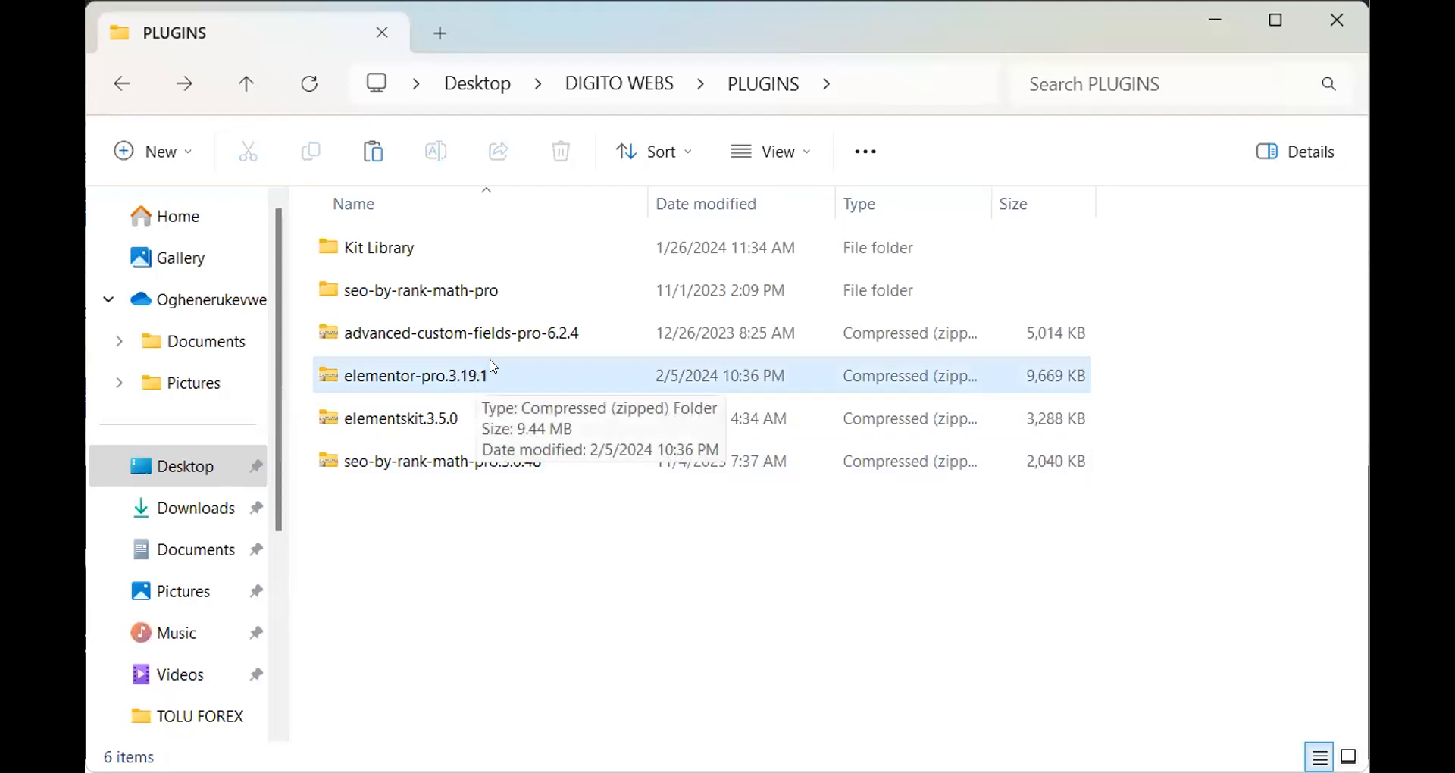
Create a LATEST ELEMENTOR PRO folder inside PLUGINS and select the elementor-pro.3.19.1 zip
left_click(523, 648)
right_click(581, 613)
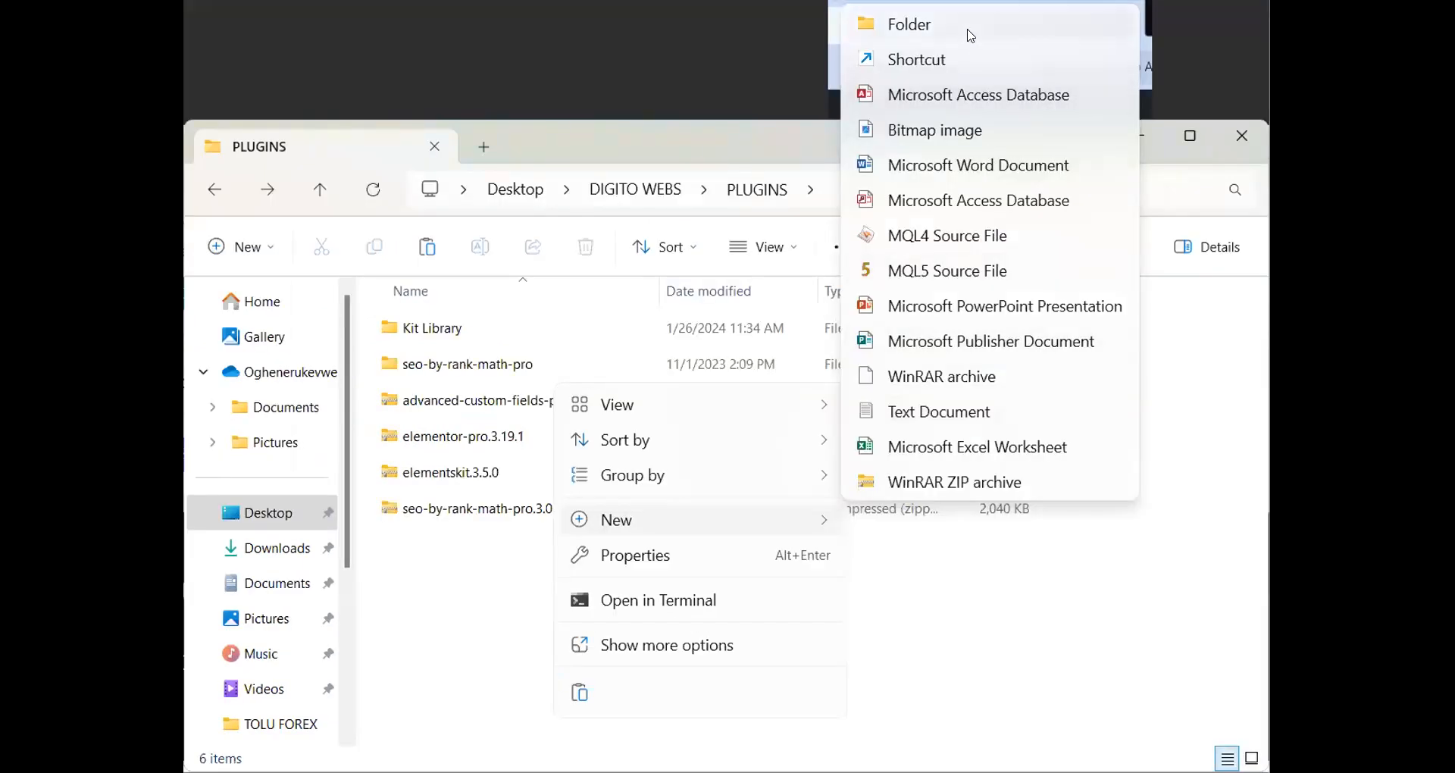
left_click(1011, 0)
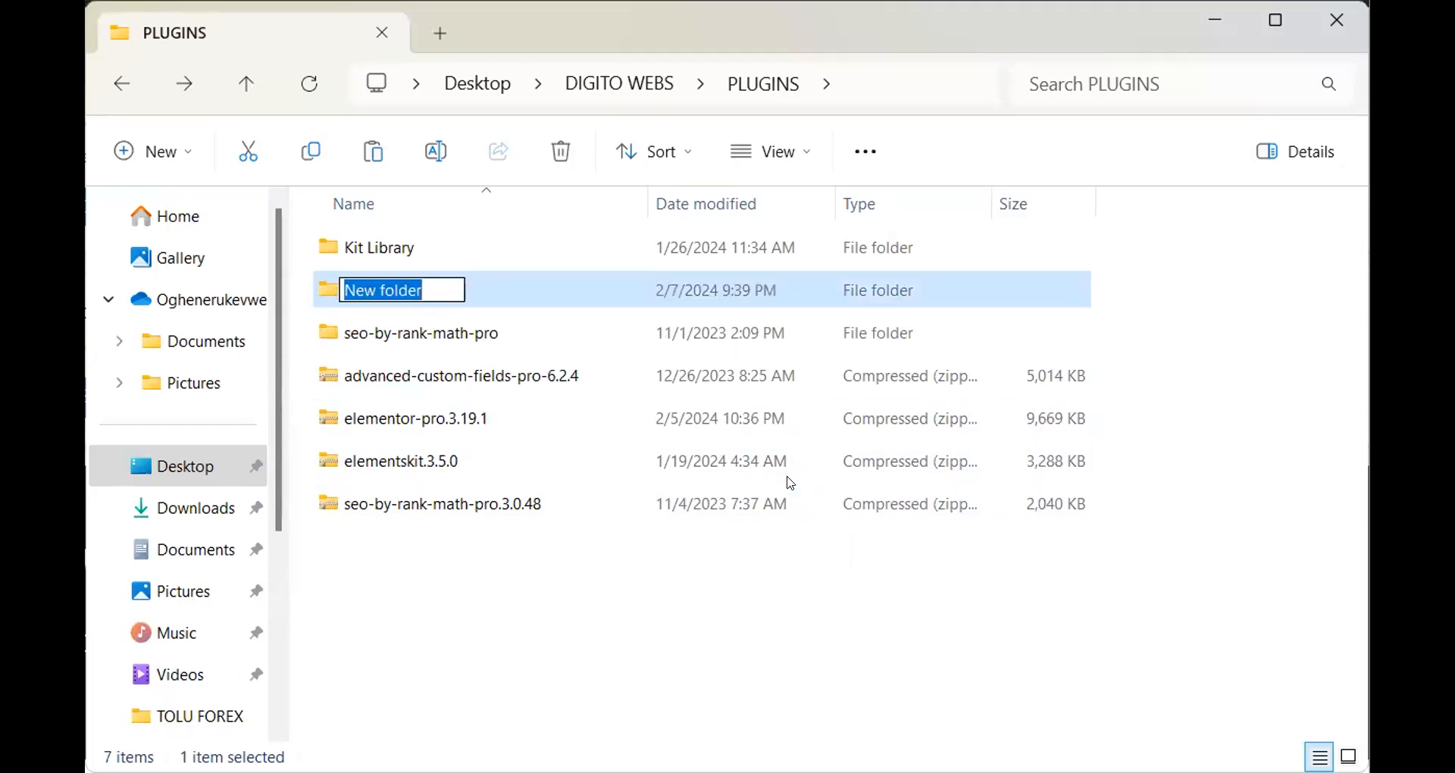
type("IATEST")
key("BackSpace")
key("BackSpace")
key("BackSpace")
key("BackSpace")
key("BackSpace")
key("BackSpace")
key("BackSpace")
type("LATEST E")
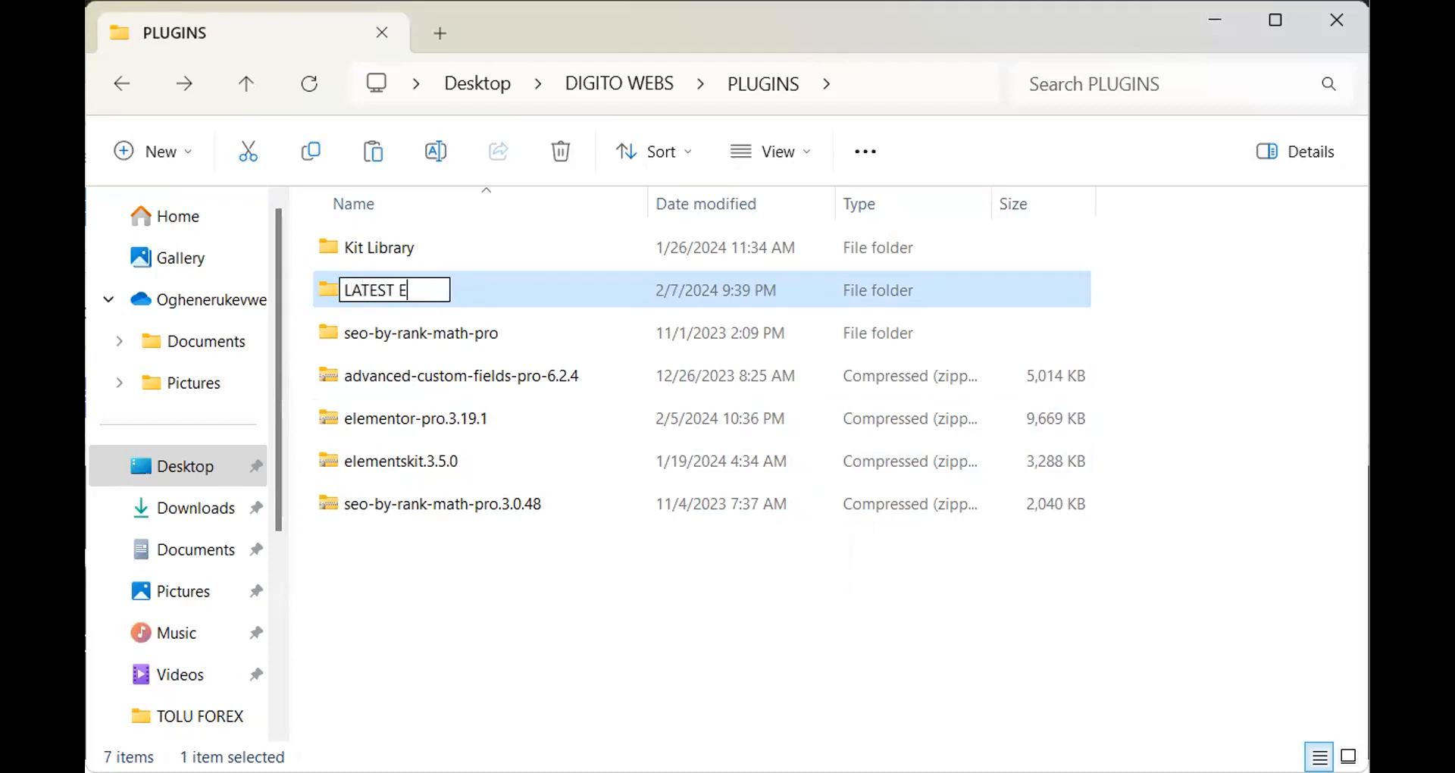
type("LEMENTOR PRO")
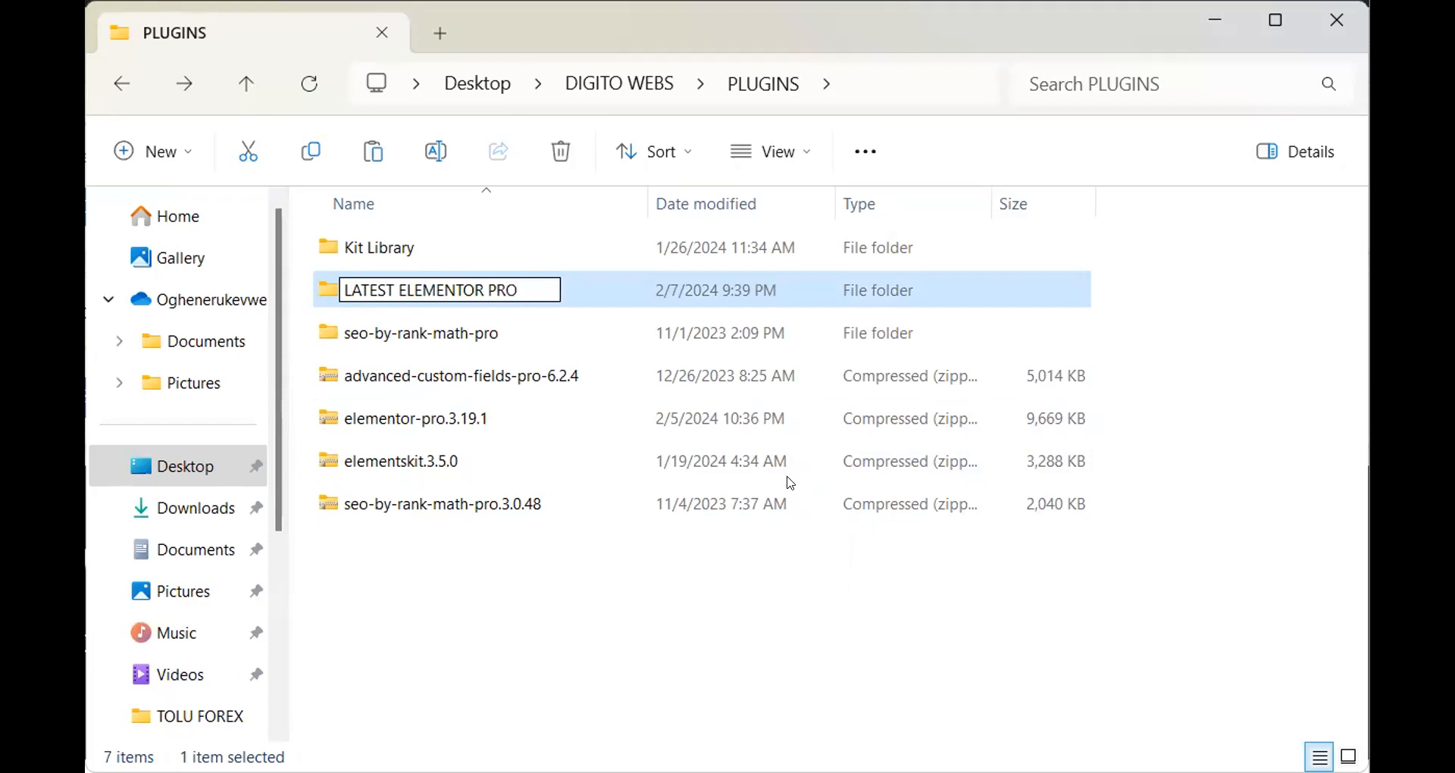
key("Return")
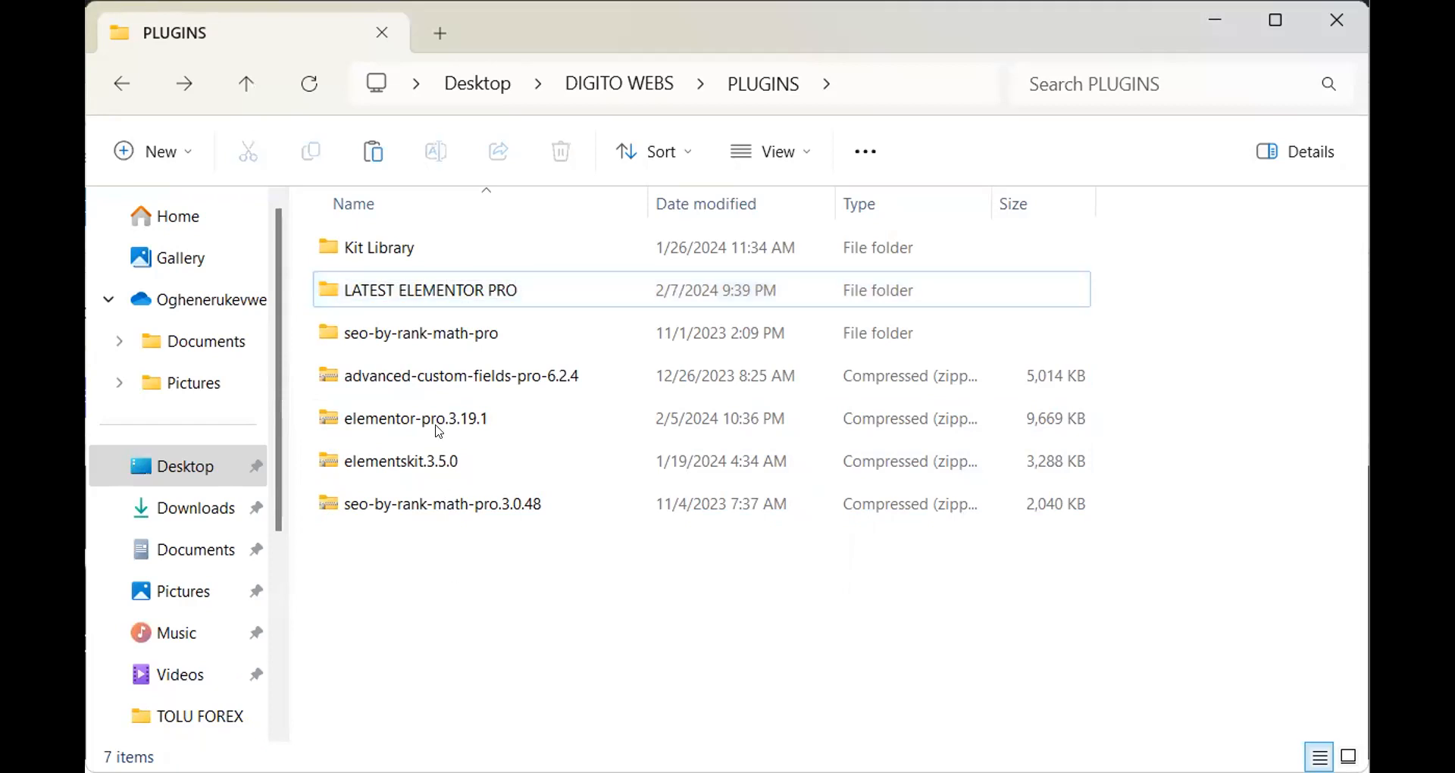
left_click(439, 420)
Move the elementor-pro.3.19.1 zip into LATEST ELEMENTOR PRO and open the archive
left_click_drag(457, 298, 457, 298)
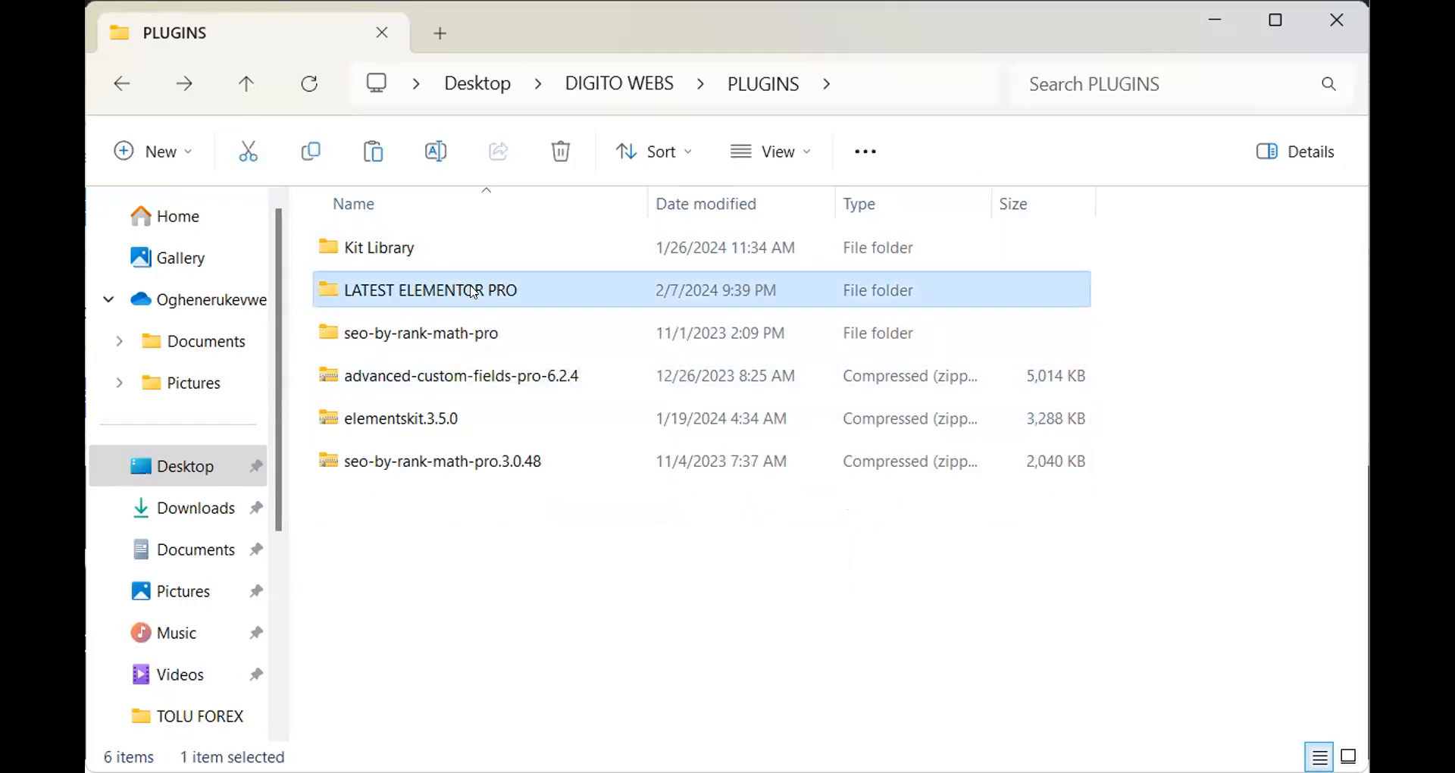
double_click(465, 285)
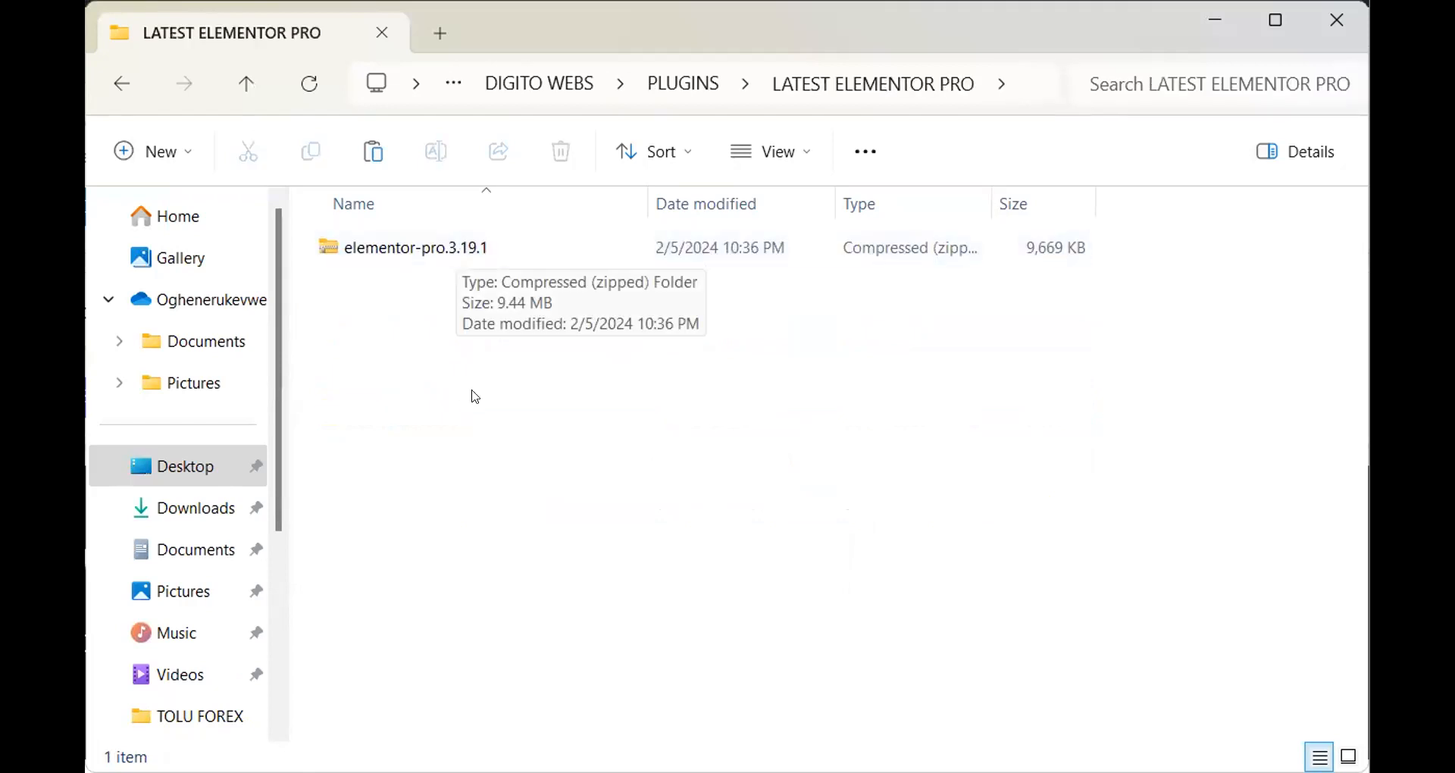
double_click(429, 248)
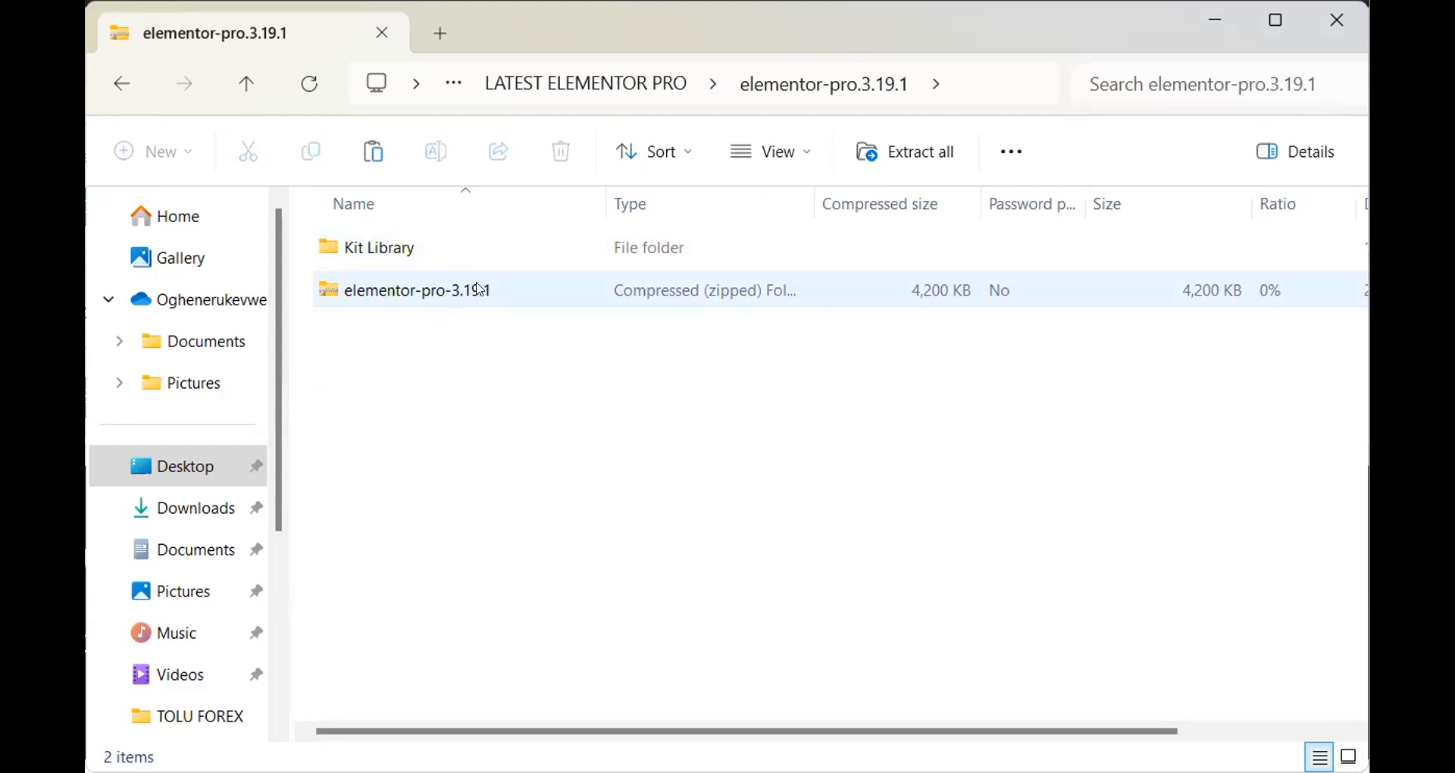
Inspect the inner elementor-pro-3.19.1 zip and its elementor-pro folder, then return to LATEST ELEMENTOR PRO
double_click(479, 289)
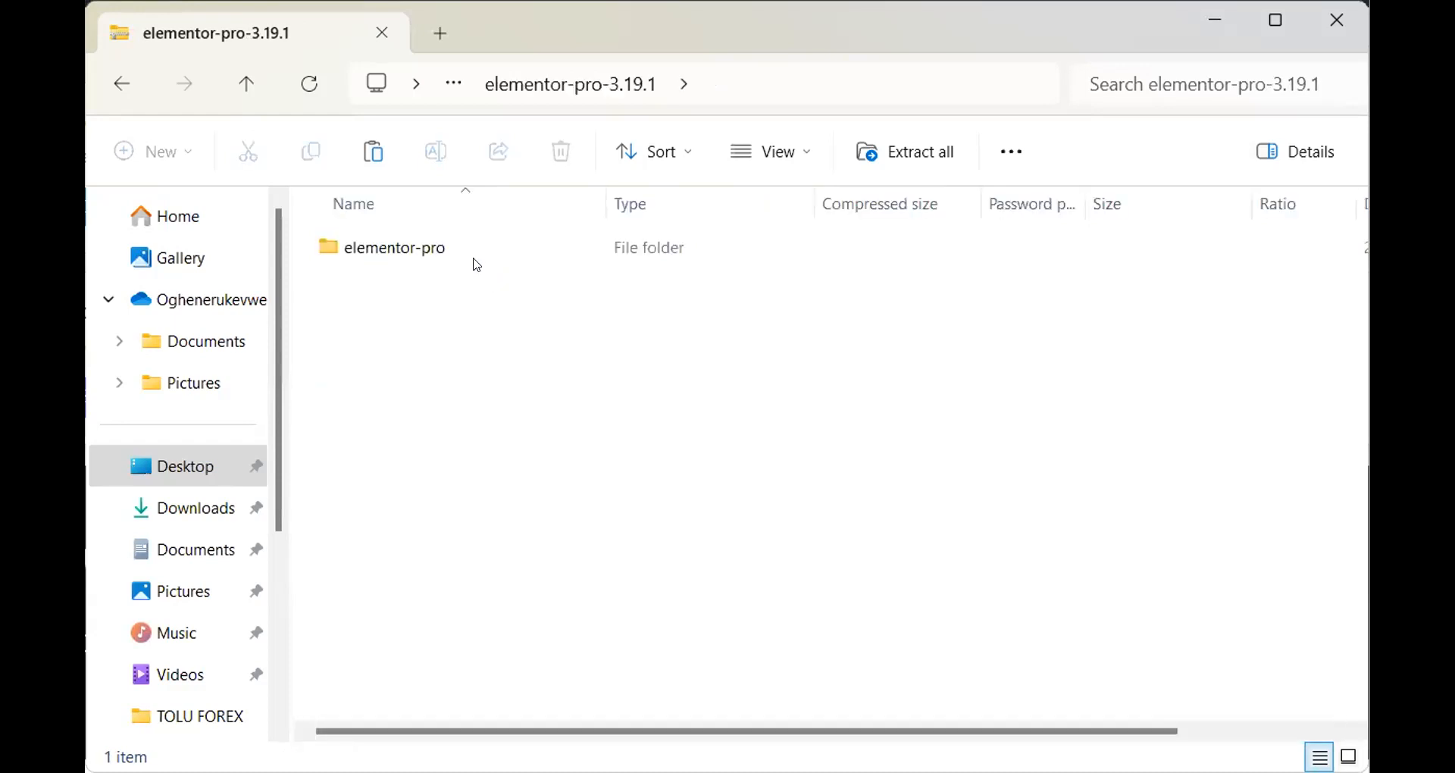
double_click(457, 252)
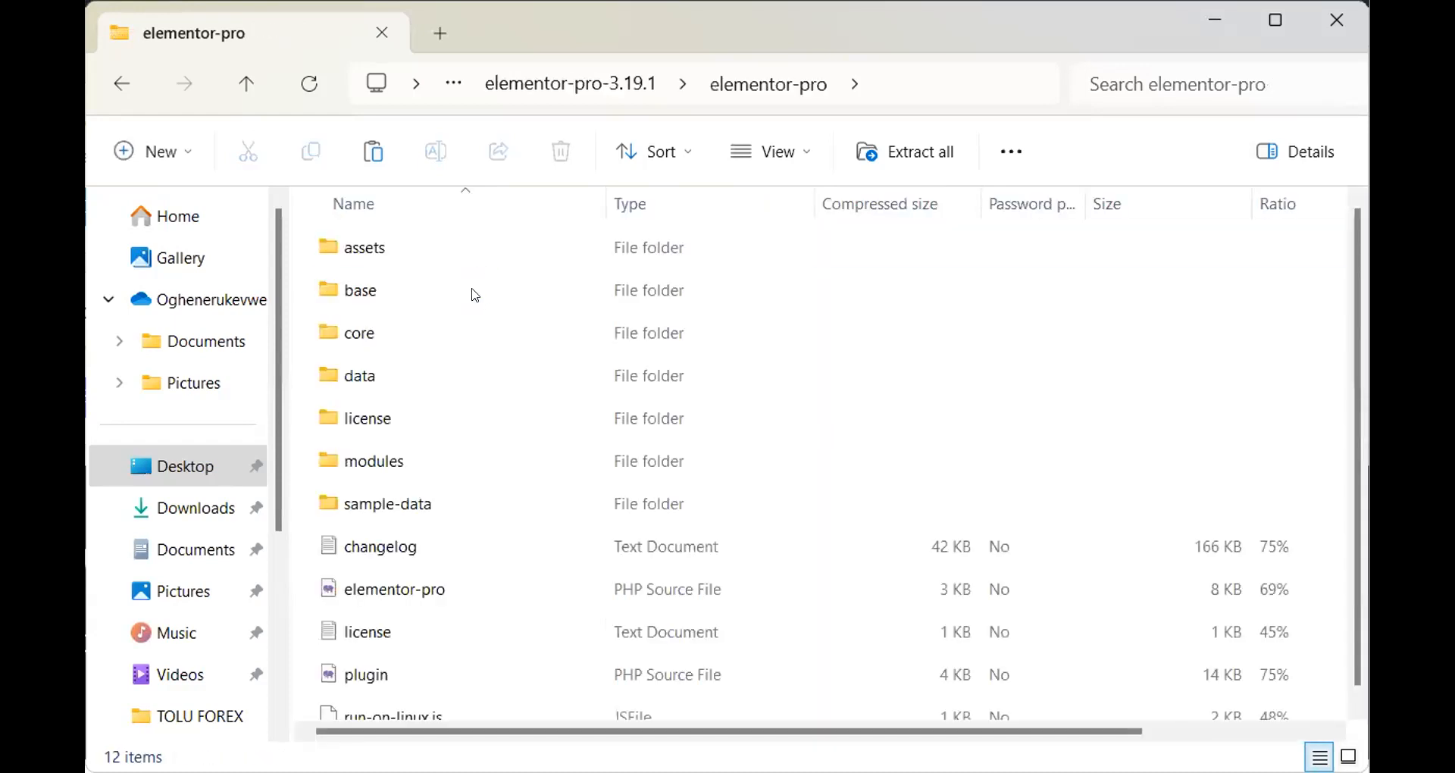
left_click(121, 78)
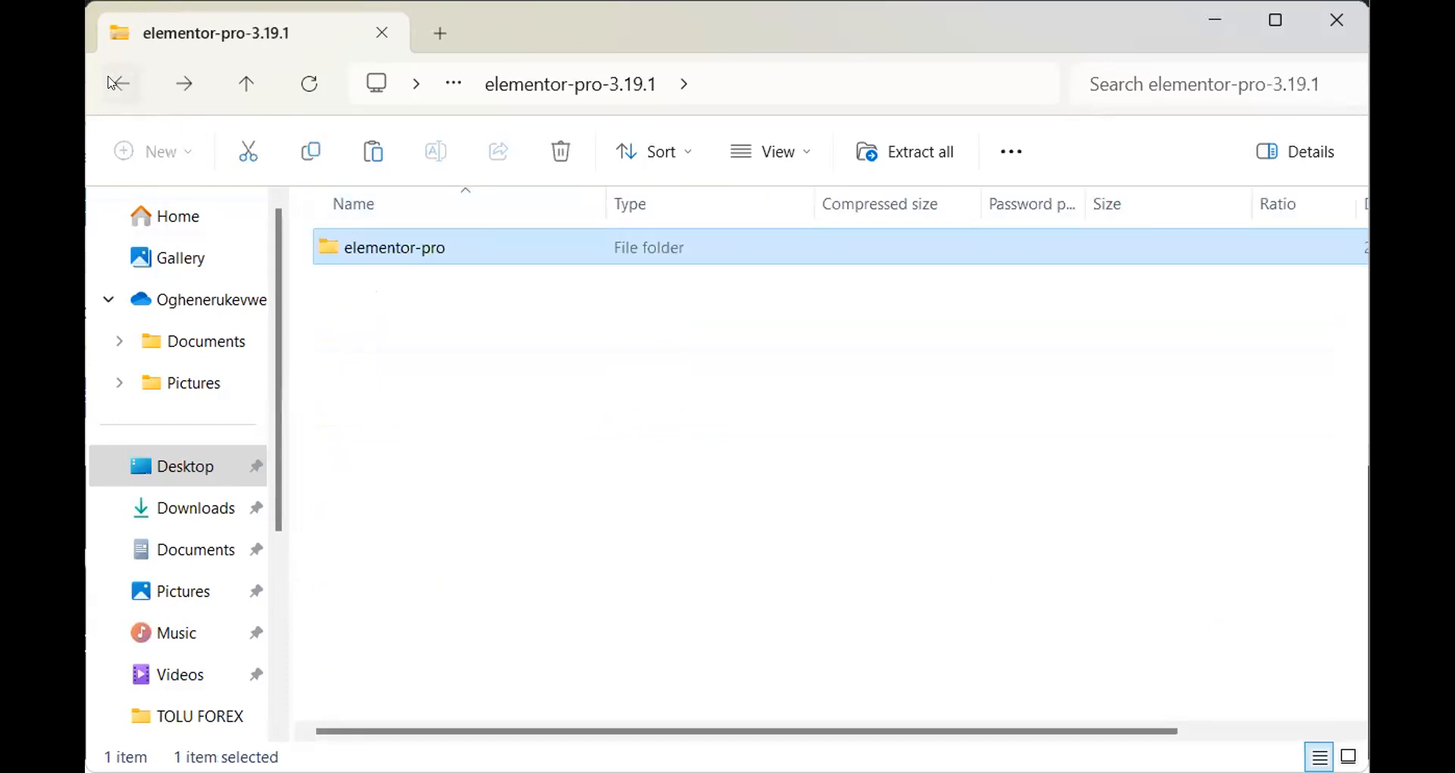
left_click(113, 82)
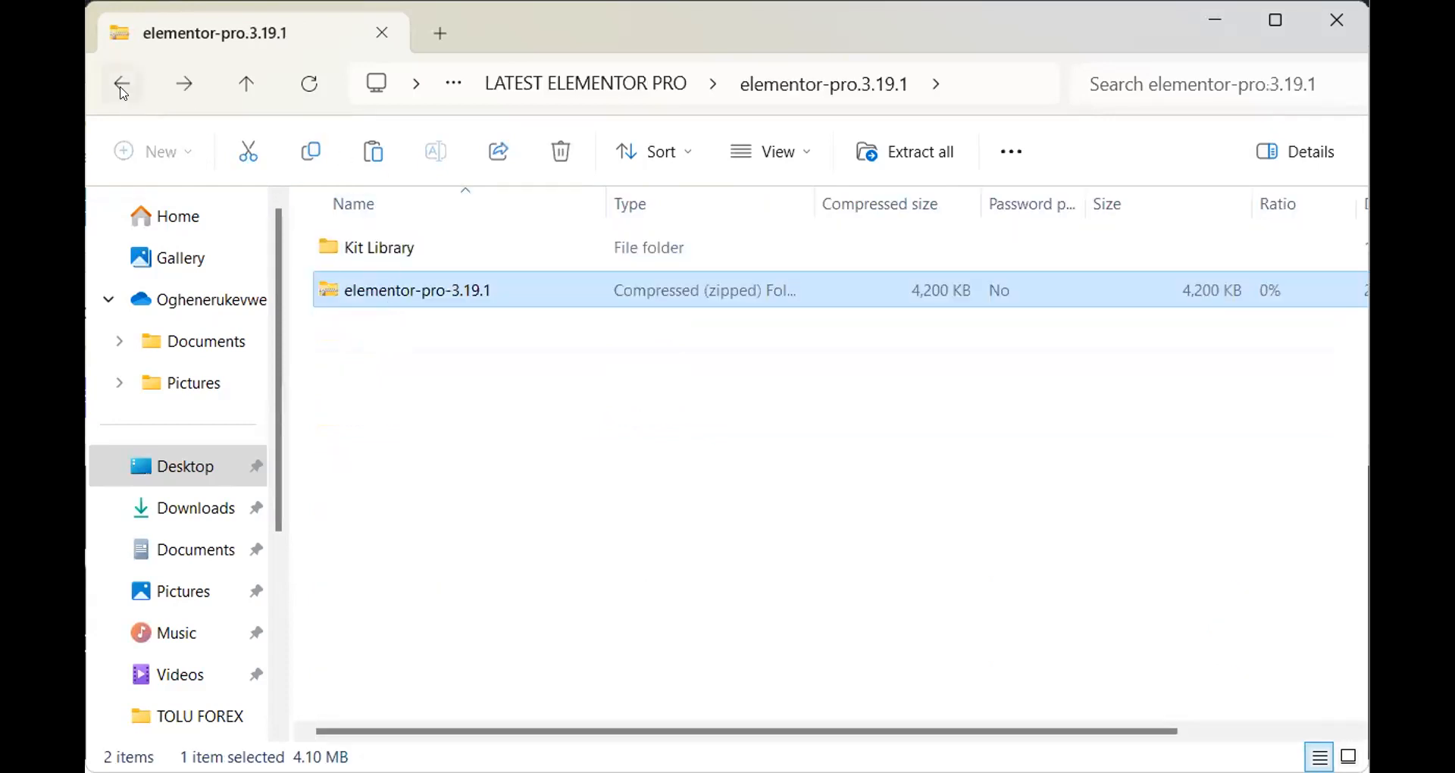
left_click(122, 89)
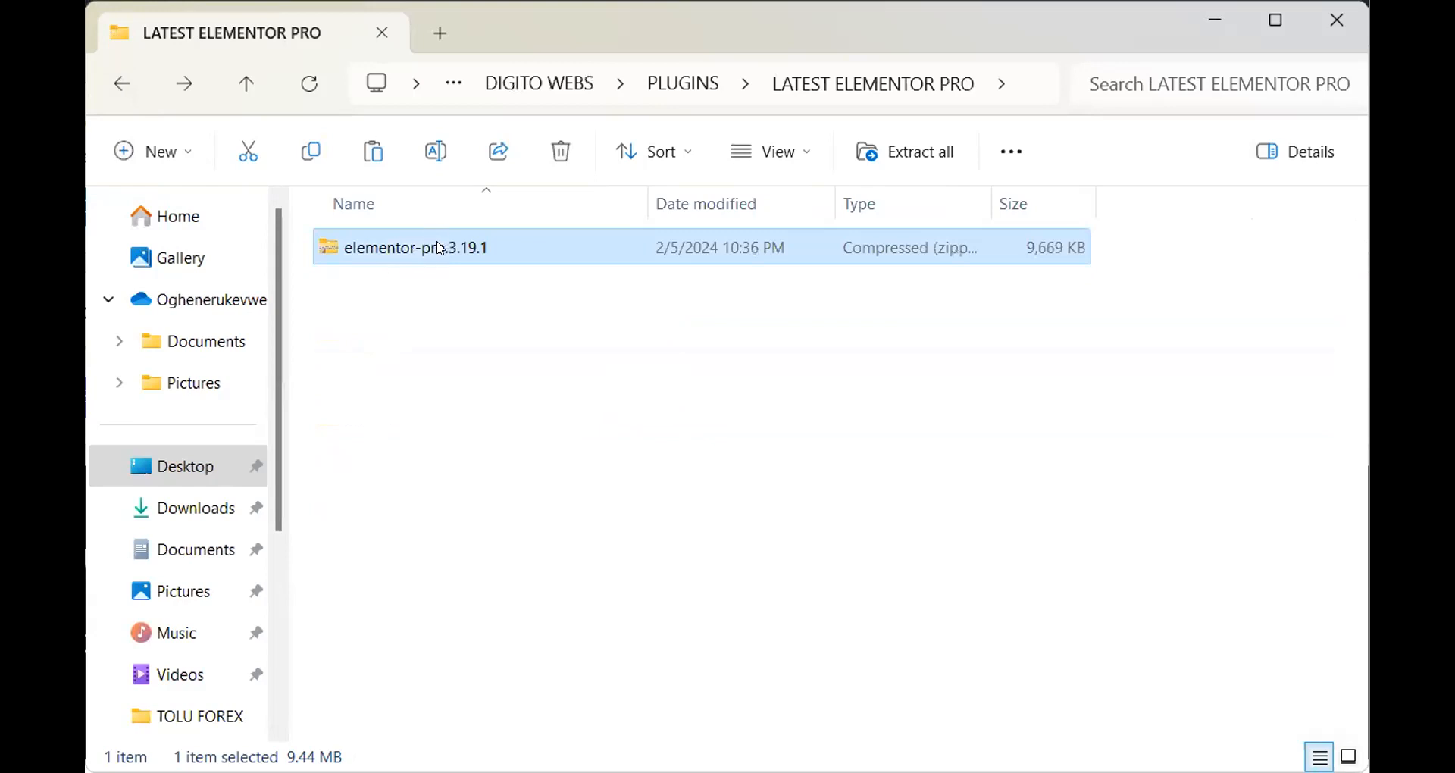
double_click(439, 249)
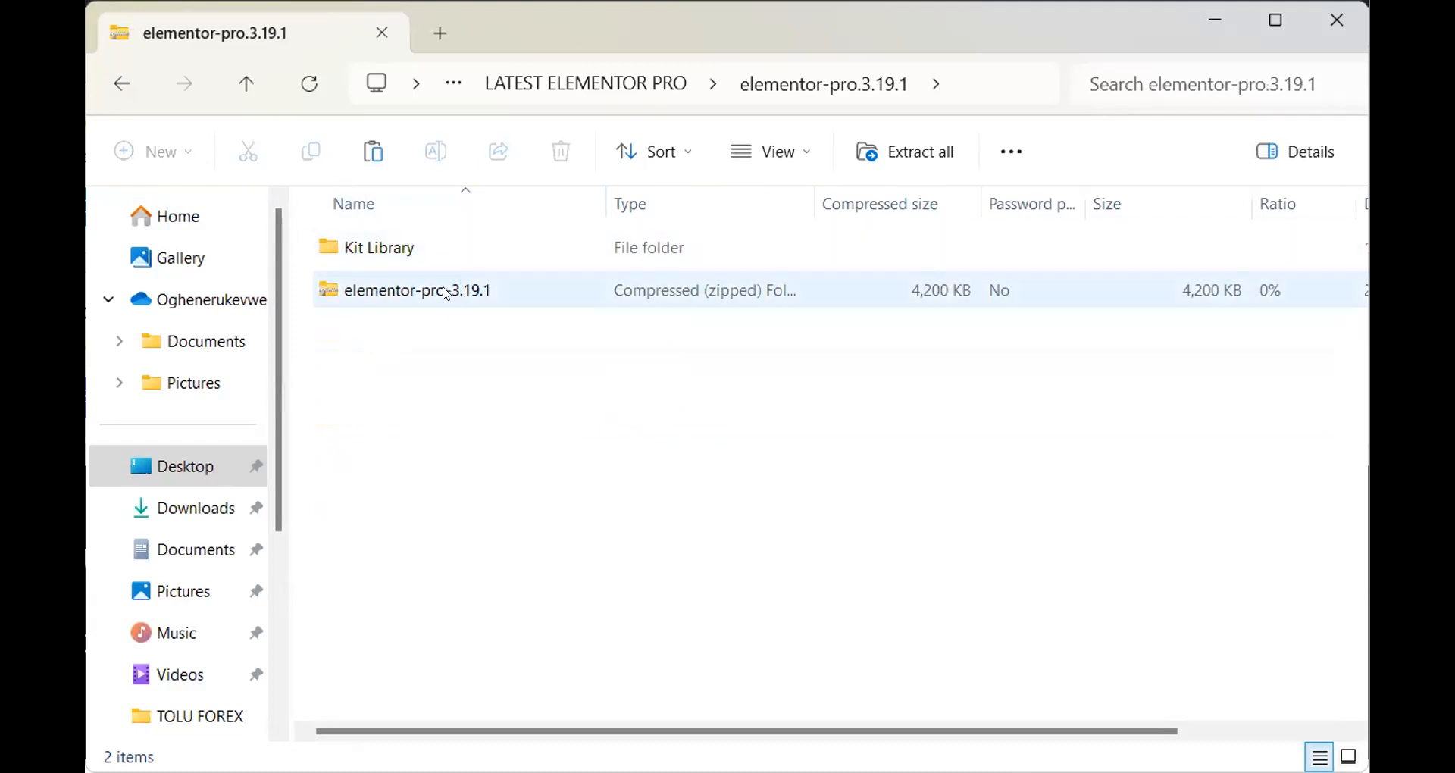
left_click(123, 84)
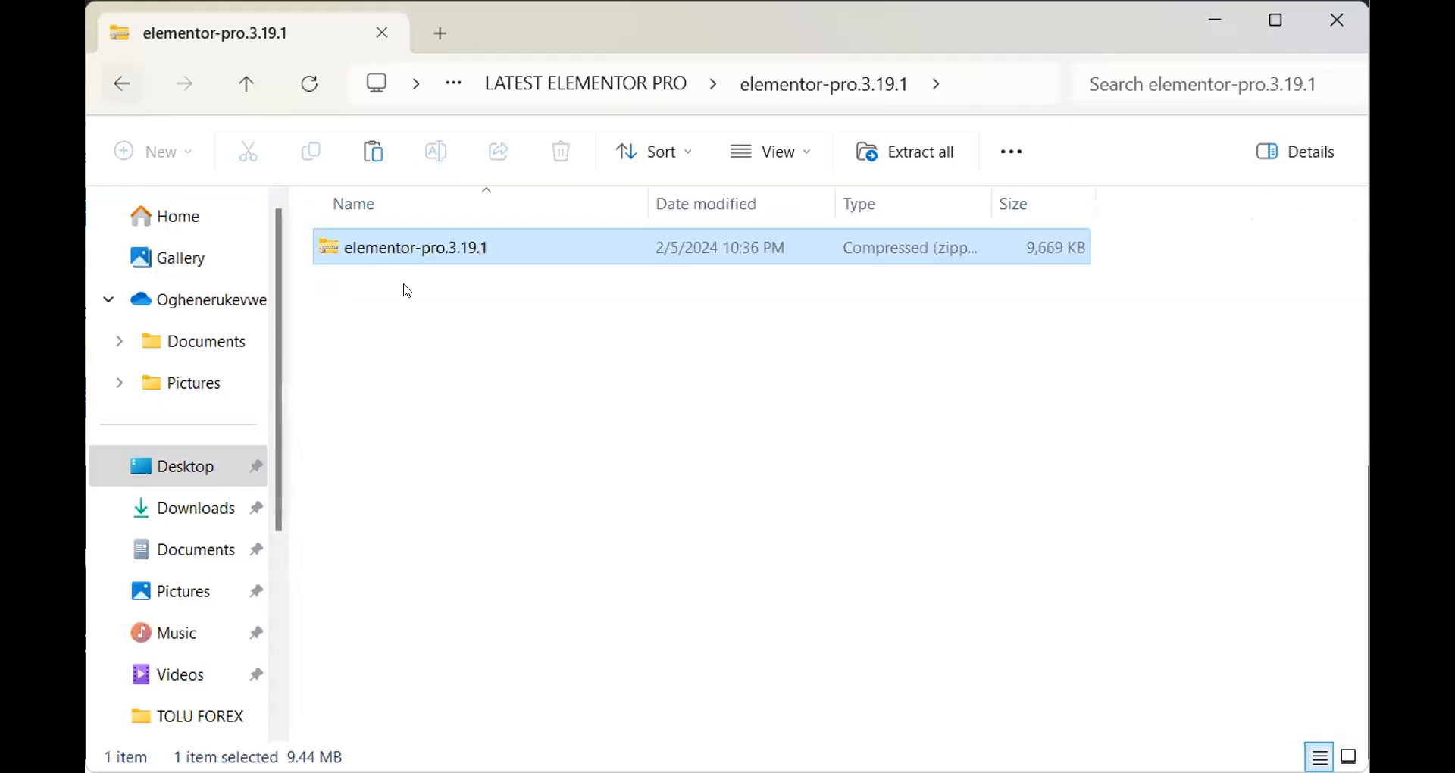
Look inside the elementor-pro.3.19.1 zip once more, then return to the folder
right_click(441, 256)
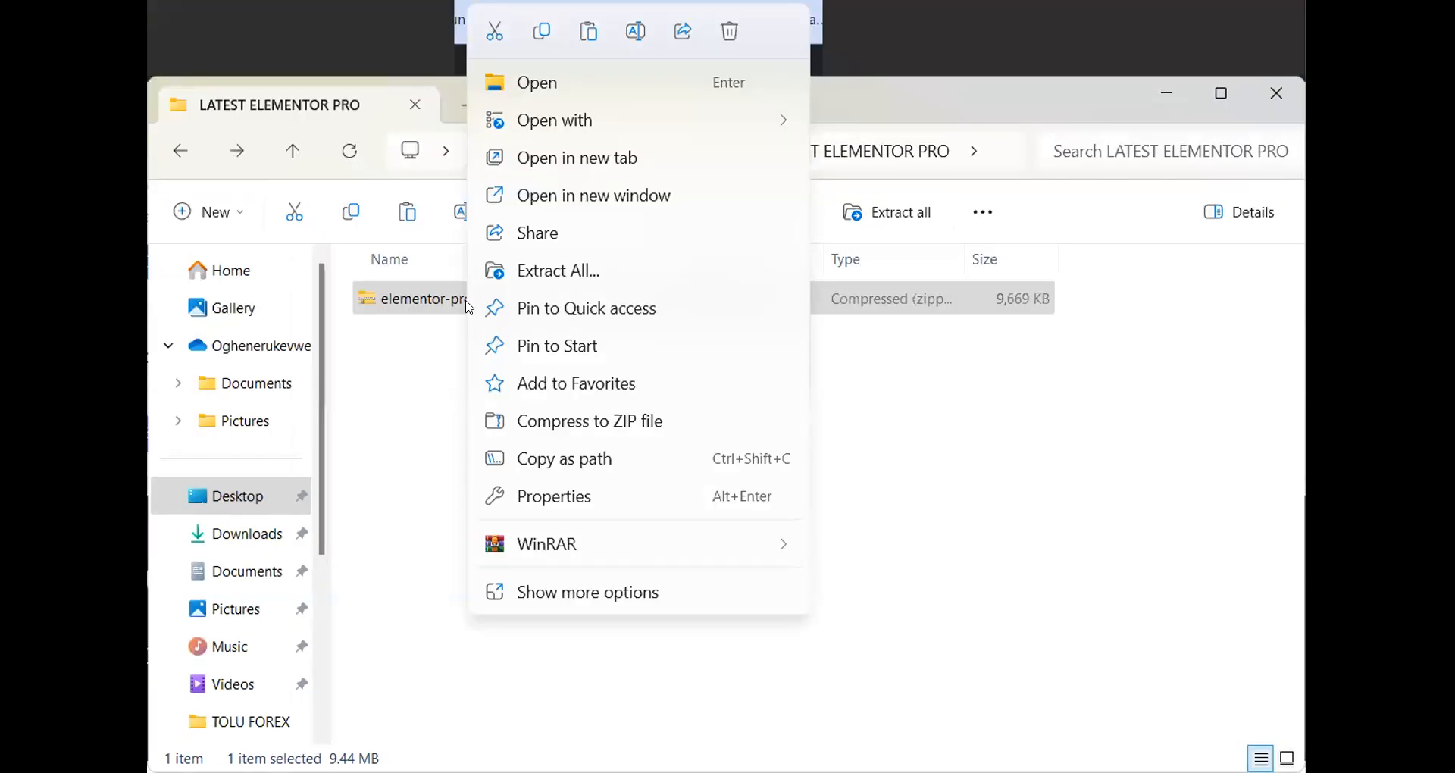
left_click(1078, 457)
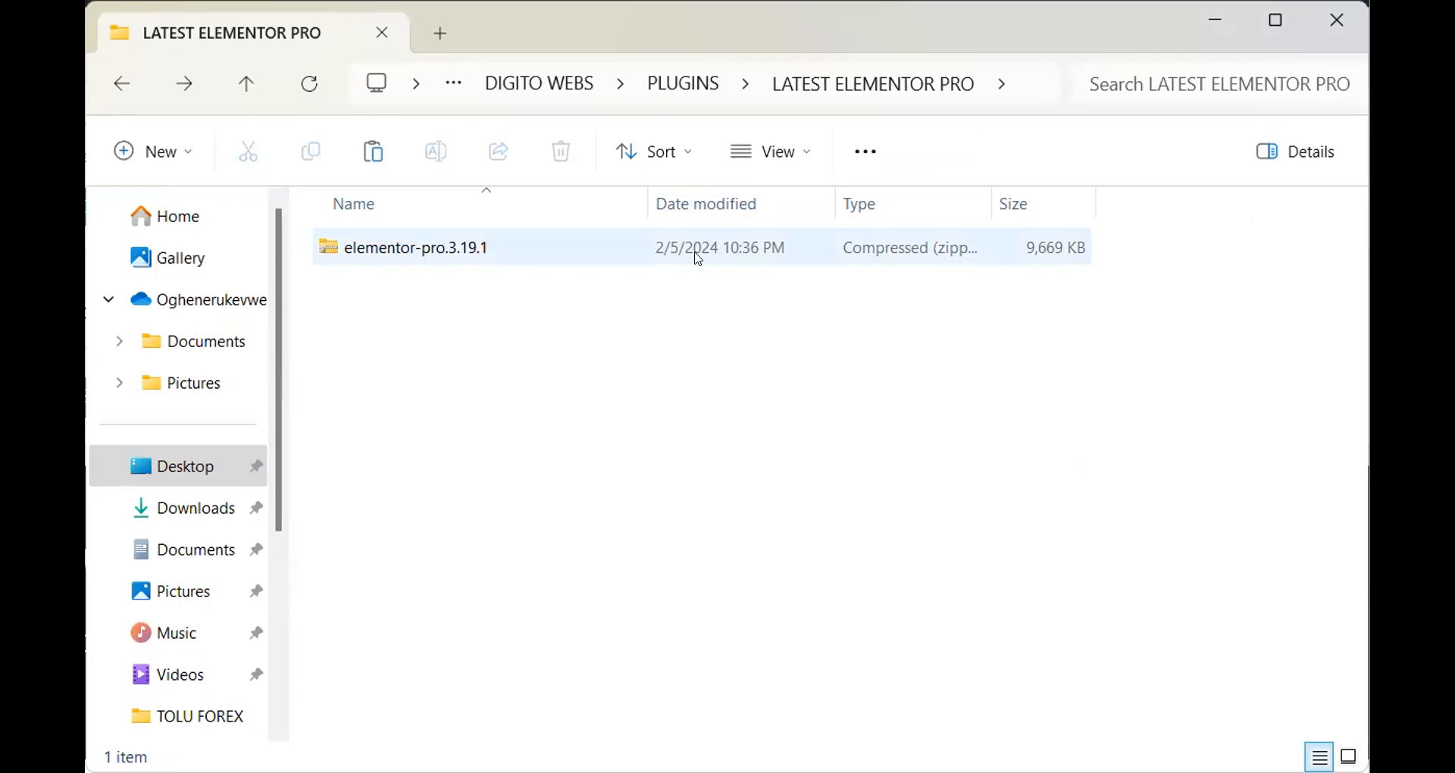
double_click(479, 246)
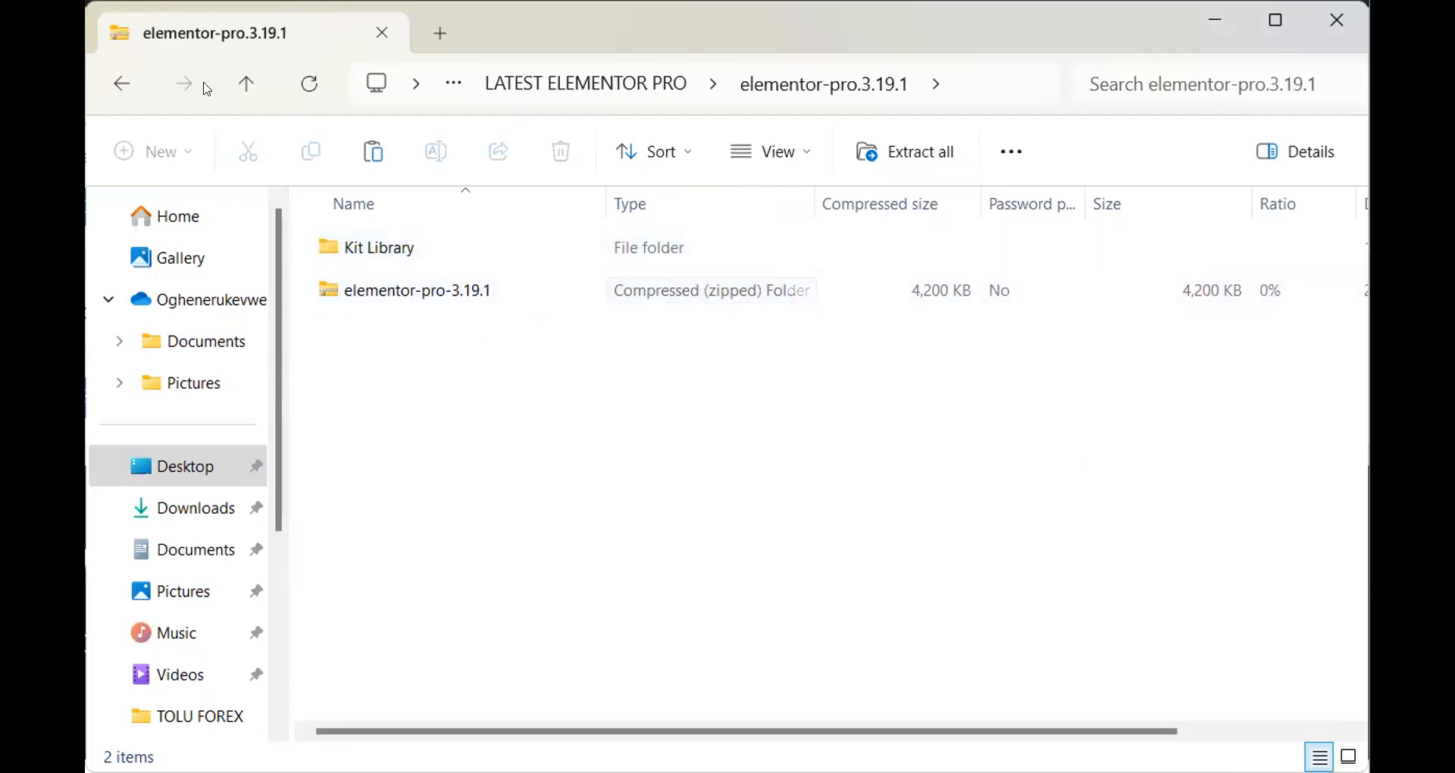
left_click(126, 86)
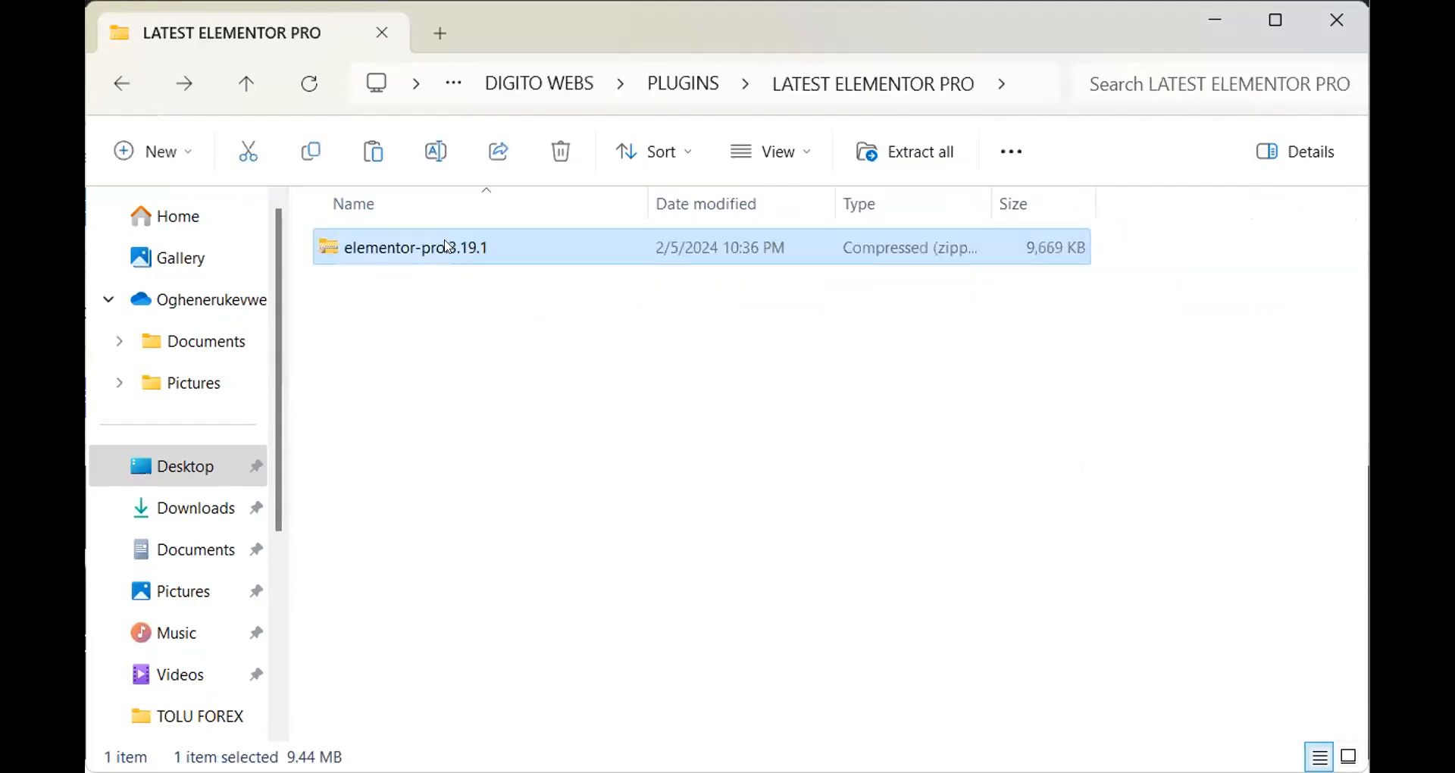
Extract the zip here with WinRAR and select the extracted 4,200 KB elementor-pro-3.19.1 zip
right_click(759, 257)
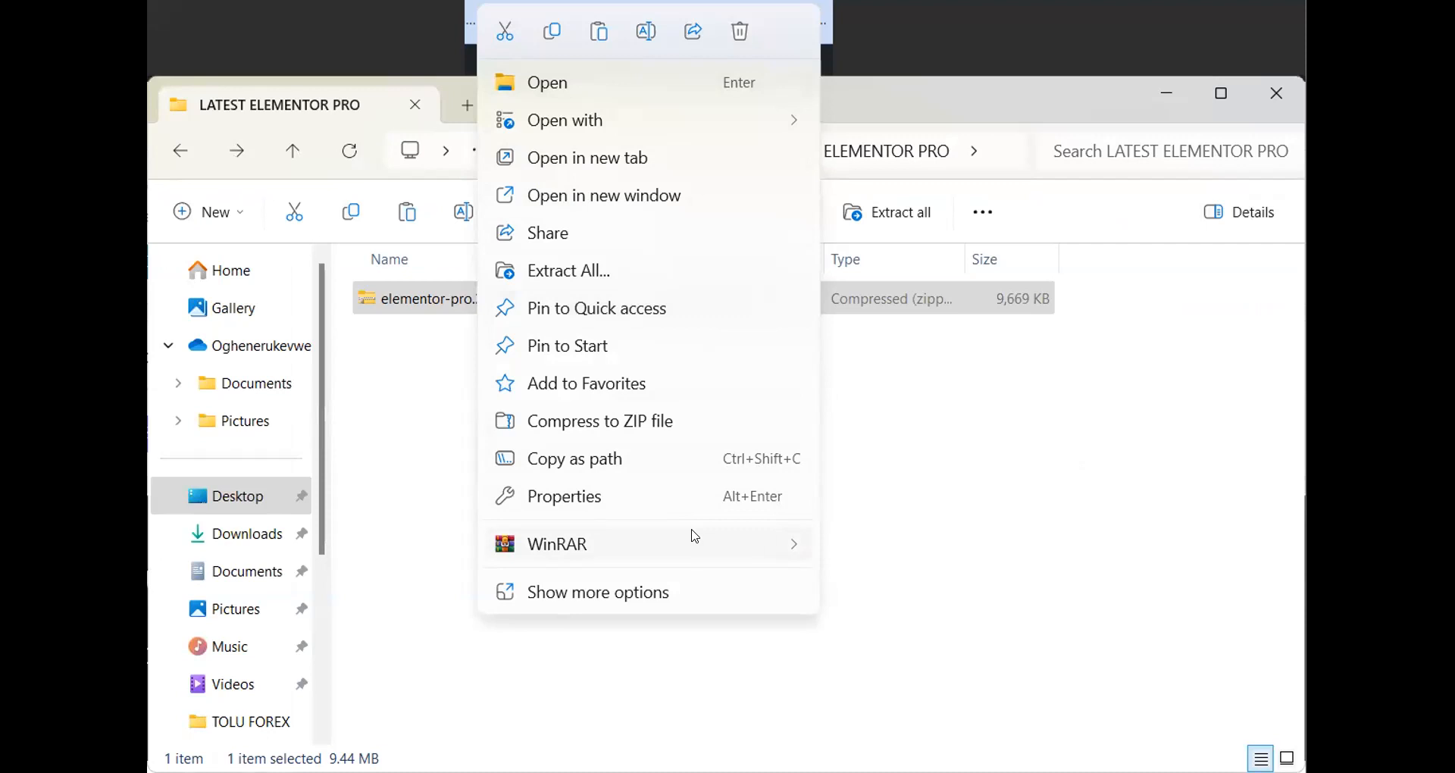
mouse_move(708, 544)
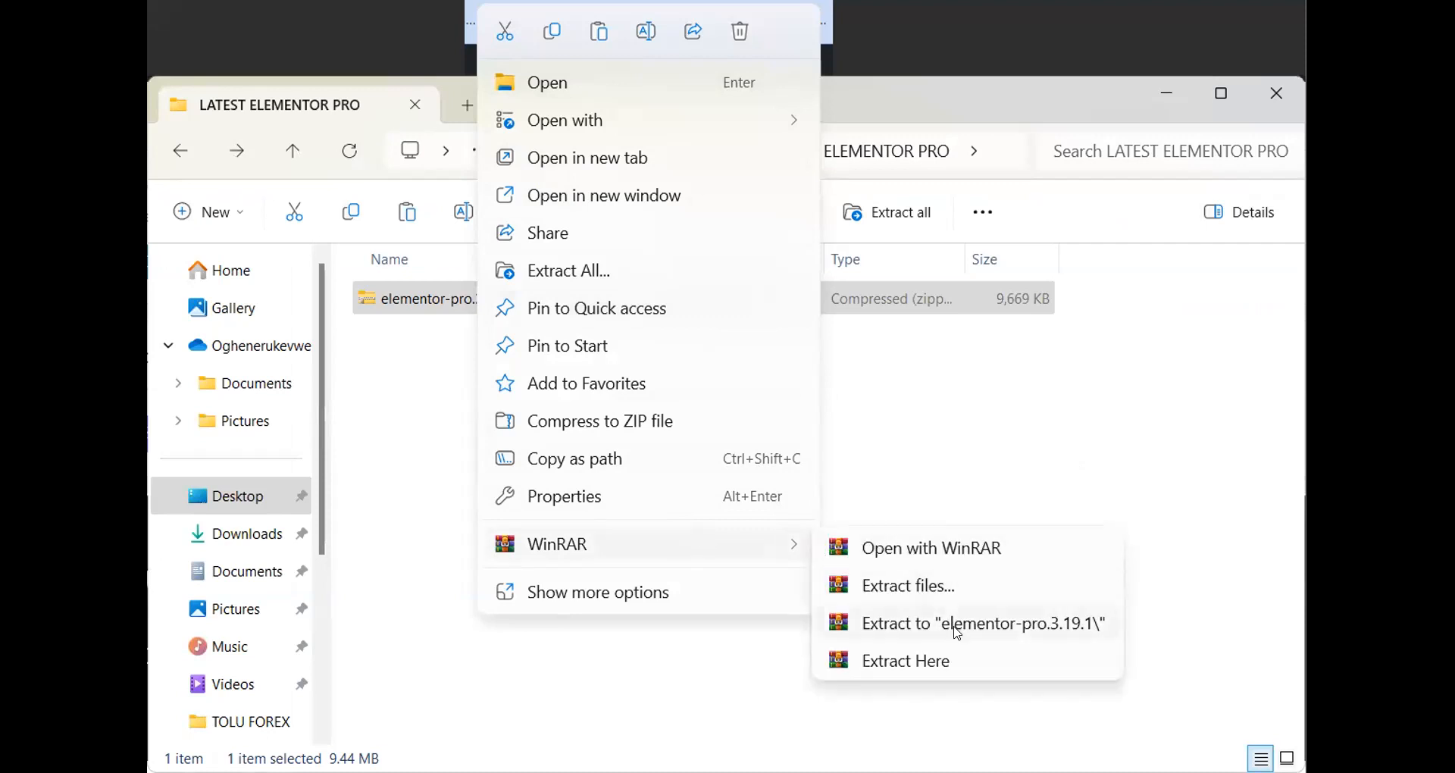
left_click(966, 670)
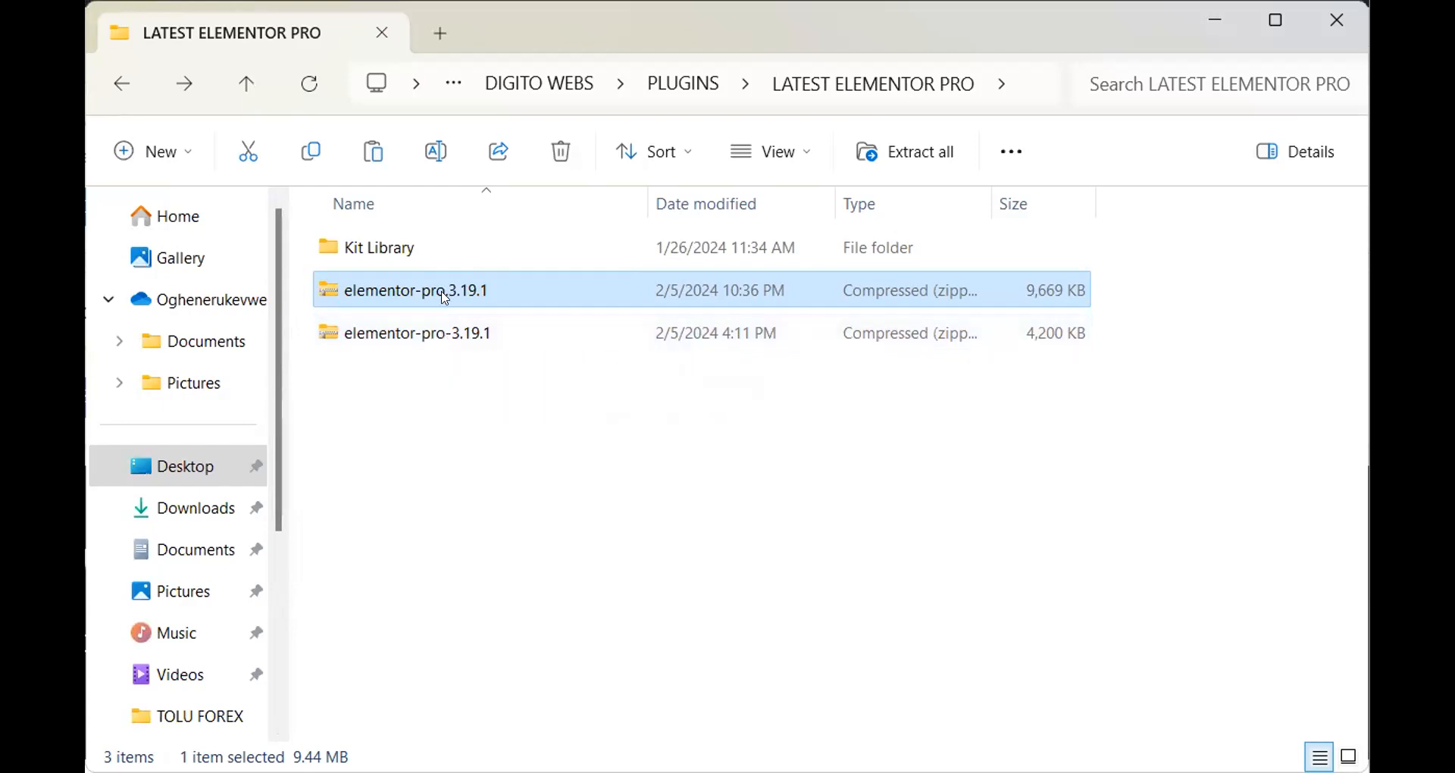
left_click(447, 332)
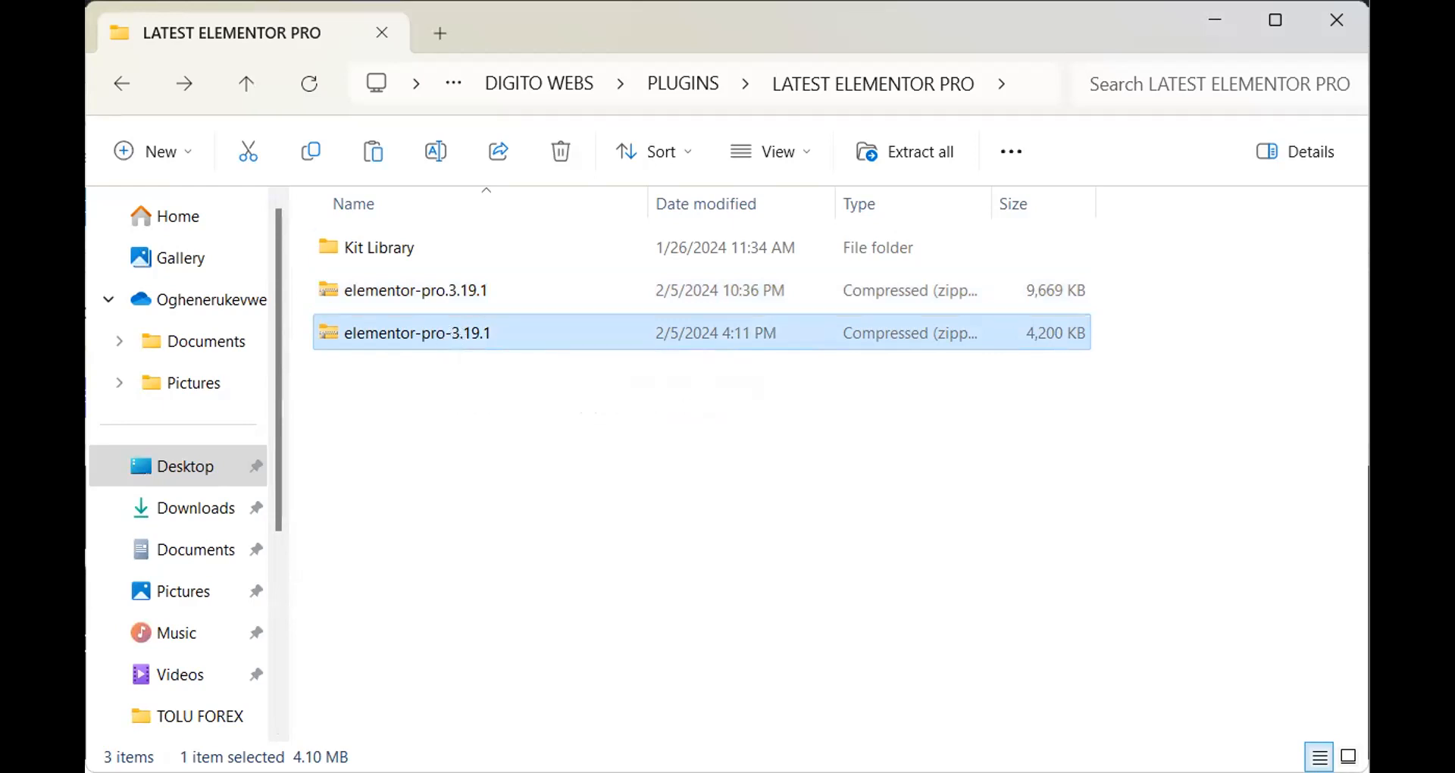
Review the Elementor Pro 3.18.2 to 3.19.2 update in WordPress, then go to Add New Plugin
key("alt+Tab")
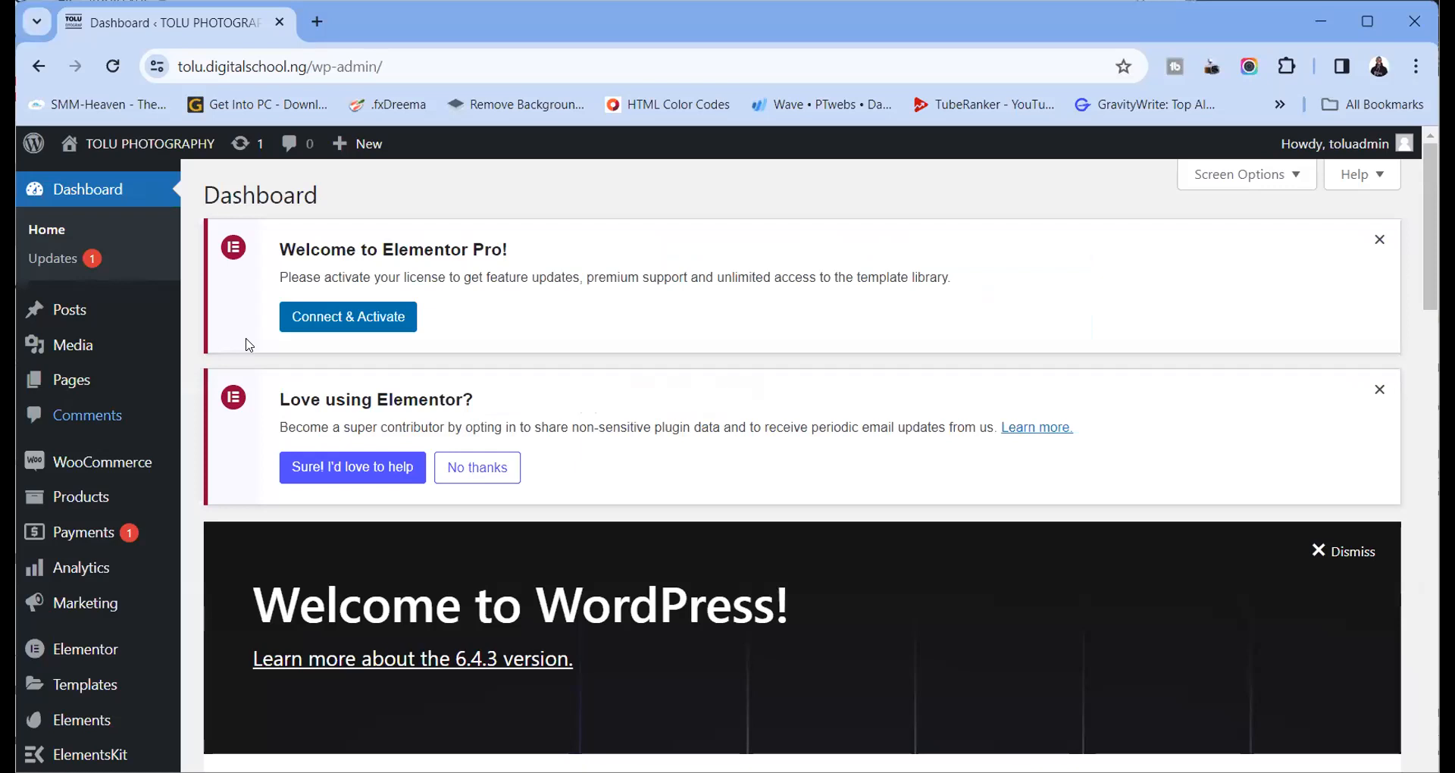
left_click(79, 259)
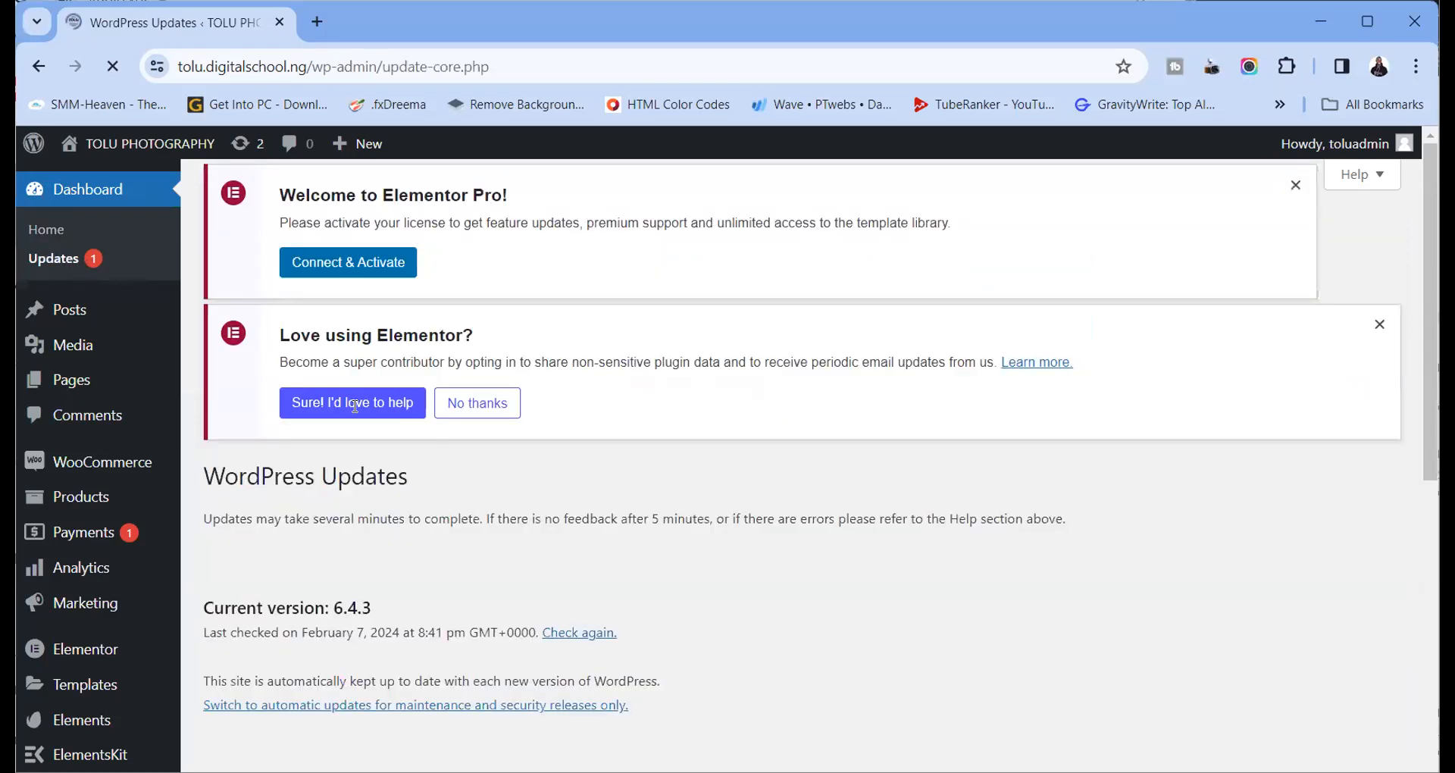
scroll(516, 469, "down", 10)
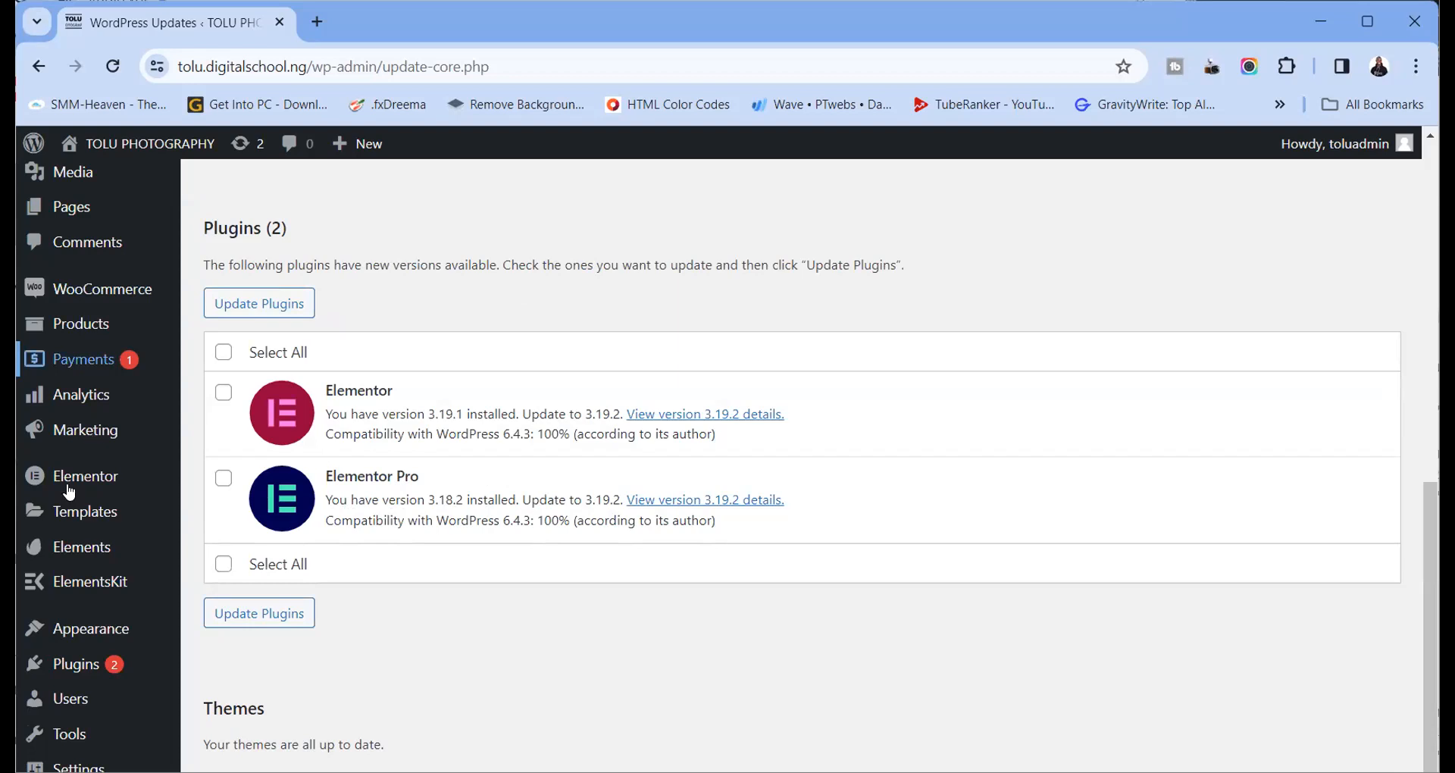
left_click(103, 667)
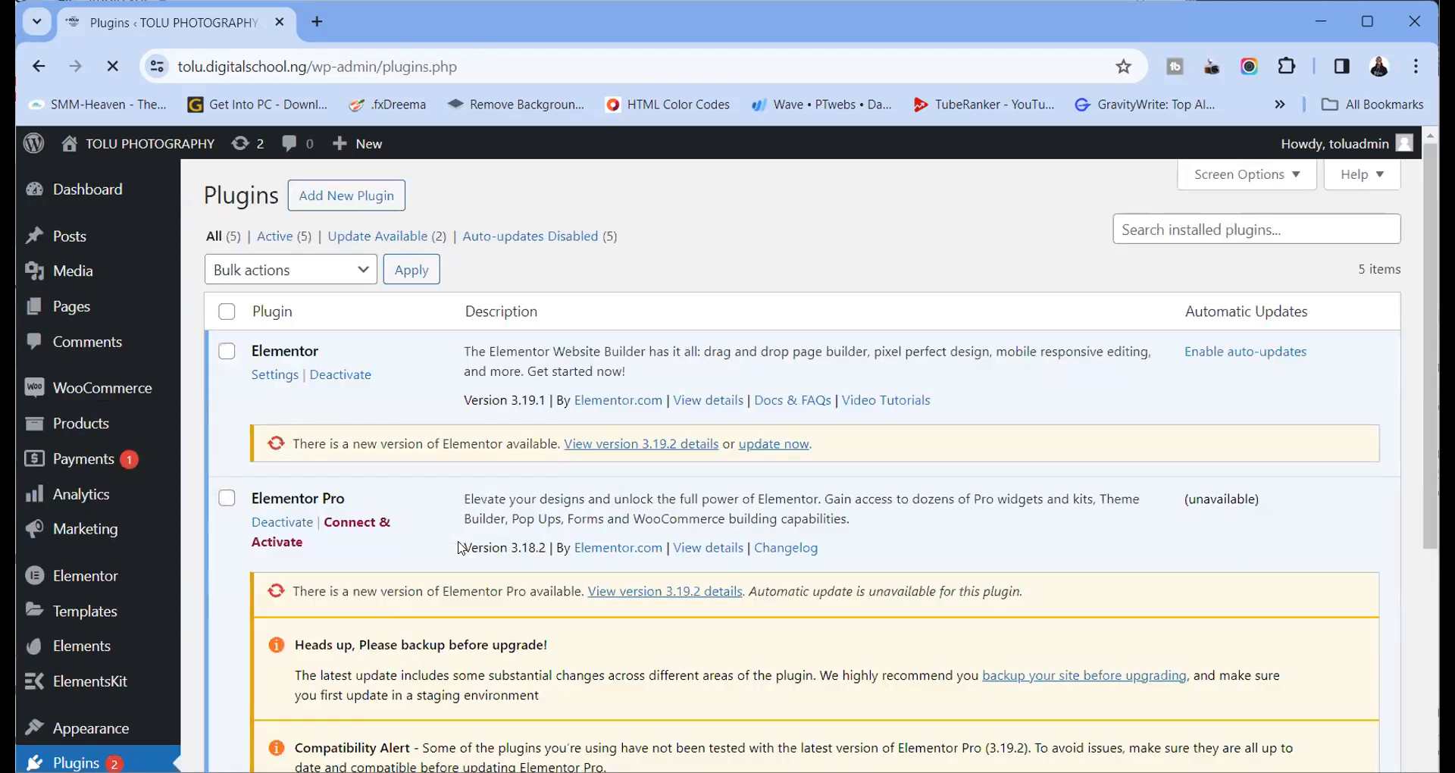
scroll(464, 542, "down", 3)
scroll(353, 324, "up", 3)
left_click(347, 196)
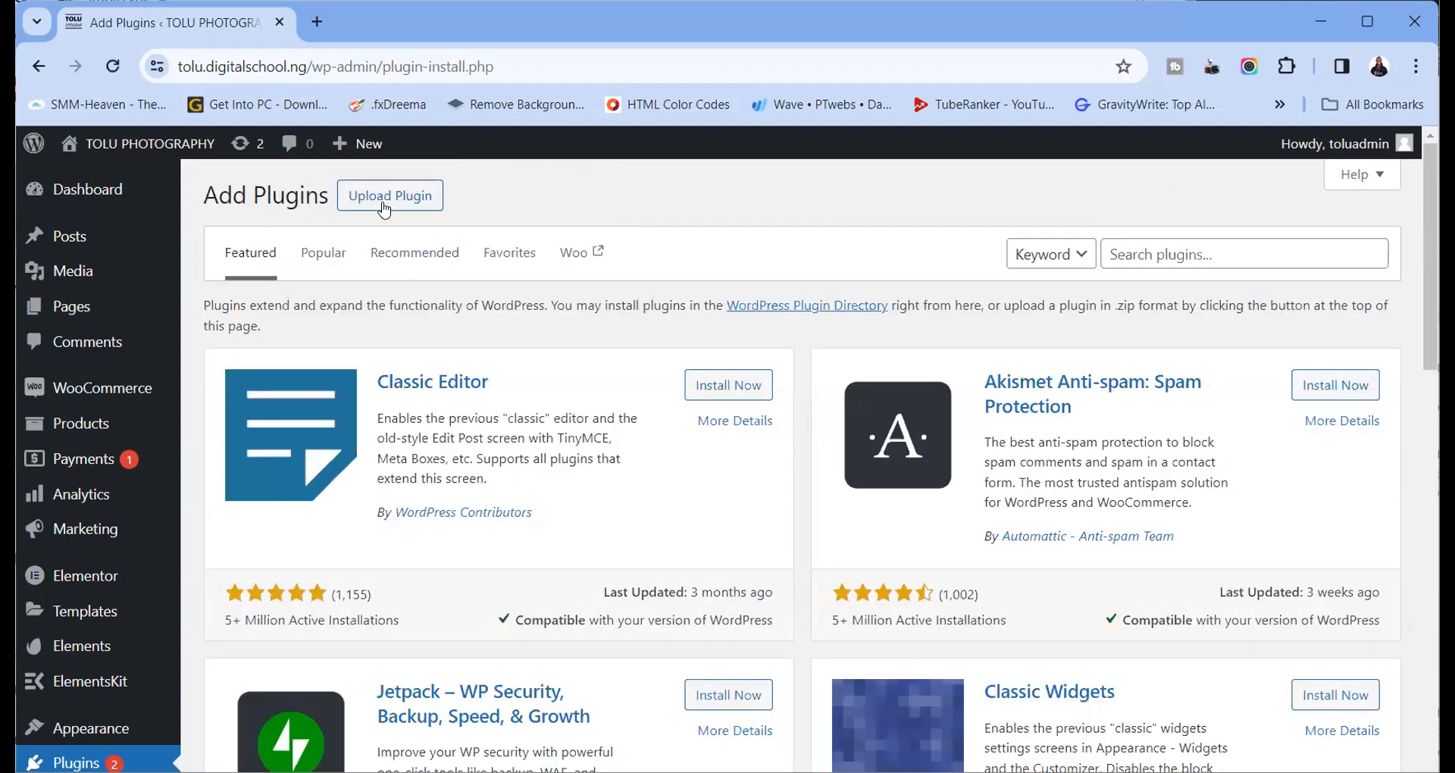
Pick elementor-pro-3.19.1.zip from Desktop > DIGITO WEBS > PLUGINS > LATEST ELEMENTOR PRO for upload
left_click(383, 201)
left_click(676, 384)
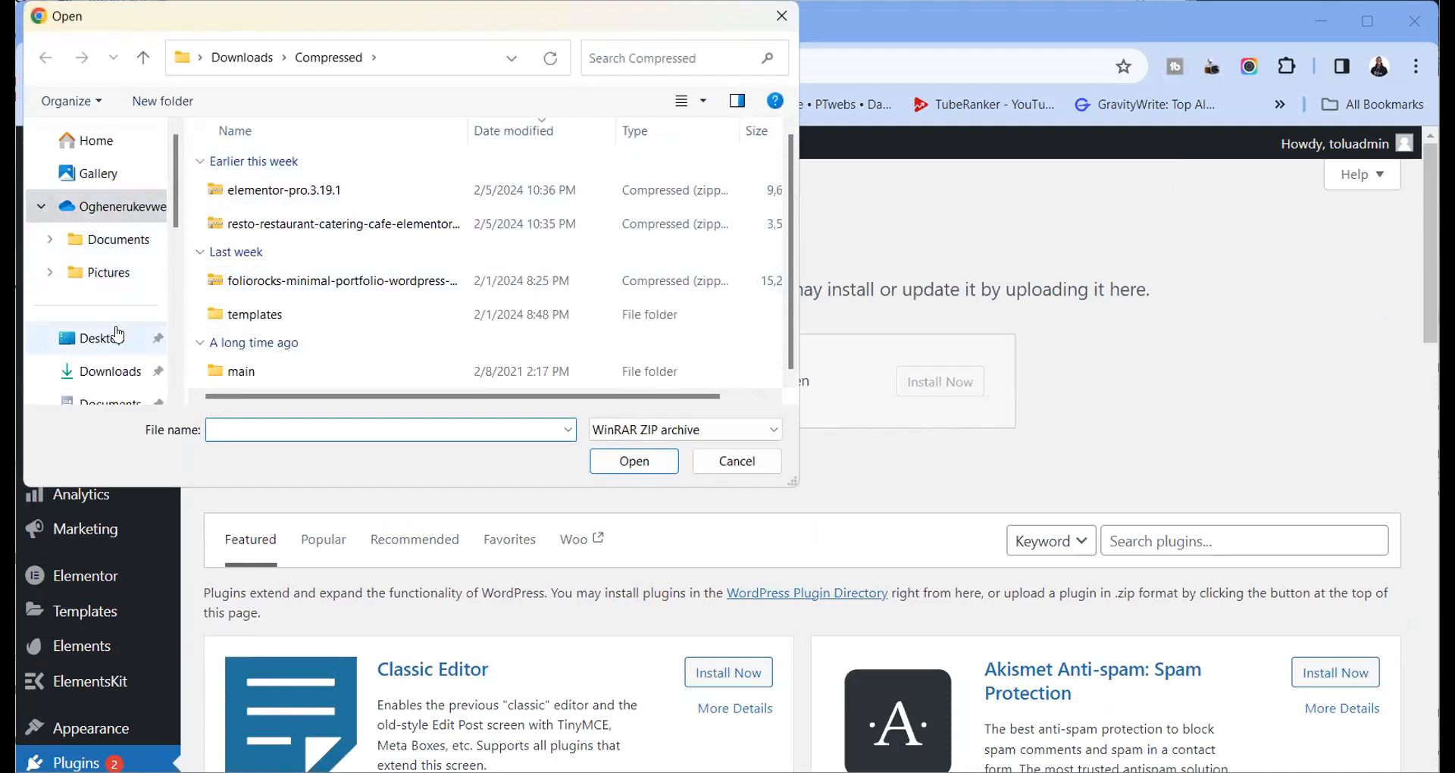
left_click(118, 334)
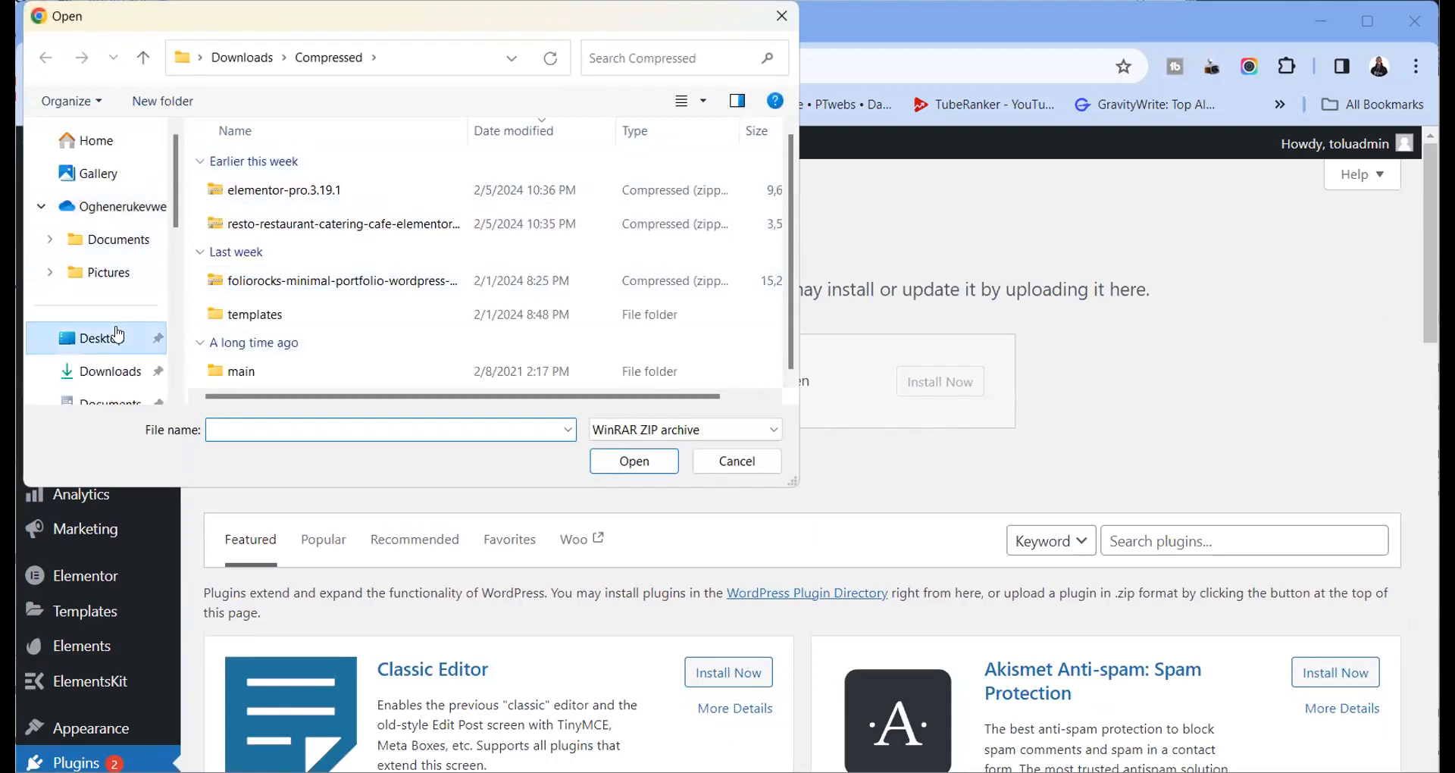
left_click(282, 172)
double_click(282, 171)
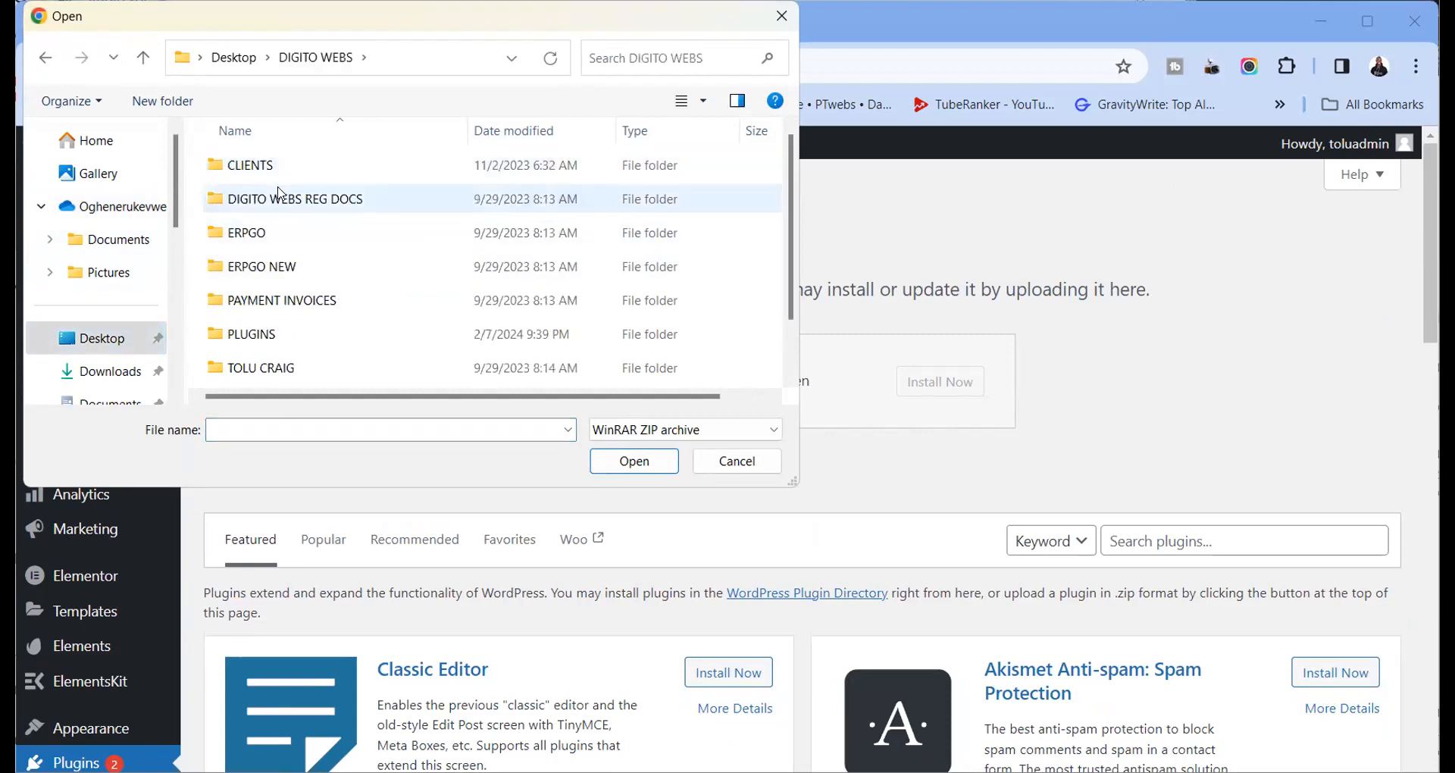
double_click(284, 337)
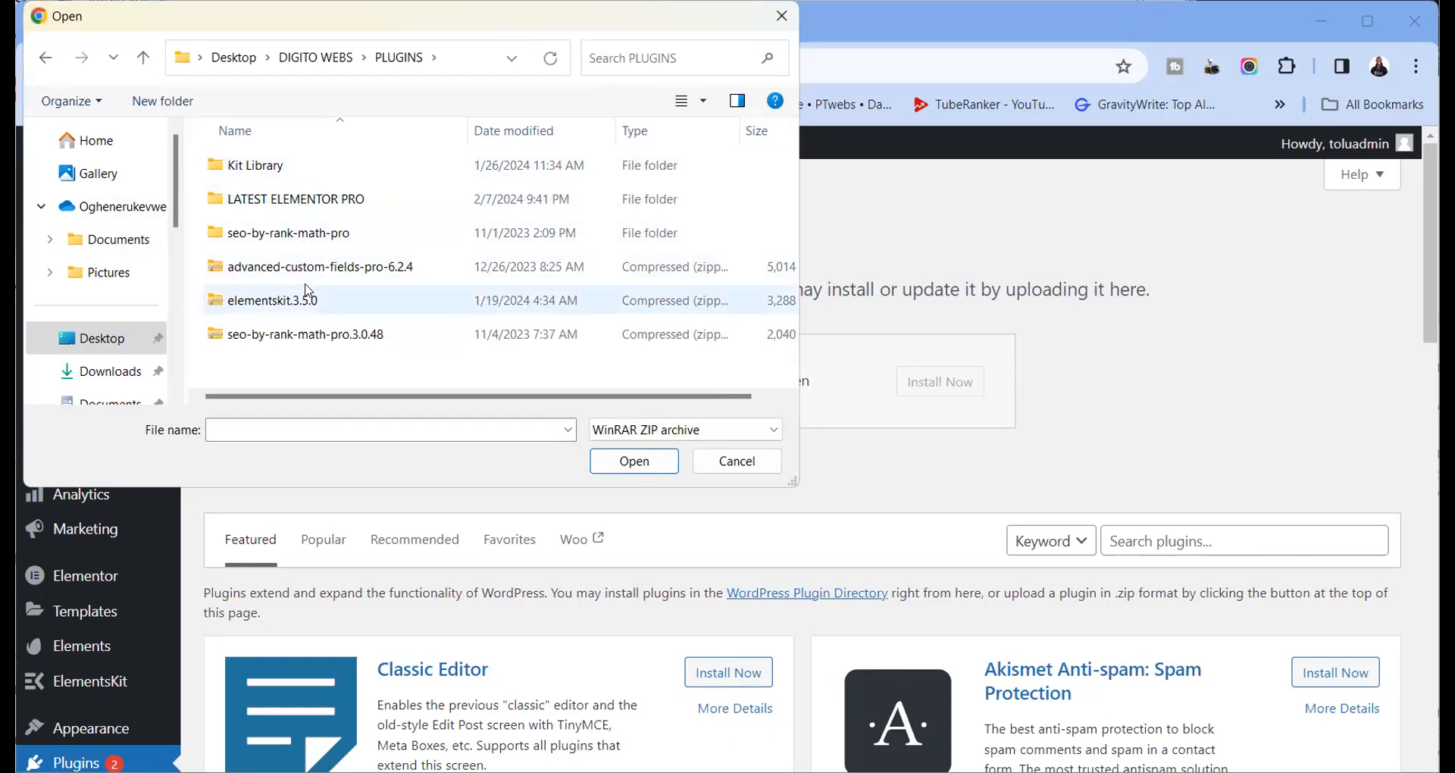
double_click(320, 202)
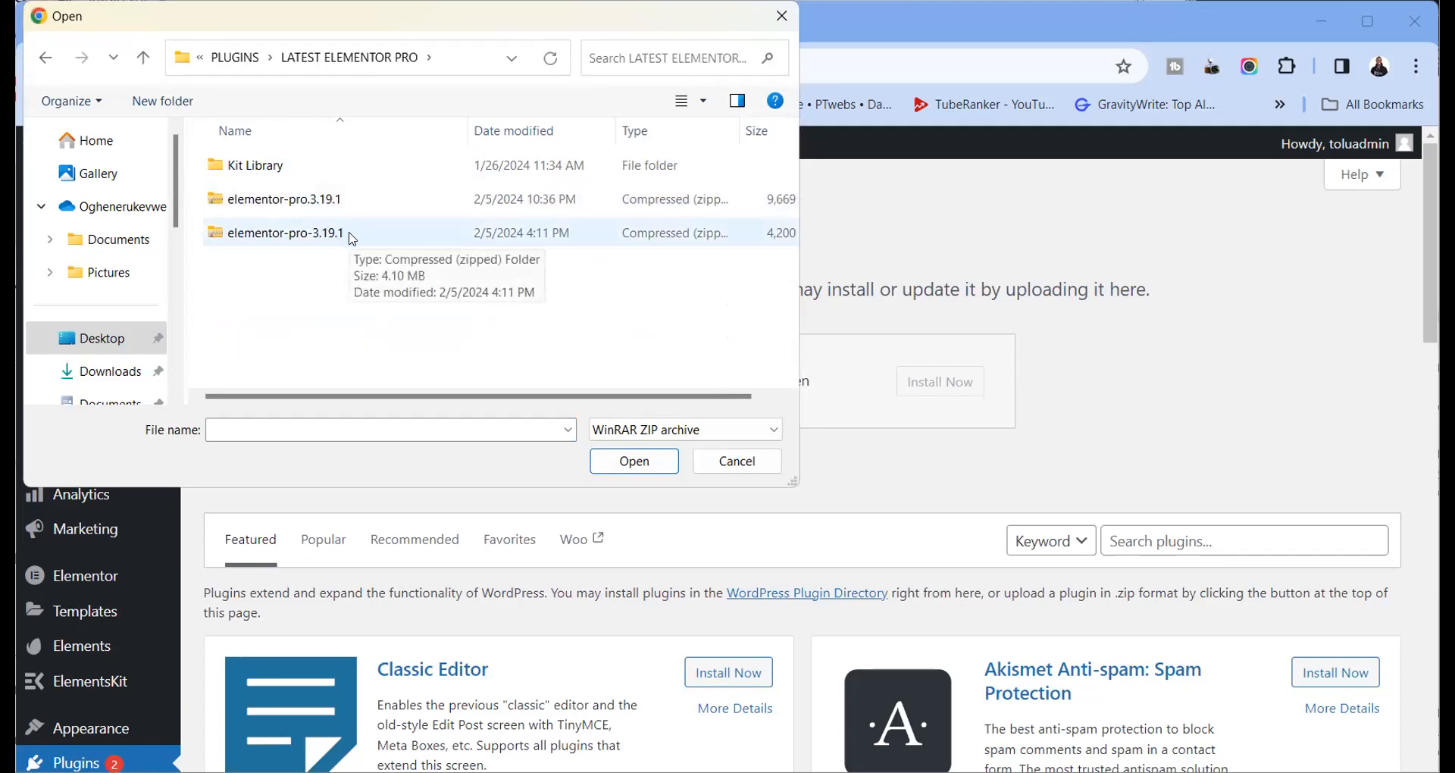
left_click(353, 236)
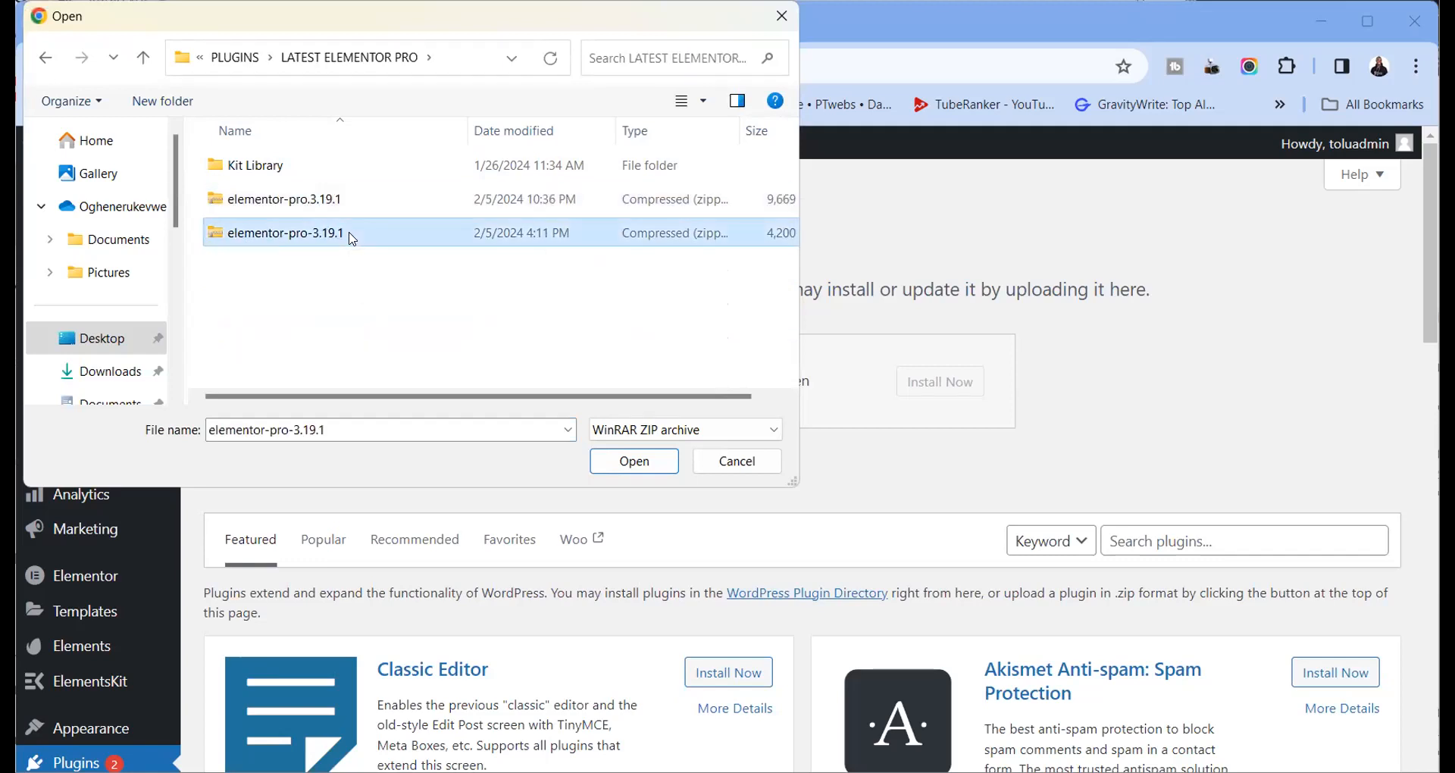
left_click(641, 464)
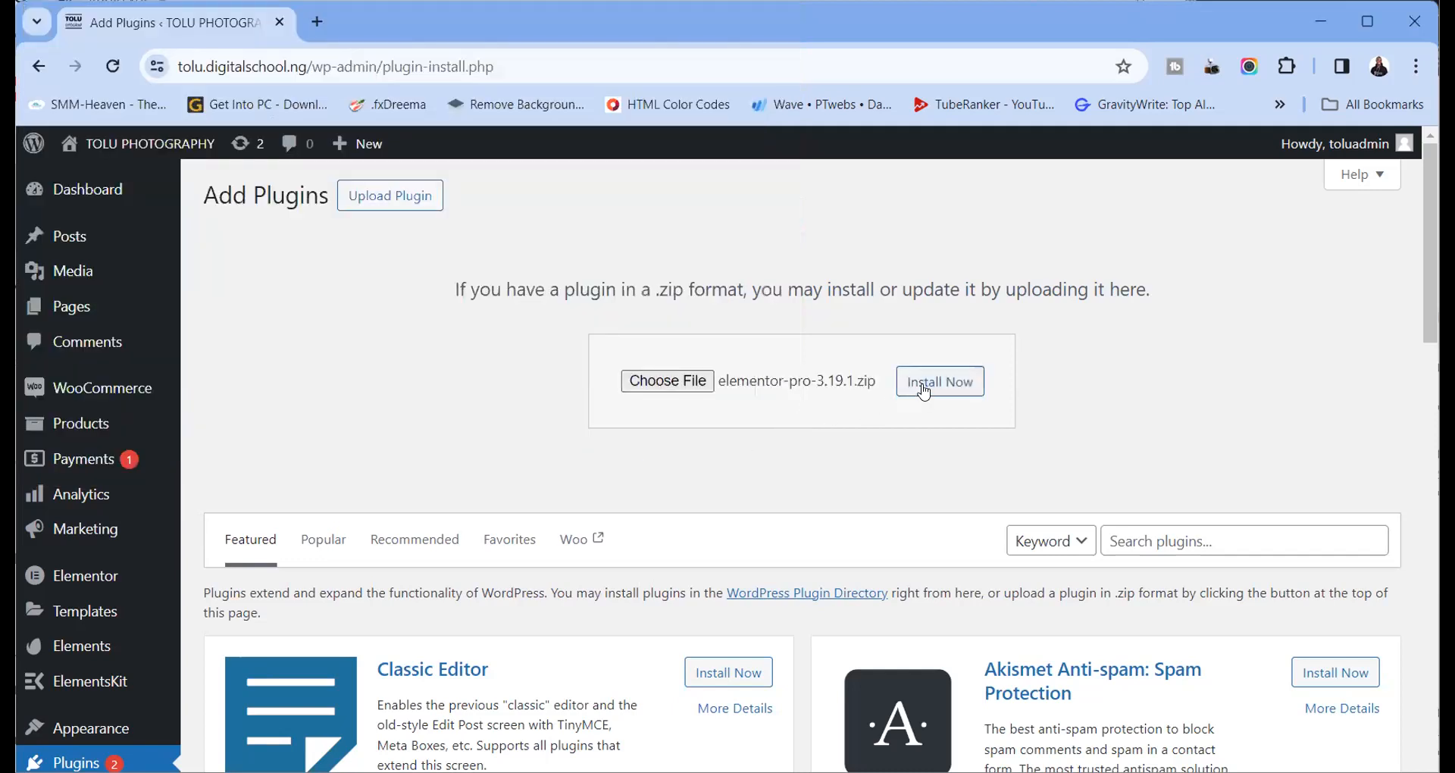
Install the uploaded package, replacing the current Elementor Pro 3.18.2 with 3.19.1
left_click(926, 390)
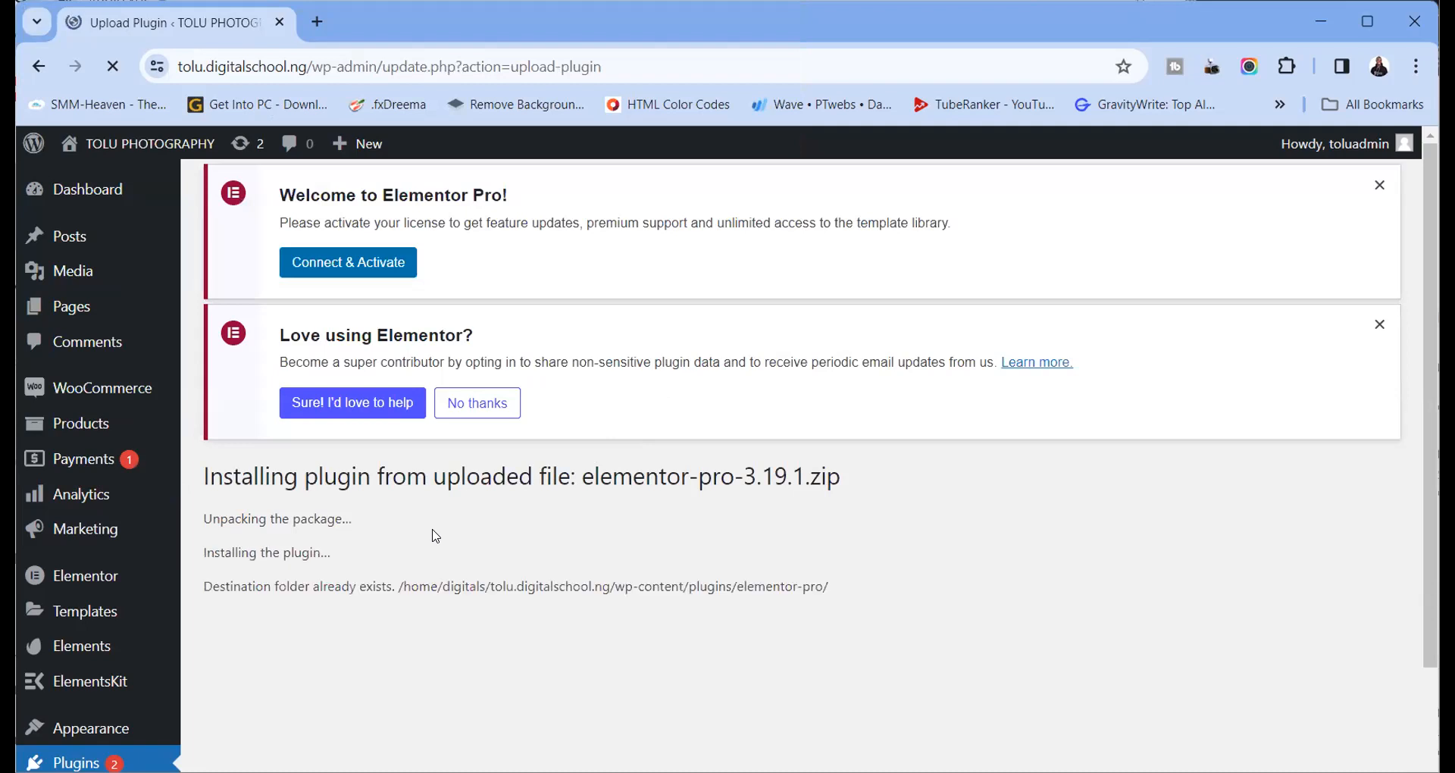
scroll(458, 564, "down", 1)
scroll(458, 564, "down", 2)
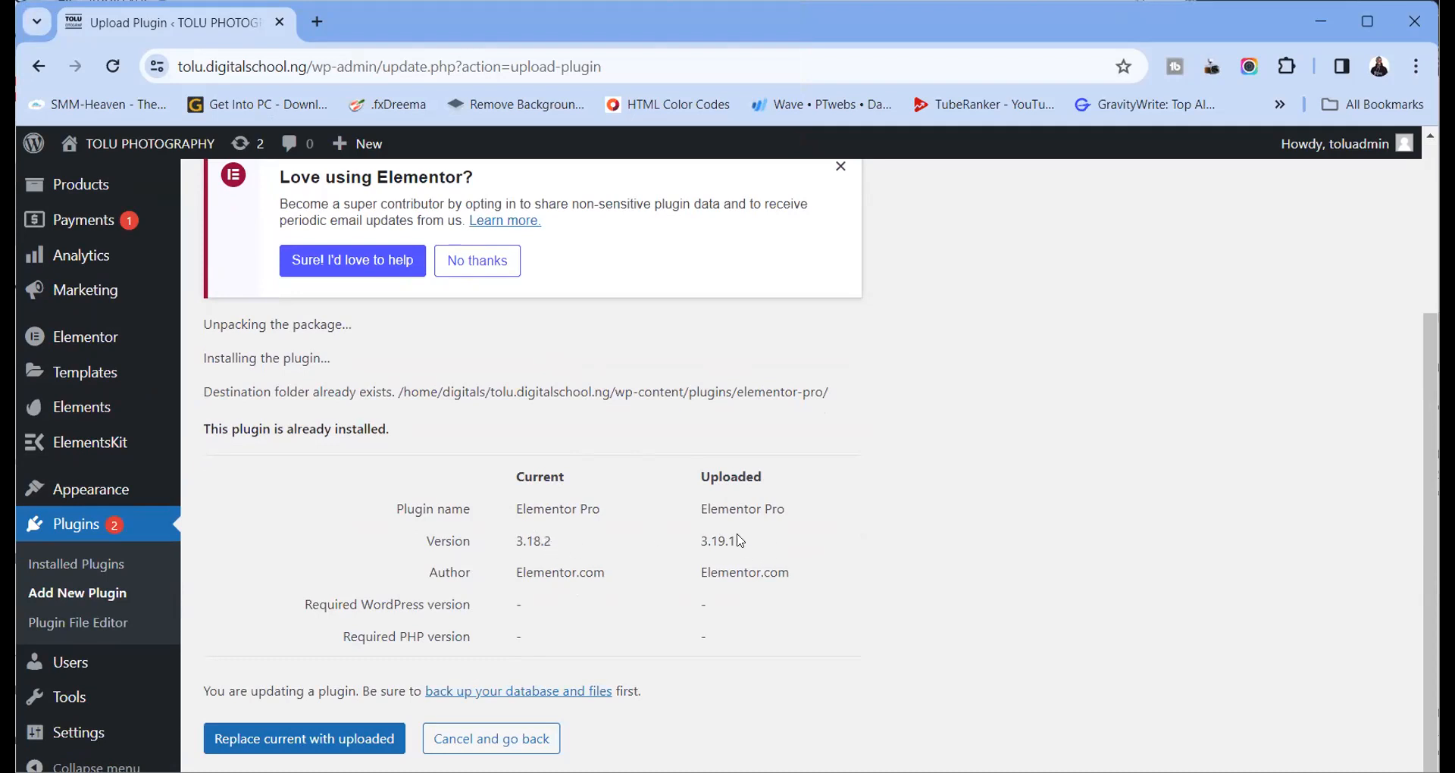
left_click_drag(739, 540, 700, 539)
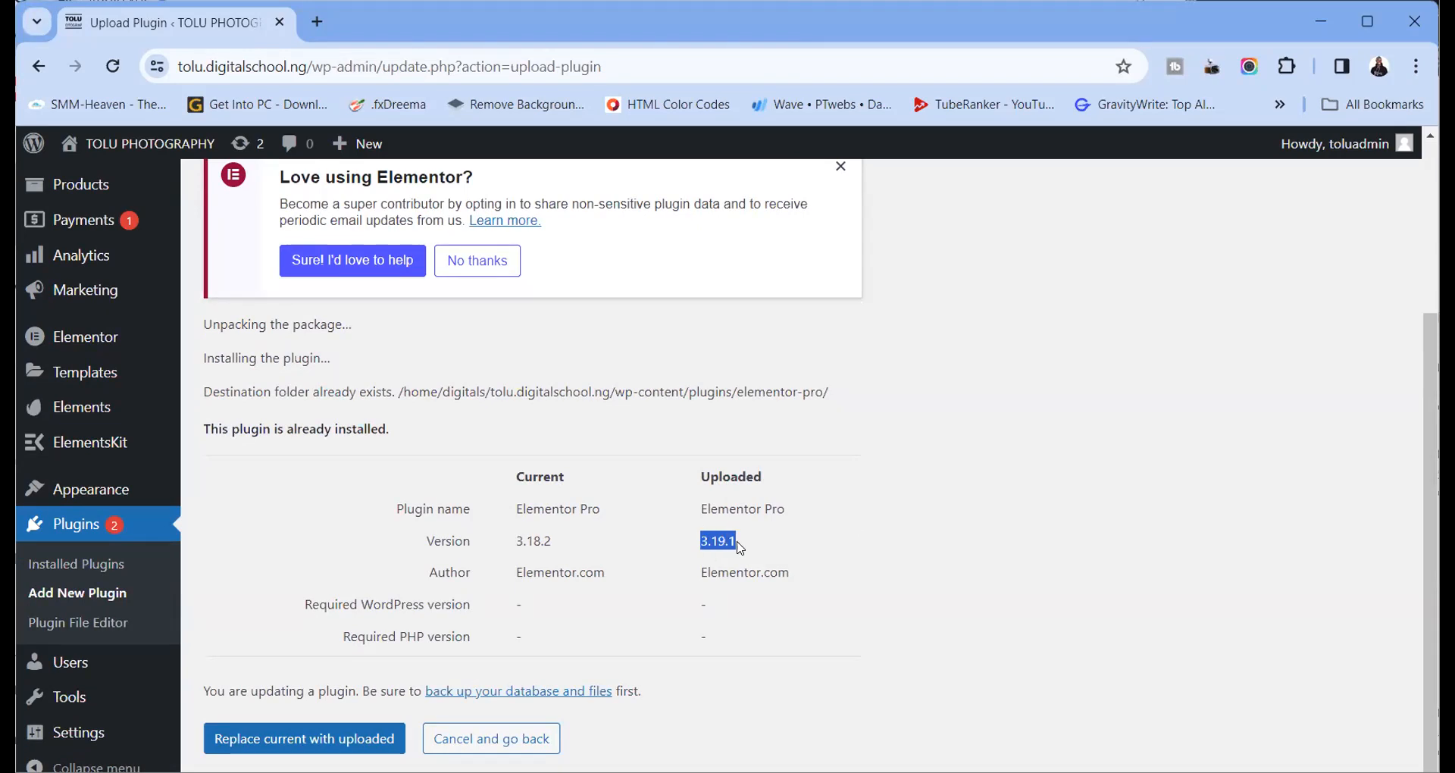
left_click(347, 742)
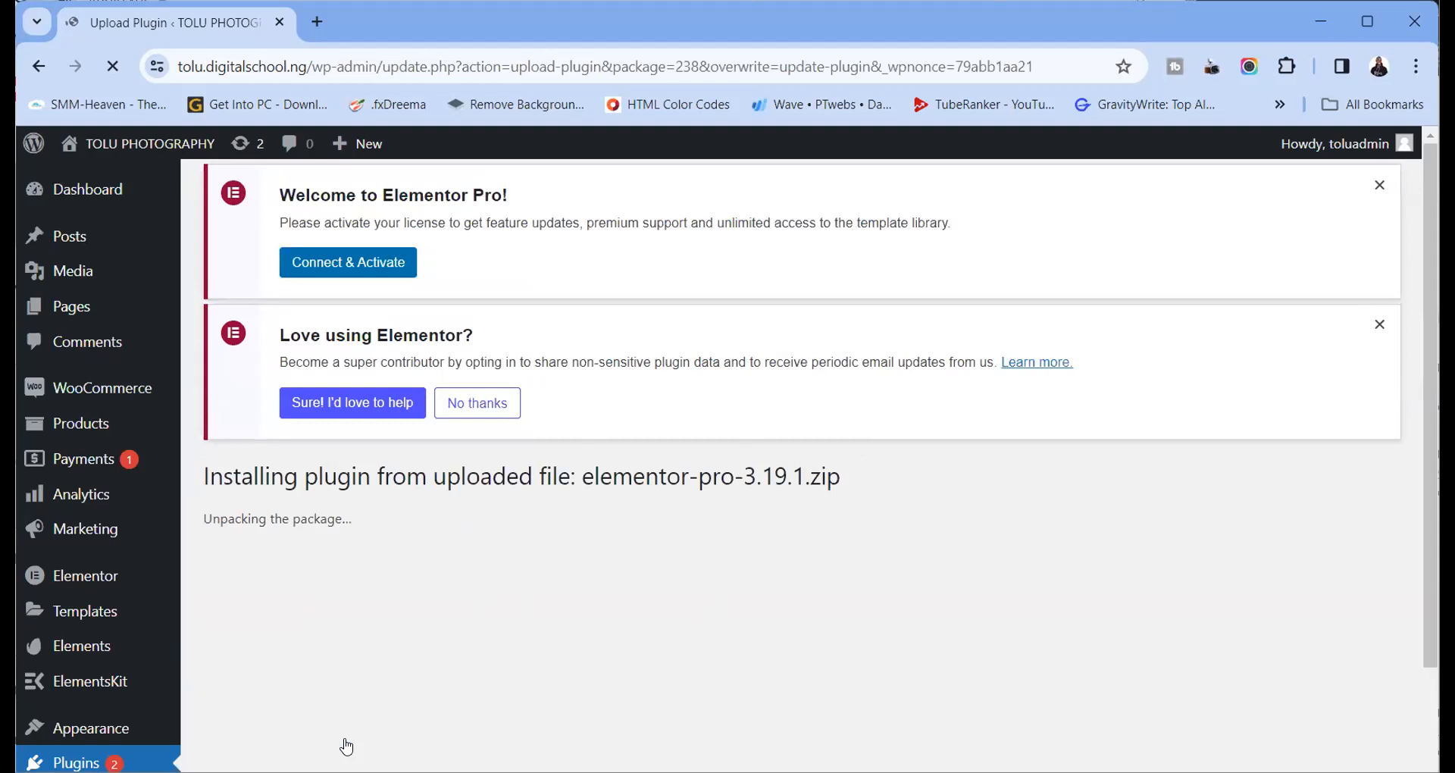
Confirm 'Plugin updated successfully' and go to Installed Plugins, which shows a critical error
scroll(384, 708, "down", 3)
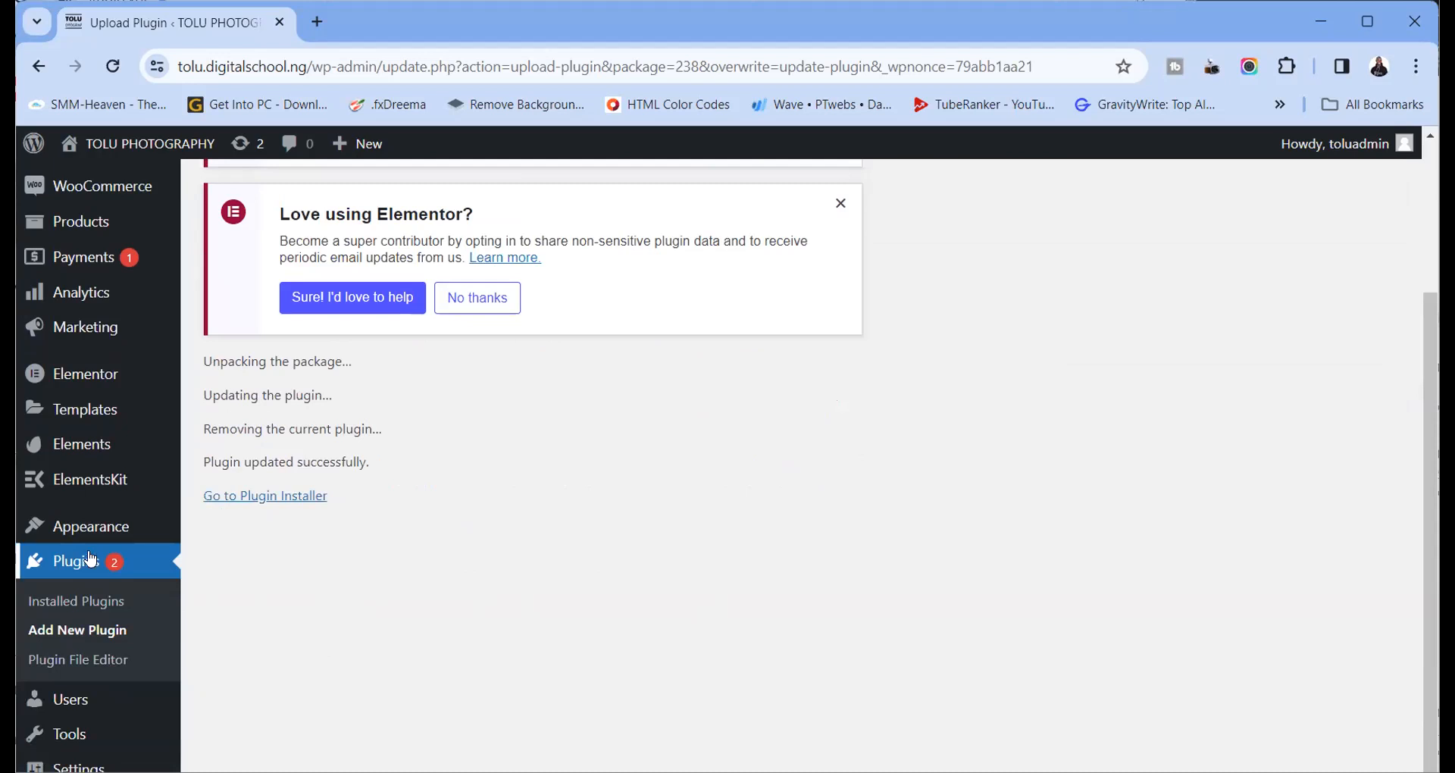
left_click_drag(202, 461, 371, 462)
left_click(91, 601)
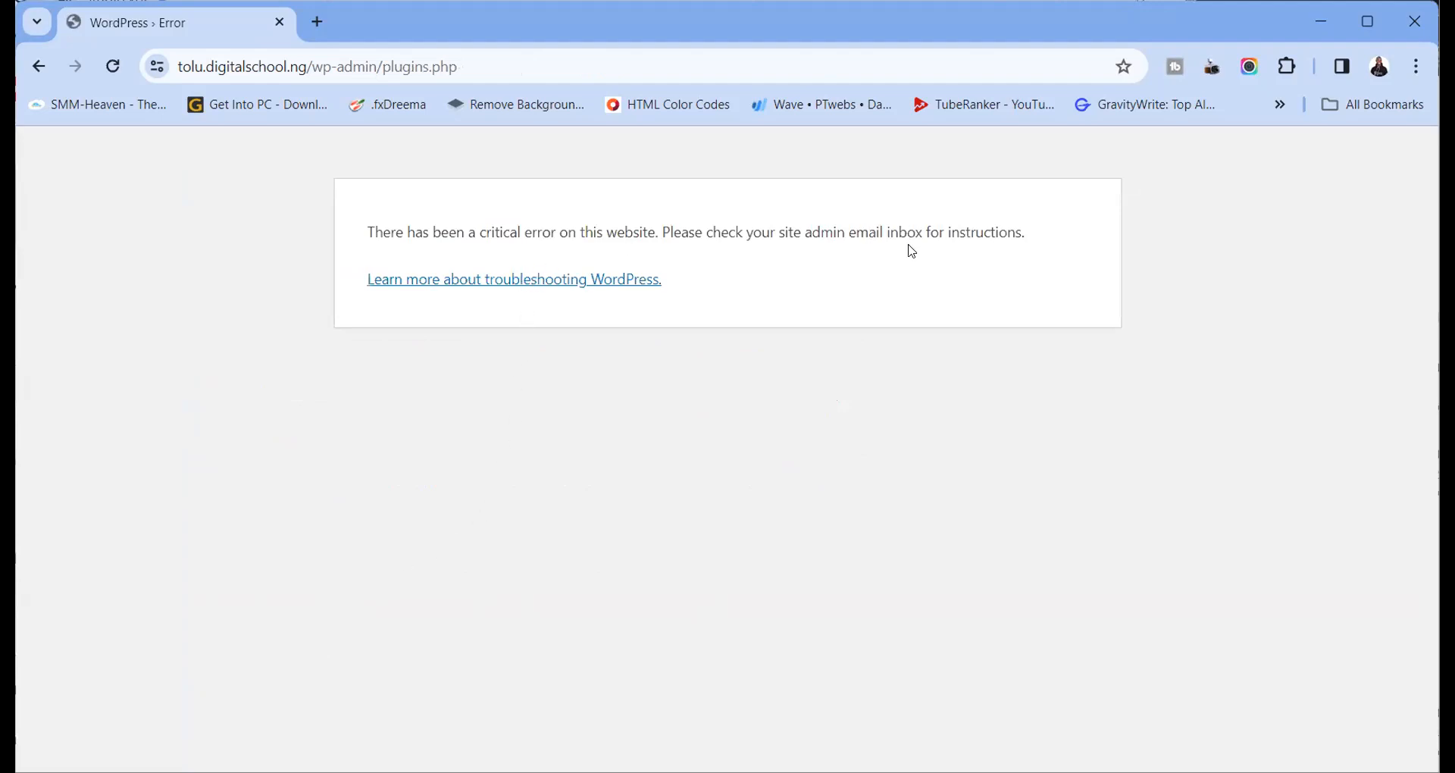
Go back to the update.php page, which also shows the critical error
left_click(38, 70)
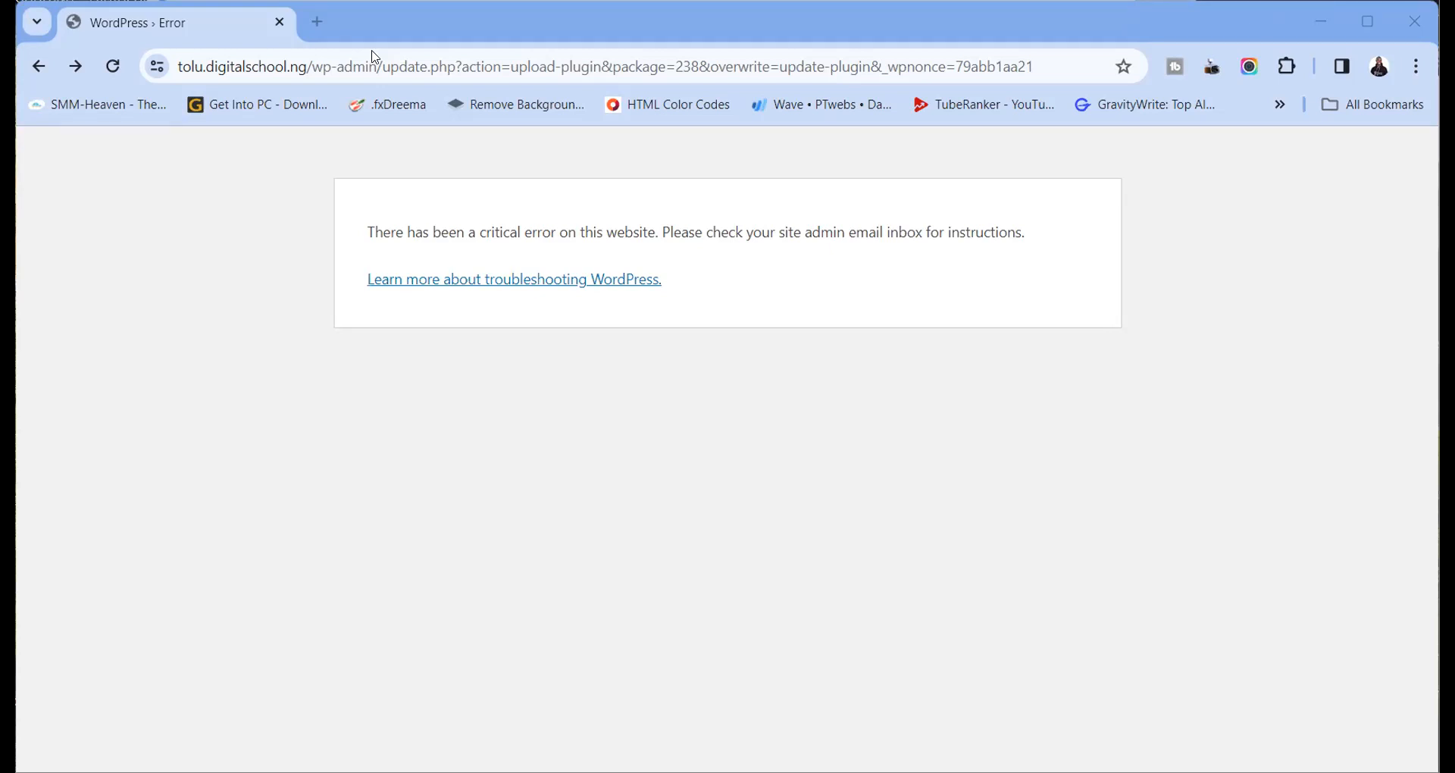
Load the pasted cPanel address in a new tab and launch File Manager from the cPanel tools
left_click(316, 23)
key("ctrl+v")
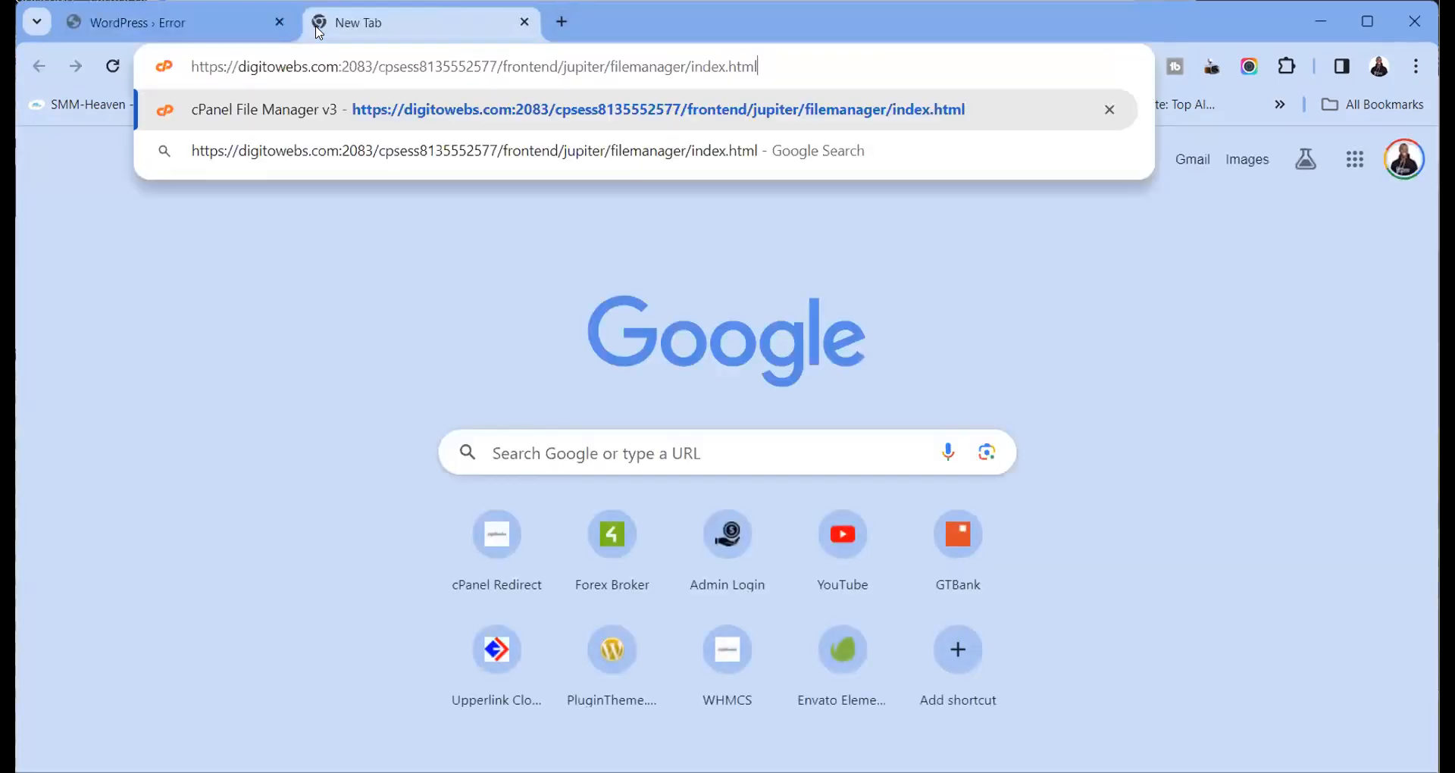
key("Return")
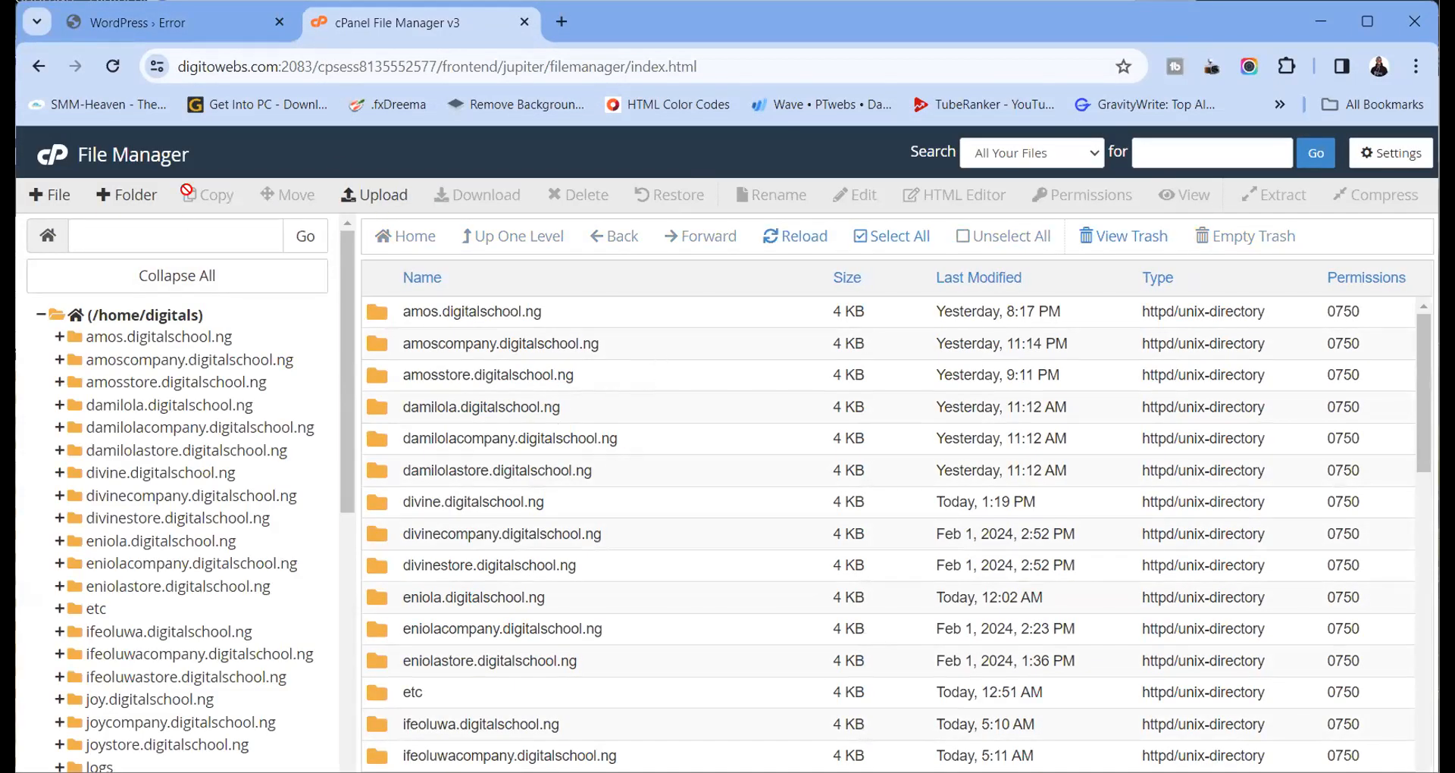
left_click(53, 161)
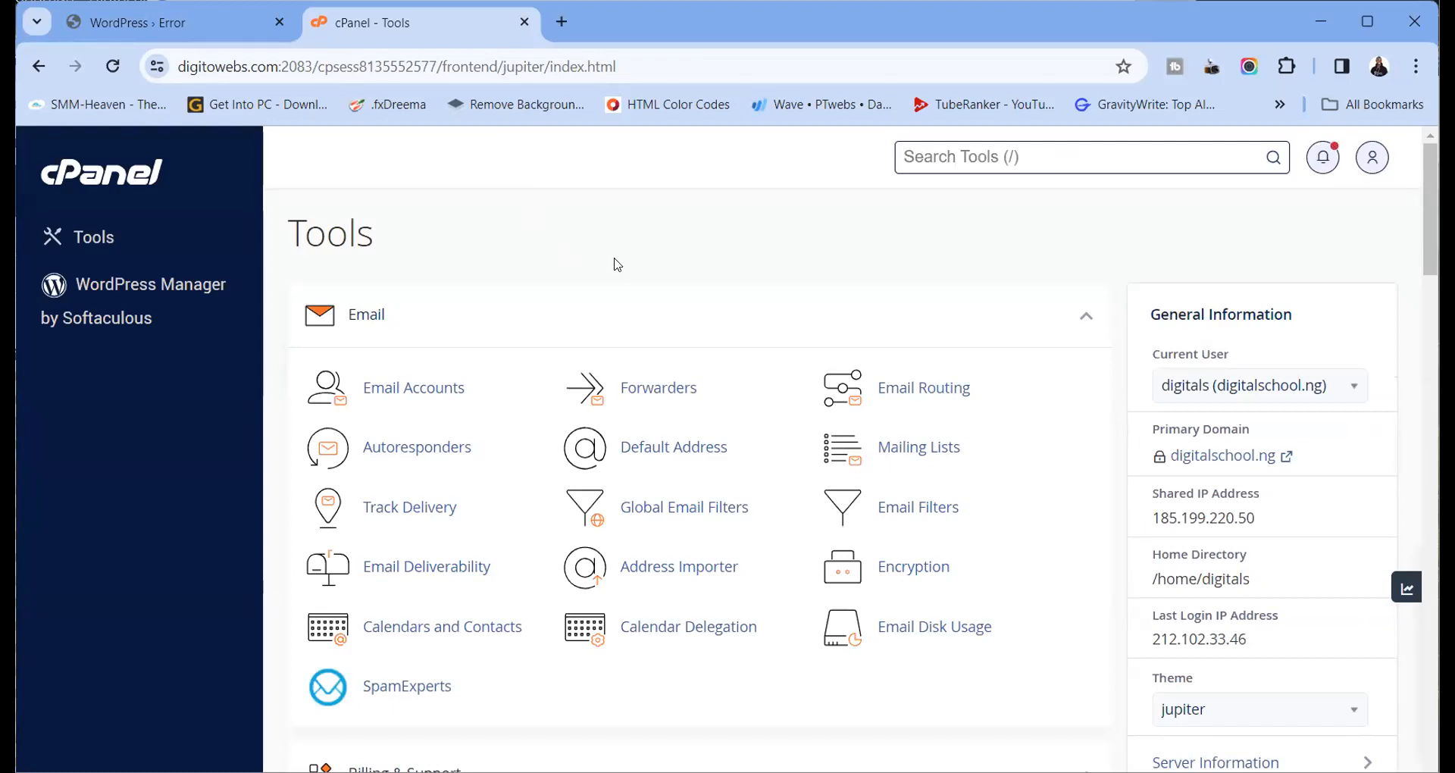
scroll(708, 385, "down", 6)
scroll(709, 381, "down", 10)
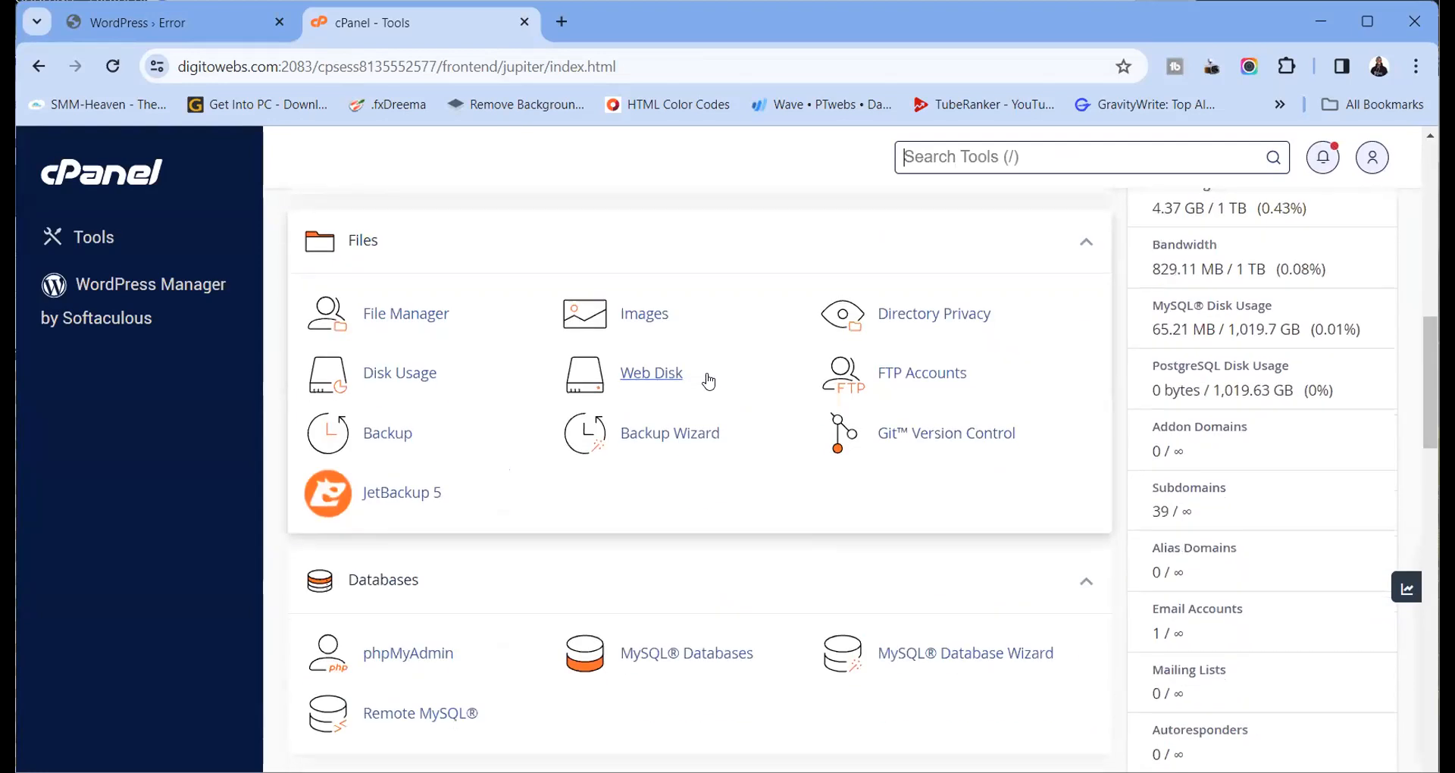
scroll(708, 381, "up", 16)
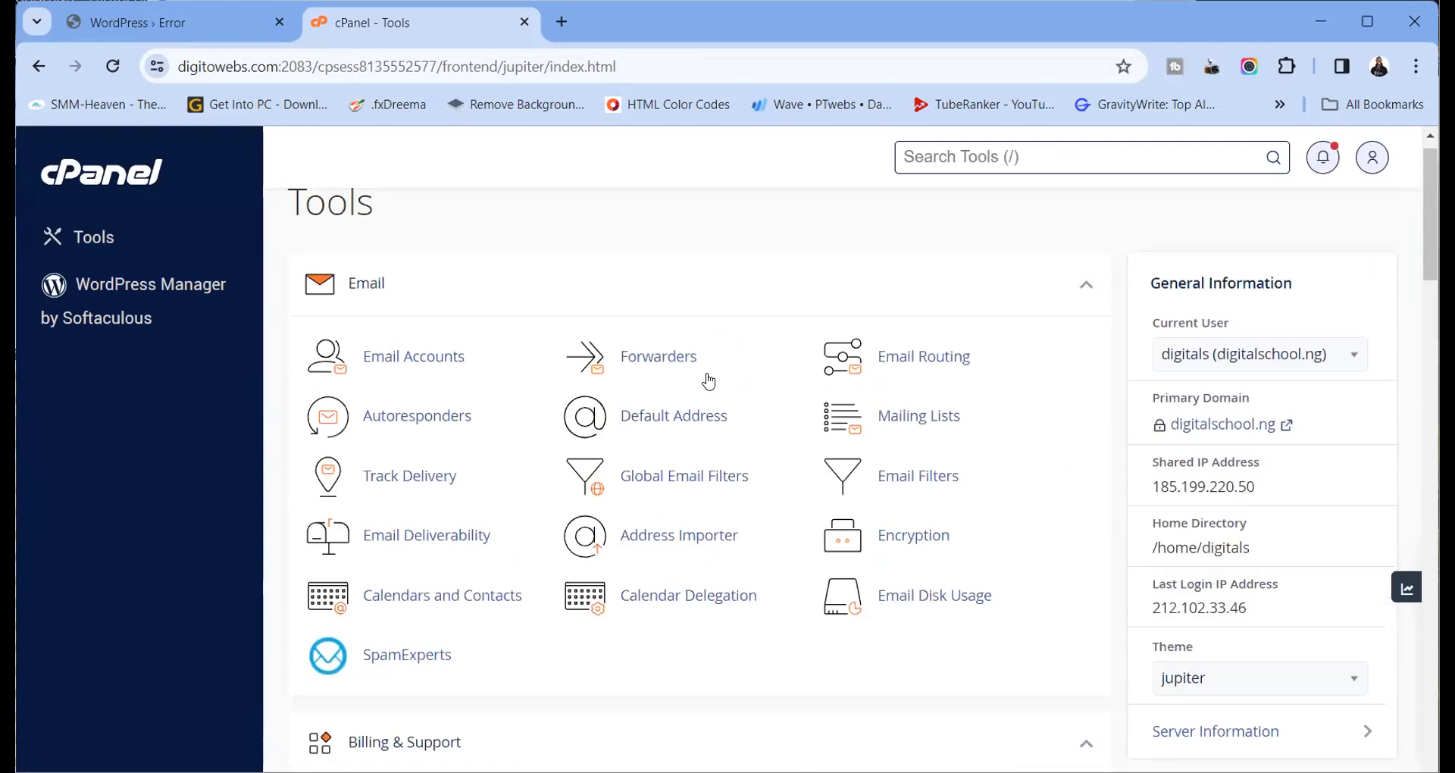
scroll(709, 381, "down", 8)
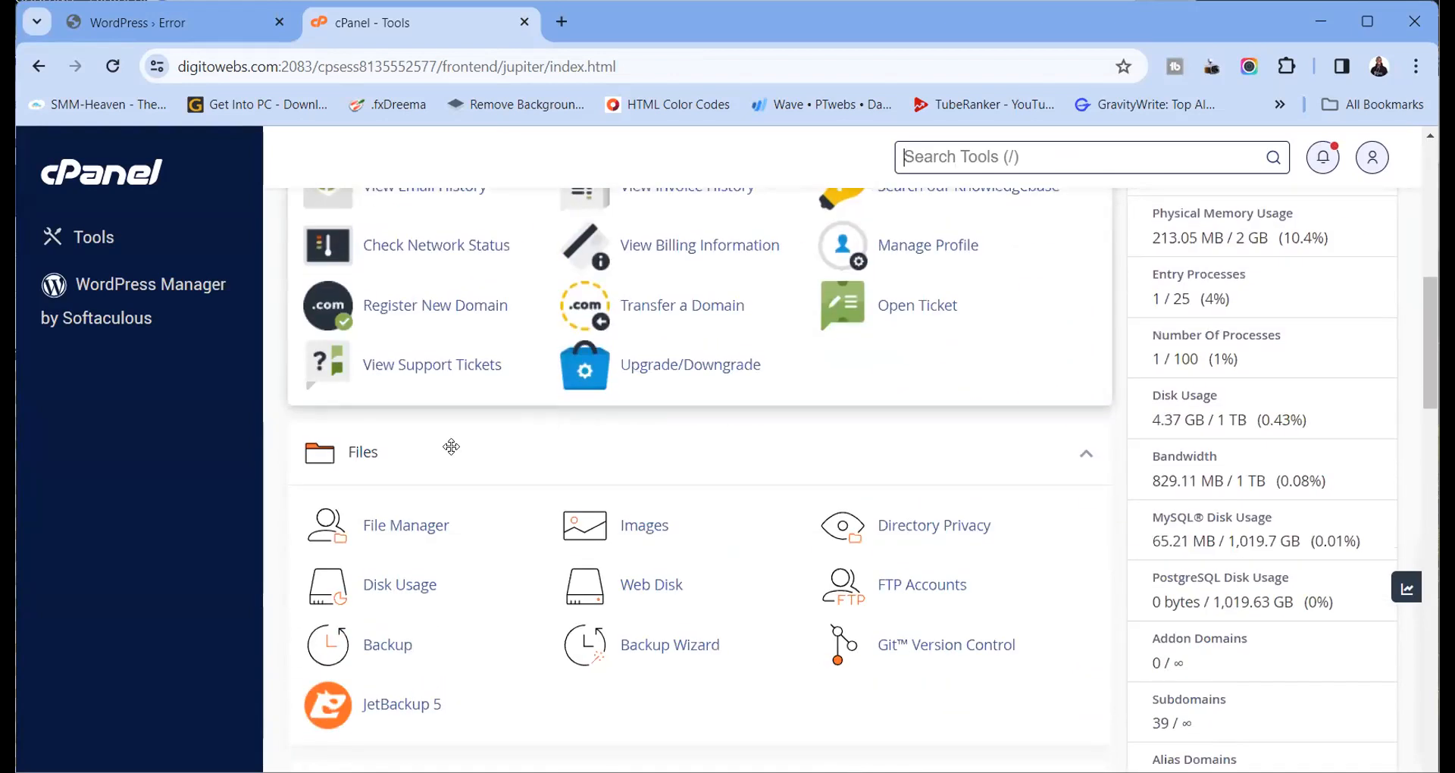
left_click(398, 525)
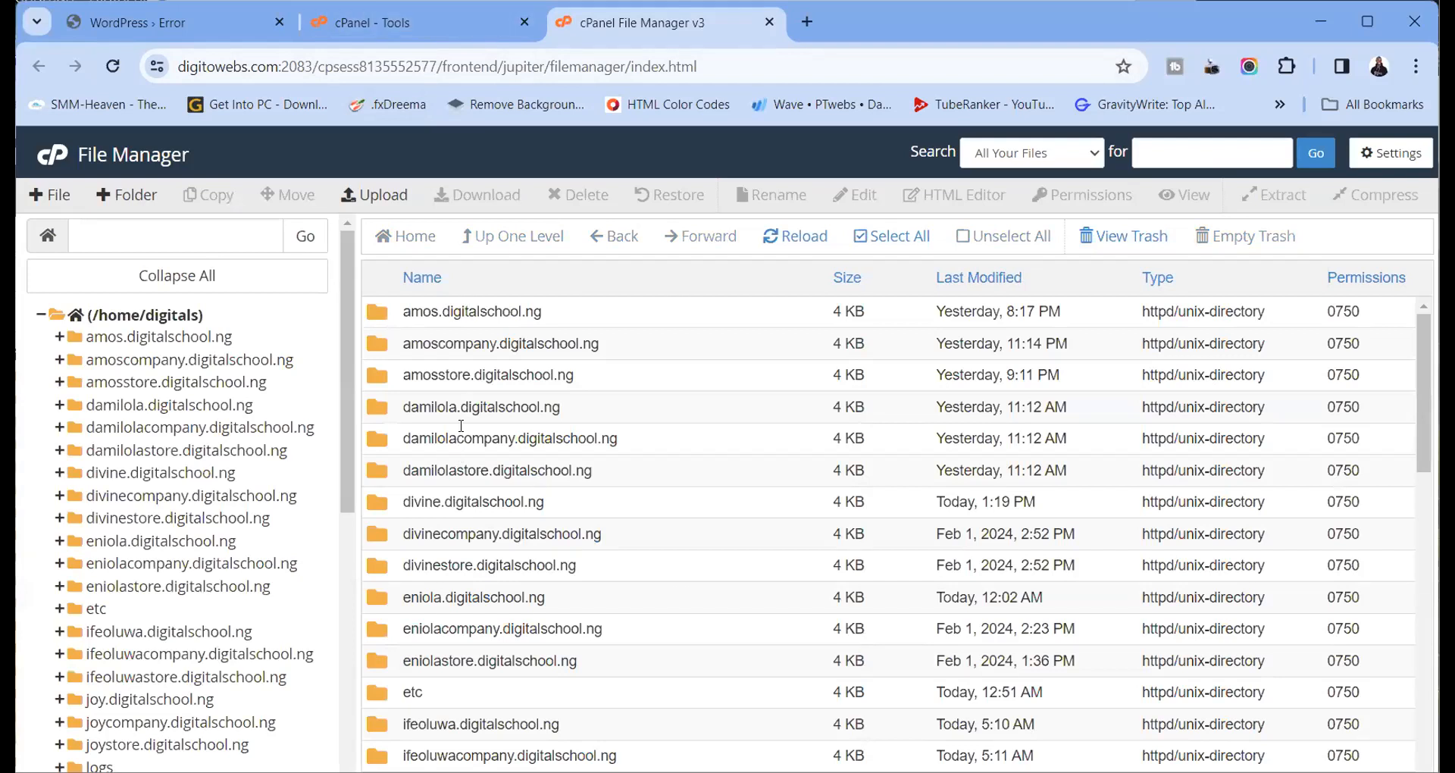
Check the broken site's domain in the WordPress tab, then scroll File Manager to tolu.digitalschool.ng
left_click(206, 27)
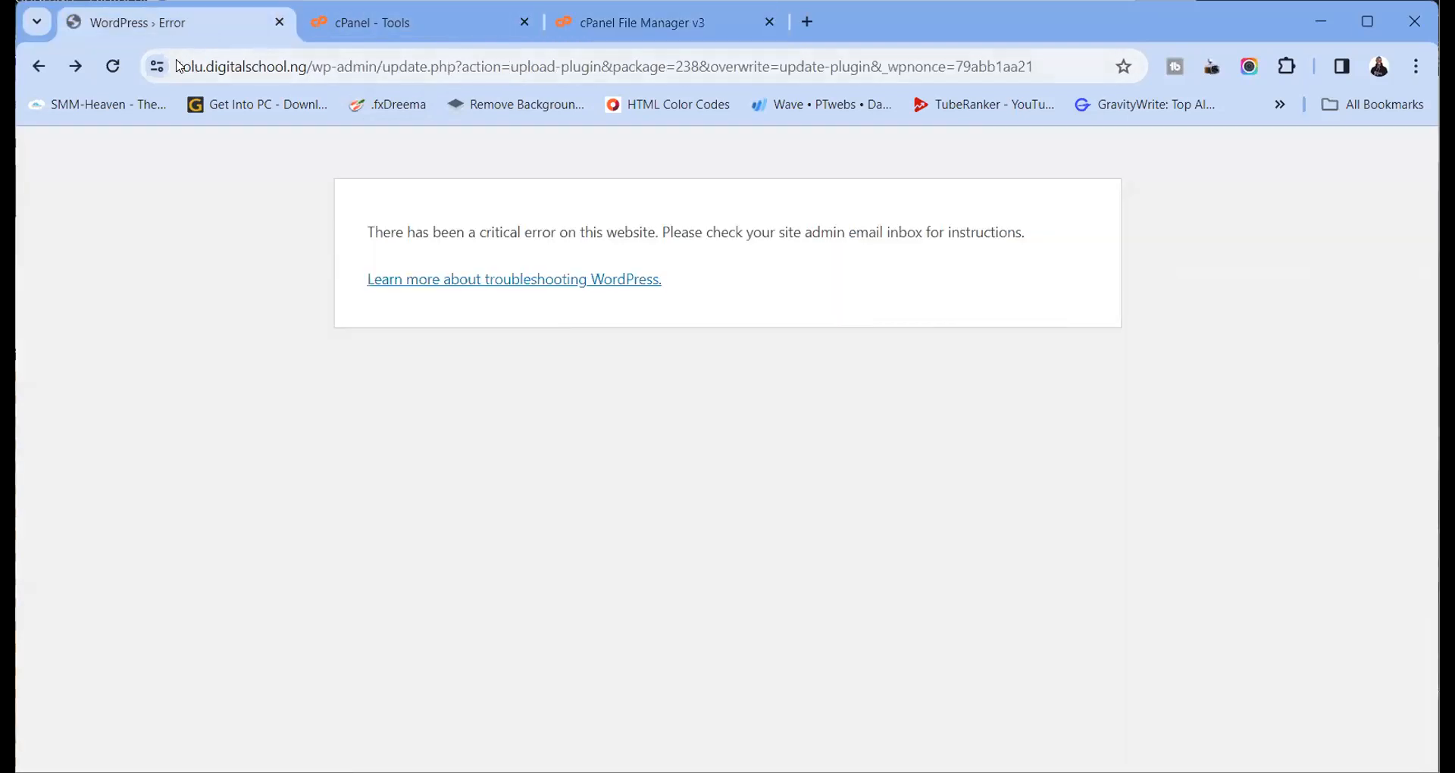
left_click_drag(182, 66, 295, 66)
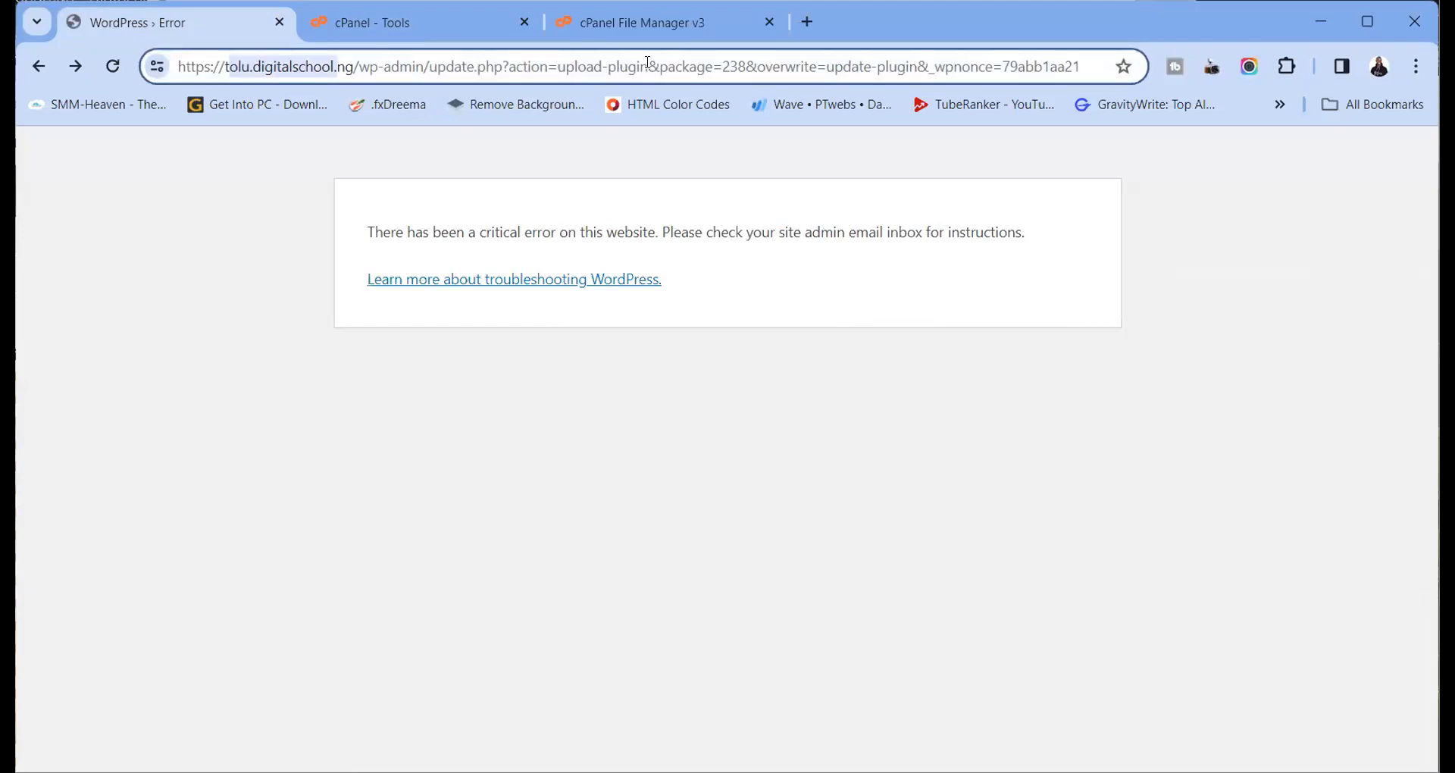
left_click(617, 32)
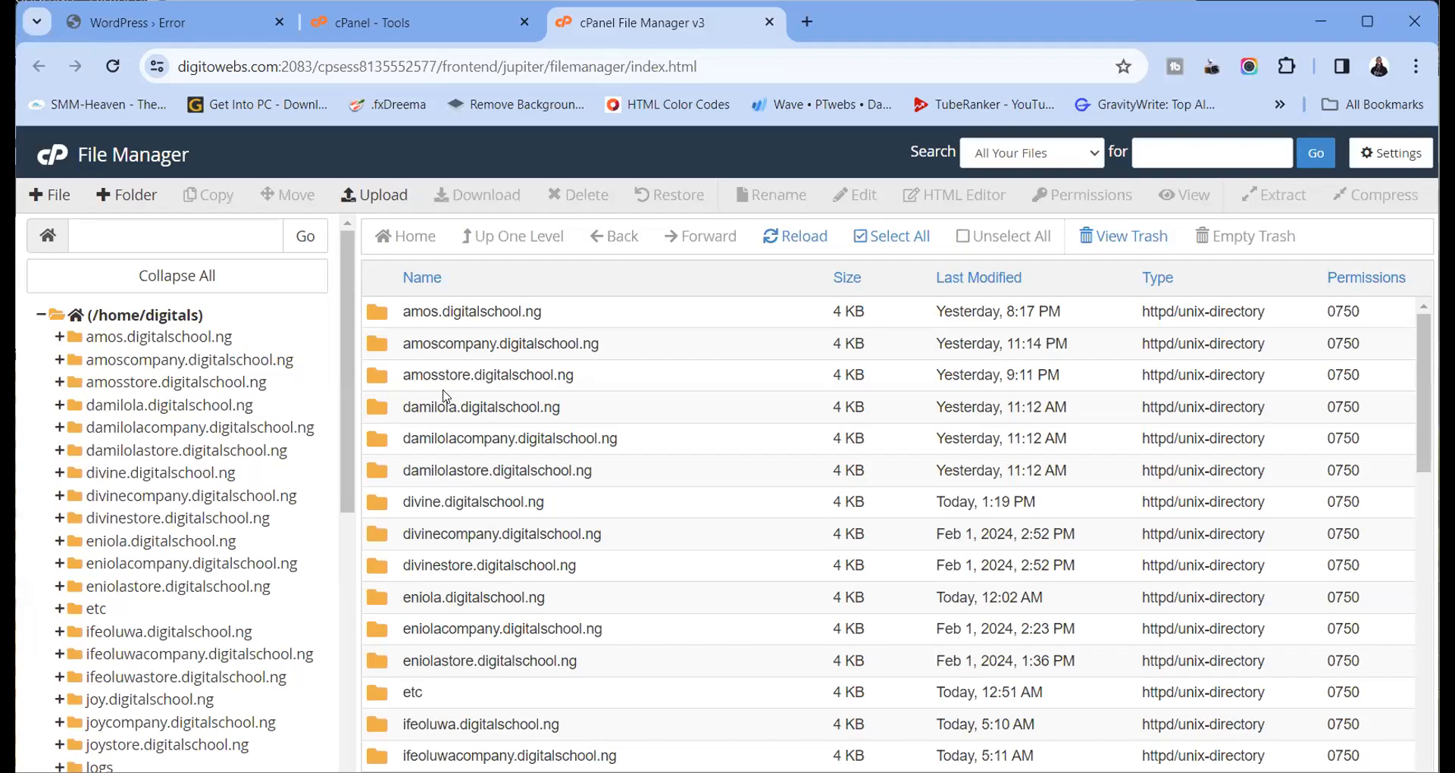
scroll(446, 396, "down", 3)
scroll(446, 396, "down", 6)
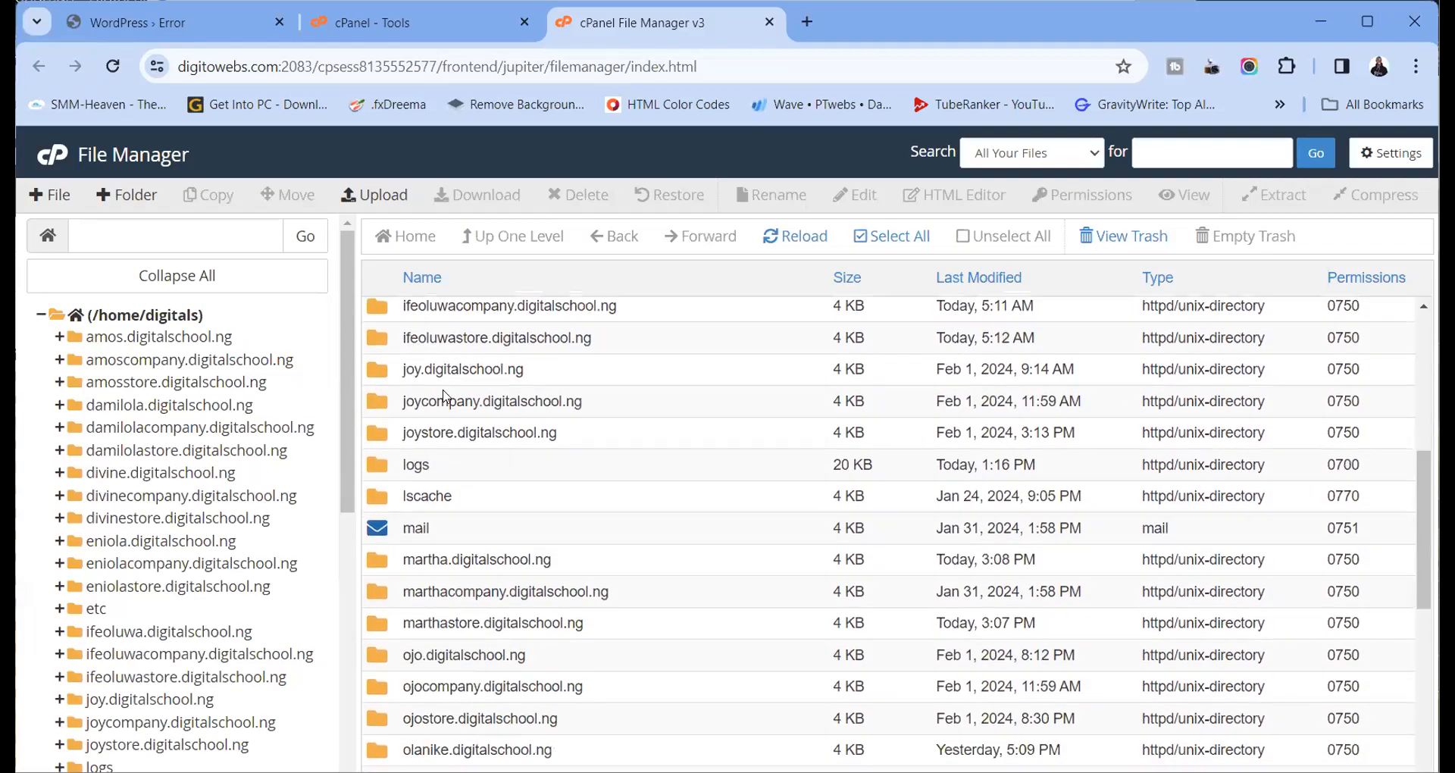
scroll(446, 396, "down", 3)
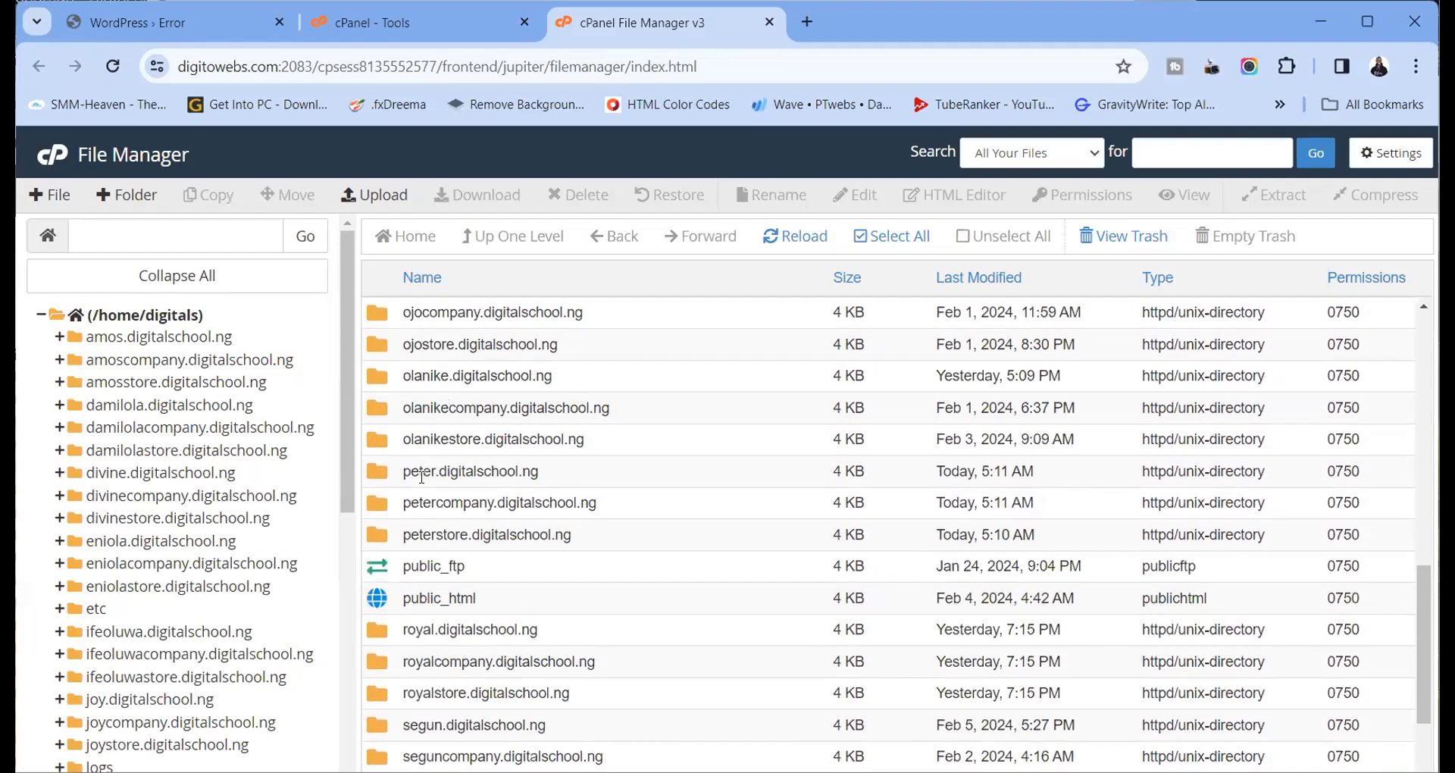
scroll(422, 475, "down", 2)
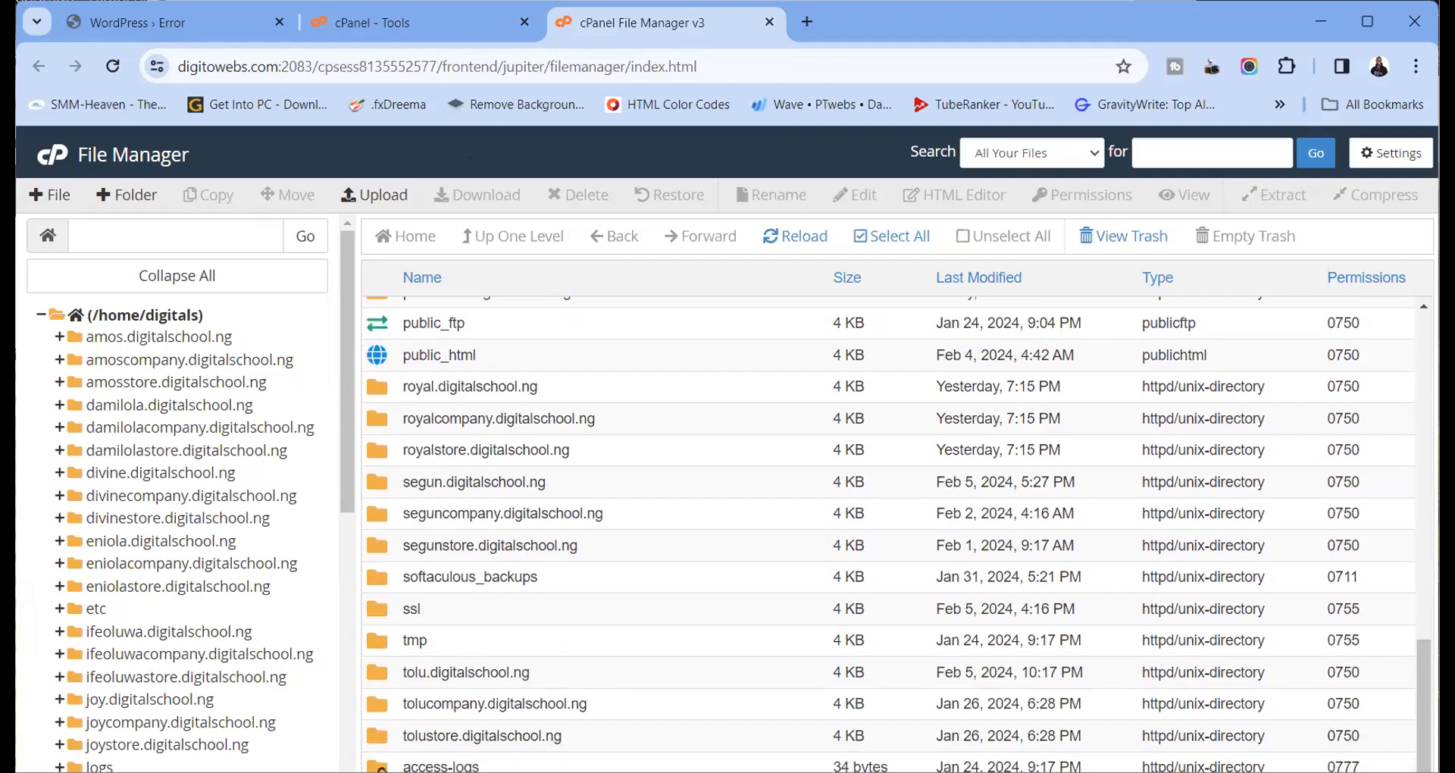
Rename tolu.digitalschool.ng's wp-content/plugins/elementor-pro folder to elementor-pro***, then return to the WordPress tab
double_click(376, 678)
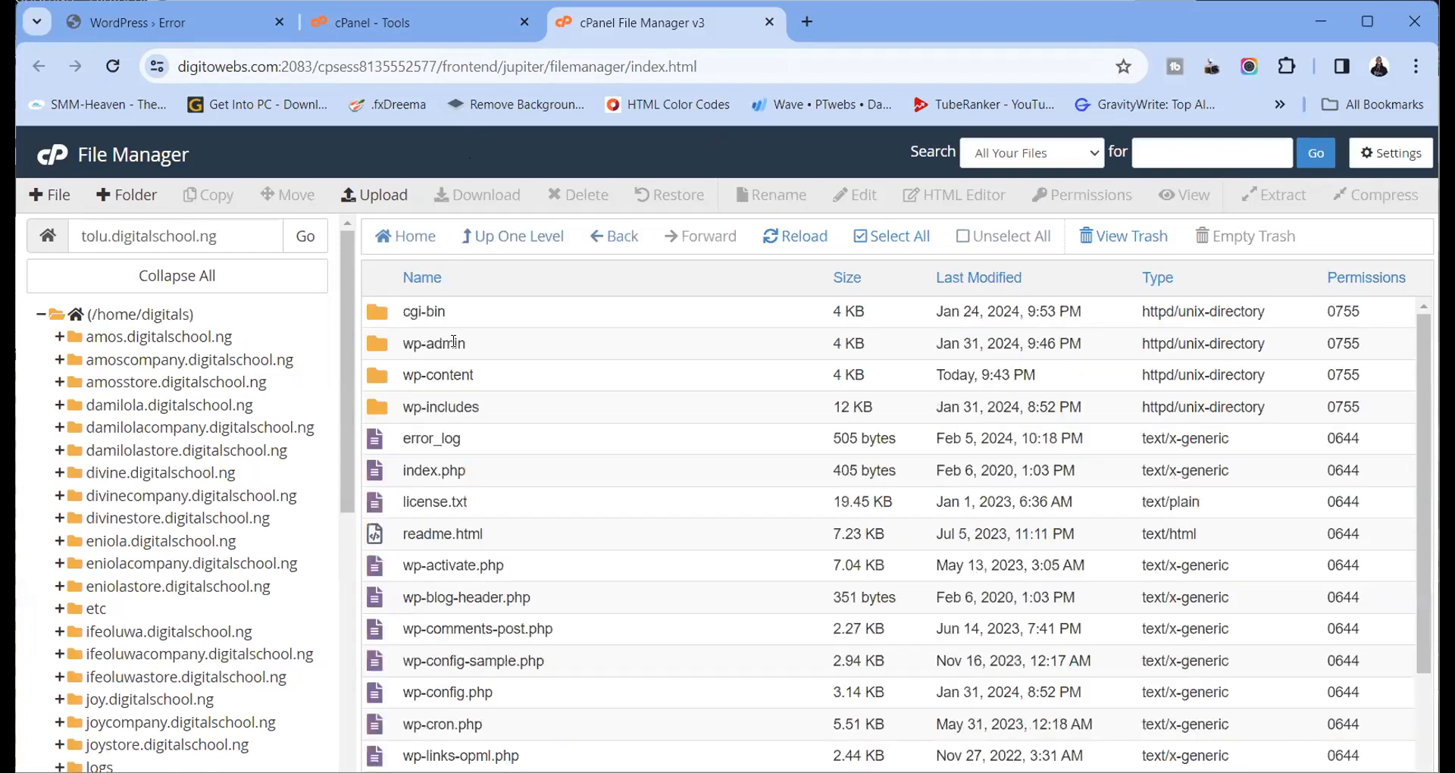
double_click(384, 377)
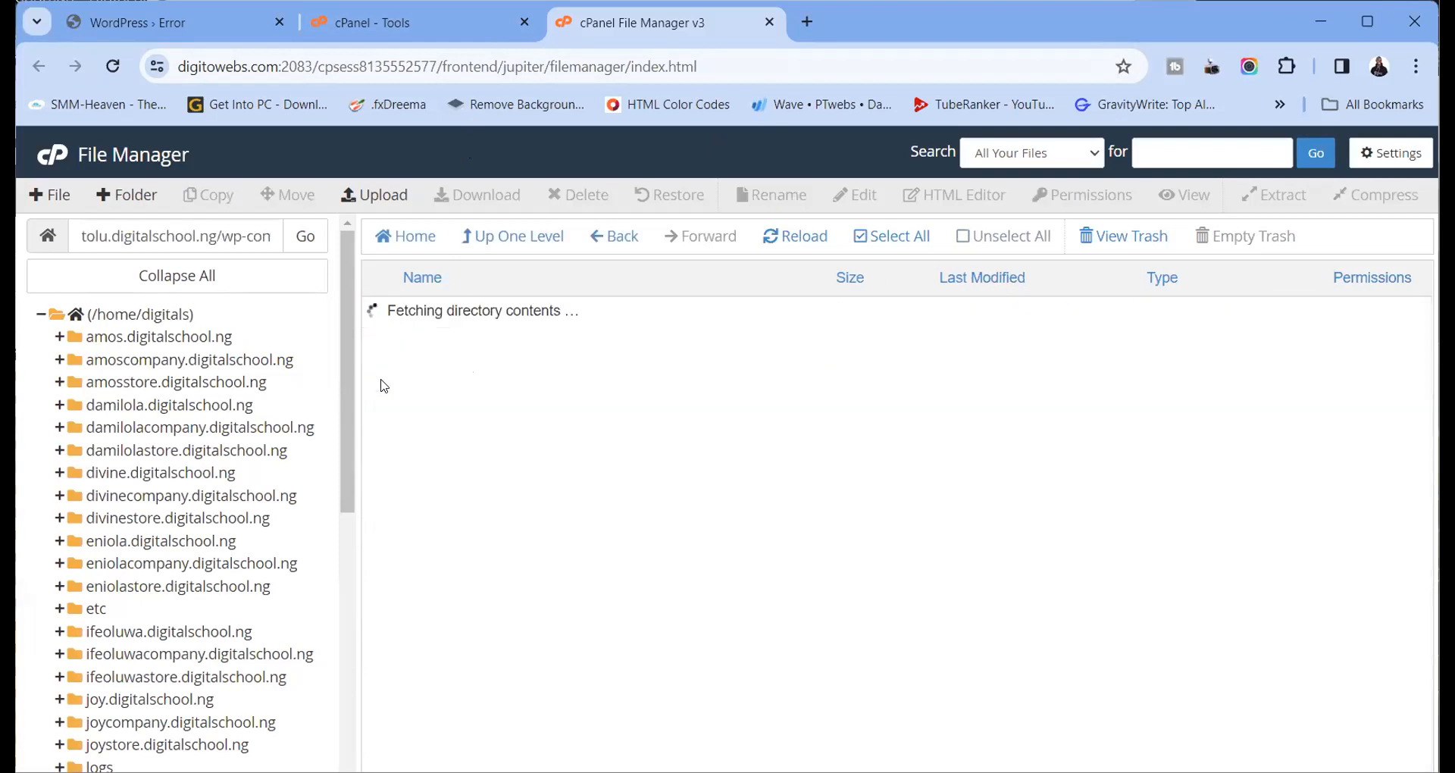
double_click(383, 318)
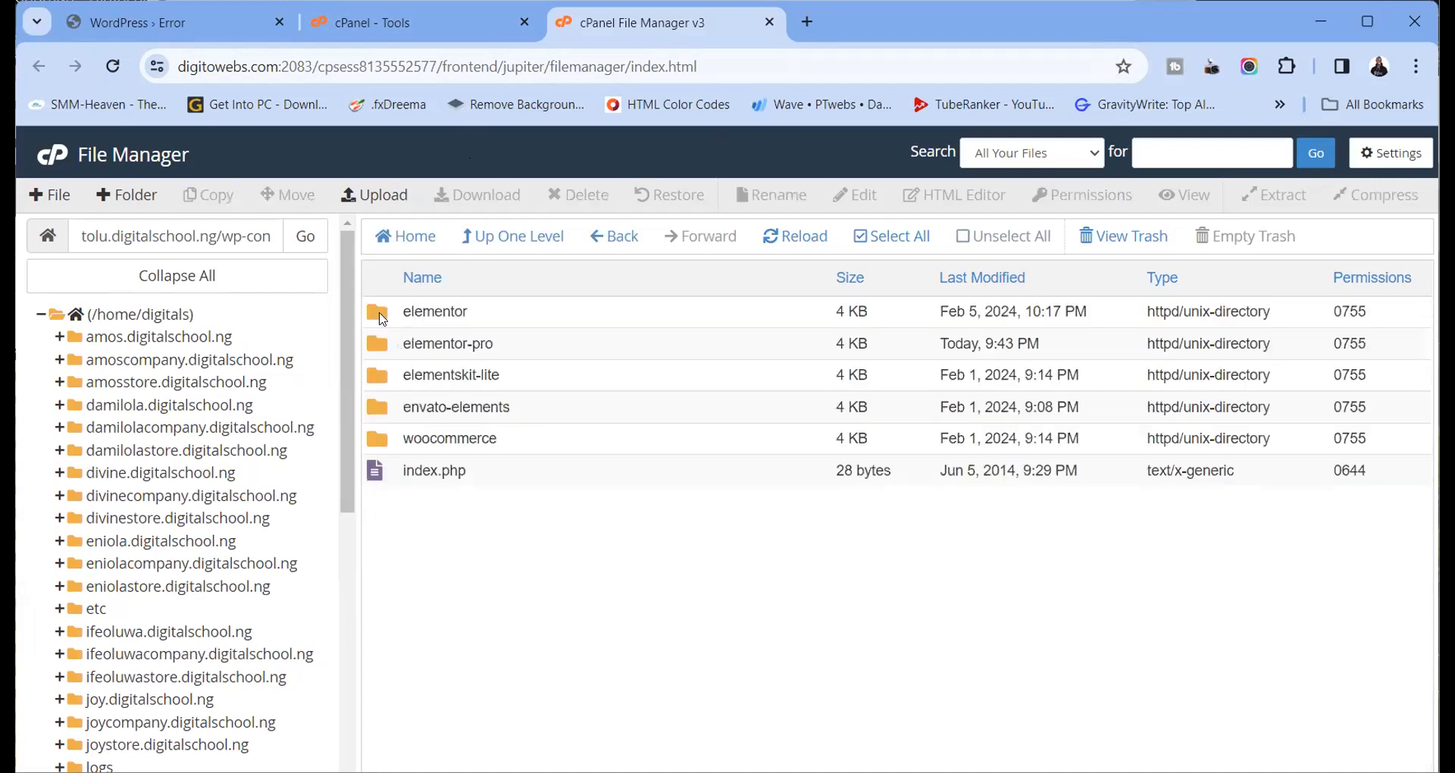
double_click(491, 345)
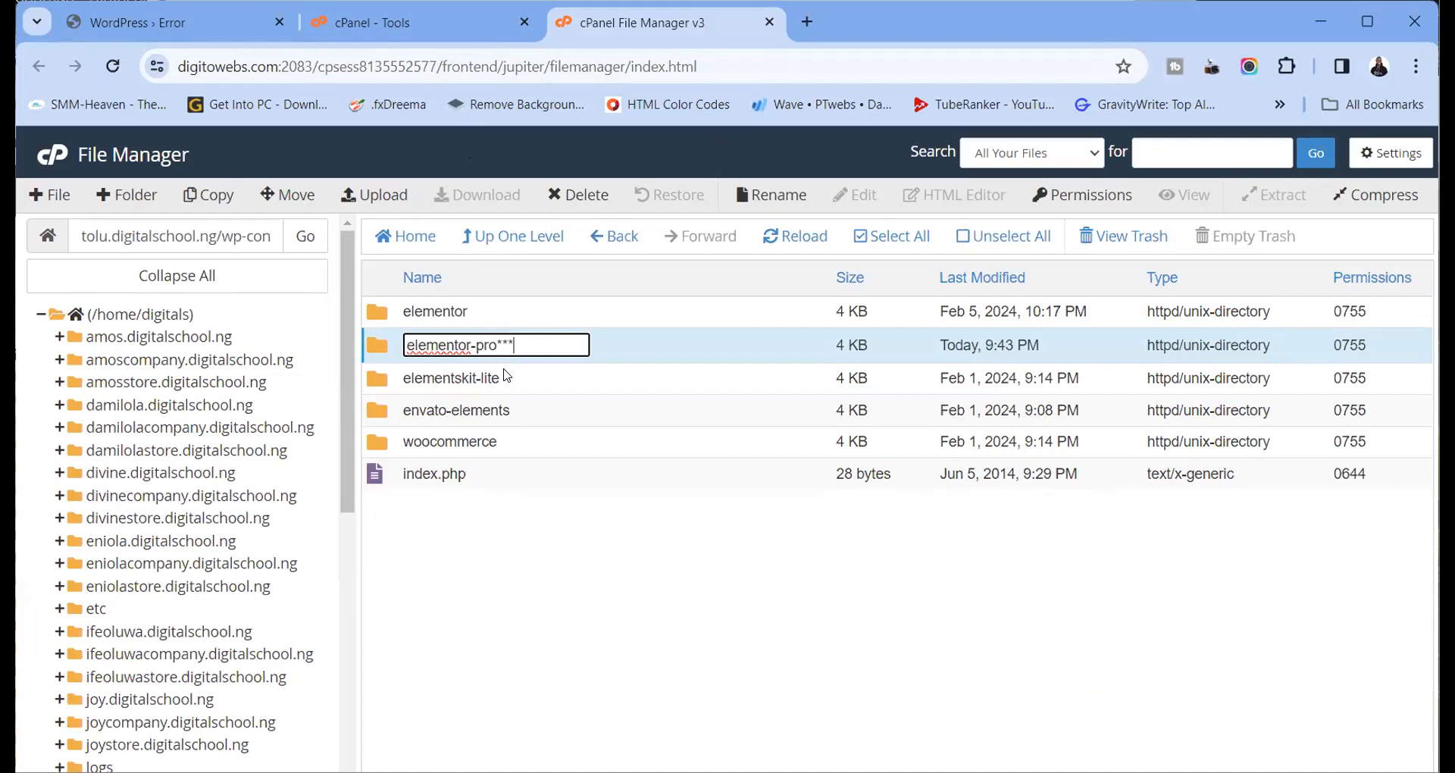
key("Return")
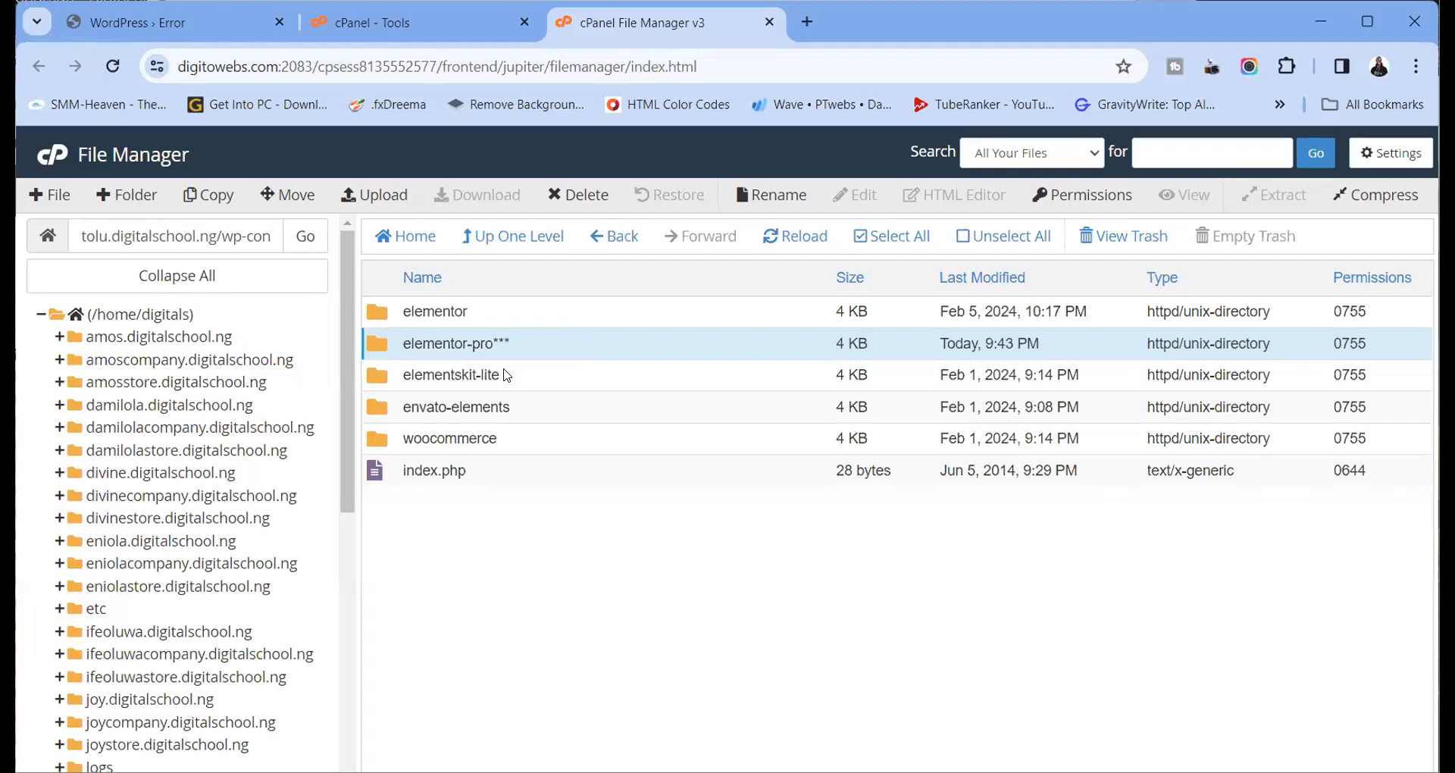
left_click(185, 24)
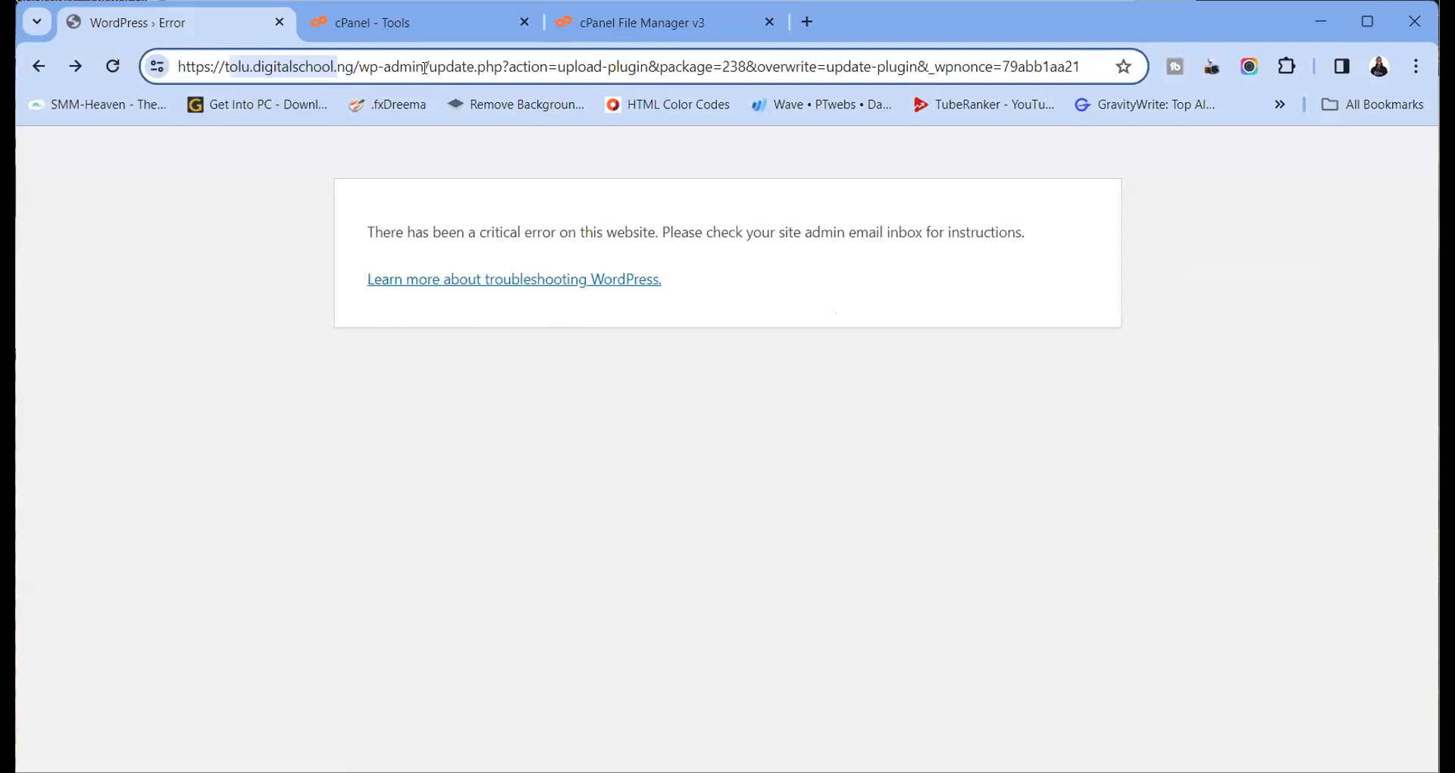
Trim the address to the wp-admin dashboard and open the installed Plugins list
left_click_drag(425, 67, 1105, 86)
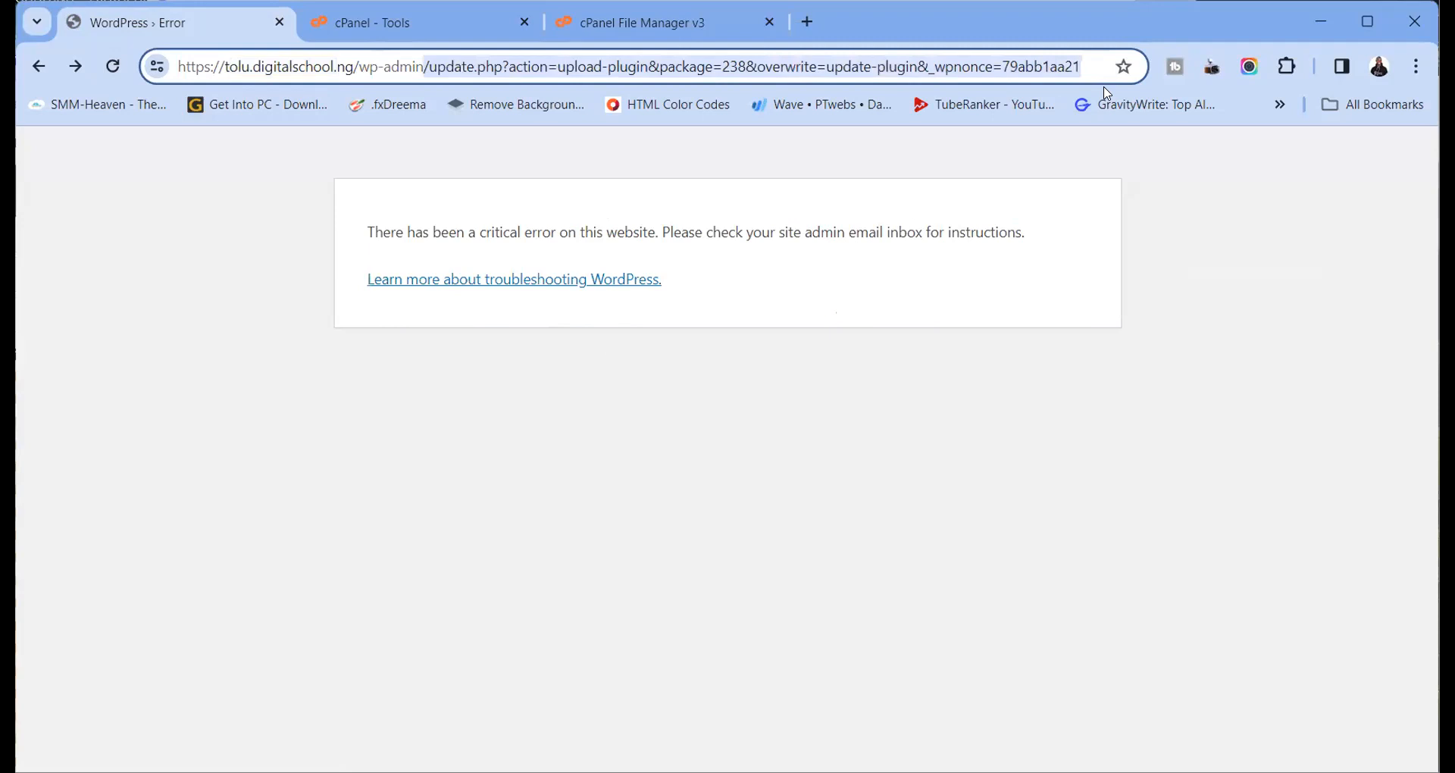
key("BackSpace")
key("Return")
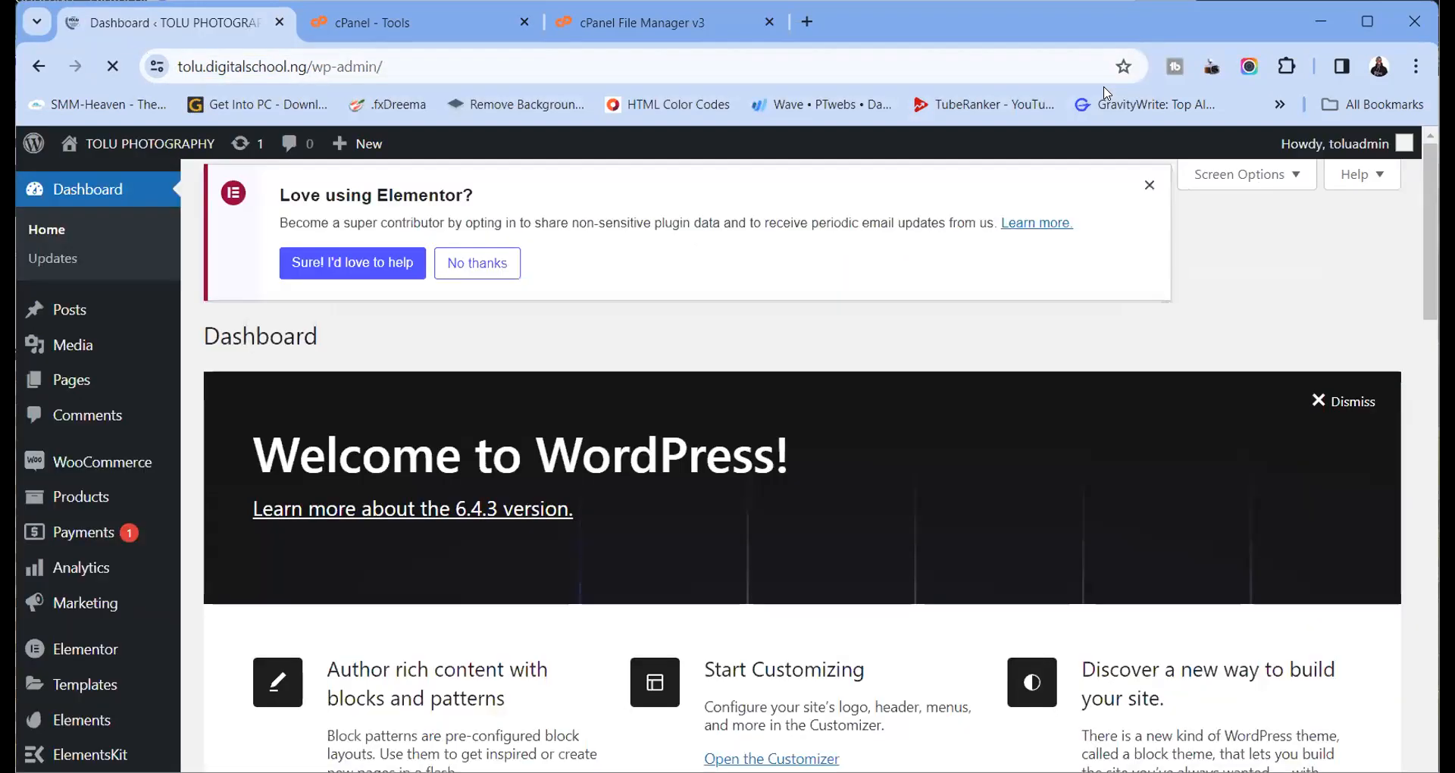
scroll(541, 350, "down", 10)
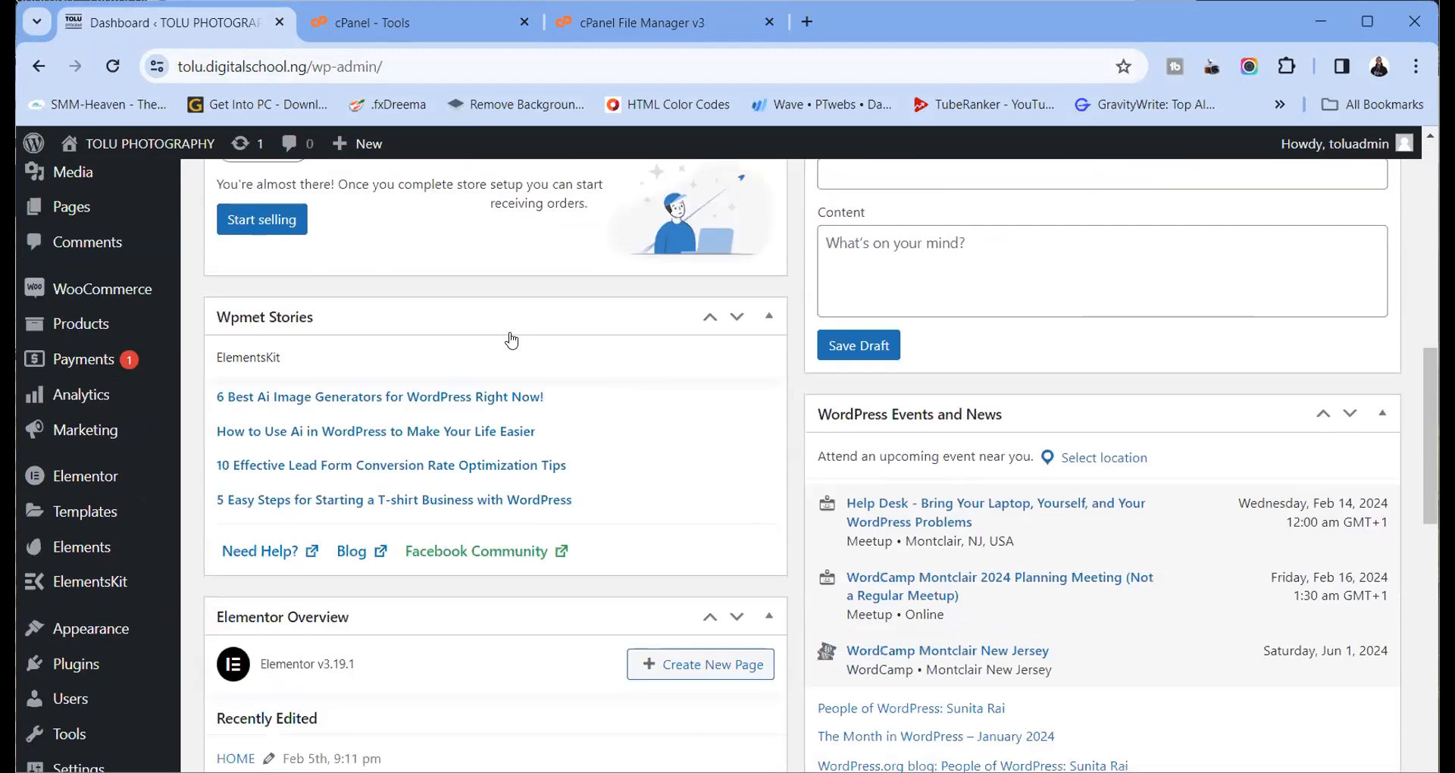
scroll(80, 666, "down", 1)
left_click(83, 665)
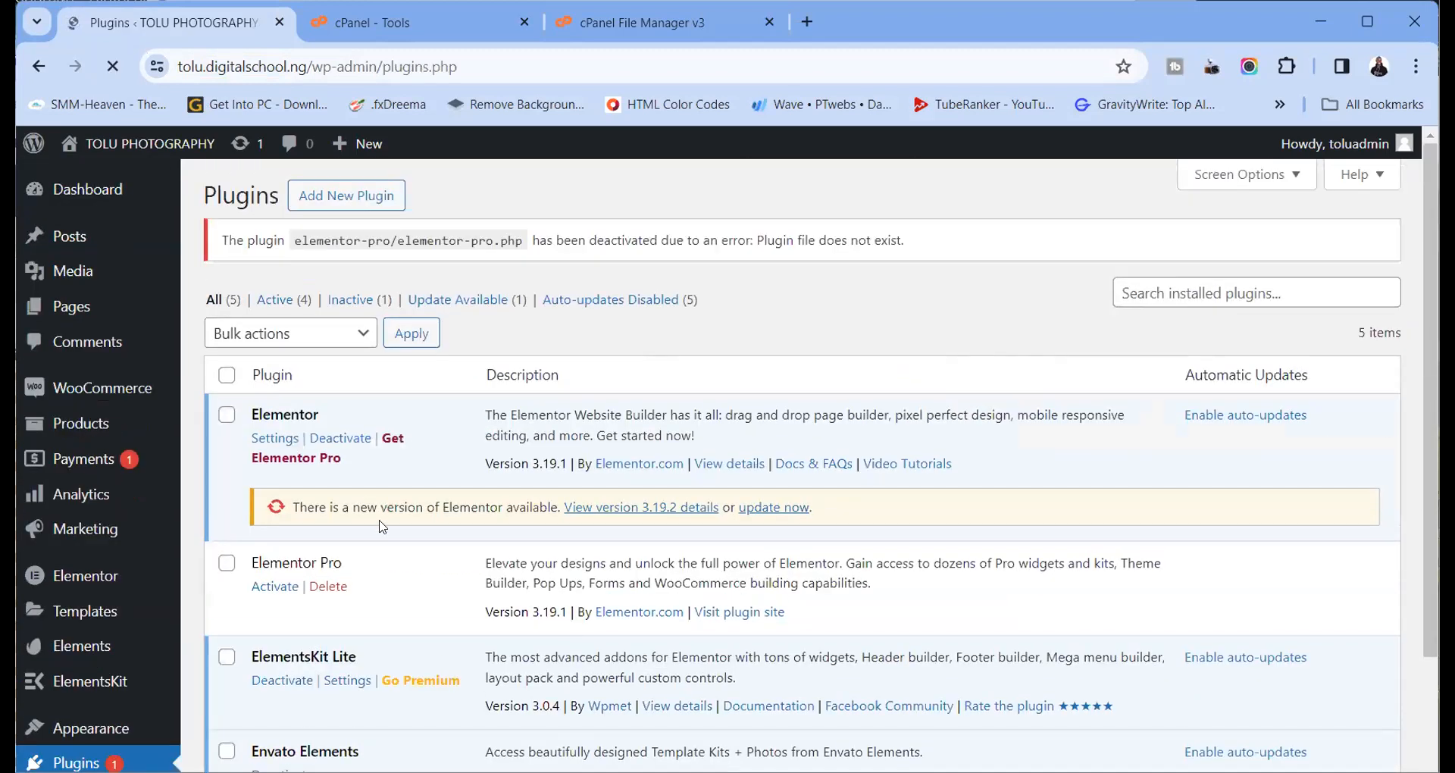
Update Elementor from 3.19.1 to 3.19.2 and reload the Plugins page
scroll(83, 666, "down", 2)
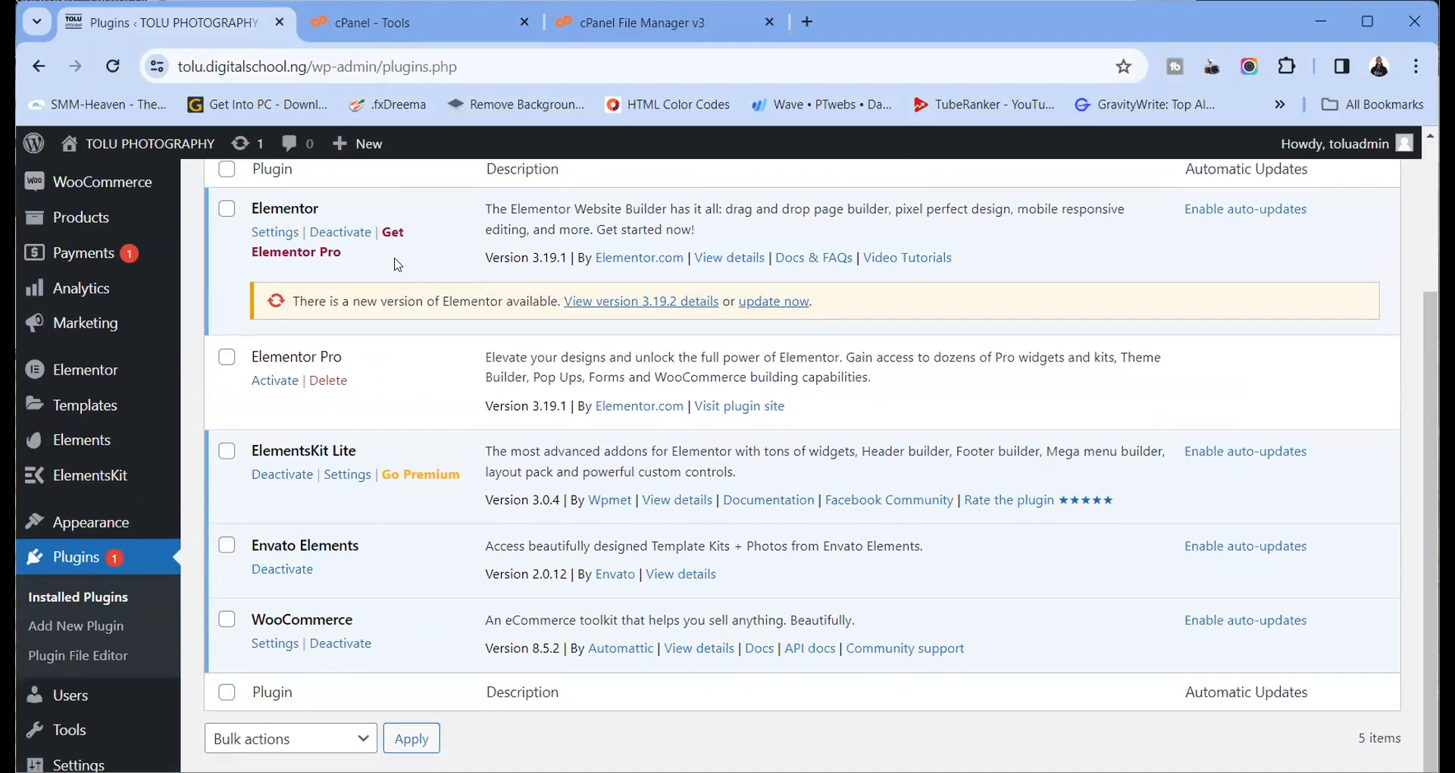
scroll(408, 290, "up", 3)
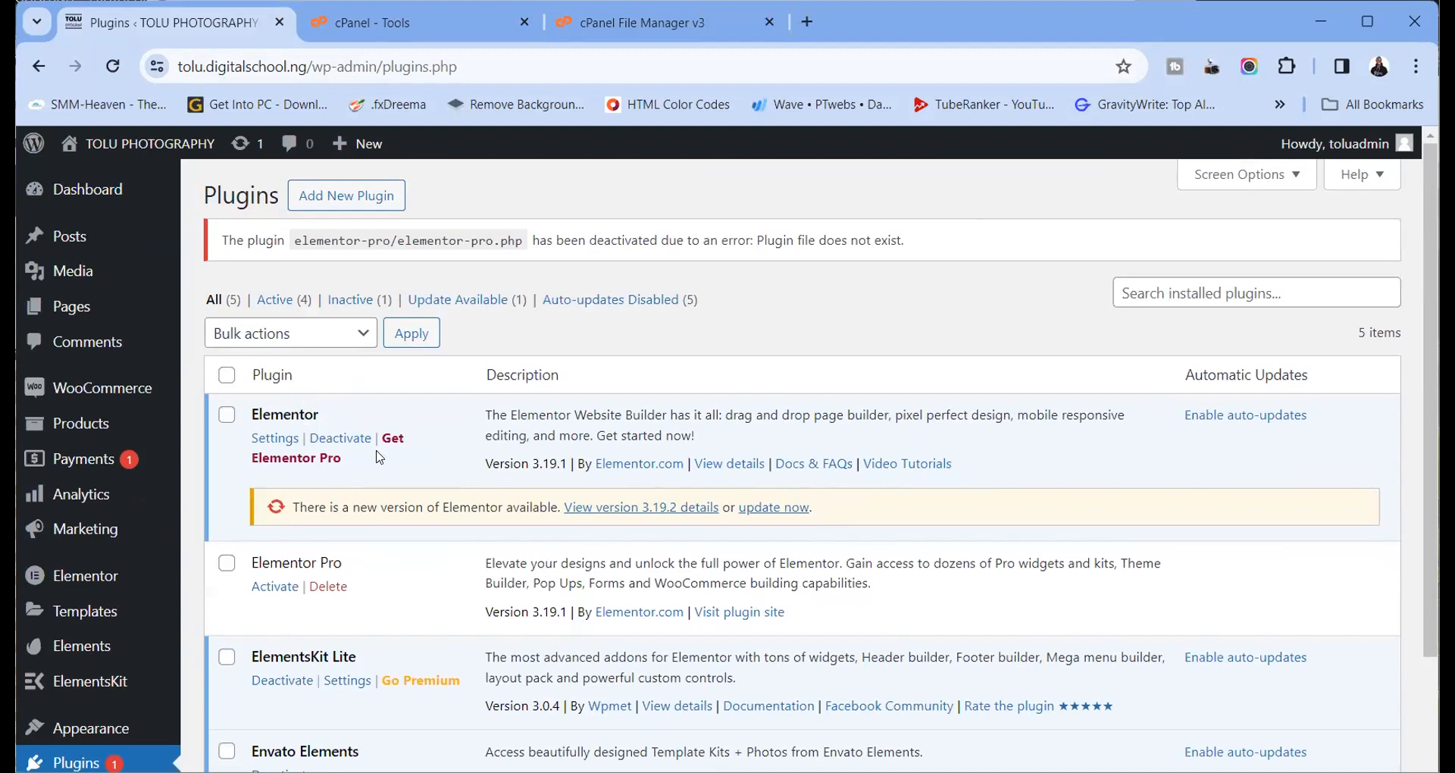
left_click(770, 507)
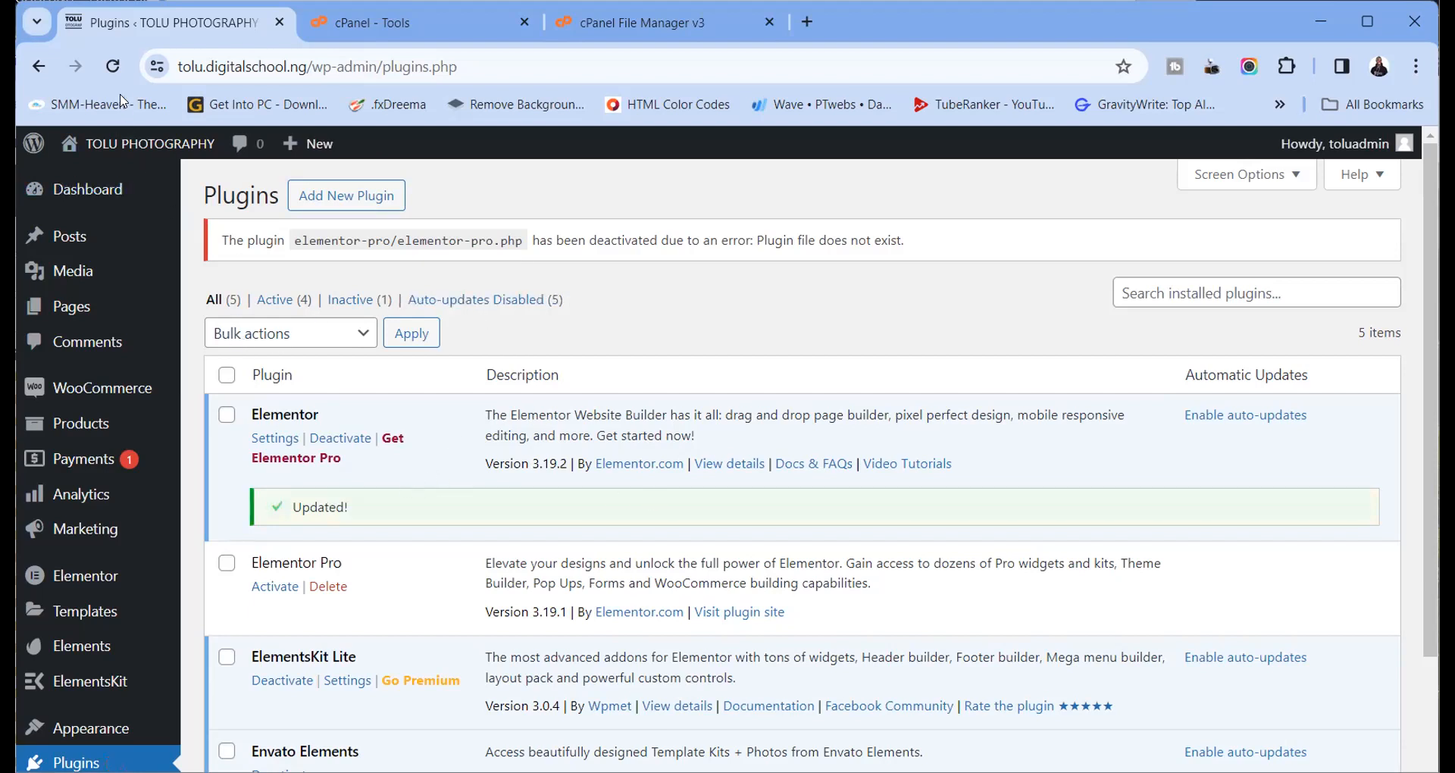
left_click(111, 68)
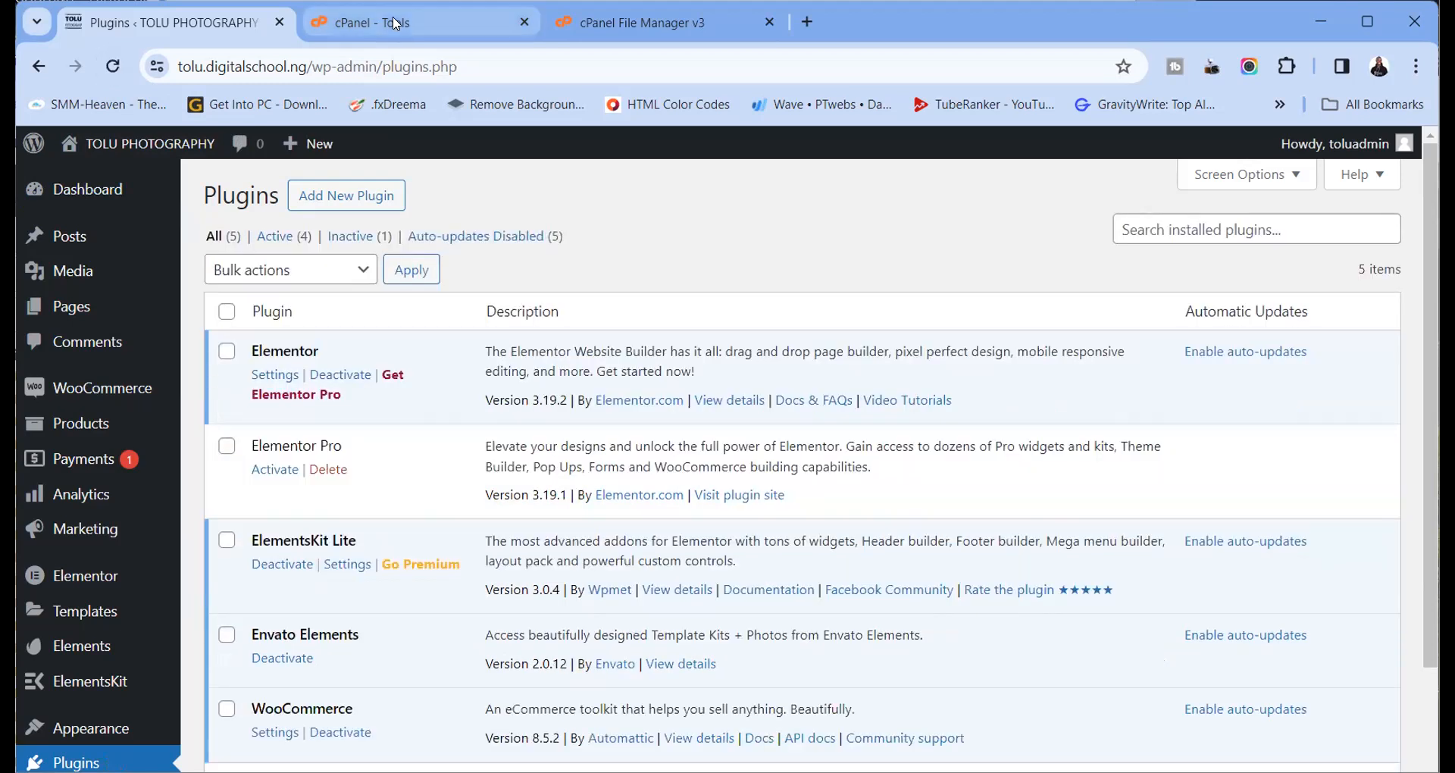
Rename the elementor-pro*** plugin folder to elementor-pro and reload the folder listing
left_click(394, 23)
left_click(575, 31)
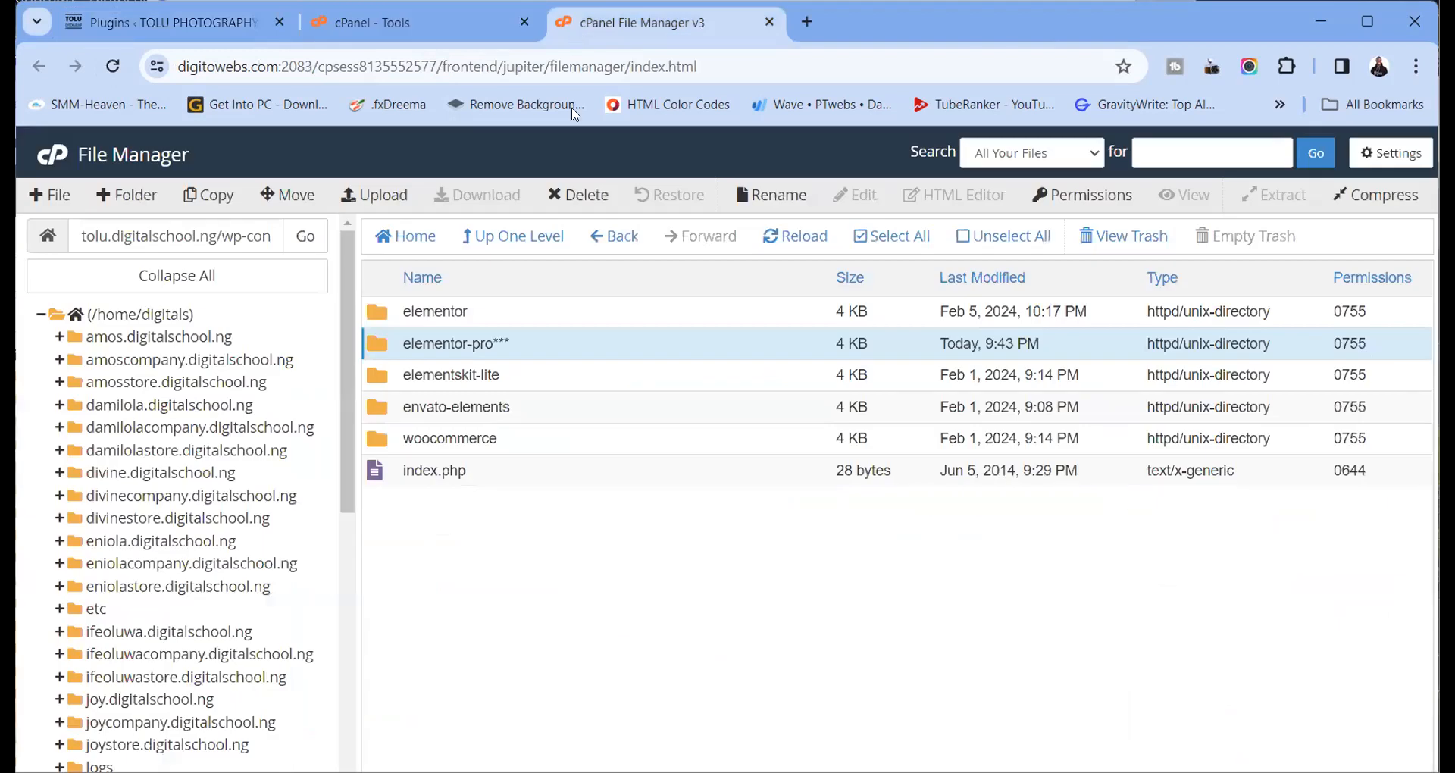
left_click(507, 342)
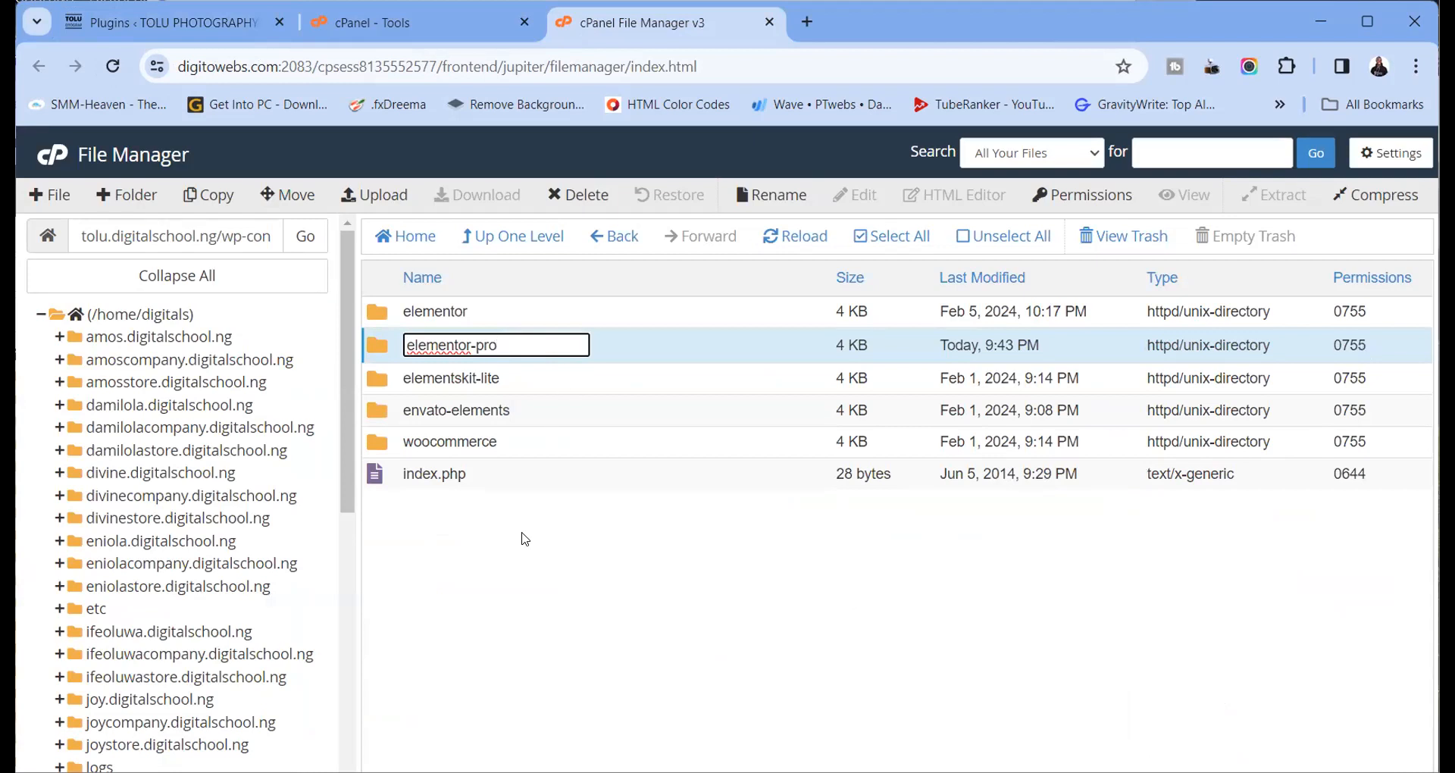
key("Return")
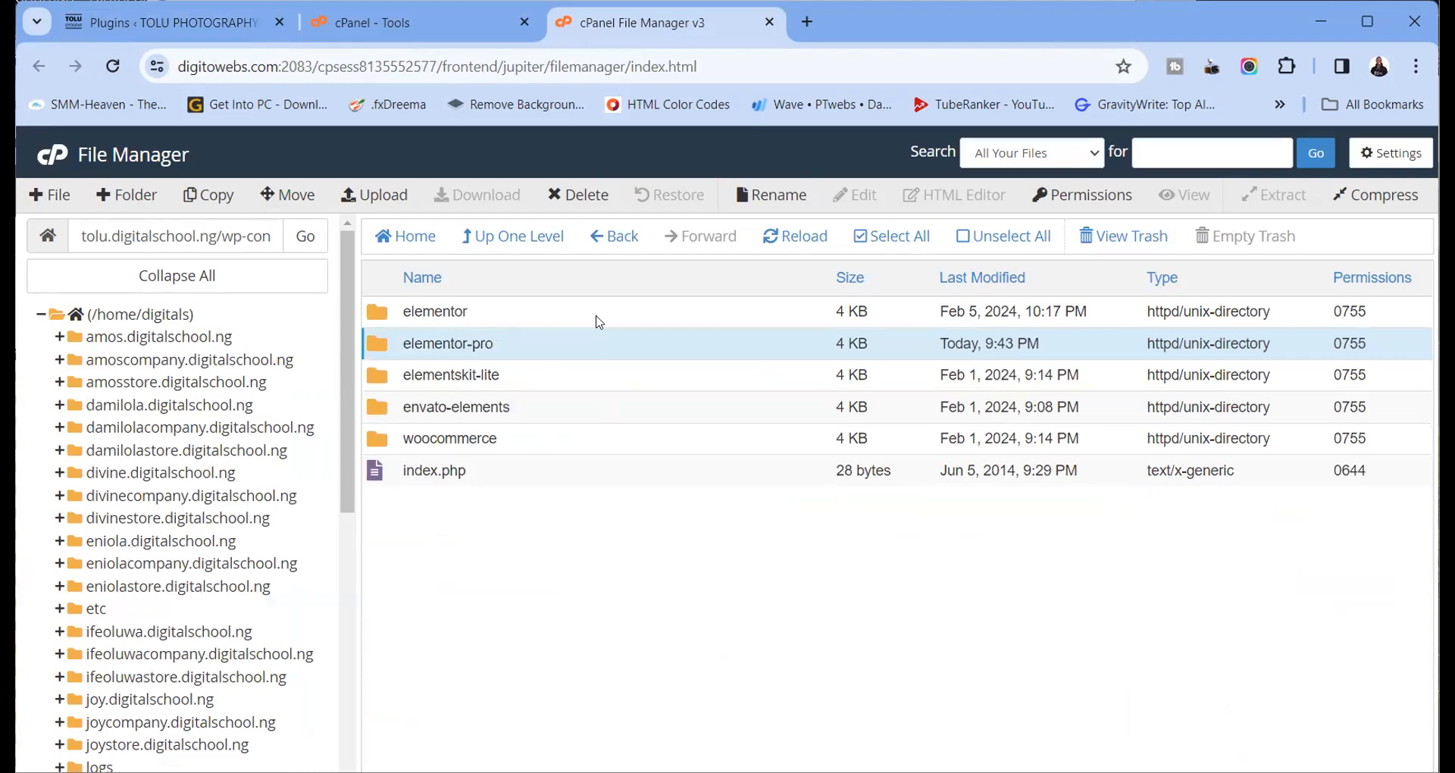
left_click(771, 241)
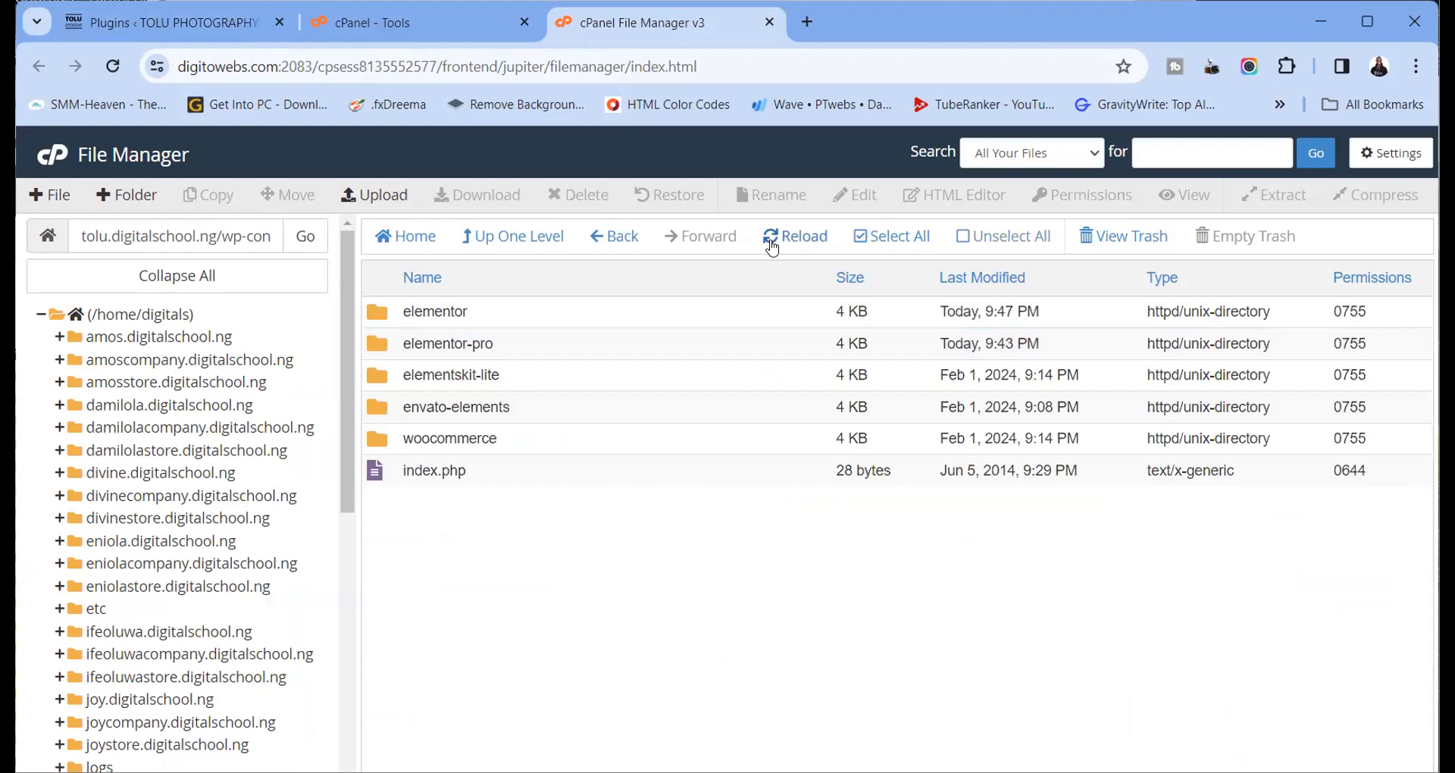
Reload the WordPress Plugins page and try activating Elementor Pro
left_click(186, 23)
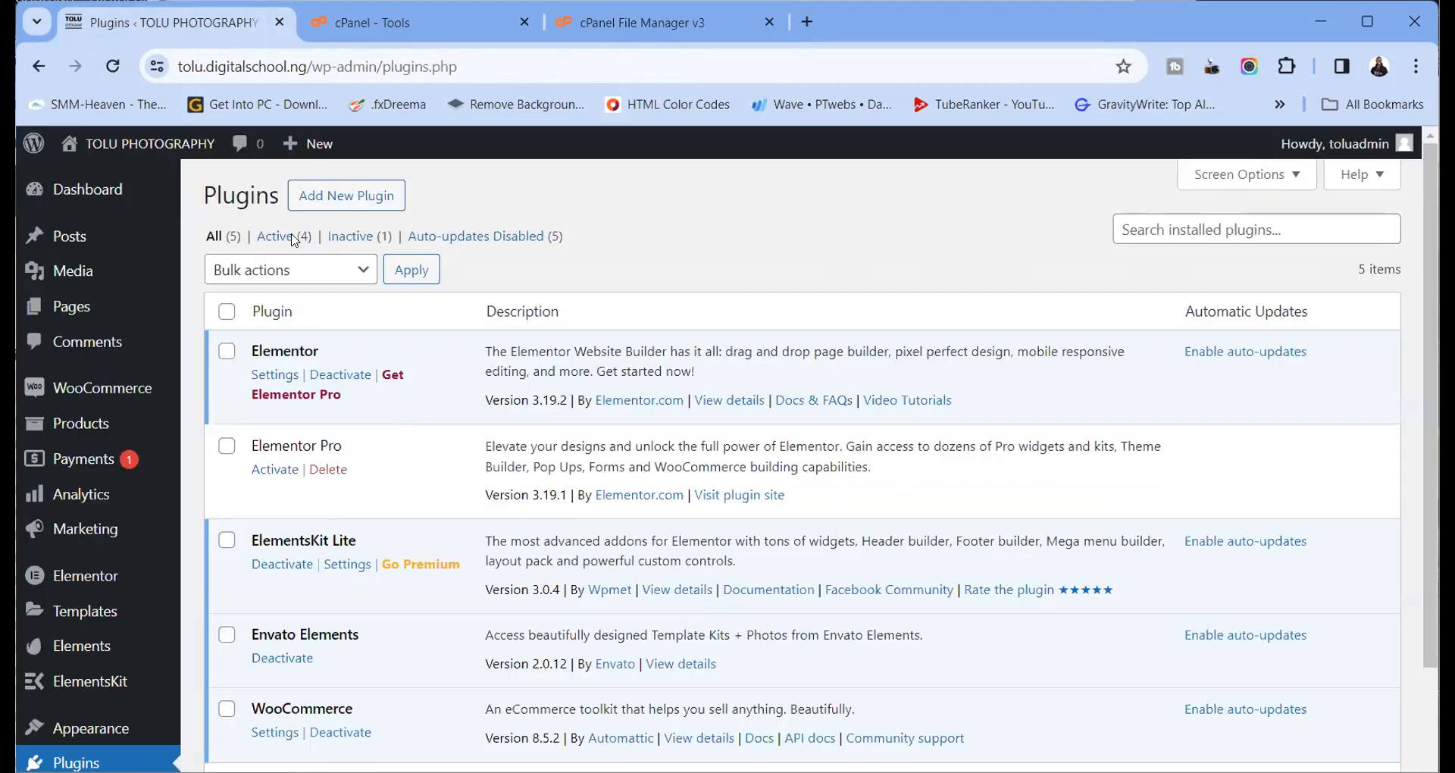
left_click(112, 65)
left_click(279, 471)
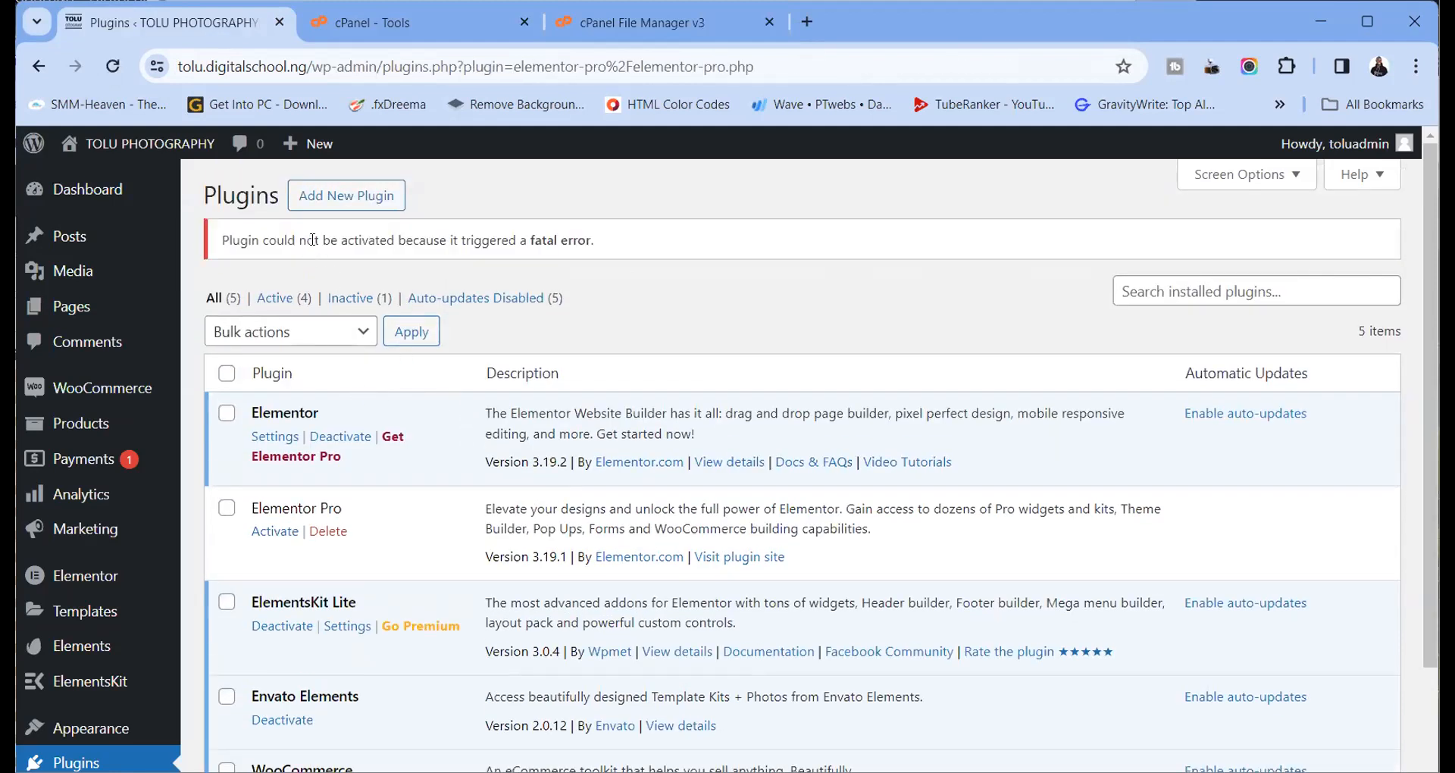
left_click(112, 66)
Upload the elementor-pro-3.19.1 zip as a new plugin and install it
left_click(354, 197)
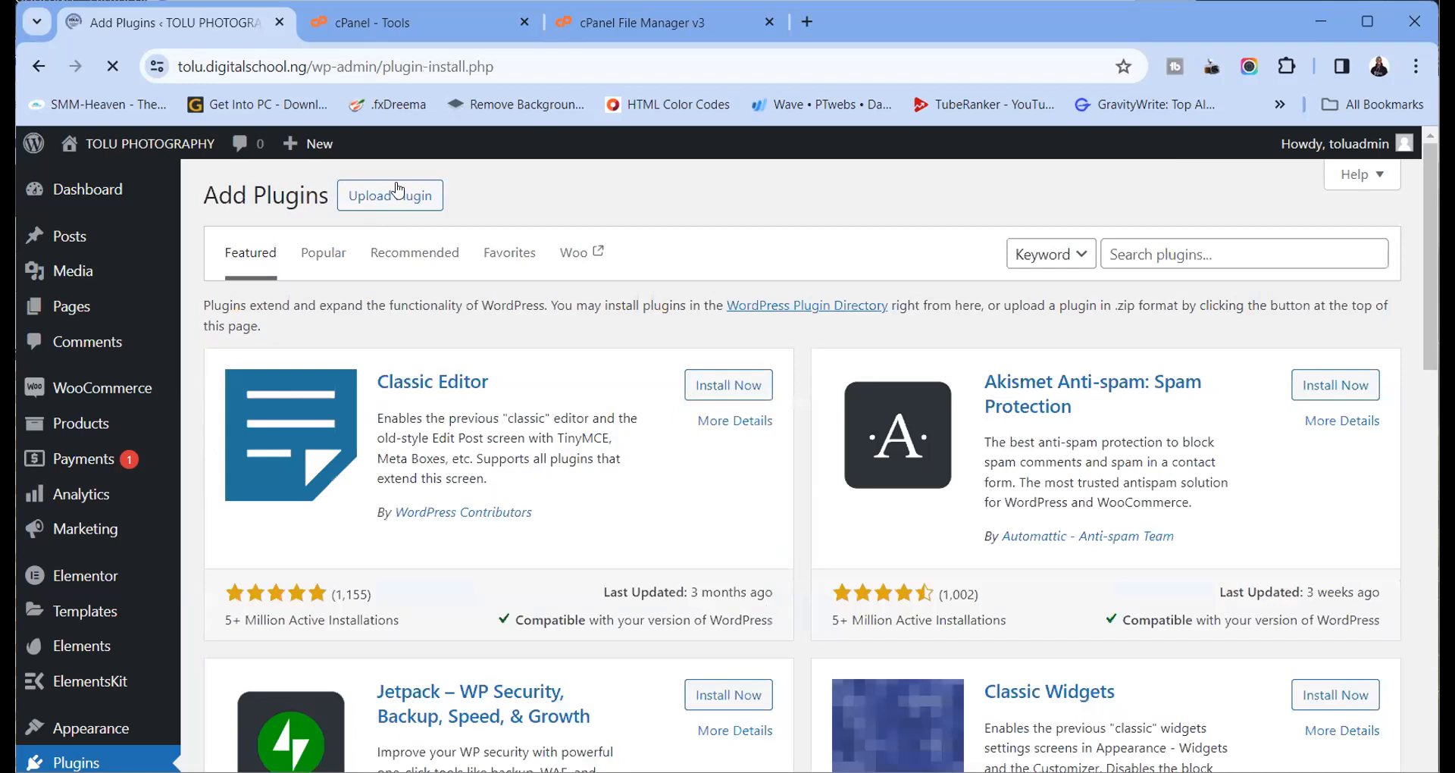
left_click(396, 194)
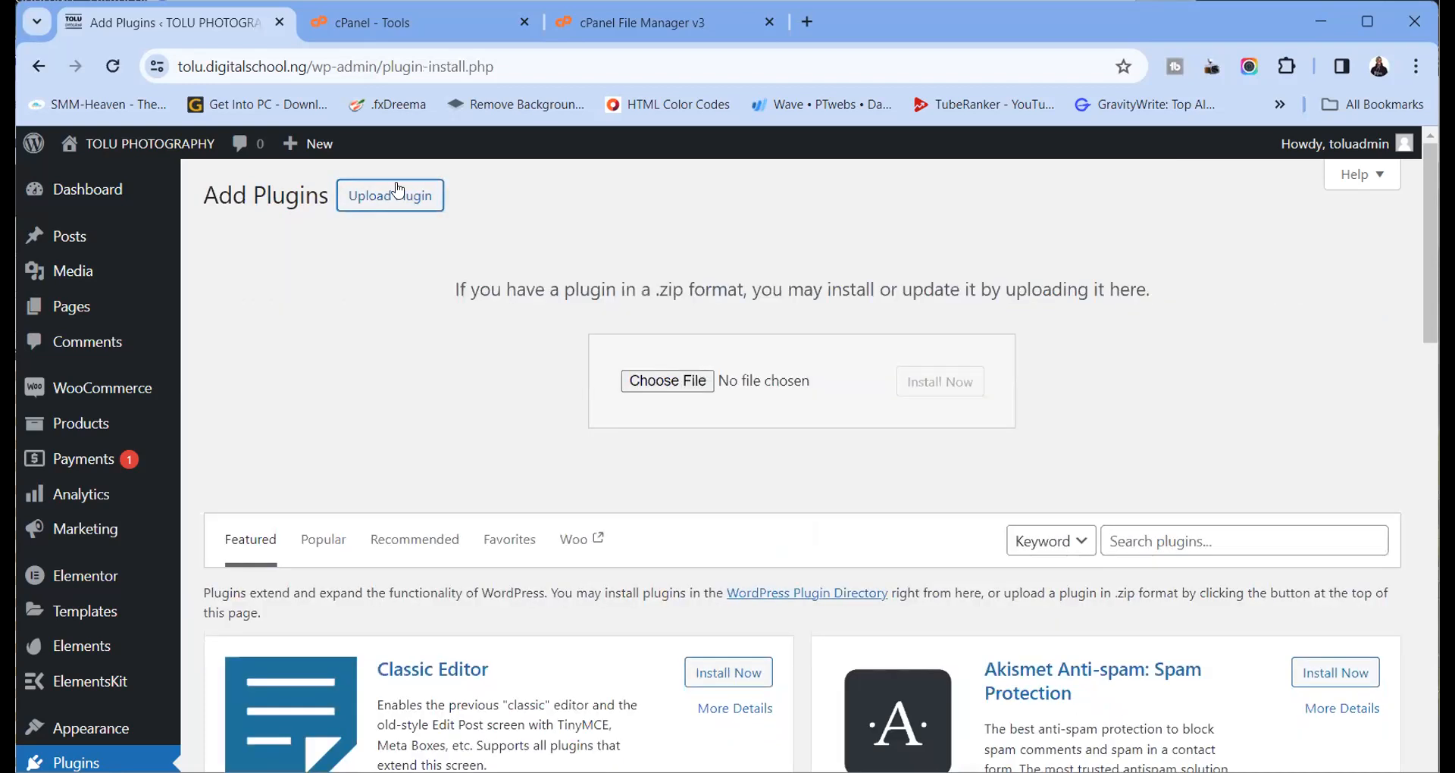
left_click(653, 390)
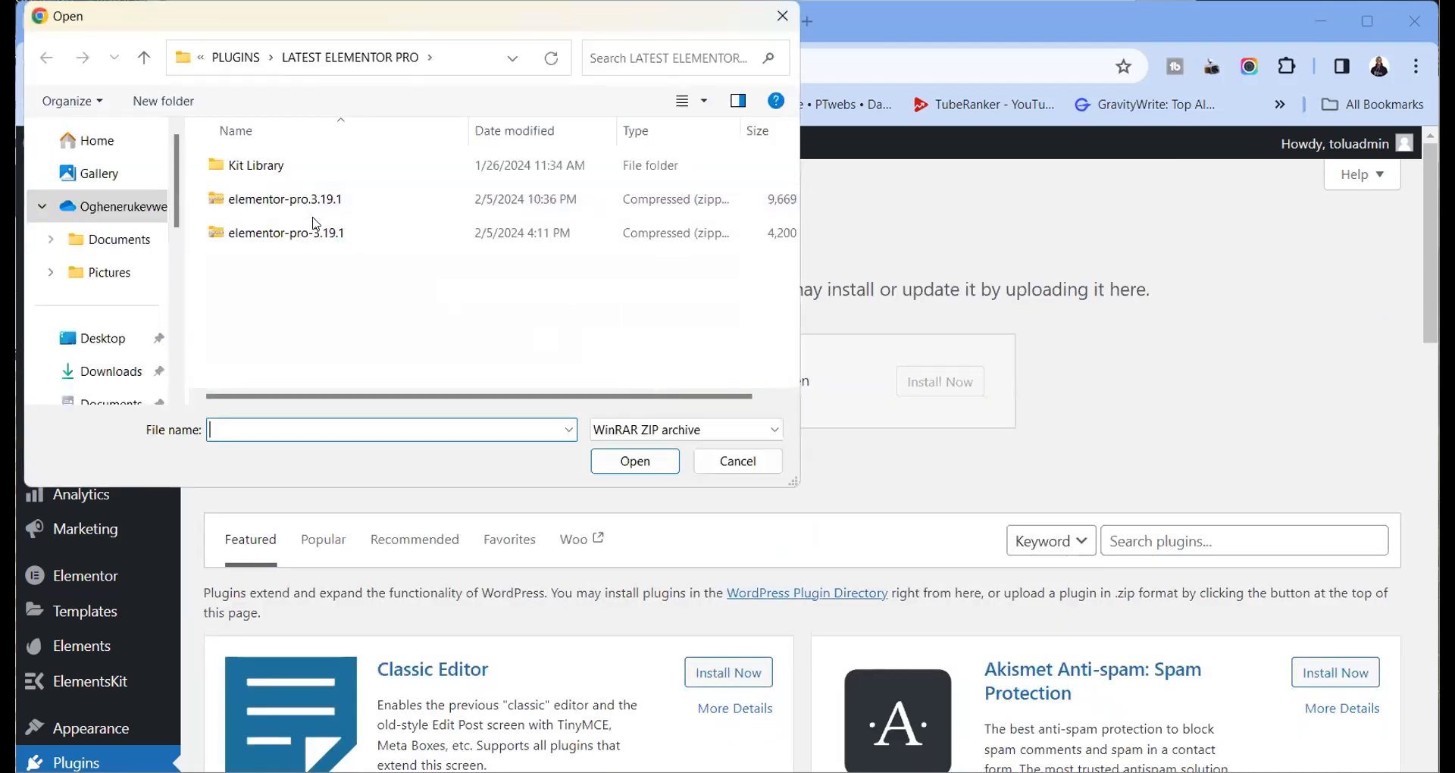
left_click(388, 233)
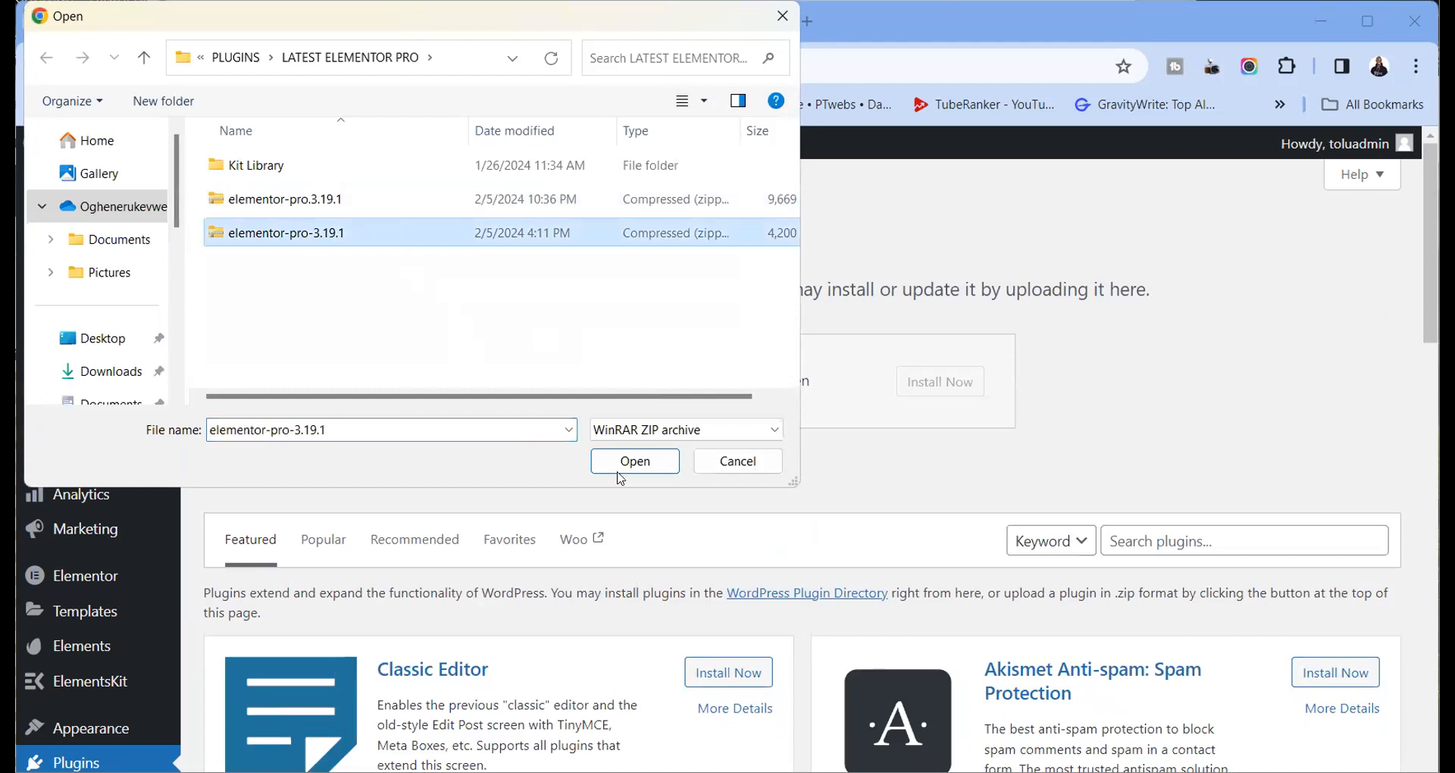
left_click(627, 470)
left_click(913, 383)
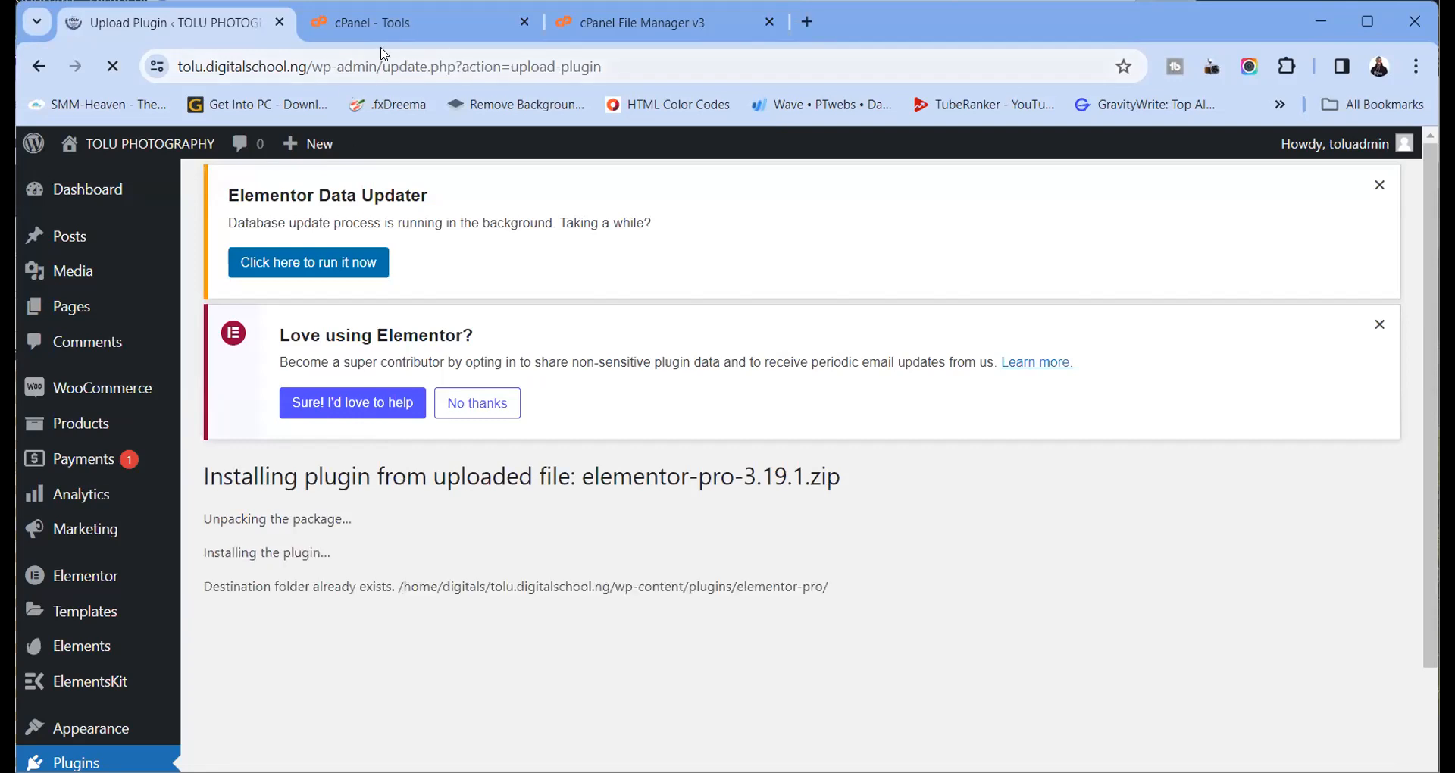
Replace the installed Elementor Pro with the uploaded copy and retry activation, which fails
scroll(414, 441, "down", 3)
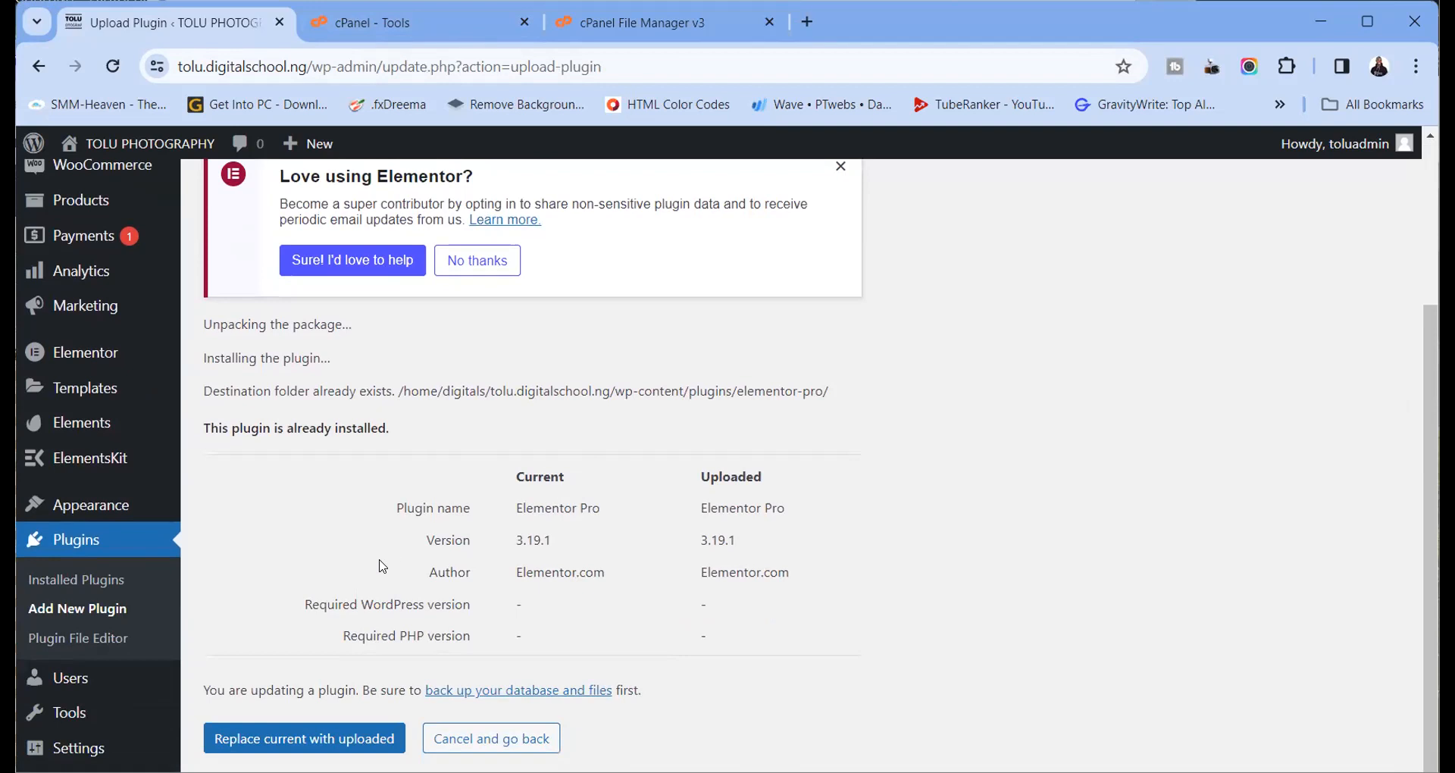
left_click(350, 737)
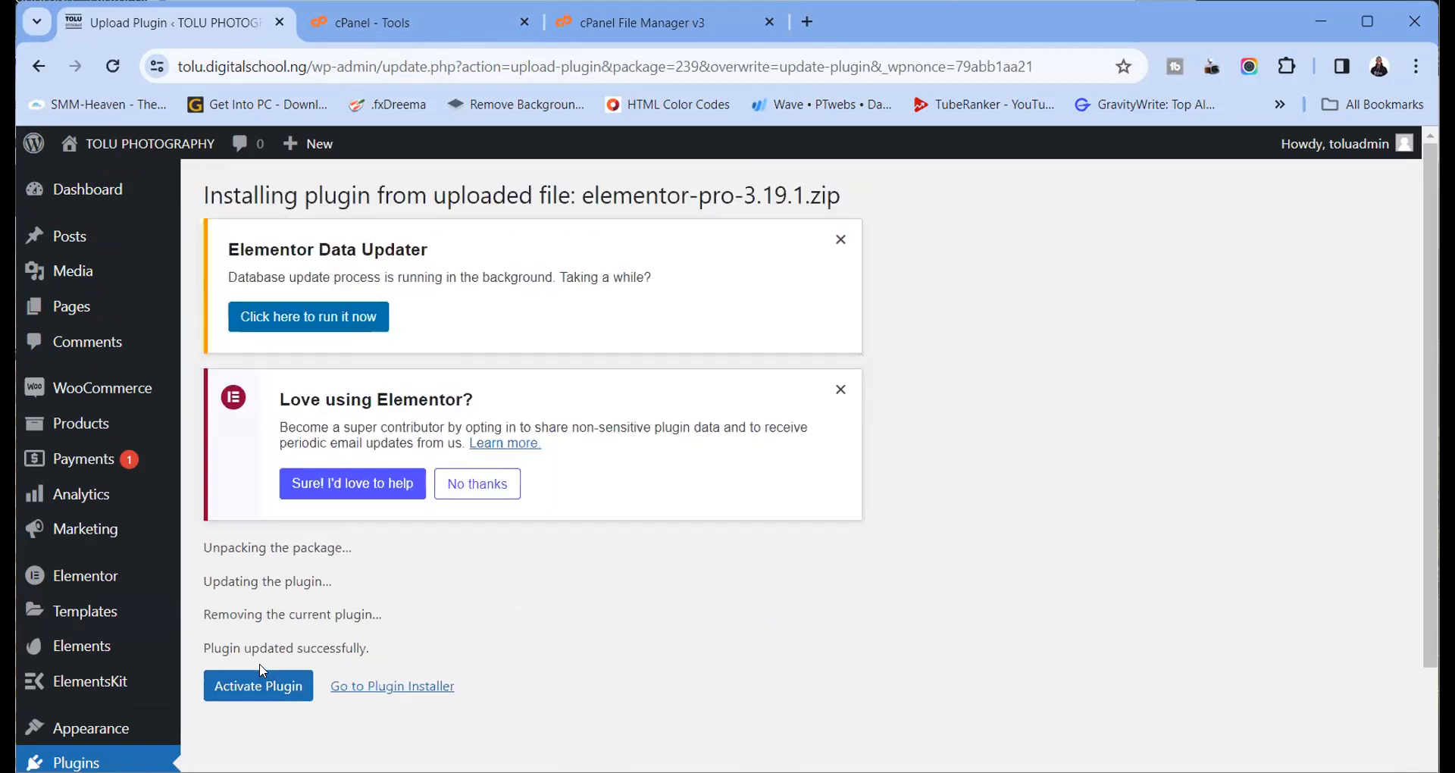
left_click(261, 684)
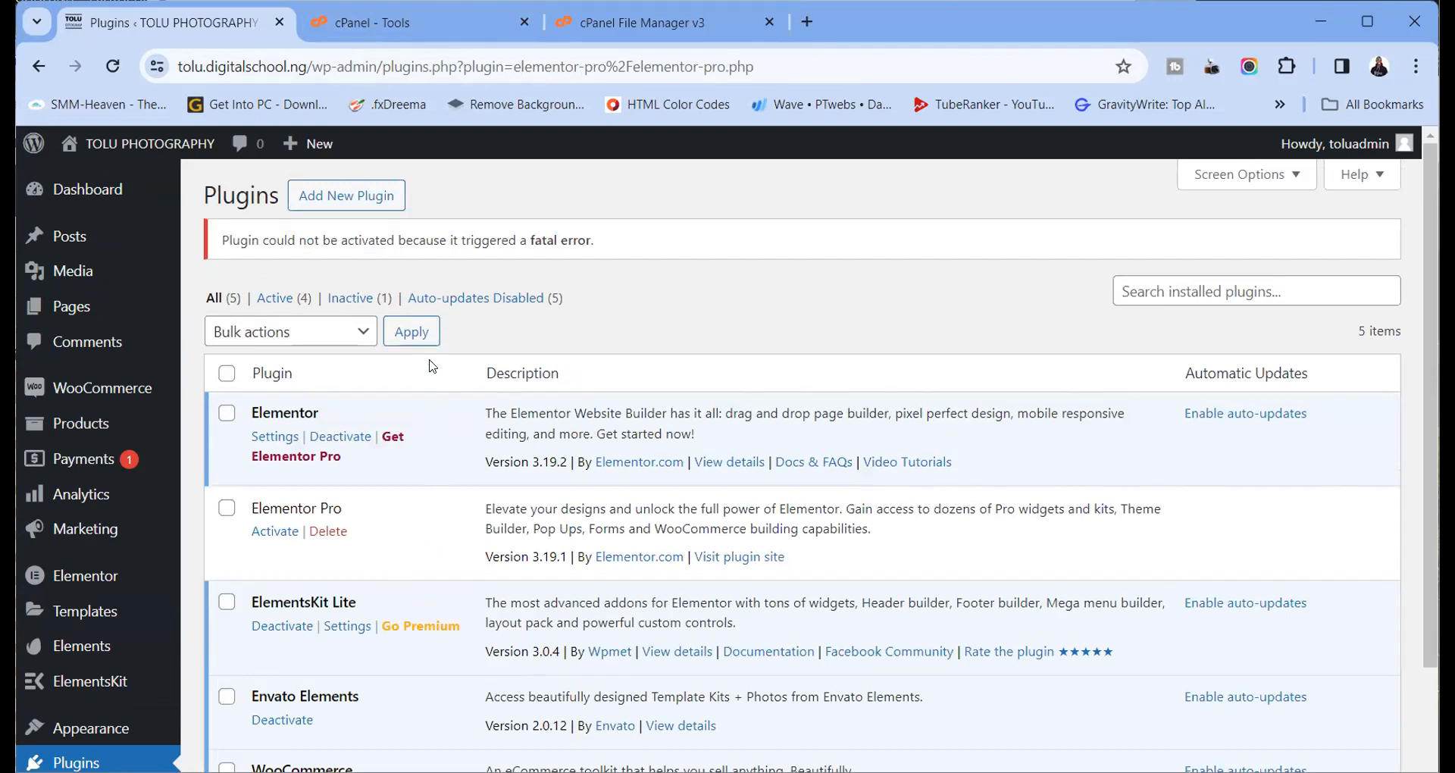
key("F5")
scroll(432, 409, "down", 4)
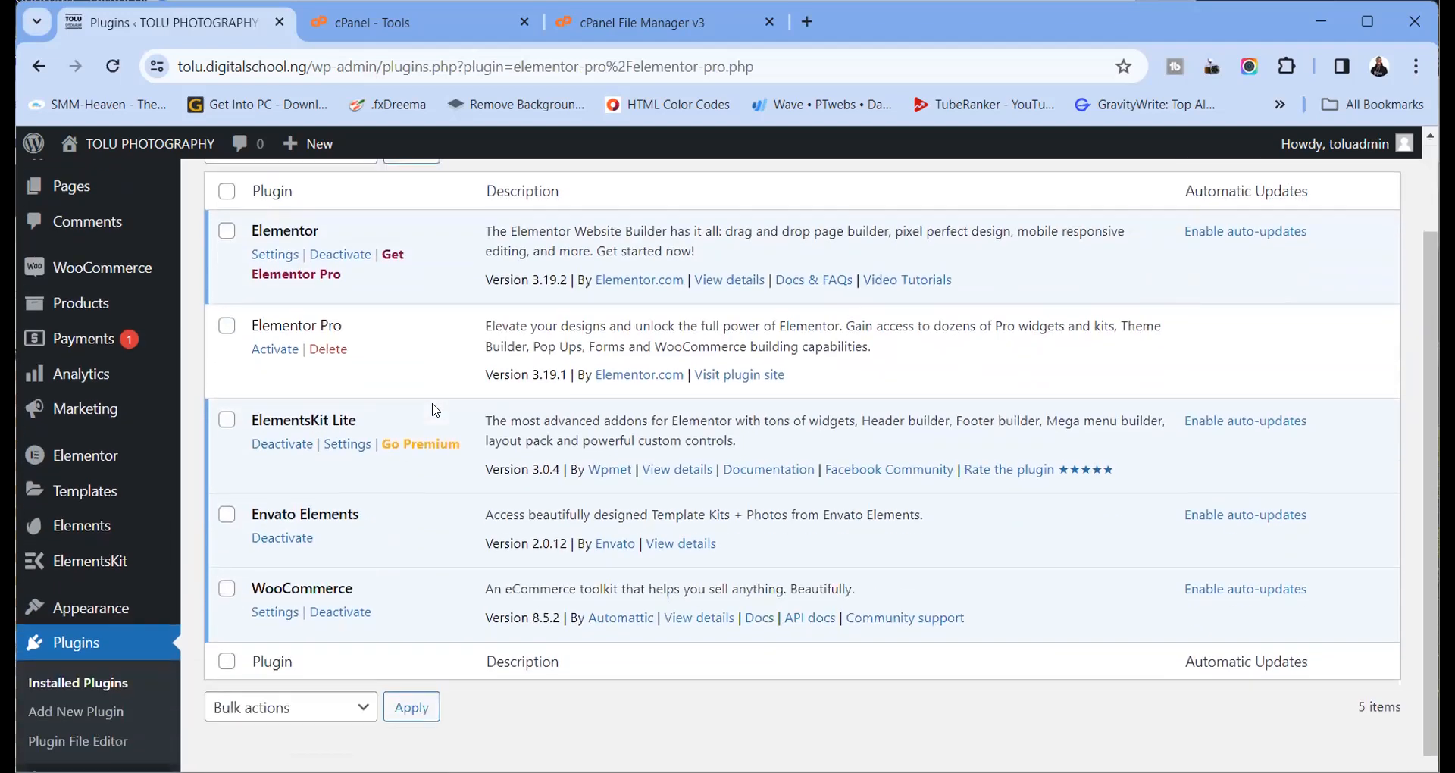
left_click(275, 268)
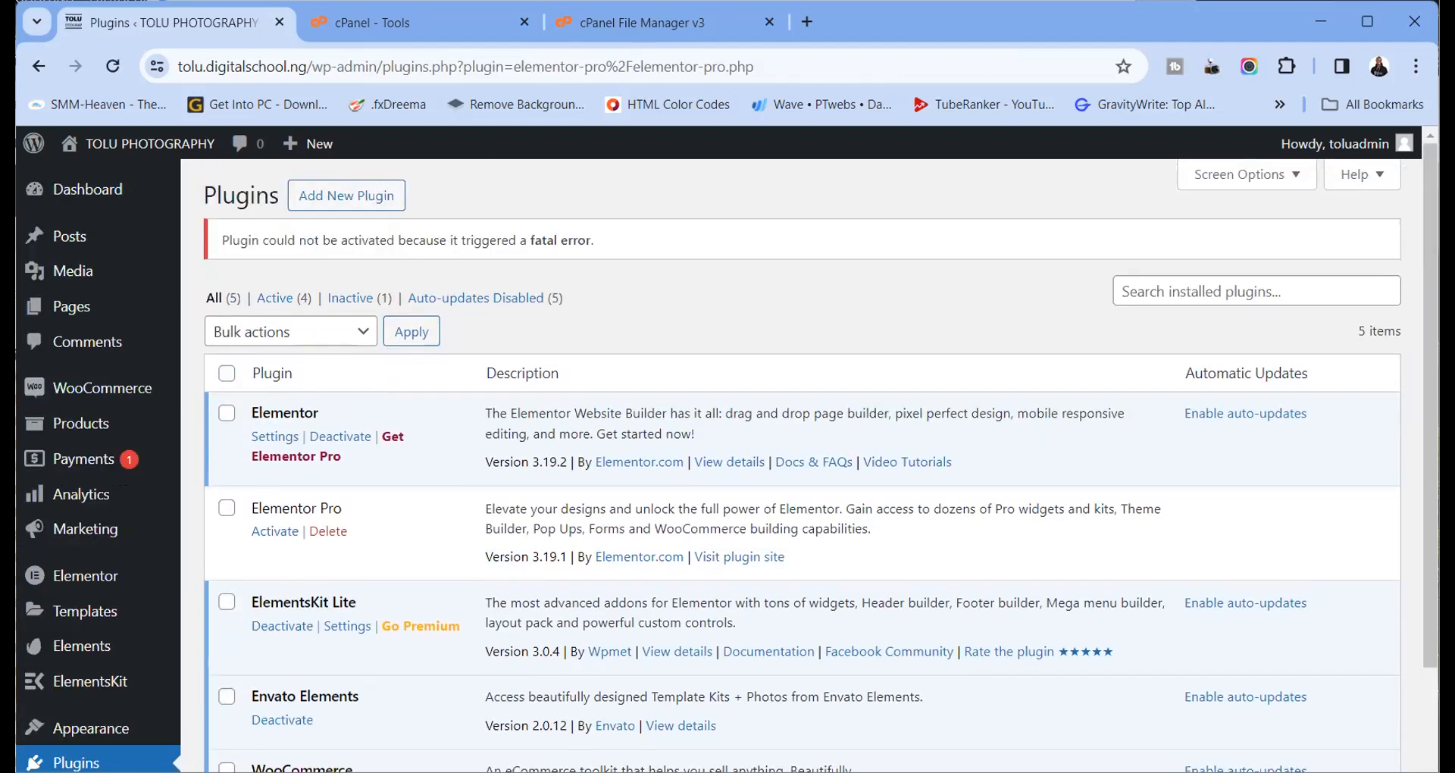
Permanently delete the elementor-pro folder, skipping the trash, and reload the plugins listing
left_click(644, 22)
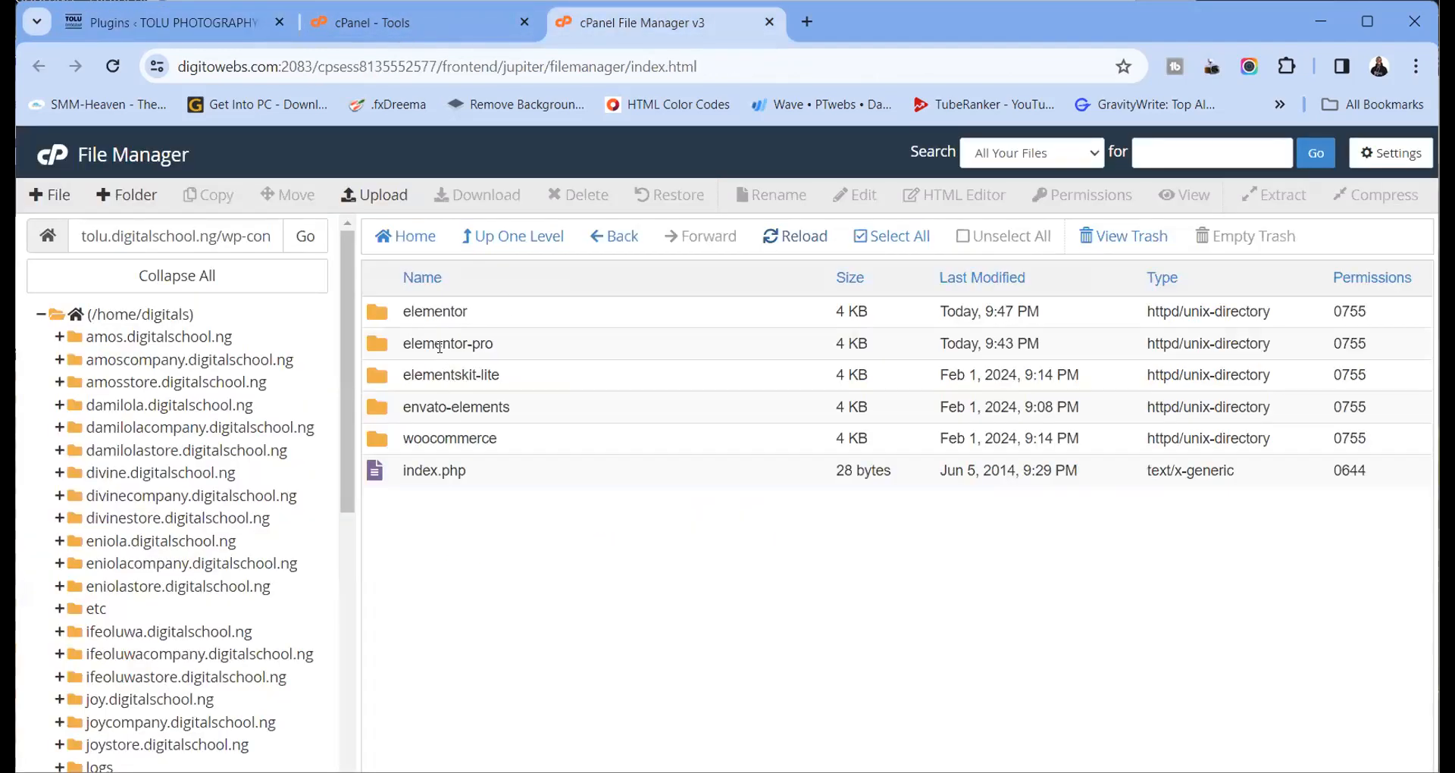
left_click(772, 237)
left_click(384, 342)
left_click(583, 199)
left_click(574, 488)
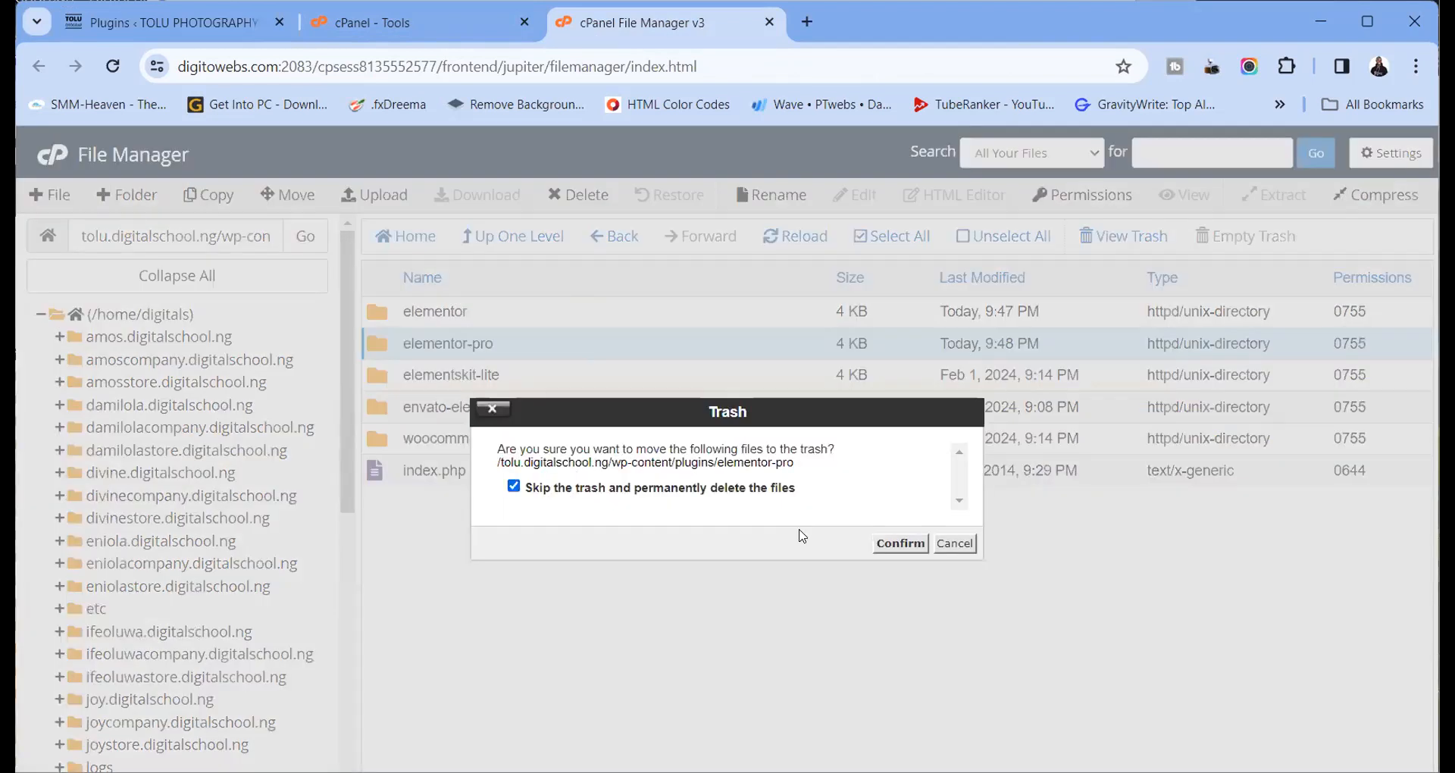
left_click(901, 543)
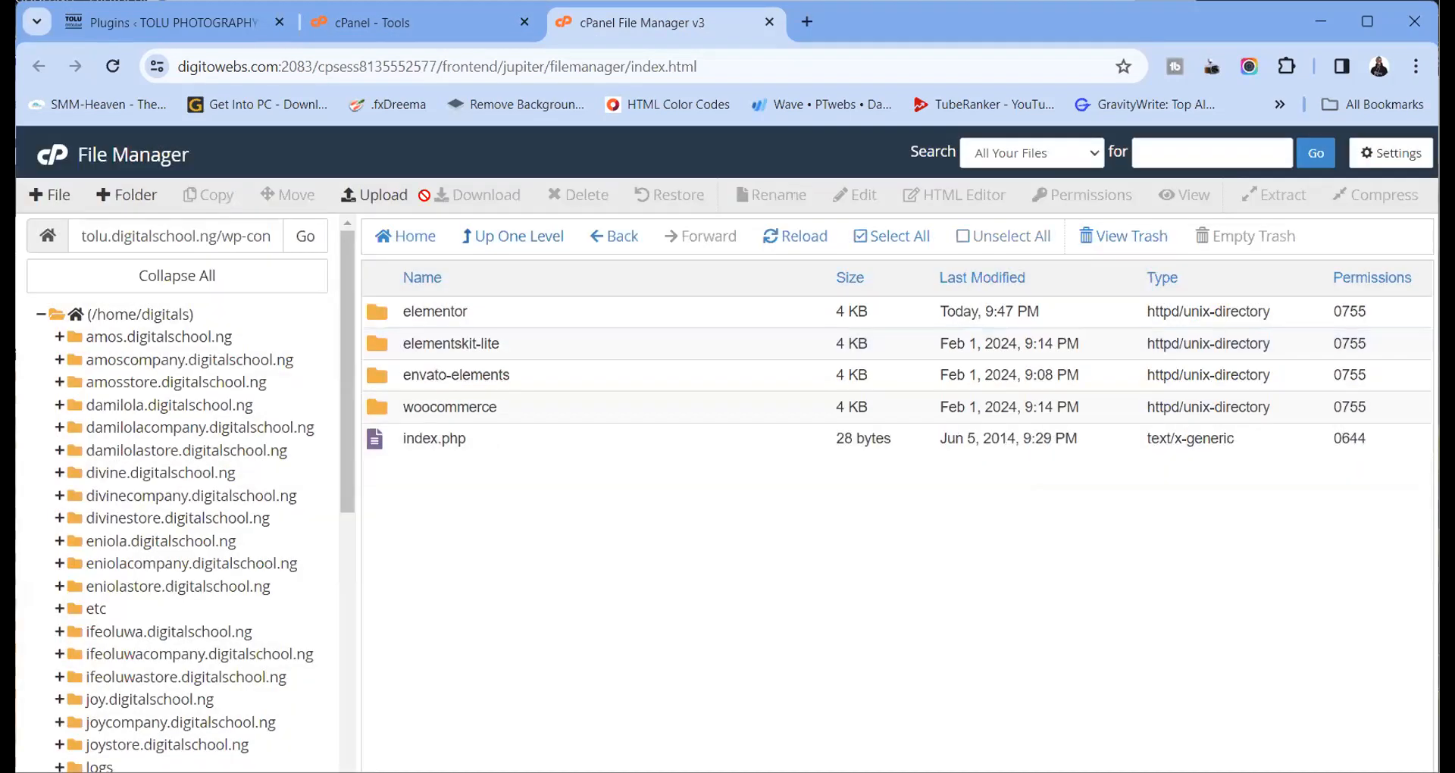
left_click(791, 244)
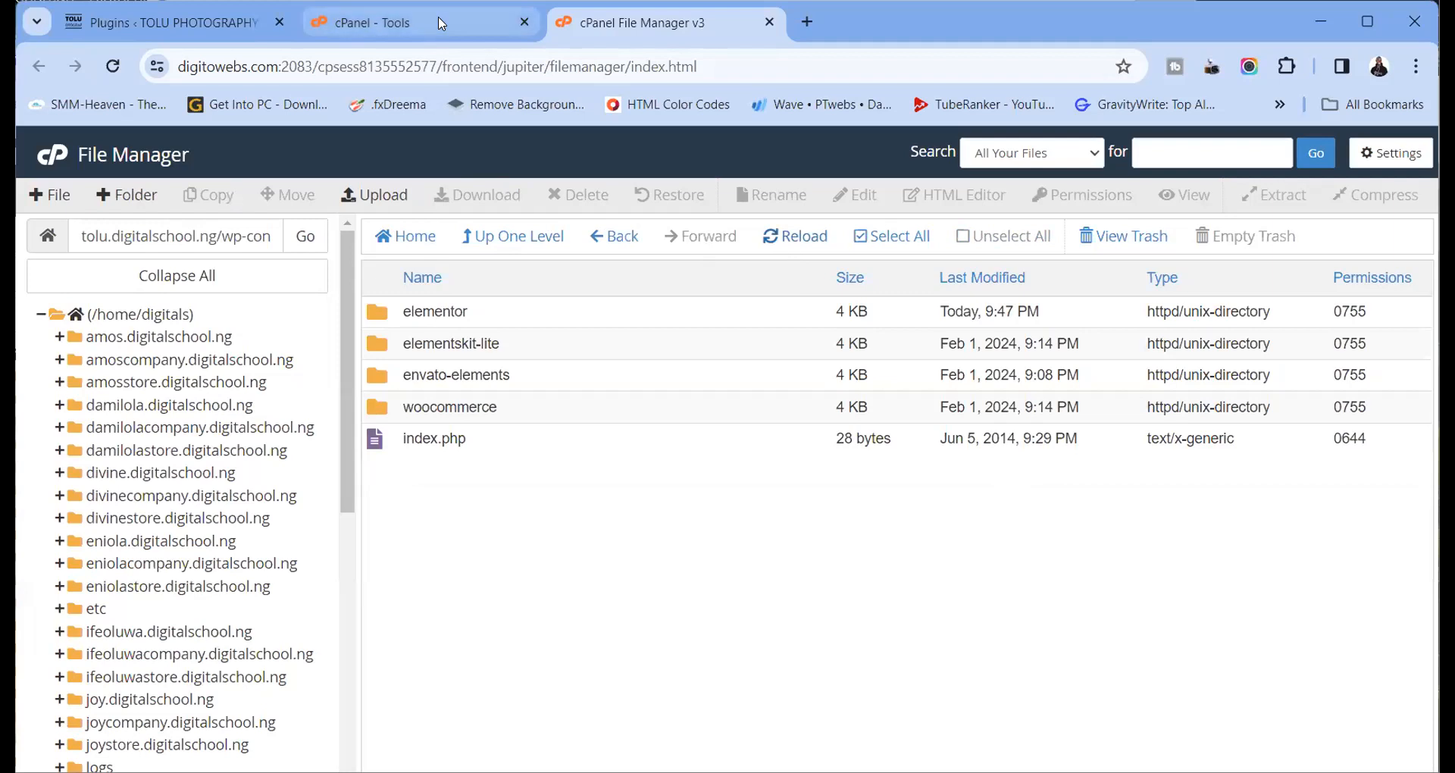
Reinstall Elementor Pro from the uploaded elementor-pro-3.19.1 zip
mouse_move(374, 27)
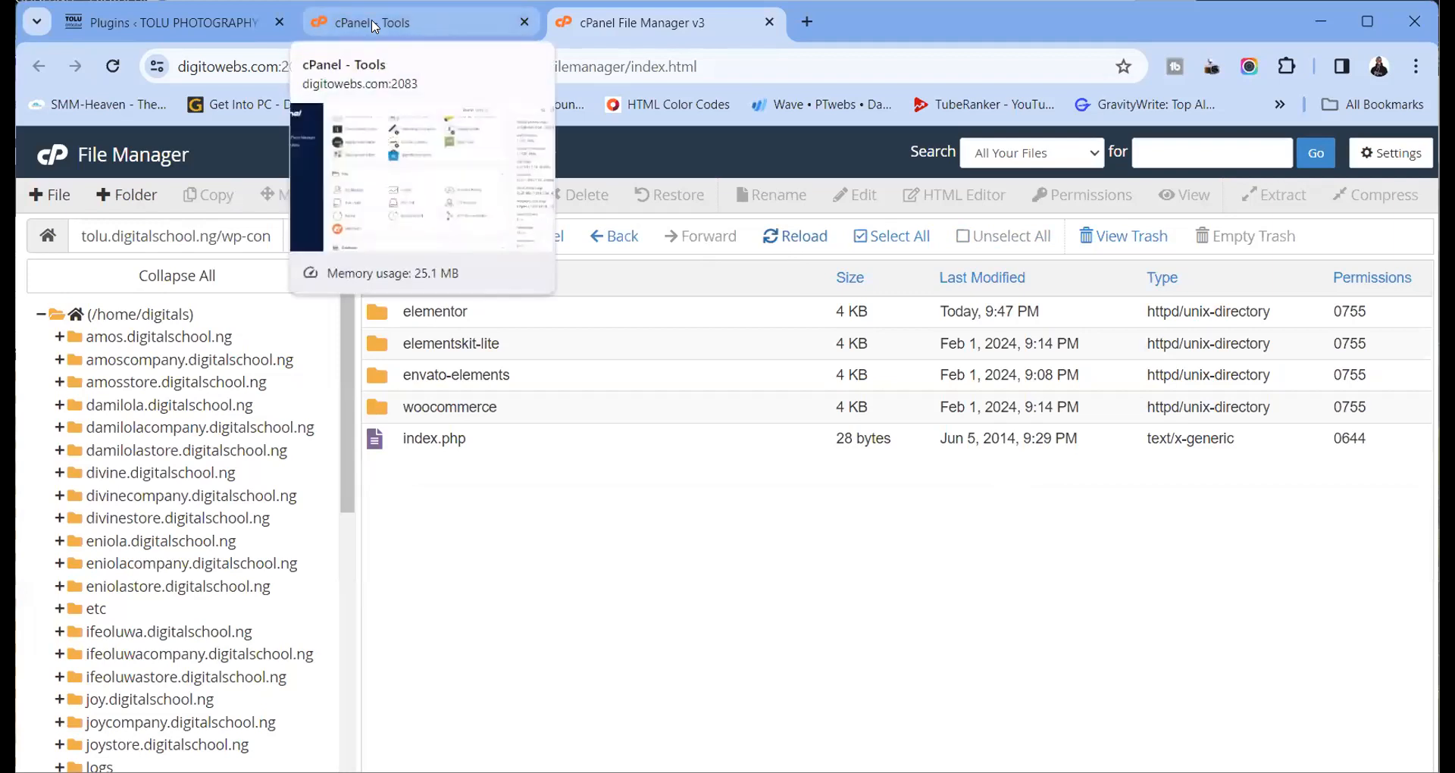
left_click(220, 27)
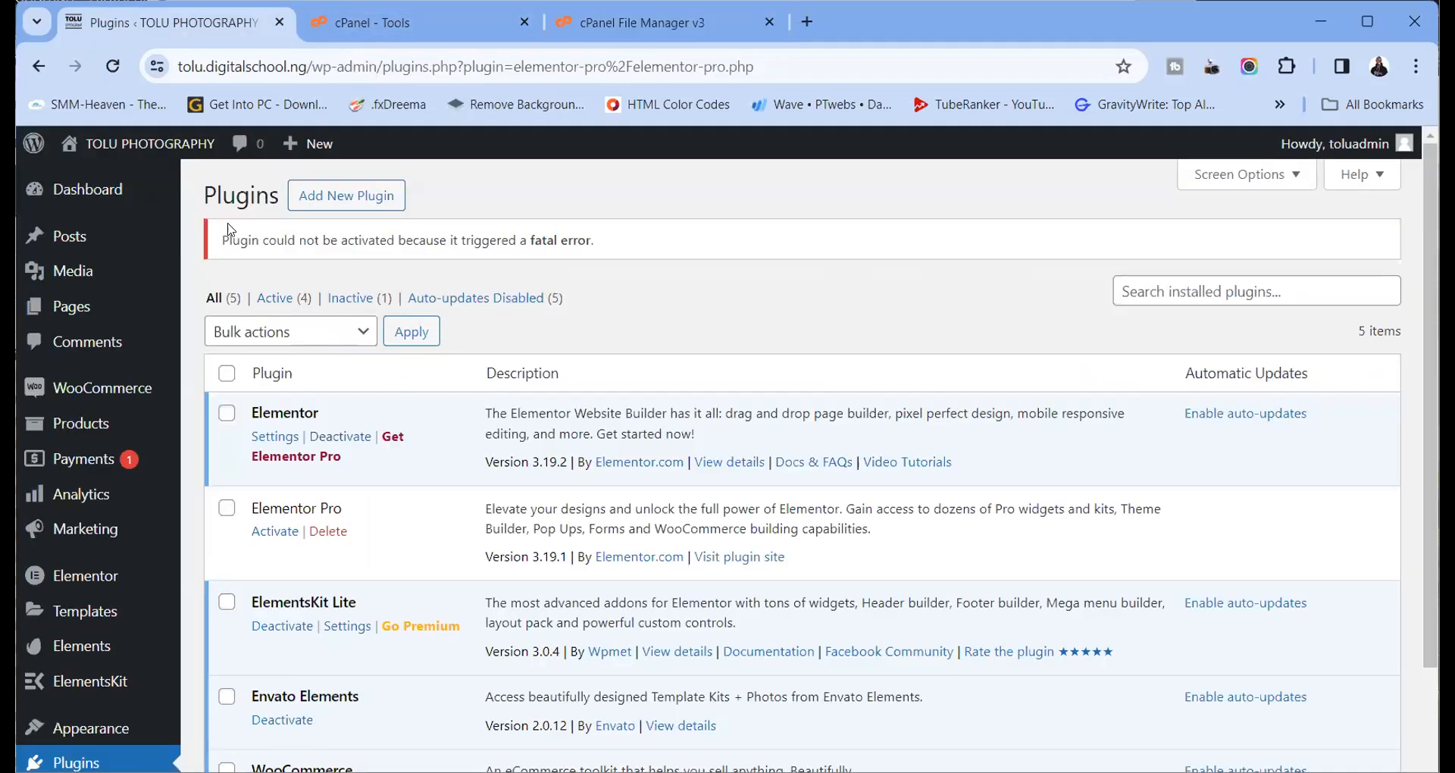
left_click(114, 67)
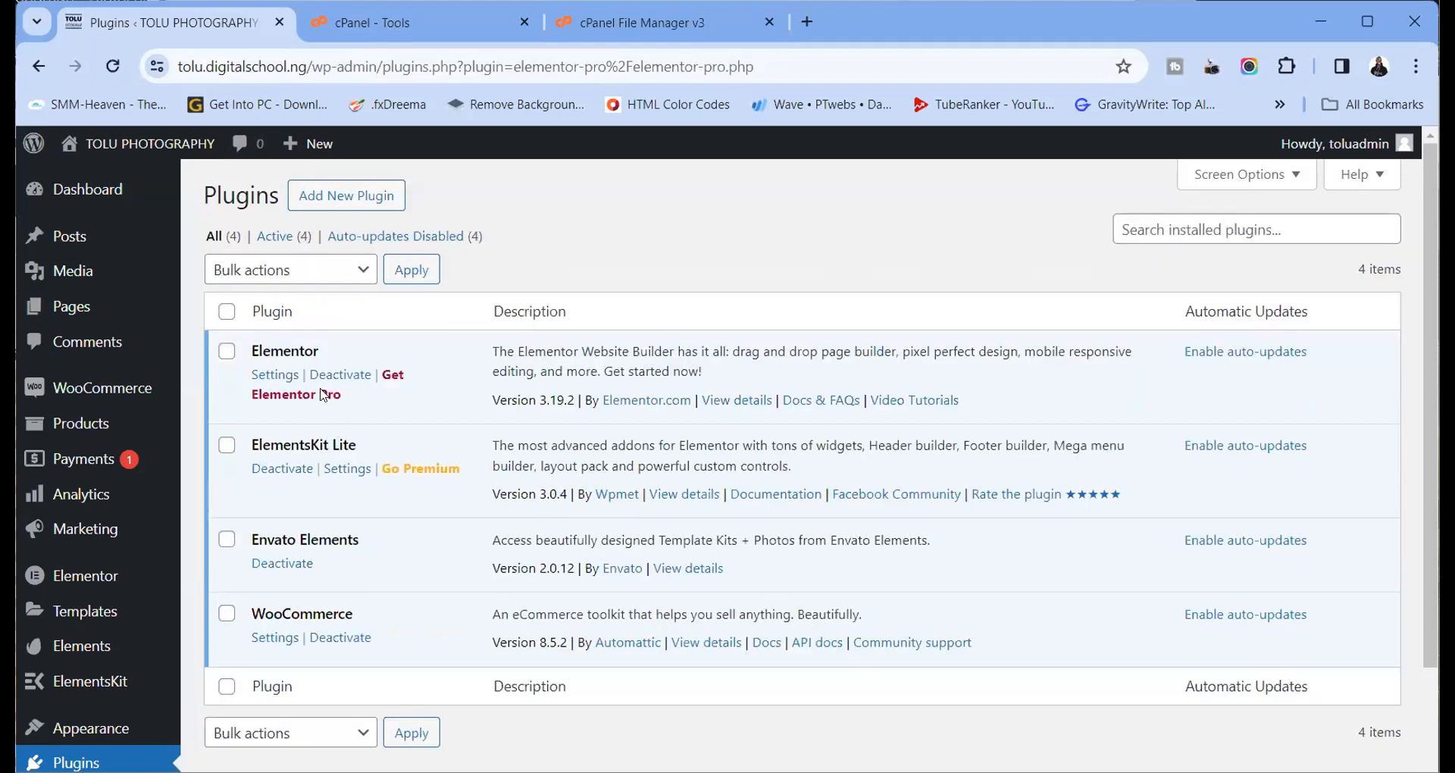
left_click(338, 205)
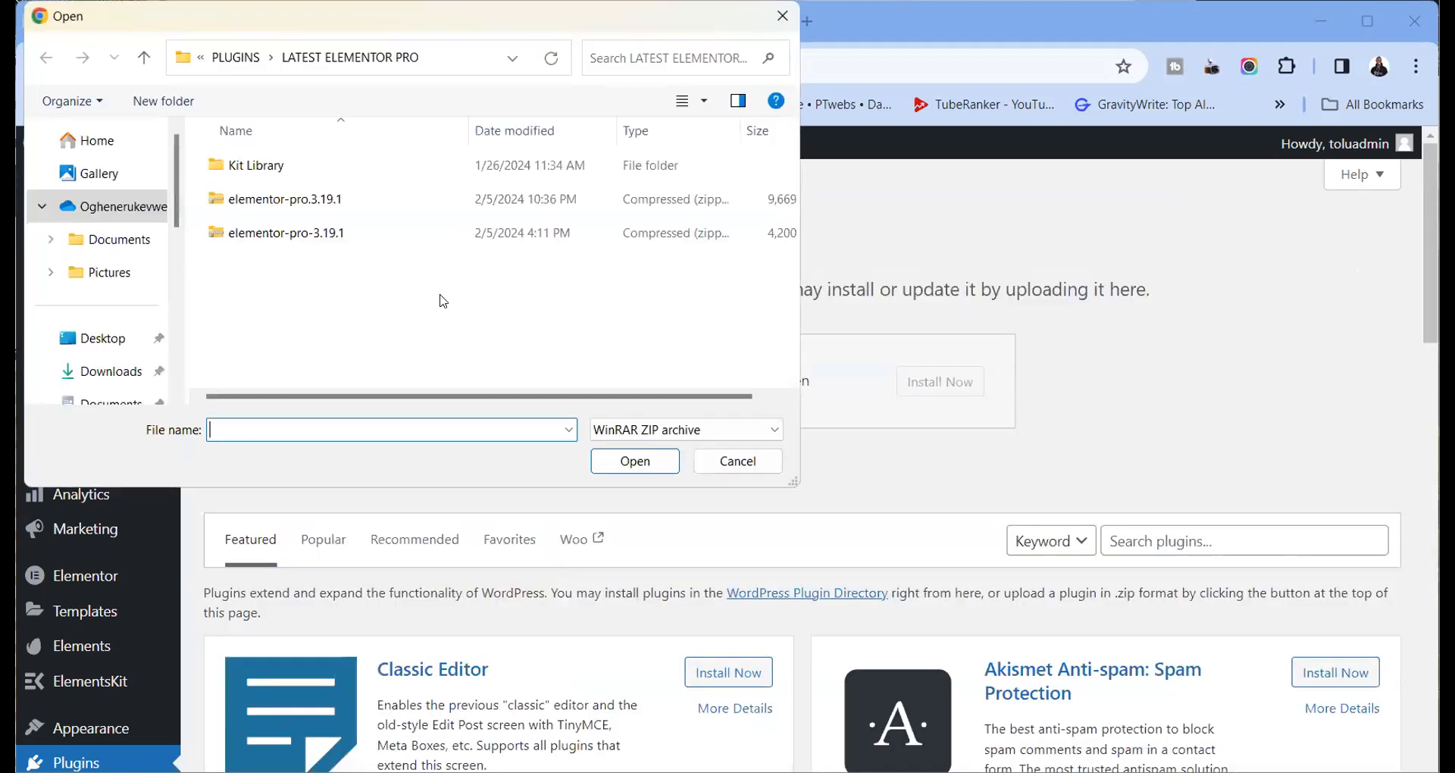
left_click(328, 237)
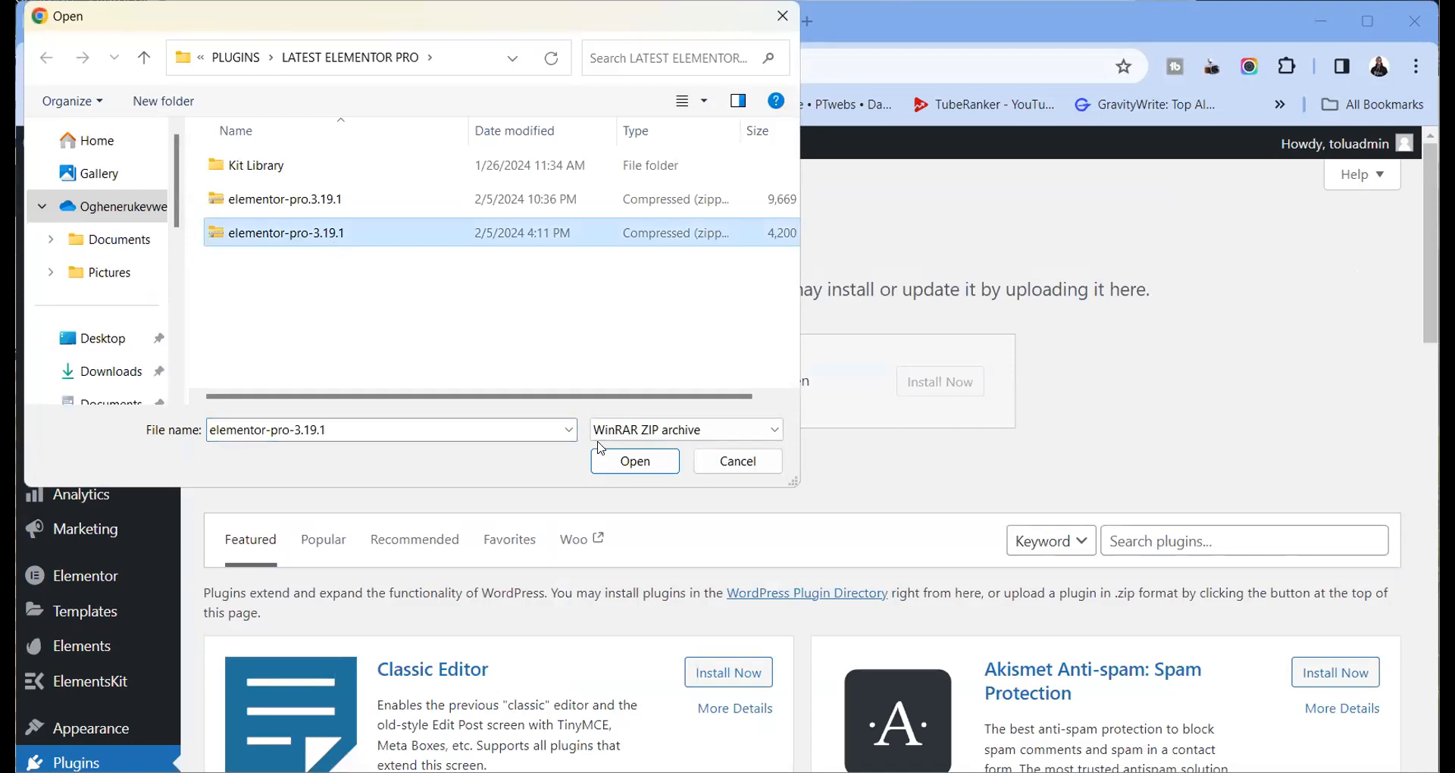
left_click(614, 469)
left_click(953, 394)
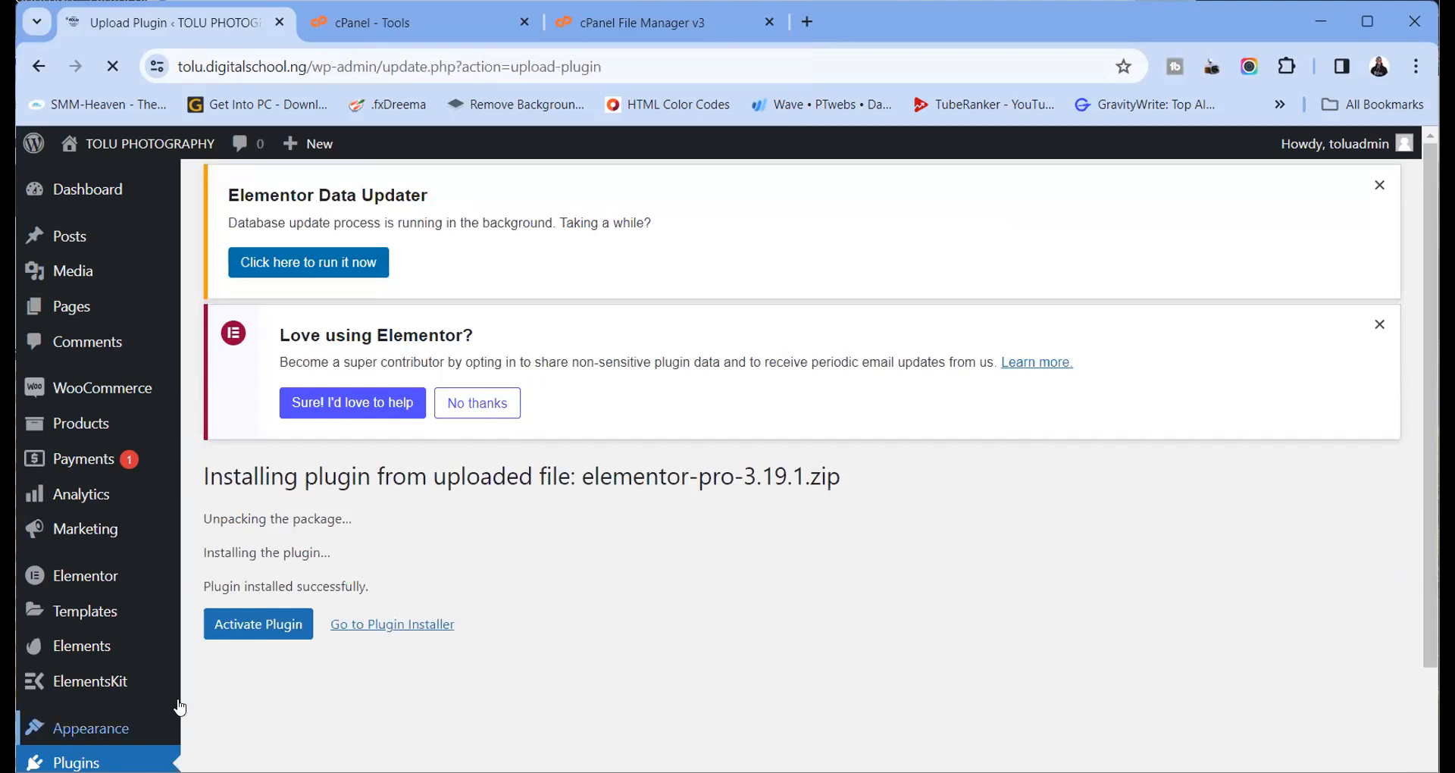
Try activating Elementor Pro several times; each attempt ends in a fatal error
left_click(257, 662)
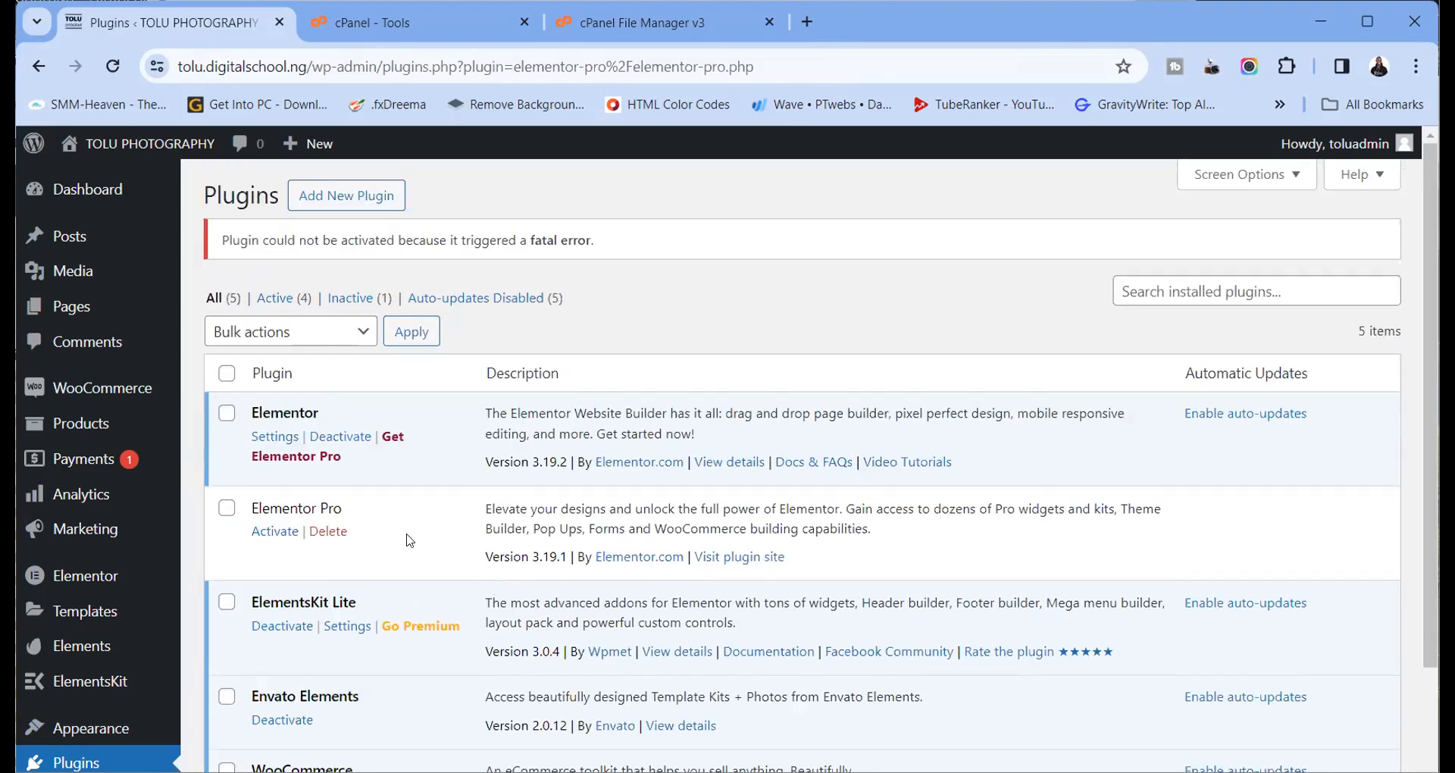
left_click(277, 532)
left_click(278, 532)
left_click(289, 535)
left_click(288, 535)
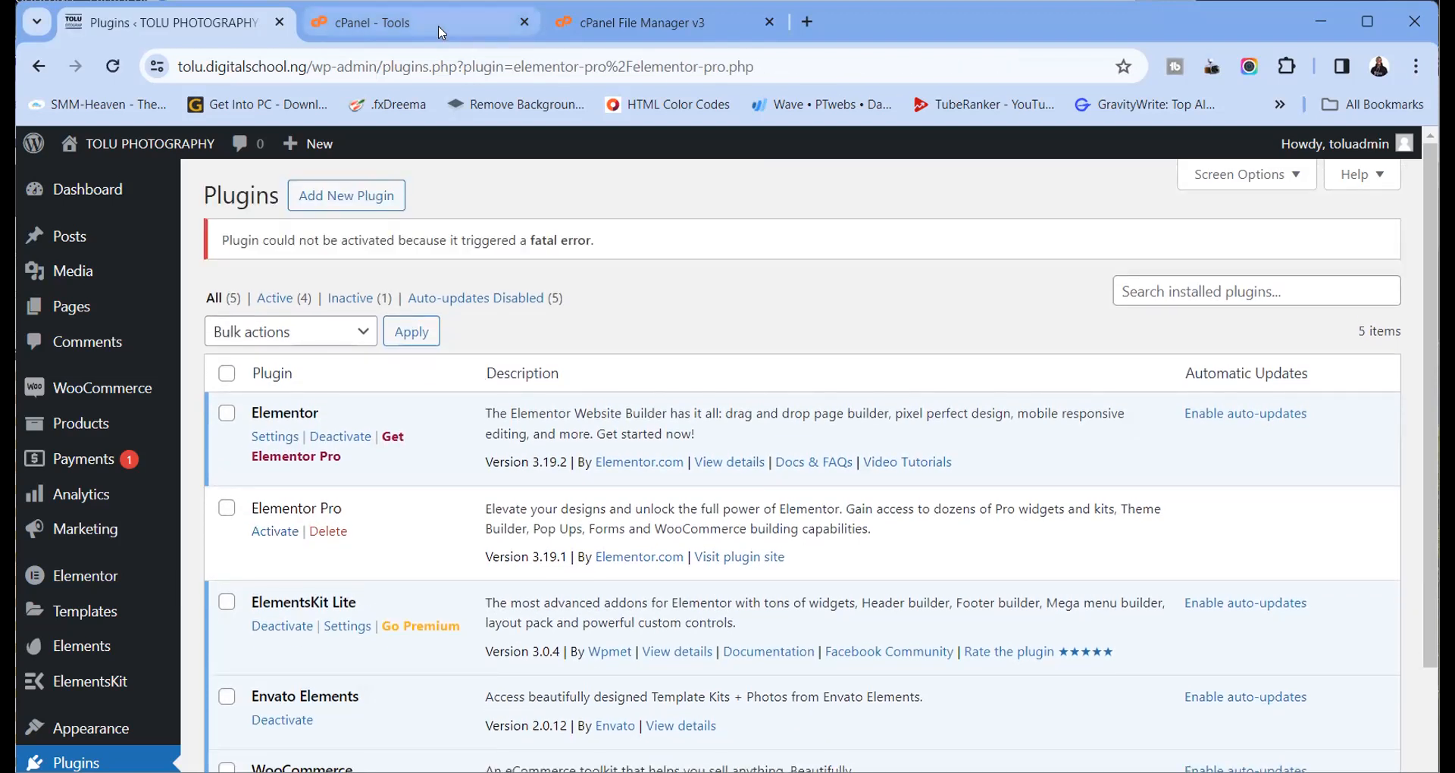
left_click(371, 22)
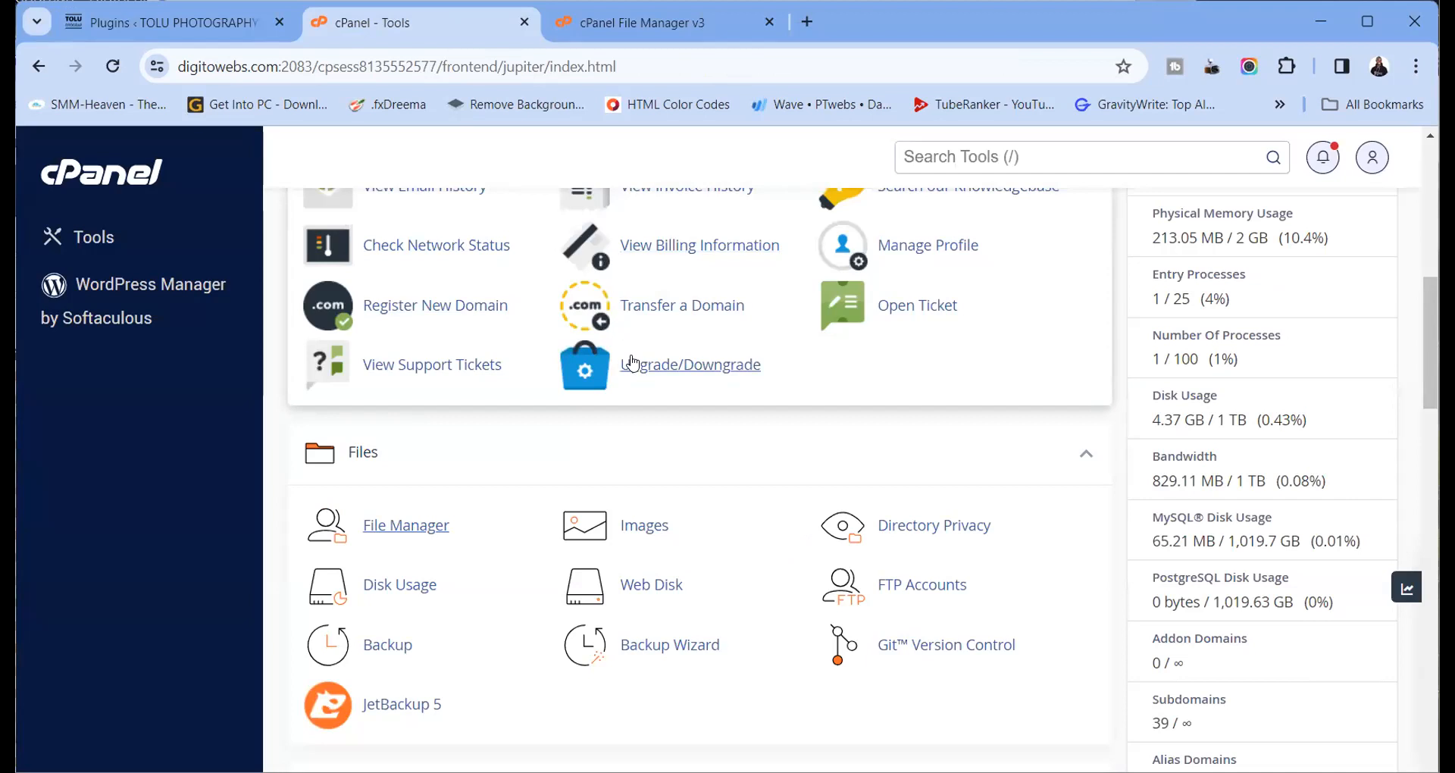
Open JetBackup 5 from the cPanel Tools page
scroll(621, 341, "up", 9)
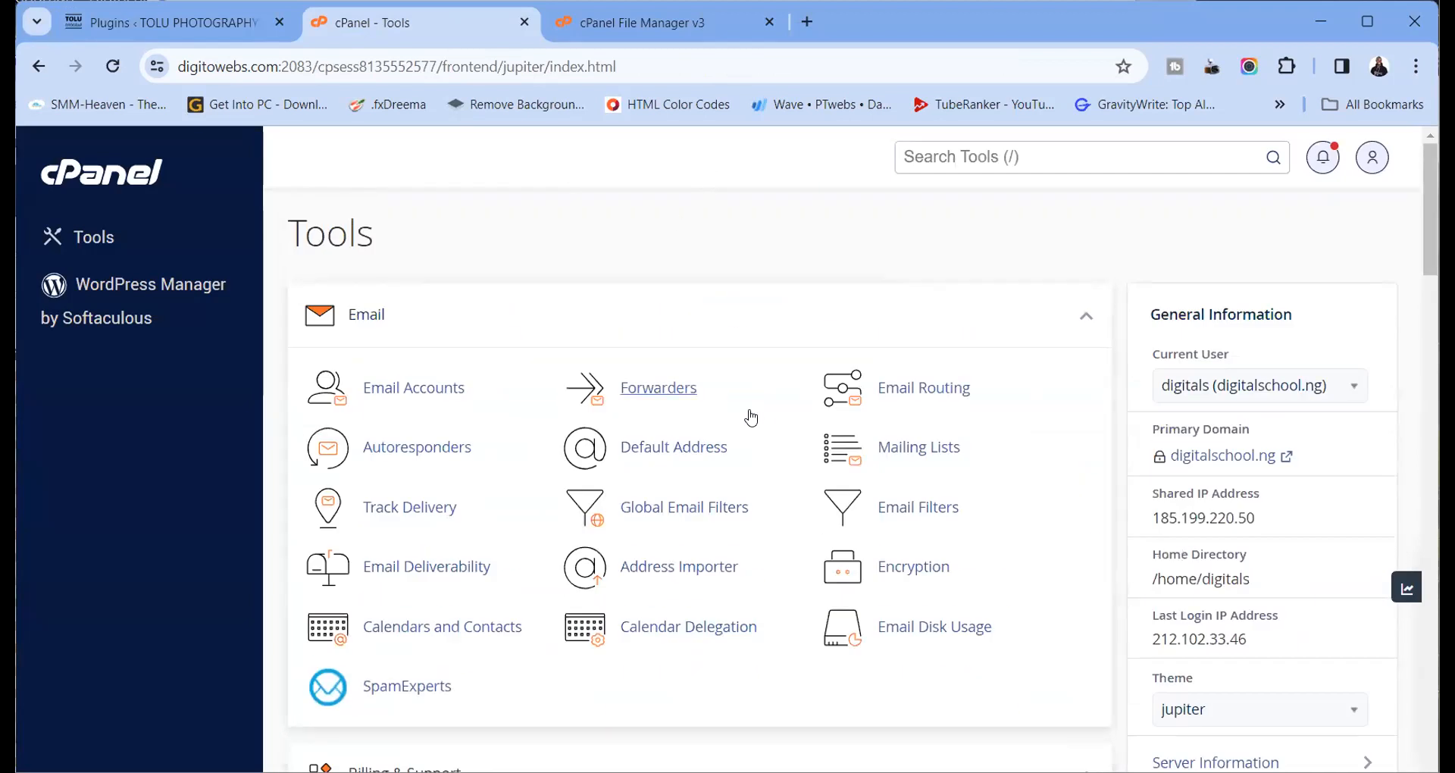
scroll(705, 371, "down", 15)
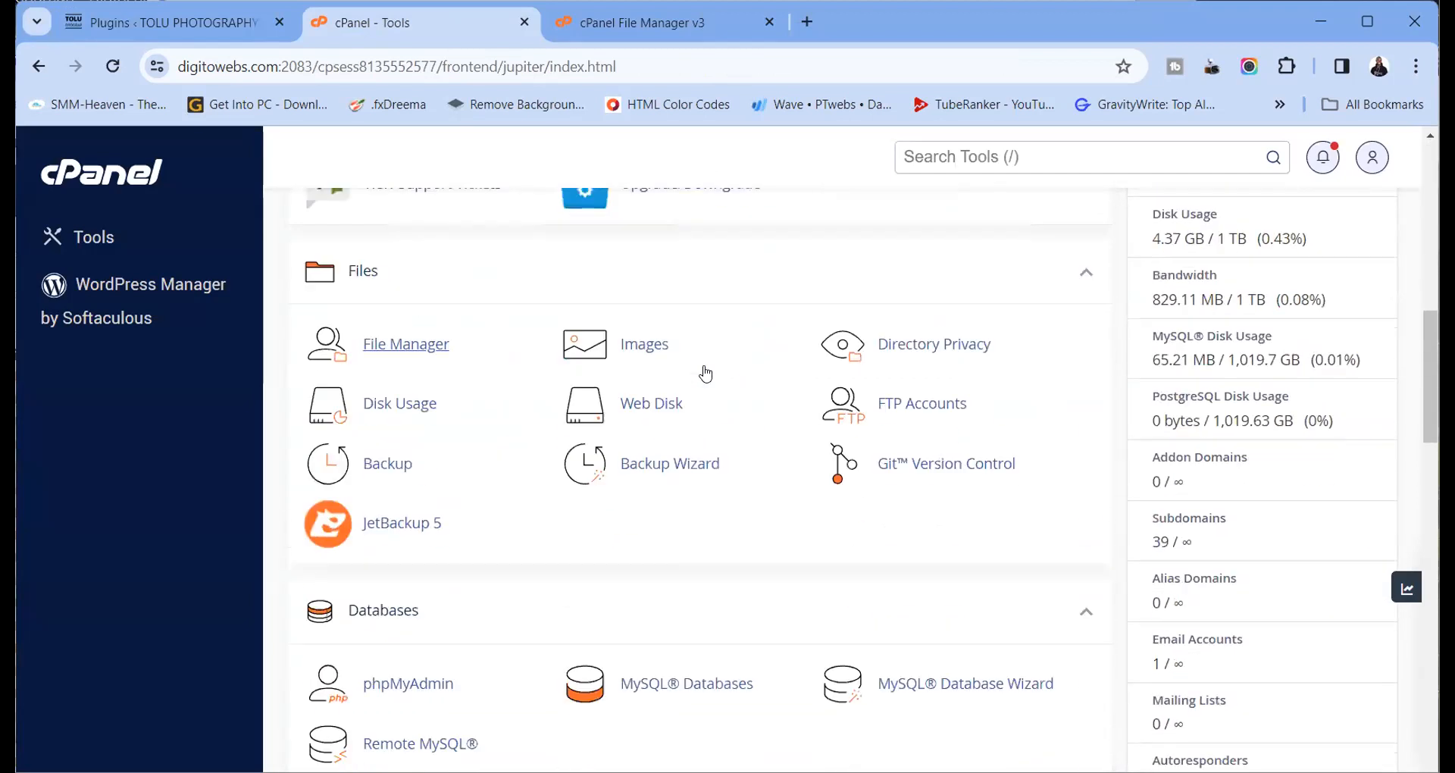
left_click(383, 294)
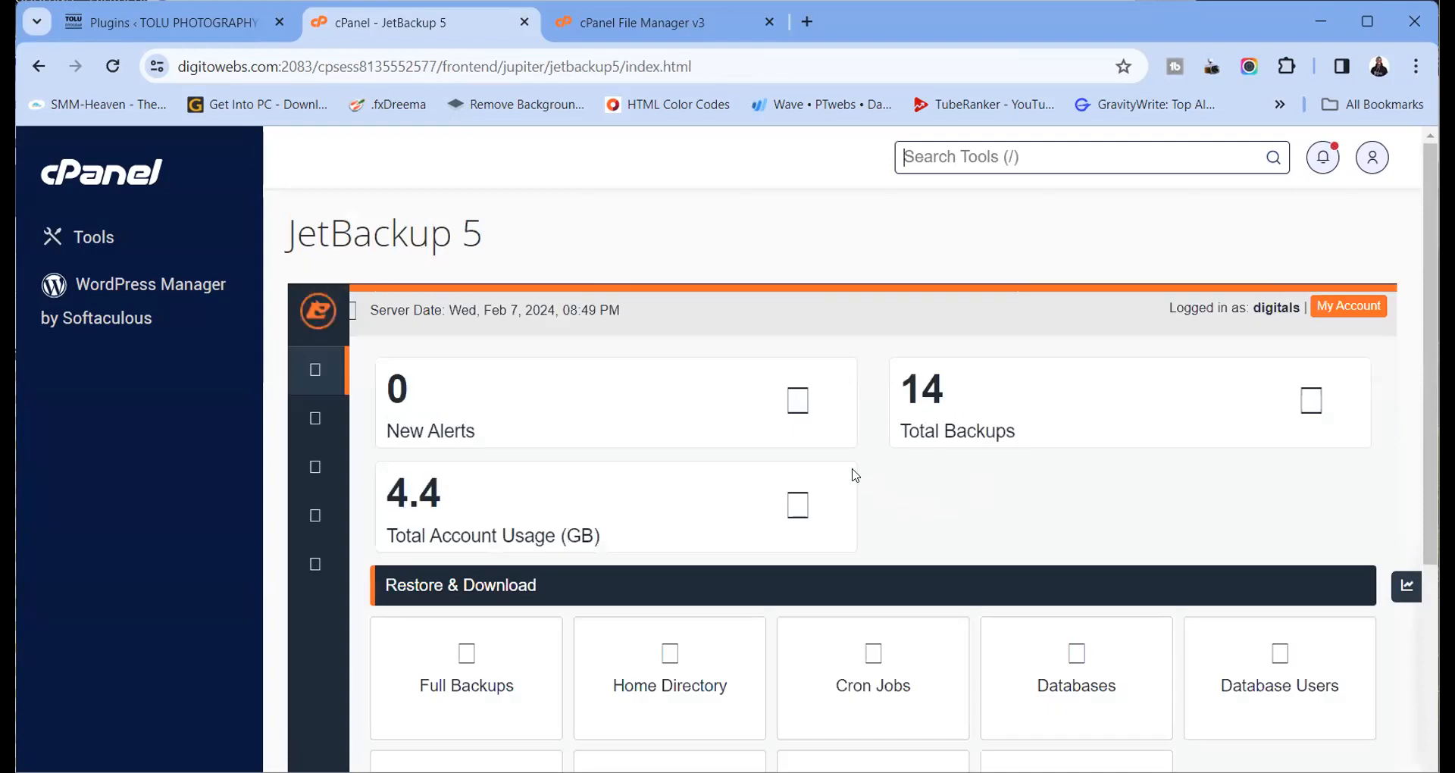
scroll(552, 624, "down", 3)
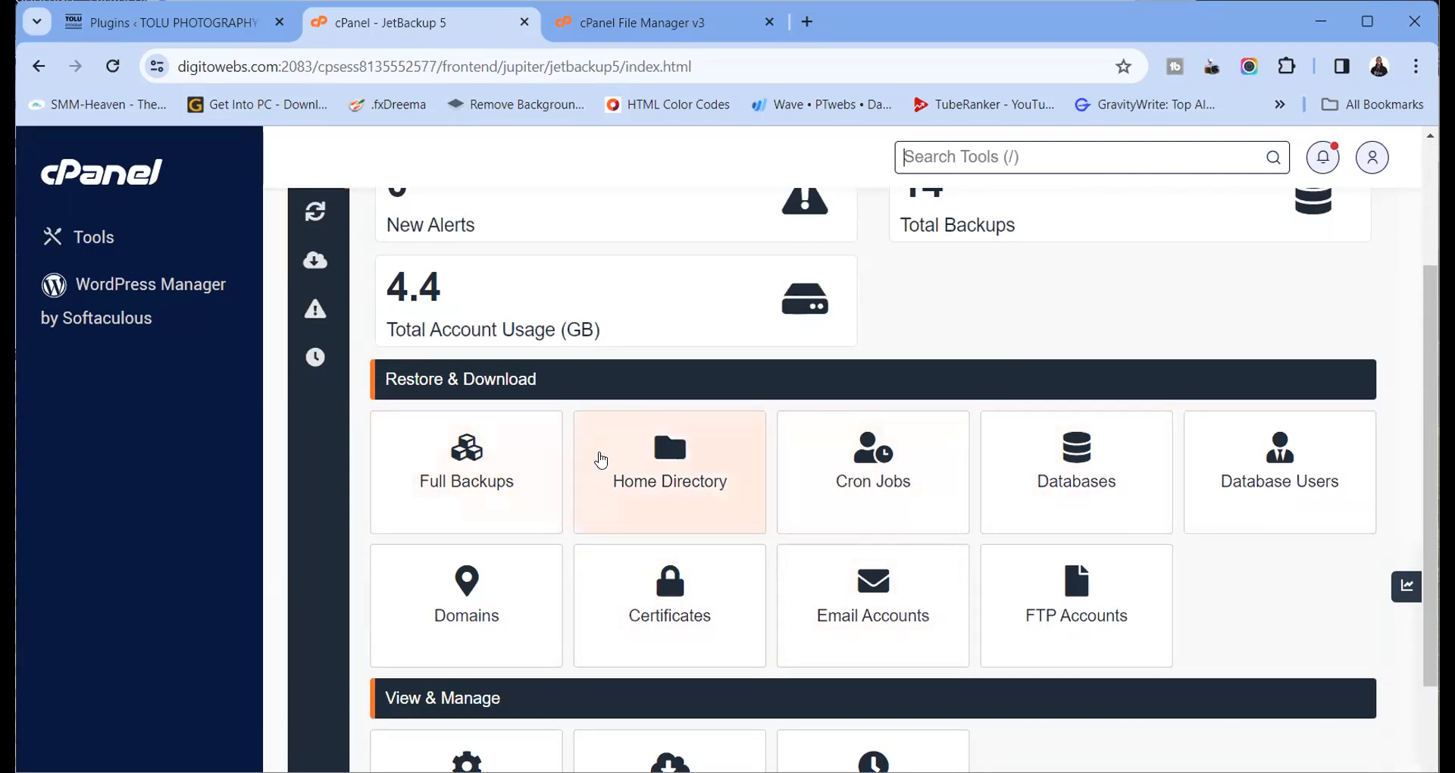
scroll(765, 496, "up", 3)
scroll(760, 500, "down", 3)
scroll(520, 488, "down", 3)
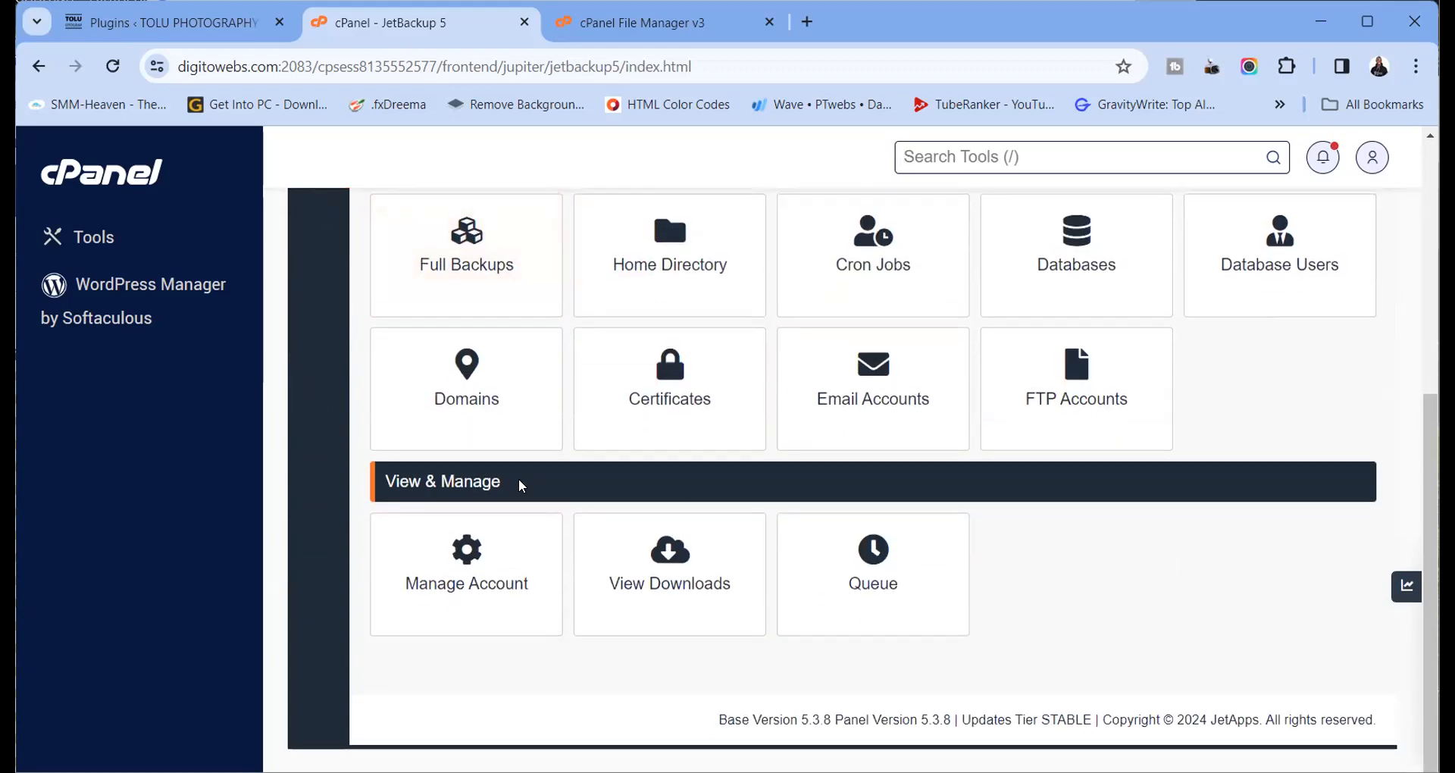
scroll(520, 493, "up", 6)
scroll(485, 475, "down", 3)
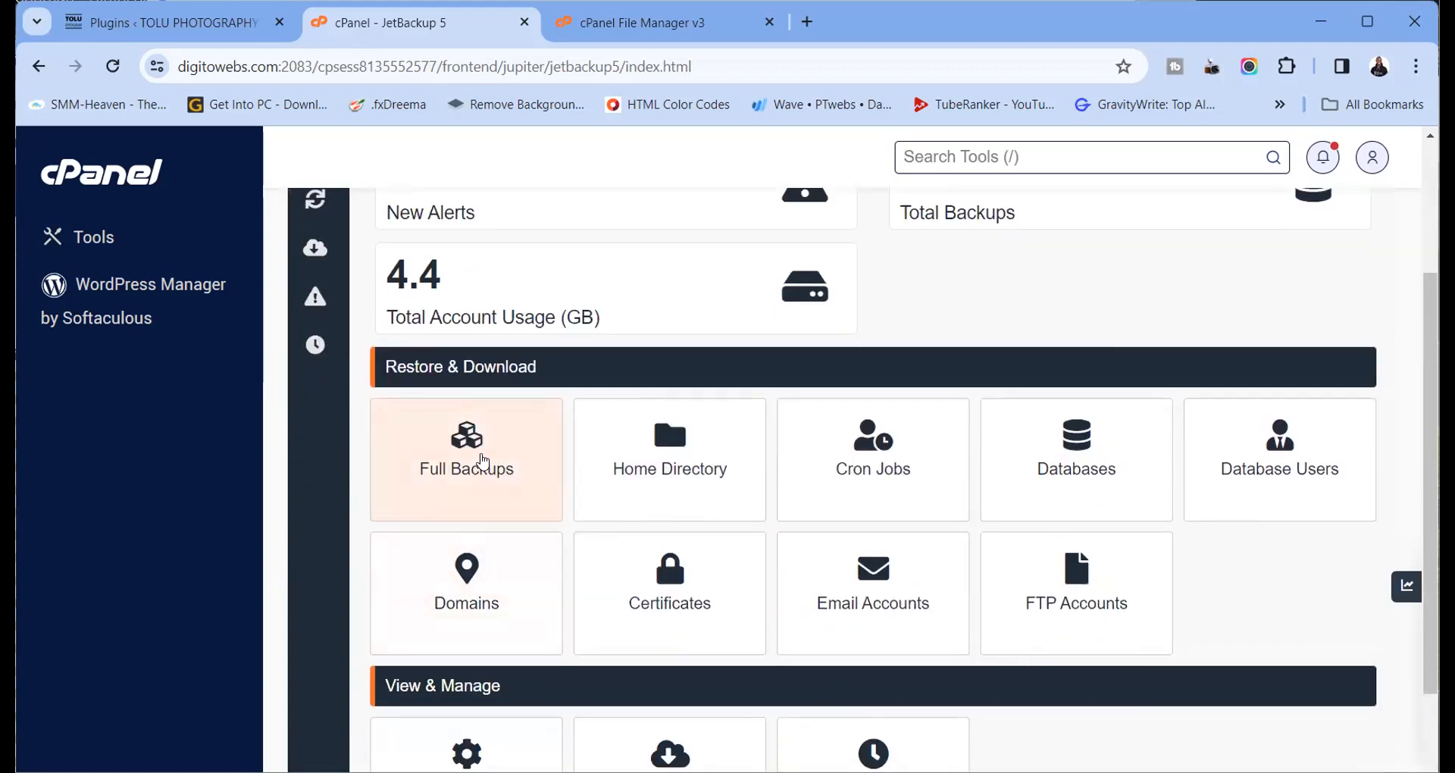
Review the Full Backups and Home Directory backups, then close JetBackup from its dashboard
left_click(485, 475)
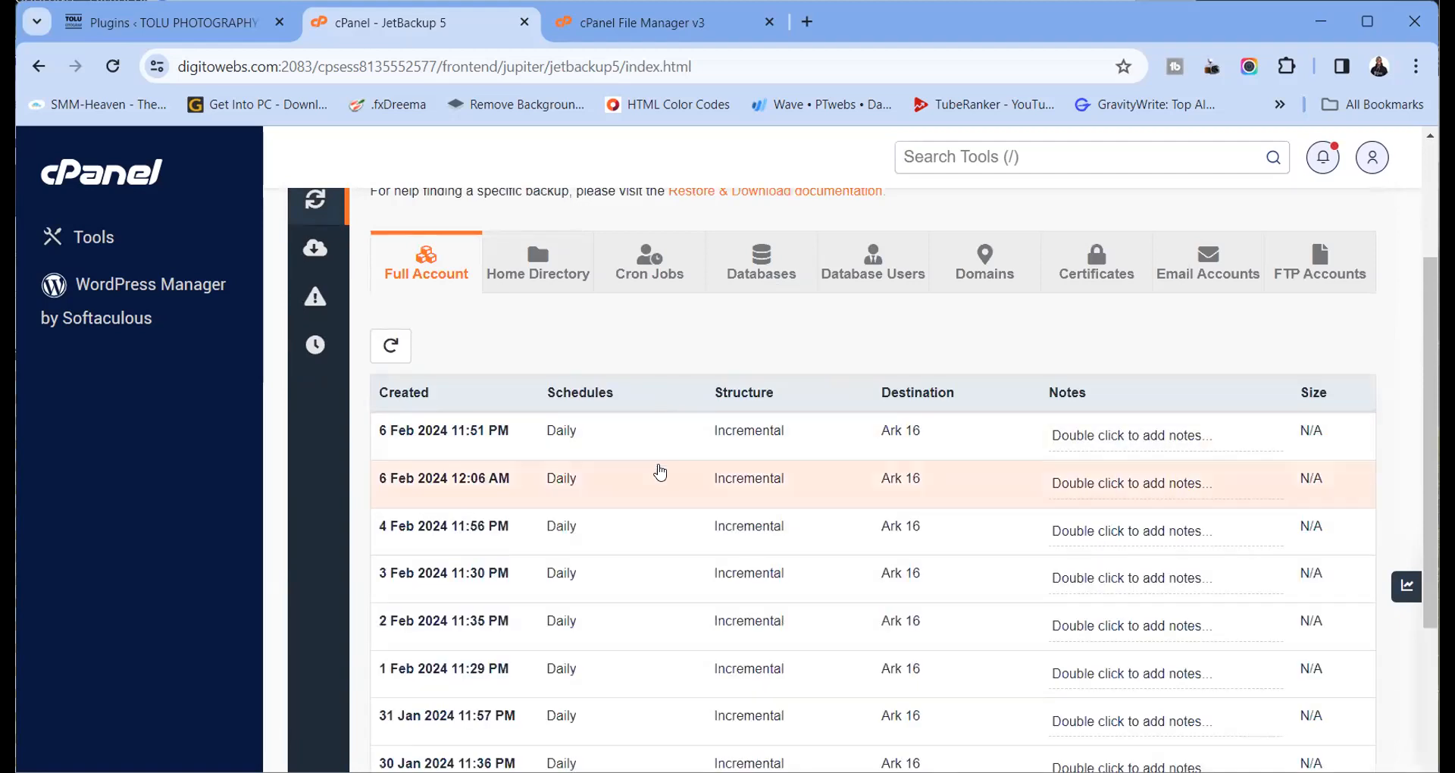
left_click(559, 277)
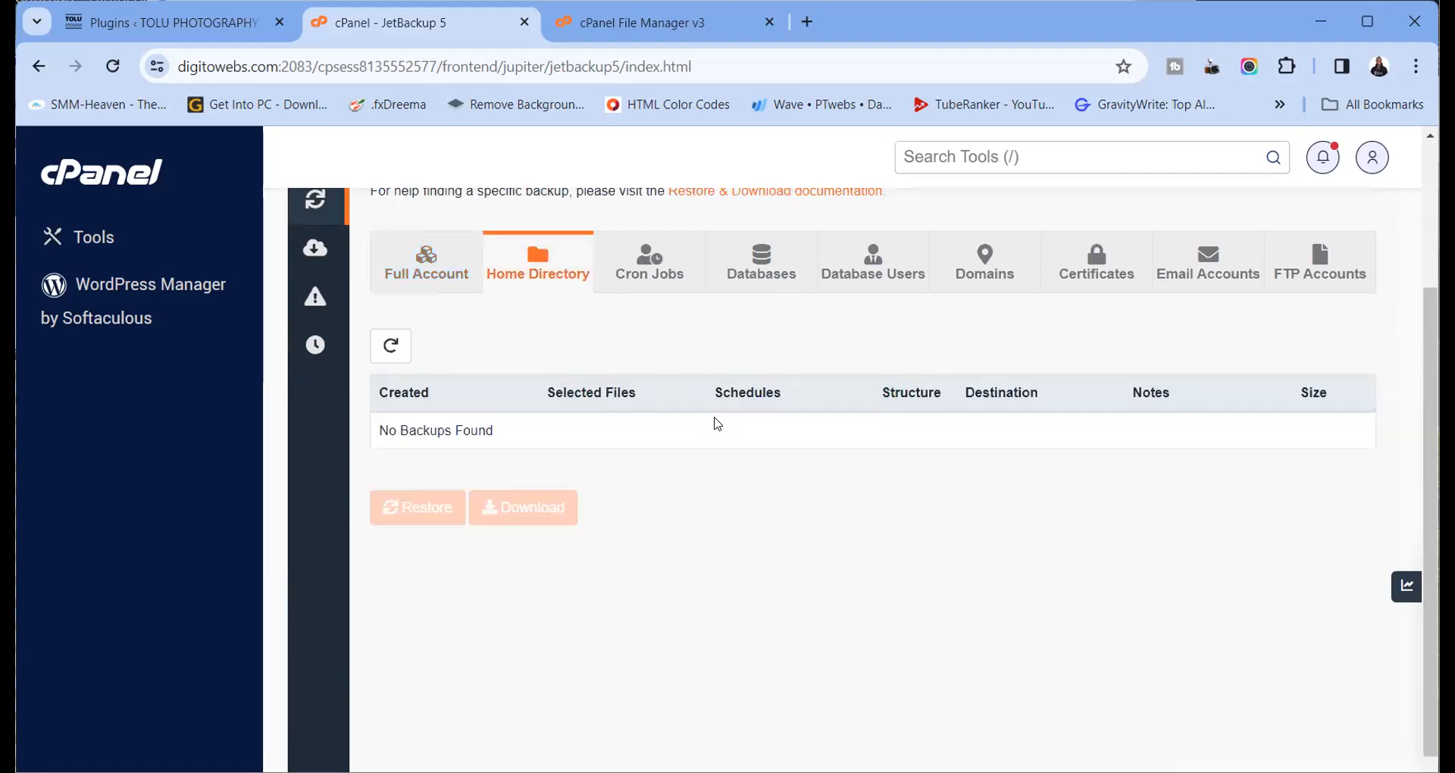
scroll(705, 511, "down", 2)
scroll(705, 514, "down", 3)
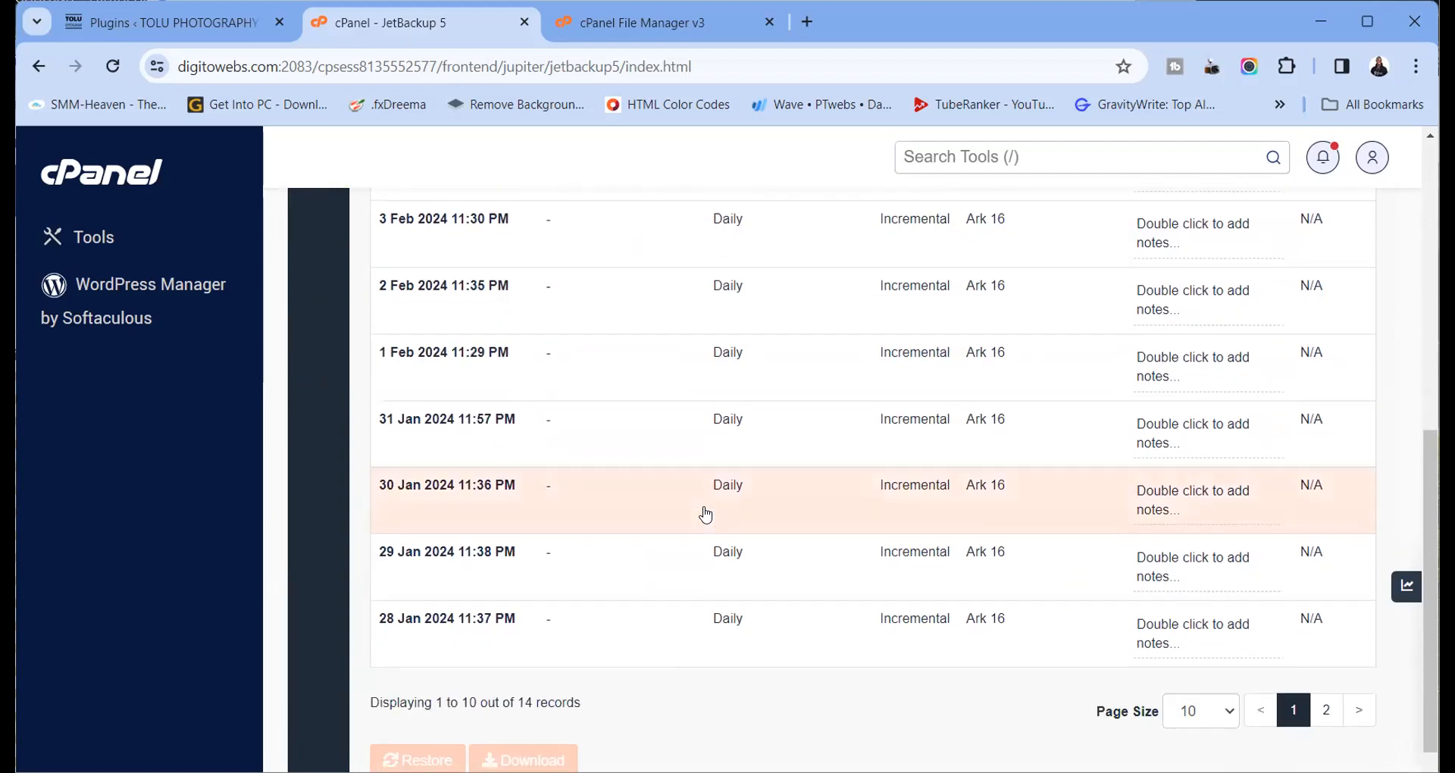
scroll(705, 514, "up", 9)
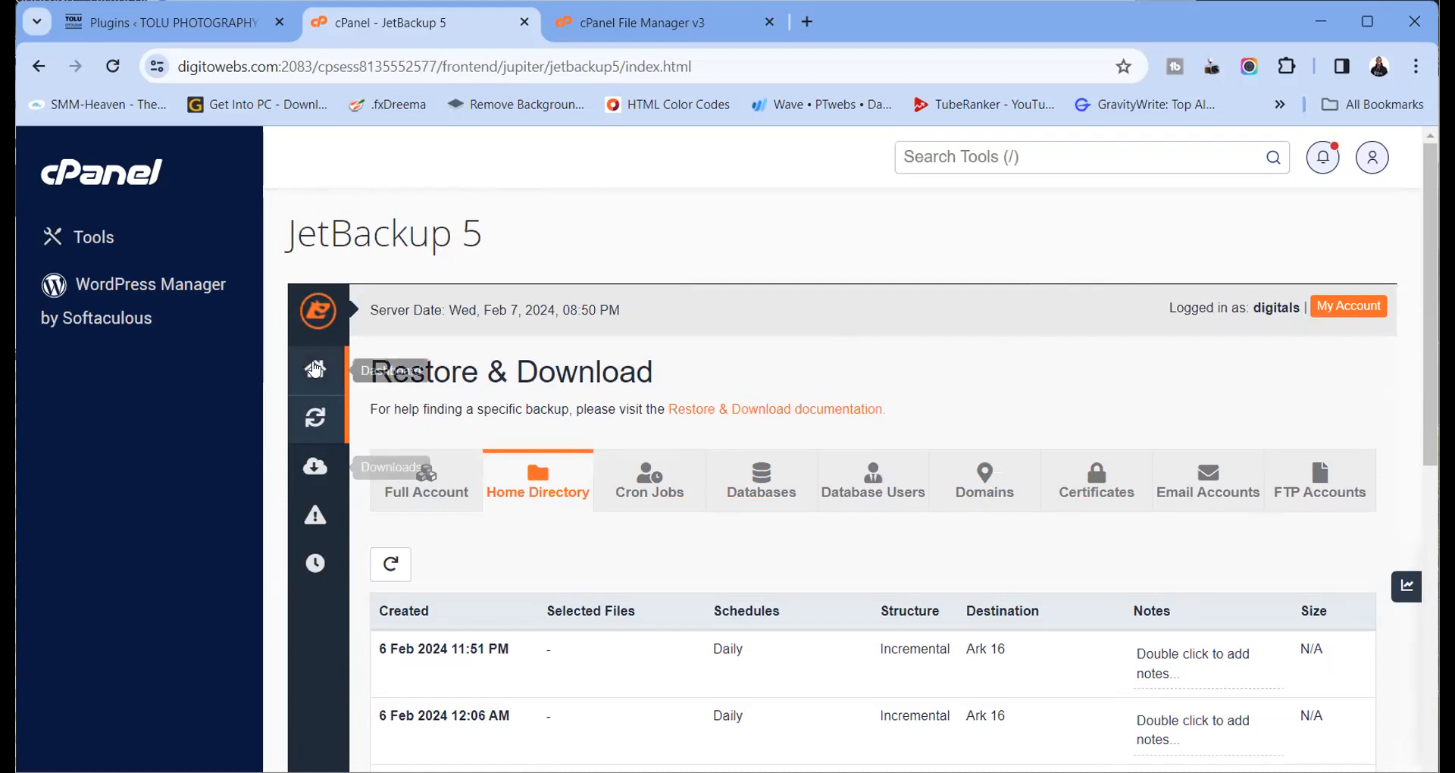
left_click(316, 369)
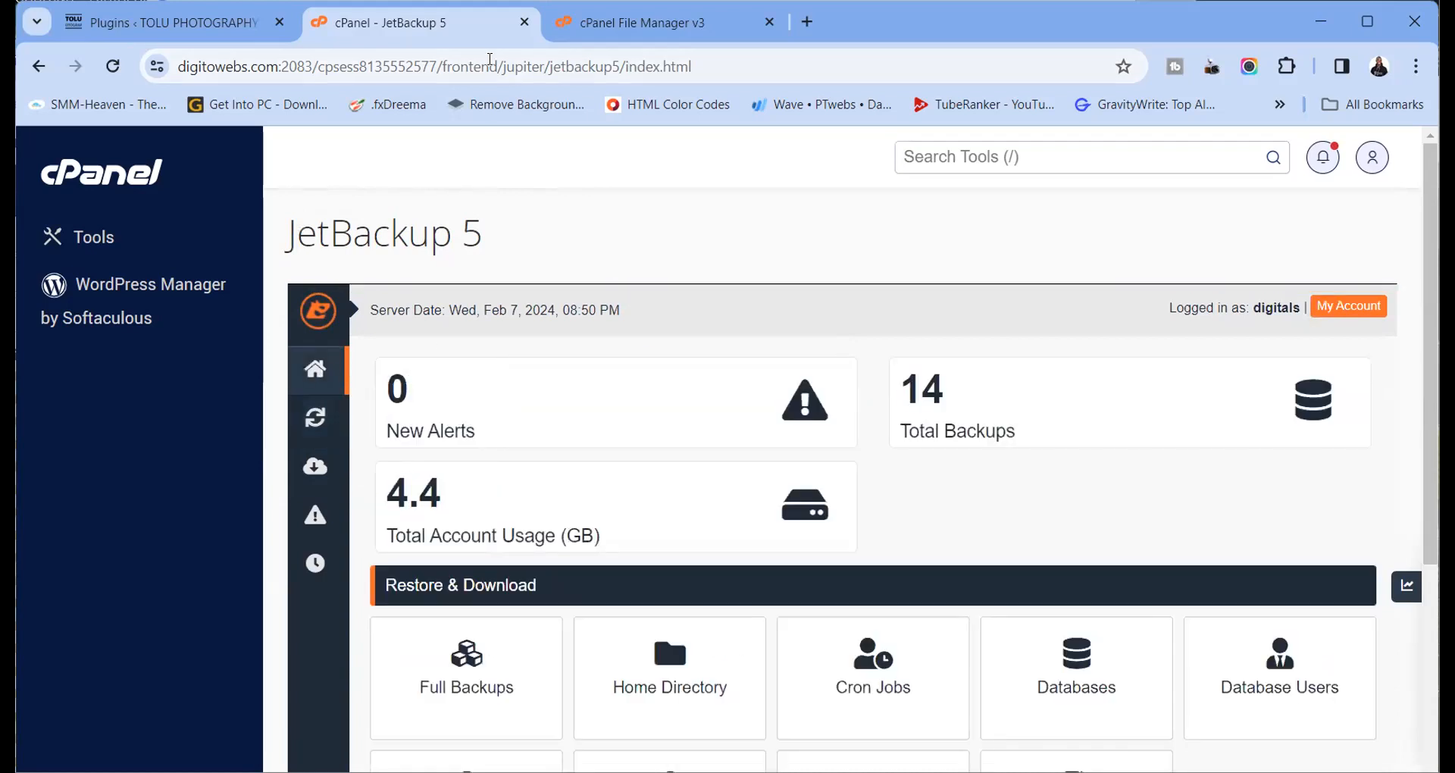
left_click(524, 22)
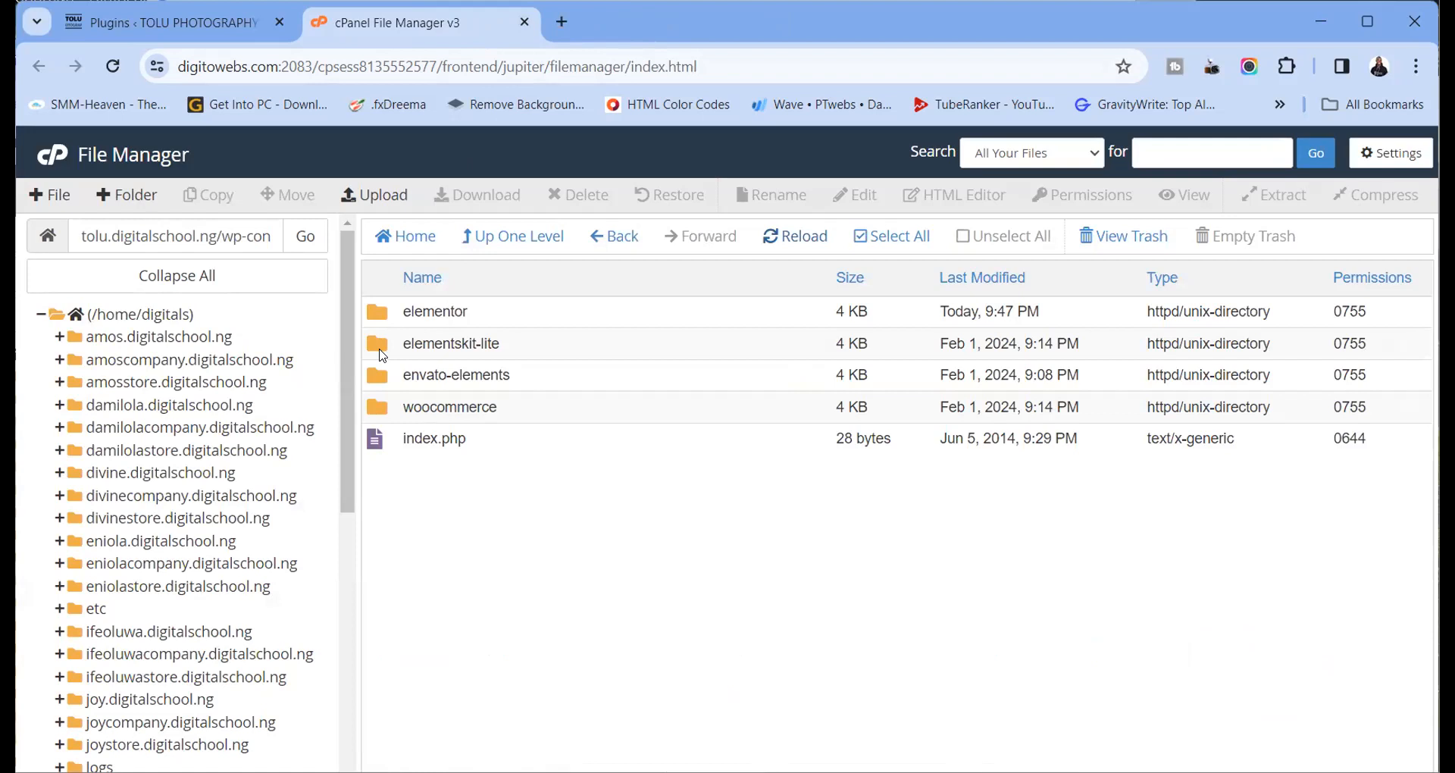
Open the Tolu Photography home page in a new tab from the admin bar
left_click(175, 22)
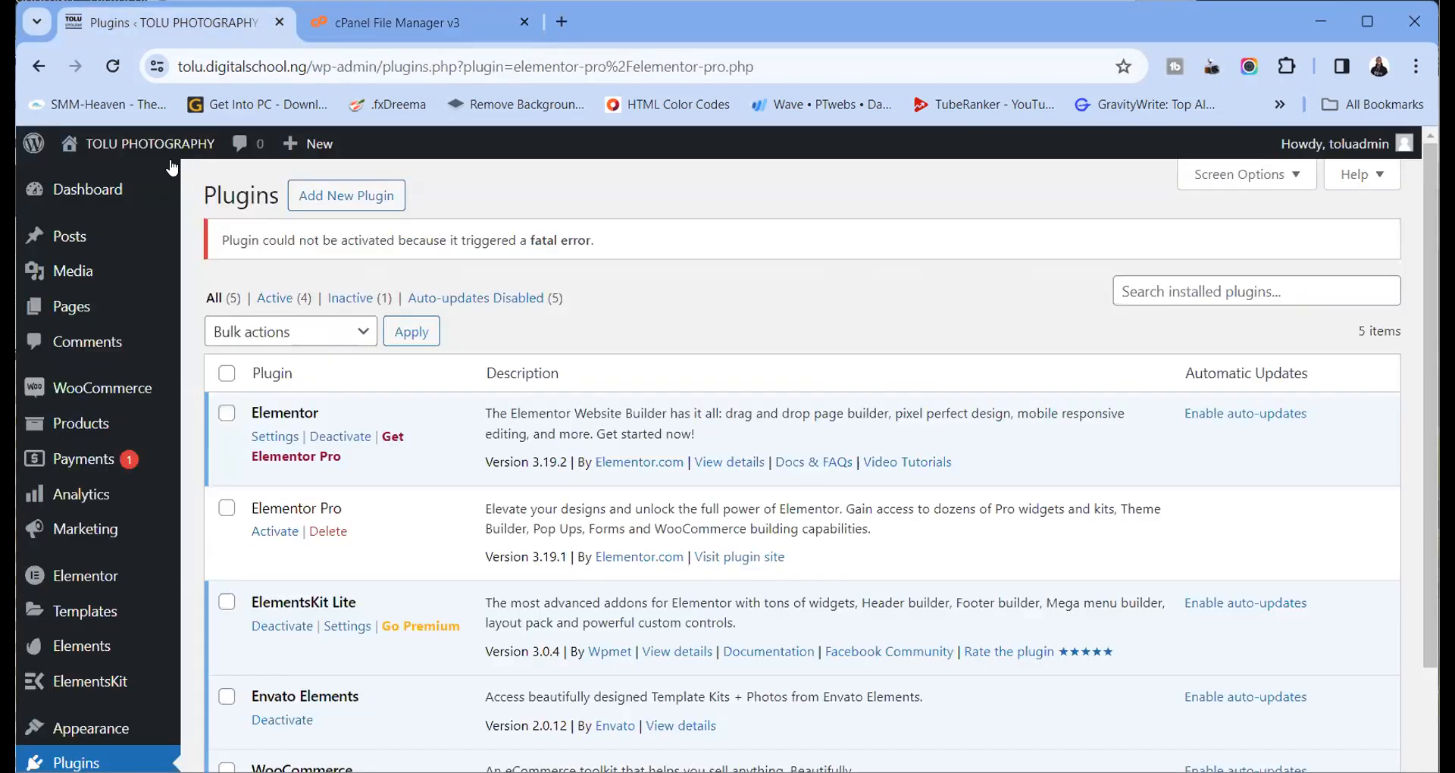
mouse_move(76, 206)
right_click(100, 144)
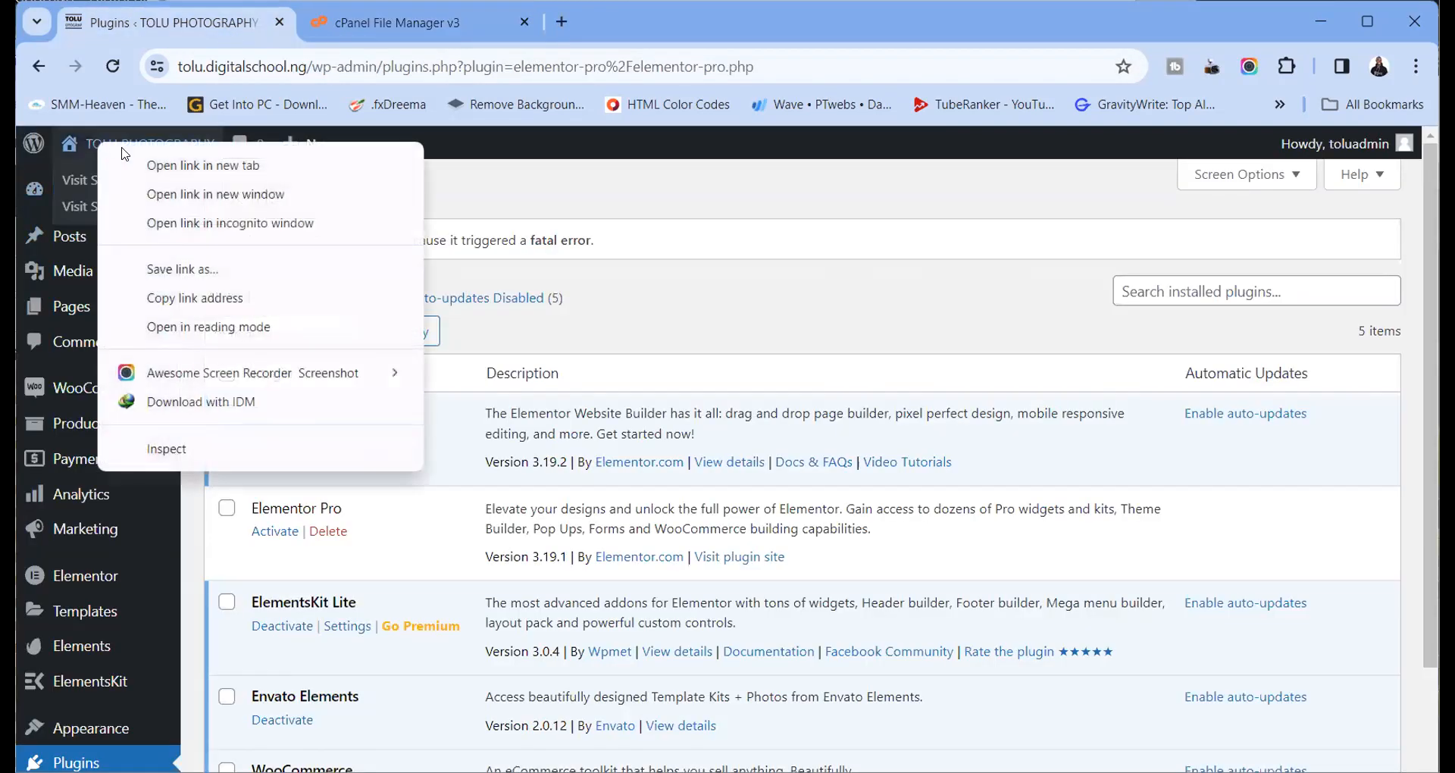
left_click(154, 168)
left_click(421, 22)
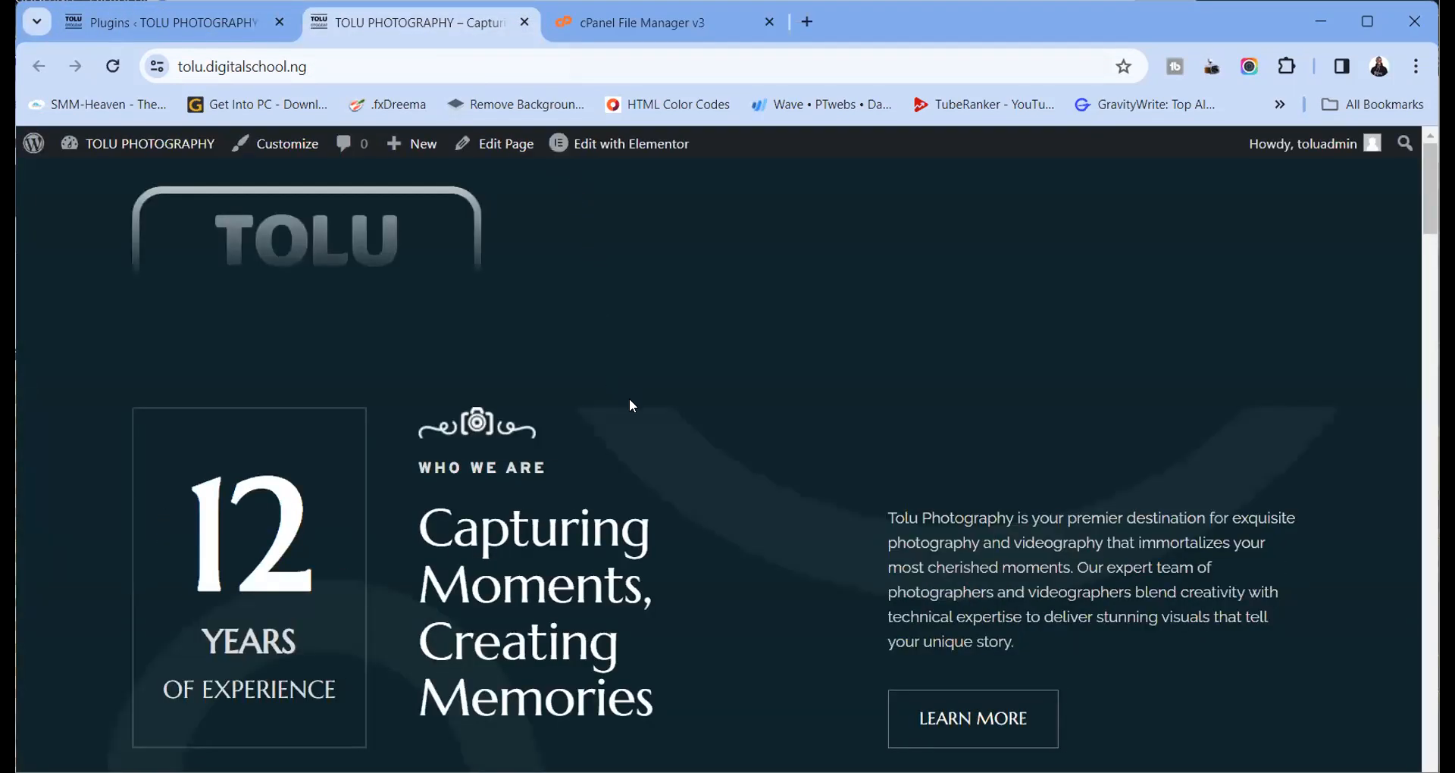
Scroll through the home page to confirm it displays normally
scroll(629, 398, "down", 5)
scroll(628, 400, "down", 6)
scroll(629, 399, "down", 15)
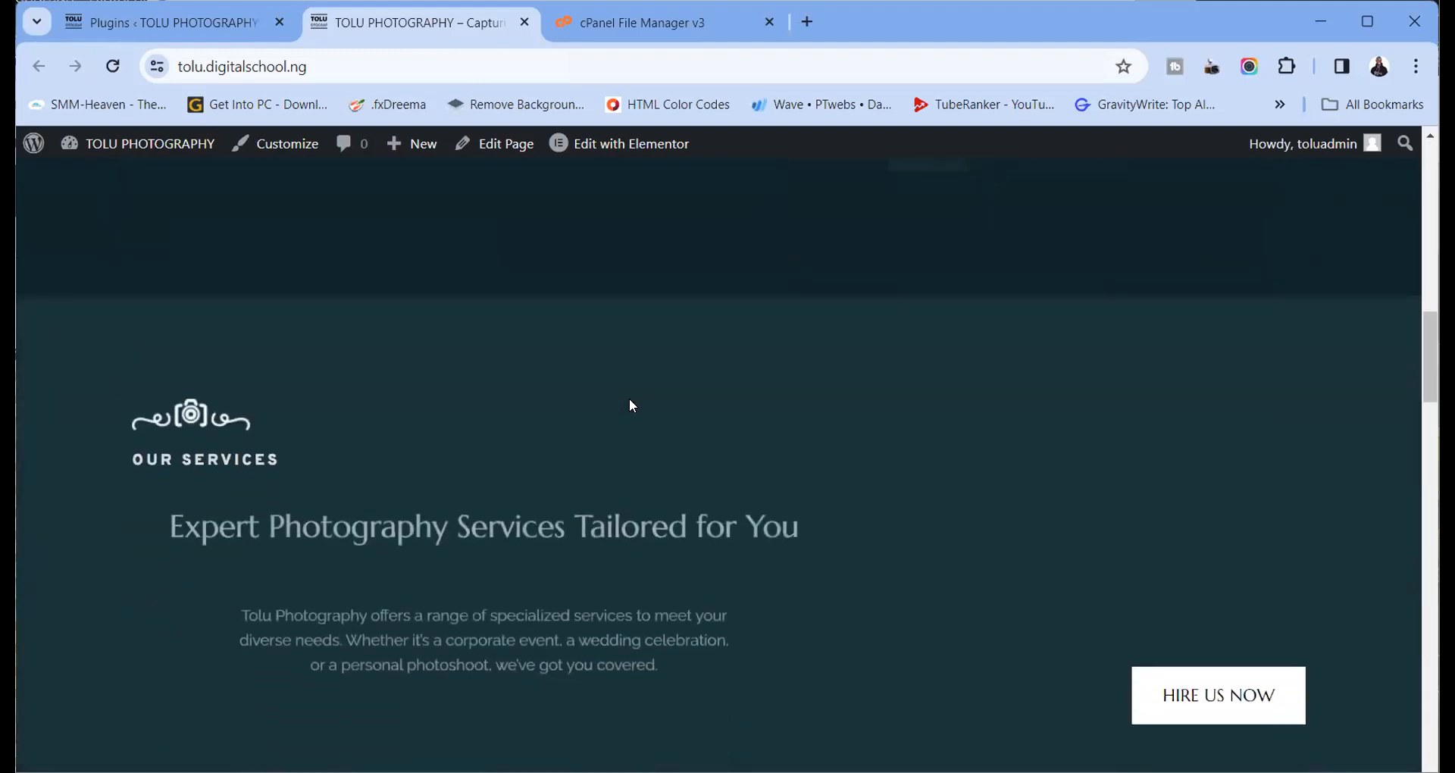
scroll(629, 398, "up", 18)
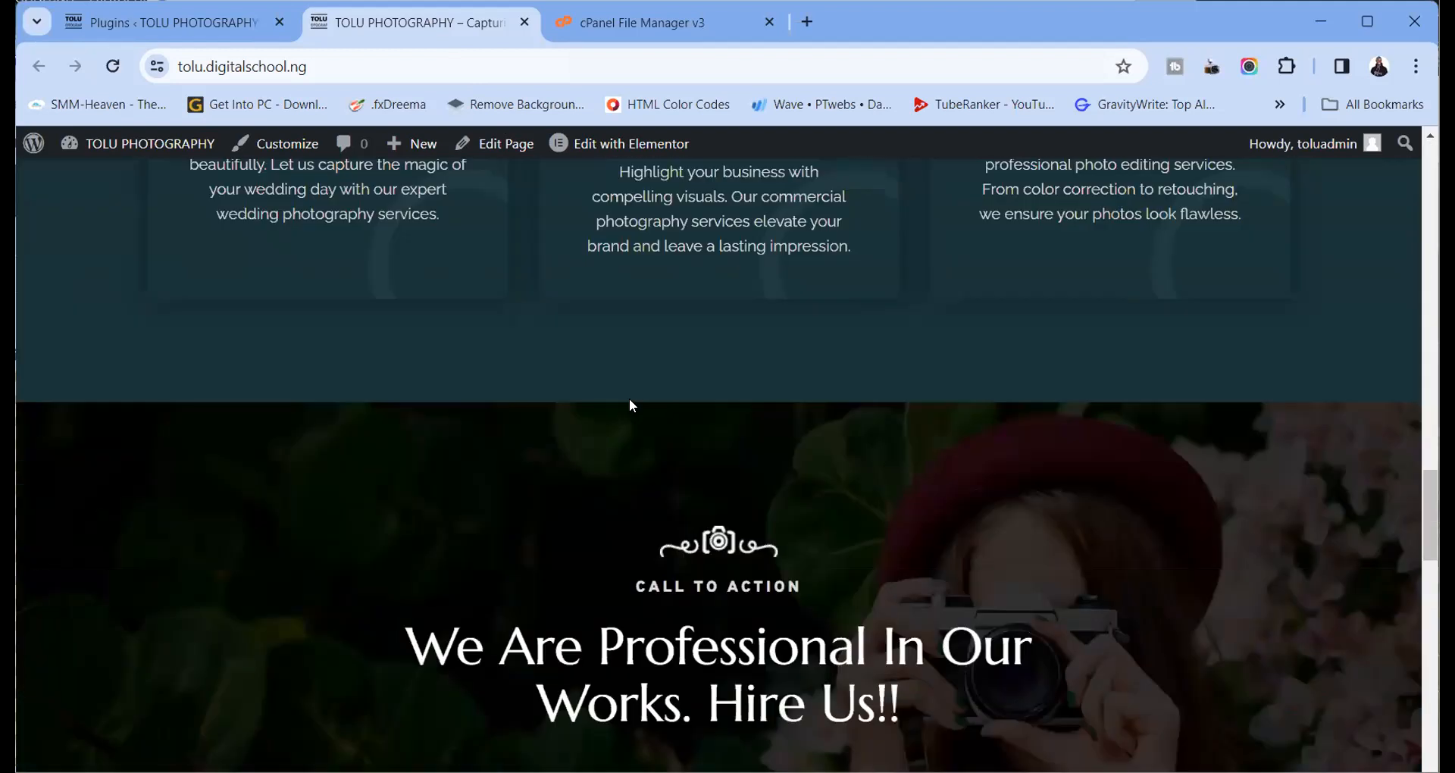
scroll(631, 397, "up", 4)
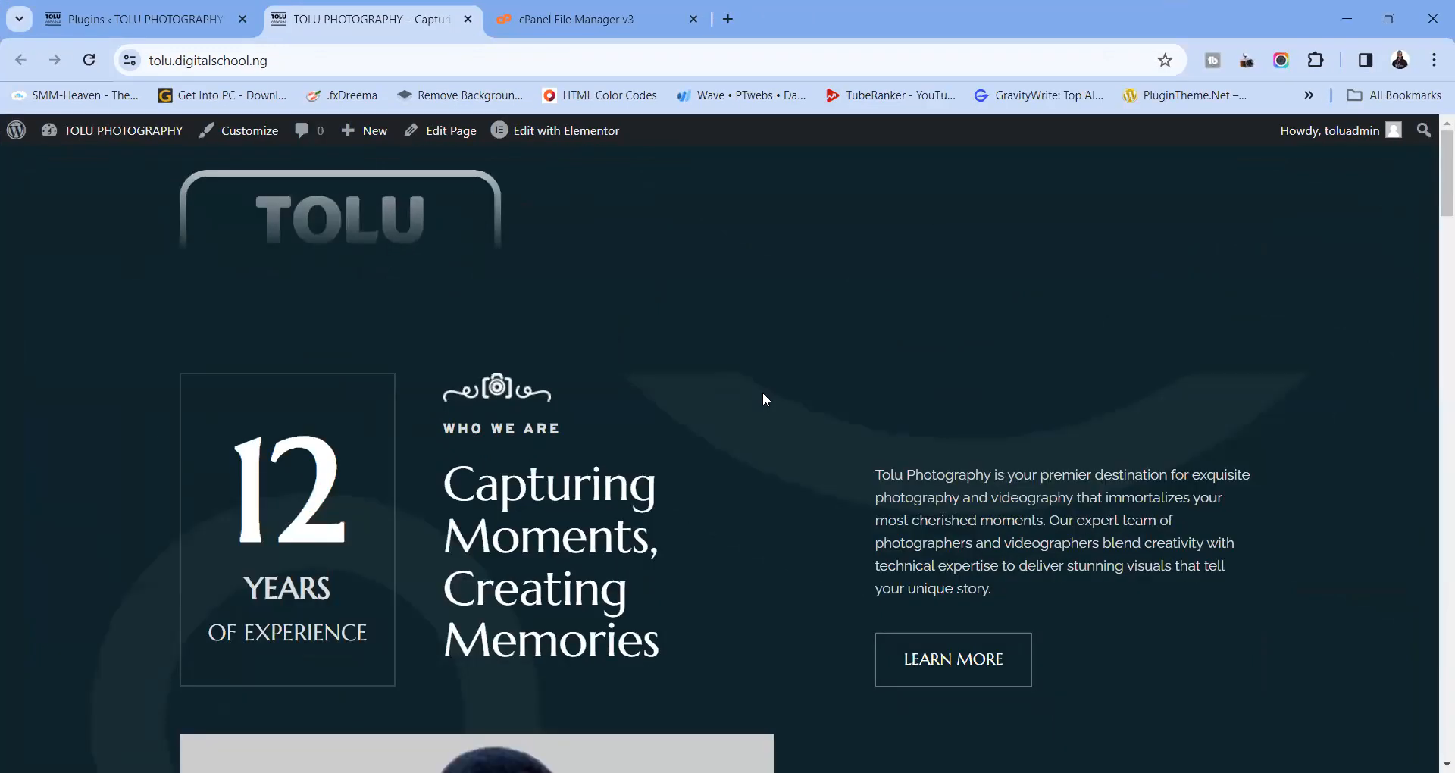
scroll(762, 394, "down", 14)
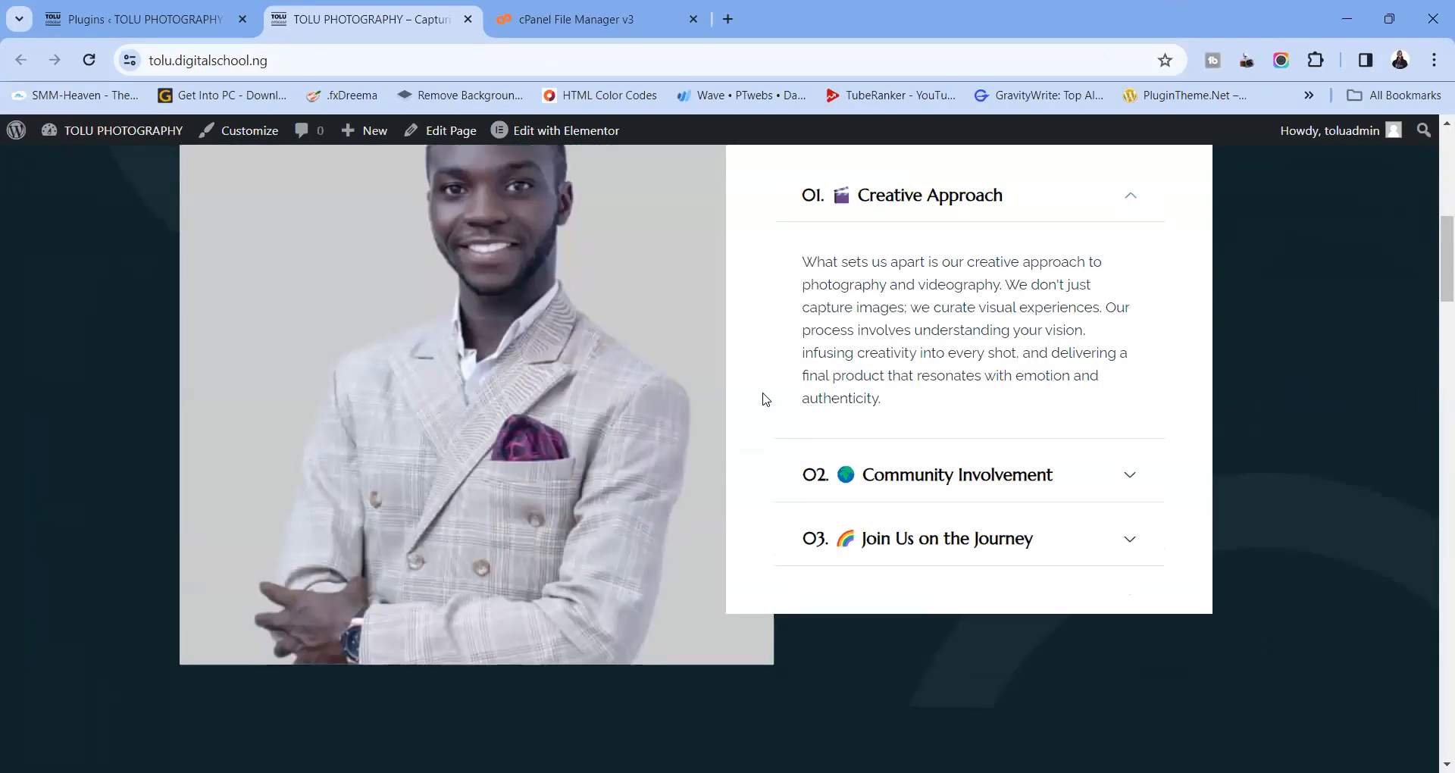
scroll(763, 394, "down", 20)
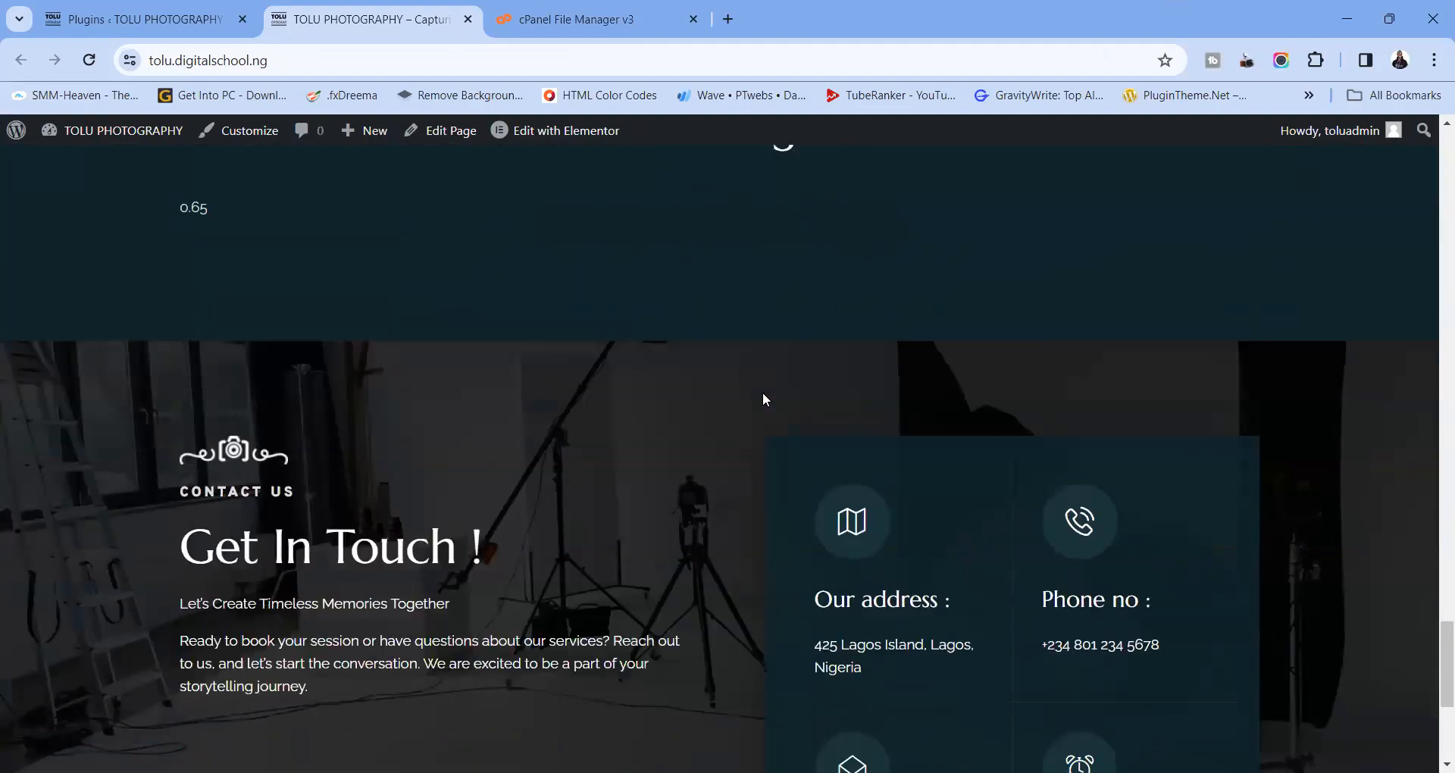
scroll(762, 393, "up", 1)
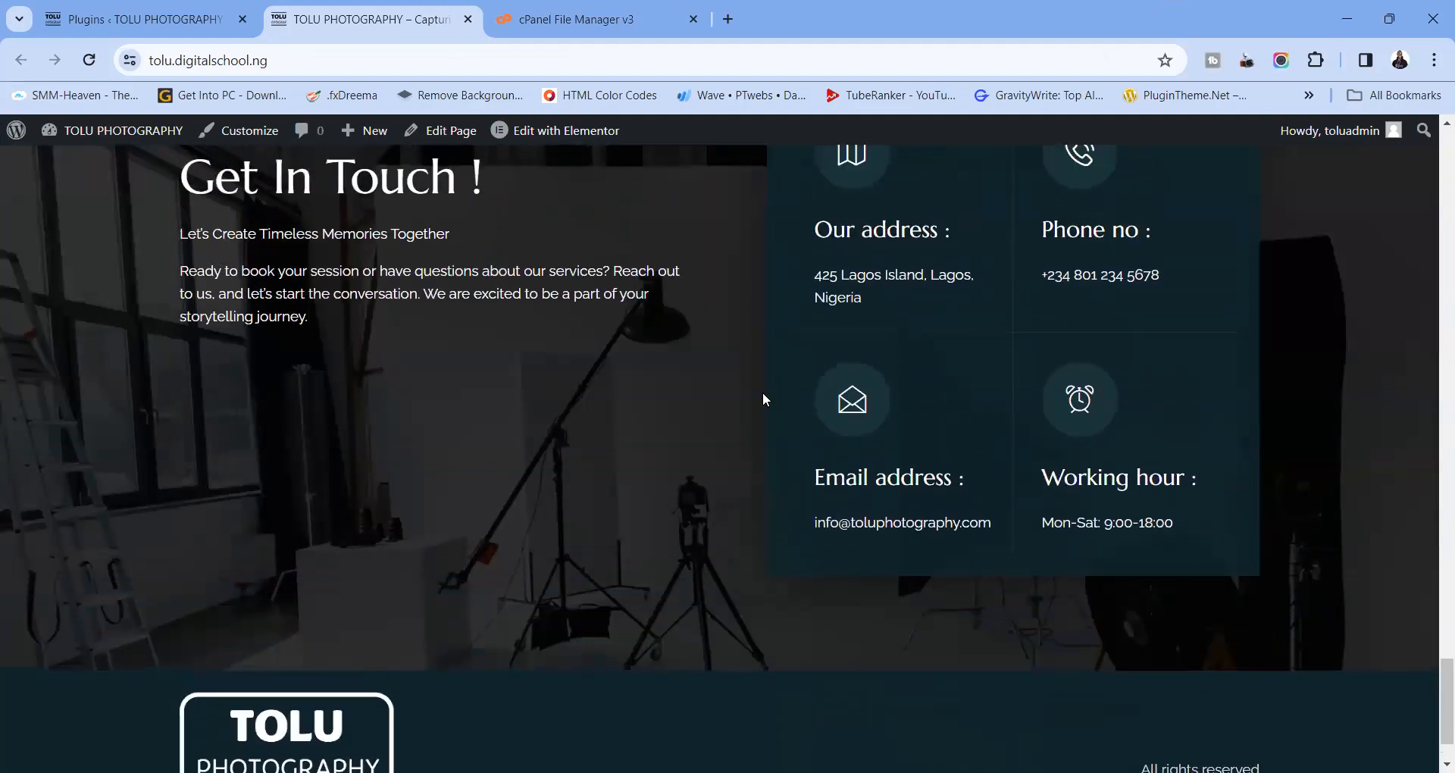
scroll(762, 397, "down", 1)
scroll(762, 392, "up", 20)
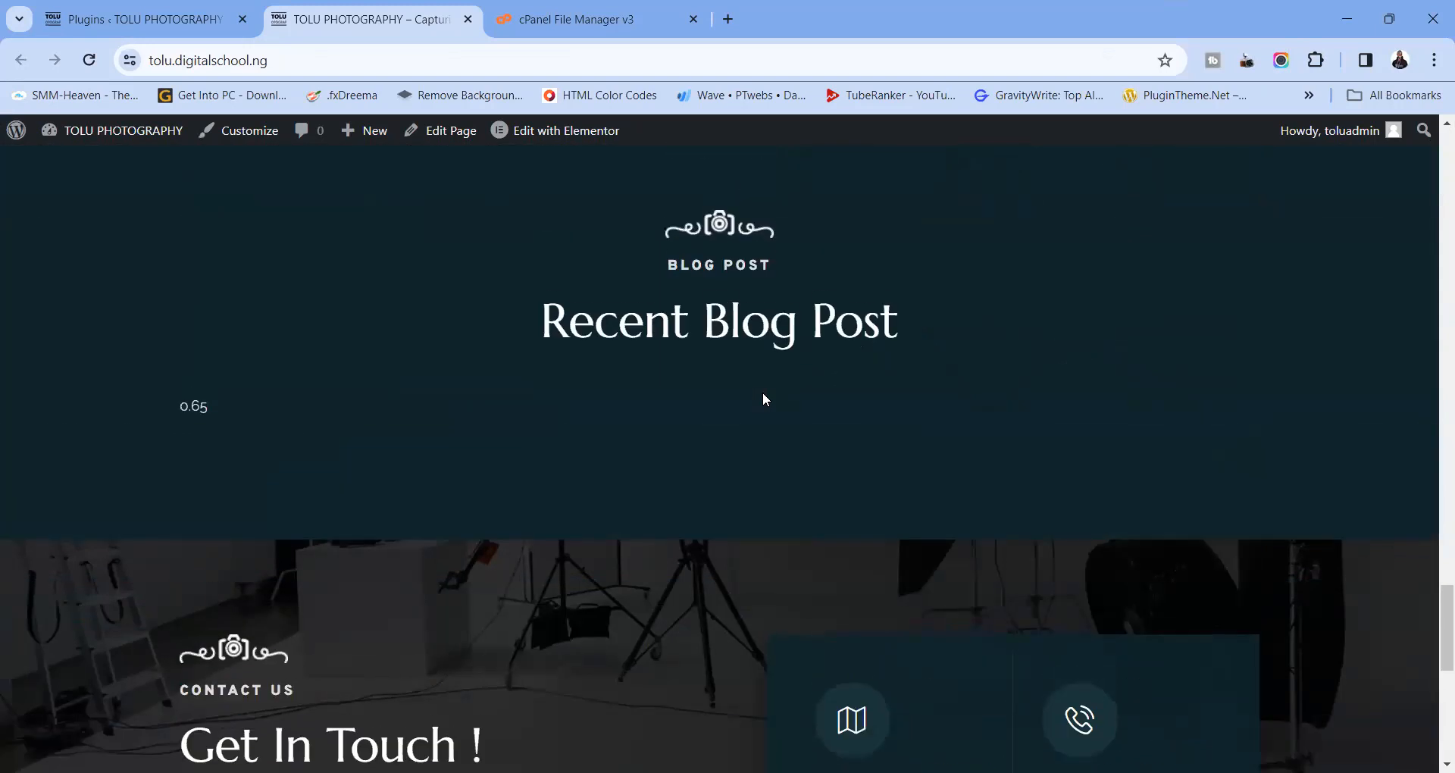
scroll(762, 393, "up", 10)
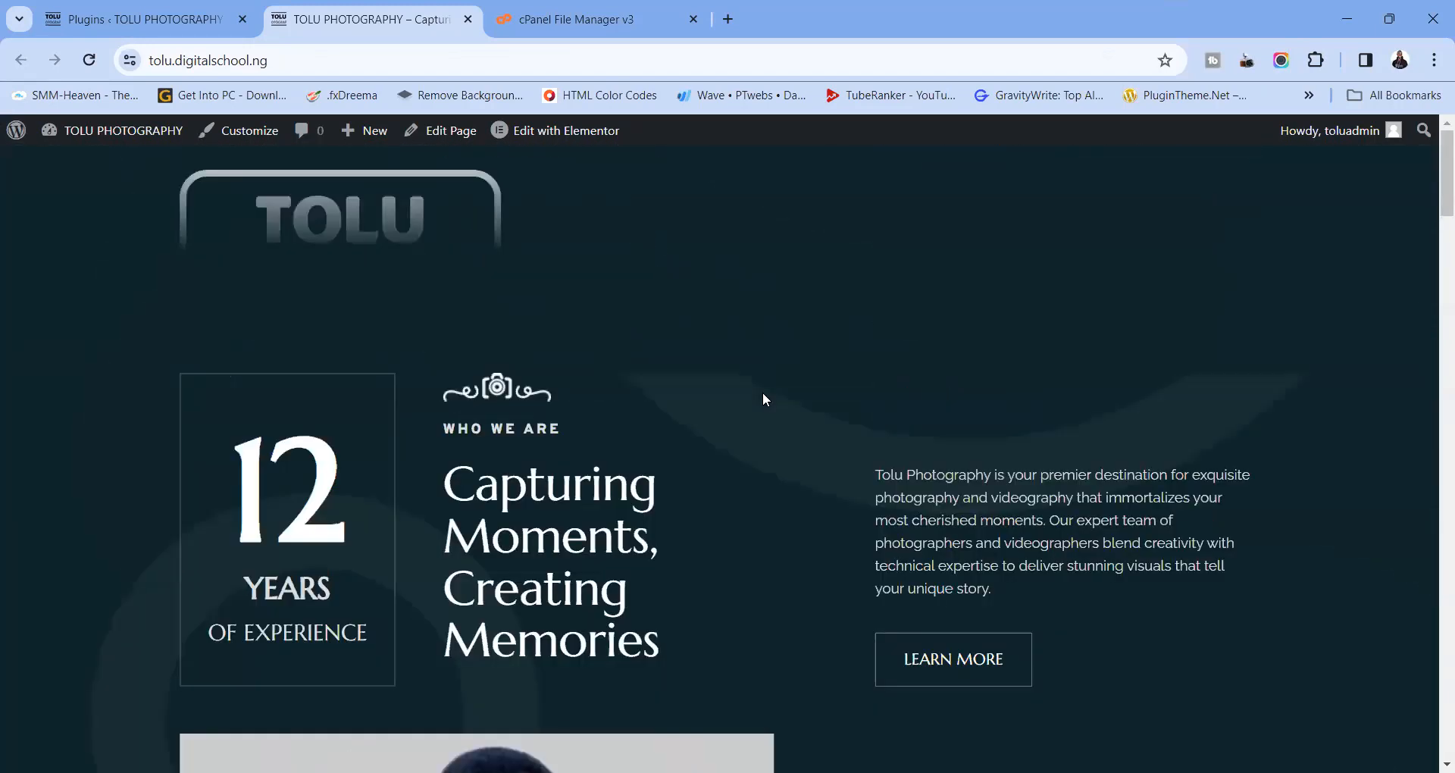
Restore the browser window and return to the cPanel File Manager tab
left_click(1393, 27)
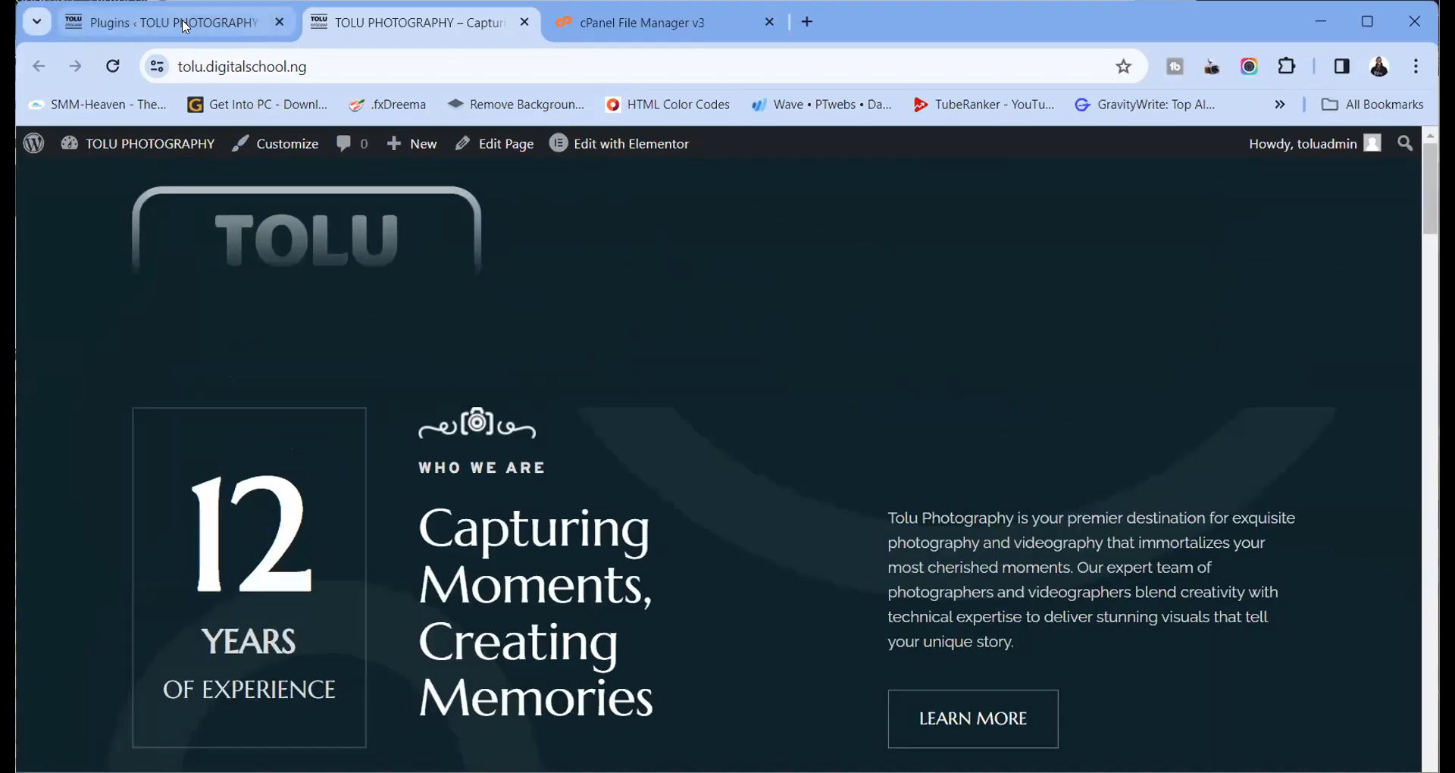
left_click(182, 23)
left_click(409, 23)
left_click(653, 30)
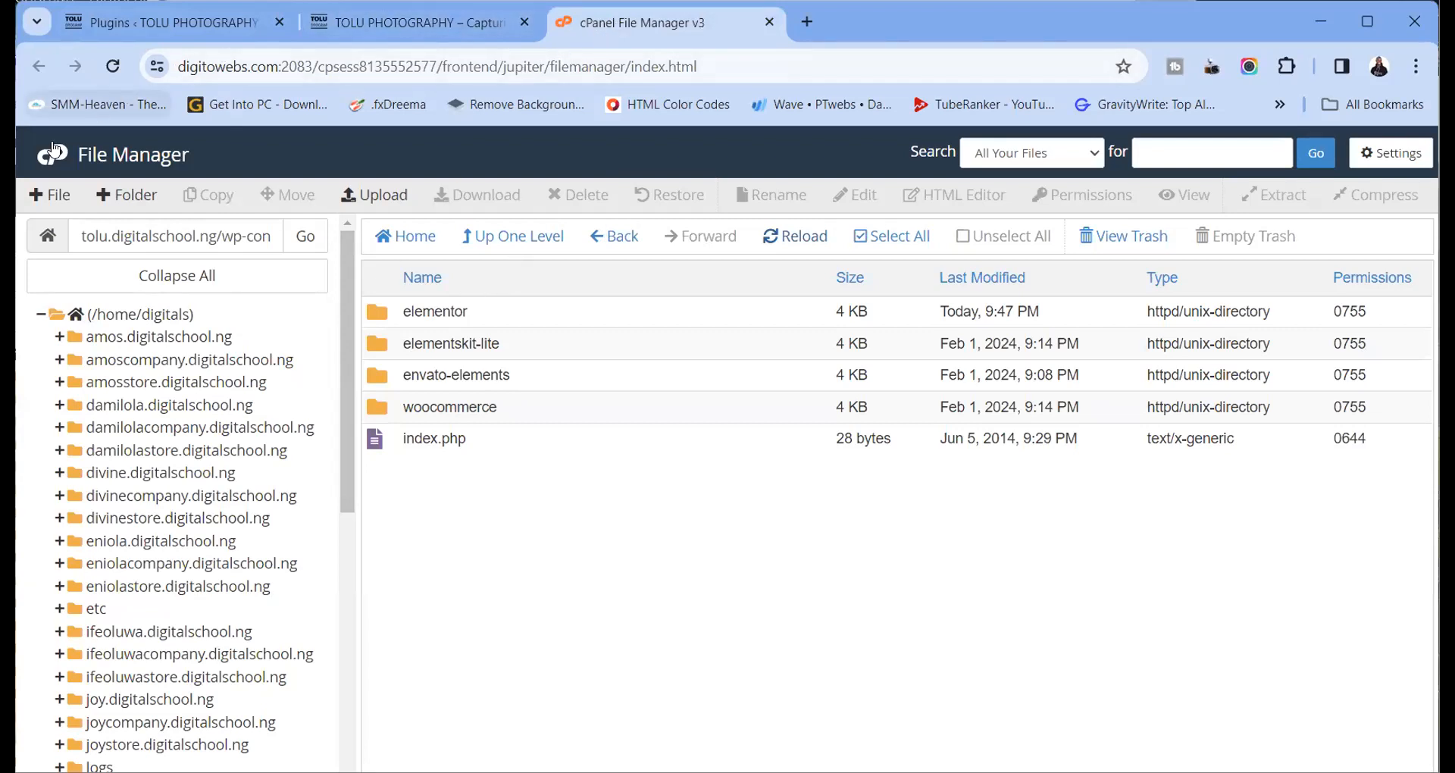
Open JetBackup 5 in a new tab from the cPanel Tools page
left_click(220, 158)
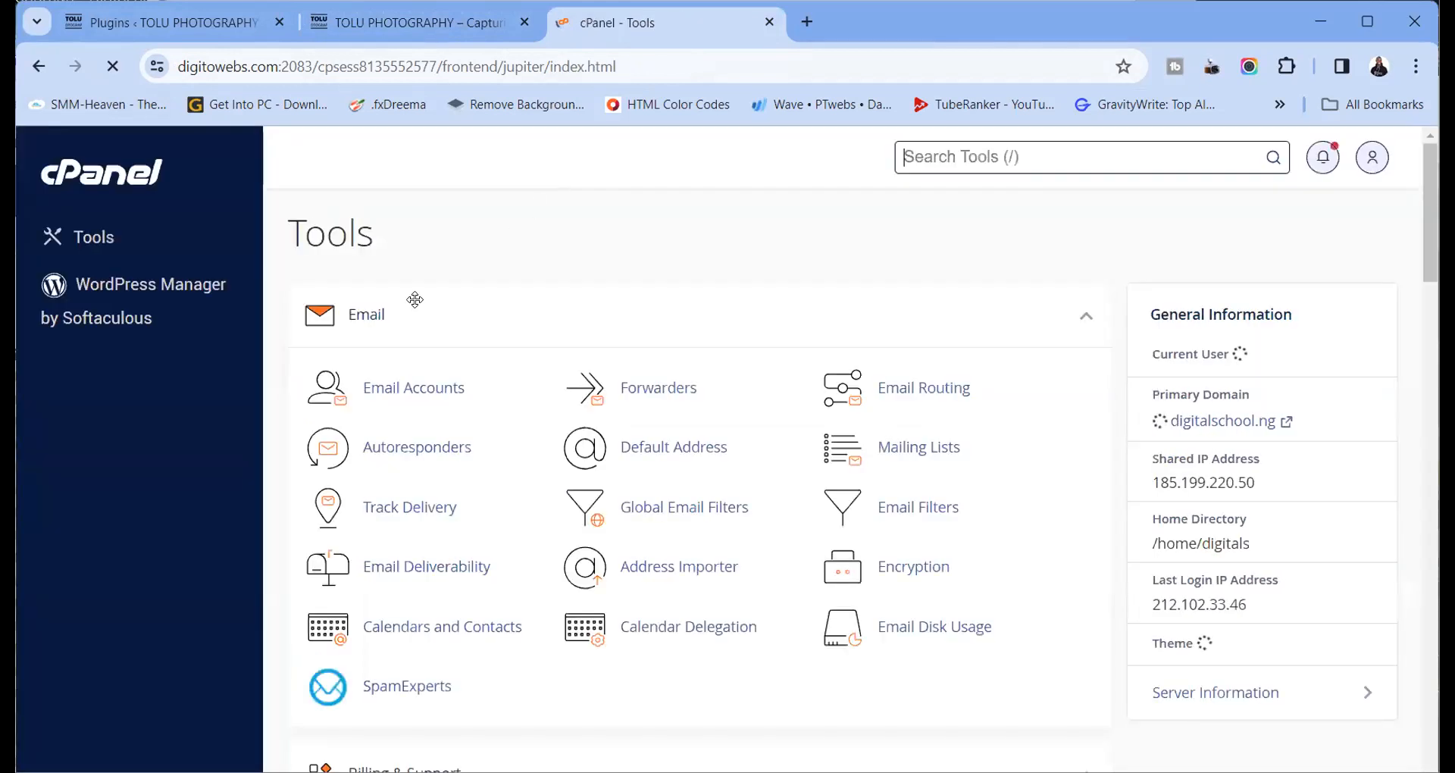
scroll(413, 426, "down", 10)
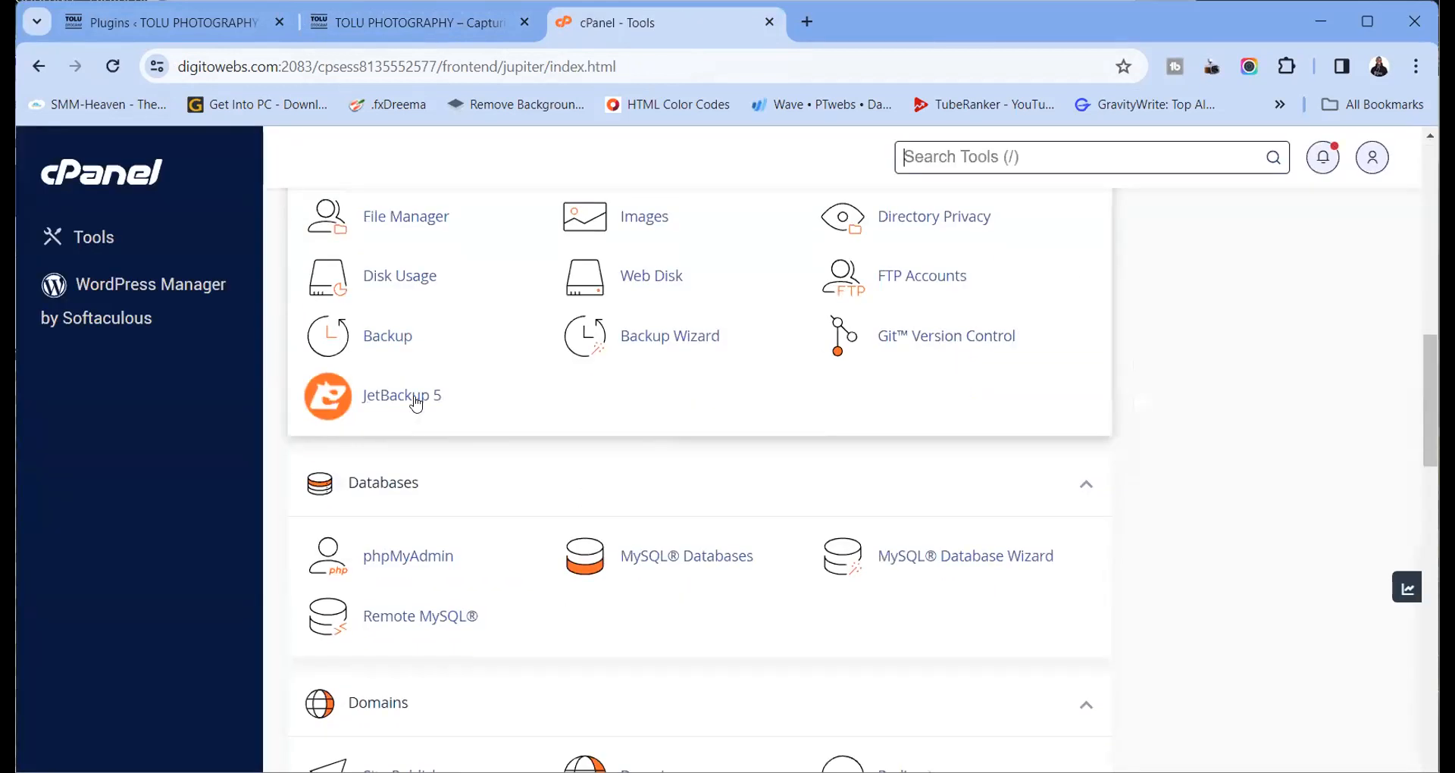
right_click(417, 395)
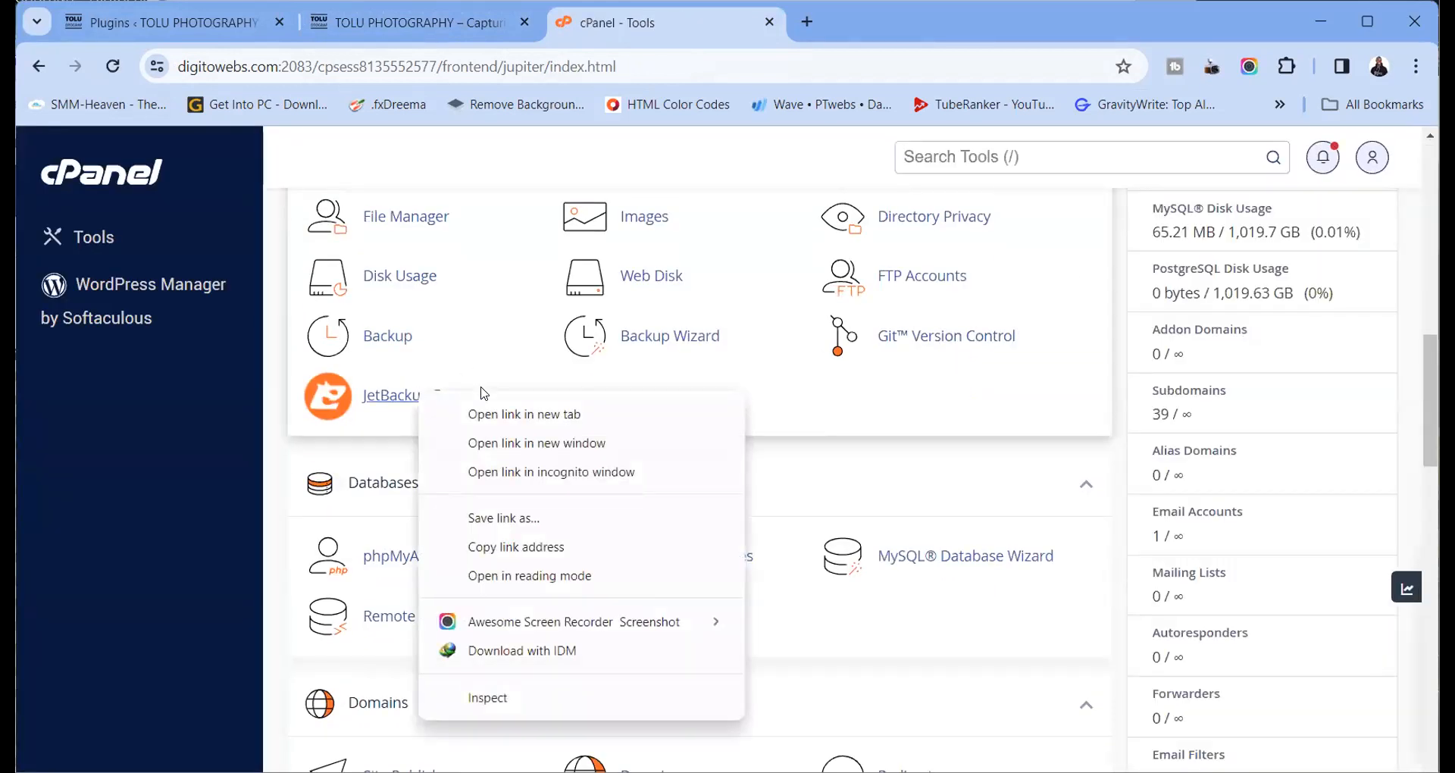
left_click(524, 414)
key("ctrl+Tab")
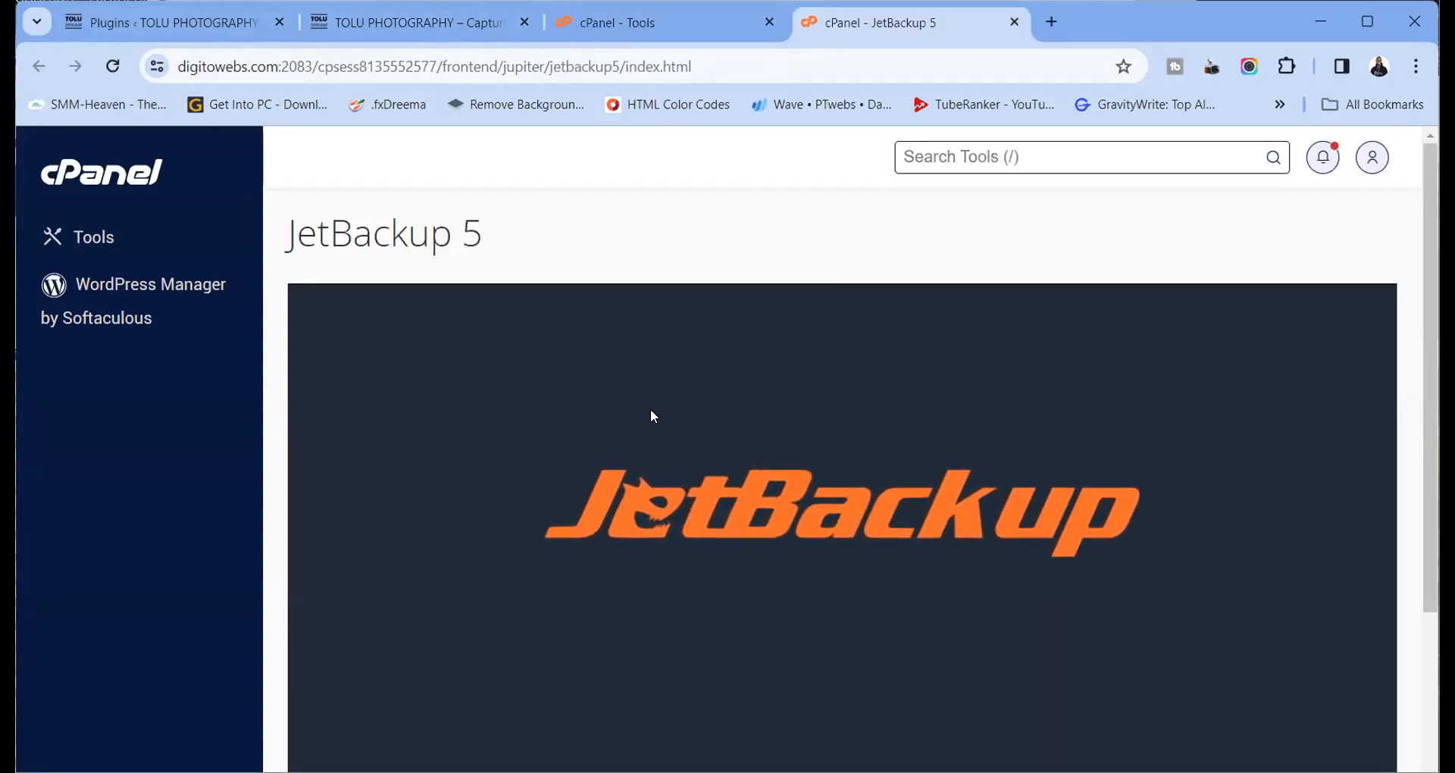
scroll(654, 411, "down", 4)
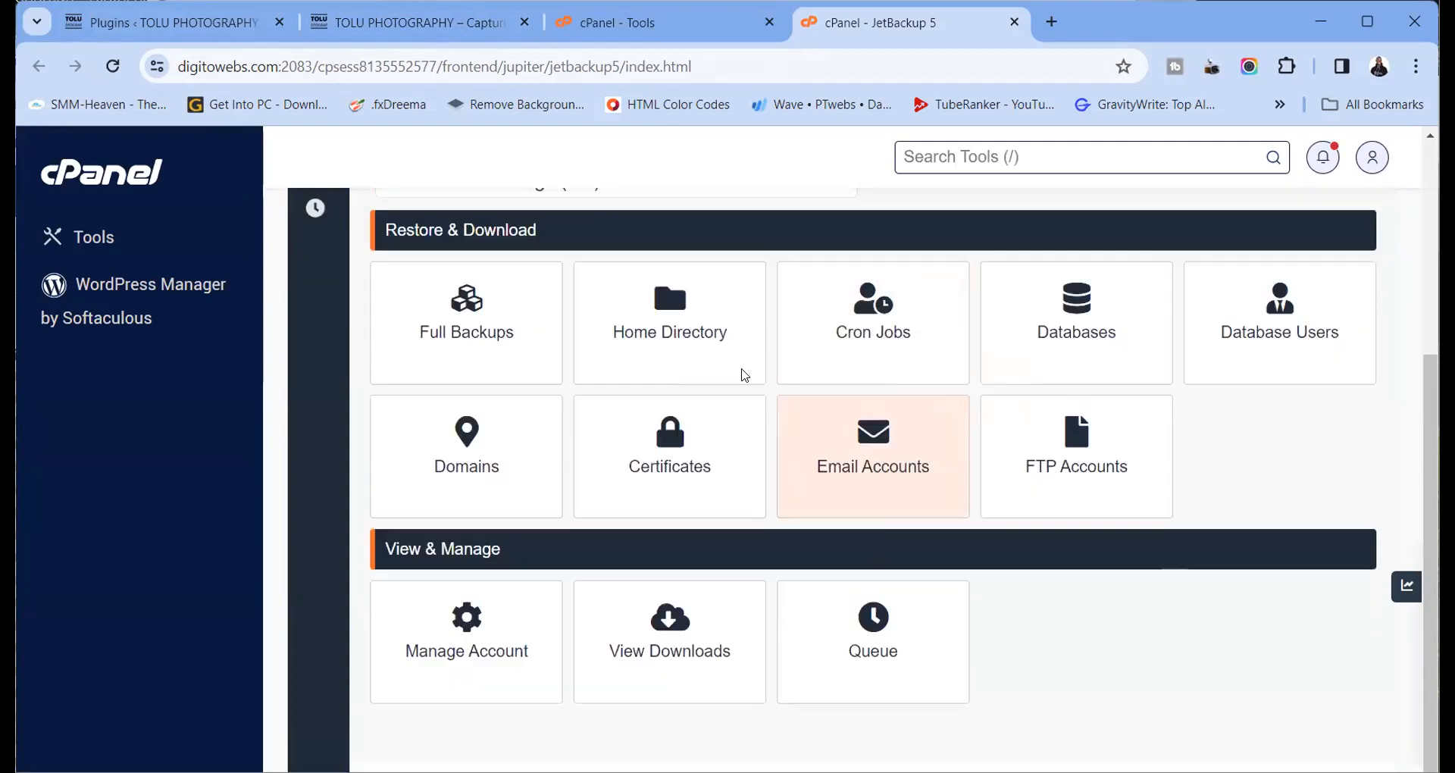
scroll(742, 379, "up", 5)
Open Full Backups and select the 6 Feb 2024 11:51 PM backup
left_click(530, 652)
scroll(693, 567, "down", 3)
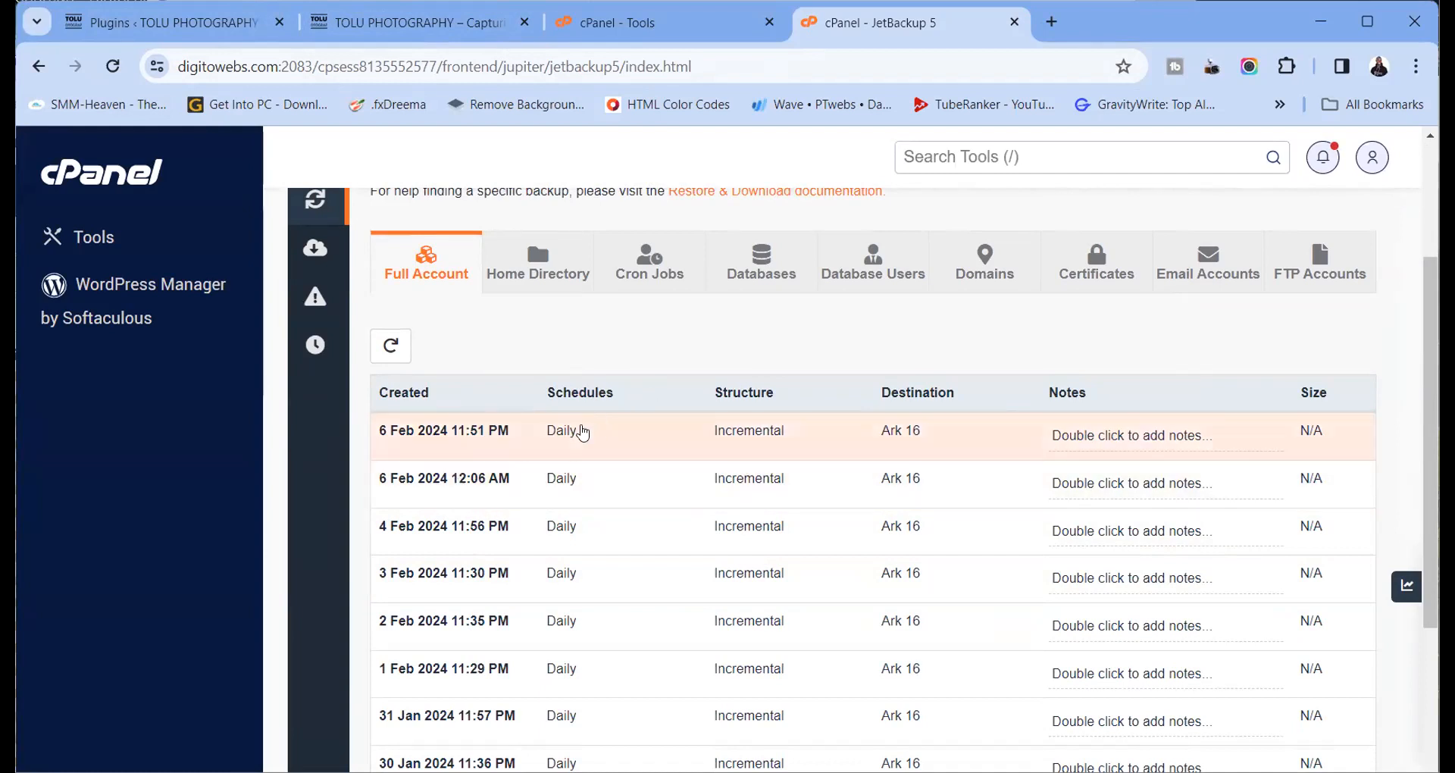
left_click(591, 435)
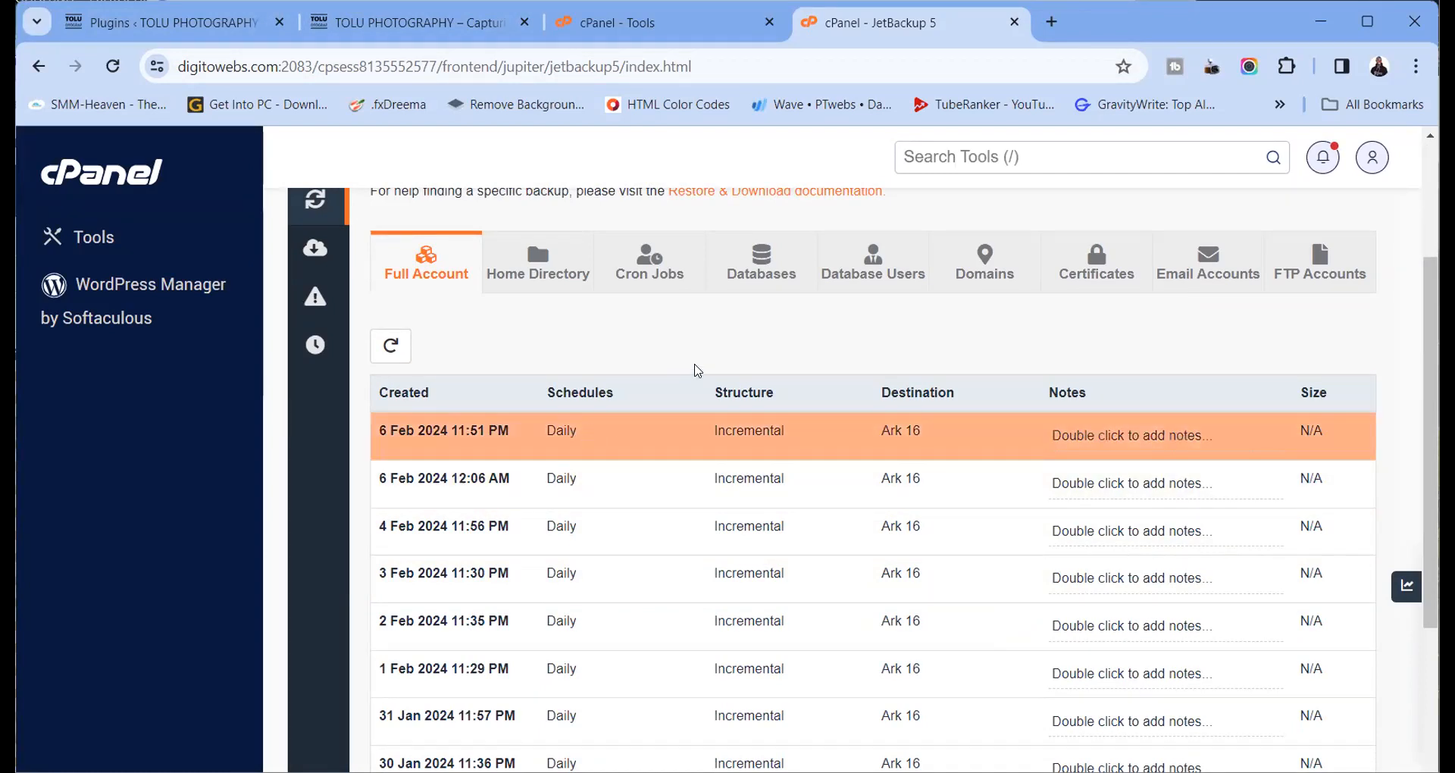
scroll(714, 349, "down", 5)
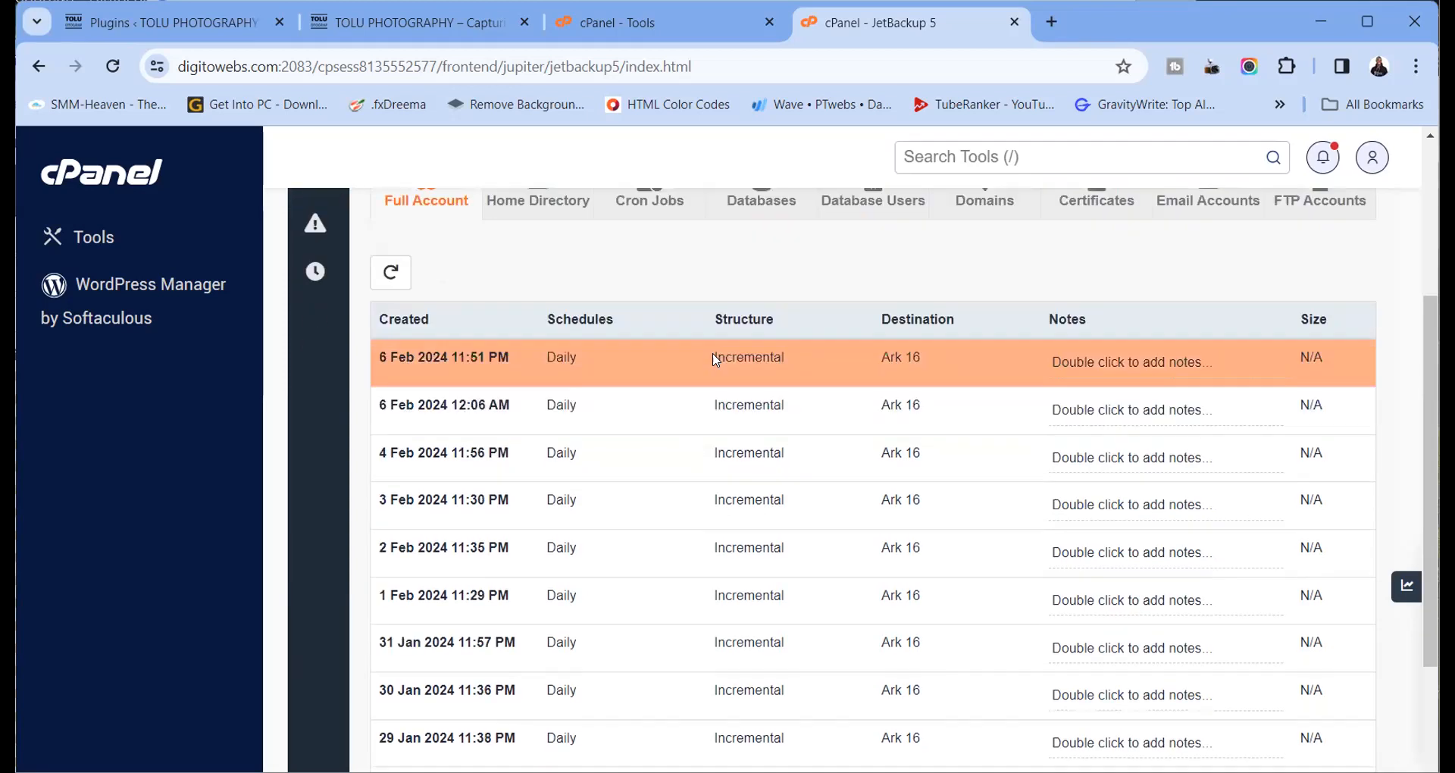
scroll(665, 454, "up", 6)
scroll(601, 455, "down", 3)
scroll(608, 472, "down", 2)
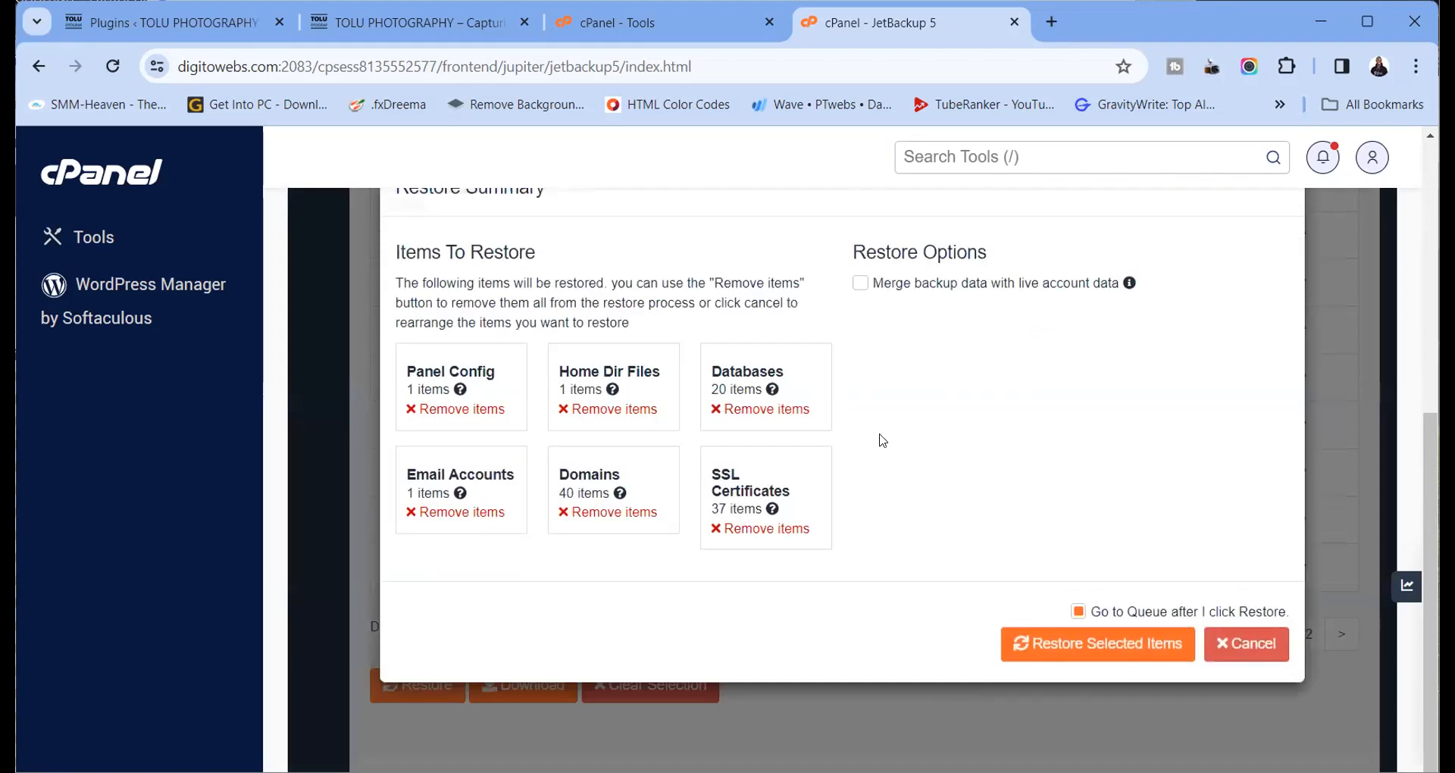
scroll(879, 444, "up", 1)
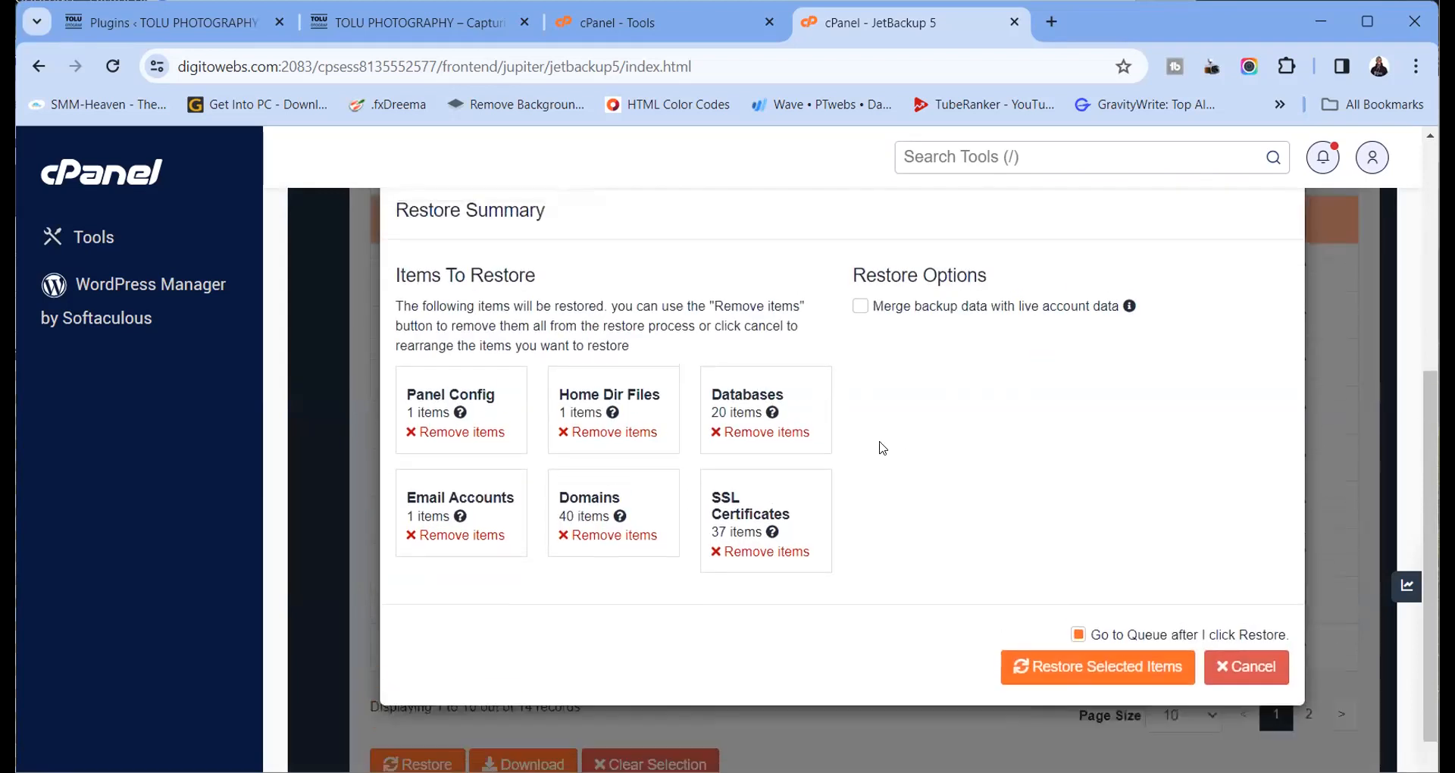
scroll(883, 447, "down", 1)
scroll(882, 448, "up", 1)
scroll(881, 447, "down", 1)
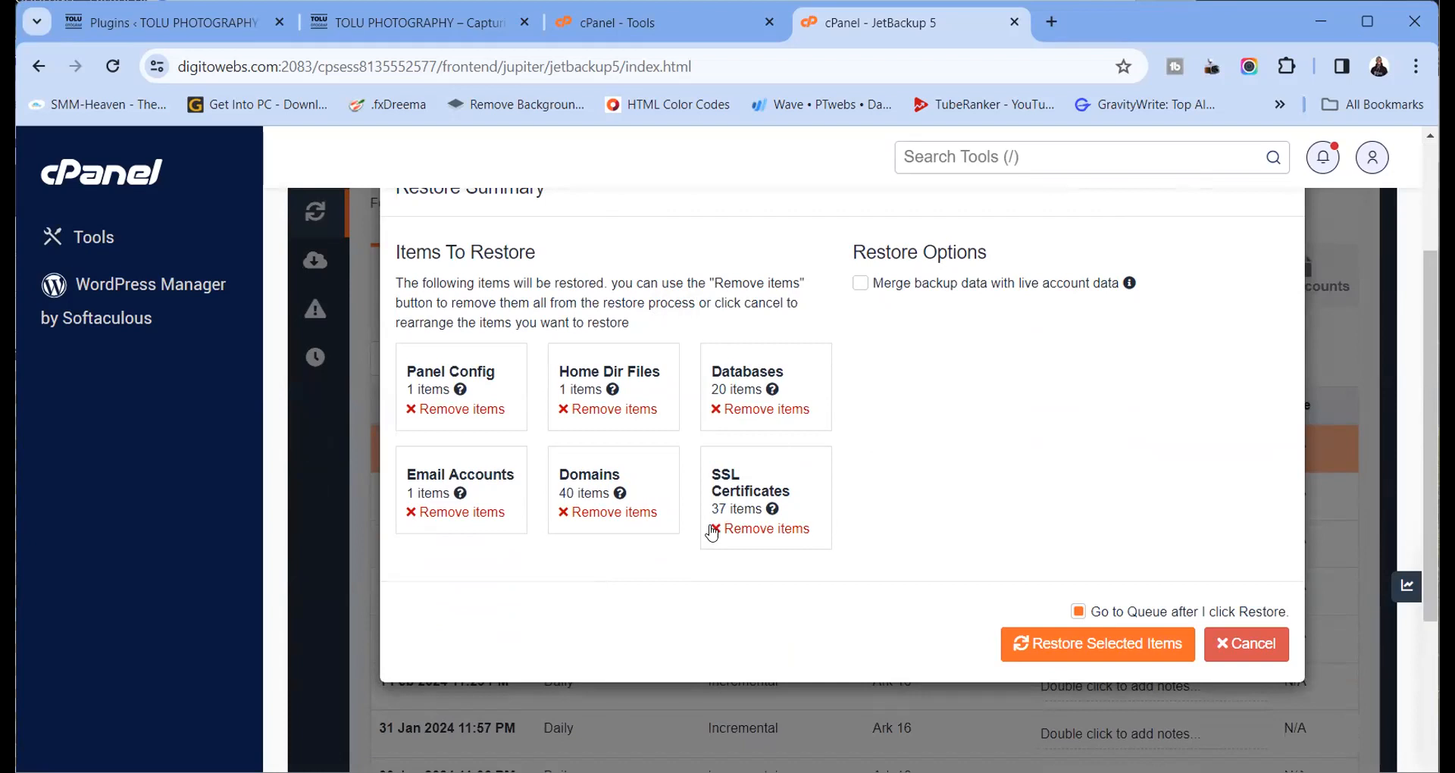
Reselect the 6 Feb 2024 11:51 PM full-account backup and start restoring it
mouse_move(621, 494)
scroll(1263, 392, "up", 2)
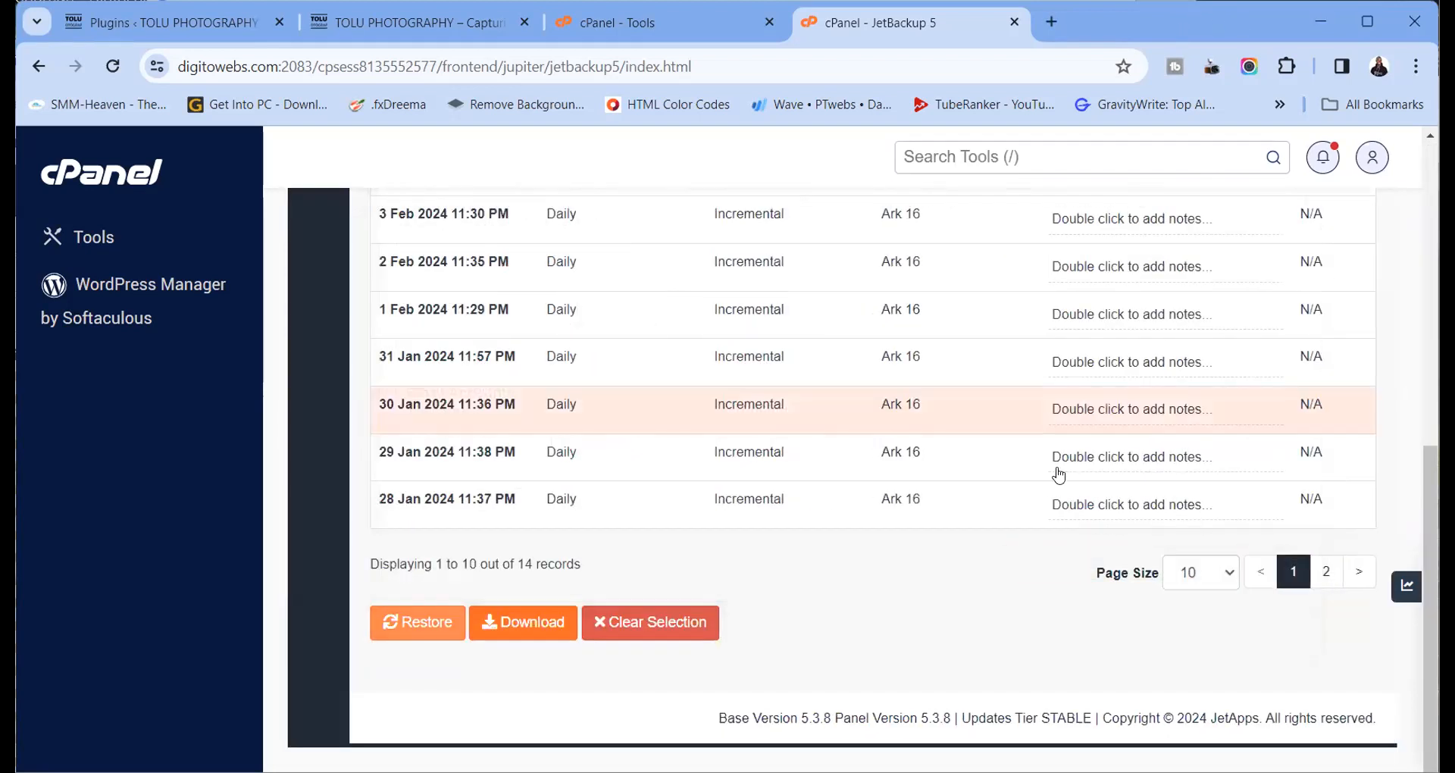
scroll(937, 465, "up", 1)
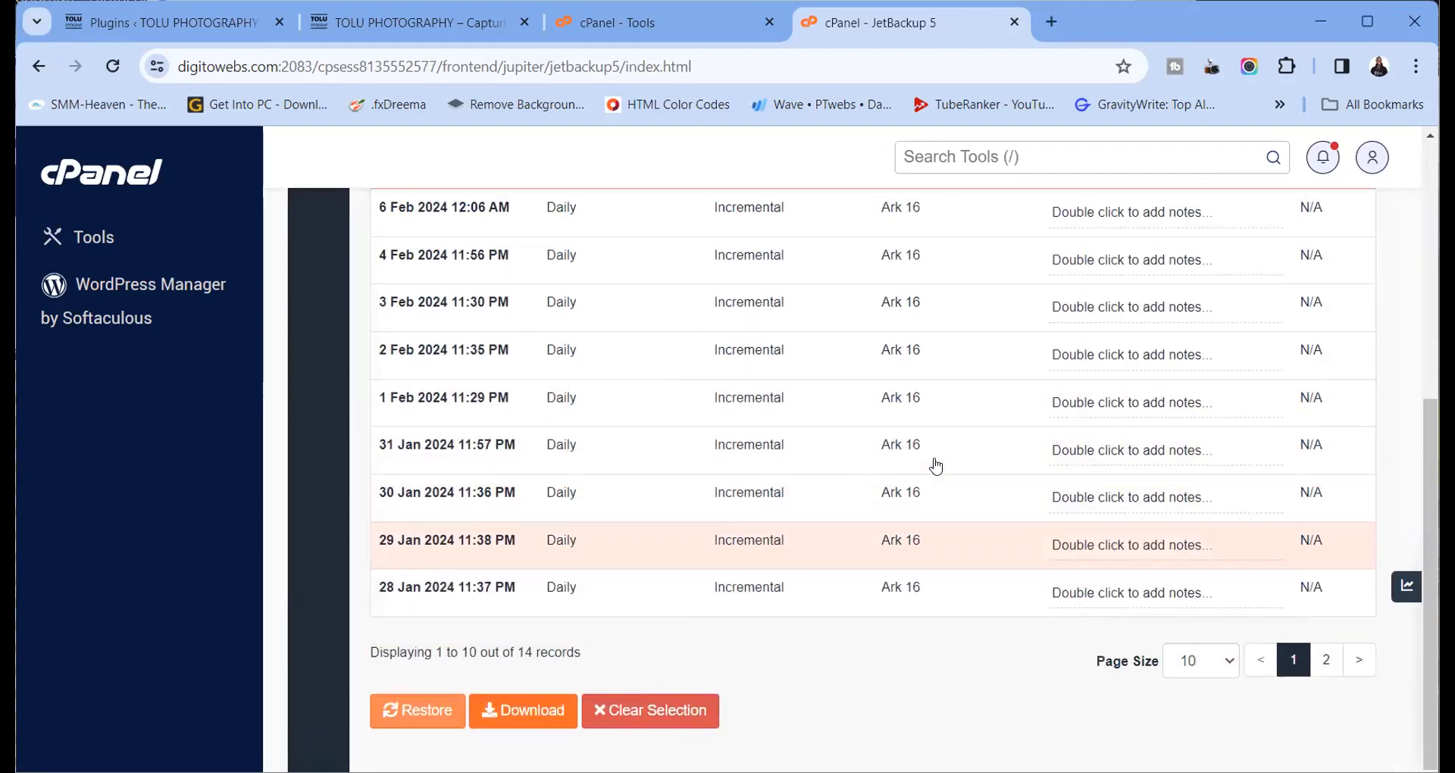
scroll(936, 466, "up", 3)
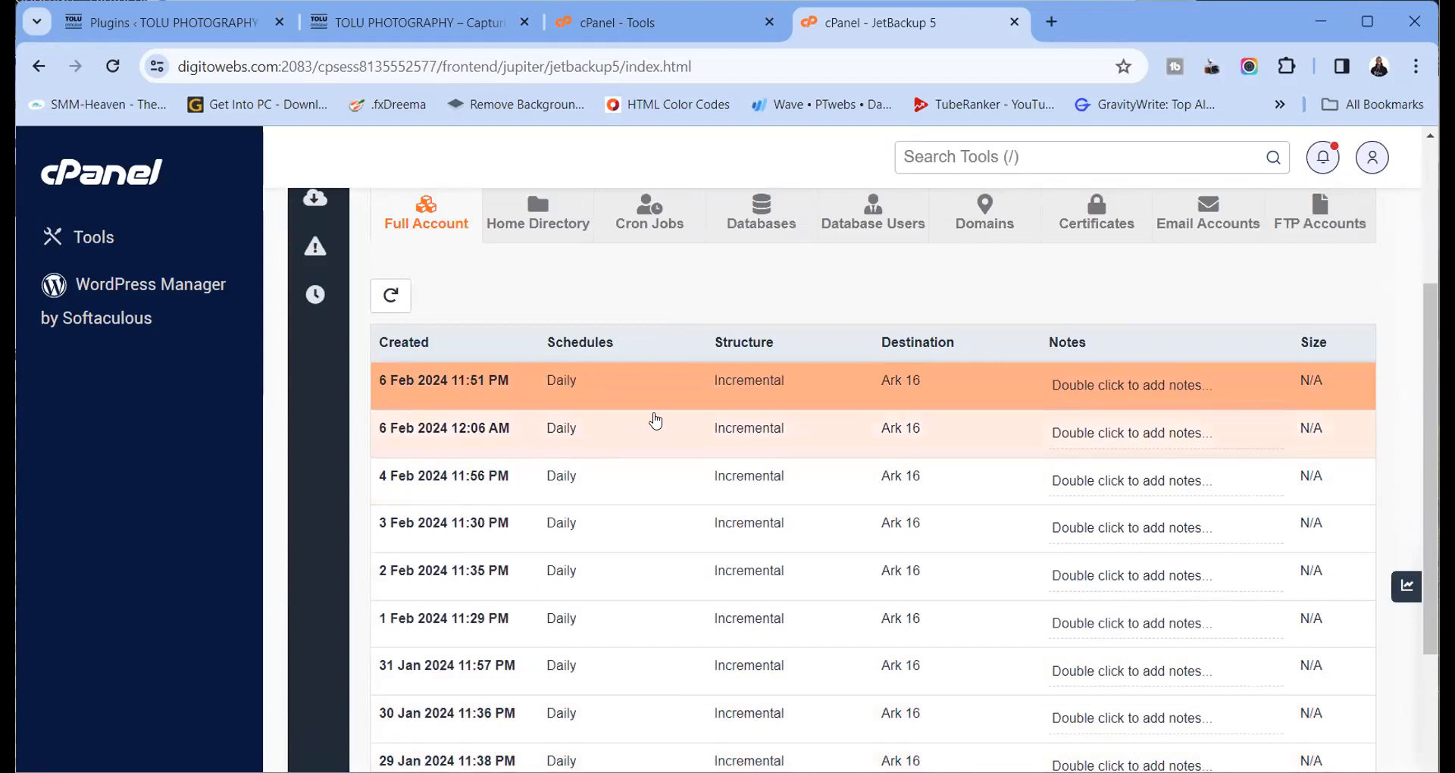
scroll(655, 421, "down", 4)
scroll(652, 417, "up", 5)
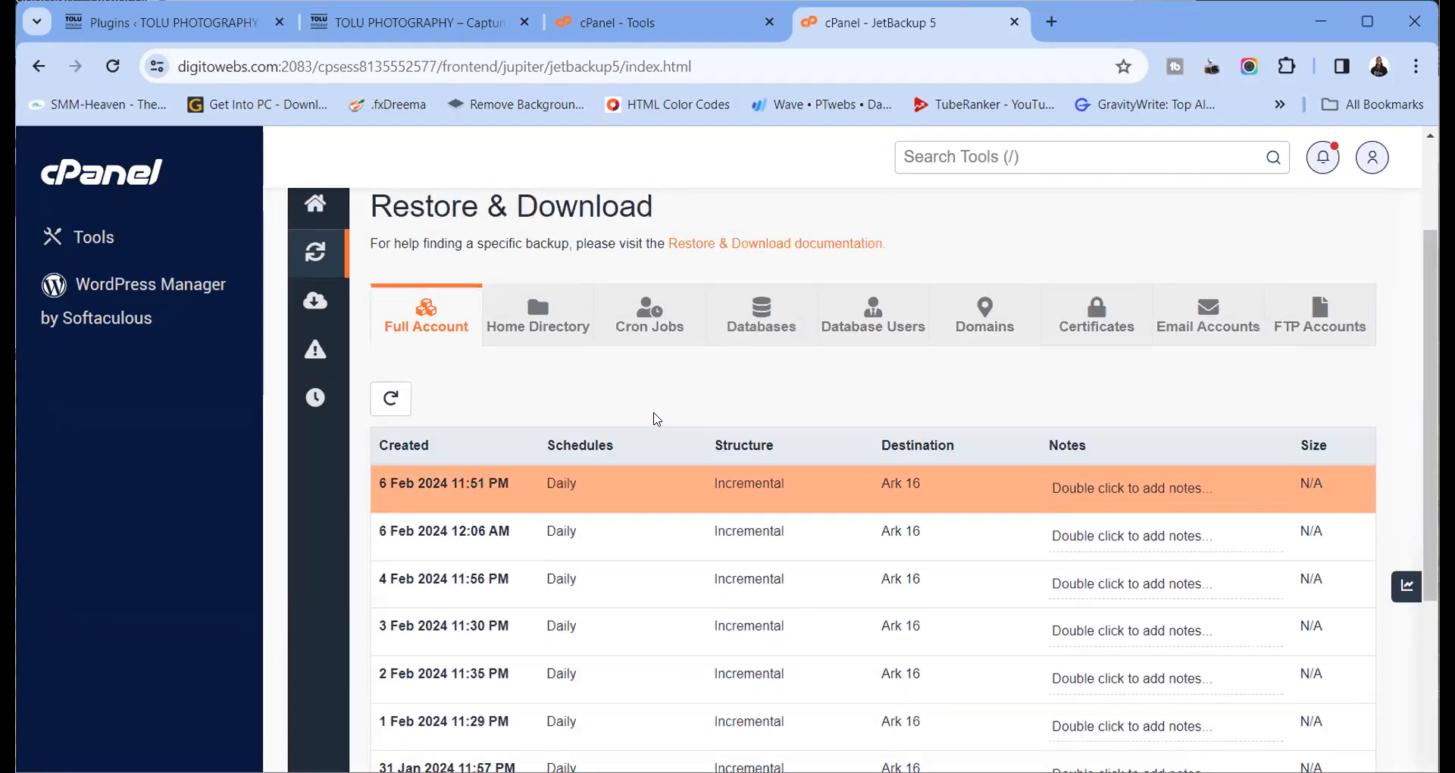
scroll(658, 418, "down", 3)
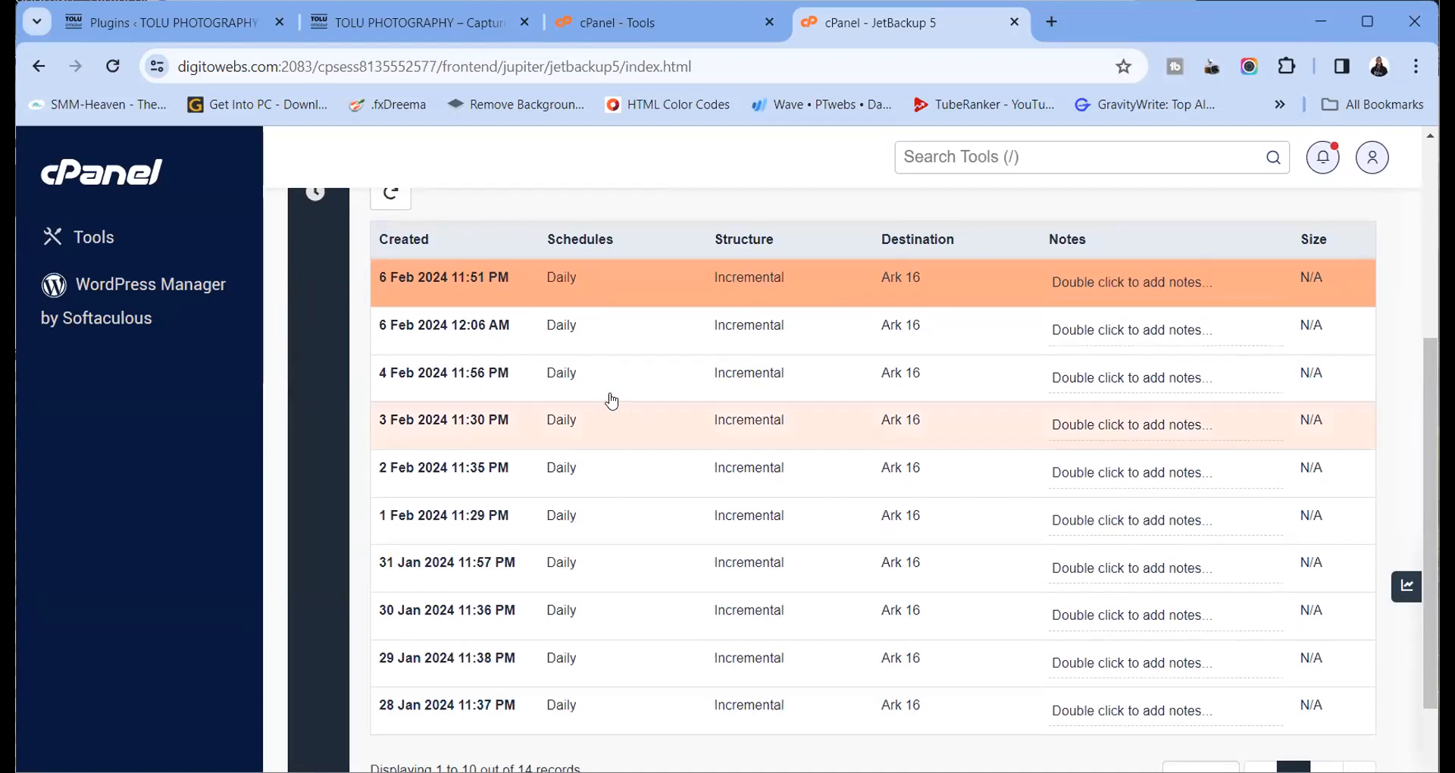
left_click(410, 281)
left_click(428, 300)
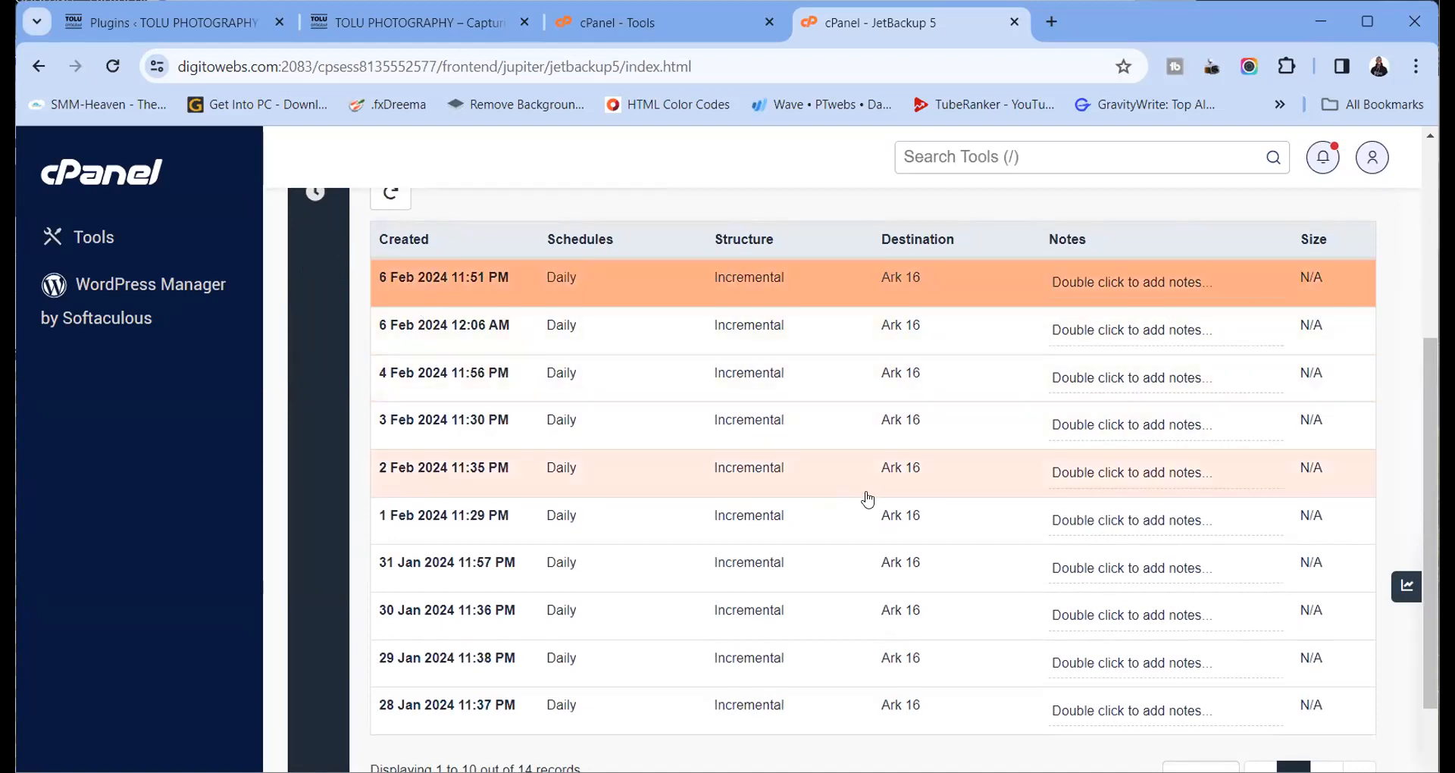
scroll(868, 500, "down", 3)
left_click(425, 619)
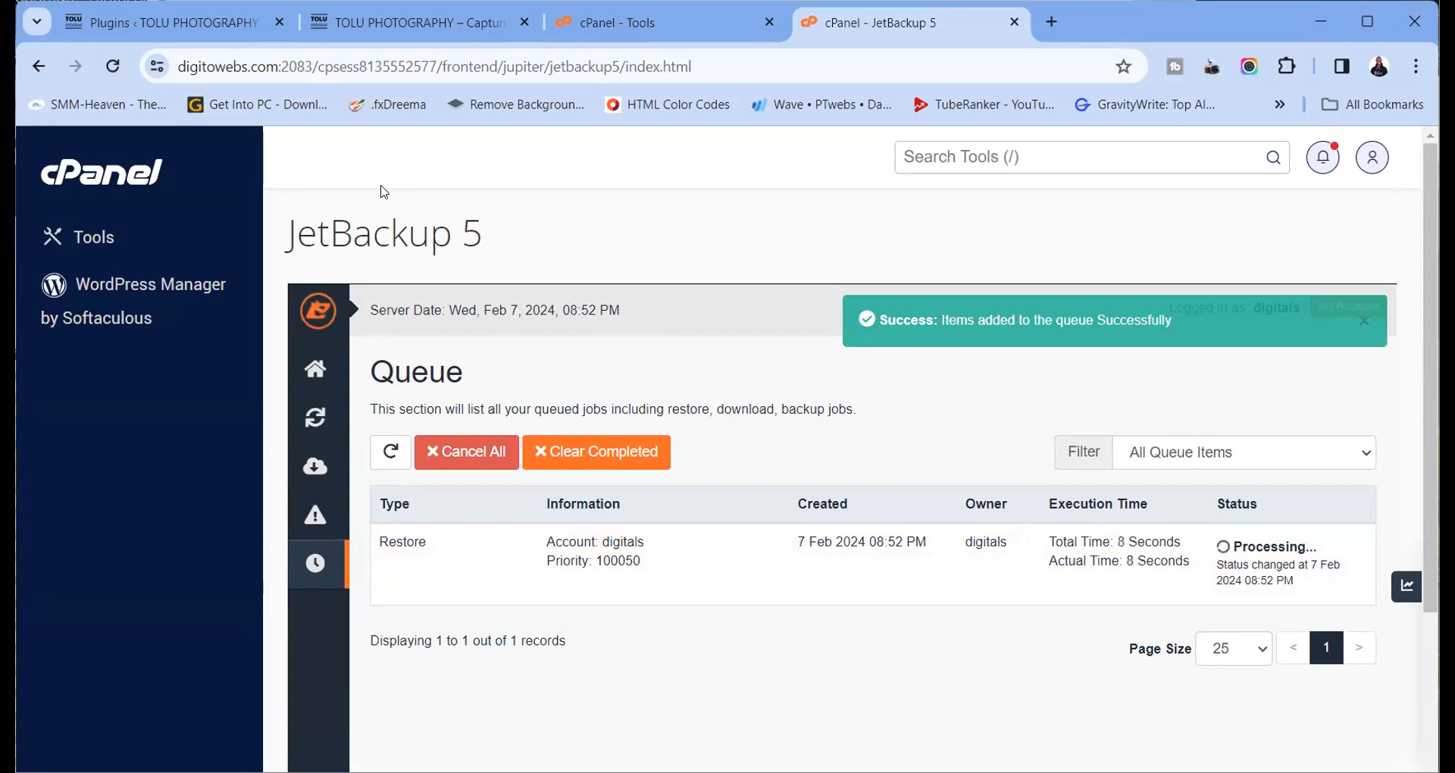
Open File Manager at tolu.digitalschool.ng/wp-content/plugins
left_click(395, 38)
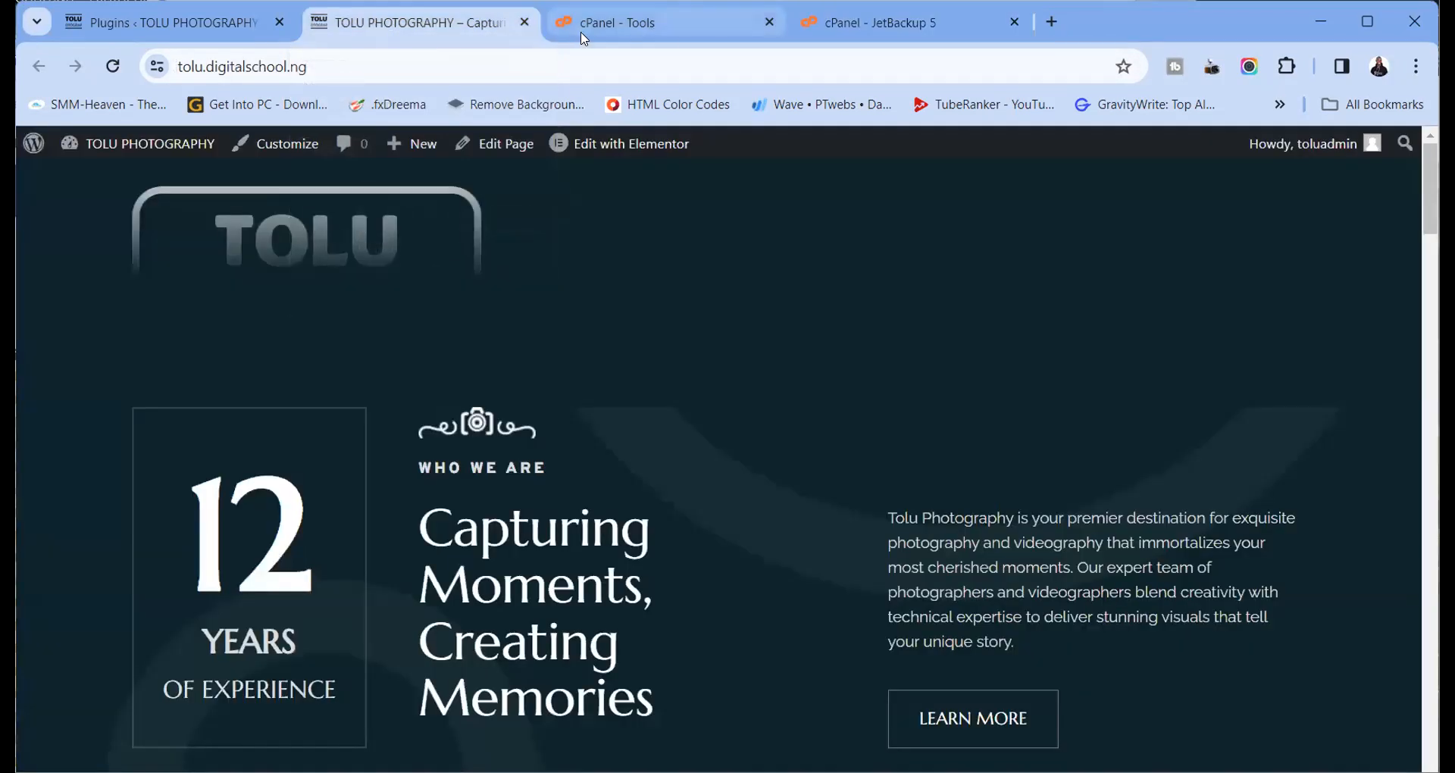
left_click(607, 28)
left_click(454, 211)
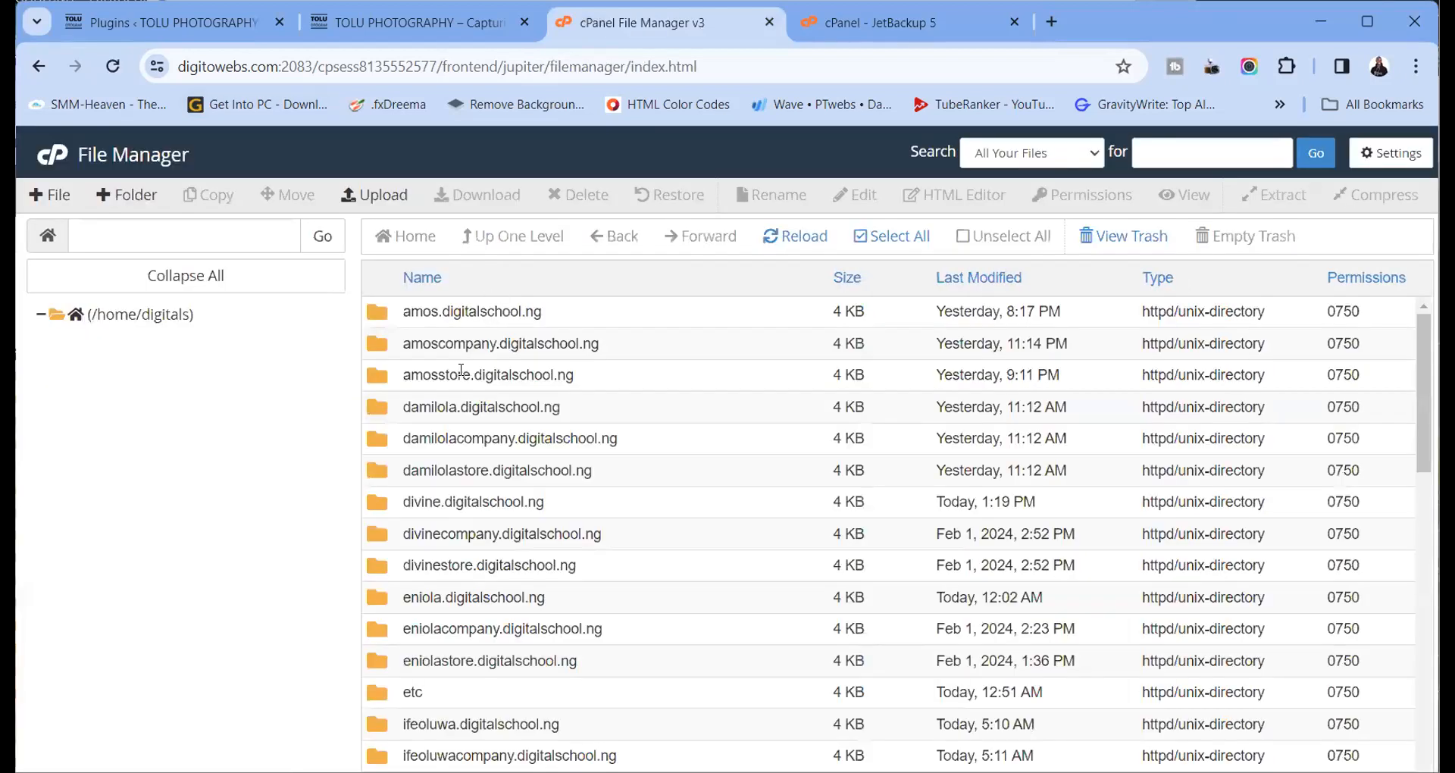
scroll(434, 520, "down", 15)
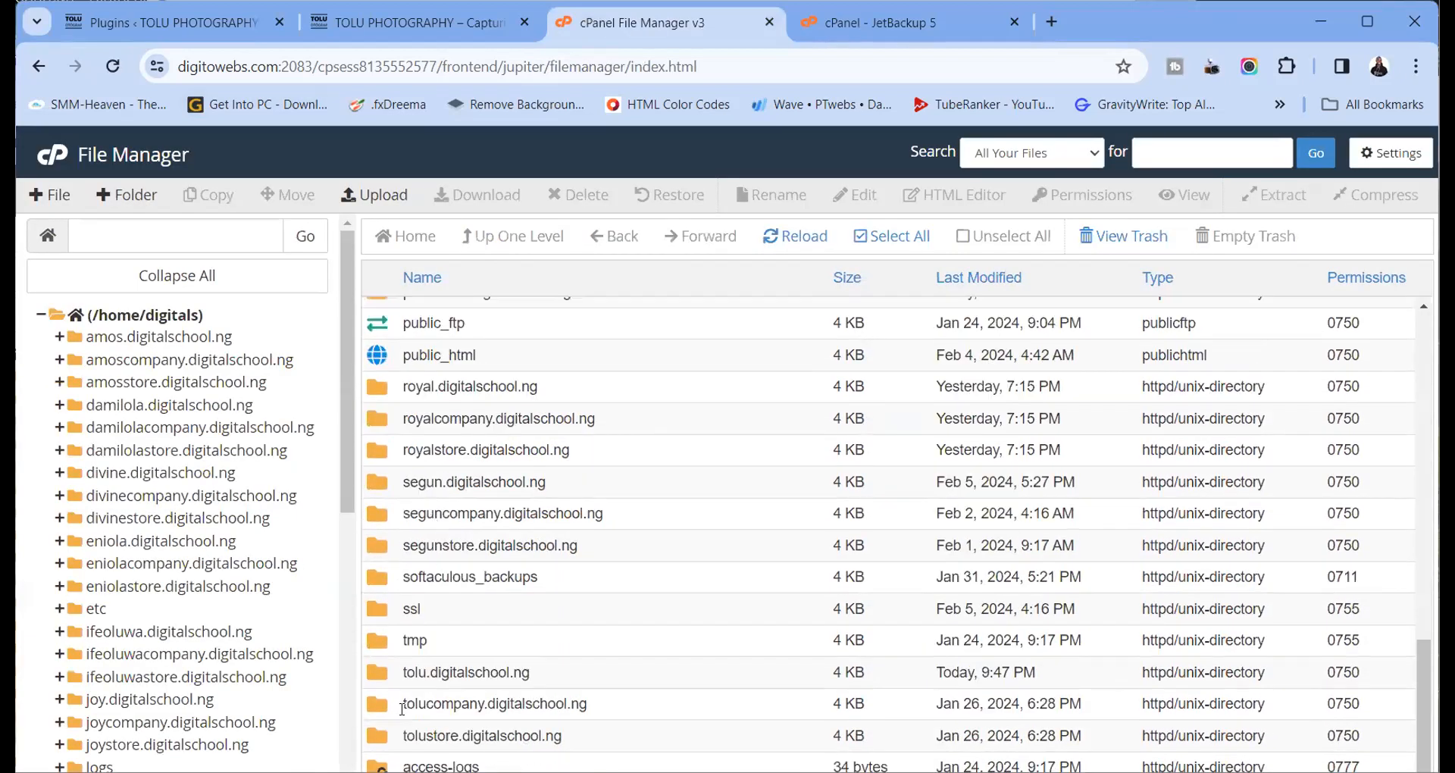
double_click(376, 677)
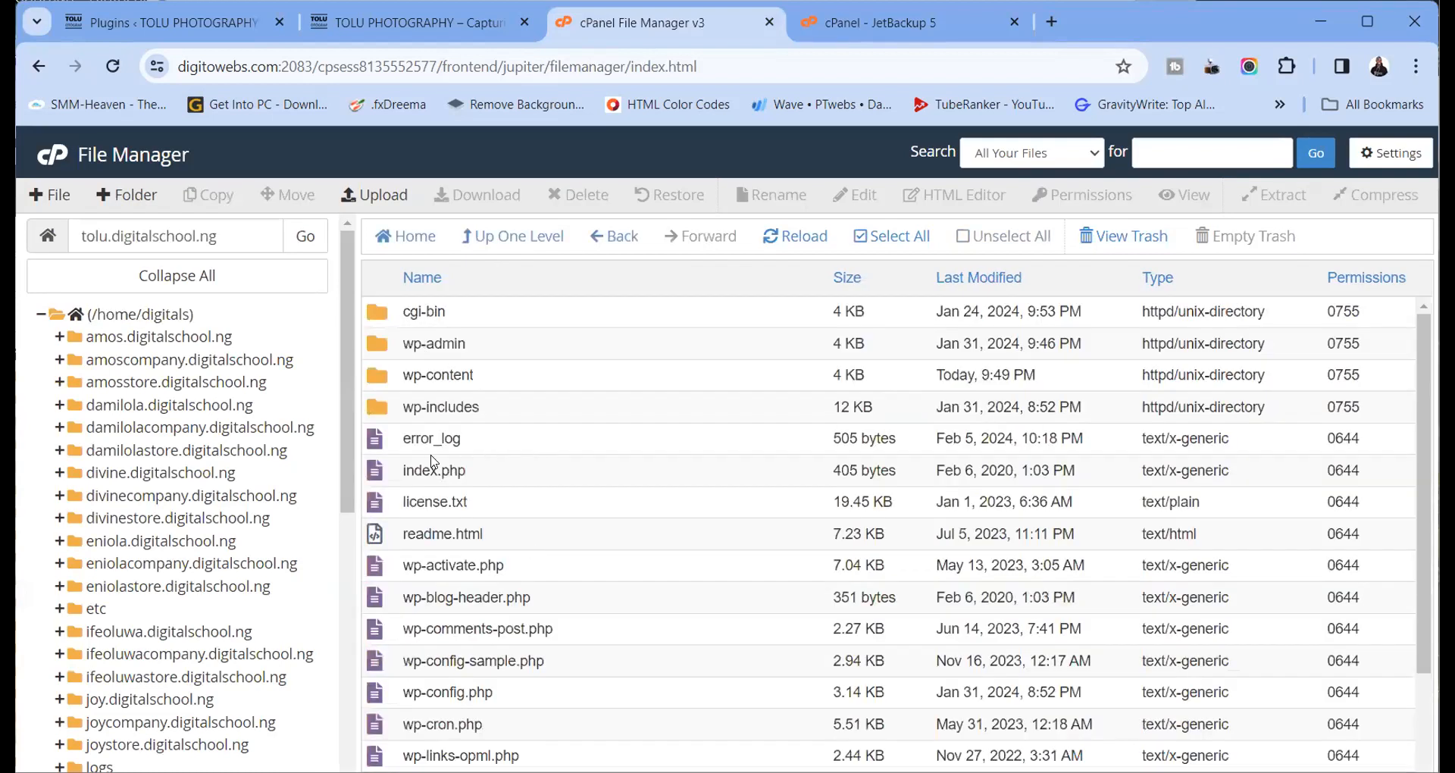
double_click(382, 381)
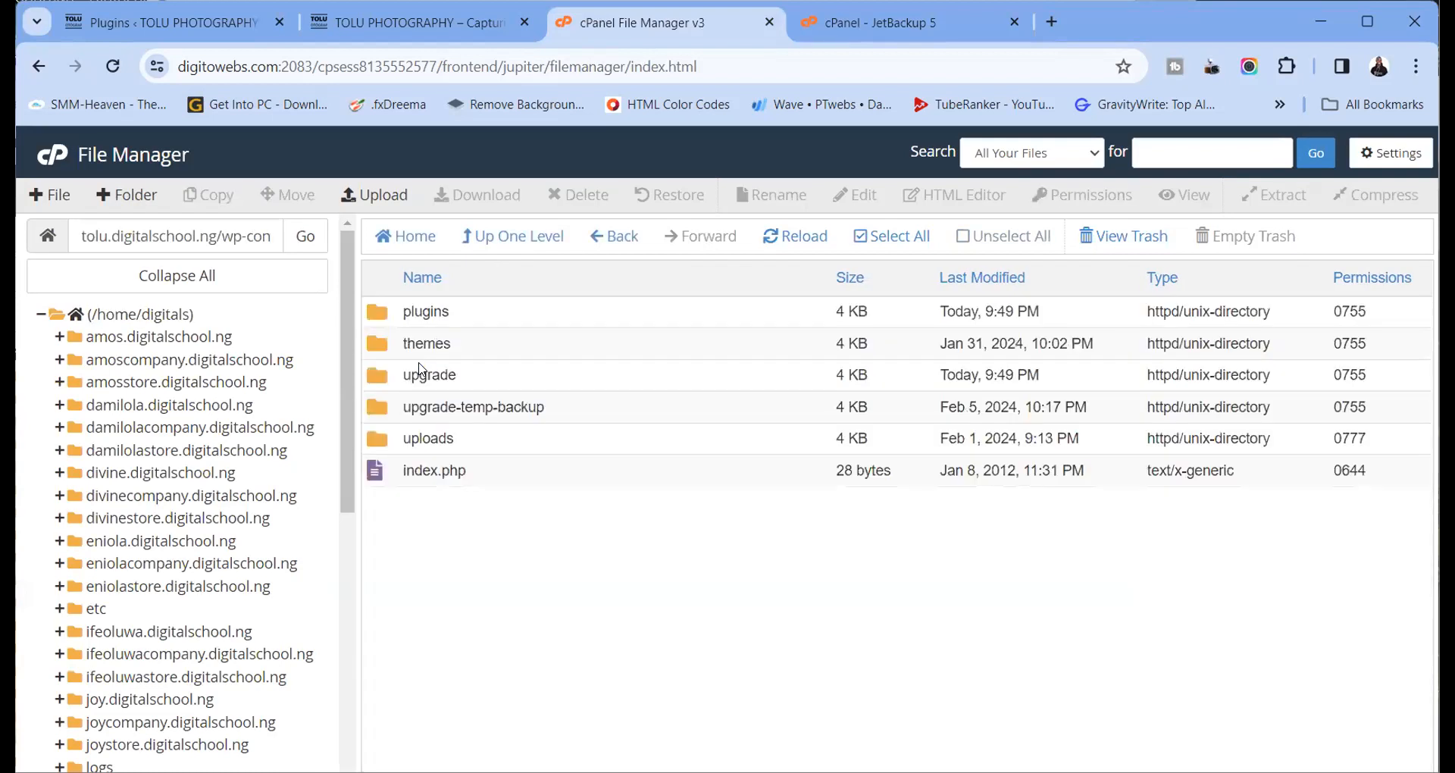
left_click(377, 320)
double_click(377, 320)
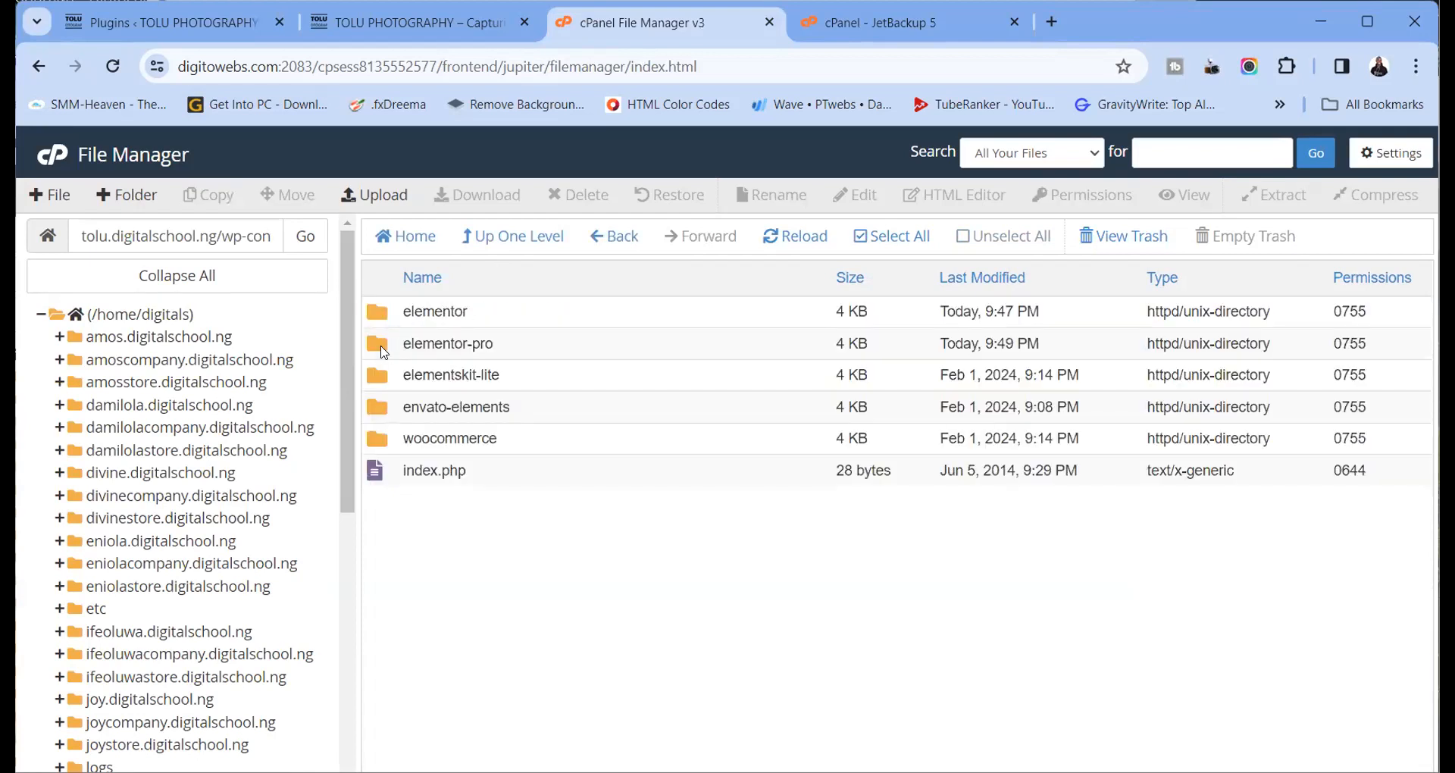
Reload the live site homepage and check the restore job's progress in JetBackup
left_click(501, 24)
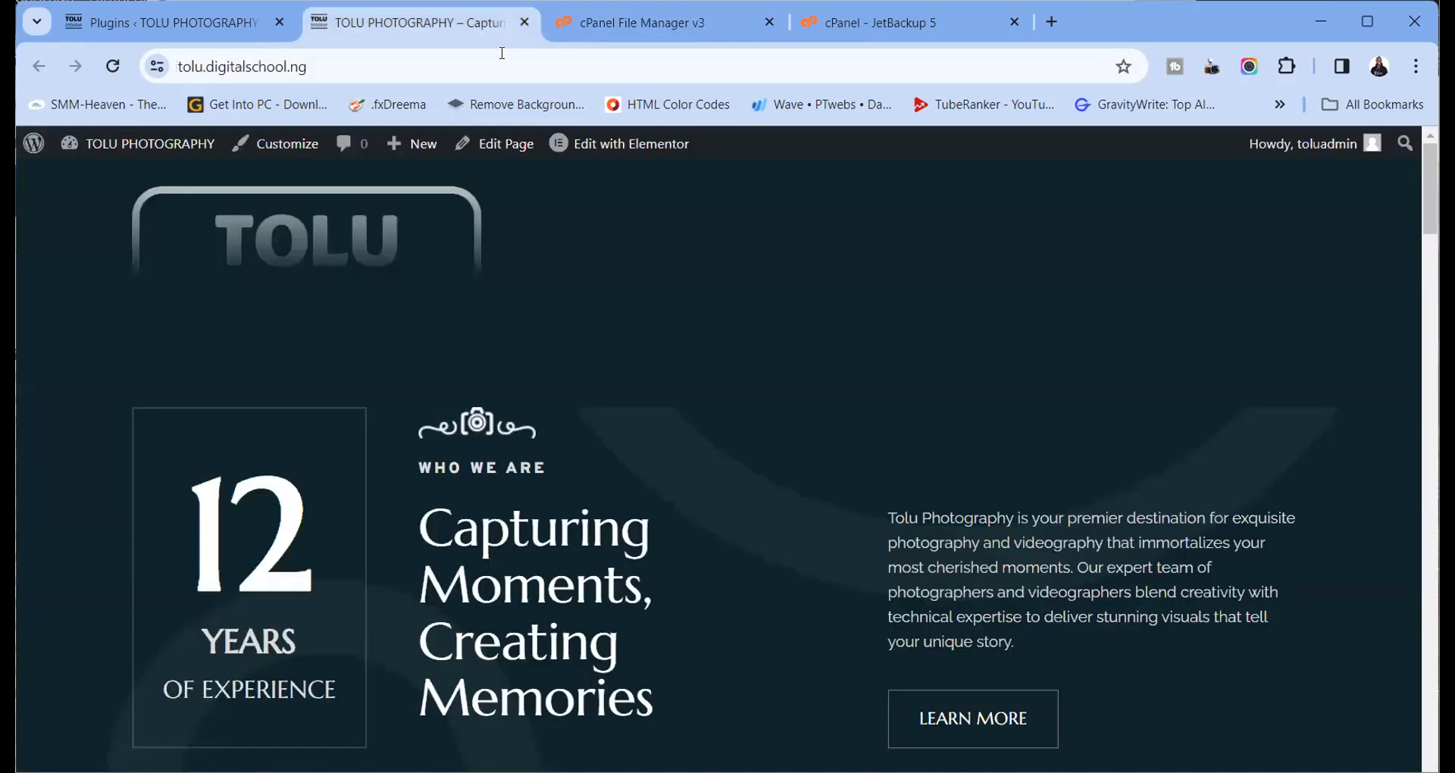
left_click(112, 65)
left_click(655, 24)
left_click(875, 29)
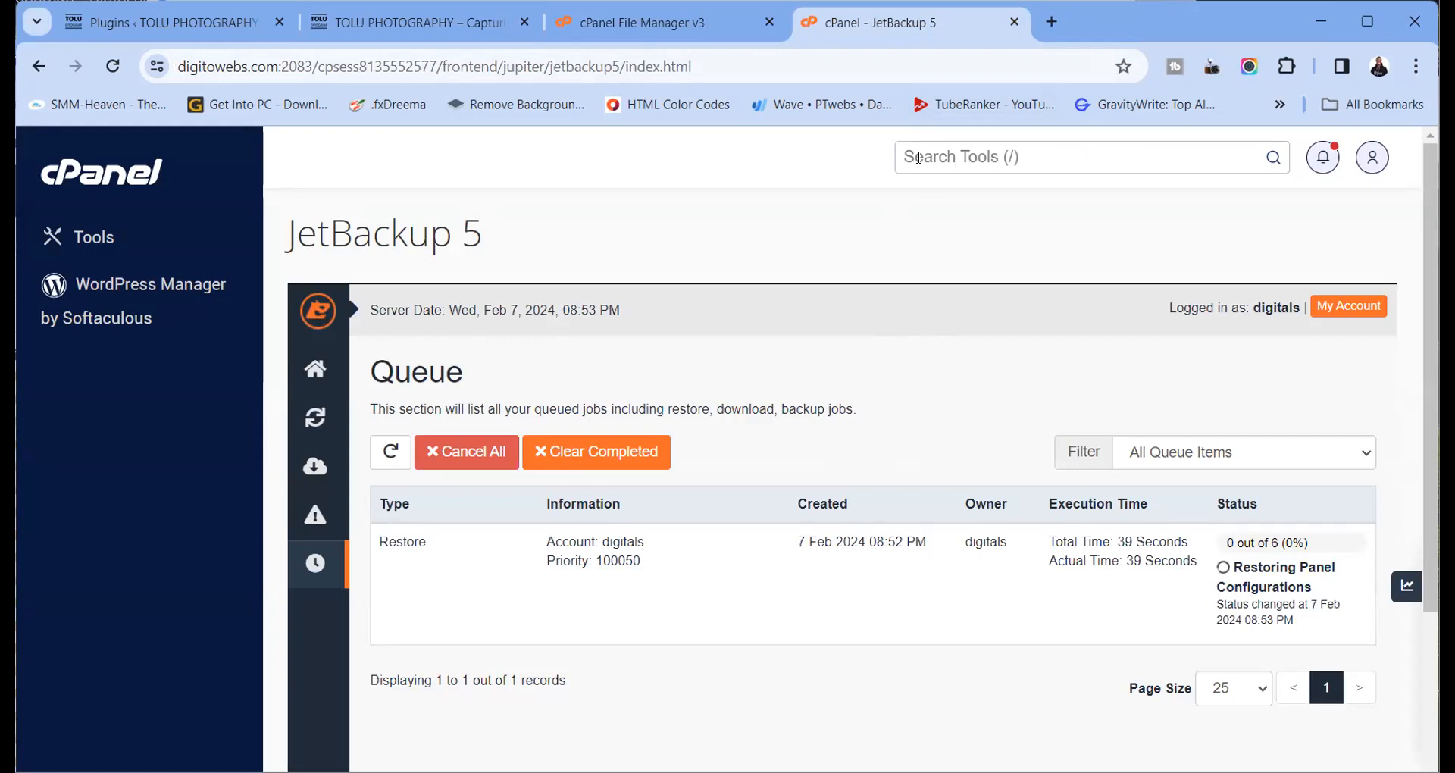
Glance at the installed plugins page and reload the live site homepage
left_click(664, 23)
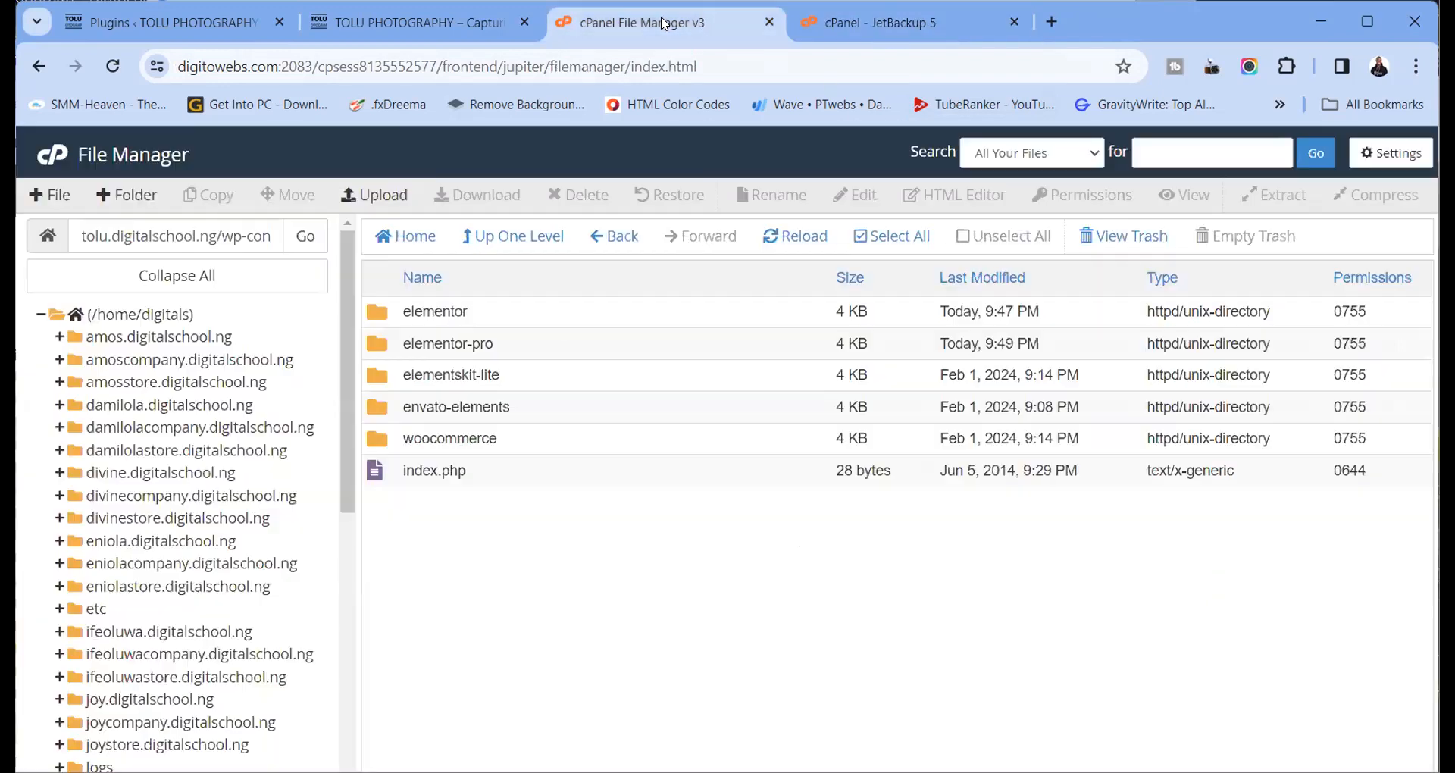
left_click(394, 23)
left_click(209, 28)
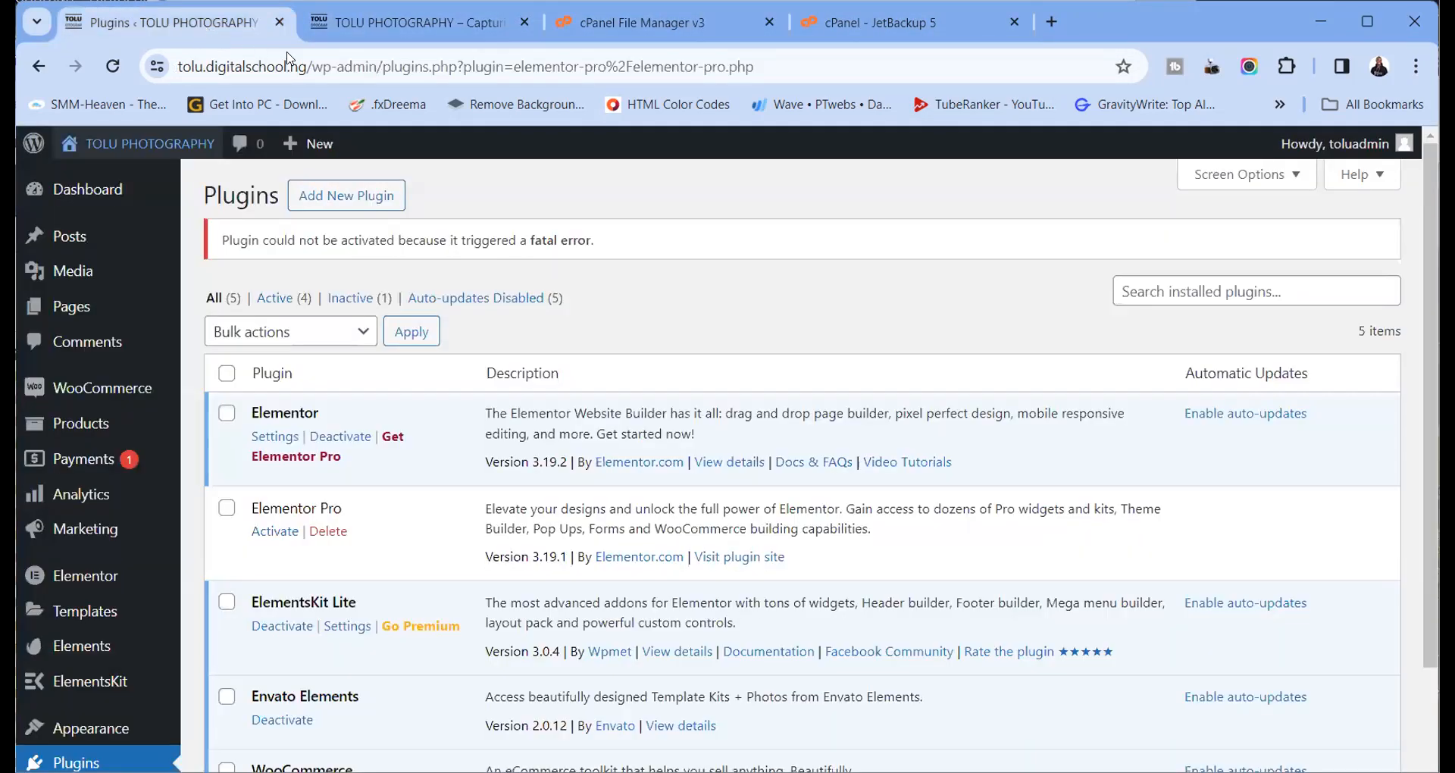
left_click(400, 30)
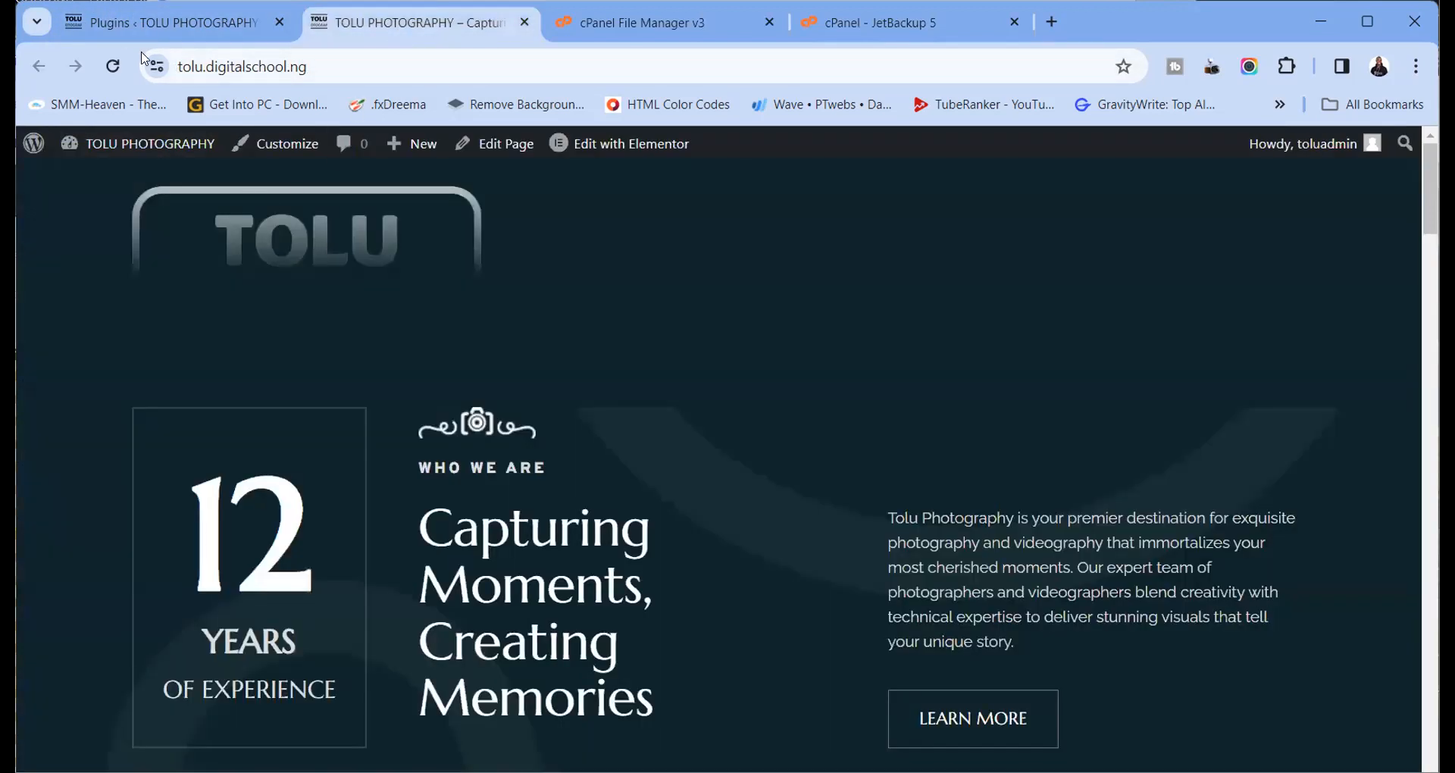
left_click(113, 66)
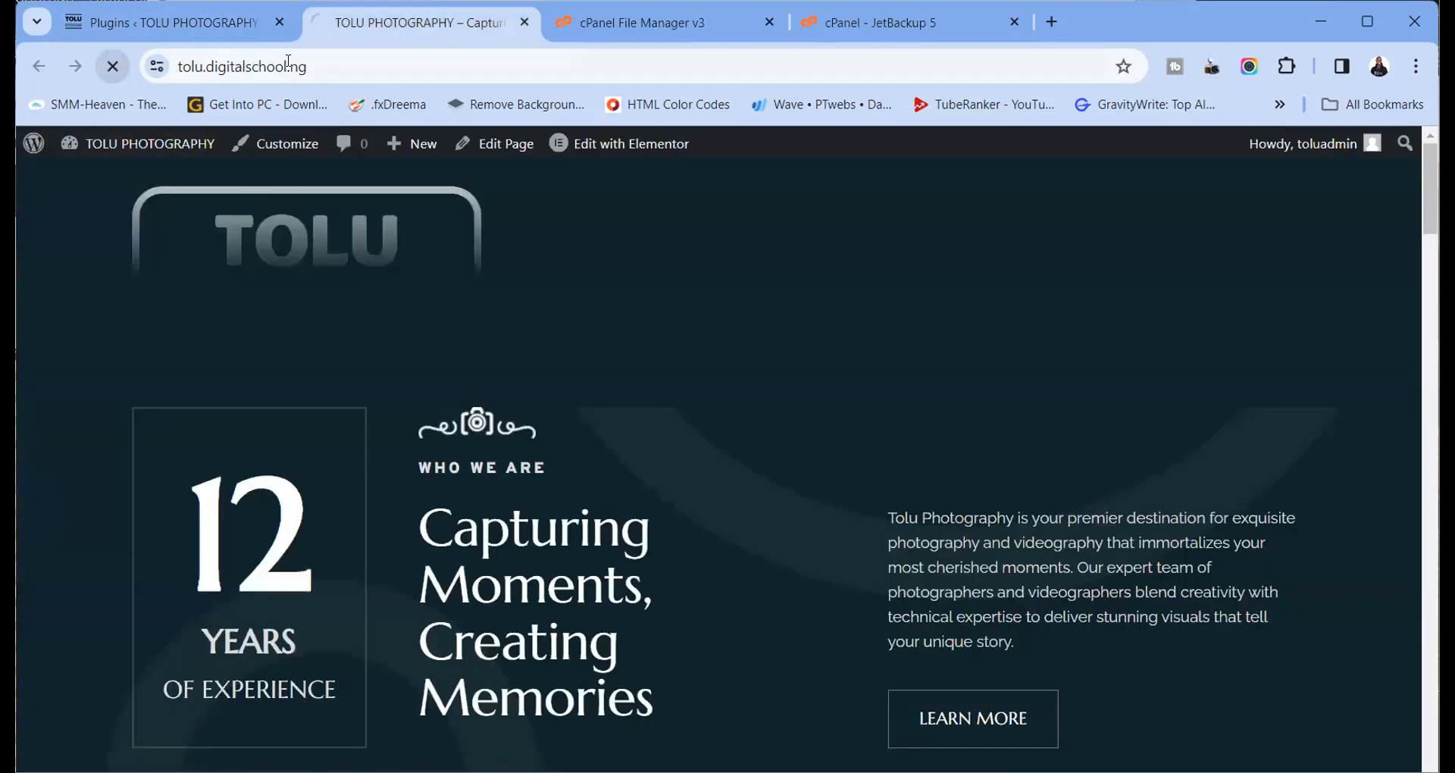
Return File Manager to the home directory and scroll through its subdomain folders
left_click(579, 25)
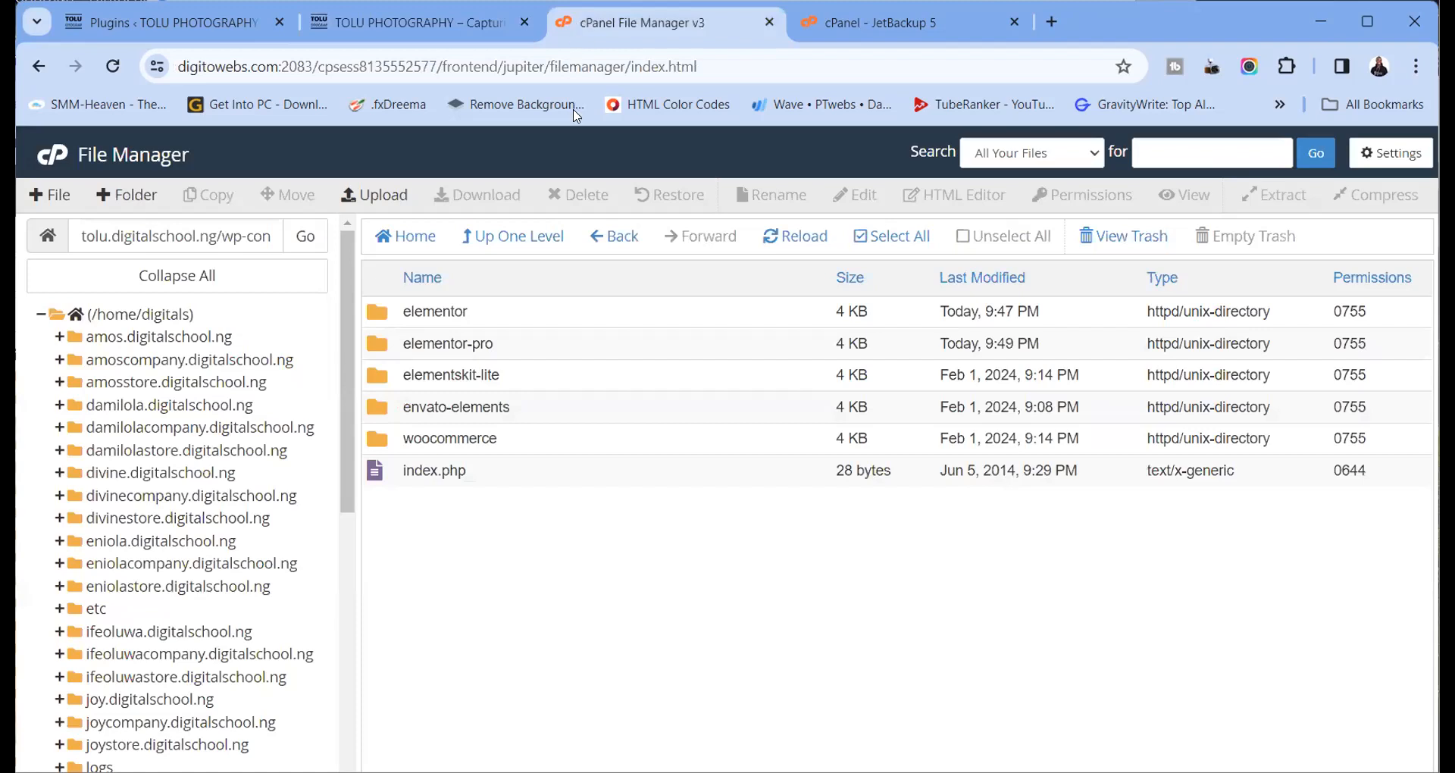
left_click(169, 317)
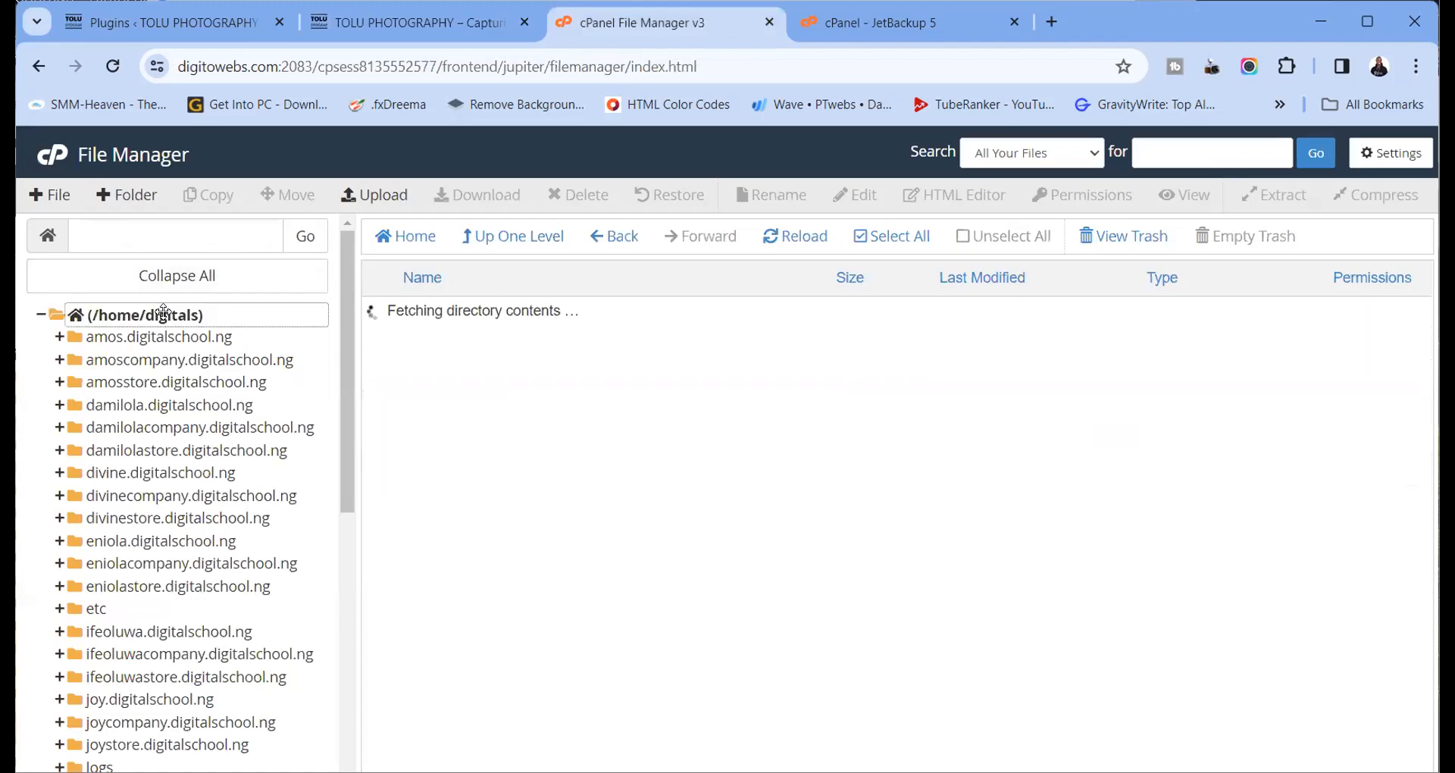
scroll(475, 335, "down", 5)
scroll(476, 336, "down", 5)
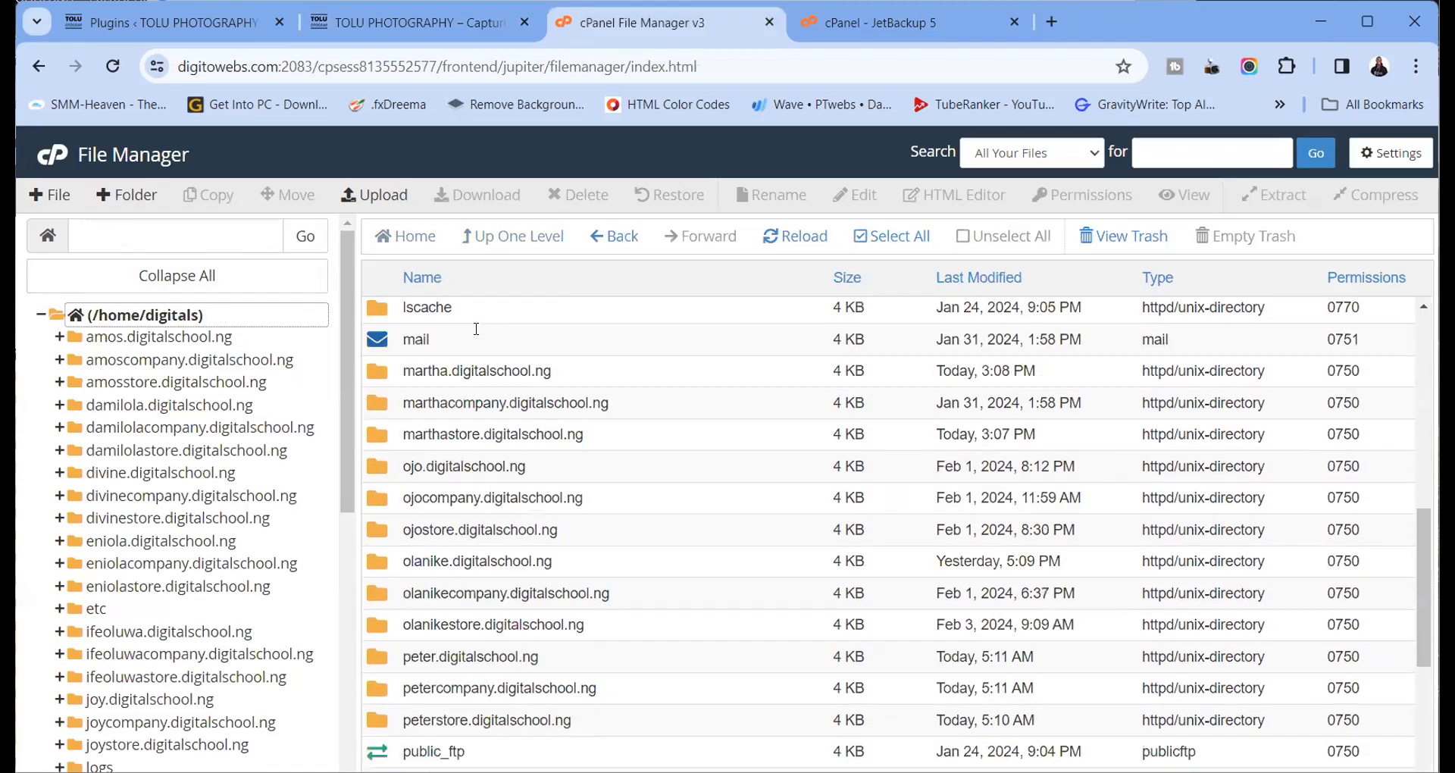
scroll(478, 337, "down", 4)
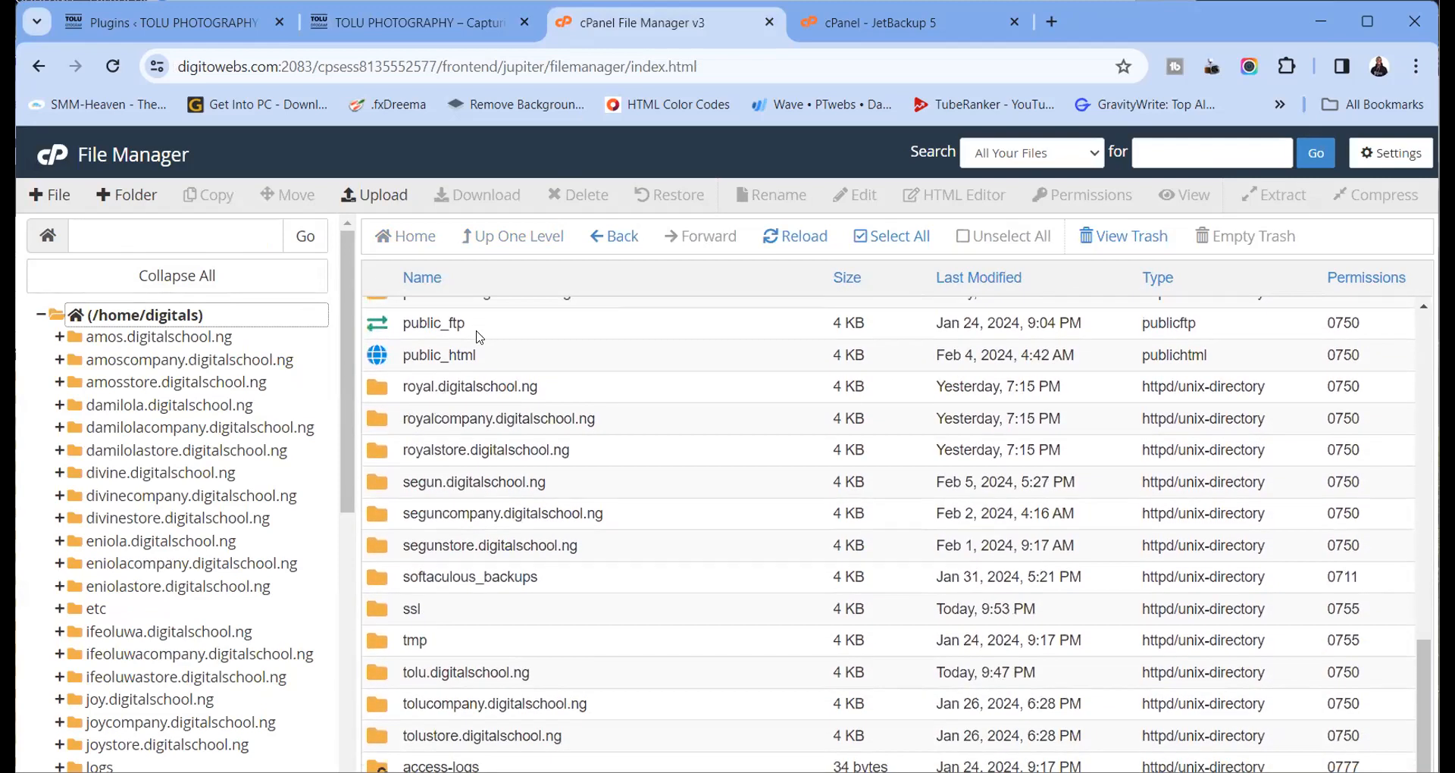
scroll(474, 434, "up", 10)
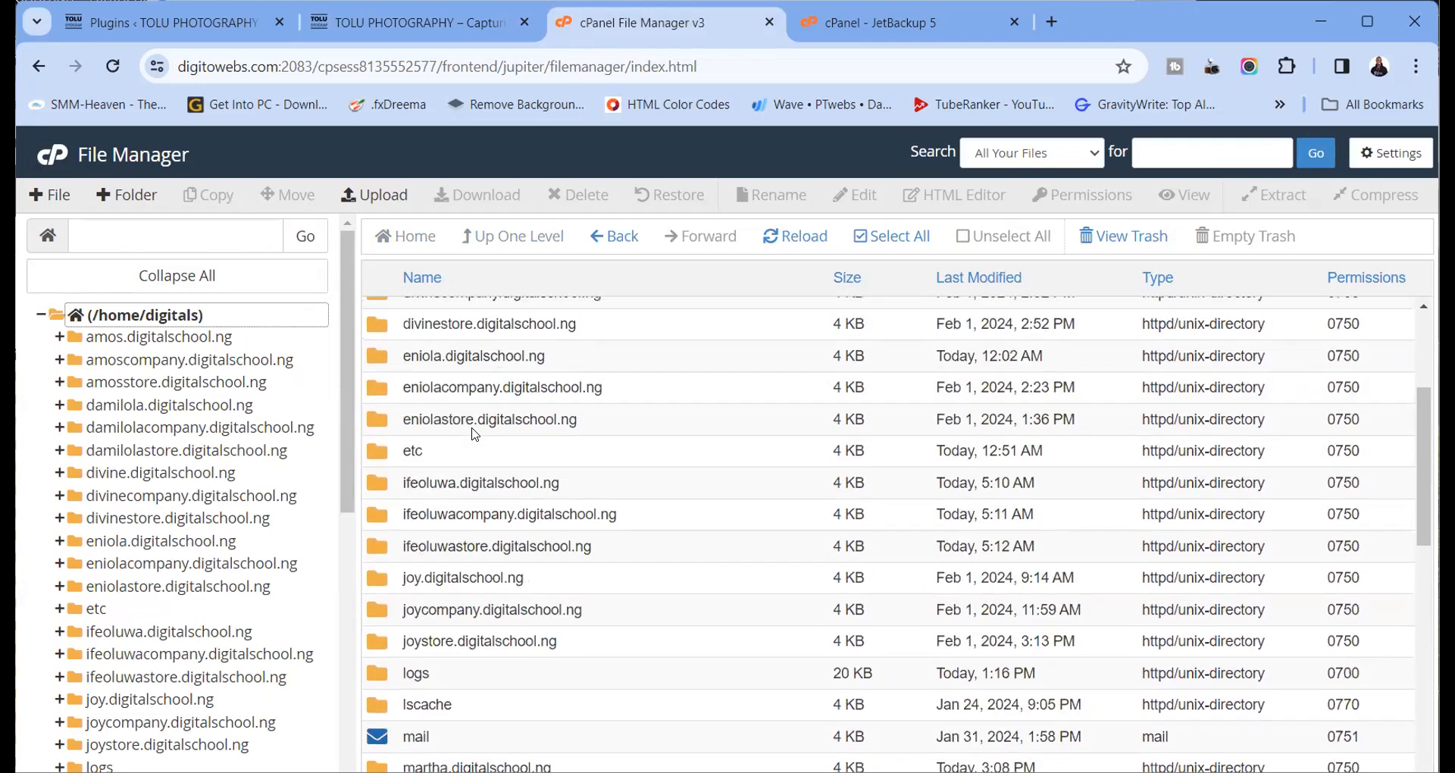
scroll(475, 433, "up", 4)
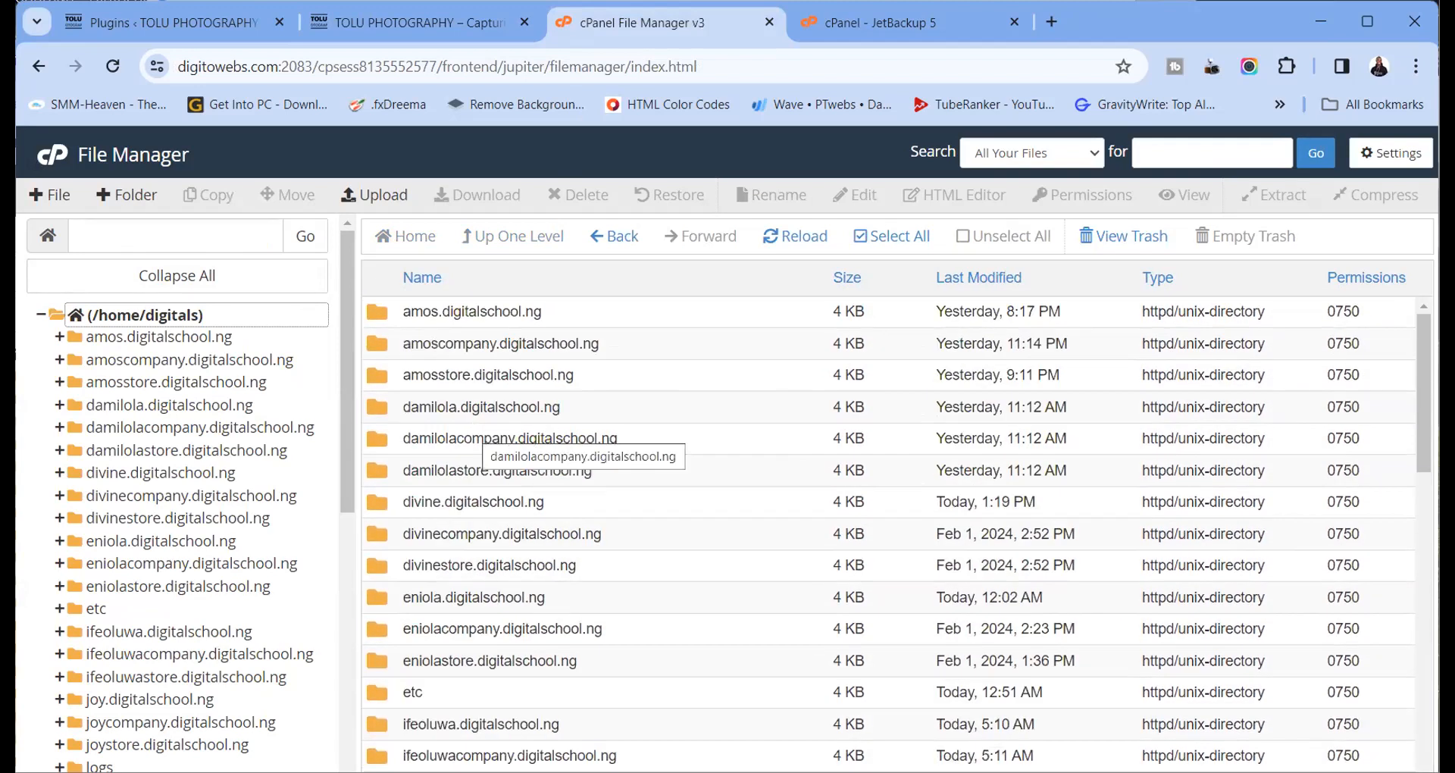
Reload the live homepage again, then view the JetBackup 5 restore queue
left_click(435, 35)
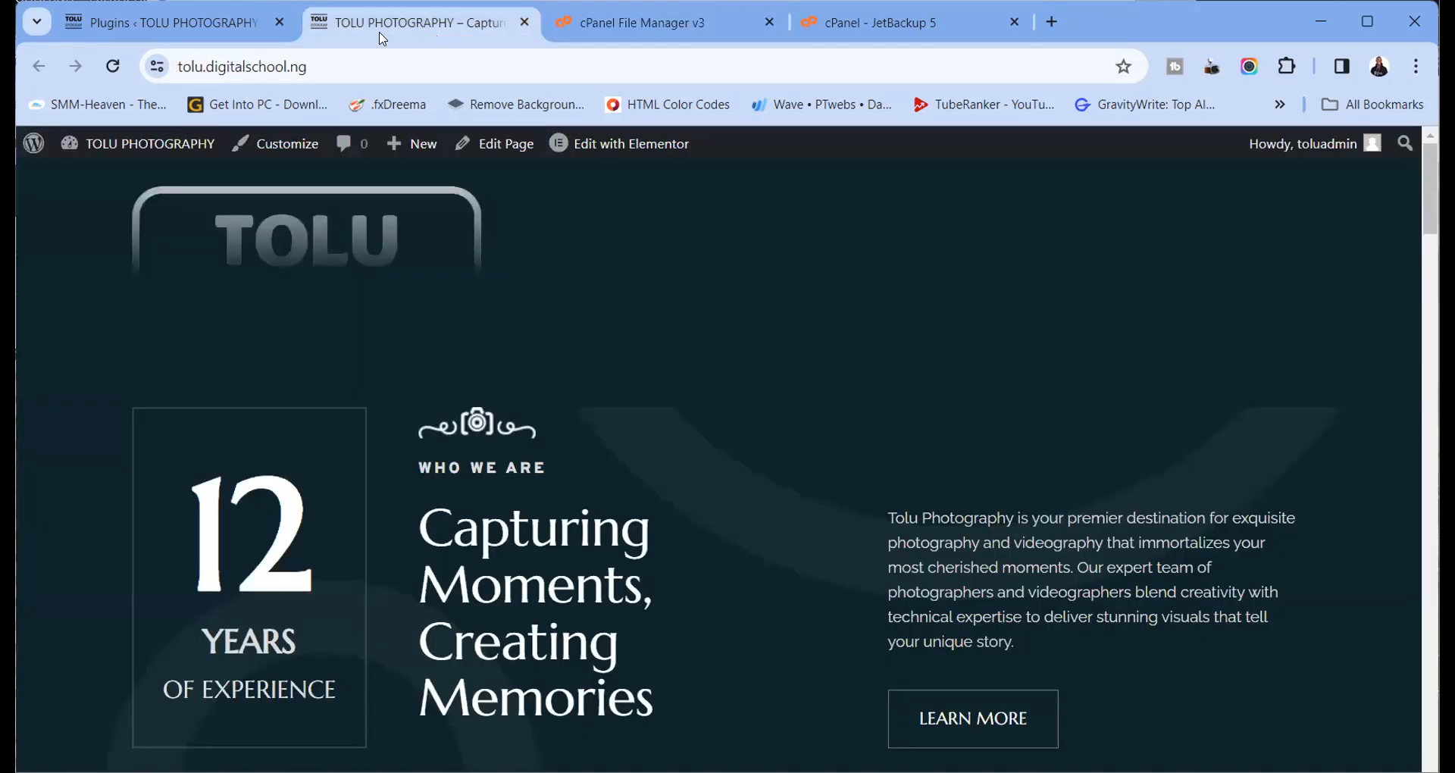
left_click(121, 66)
left_click(607, 27)
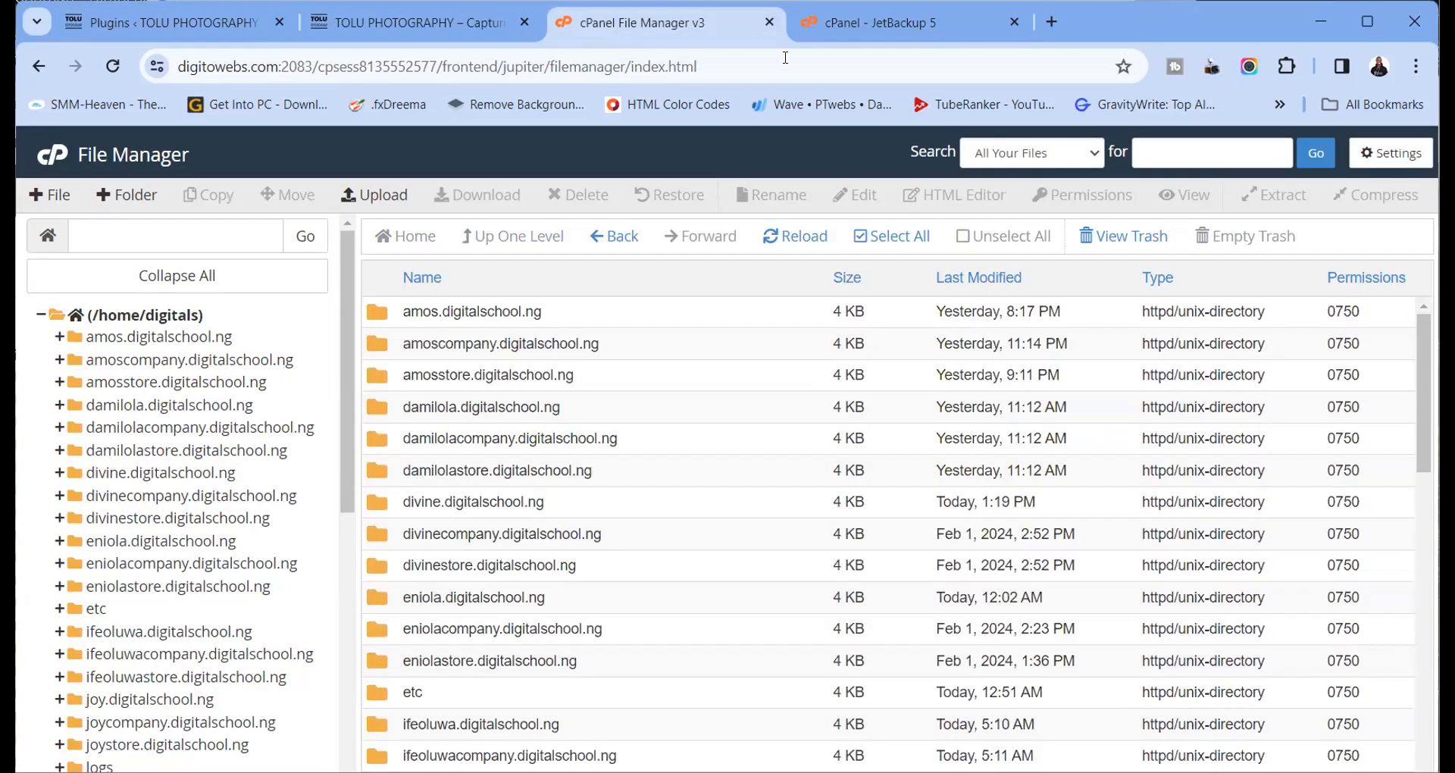
left_click(834, 30)
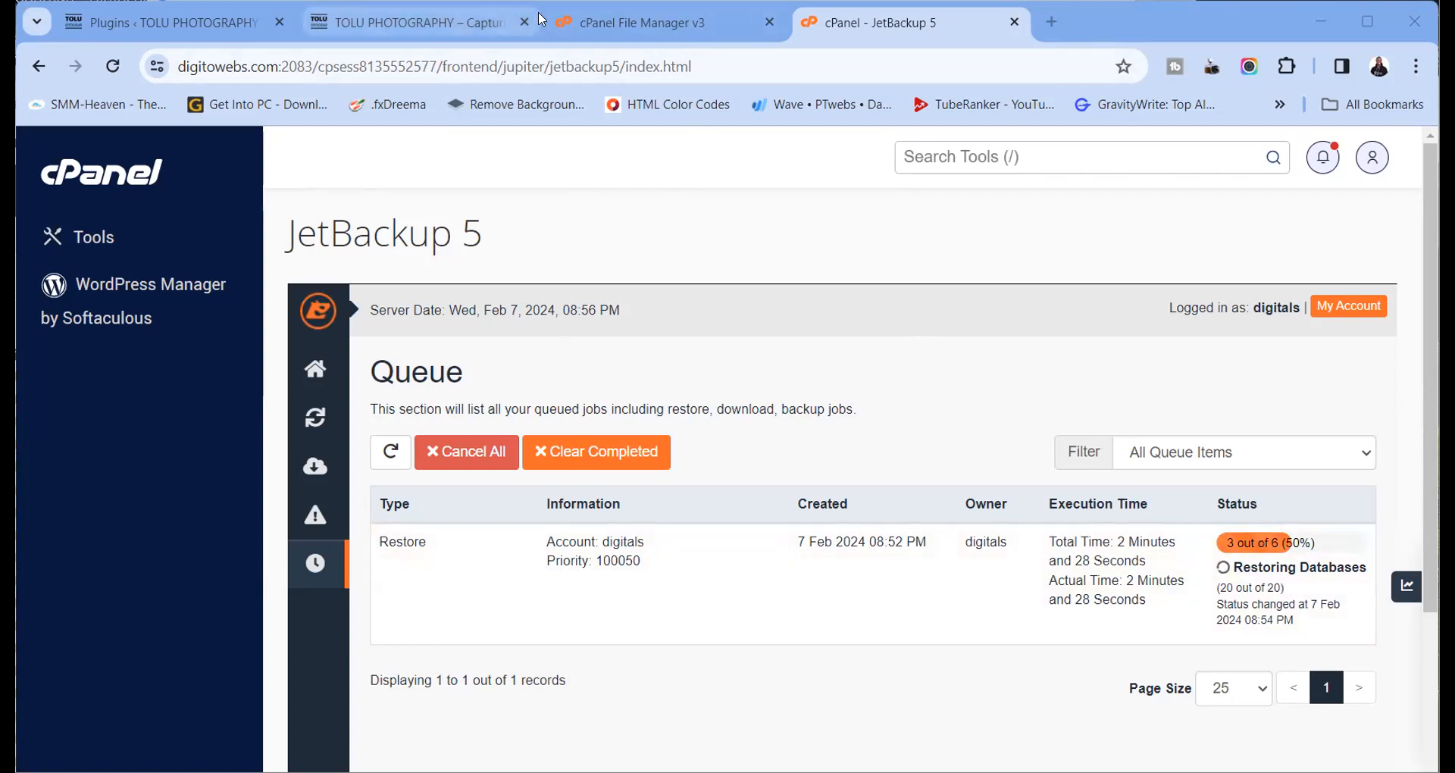
Scroll over the reloaded Tolu Photography homepage, then go back to WordPress Plugins
left_click(421, 22)
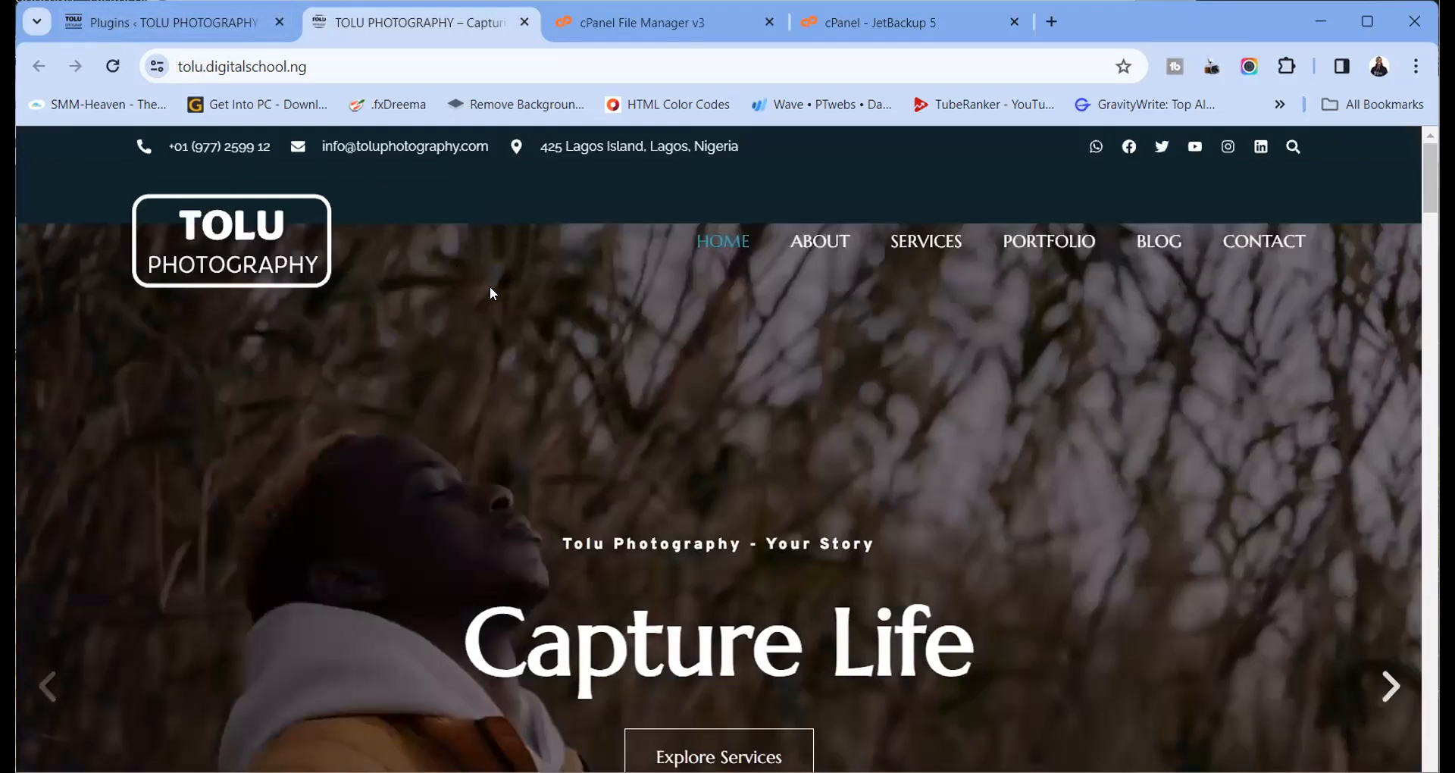
scroll(614, 316, "down", 10)
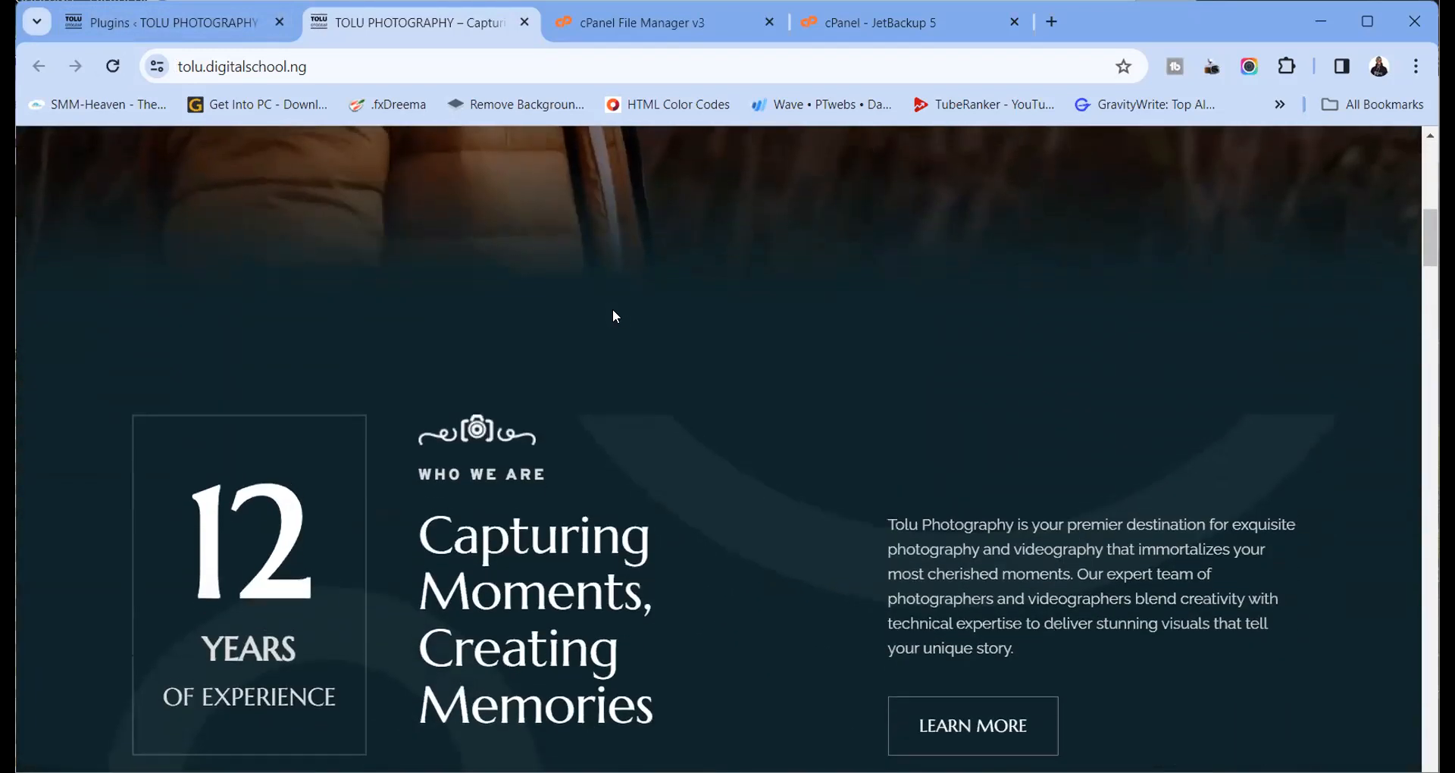
scroll(613, 308, "up", 10)
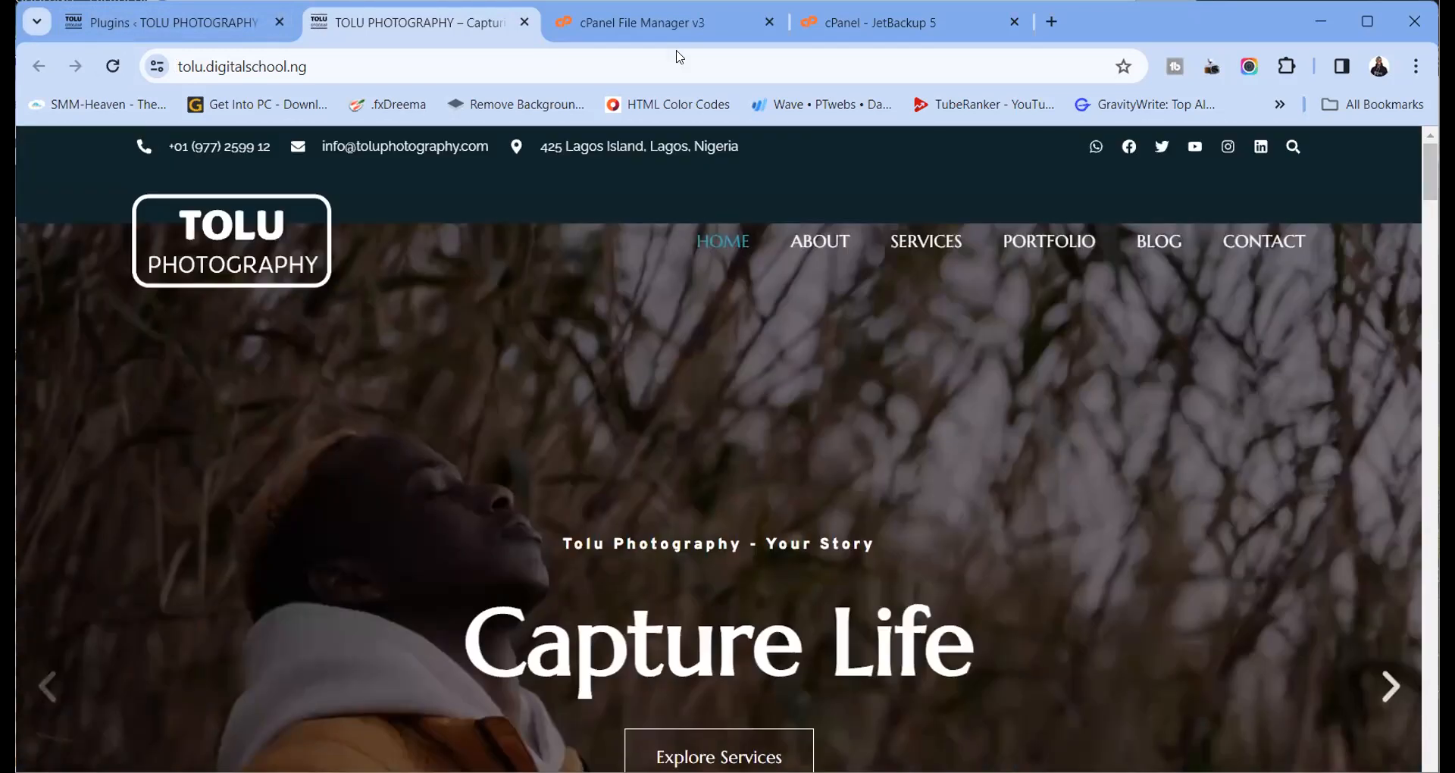
left_click(166, 25)
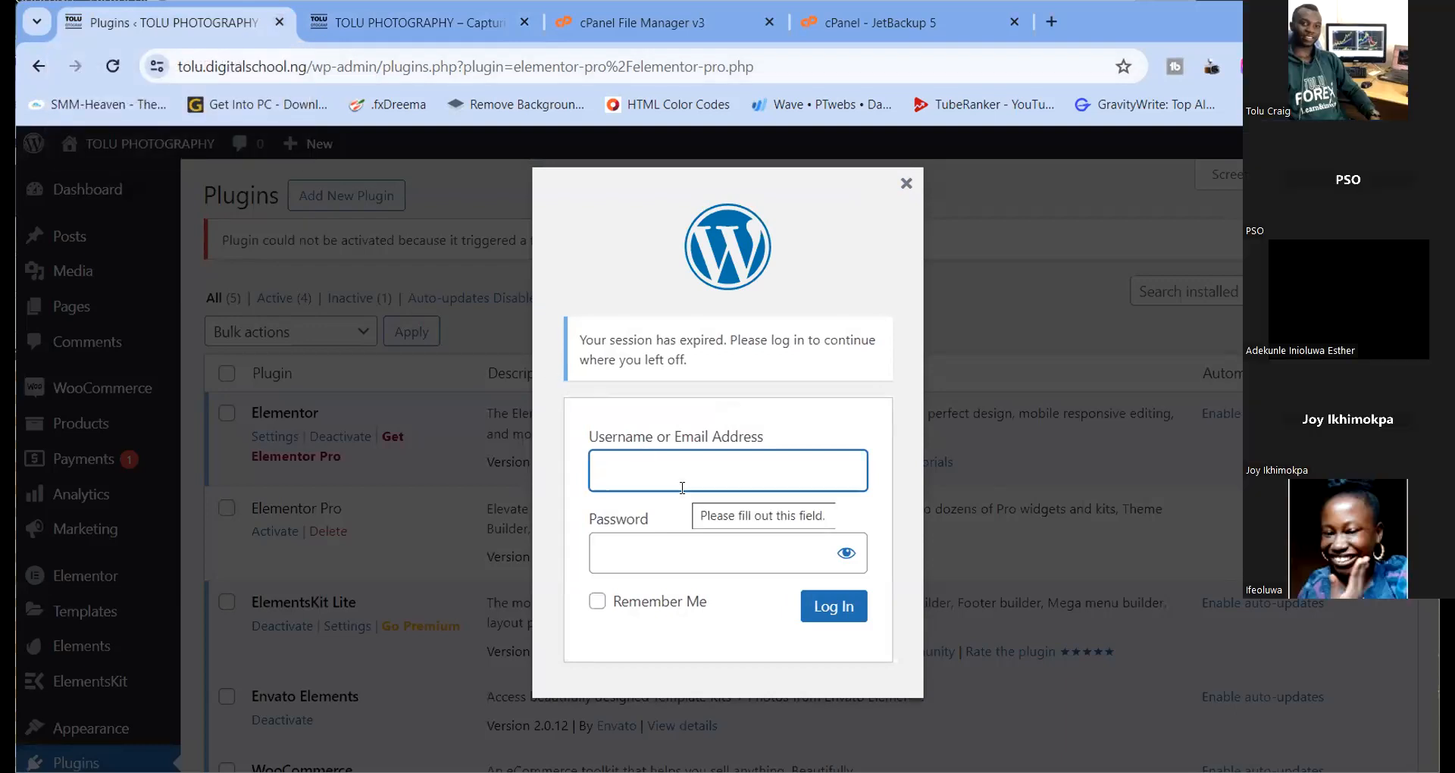
Log back into WordPress with the admin username and password, then reload Plugins
type("toluadmin")
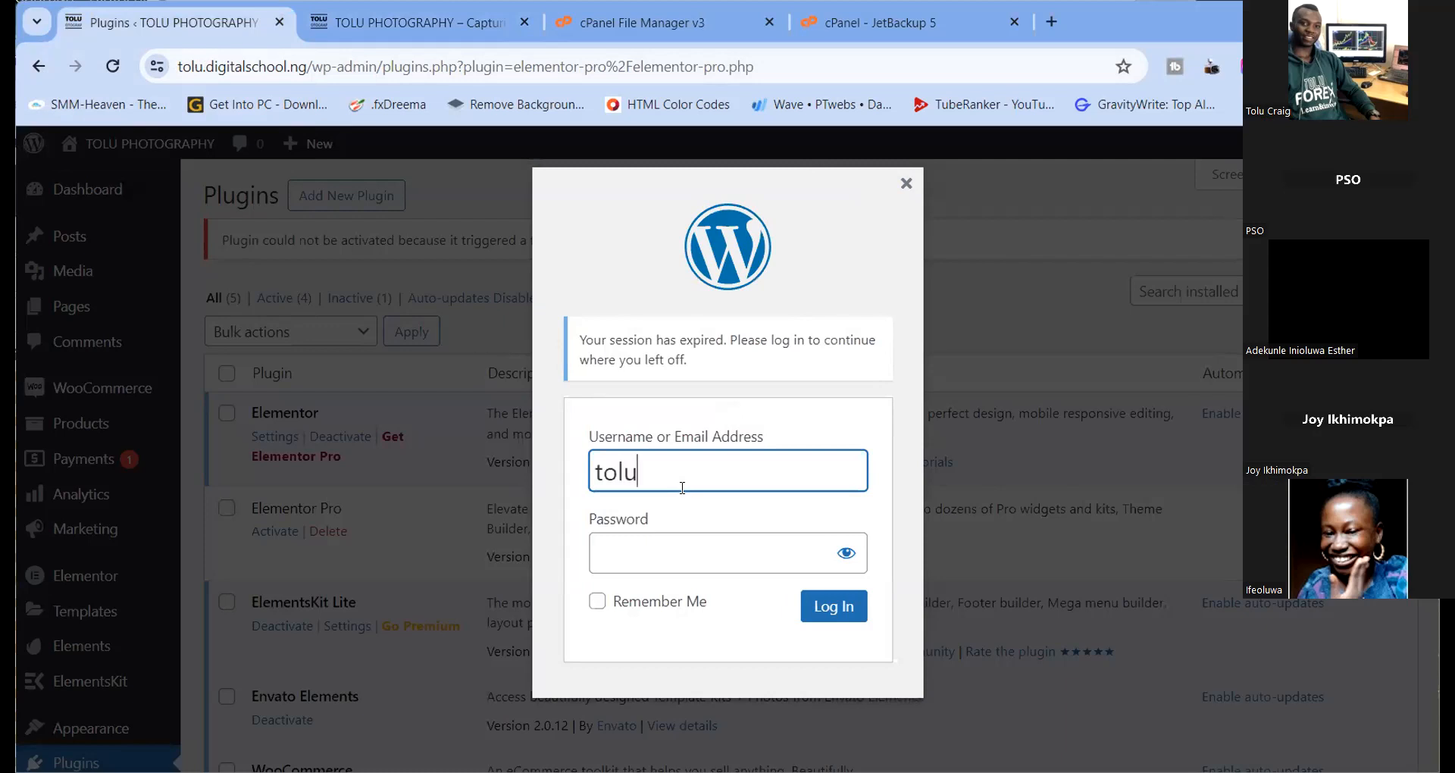
key("Tab")
type("•••••••")
key("Return")
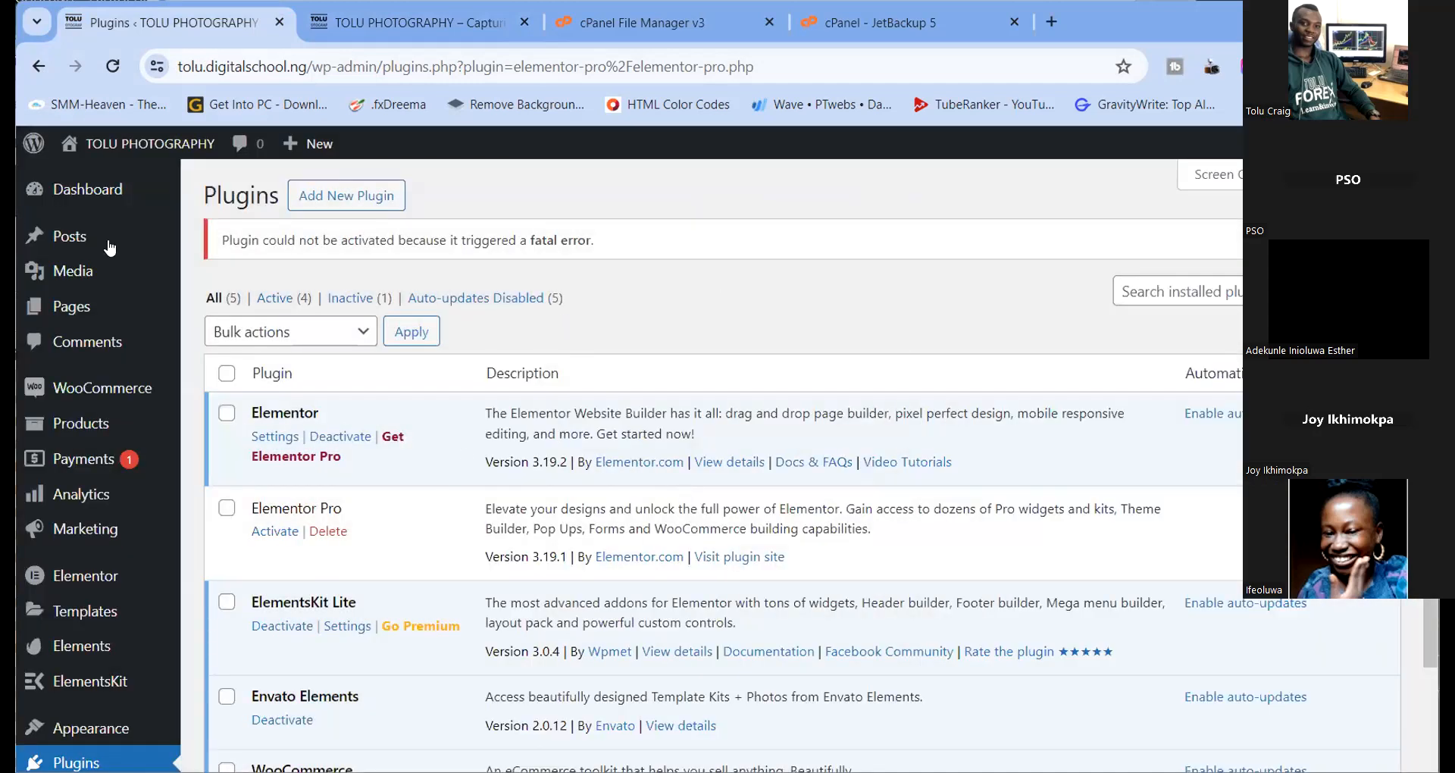
left_click(112, 66)
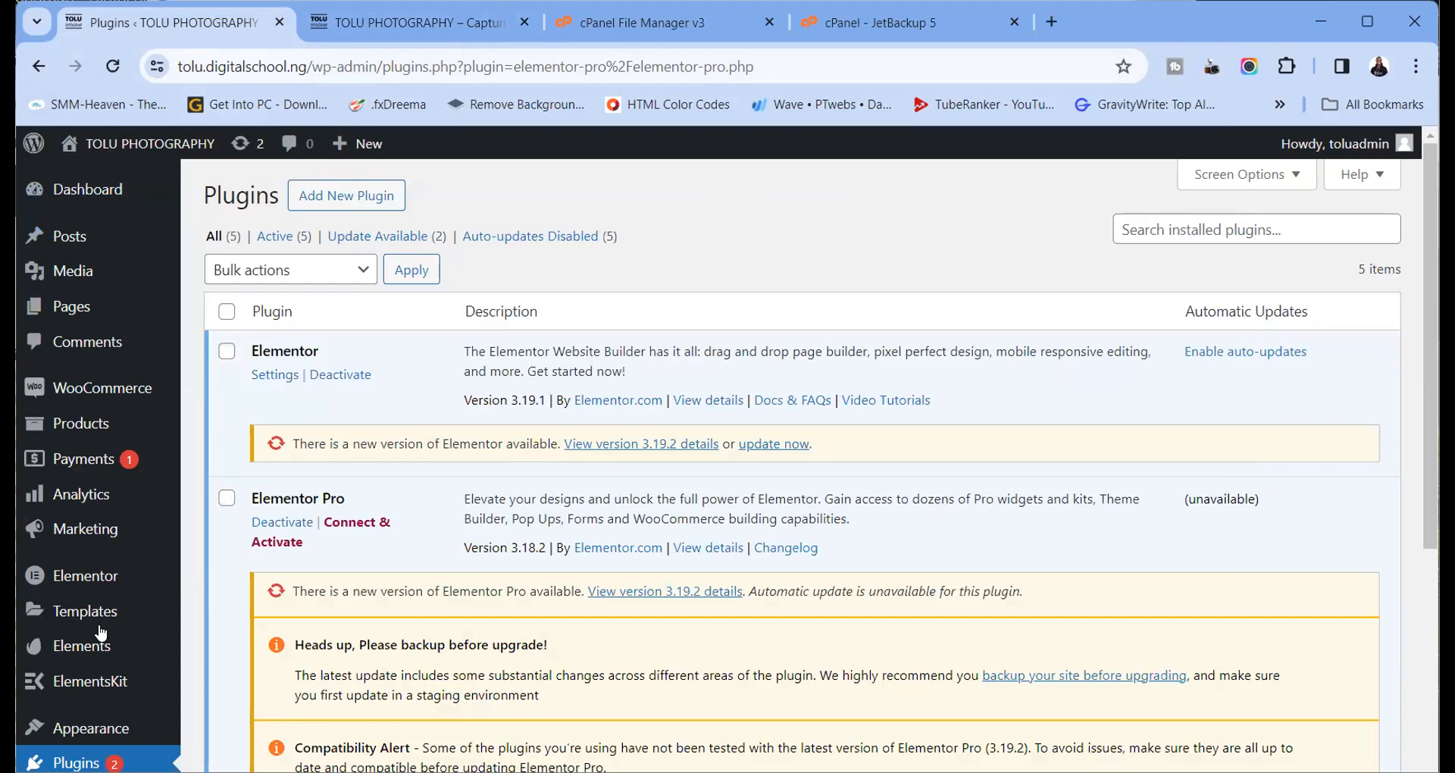
Check the JetBackup restore queue once more and close the JetBackup tab
mouse_move(115, 492)
scroll(337, 418, "down", 3)
scroll(337, 416, "up", 3)
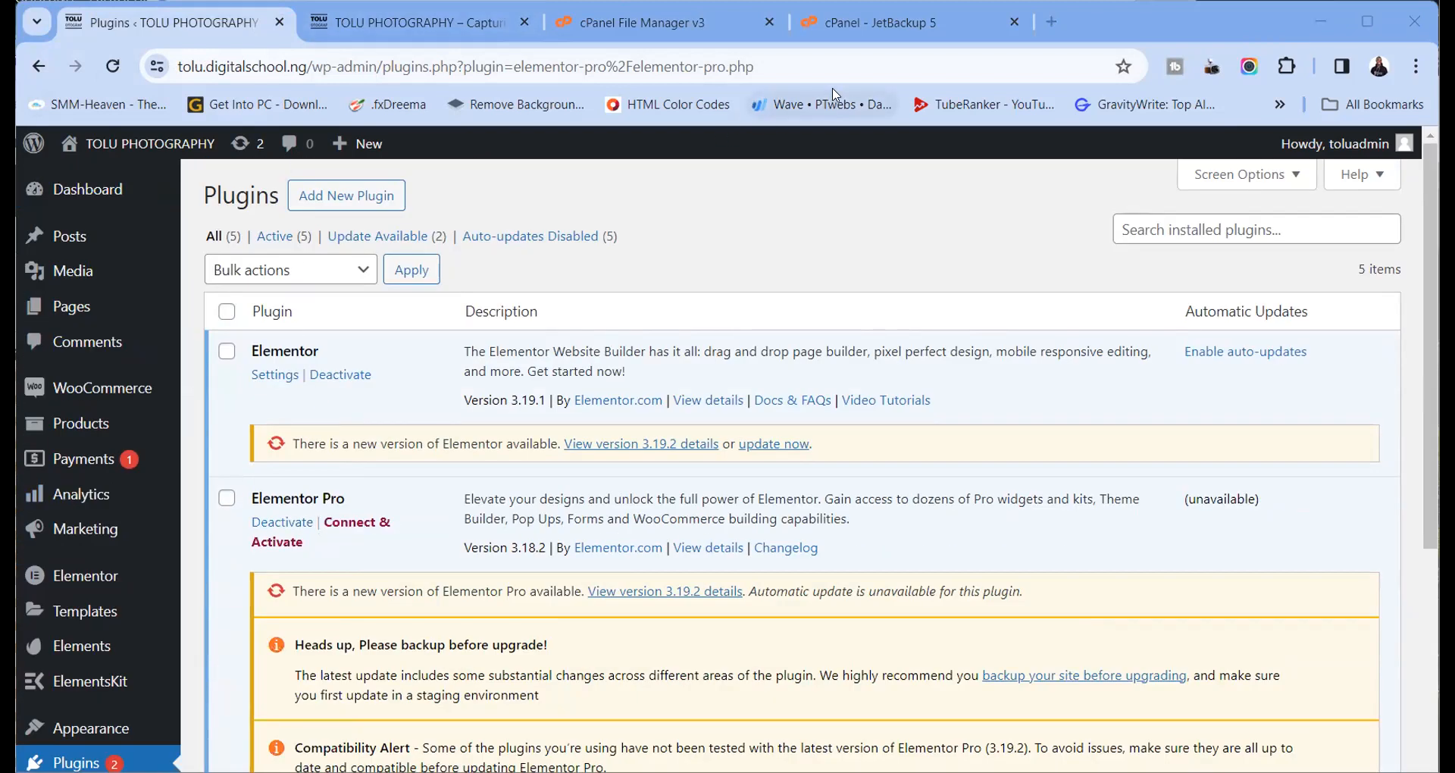
left_click(659, 22)
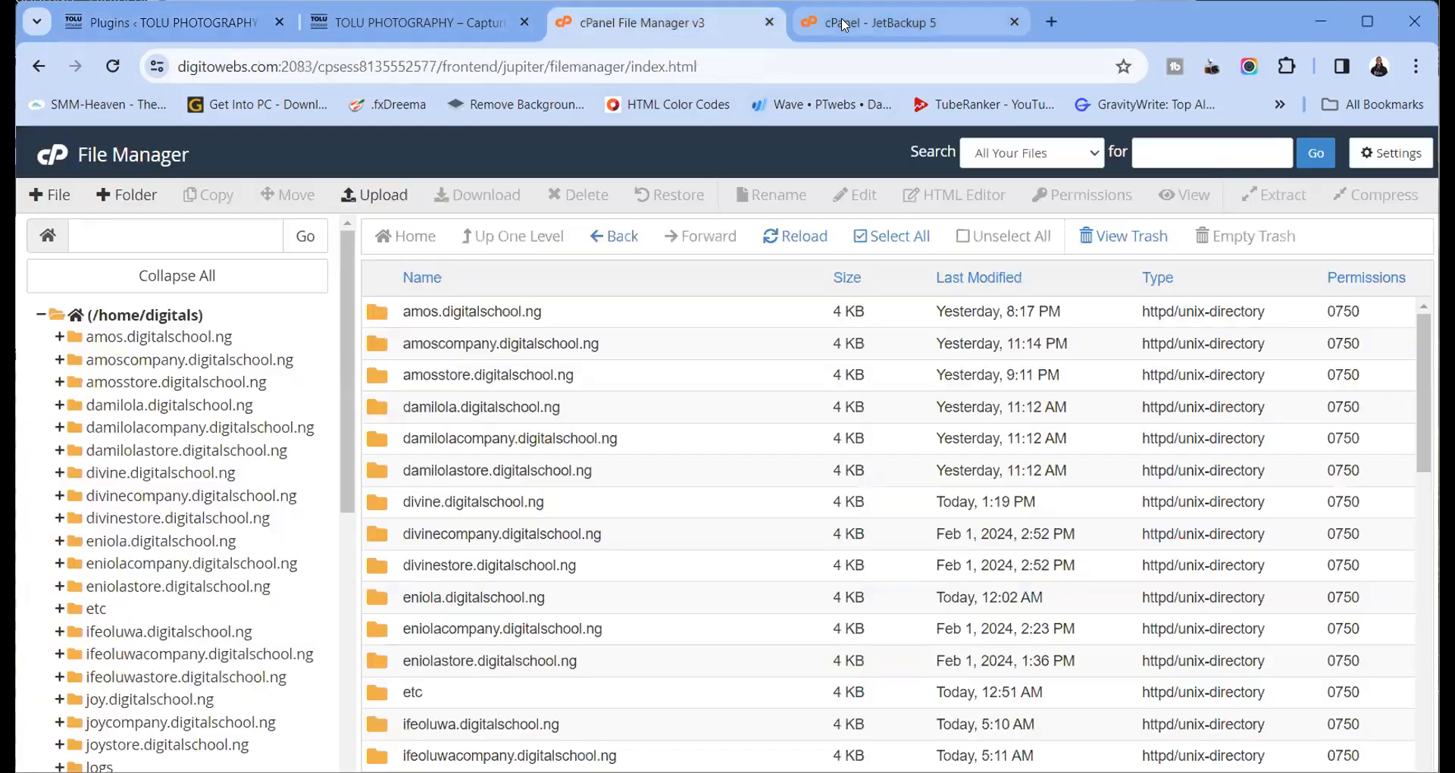
left_click(882, 28)
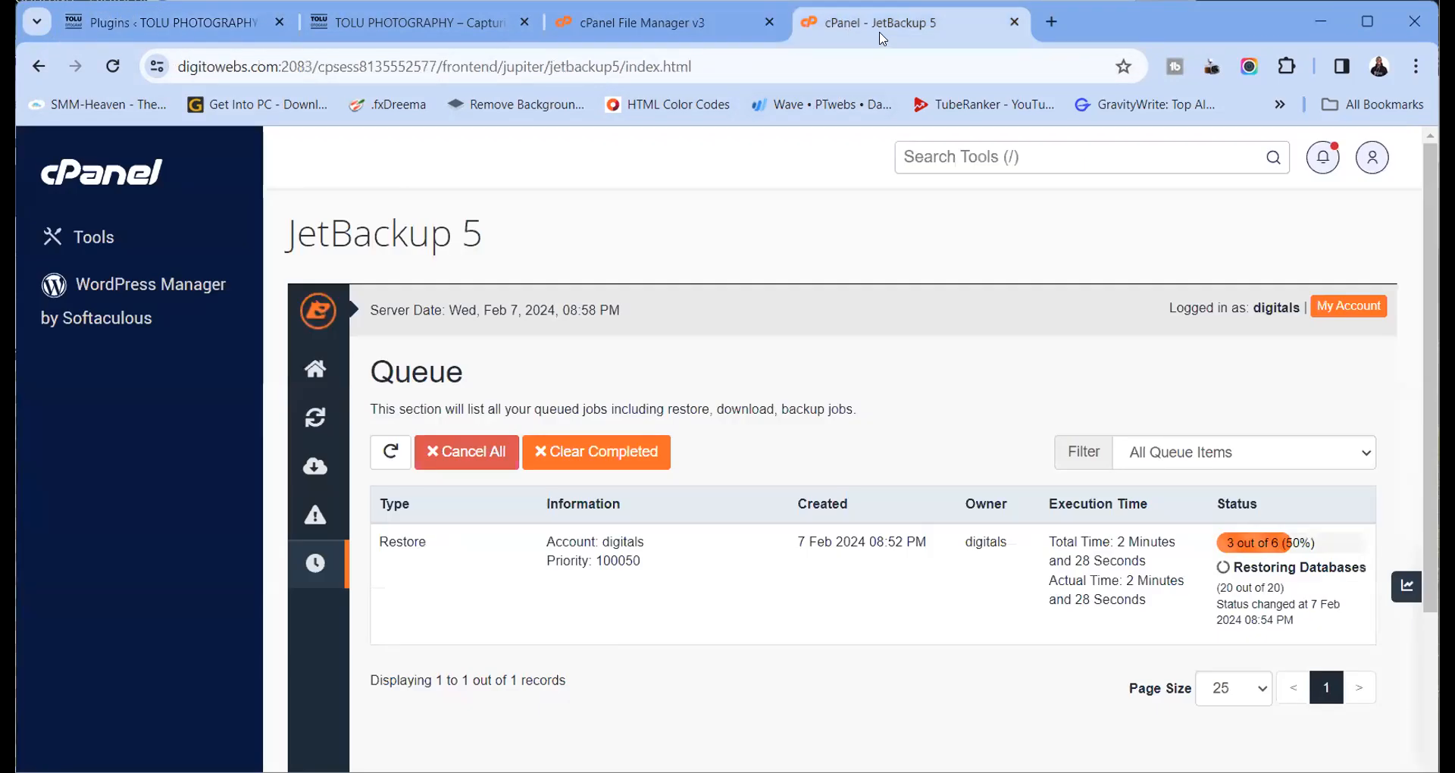
left_click(1014, 22)
Compare the live homepage with the Plugins page and reload Plugins
left_click(352, 22)
left_click(165, 21)
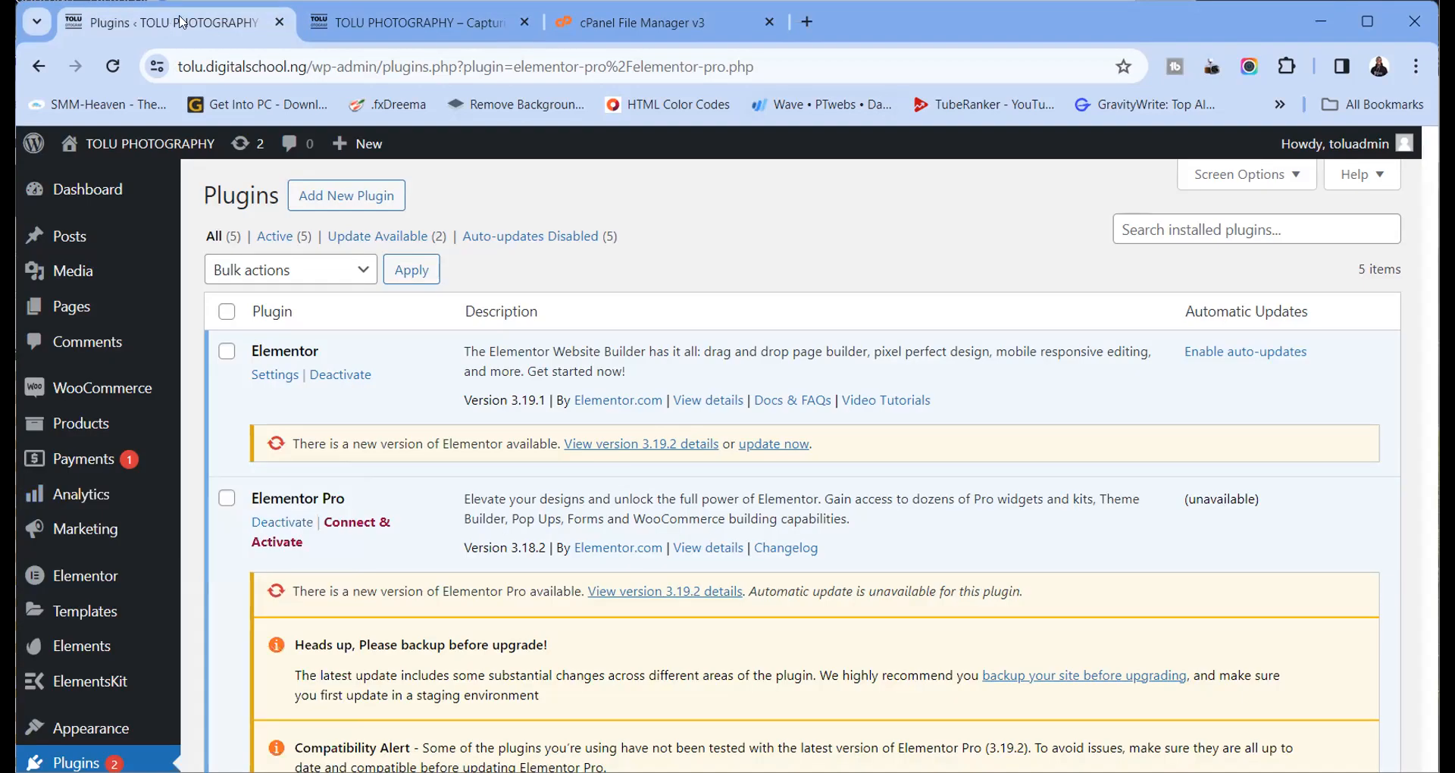
left_click(345, 24)
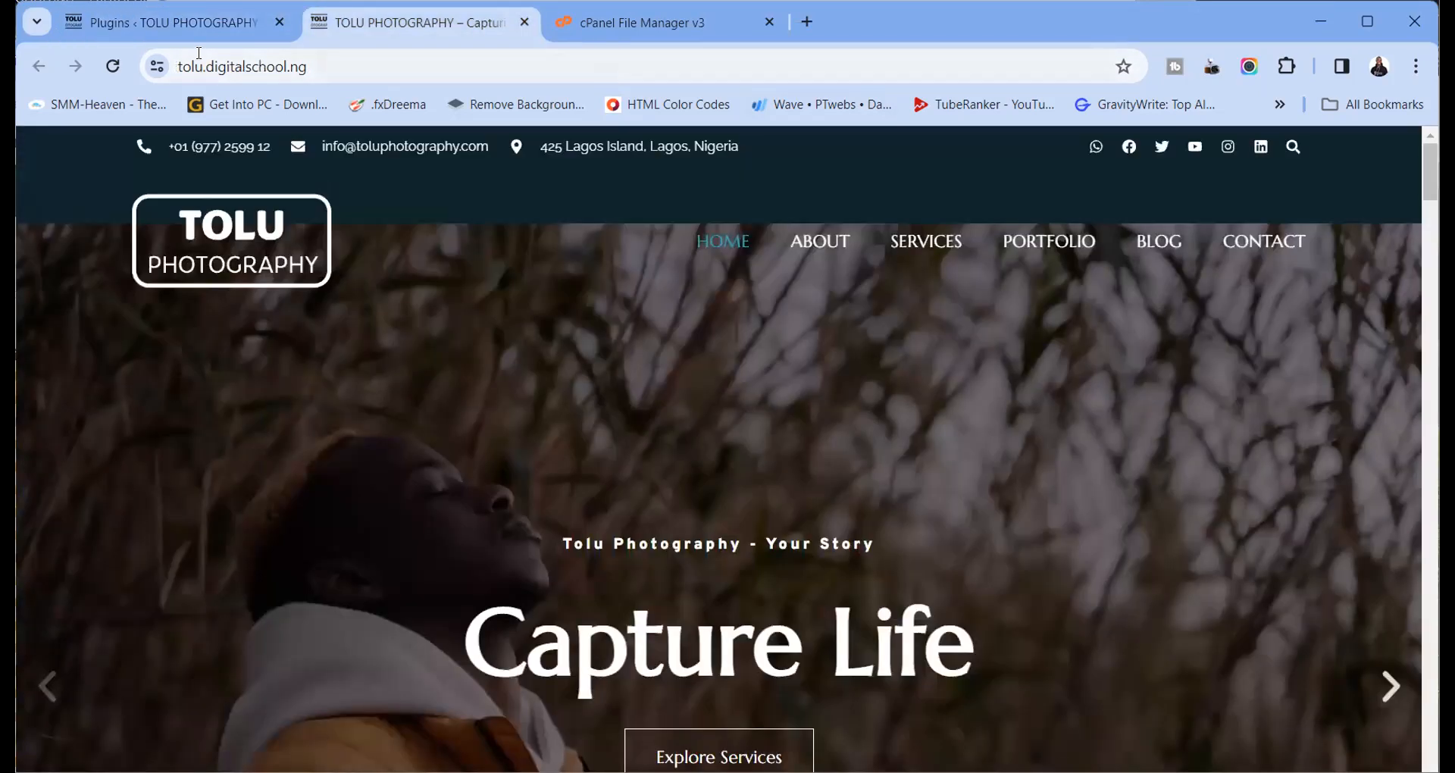
left_click(201, 24)
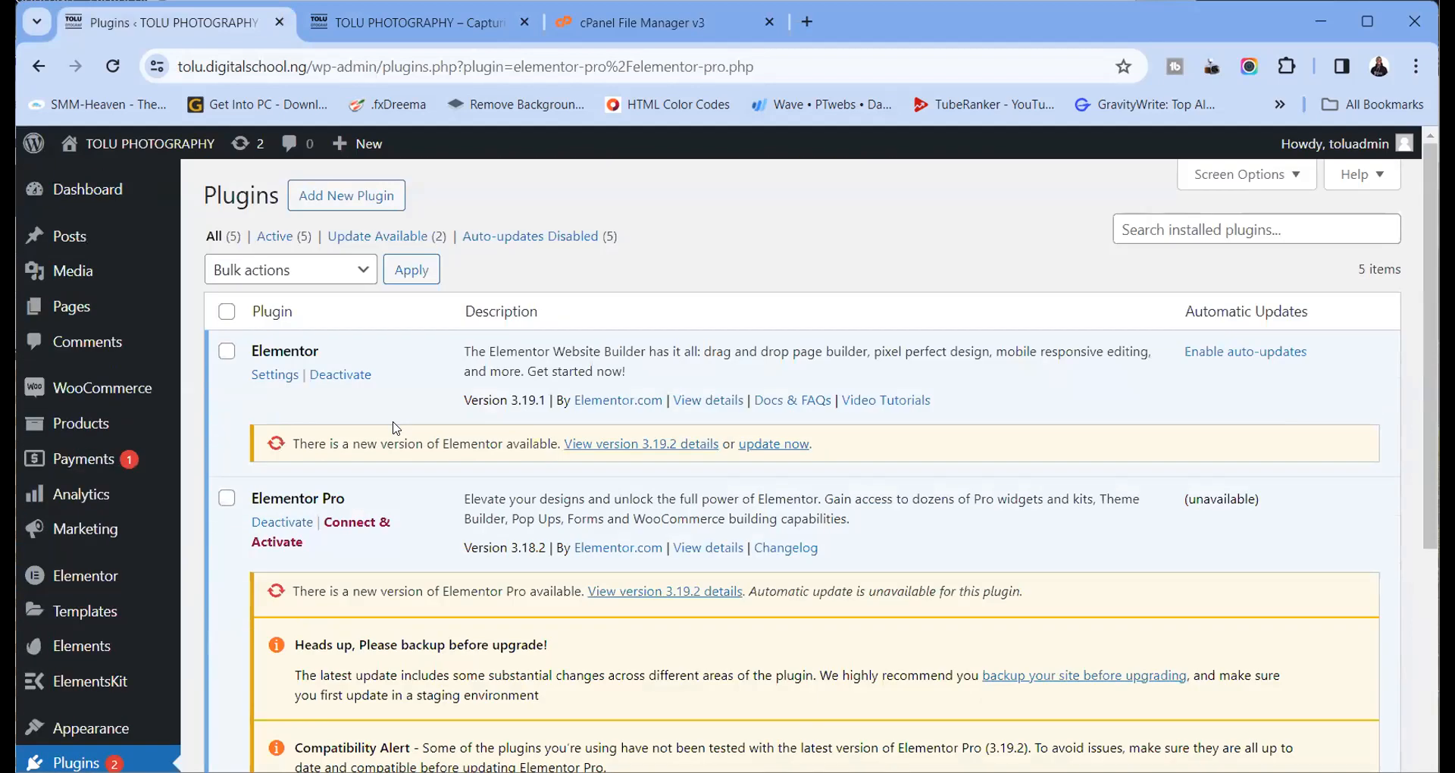
left_click(112, 66)
Update Elementor to 3.19.2 and reload to confirm Elementor Pro 3.18.2 stays active
left_click(772, 446)
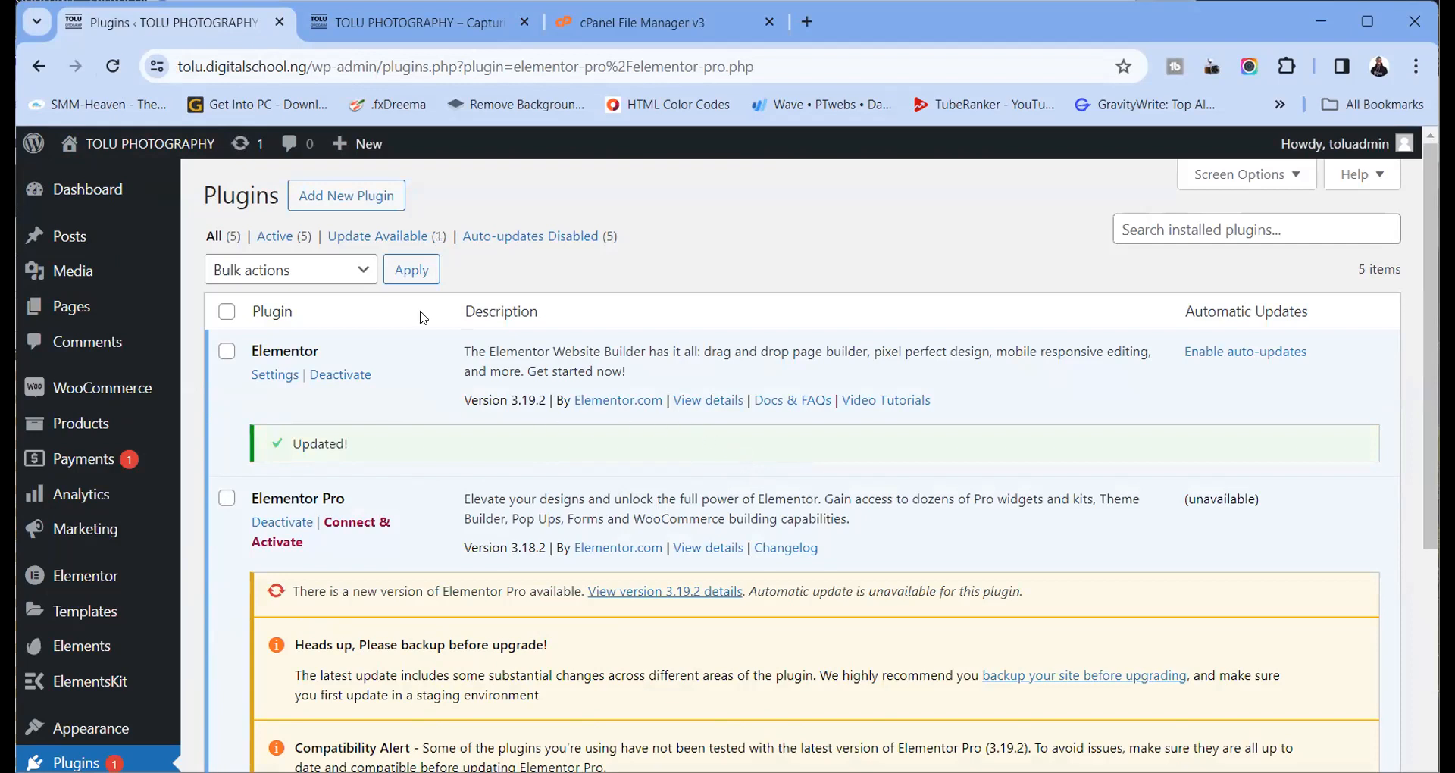
left_click(113, 67)
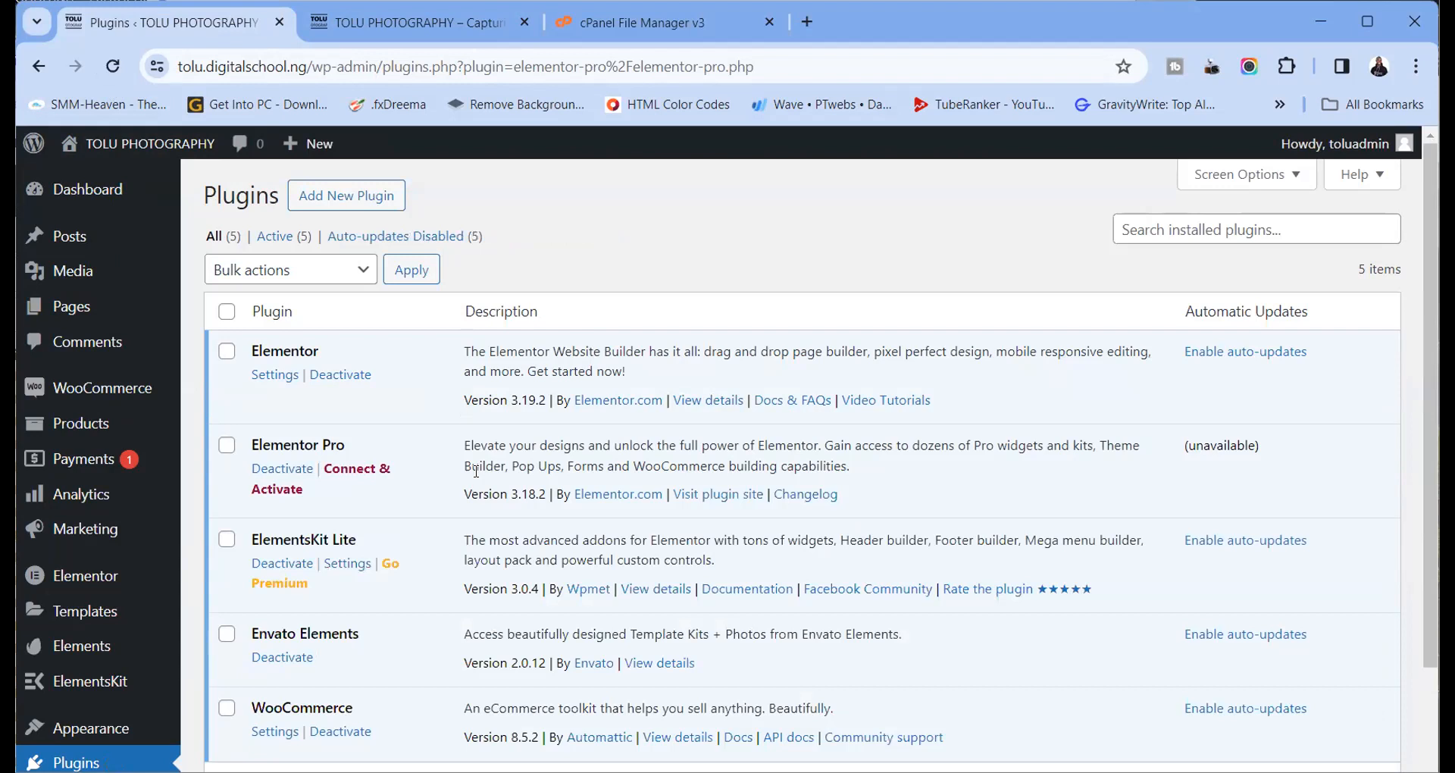
scroll(351, 386, "down", 3)
scroll(334, 375, "up", 3)
Scroll the live homepage from the 'Capture Life' hero down to the contact section and back
left_click(384, 26)
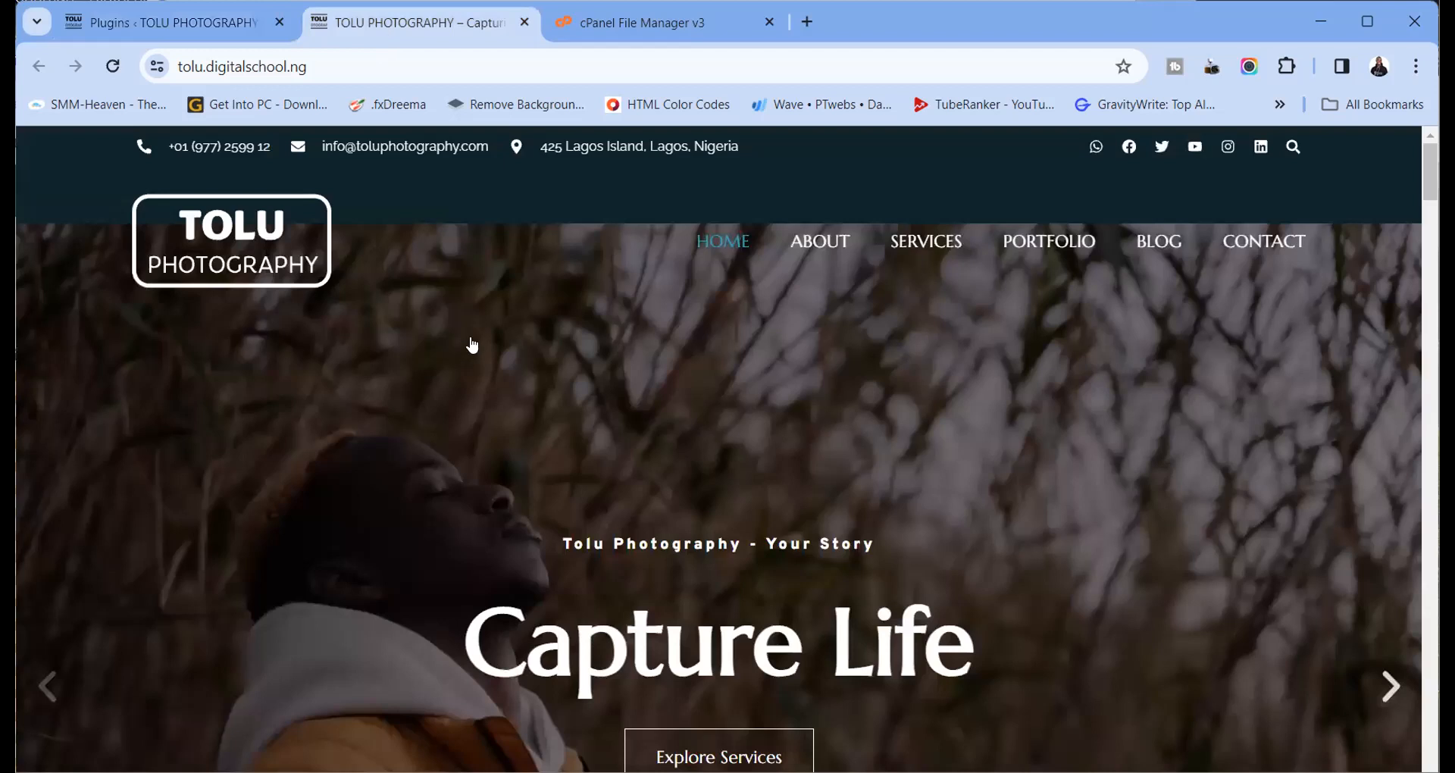
scroll(477, 356, "down", 10)
scroll(478, 358, "up", 10)
scroll(550, 364, "down", 4)
scroll(552, 369, "down", 15)
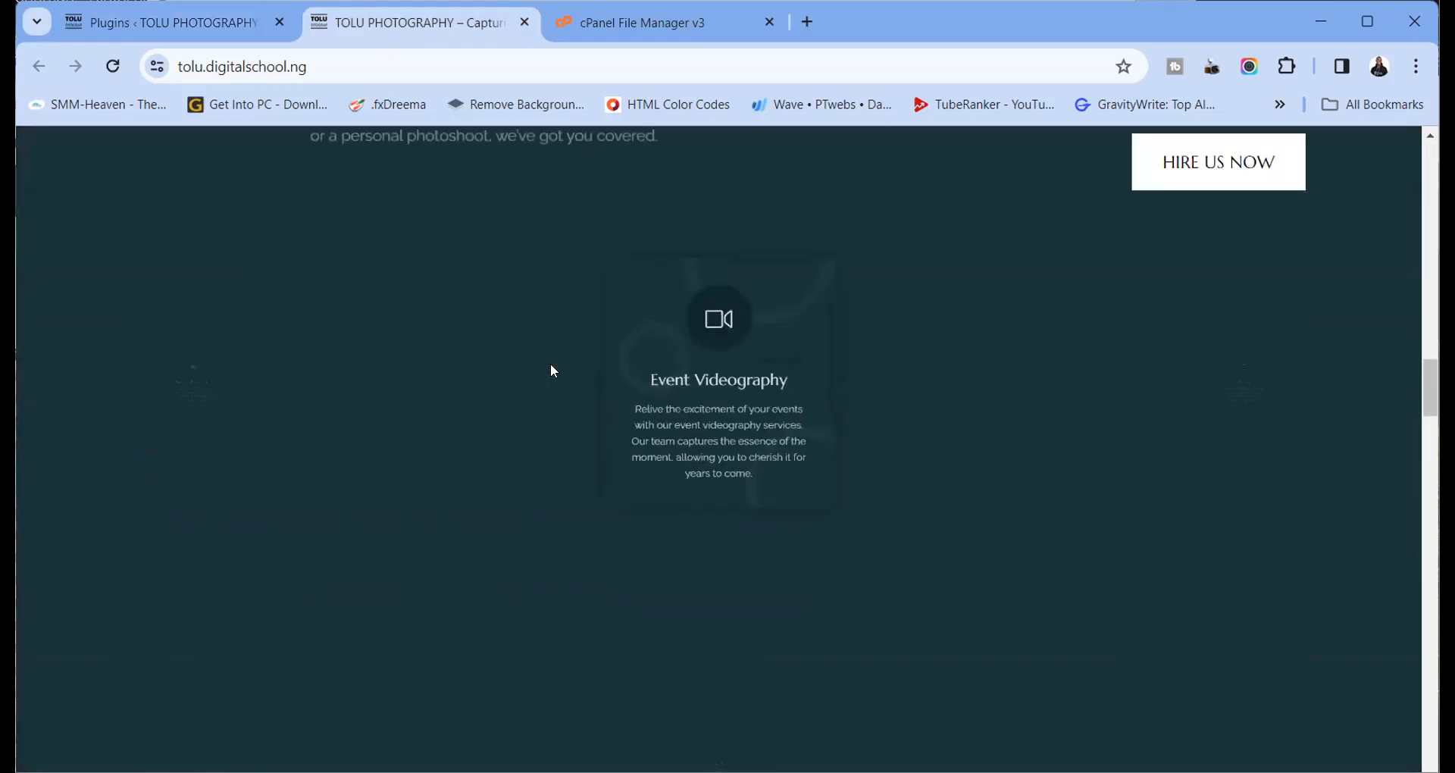
scroll(553, 371, "down", 15)
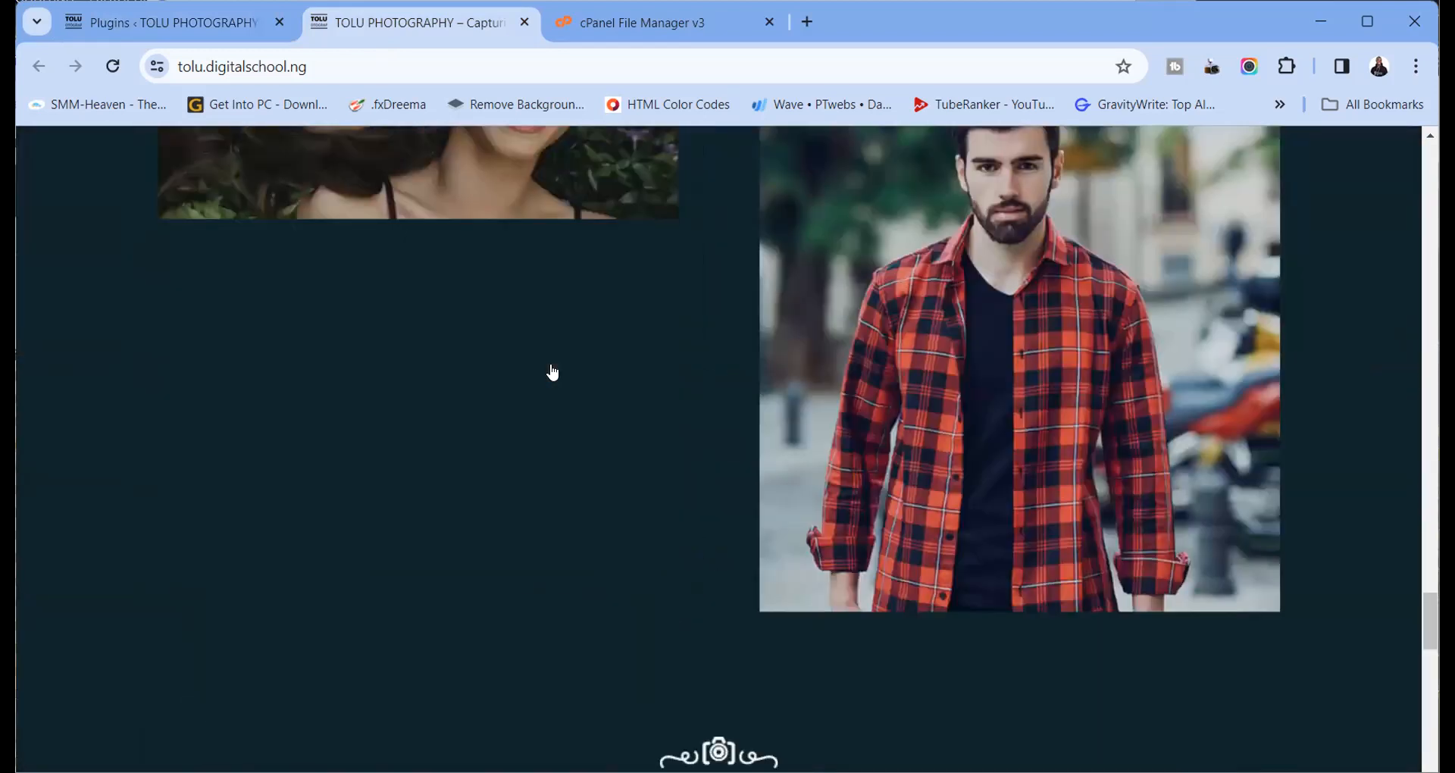
scroll(551, 365, "down", 3)
scroll(550, 365, "up", 15)
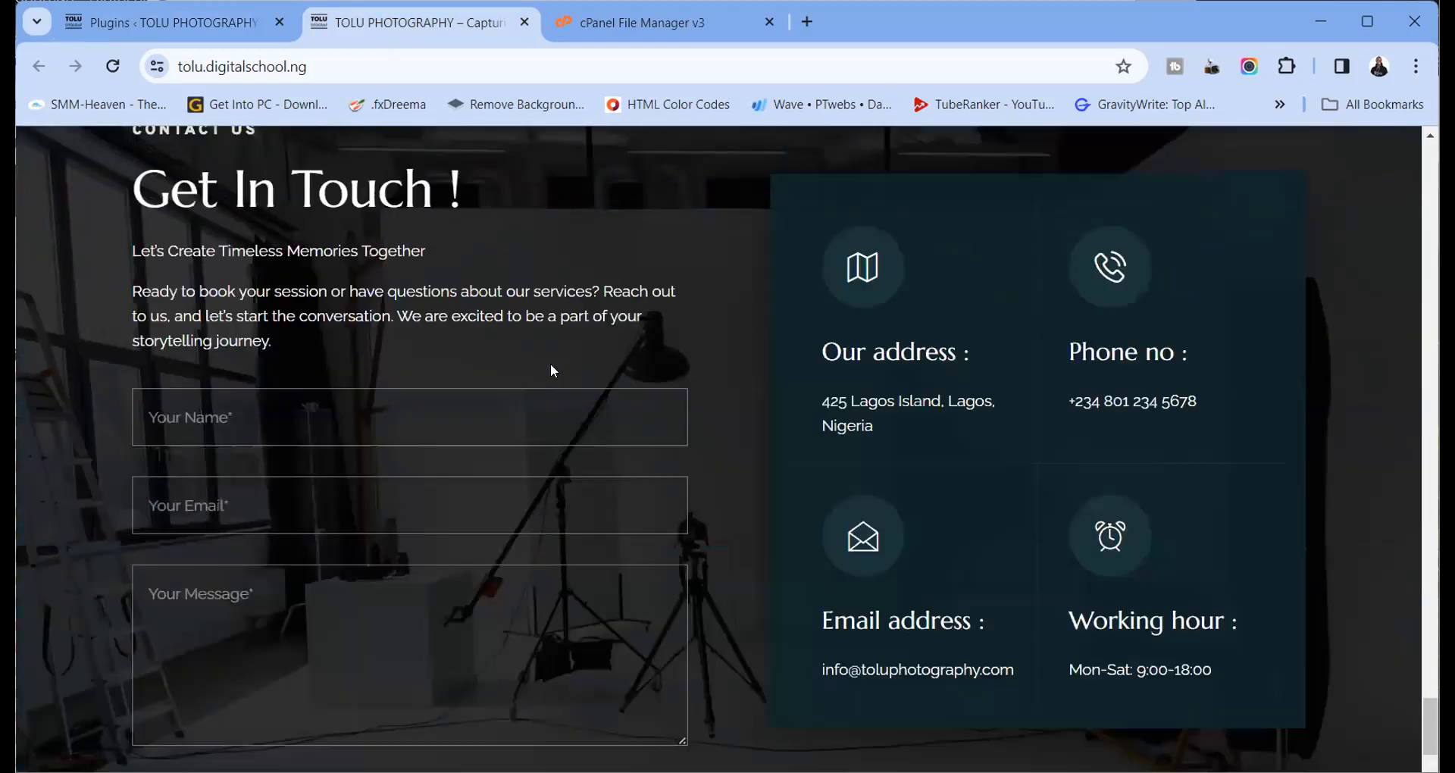
scroll(551, 371, "up", 20)
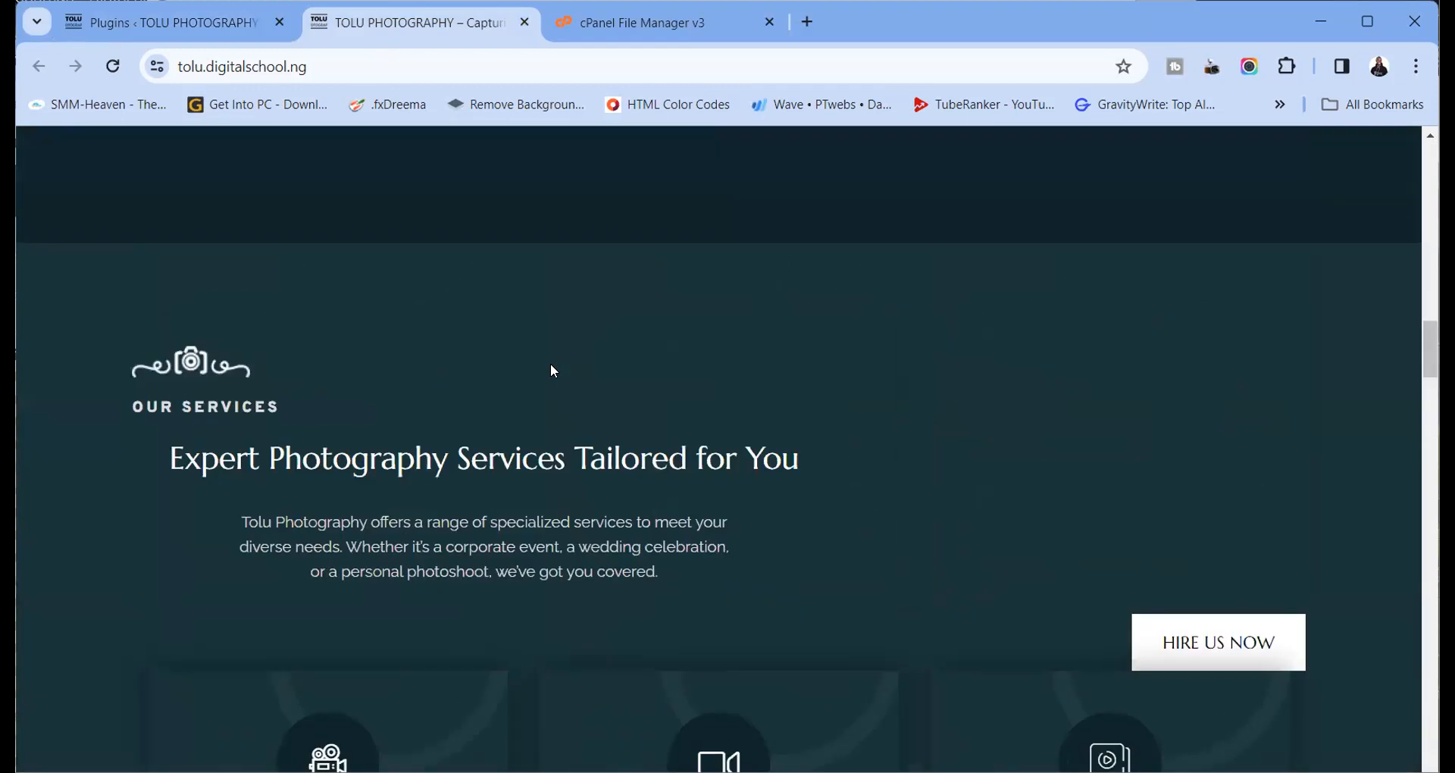
scroll(553, 370, "up", 3)
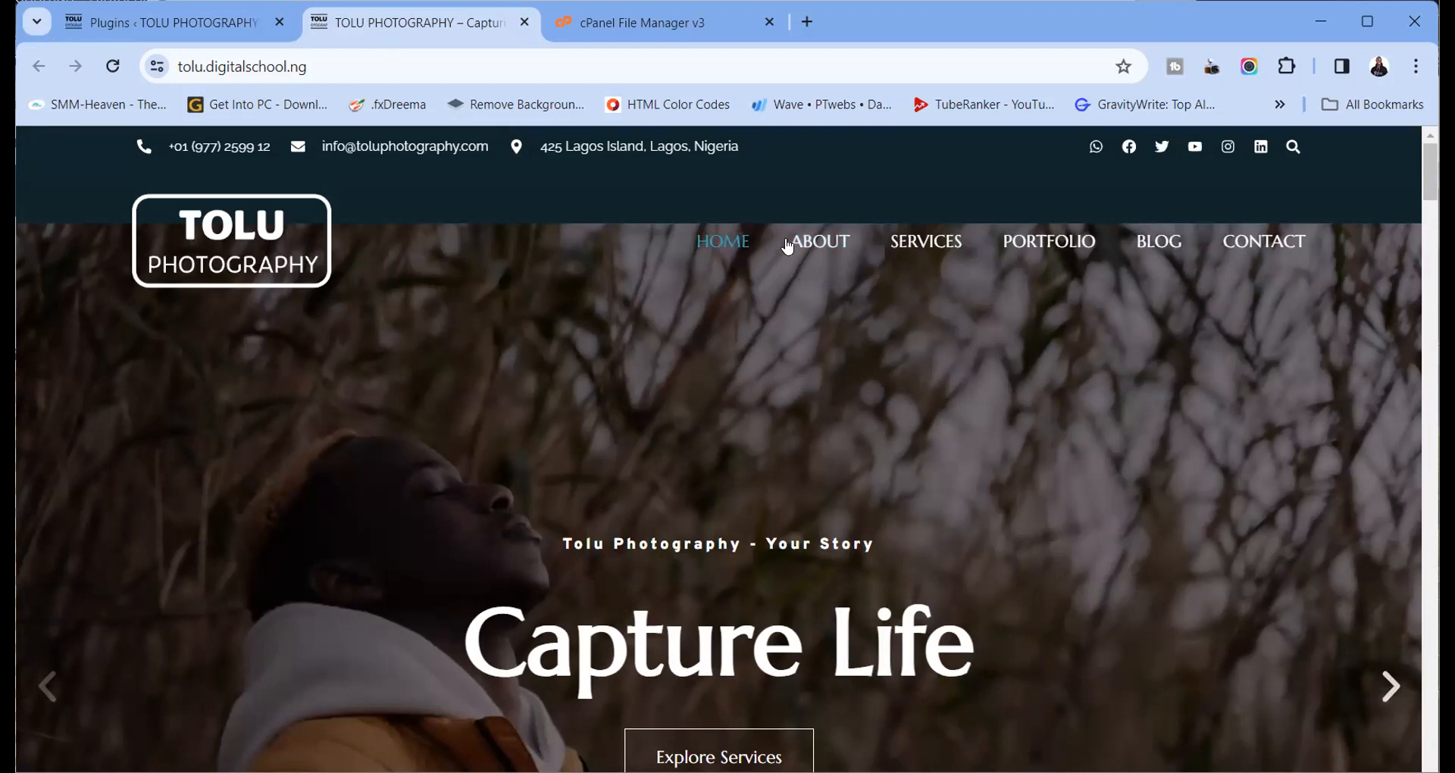
Open the live About page and scroll through it to confirm it displays
left_click(821, 242)
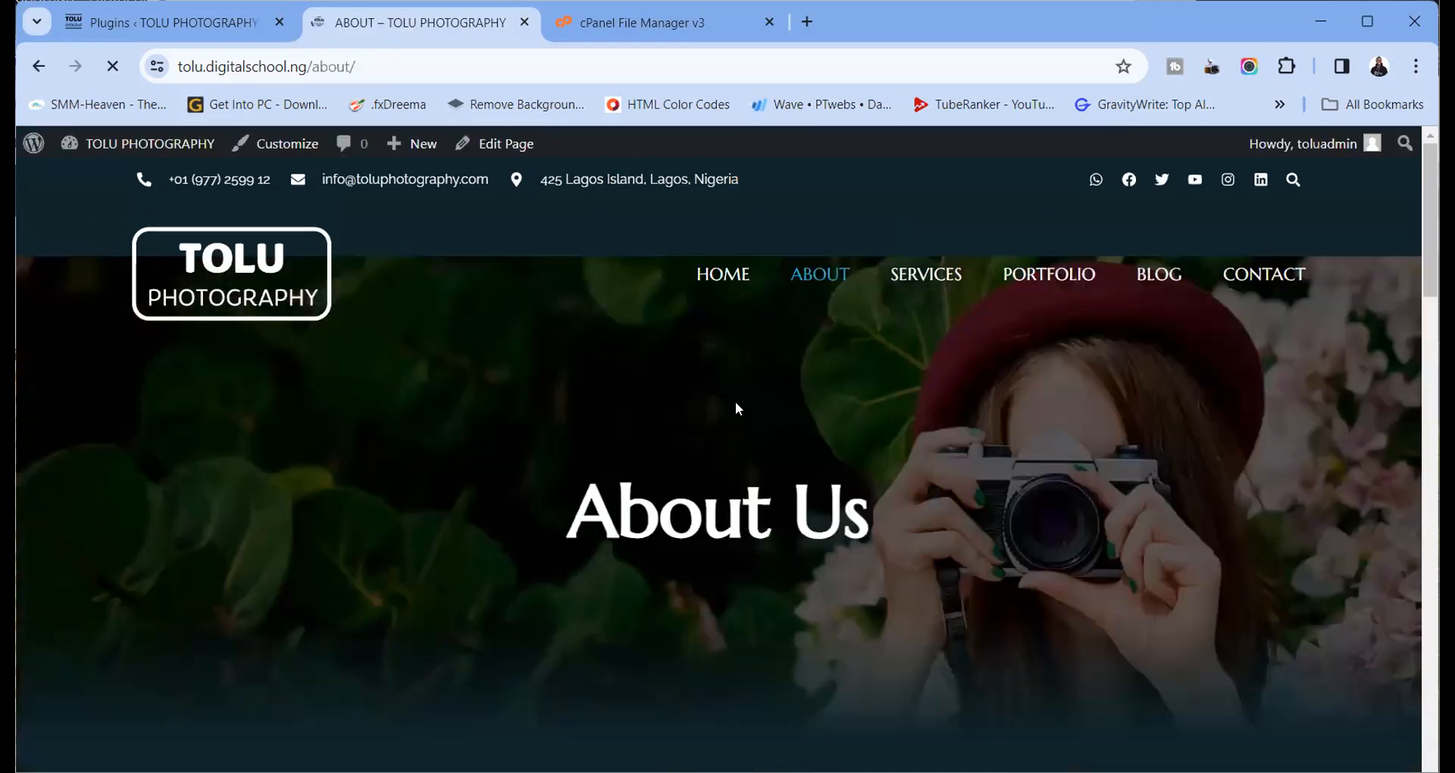
scroll(735, 401, "down", 10)
scroll(739, 405, "down", 15)
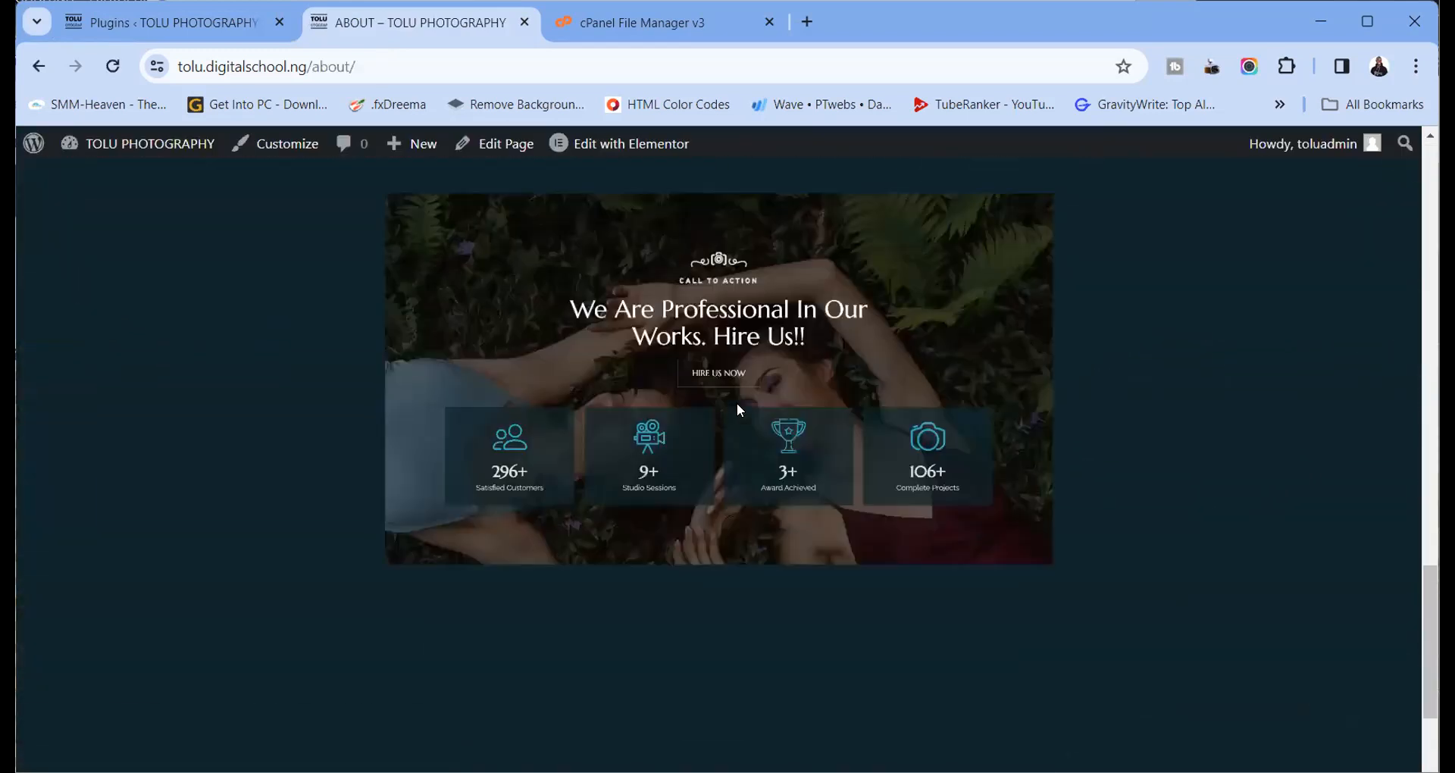
scroll(735, 406, "up", 5)
scroll(731, 400, "up", 10)
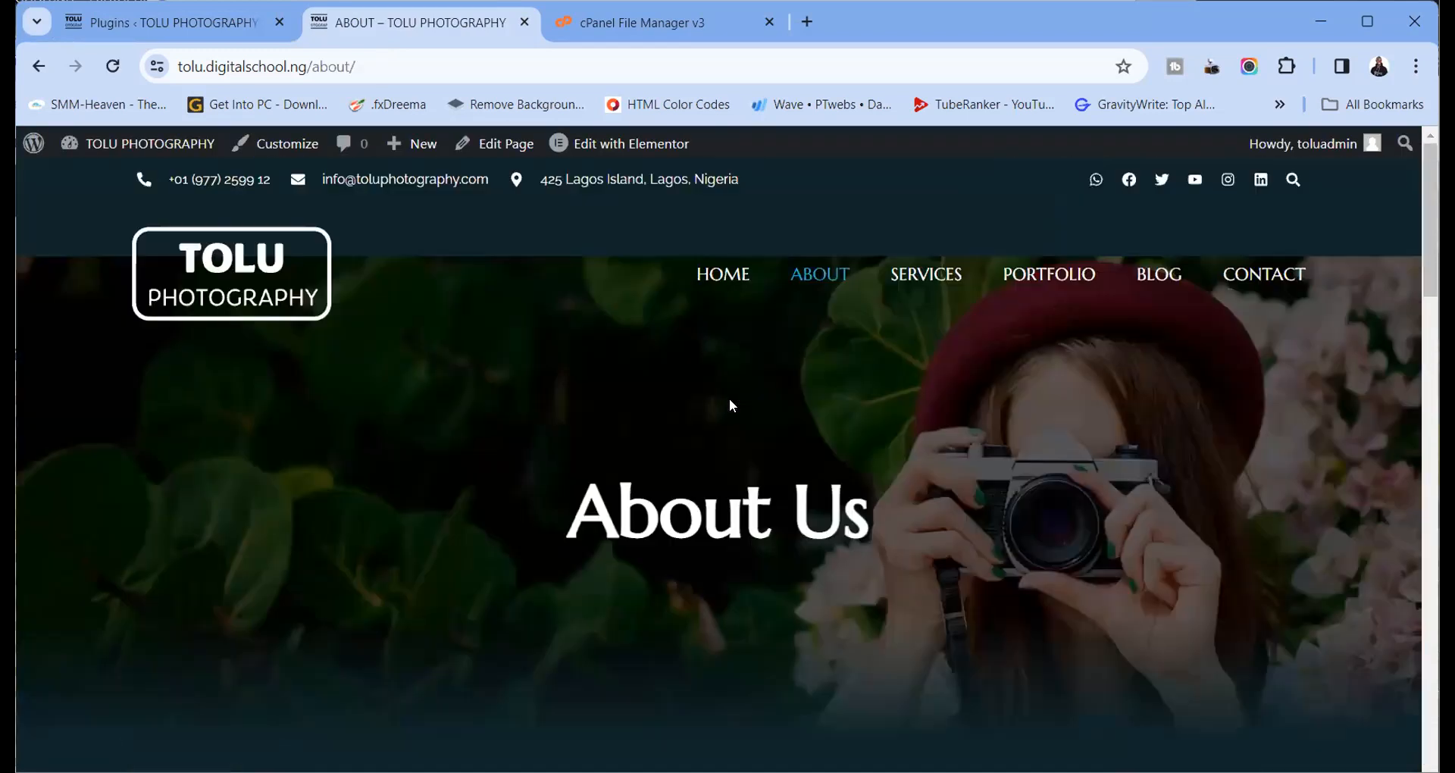
Check the Services page the same way, then return to the Plugins admin page
left_click(917, 275)
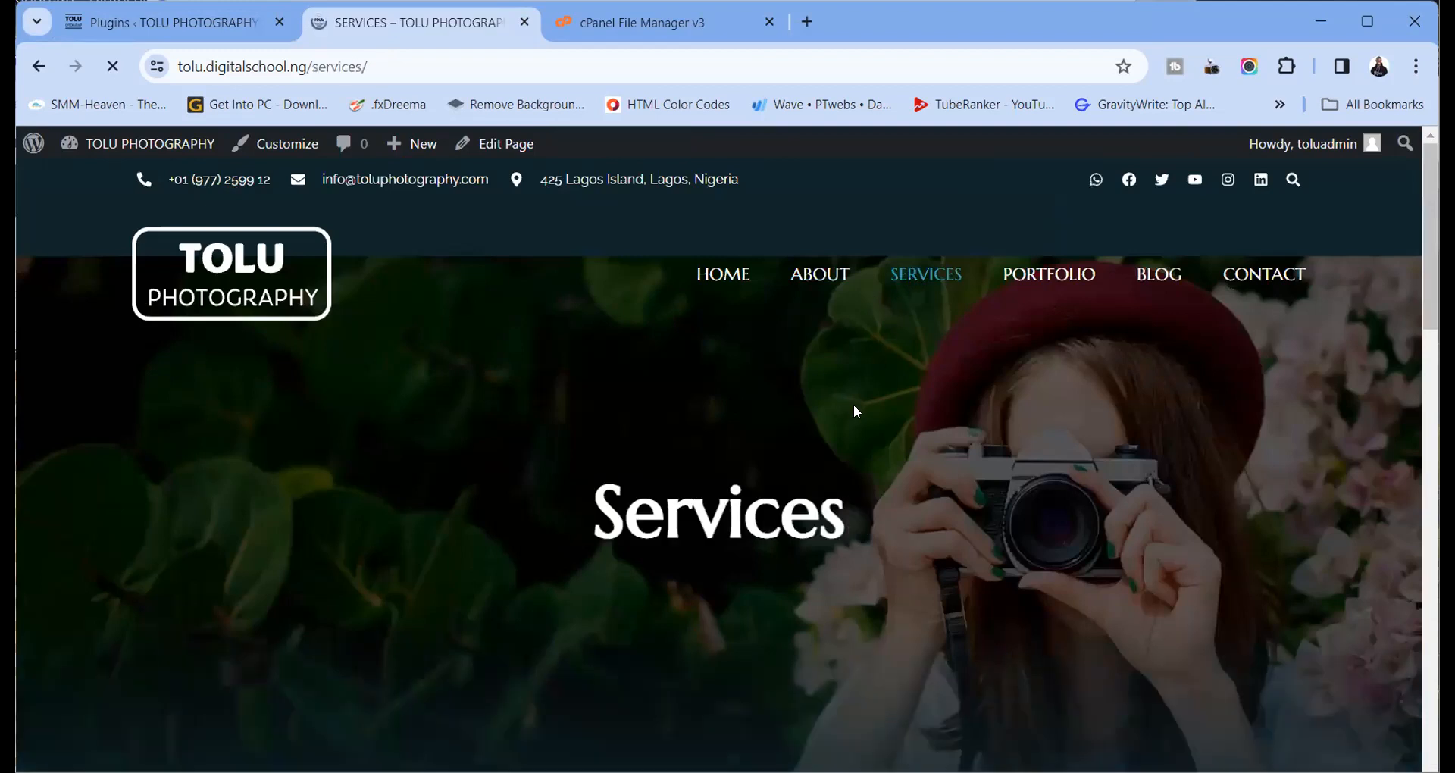
scroll(852, 417, "down", 5)
scroll(851, 414, "down", 10)
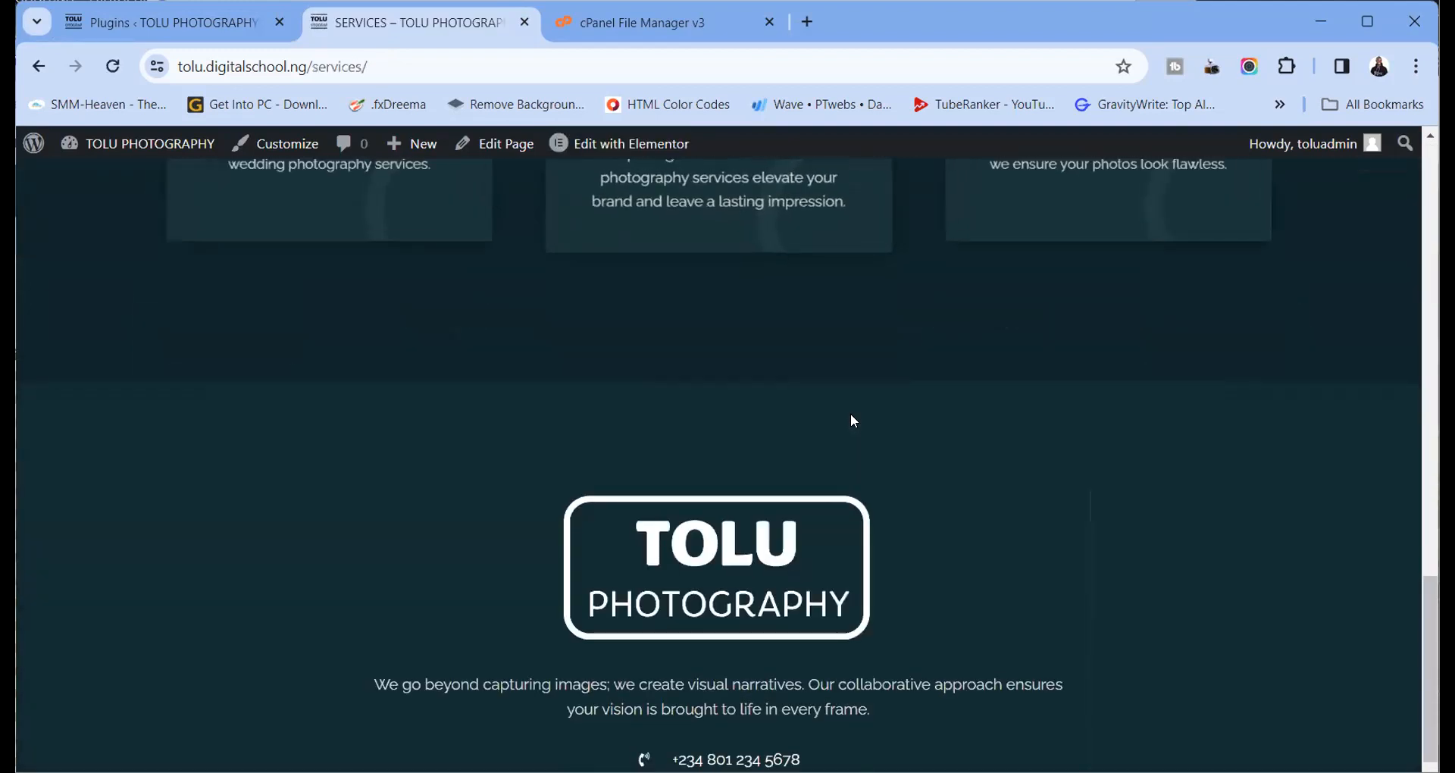
scroll(851, 415, "up", 15)
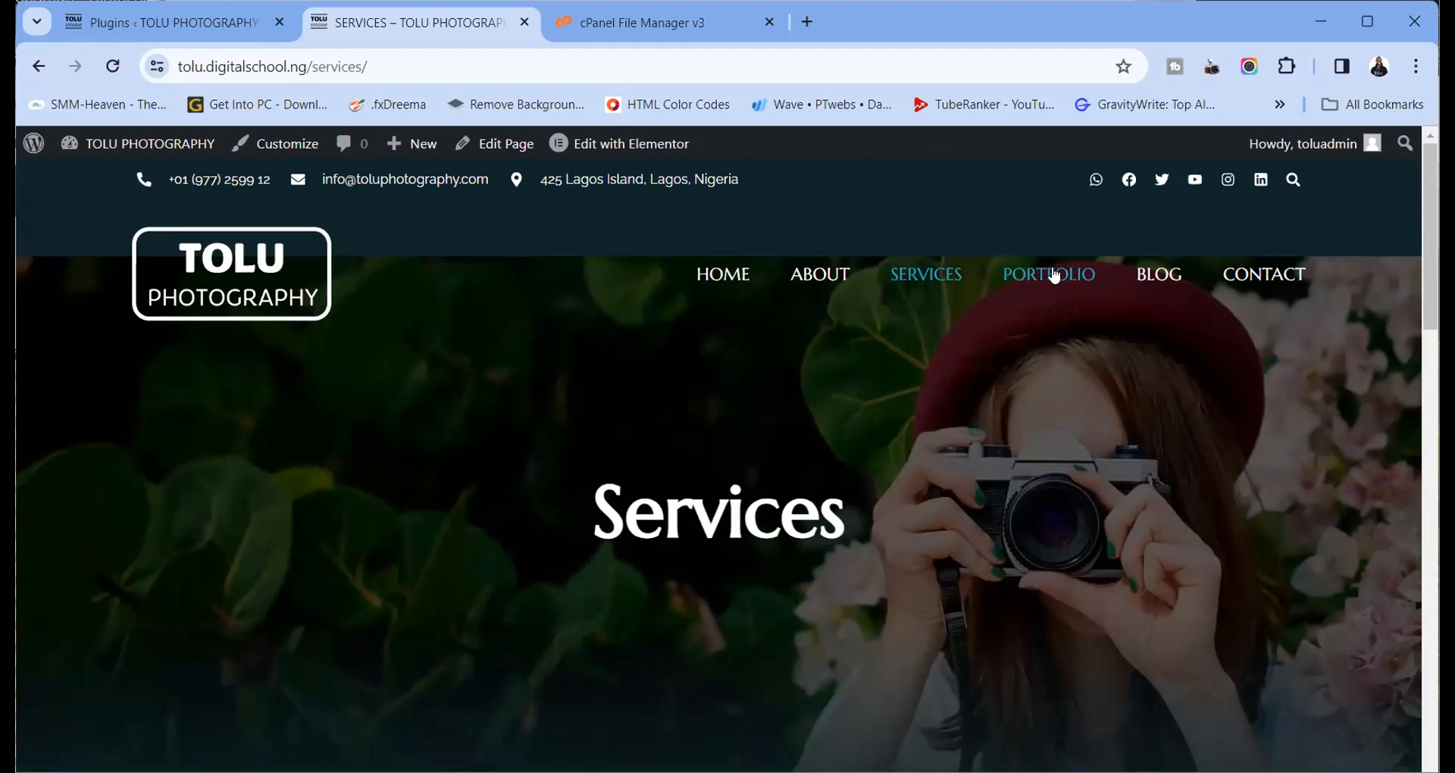
left_click(130, 24)
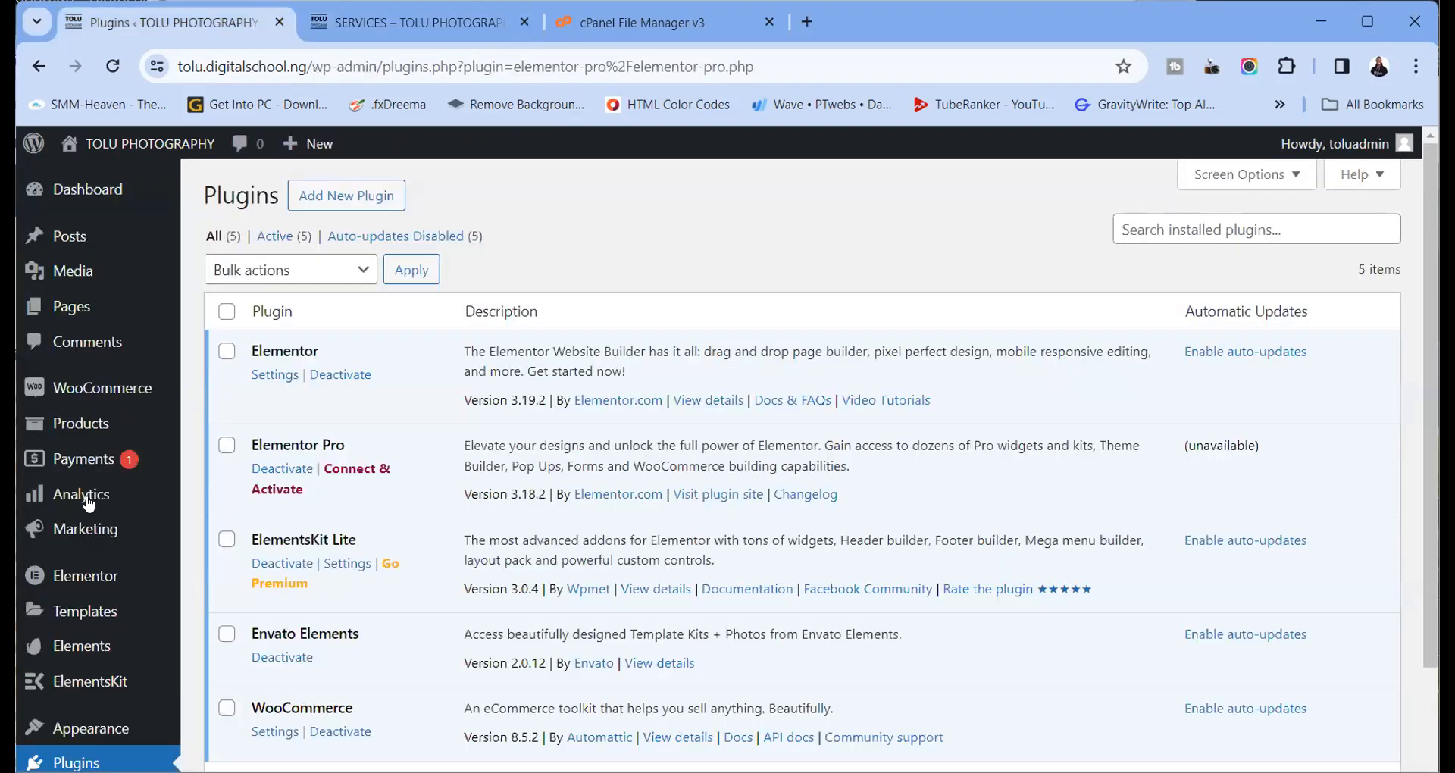
Review MAIN MENU's HOME to CONTACT items on the Menus screen, then compare with live Services
scroll(84, 598, "down", 3)
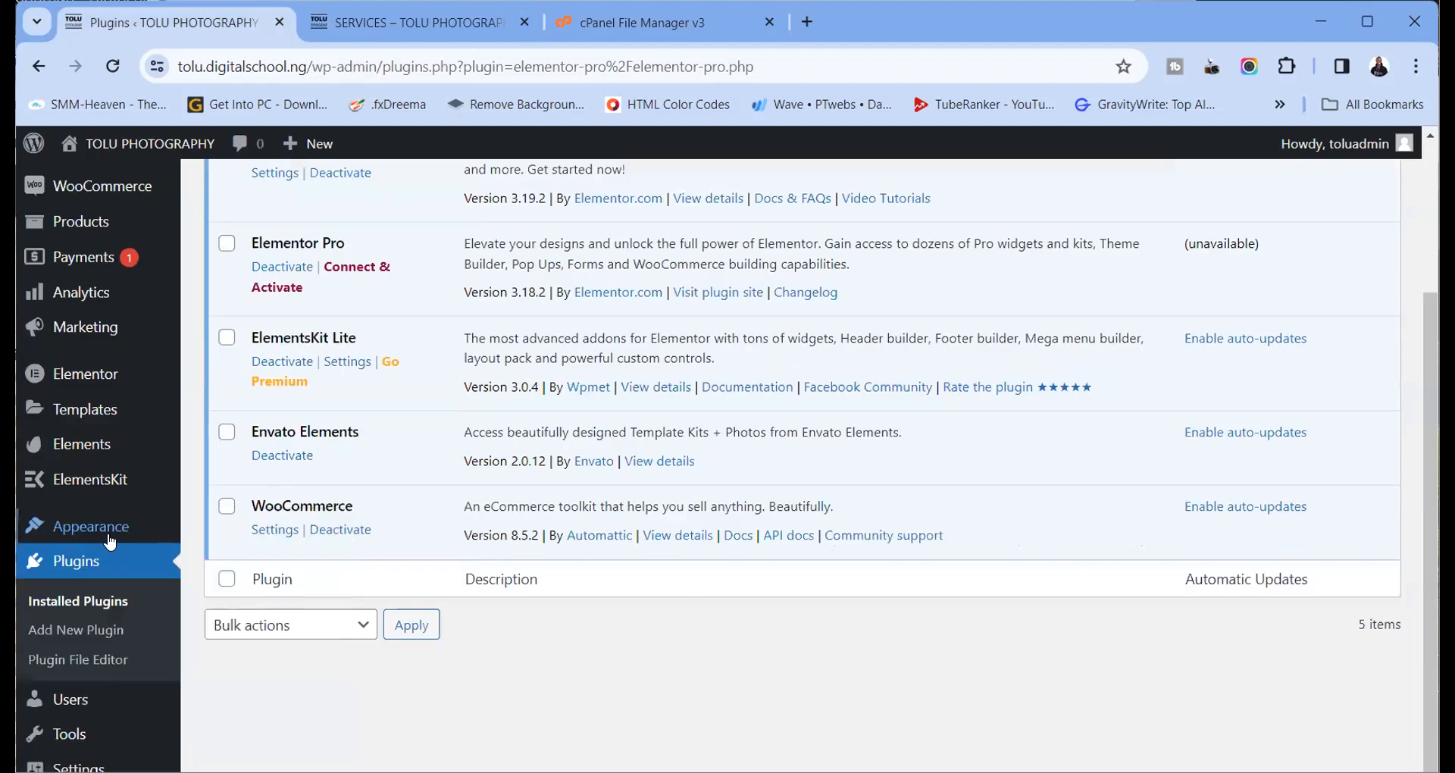
mouse_move(109, 530)
left_click(220, 588)
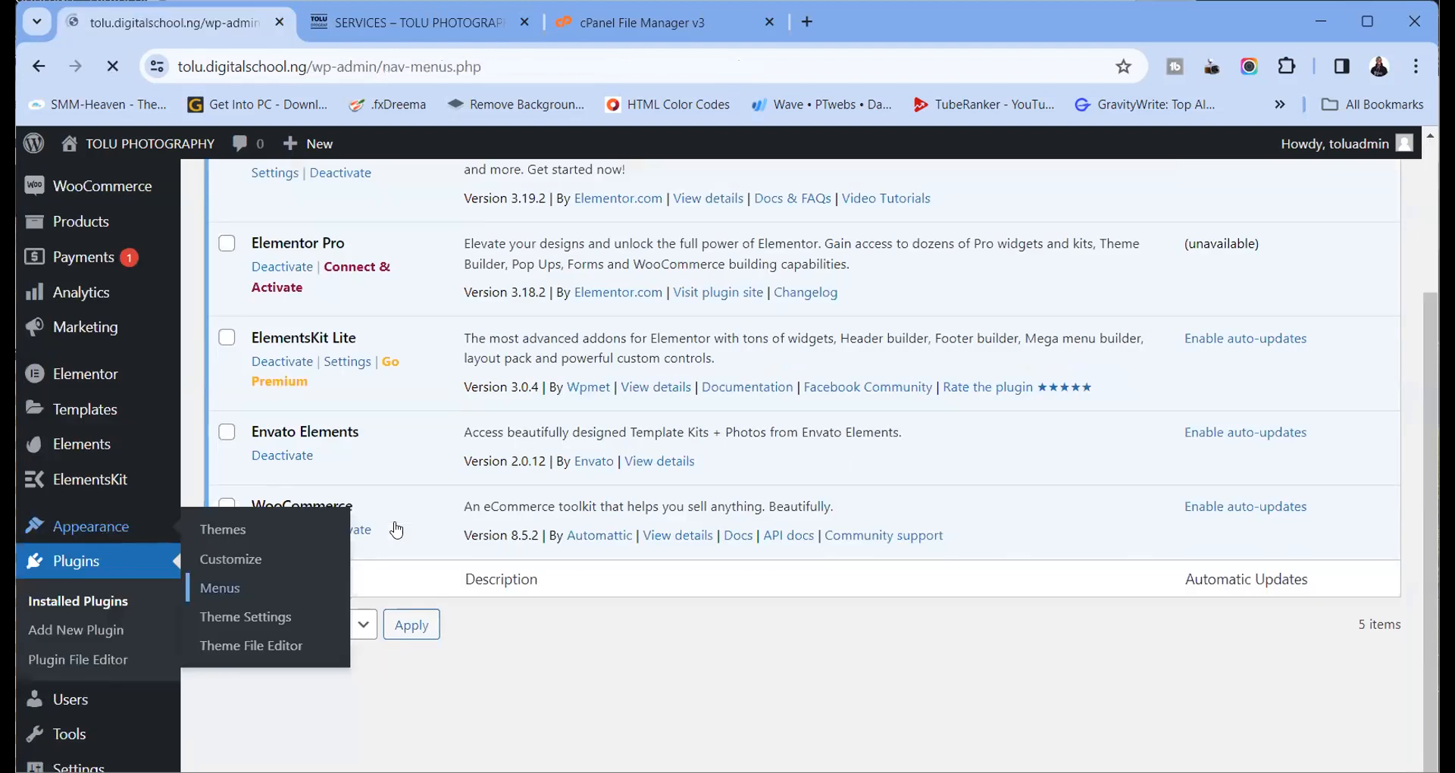
scroll(538, 550, "down", 10)
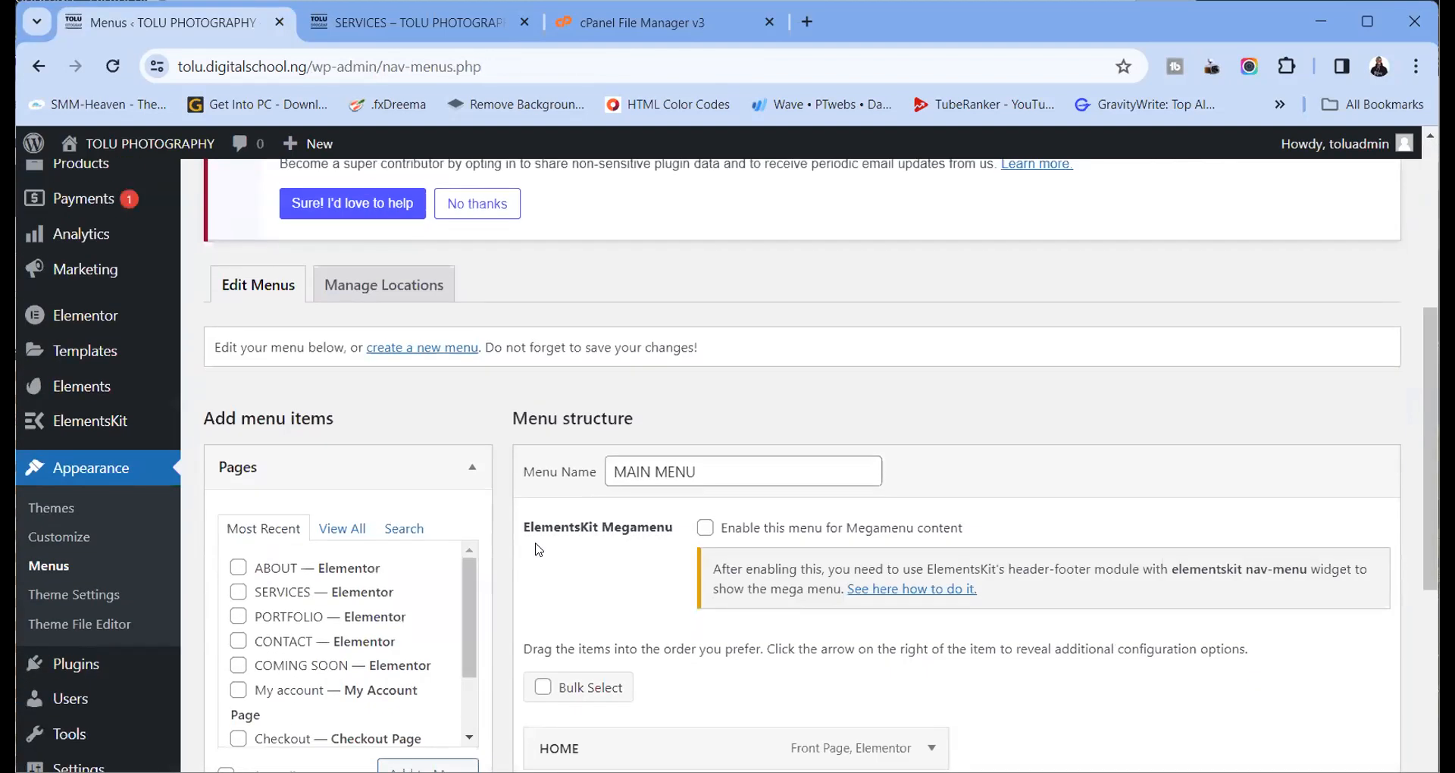
scroll(602, 455, "up", 4)
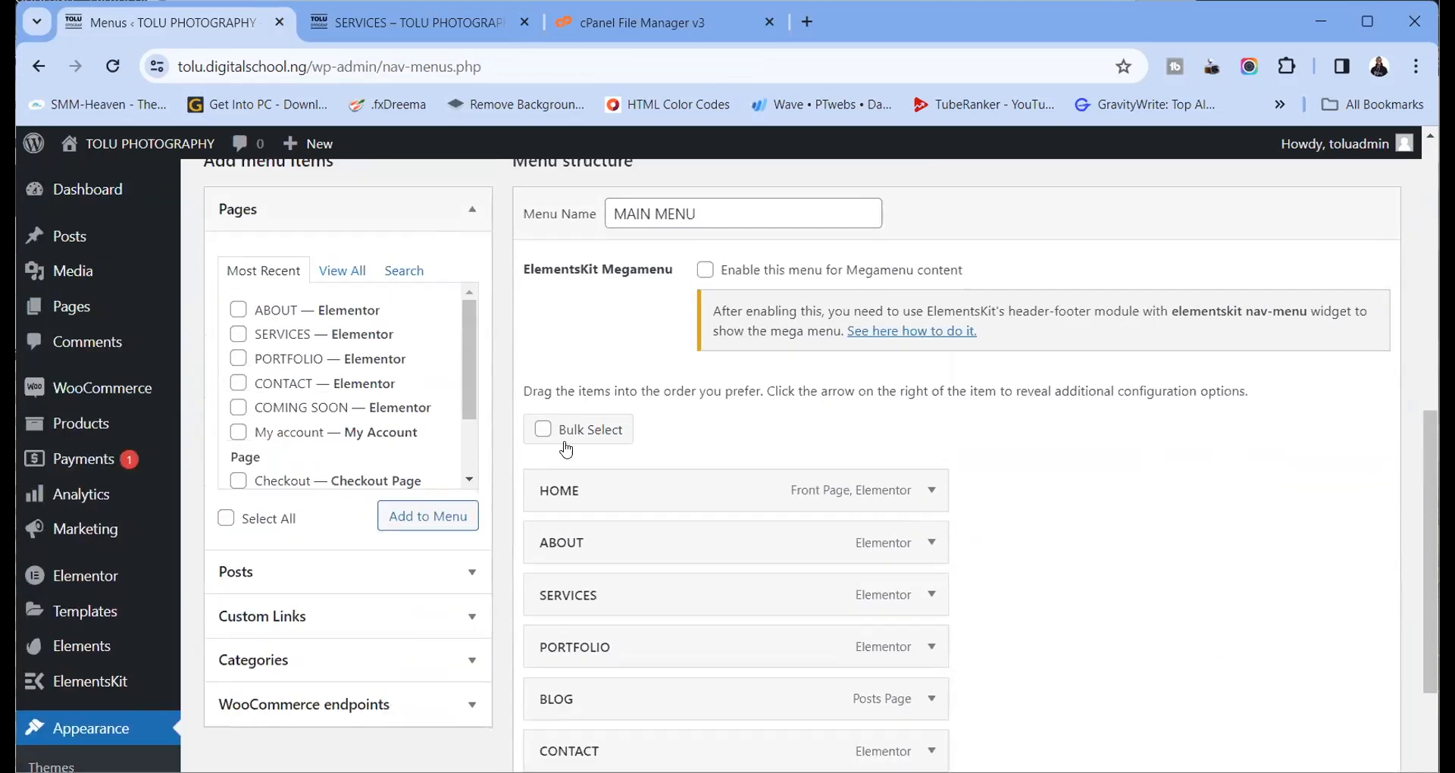
left_click(441, 22)
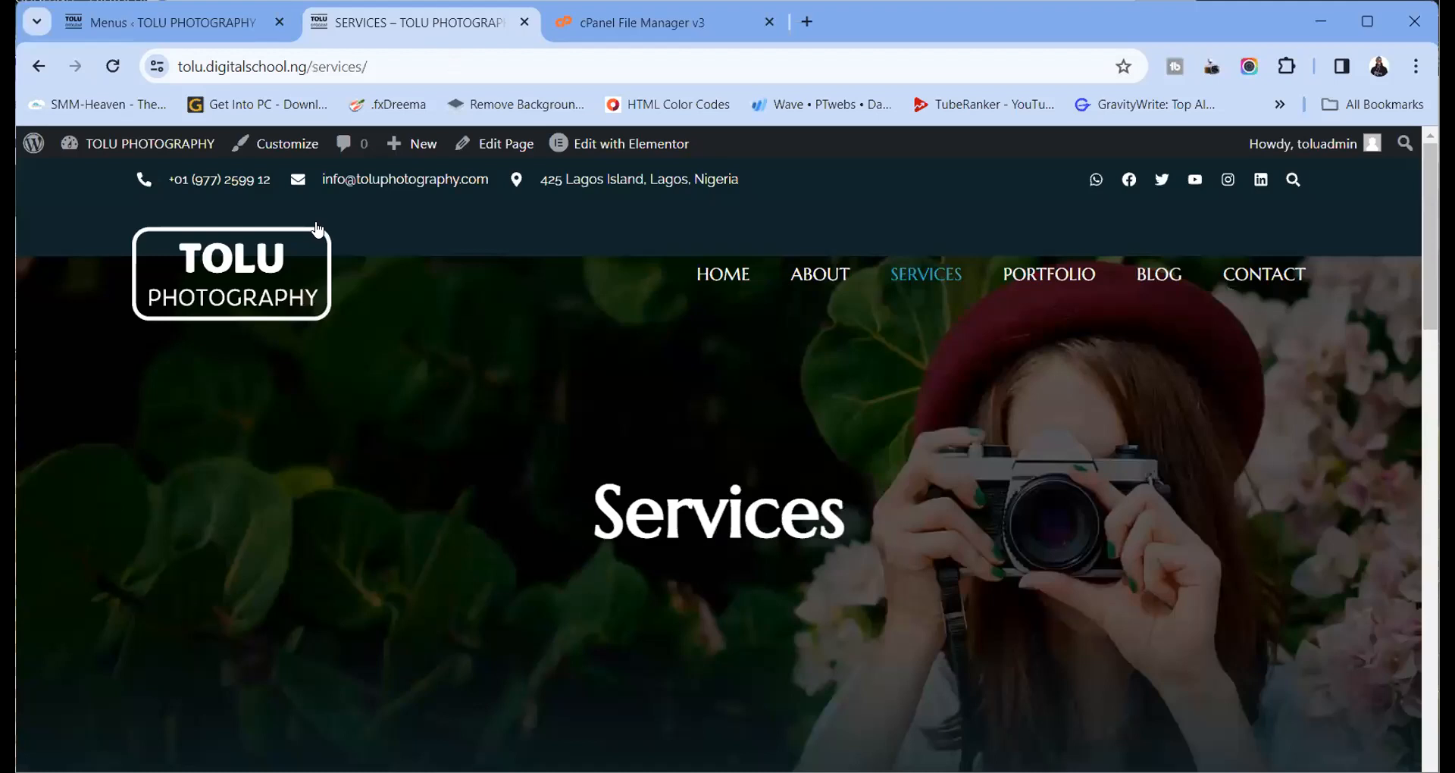
Open the live Portfolio page from Services and scroll through it
left_click(207, 30)
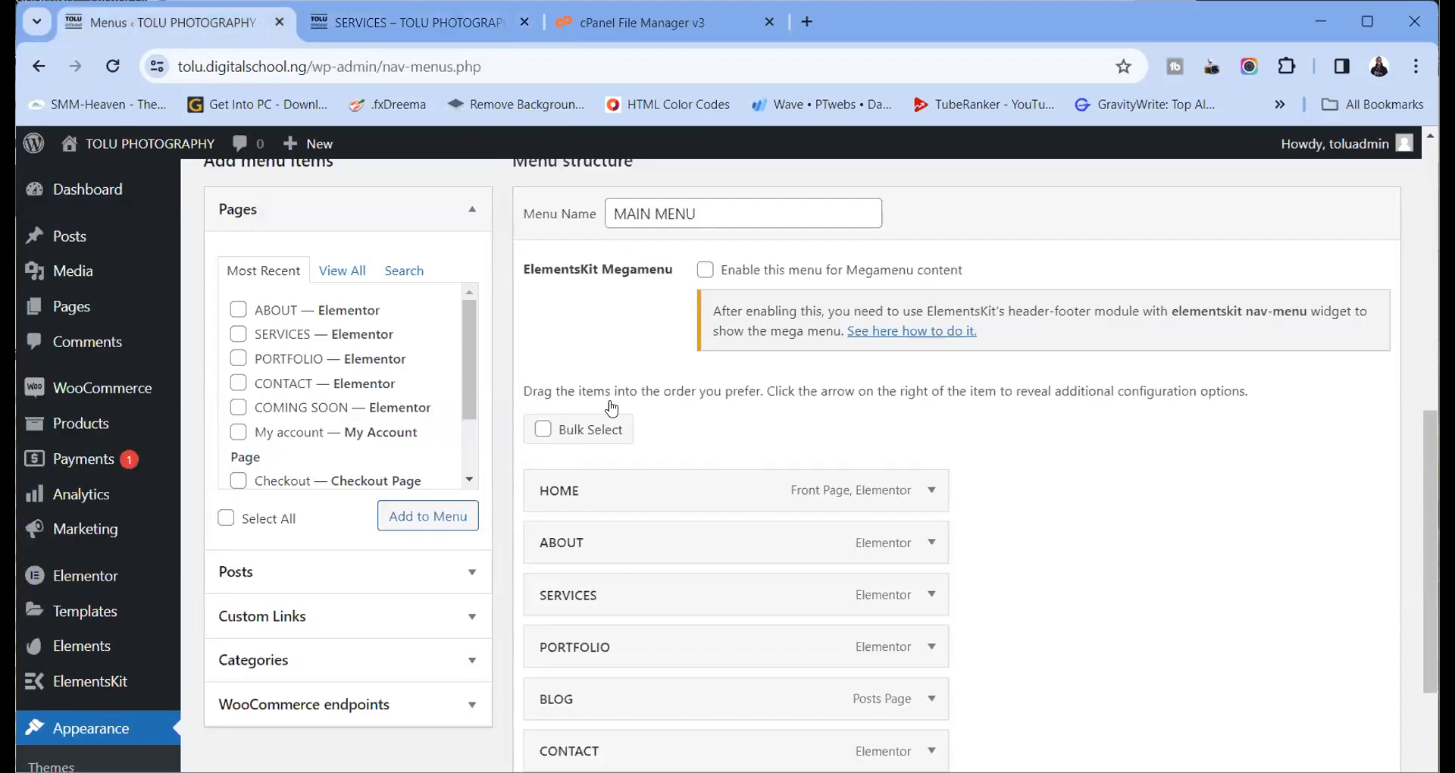
left_click(441, 30)
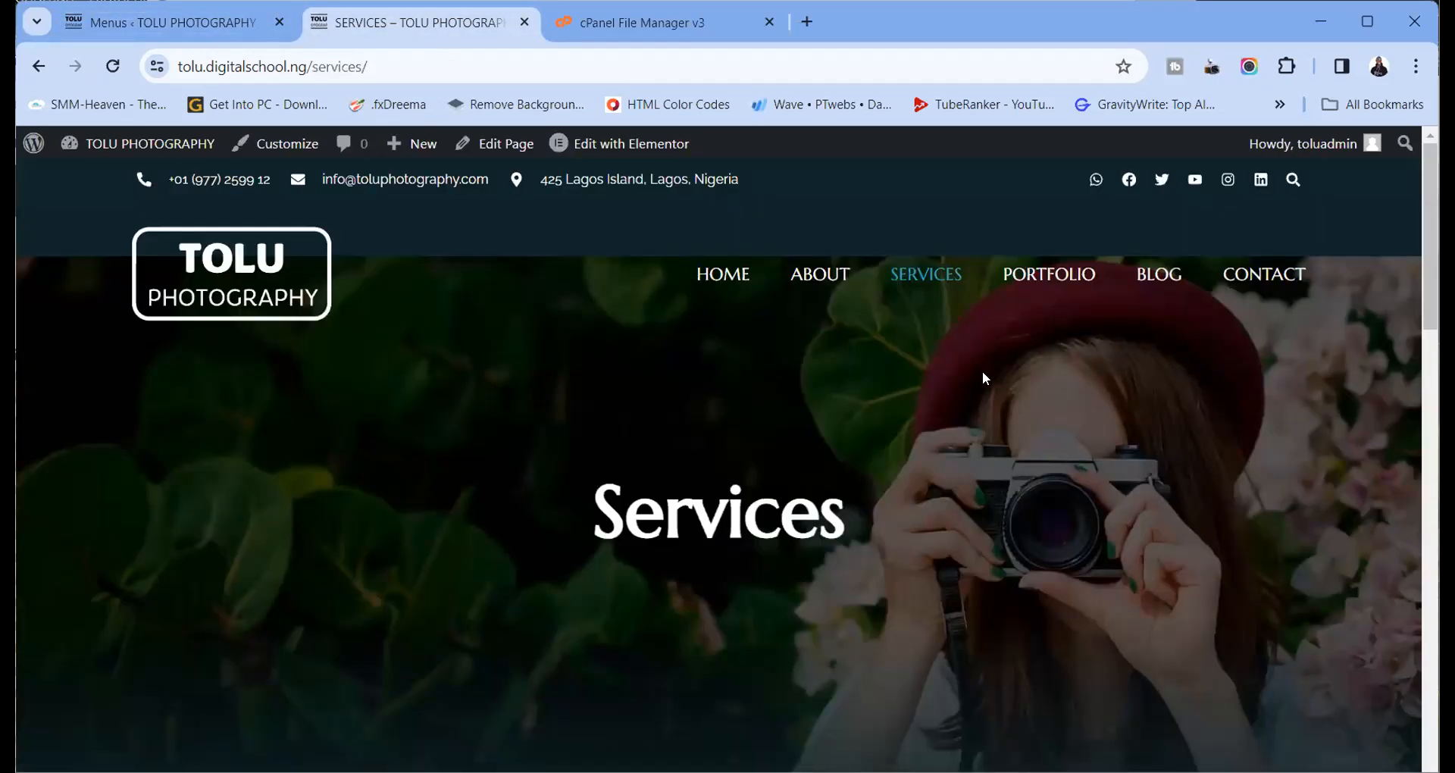
left_click(1040, 276)
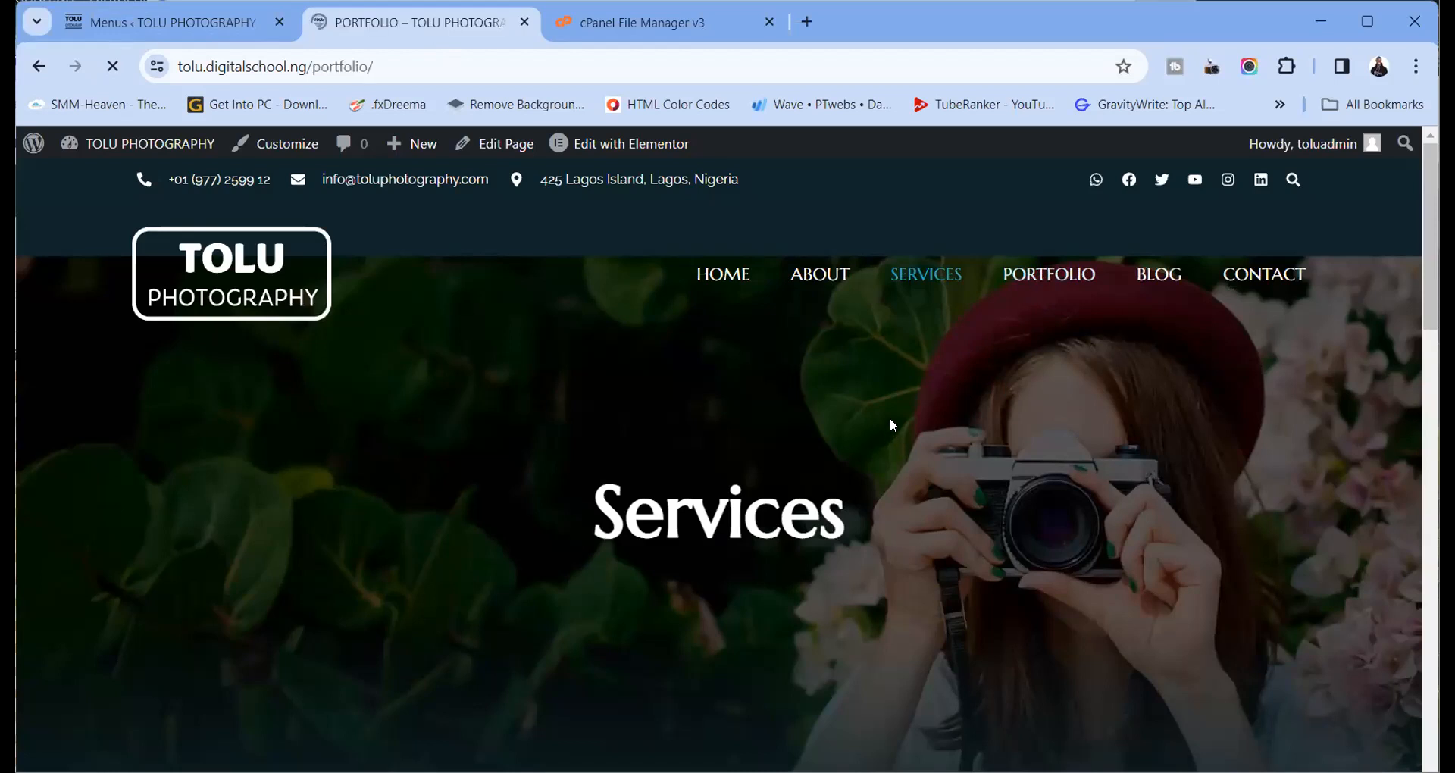
scroll(891, 422, "down", 10)
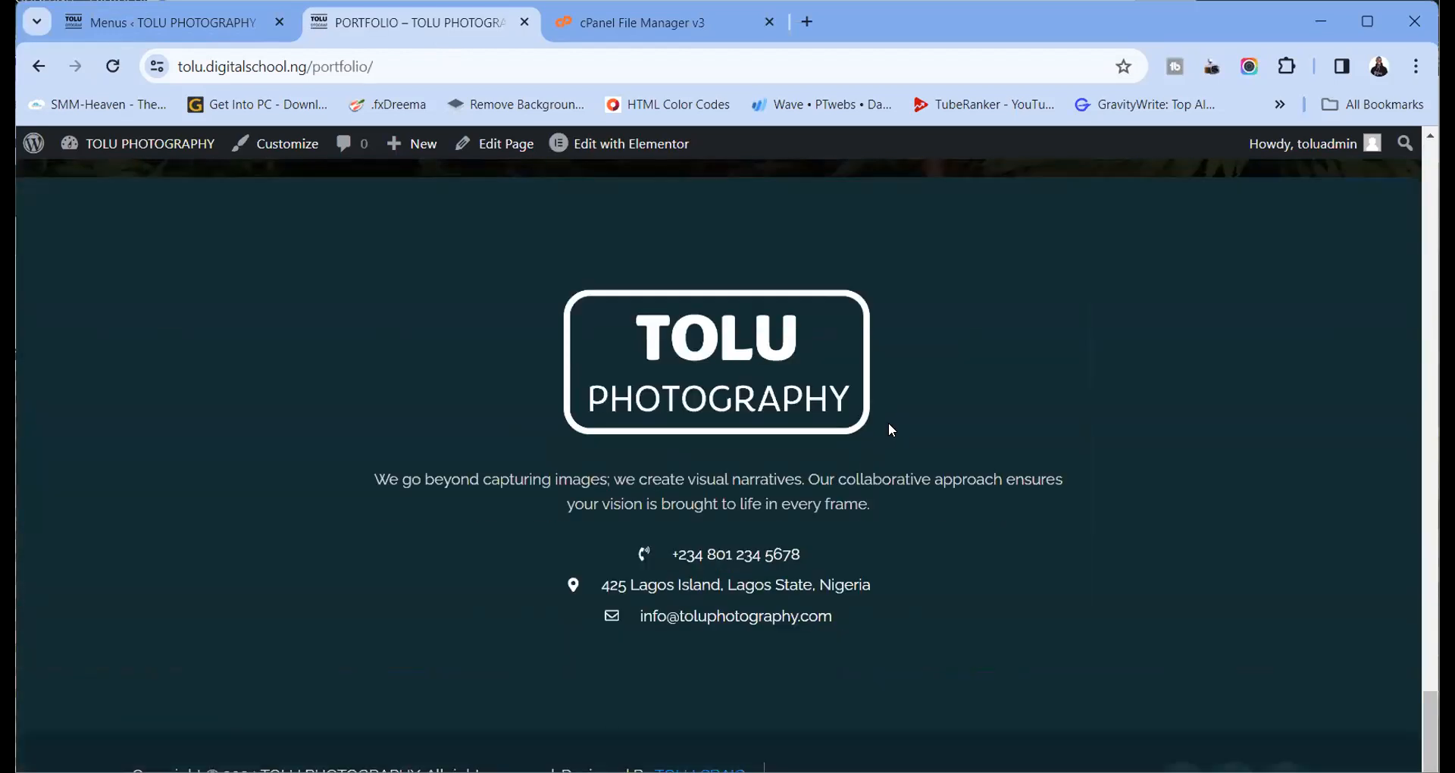
scroll(890, 425, "up", 5)
scroll(888, 421, "up", 10)
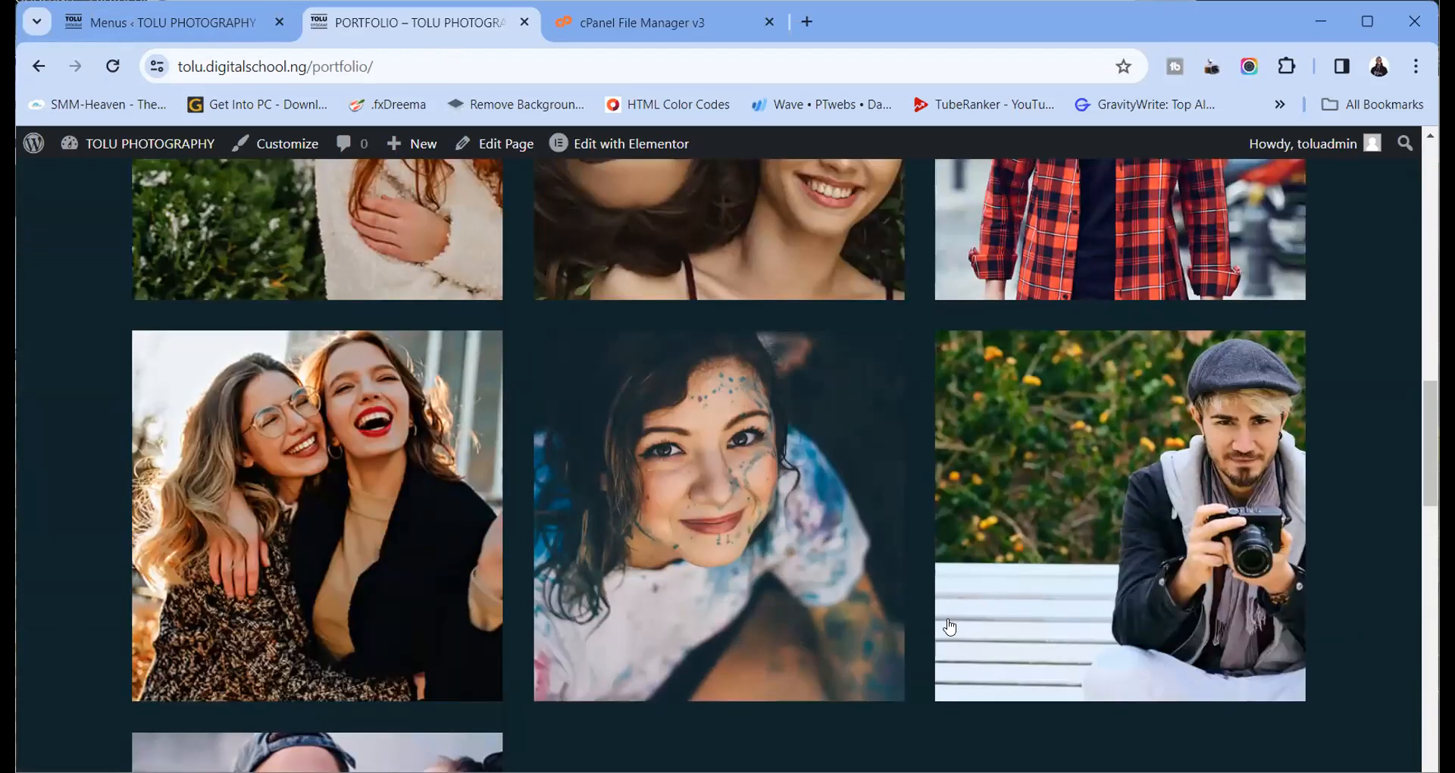
scroll(927, 366, "up", 5)
scroll(859, 460, "up", 5)
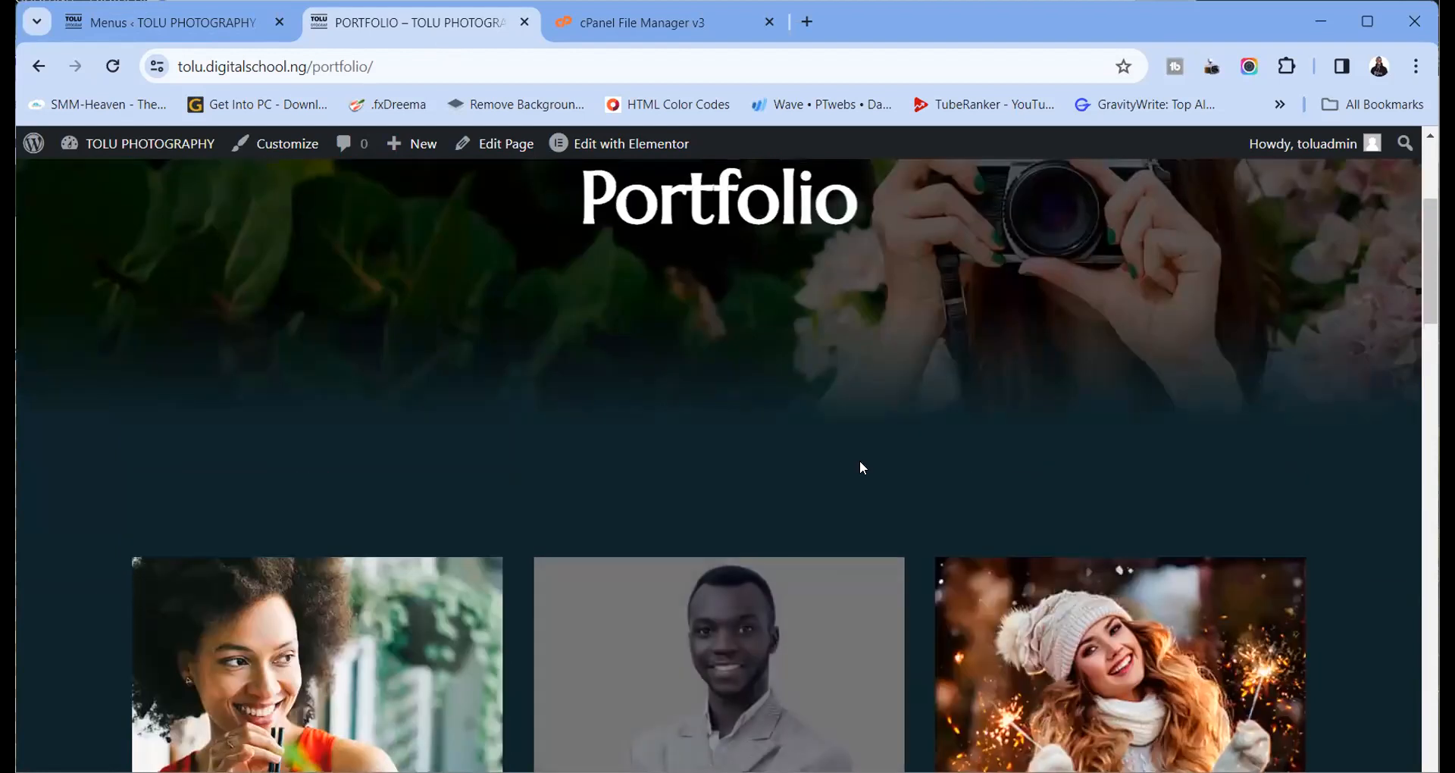
scroll(835, 494, "down", 2)
scroll(835, 495, "down", 2)
scroll(822, 439, "up", 5)
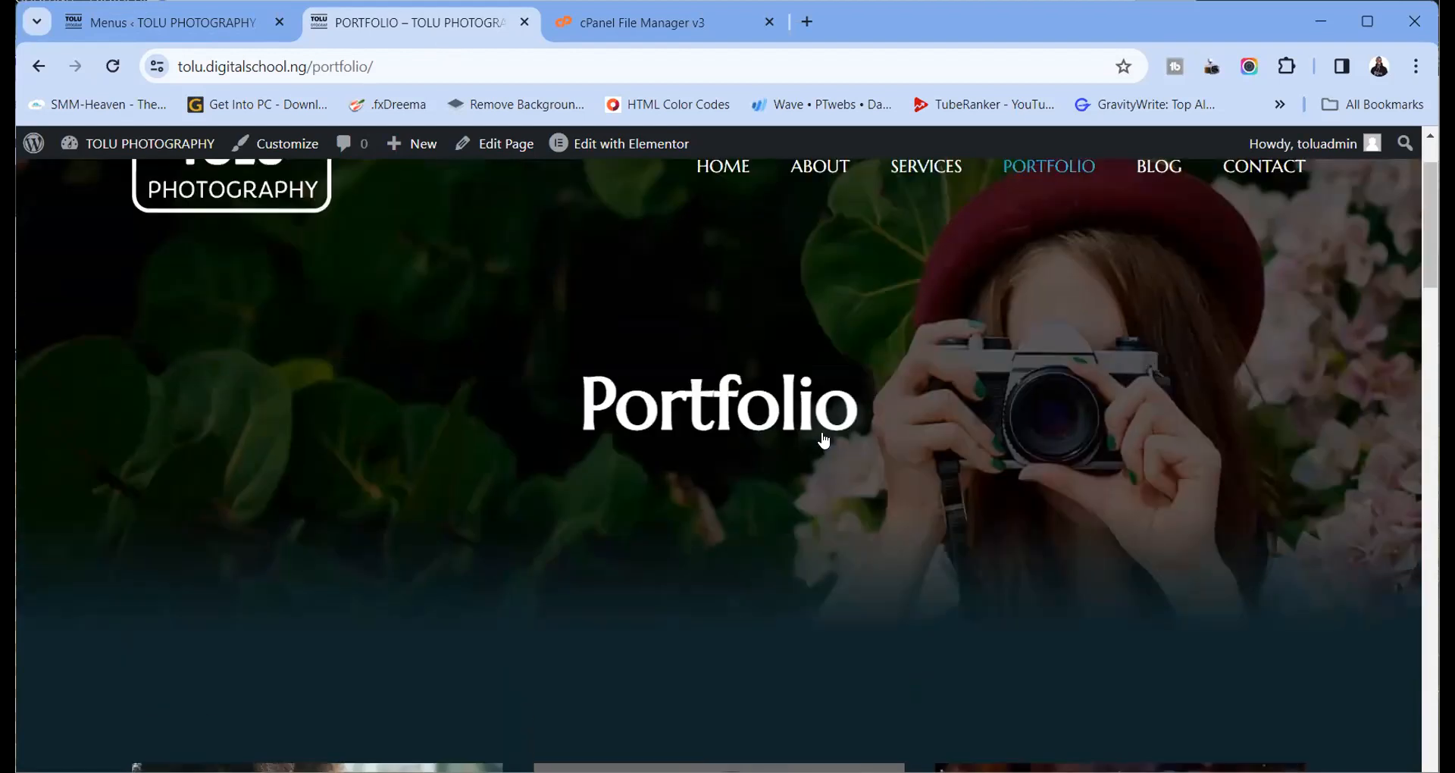
scroll(1152, 273, "up", 2)
Check the Blog and Contact pages, then return to the home page
left_click(1157, 273)
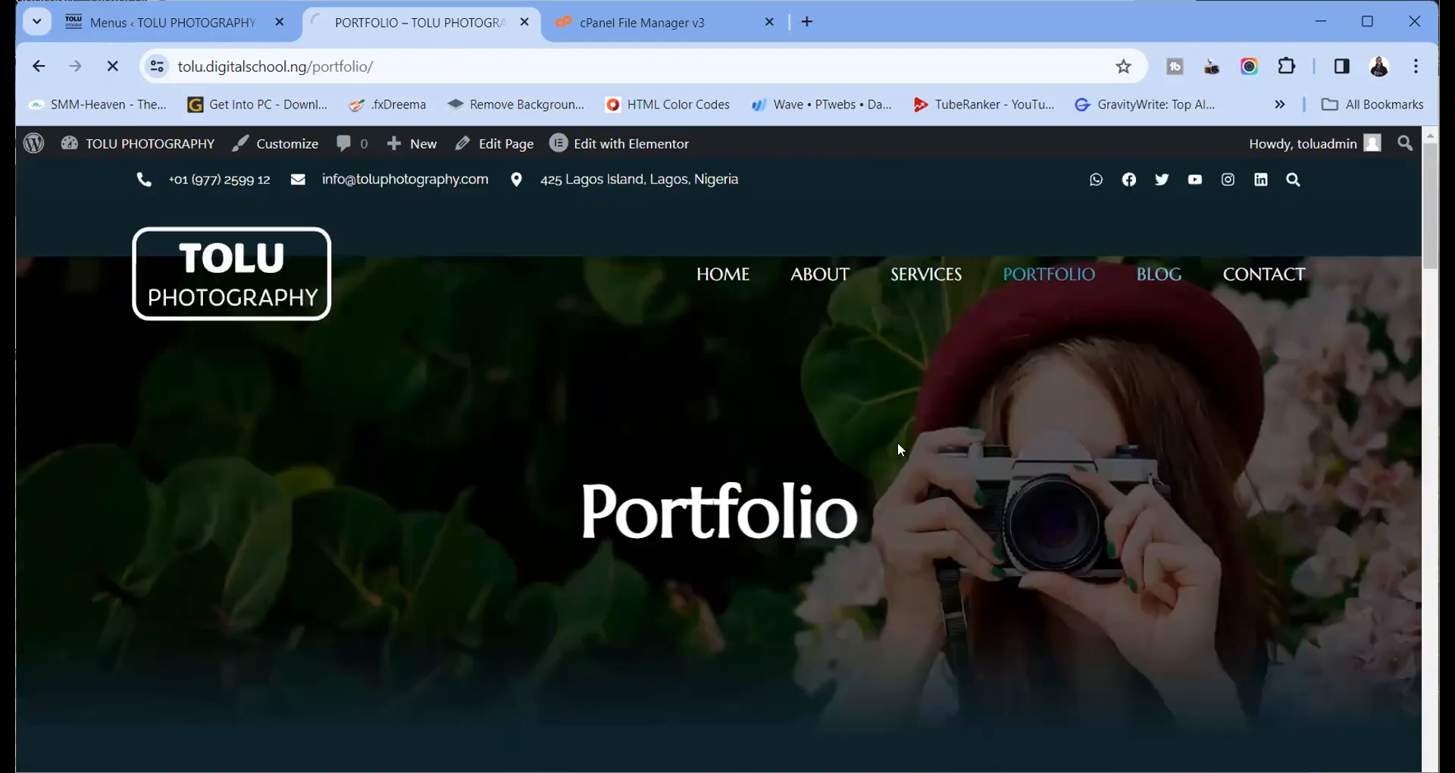
scroll(861, 434, "down", 4)
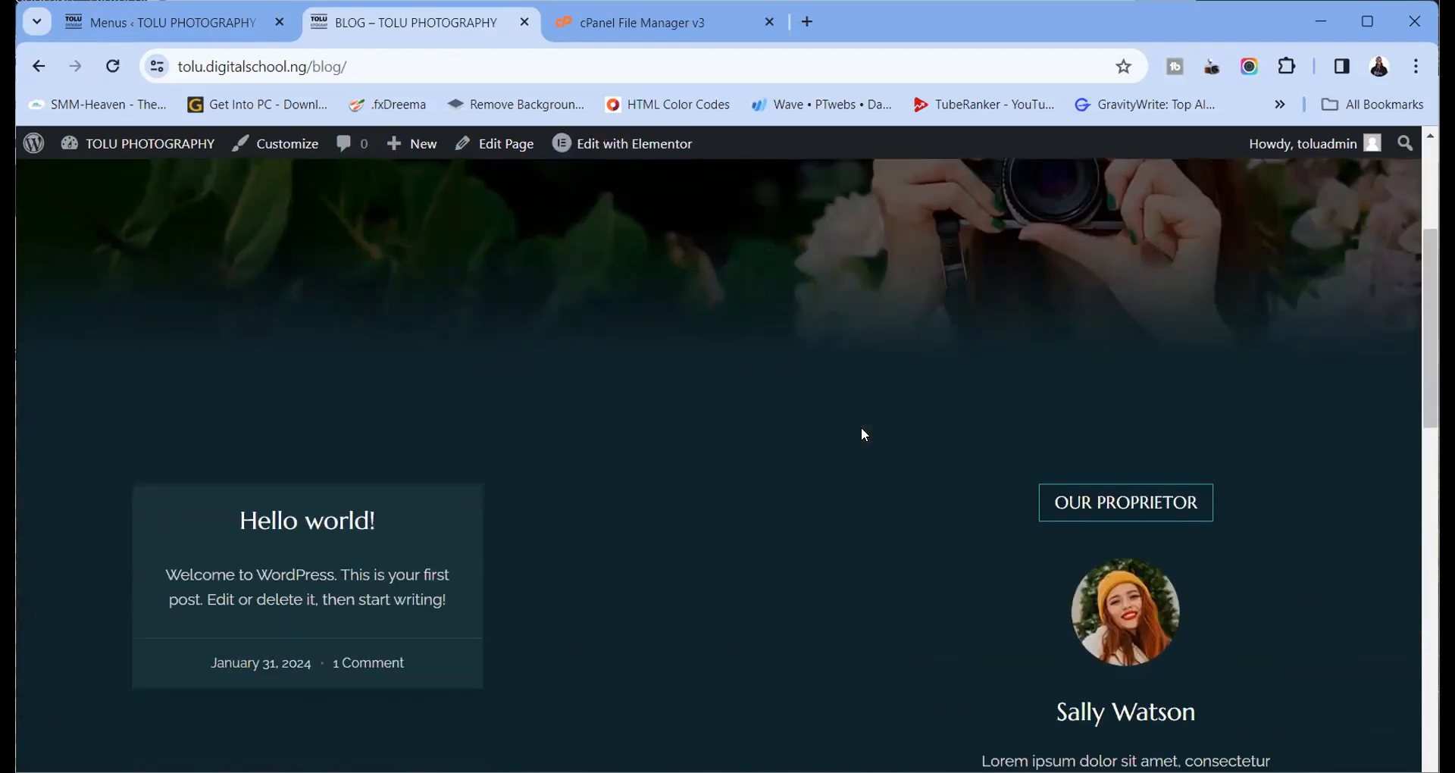
scroll(861, 432, "down", 8)
scroll(861, 432, "up", 12)
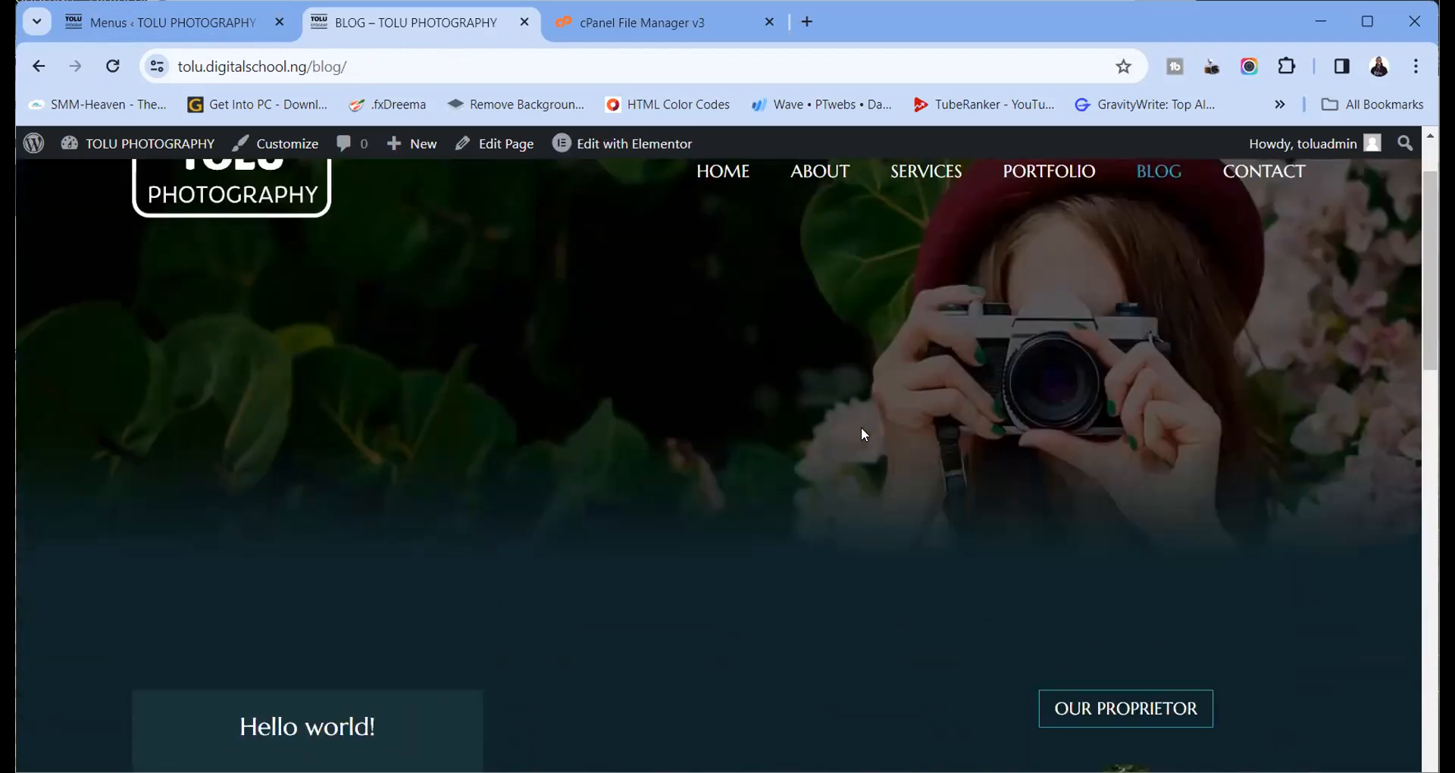
left_click(1256, 277)
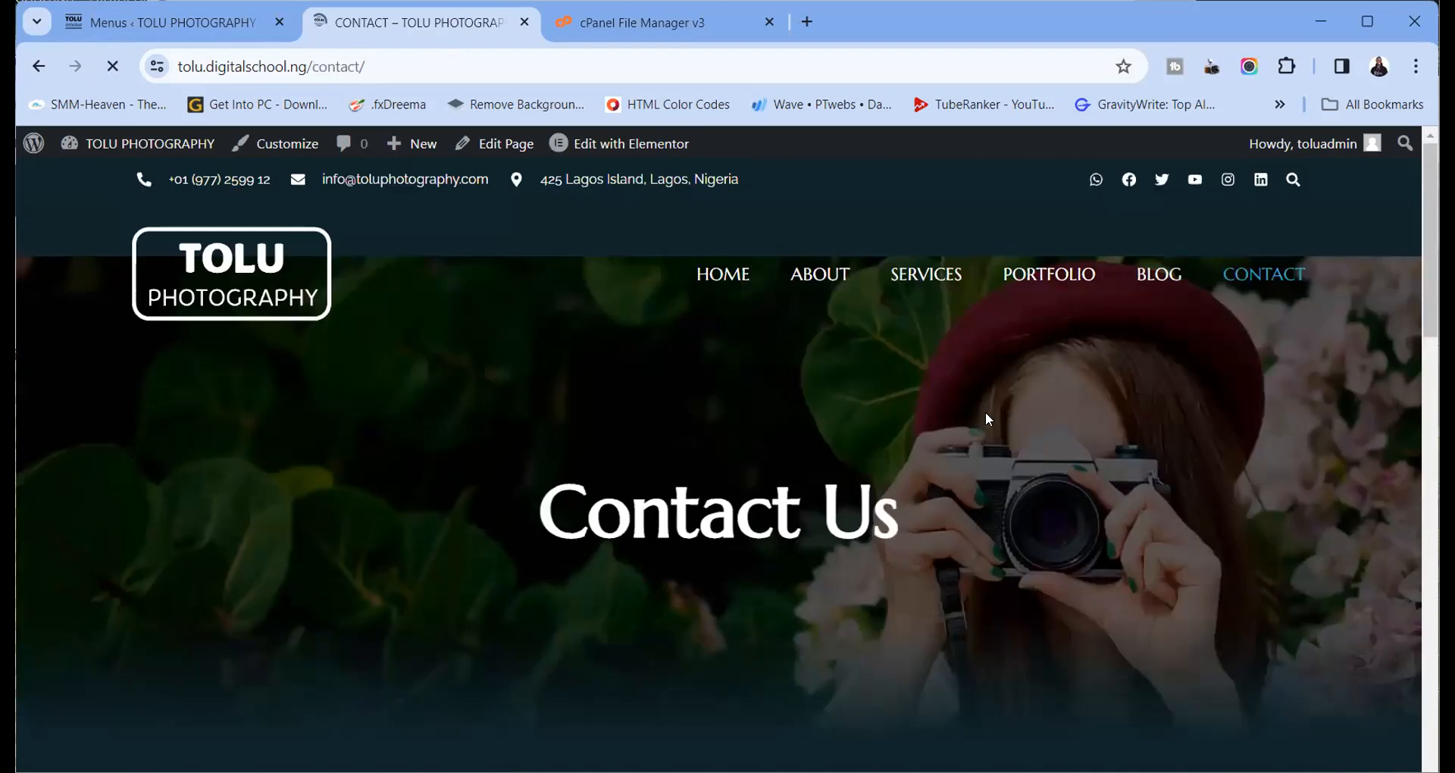
left_click(732, 276)
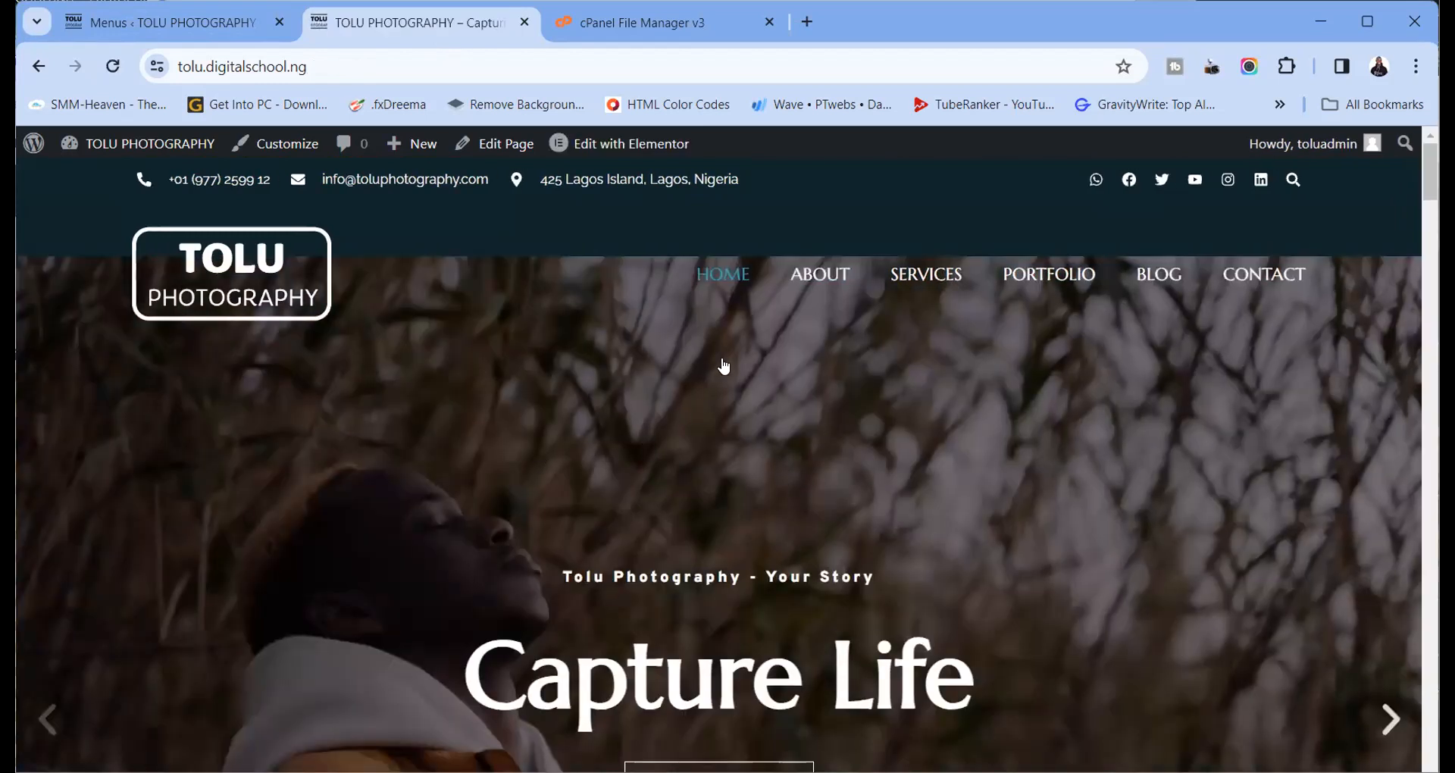
Scroll through the live home page and dismiss the Edit with Elementor link menu
scroll(690, 335, "down", 10)
scroll(693, 343, "down", 8)
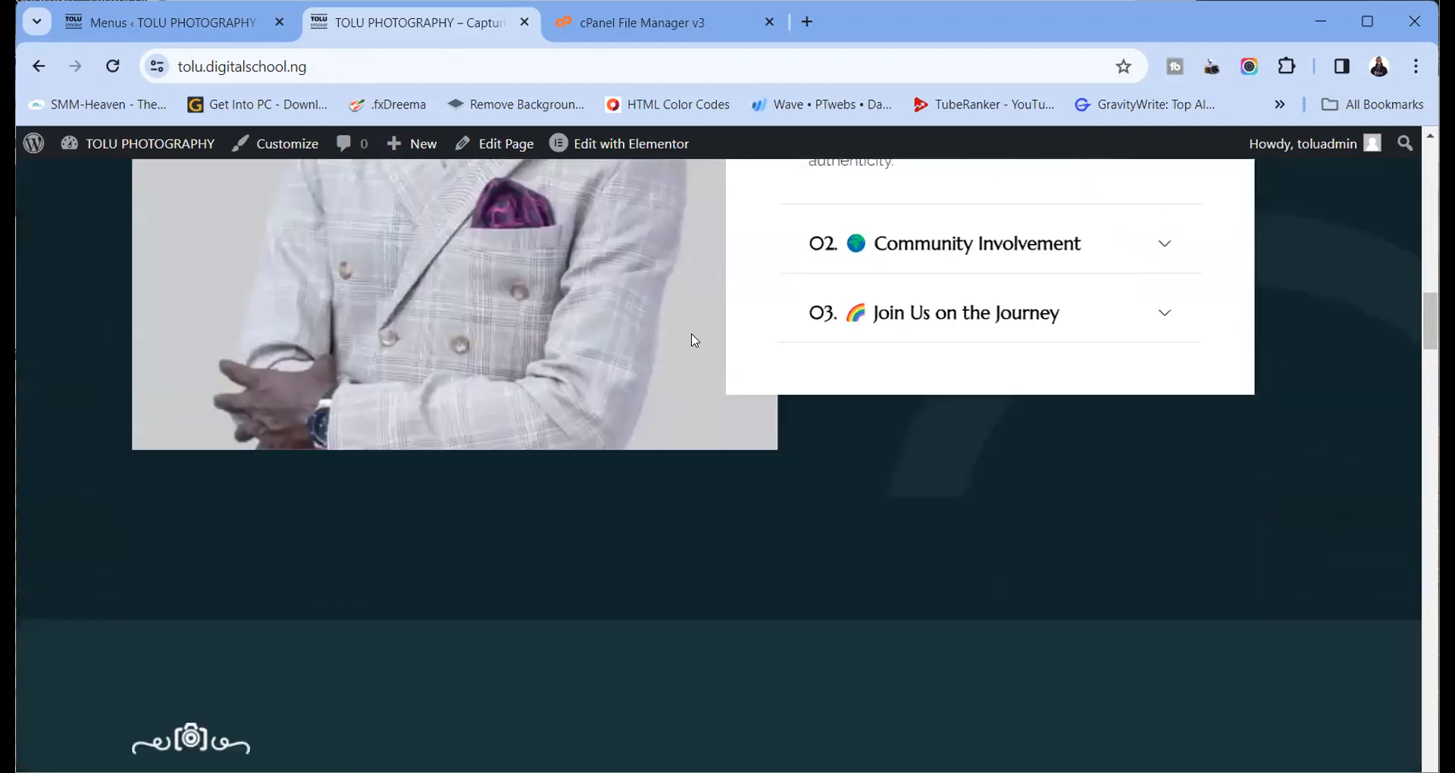
scroll(693, 341, "up", 10)
scroll(691, 335, "up", 5)
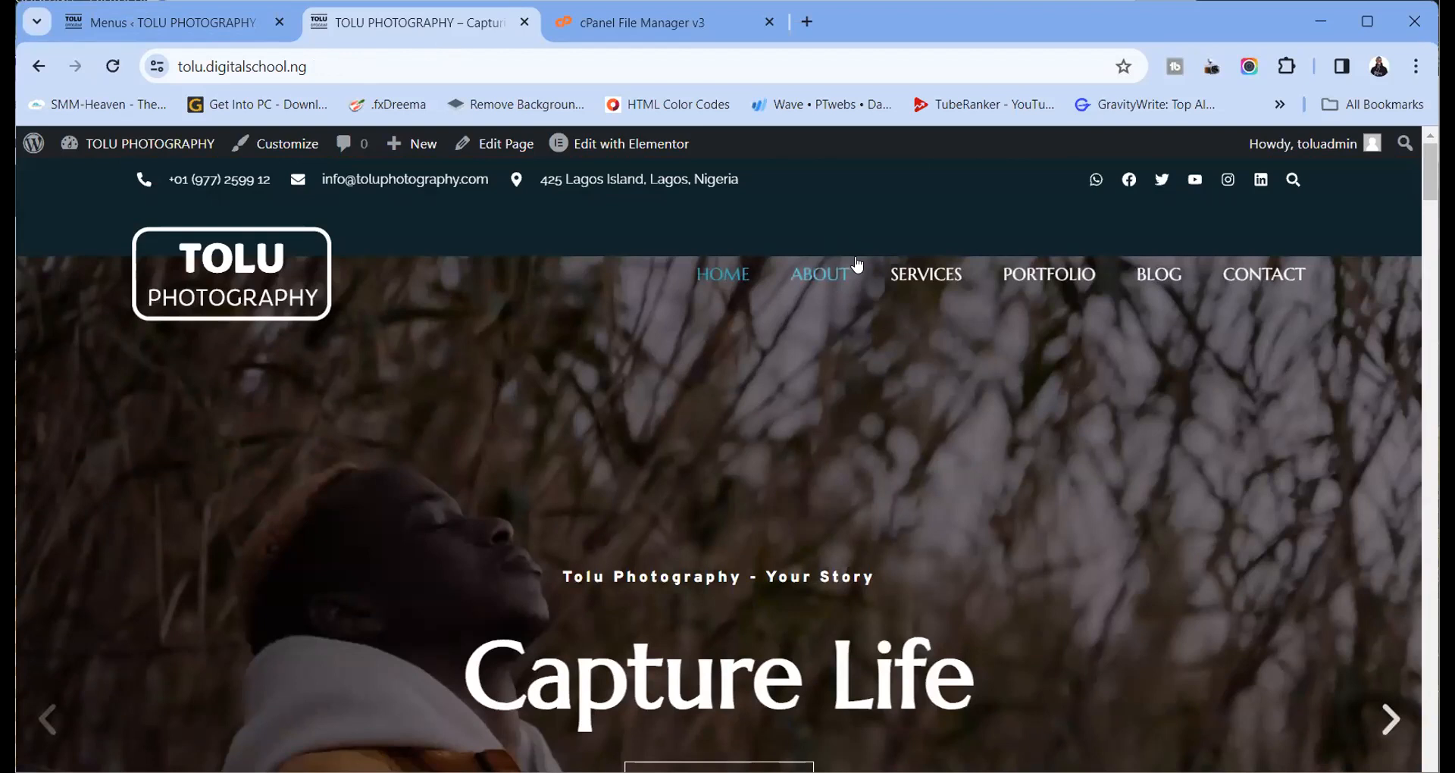
scroll(860, 363, "down", 5)
scroll(860, 363, "down", 5)
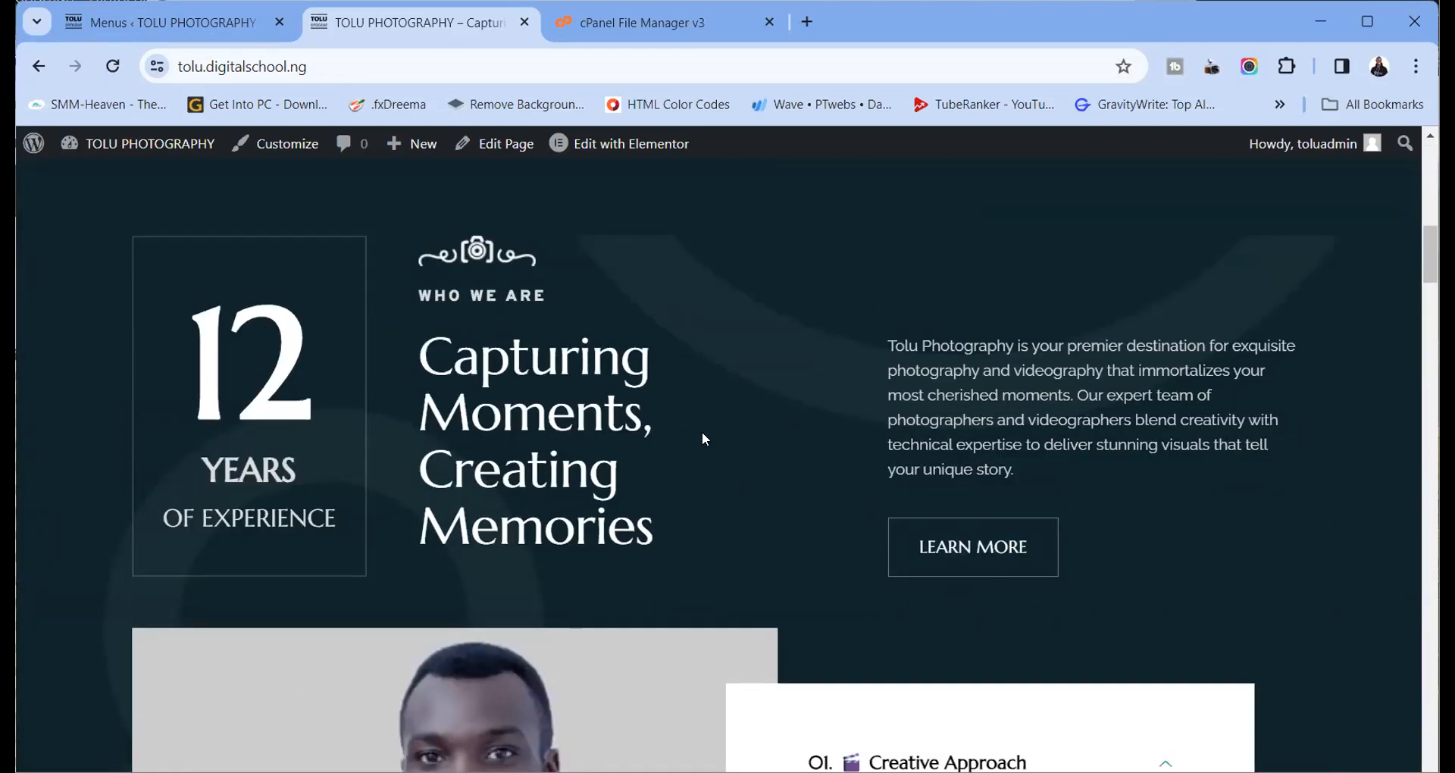
scroll(773, 436, "up", 10)
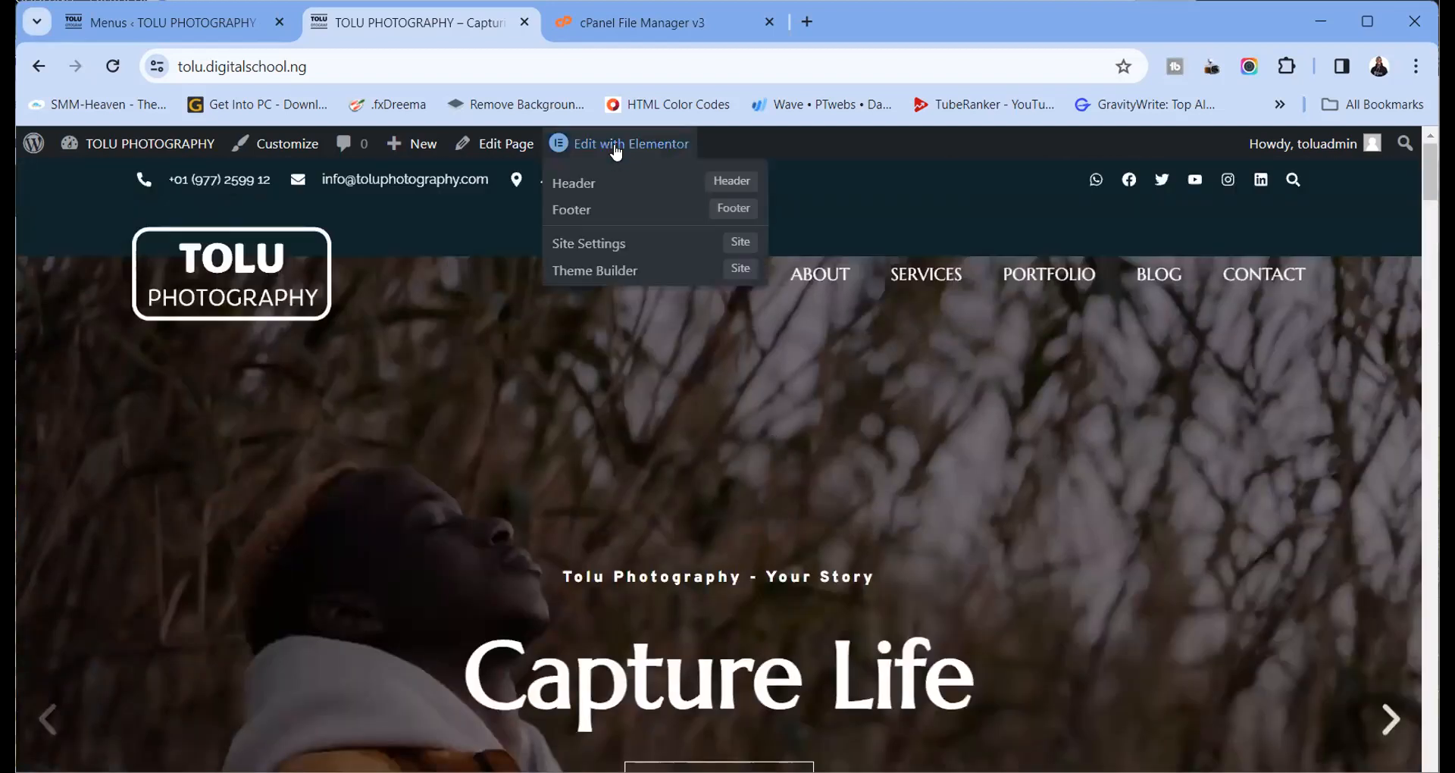
right_click(616, 148)
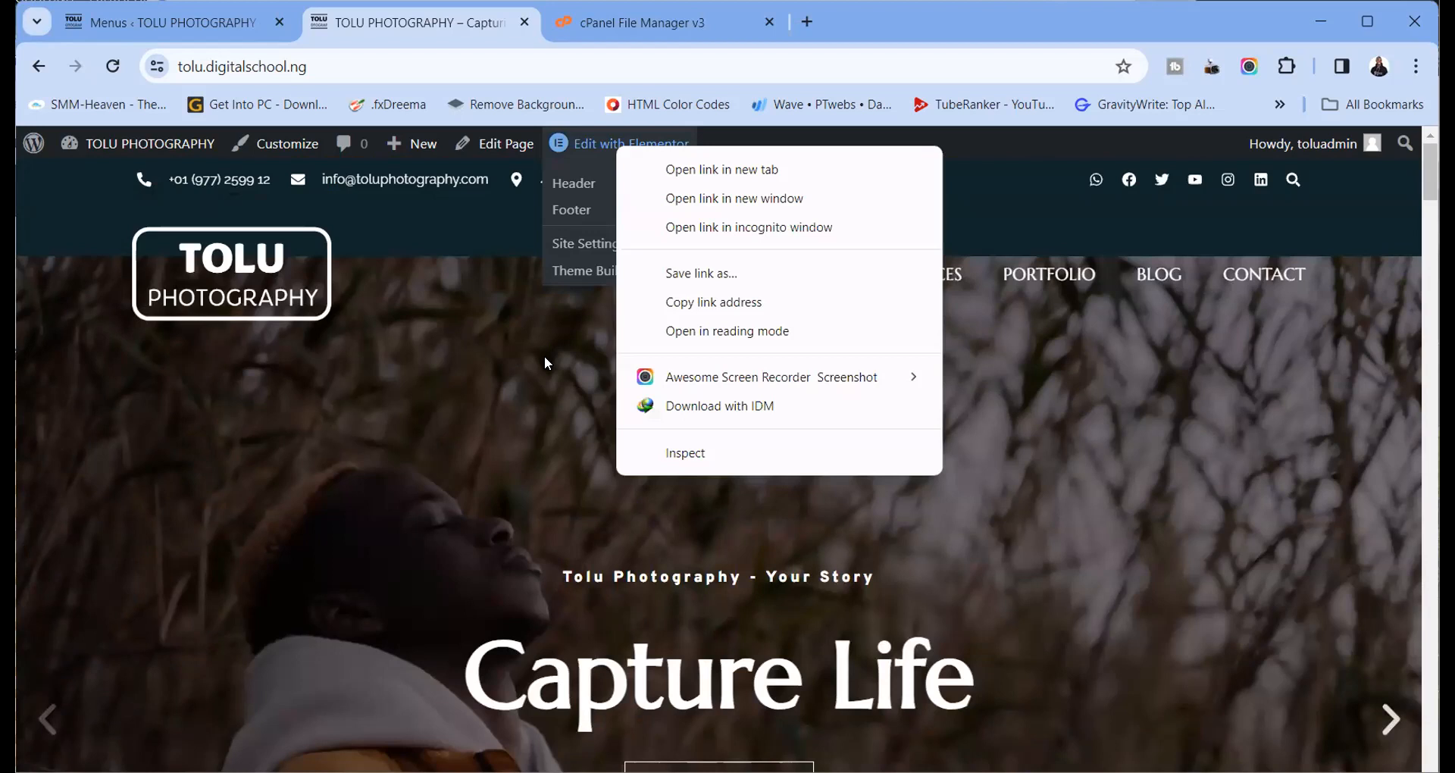
left_click(545, 363)
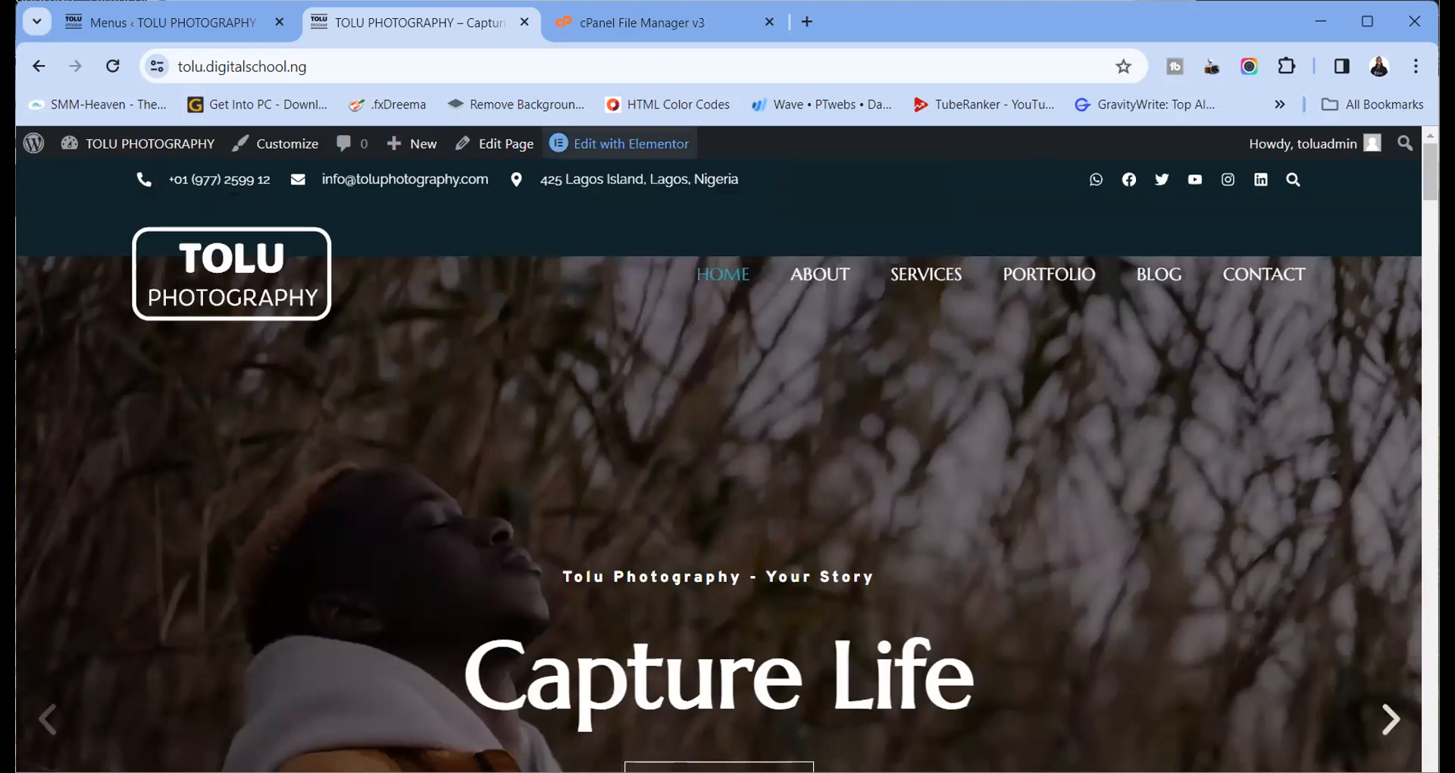
Return to the Menus screen and look over MAIN MENU's six items
left_click(185, 29)
scroll(643, 454, "down", 3)
scroll(667, 485, "up", 3)
scroll(728, 493, "down", 2)
scroll(773, 478, "up", 2)
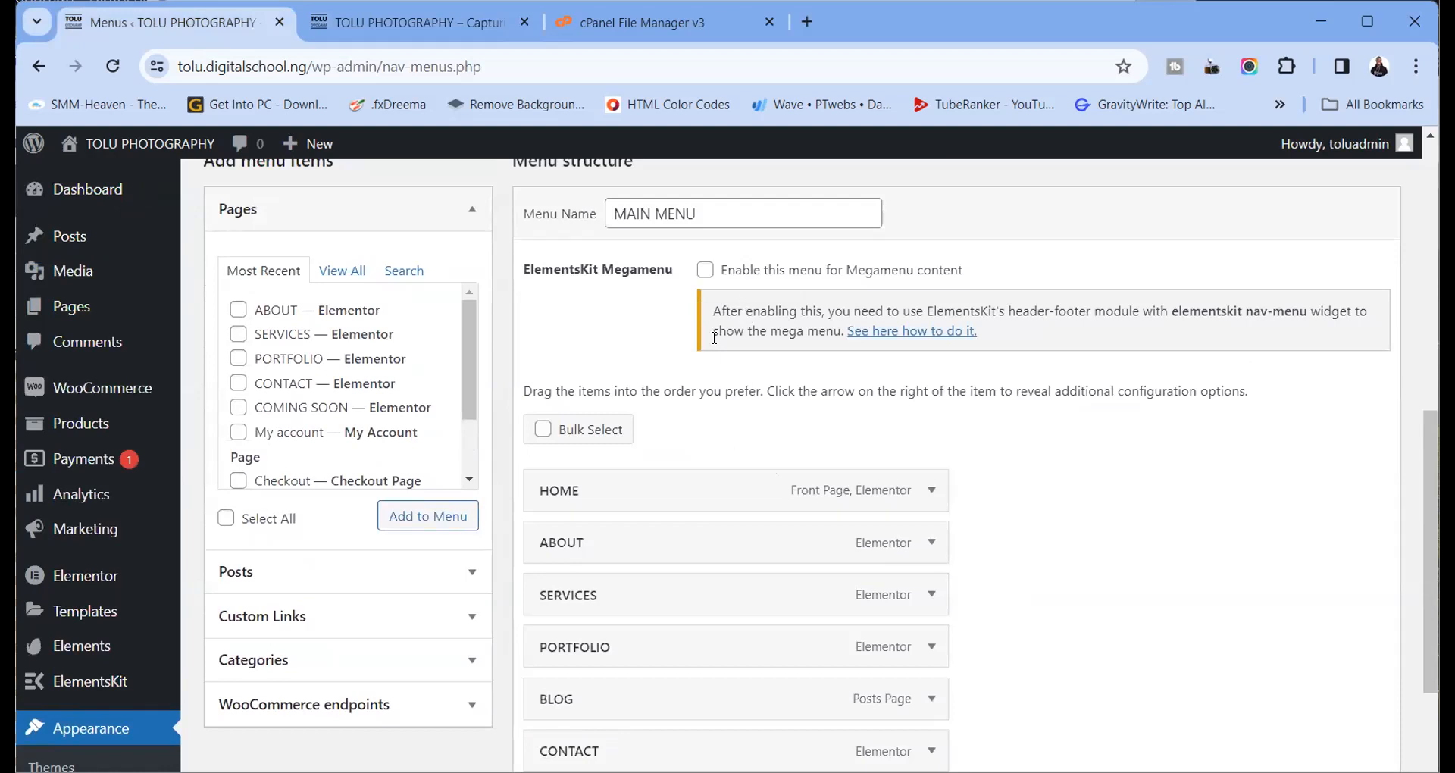
Briefly switch to the live home page and back to the Menus screen
scroll(716, 473, "up", 6)
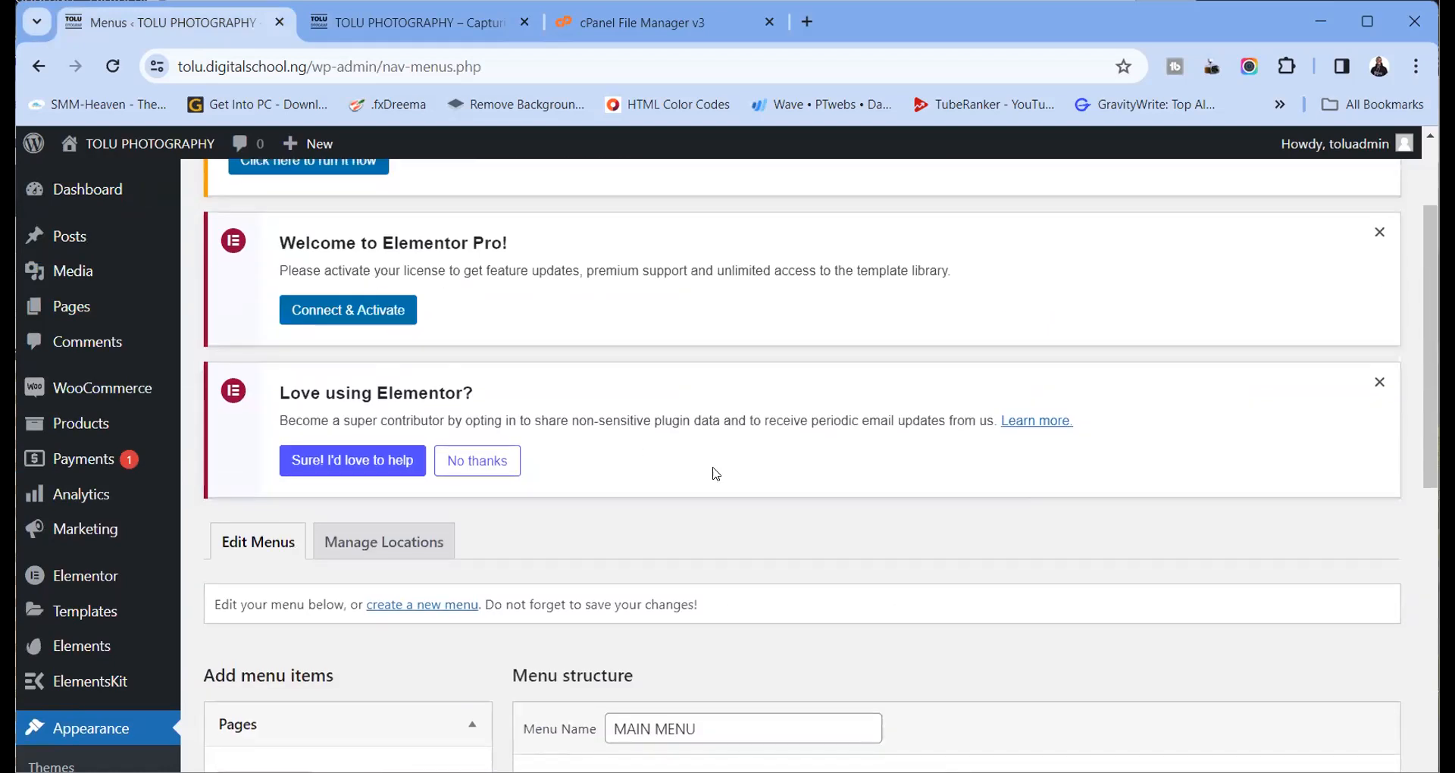
scroll(716, 474, "down", 4)
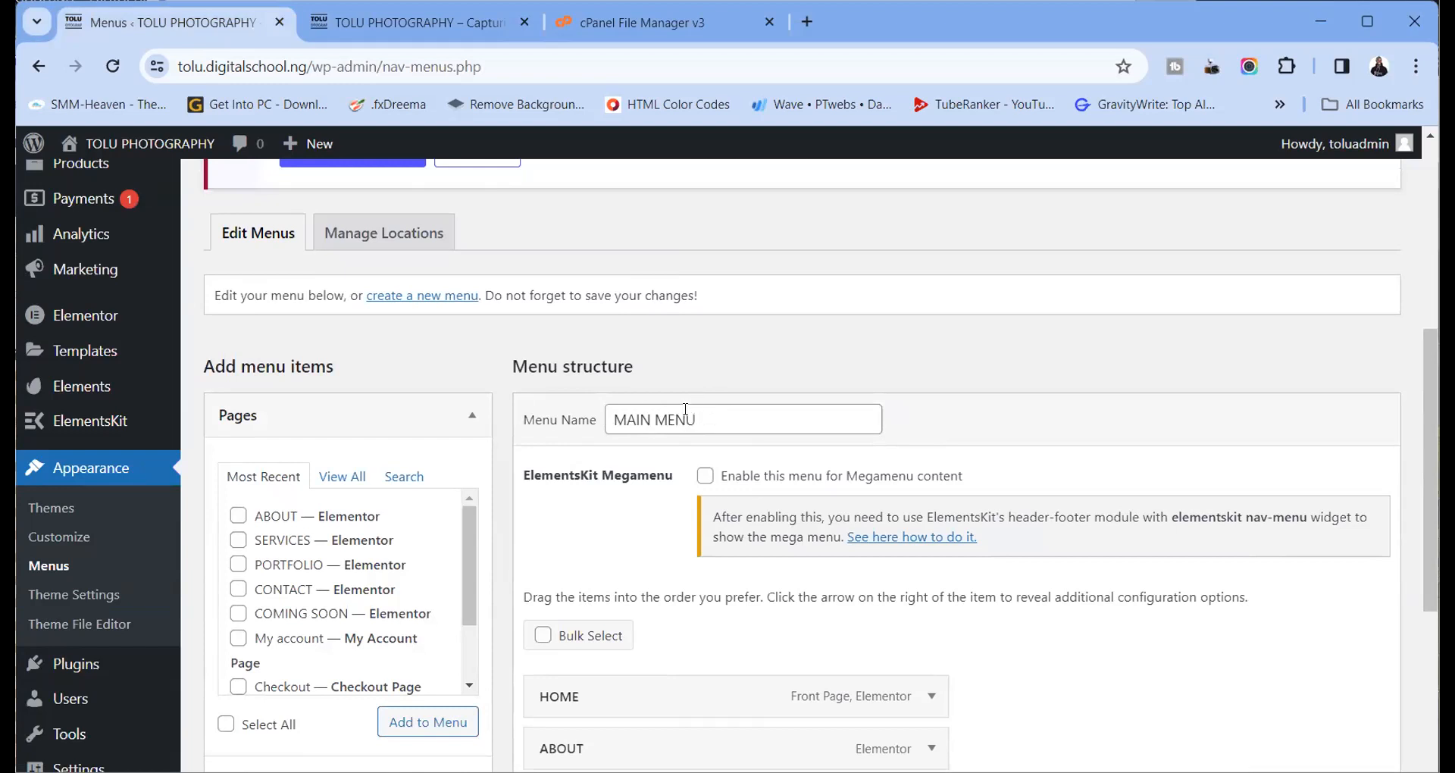
left_click(402, 33)
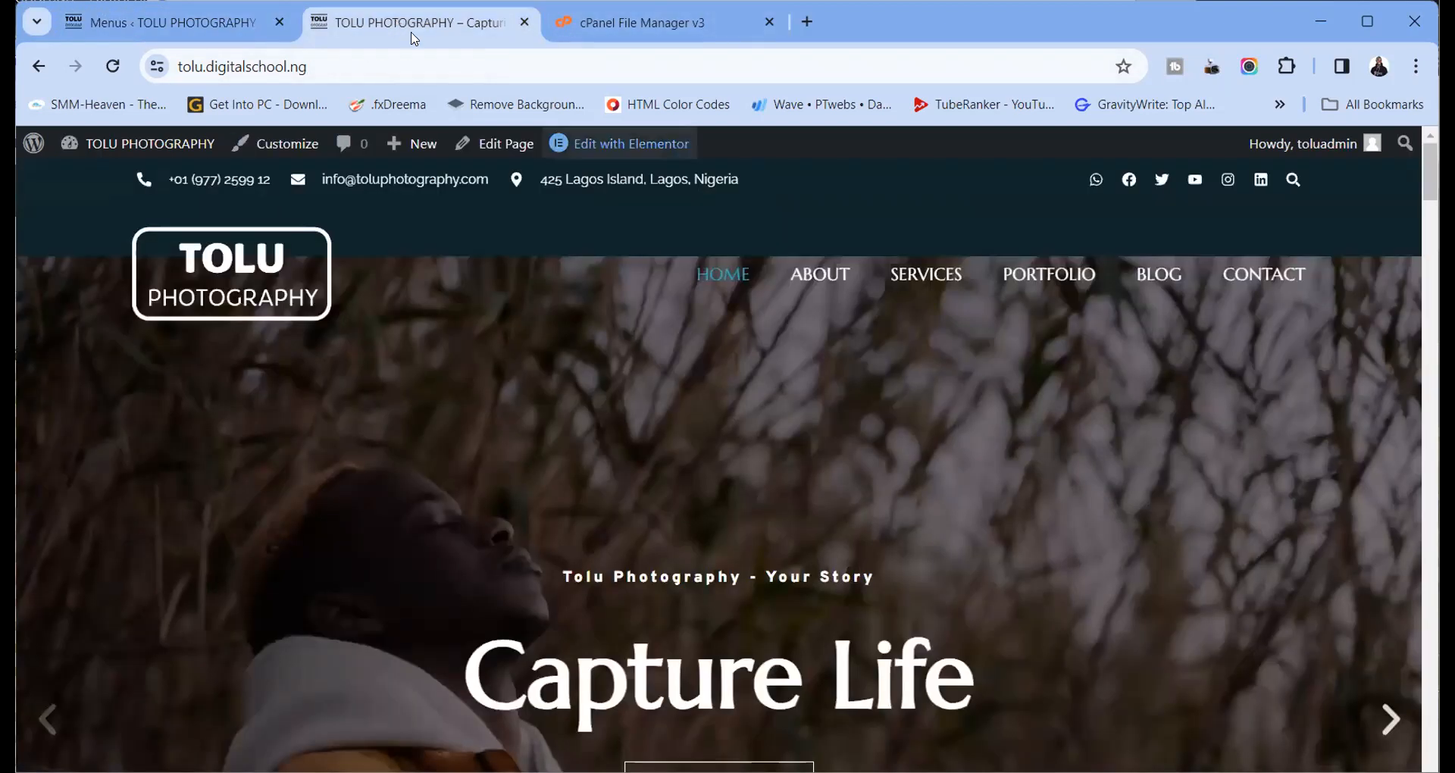
left_click(269, 35)
scroll(494, 349, "up", 3)
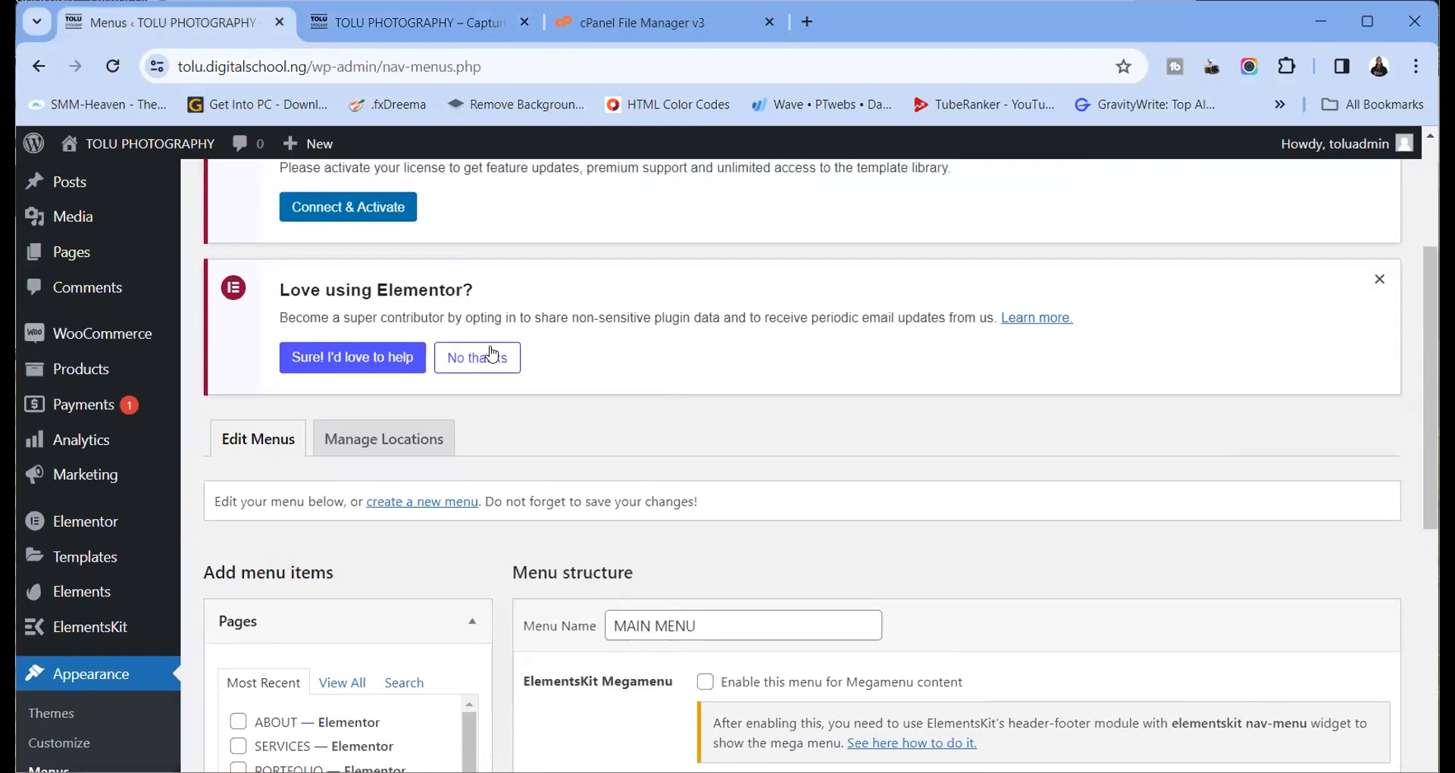
Create a new empty menu named 'ONE PAGER MENU'
left_click(435, 500)
scroll(511, 523, "down", 4)
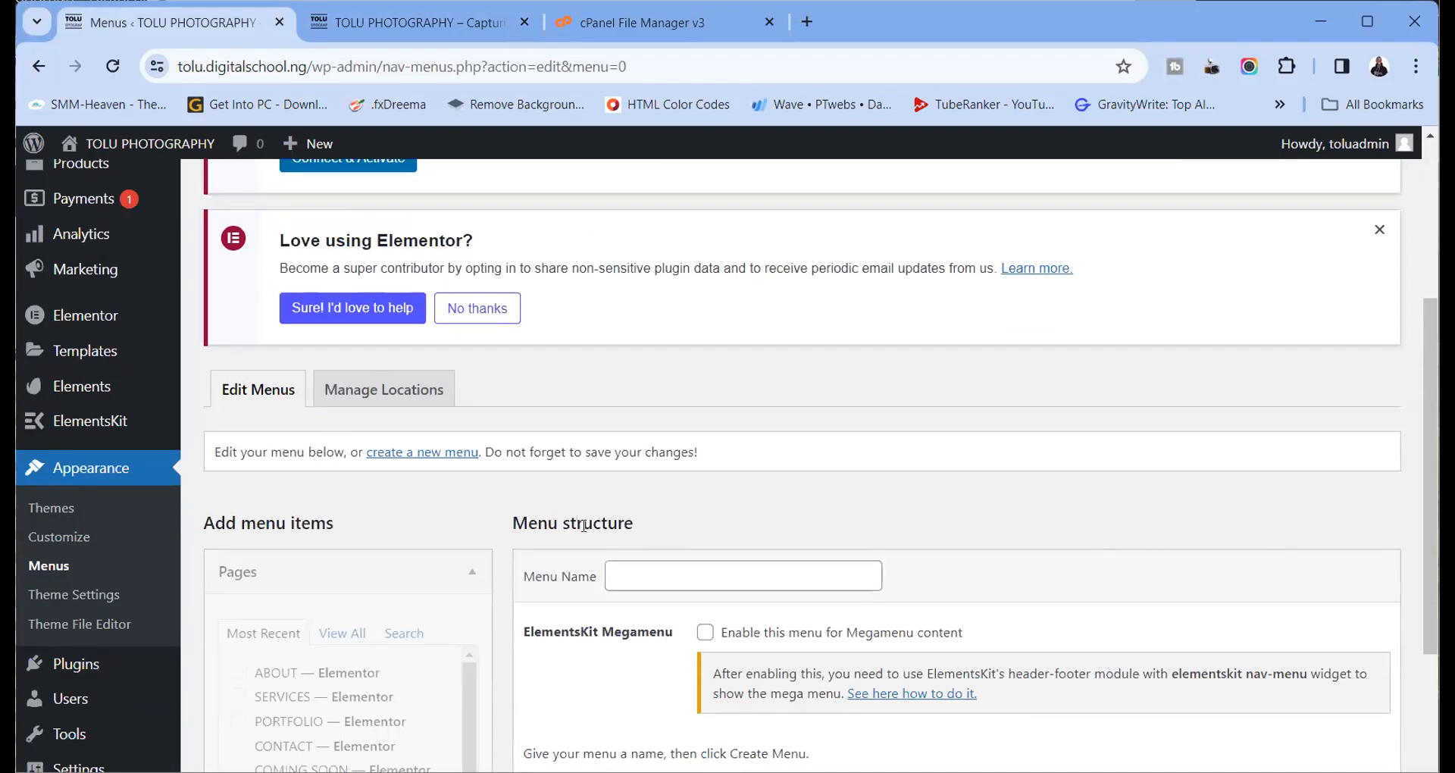
scroll(606, 531, "down", 3)
left_click(643, 370)
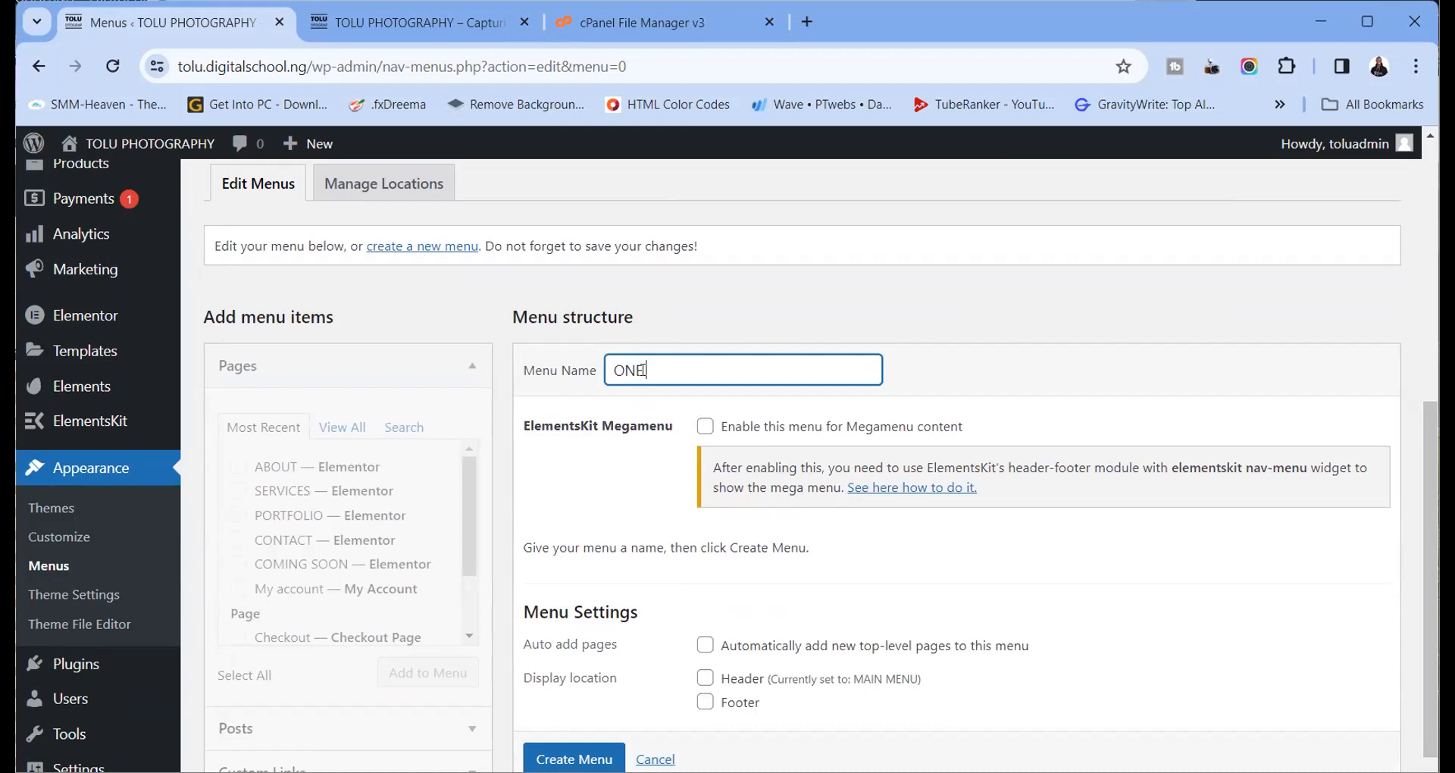
type("ONE PAGER MENU")
key("Return")
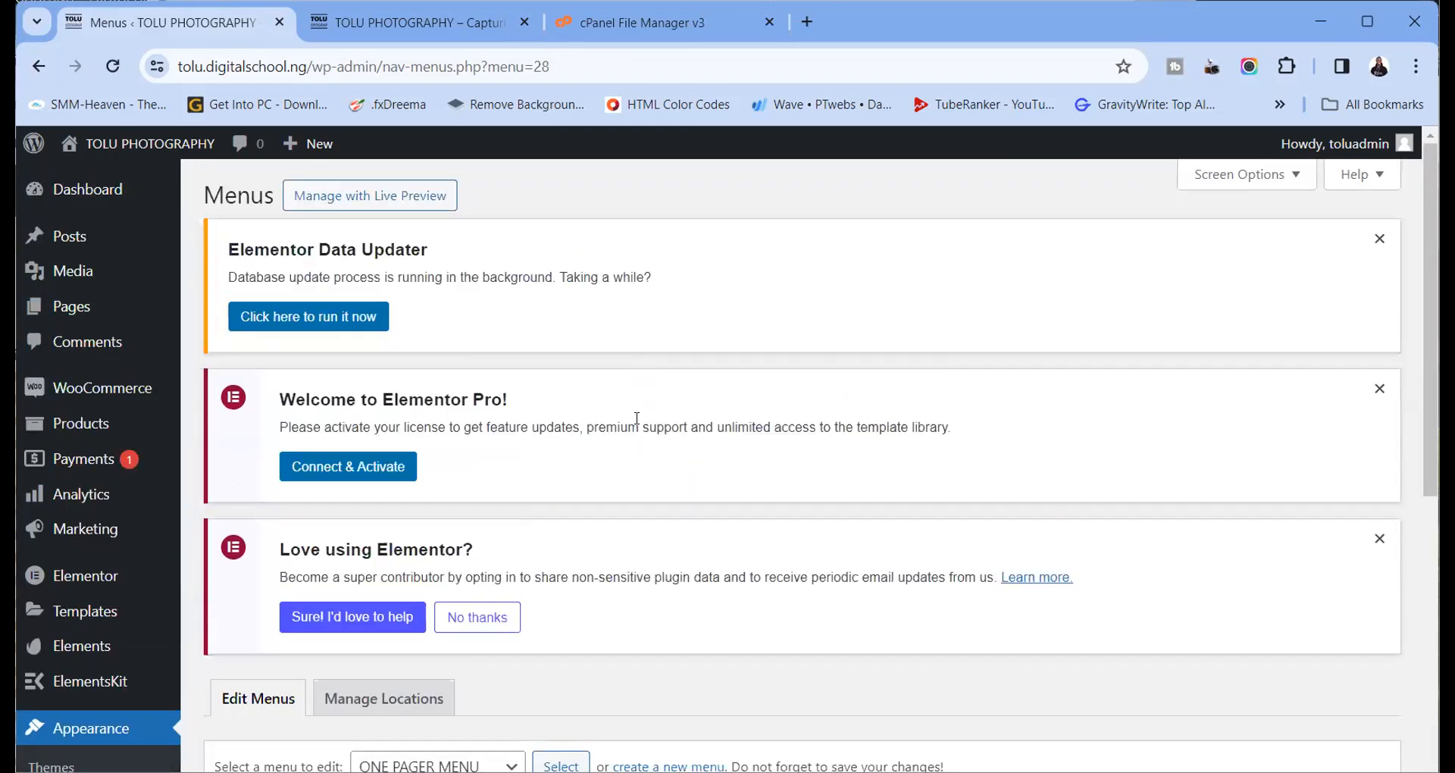
scroll(637, 423, "down", 2)
scroll(637, 421, "up", 2)
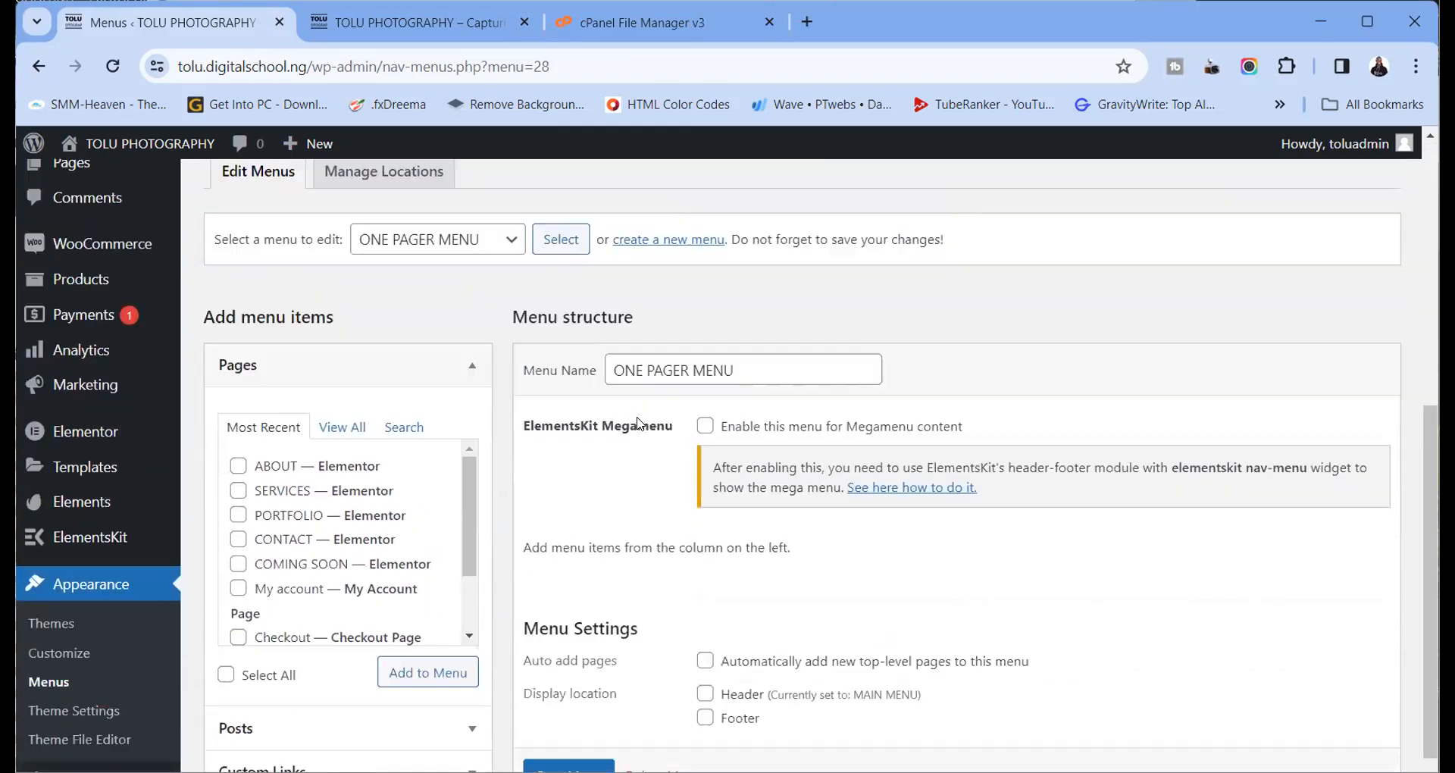
scroll(637, 418, "down", 2)
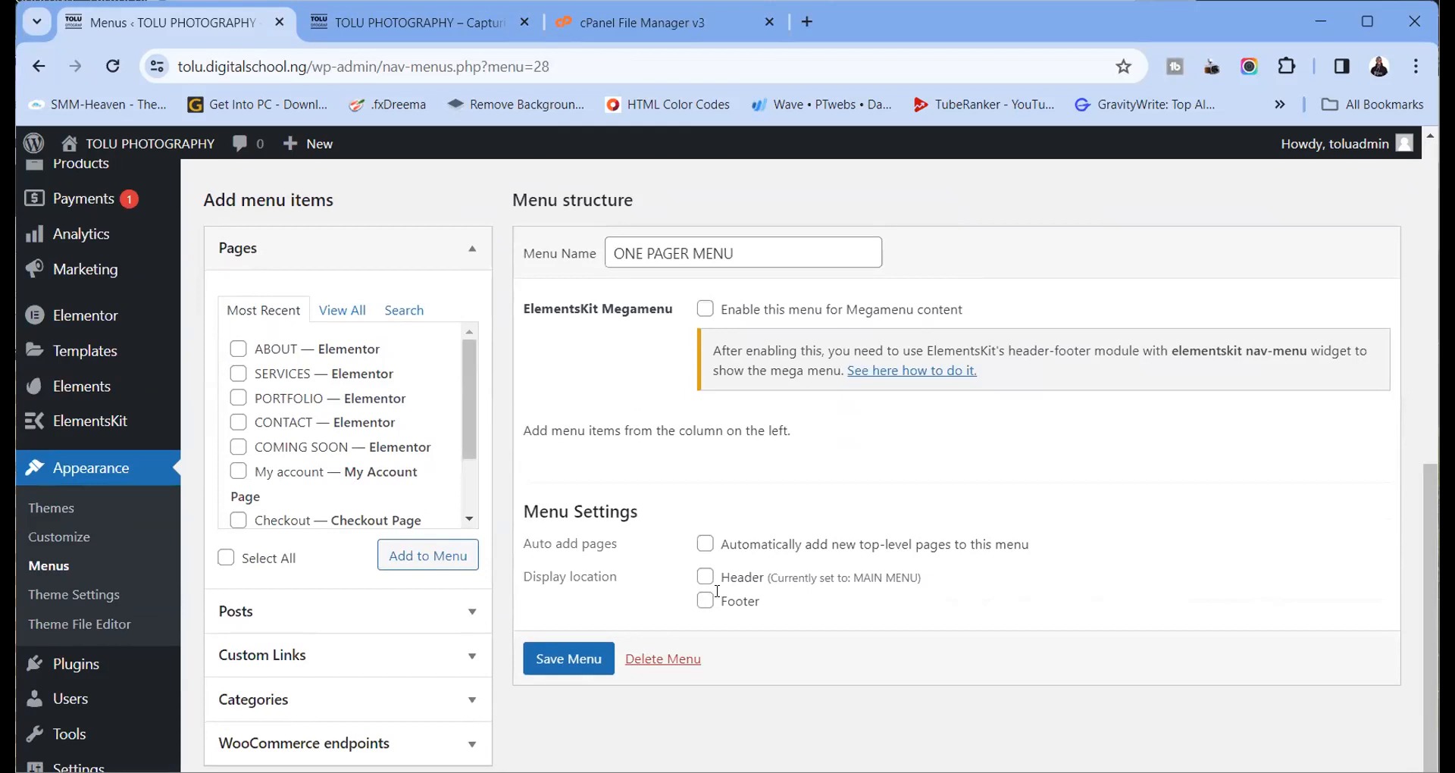
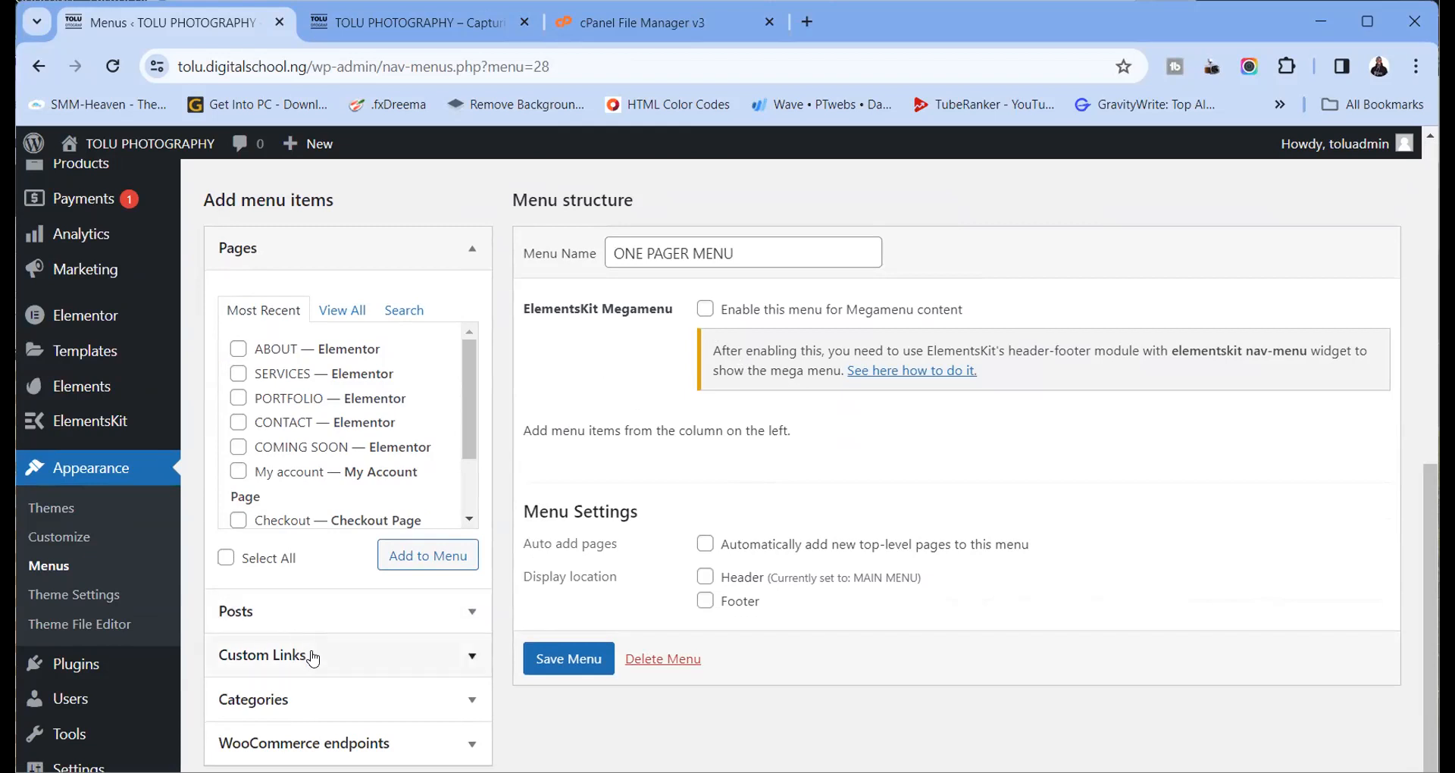
Add the HOME front page from the full Pages list as the first menu item
scroll(300, 442, "down", 2)
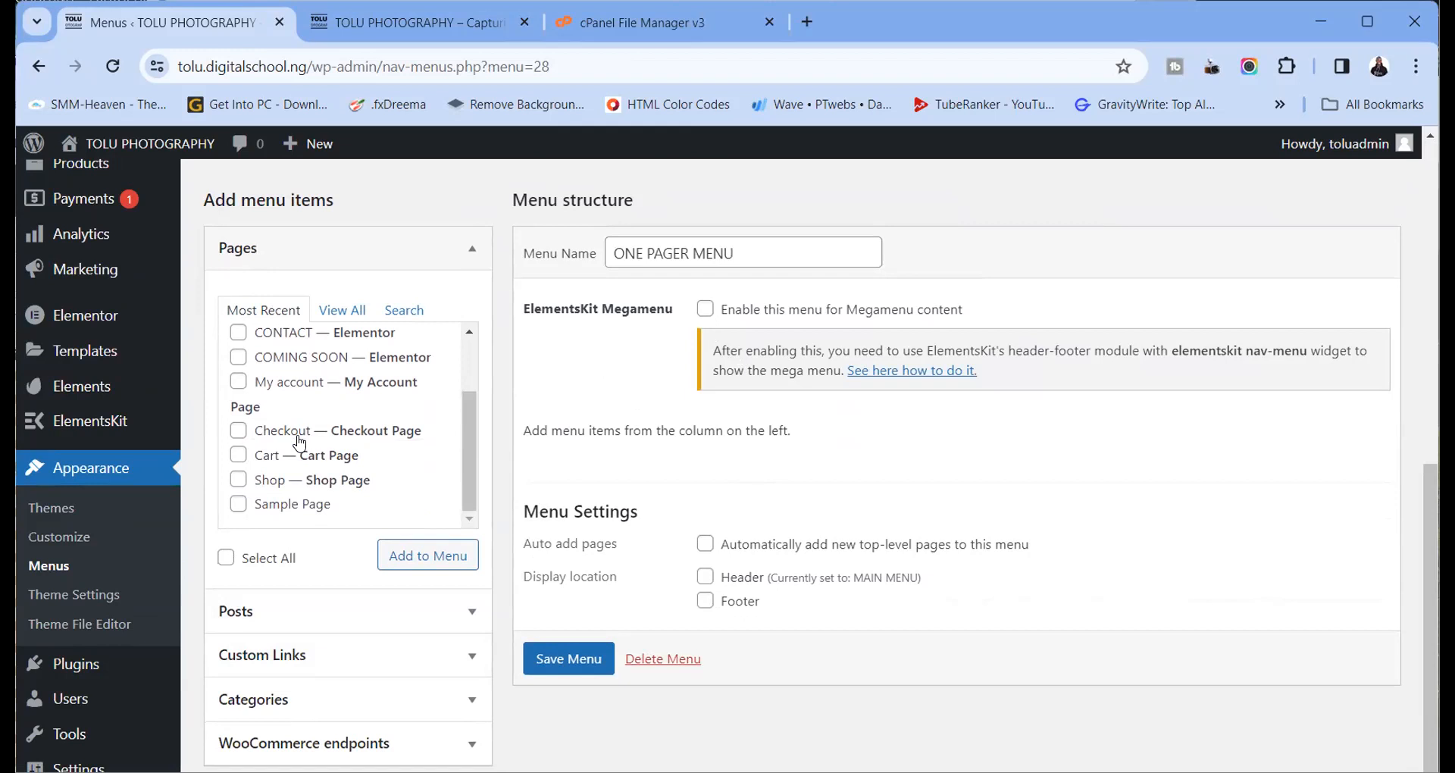
scroll(289, 461, "up", 4)
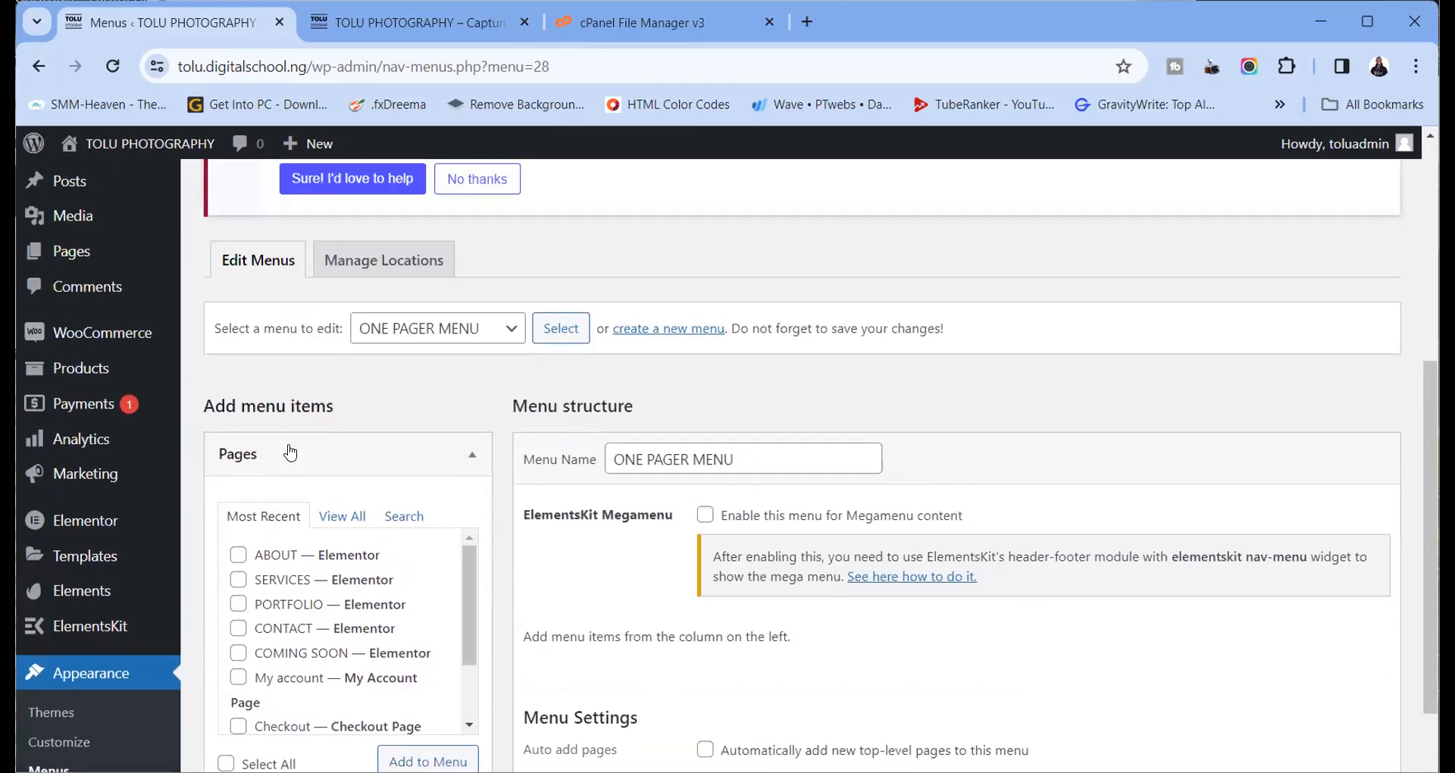
left_click(342, 516)
scroll(342, 515, "down", 3)
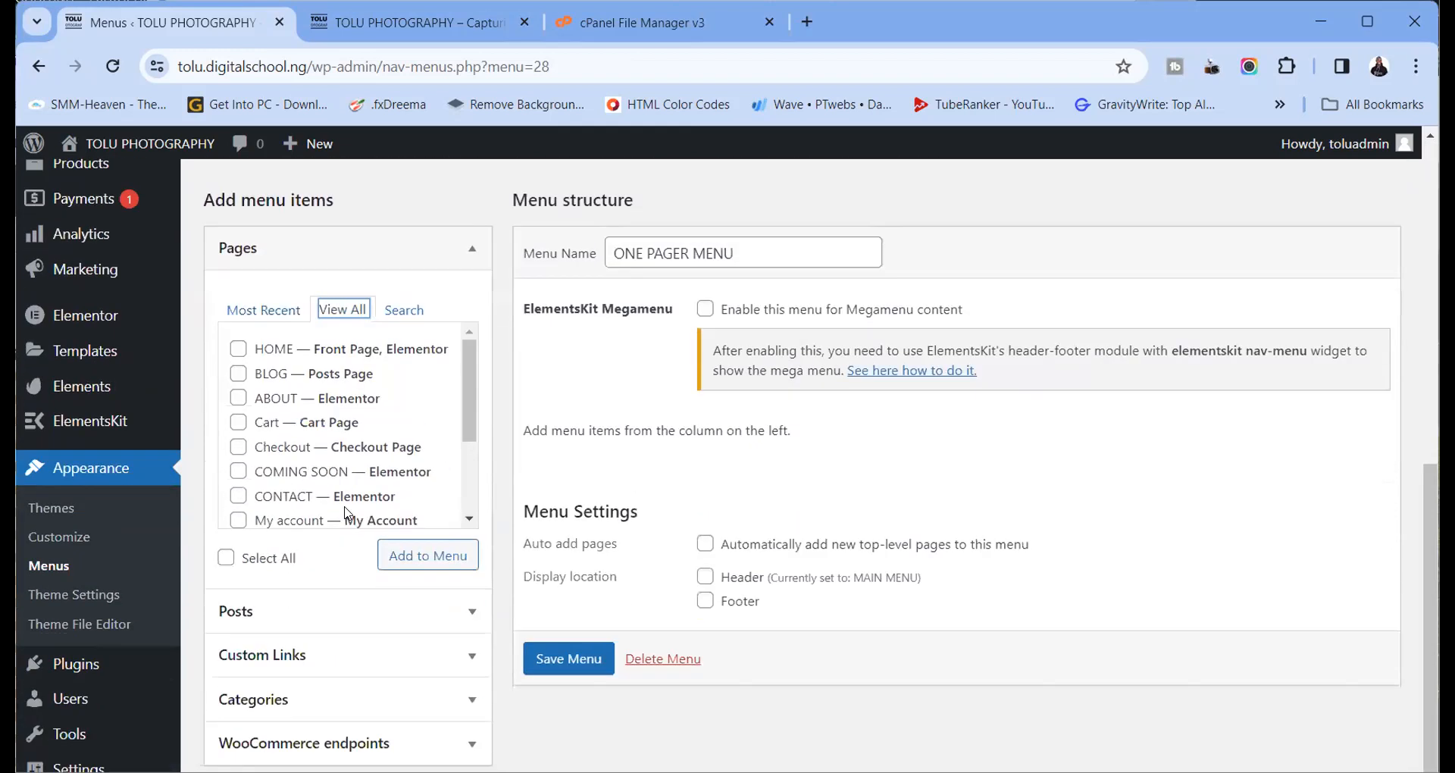
left_click(238, 349)
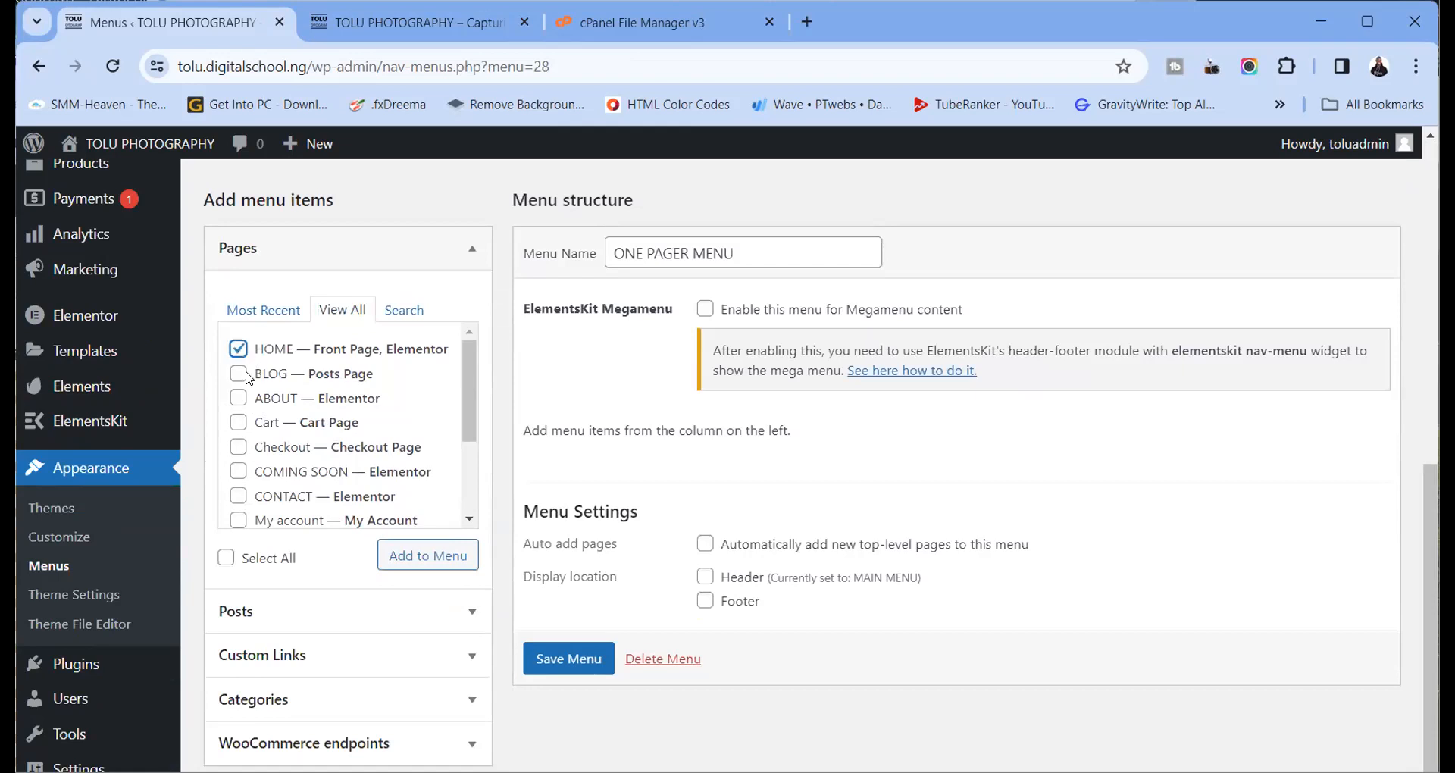
left_click(422, 556)
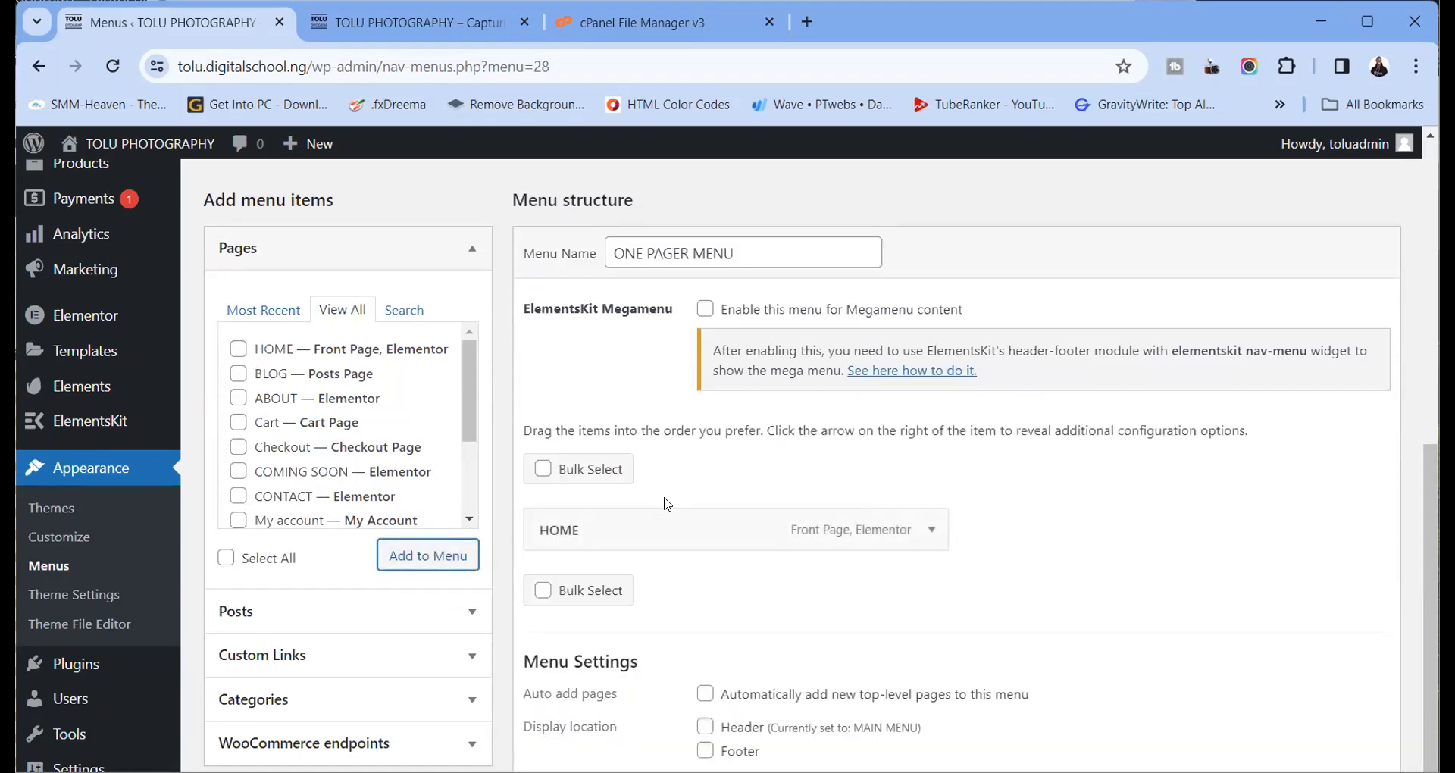
scroll(667, 504, "down", 1)
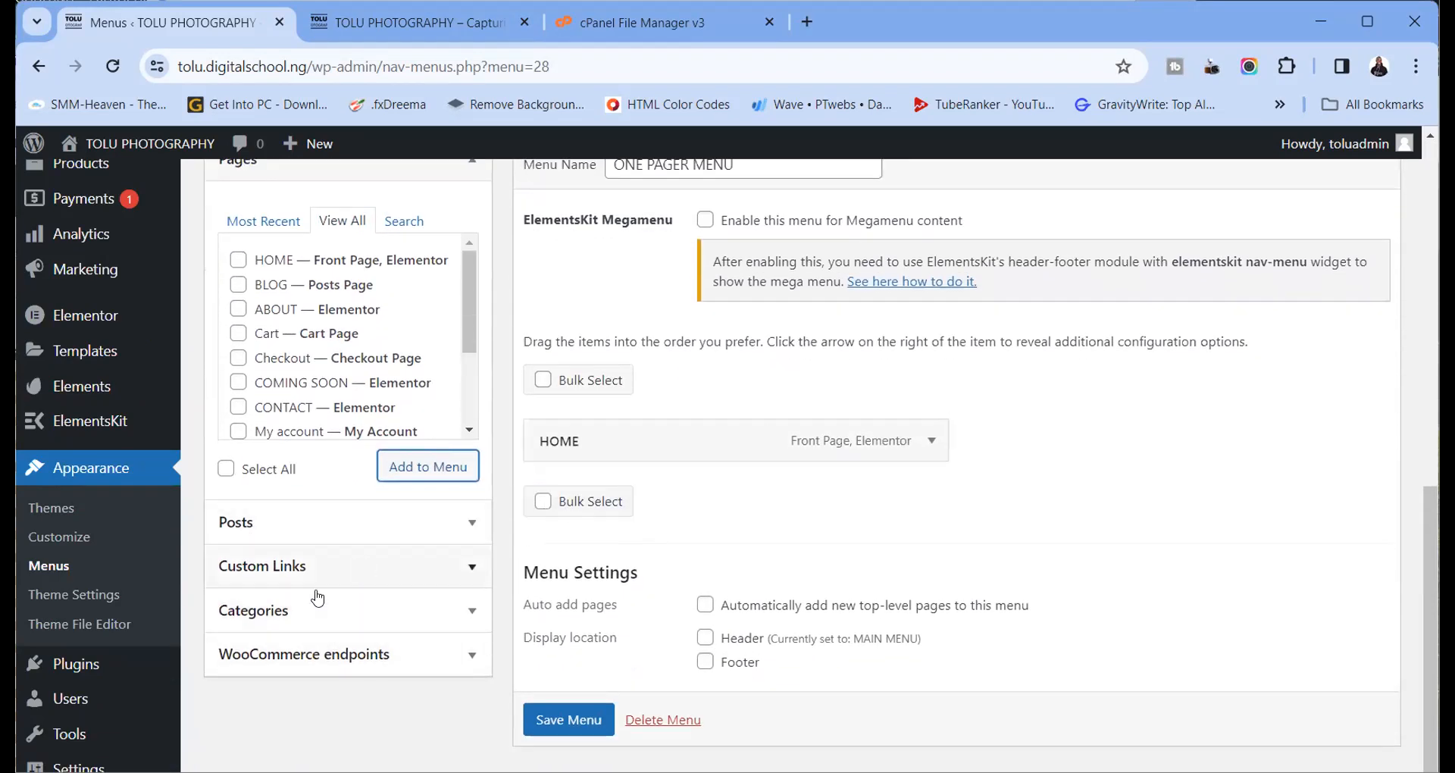
Fill in a custom link with URL /#about and link text ABOUT
left_click(362, 582)
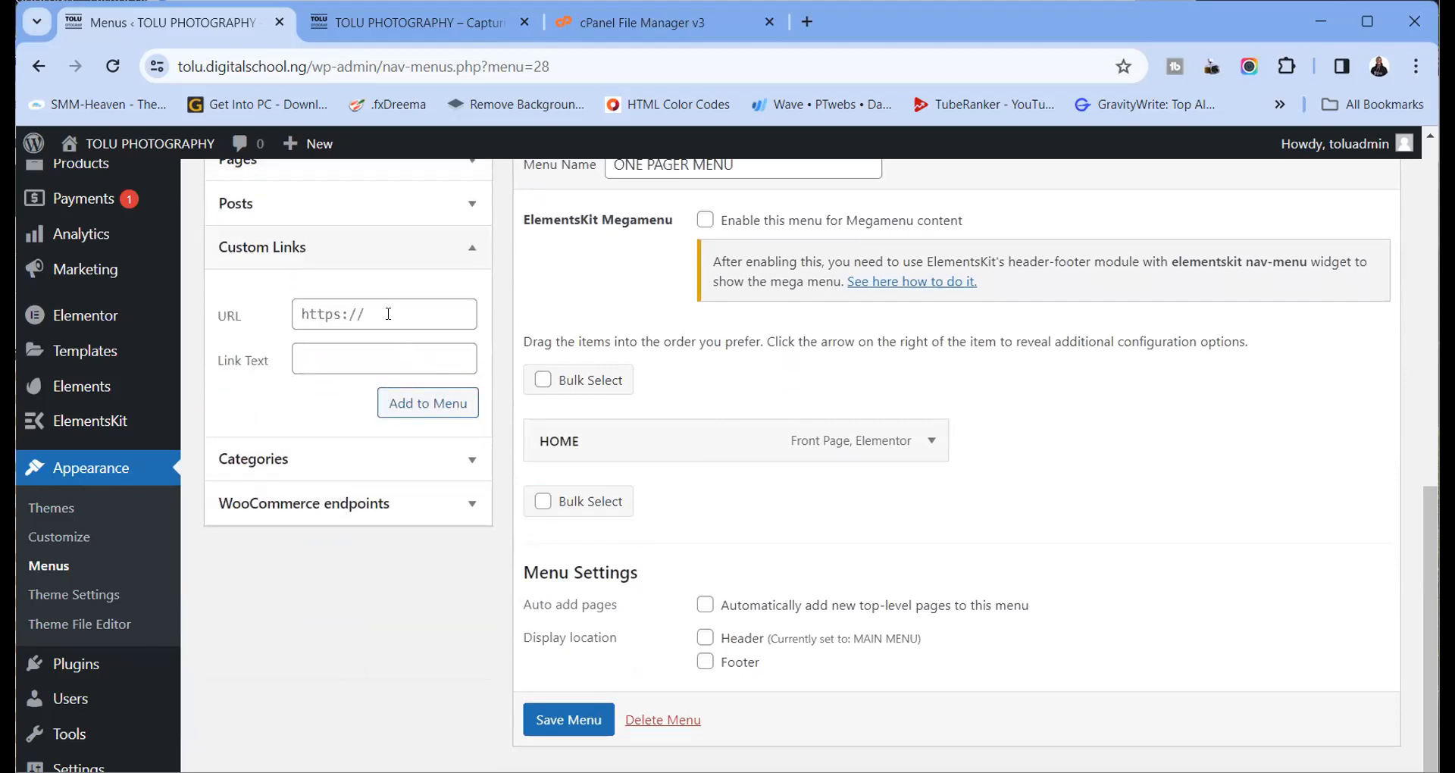
left_click(388, 314)
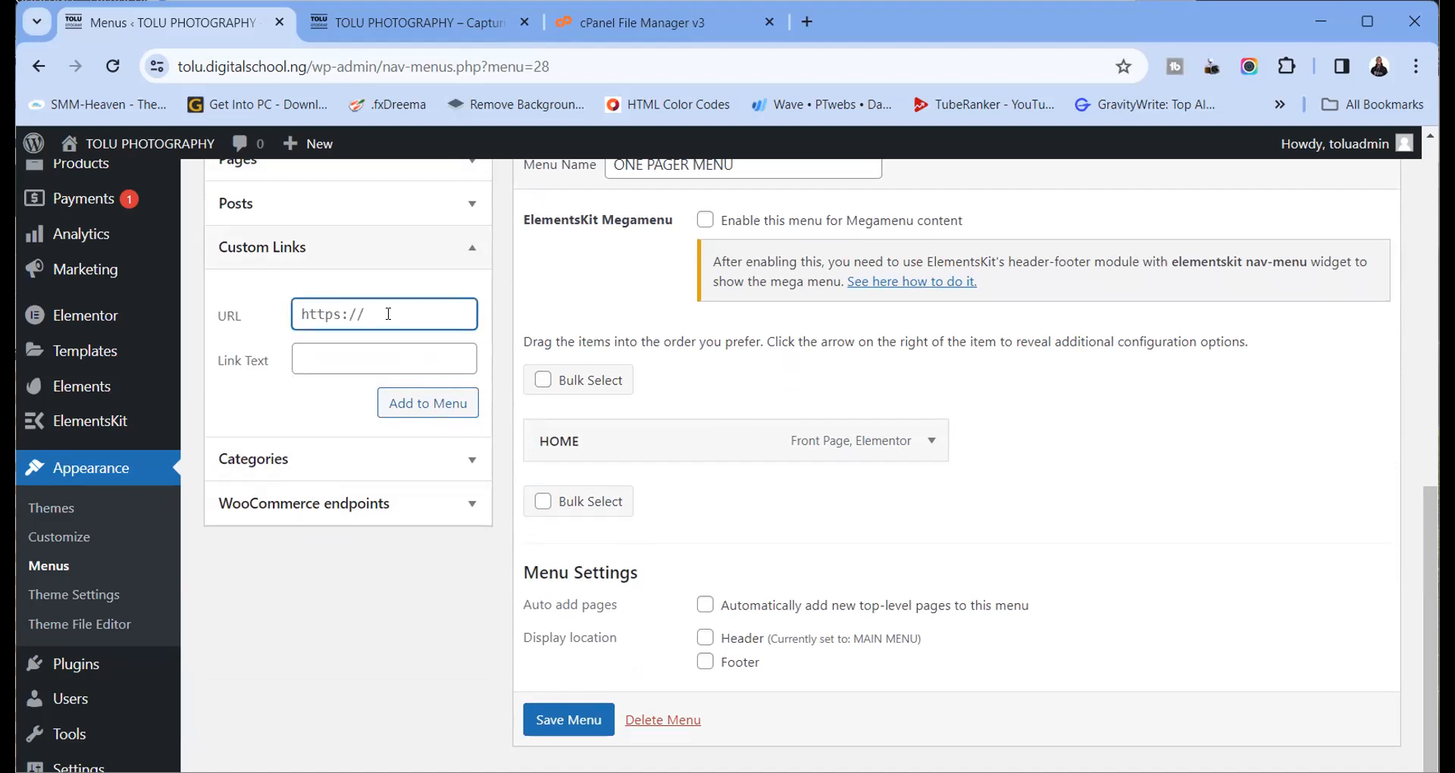
type("0")
key("BackSpace")
type("/#")
left_click(447, 32)
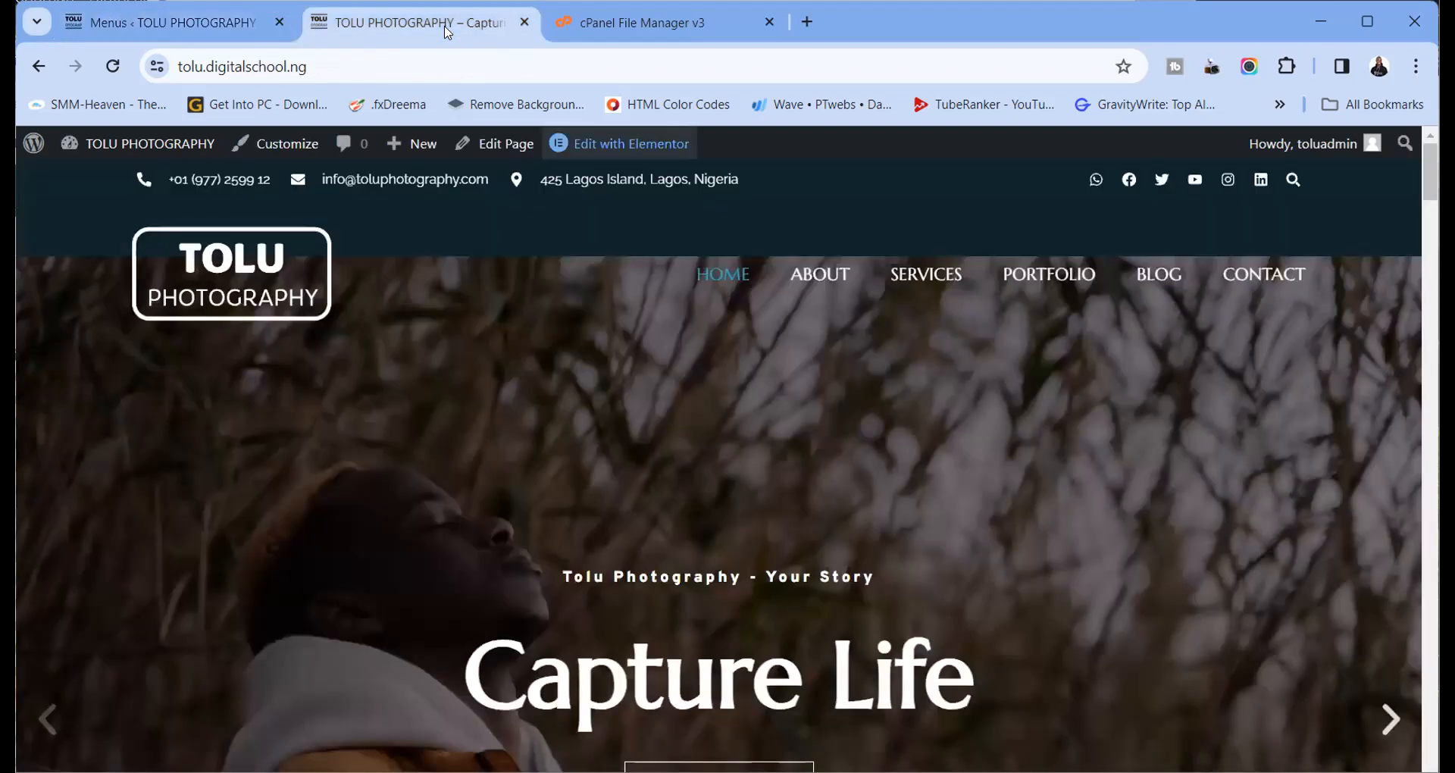
left_click(262, 30)
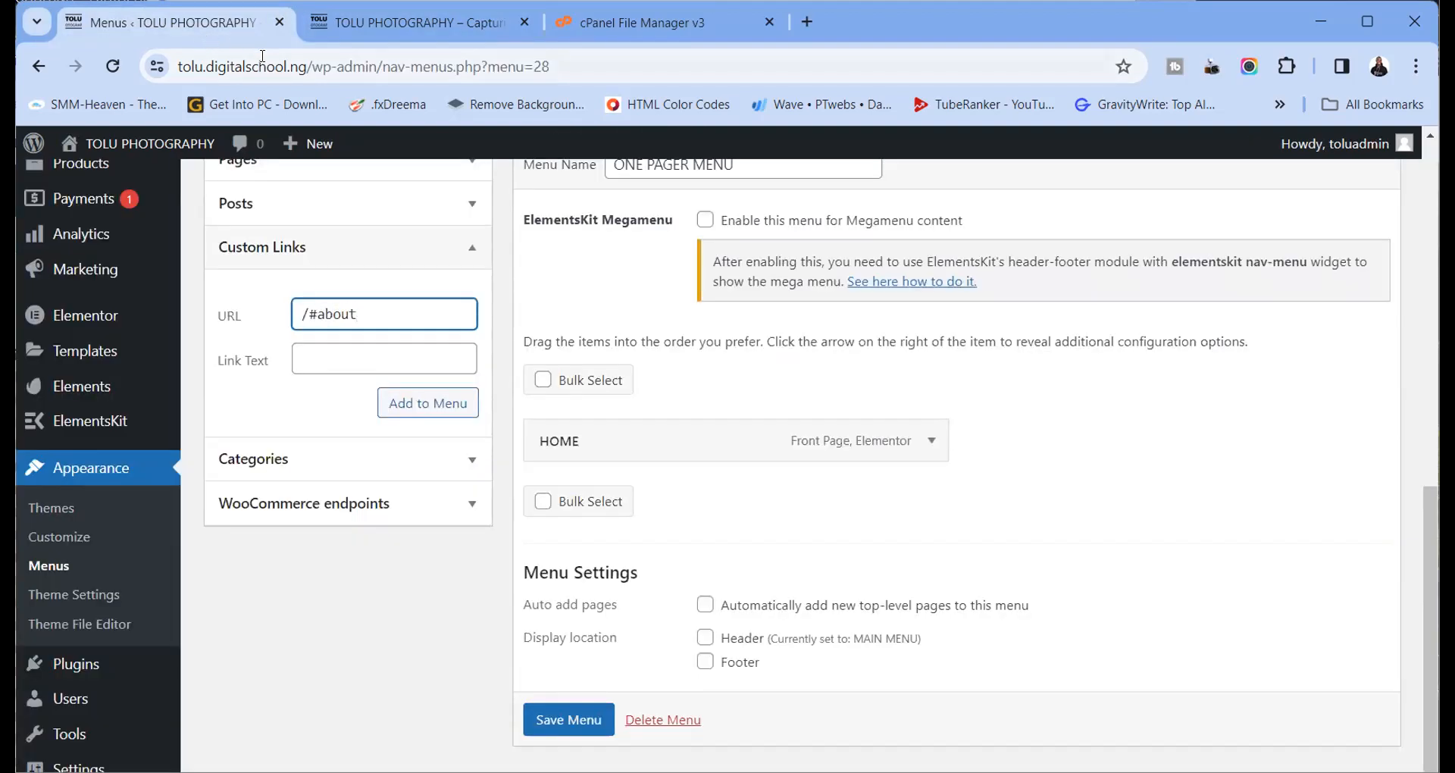
left_click(321, 359)
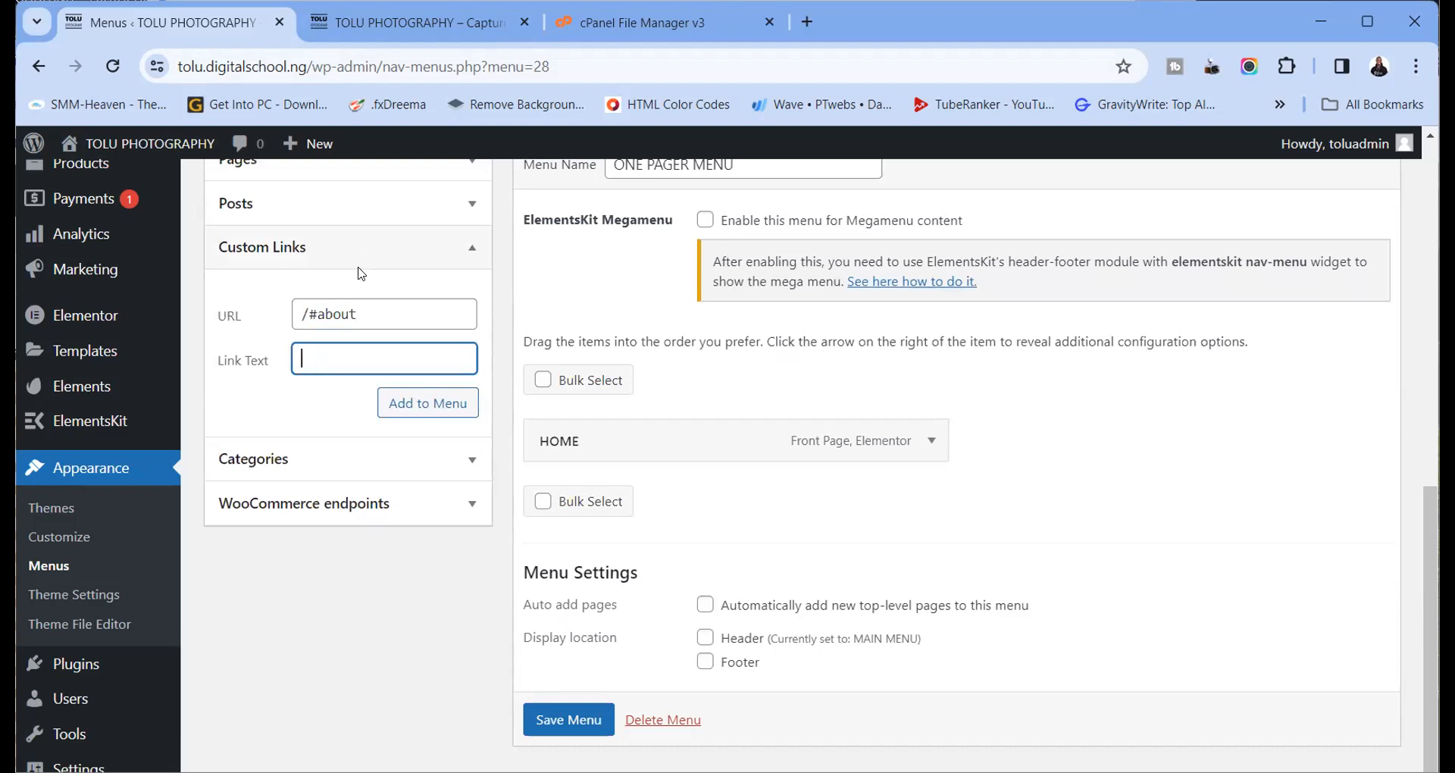
type("ABOUT")
Open the HOME page in Elementor in a new tab, then select the #about part of the URL
left_click(450, 22)
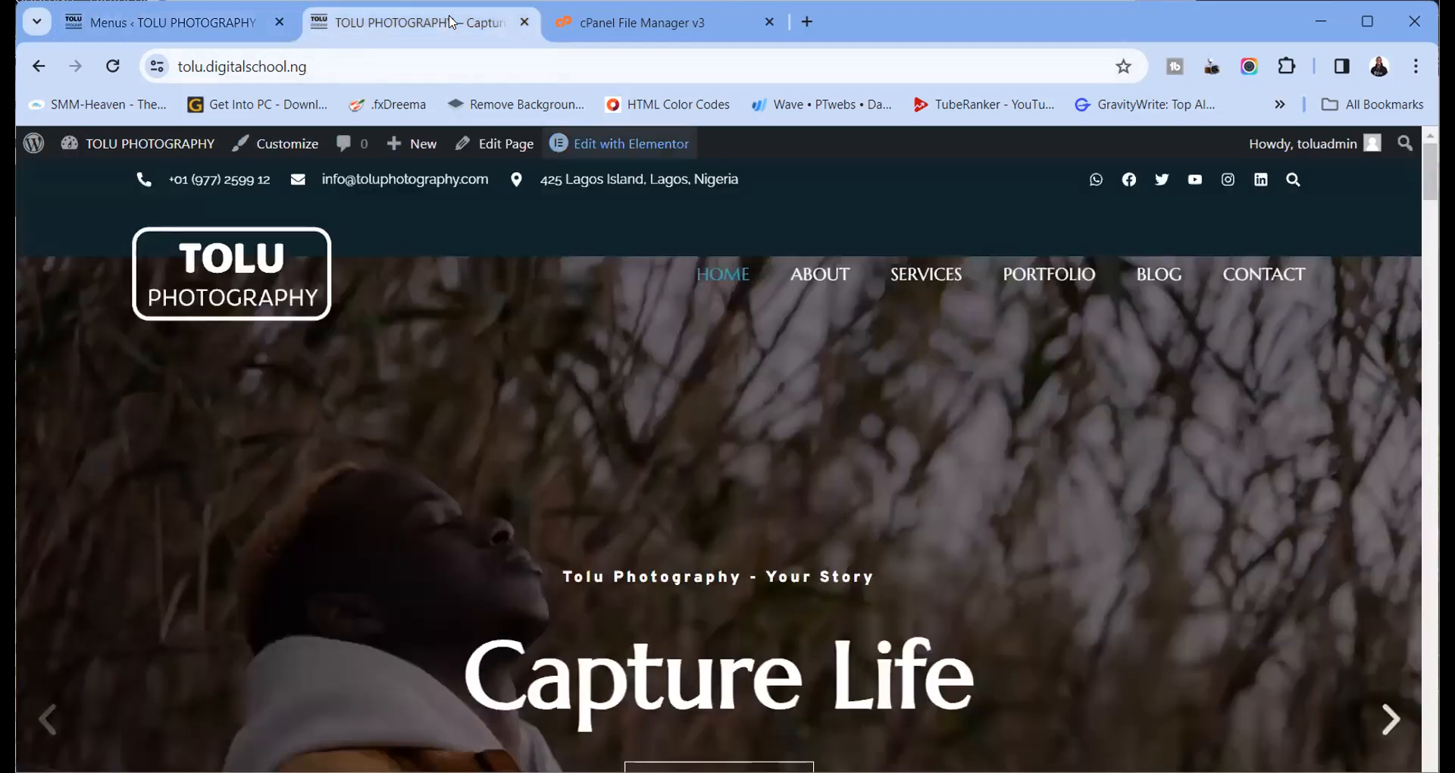
right_click(607, 144)
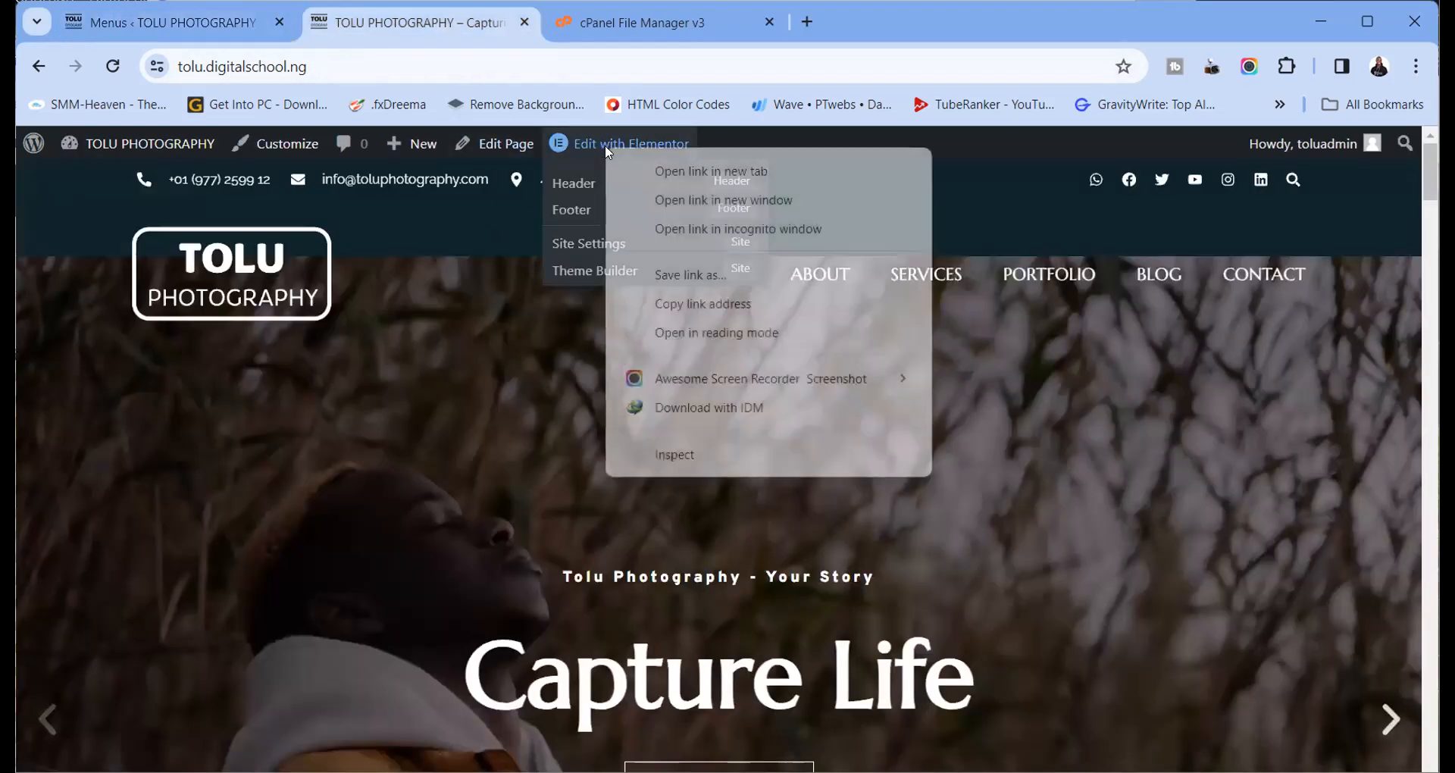
key("Escape")
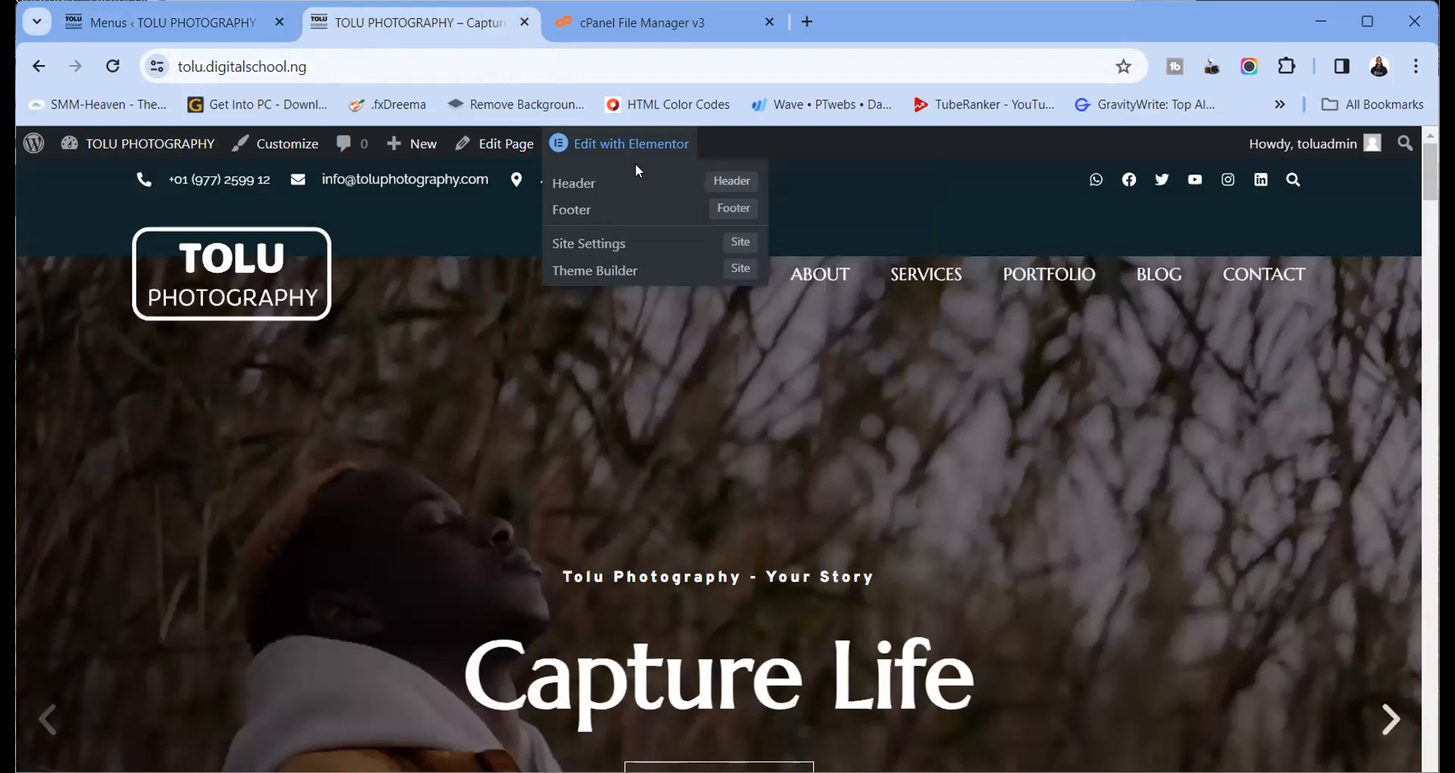
left_click(234, 29)
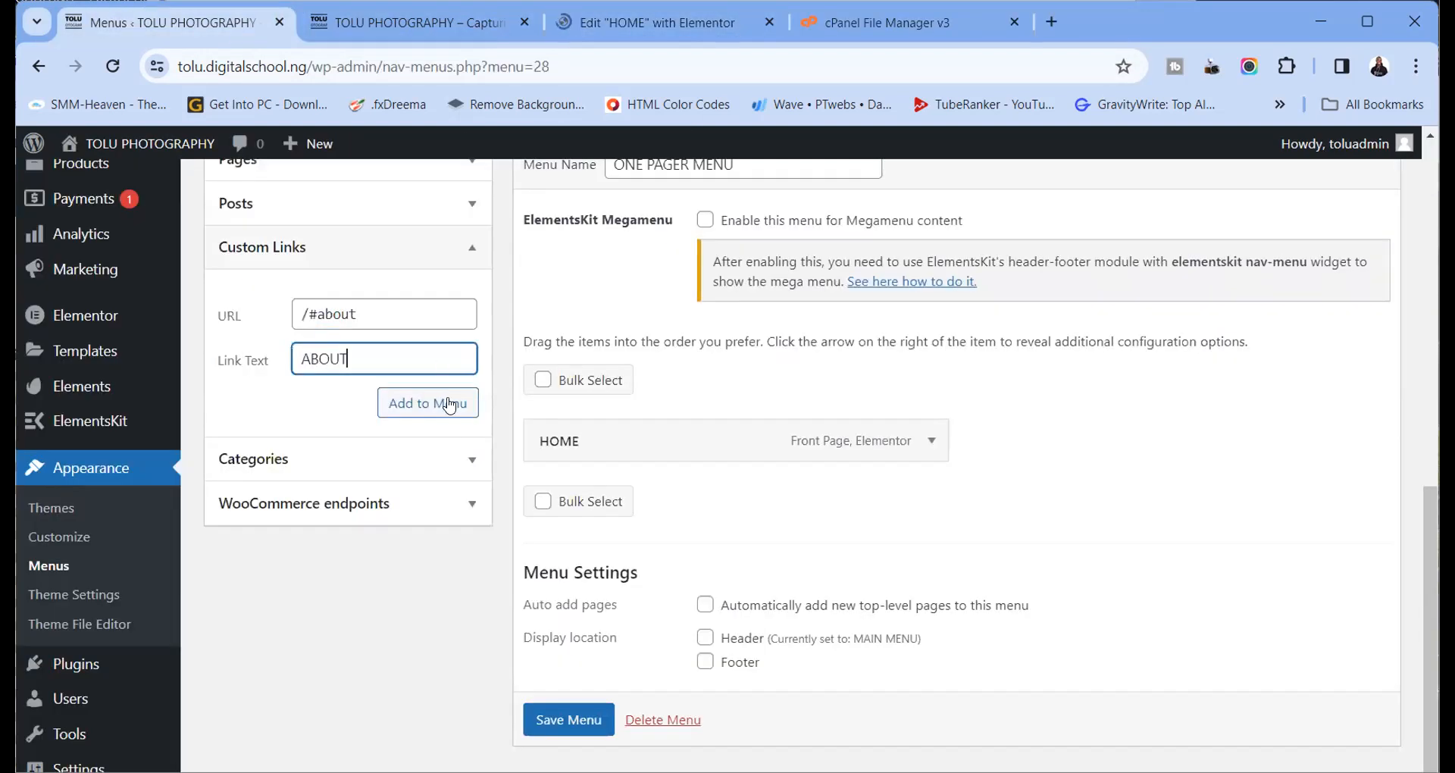
left_click_drag(356, 313, 313, 311)
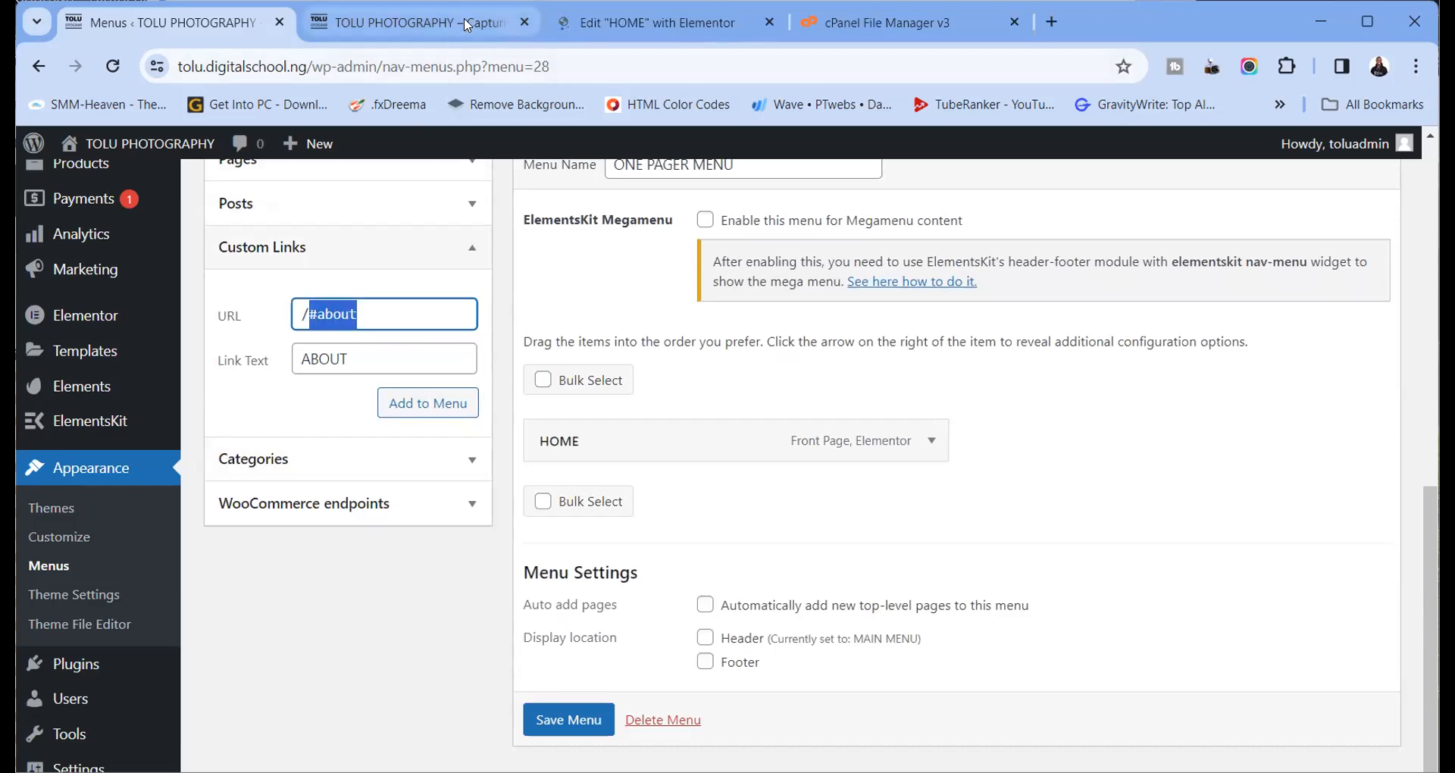
Search for the Menu Anchor widget and place it above the WHO WE ARE heading
left_click(608, 23)
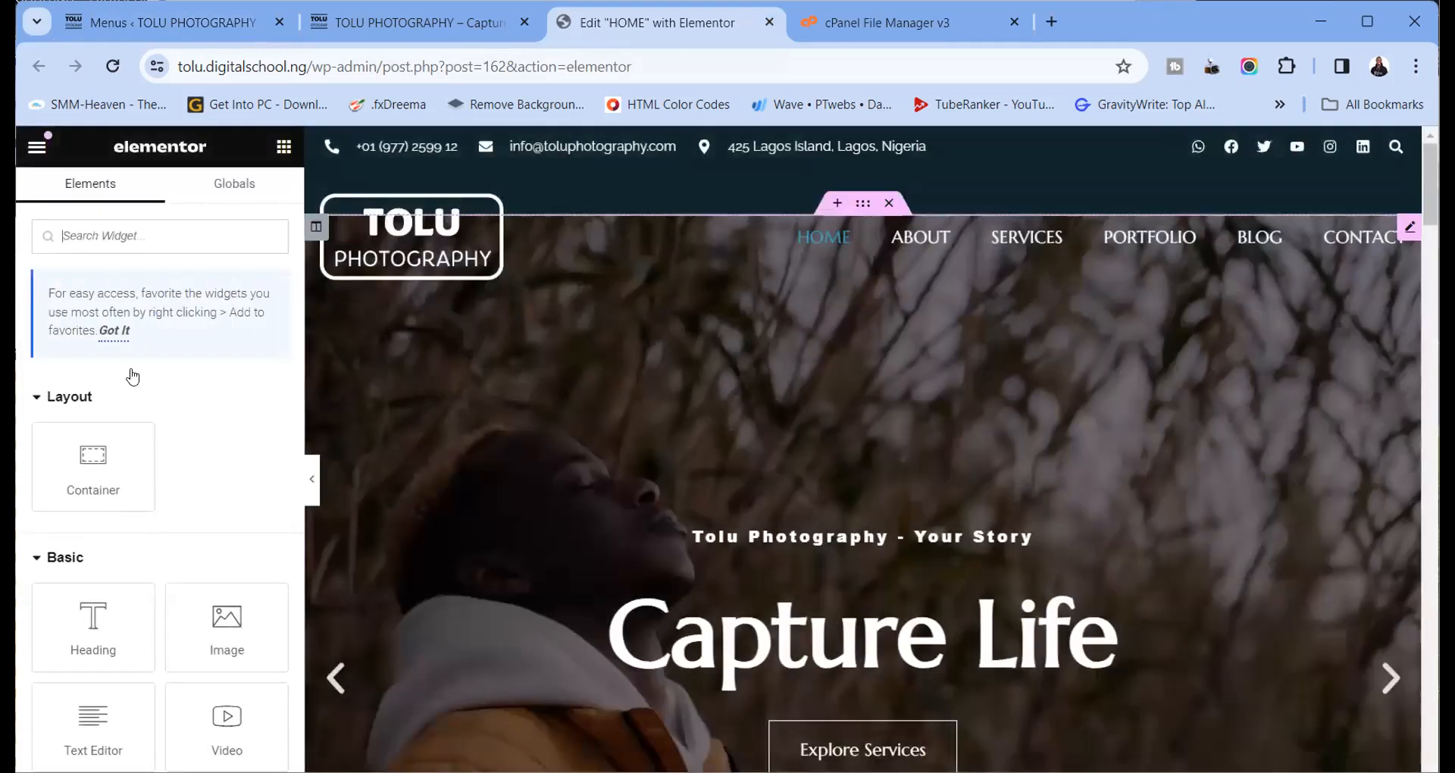
scroll(498, 423, "down", 7)
scroll(500, 422, "up", 7)
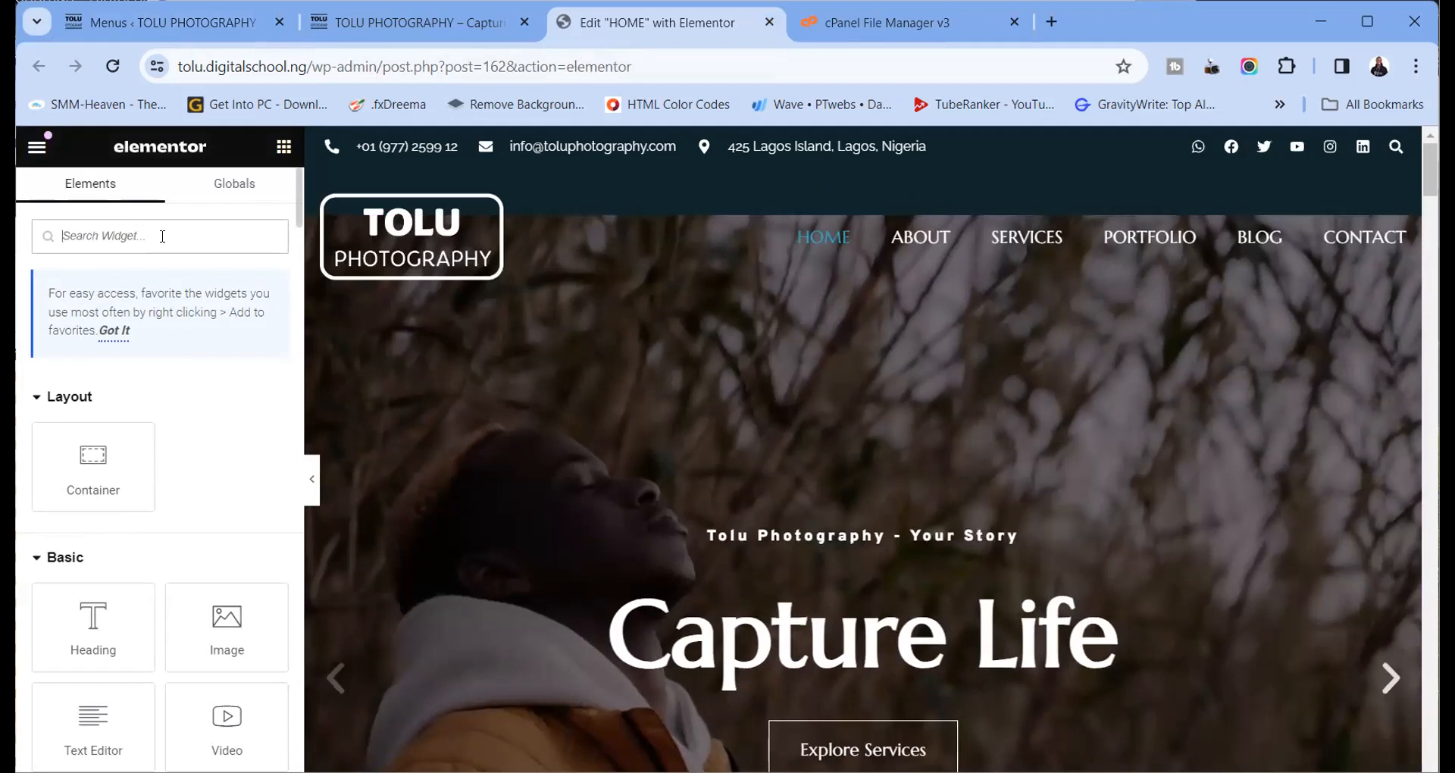
type("ANCHOR")
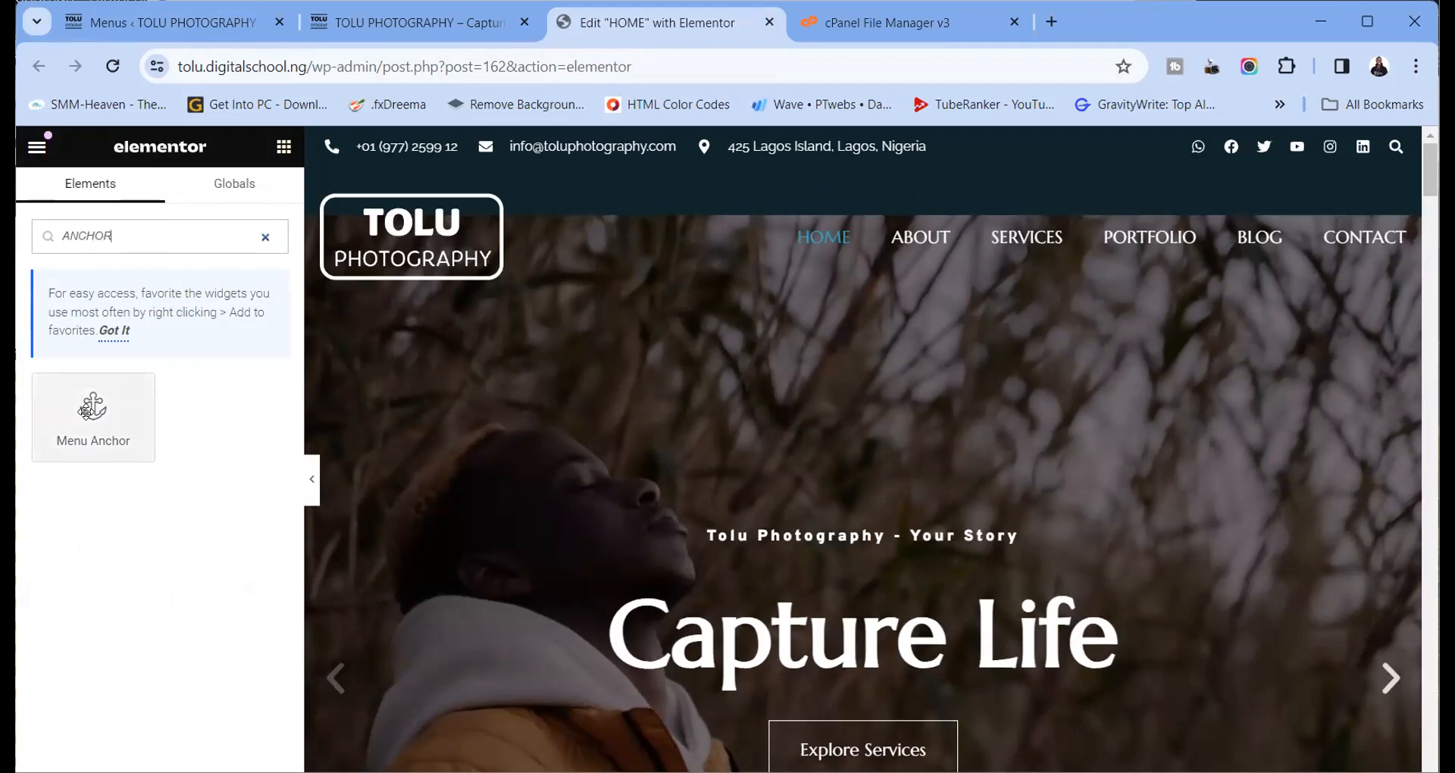
scroll(682, 497, "down", 7)
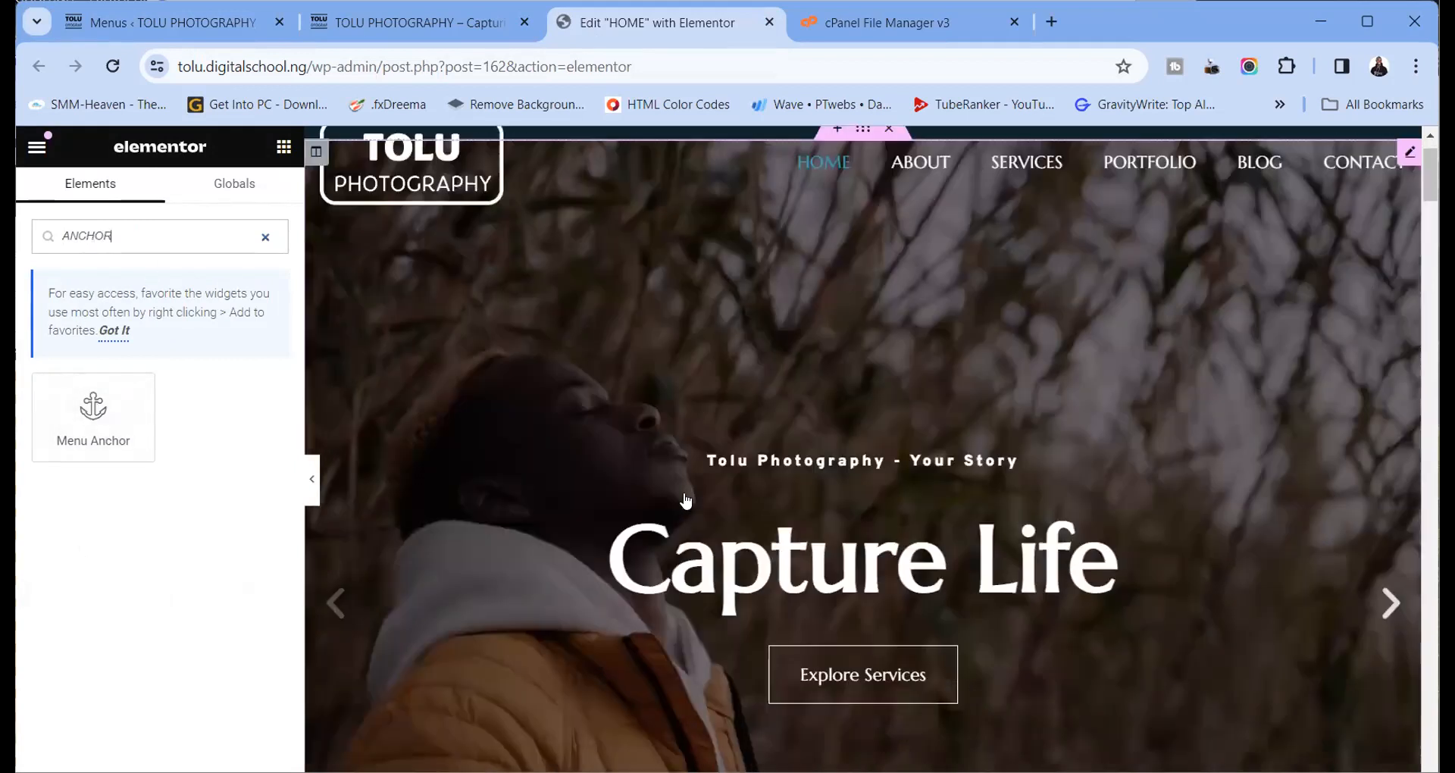
scroll(684, 498, "down", 10)
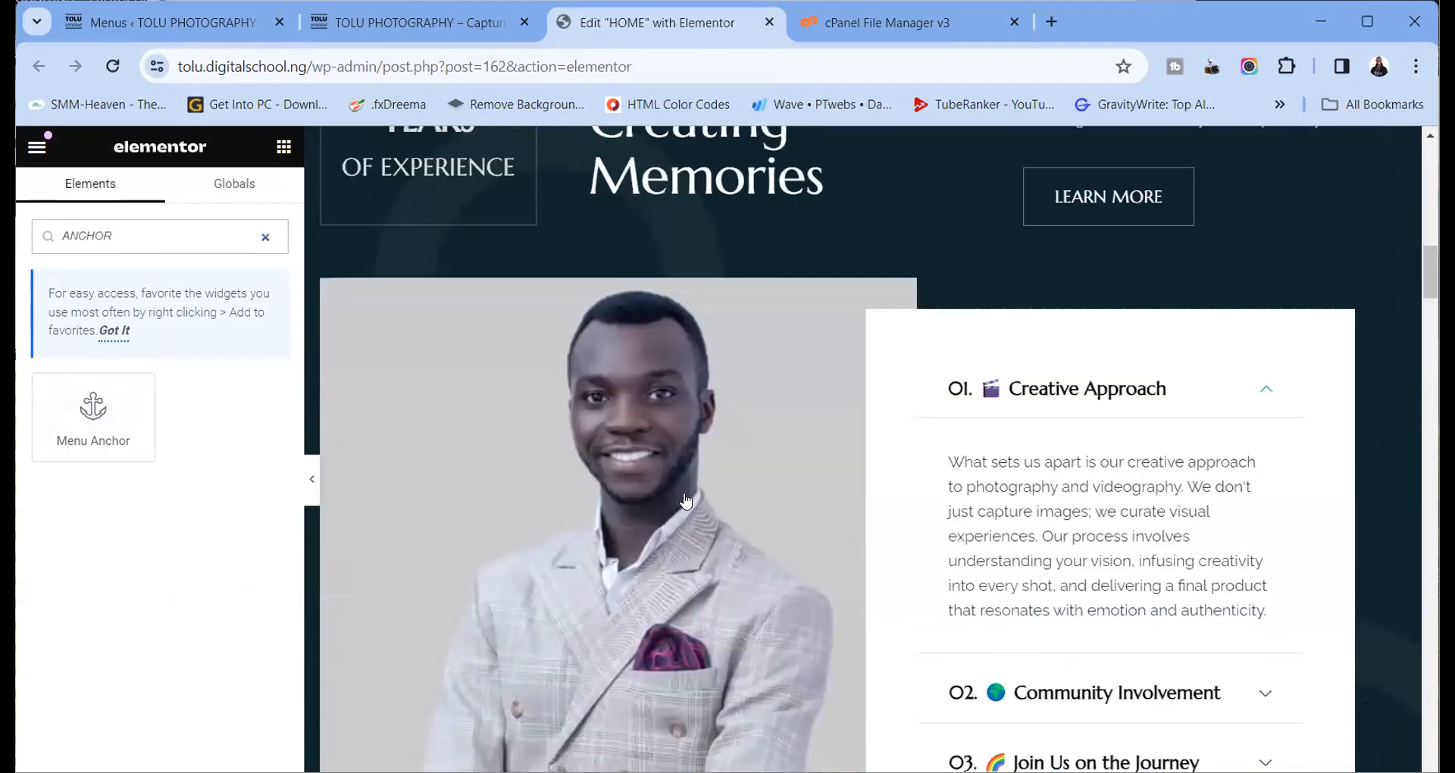
scroll(684, 496, "down", 12)
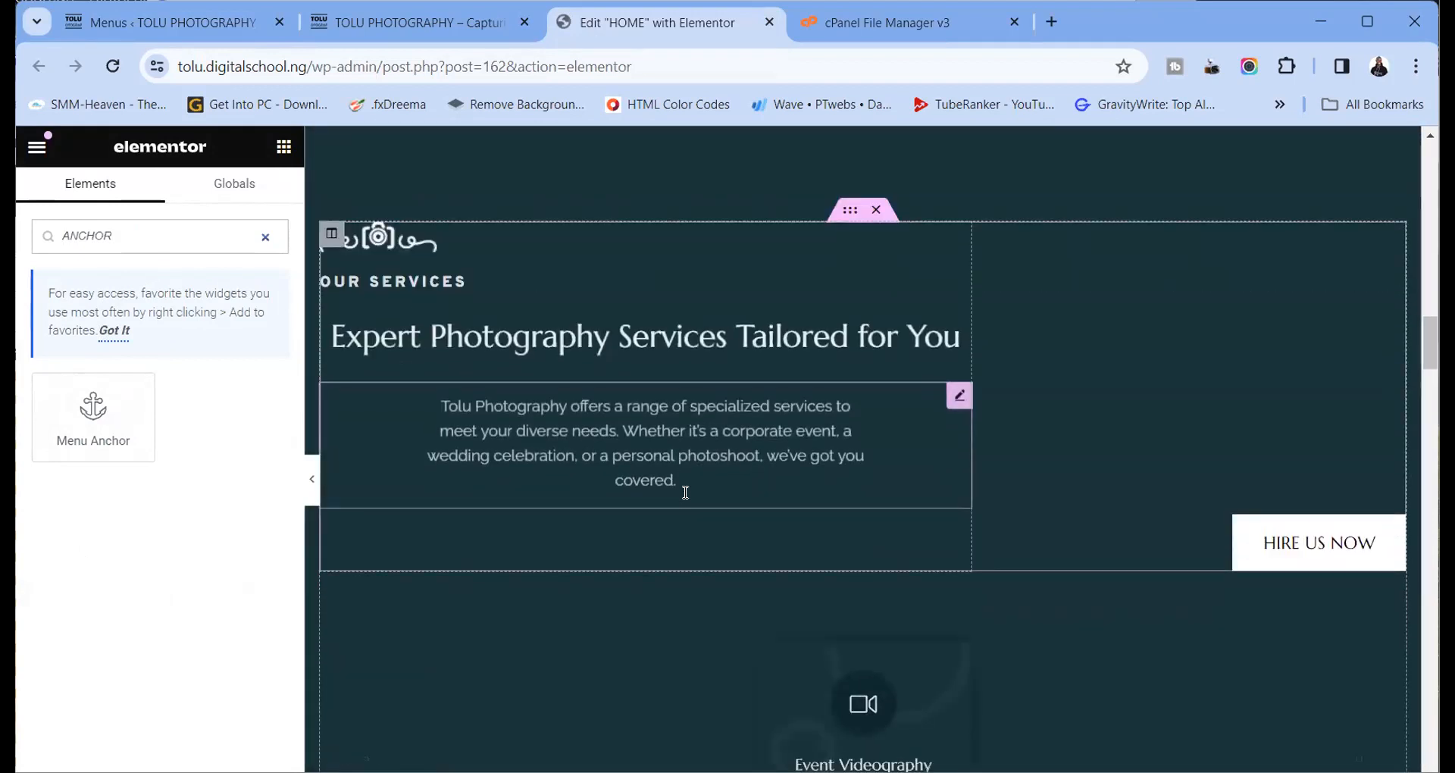
scroll(684, 493, "up", 20)
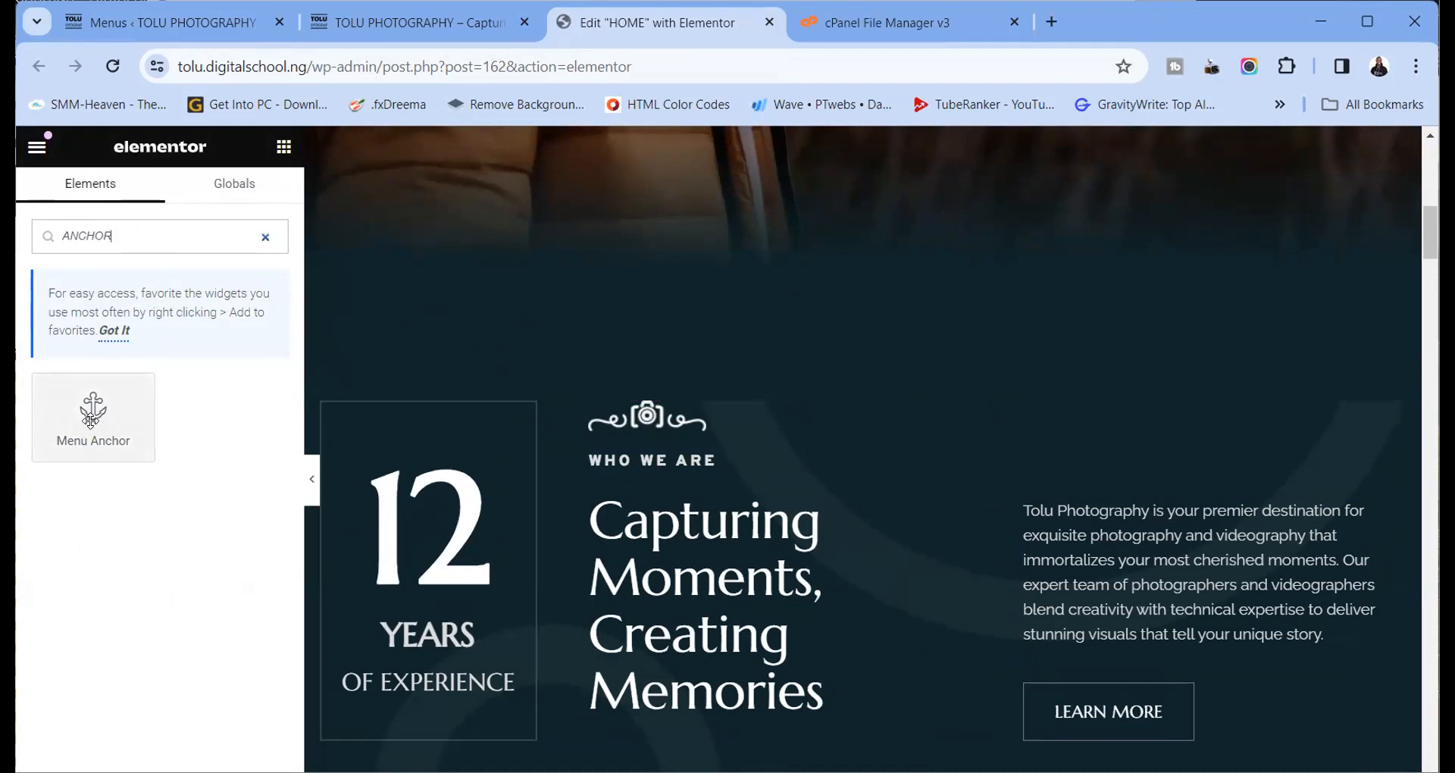
left_click_drag(91, 421, 639, 428)
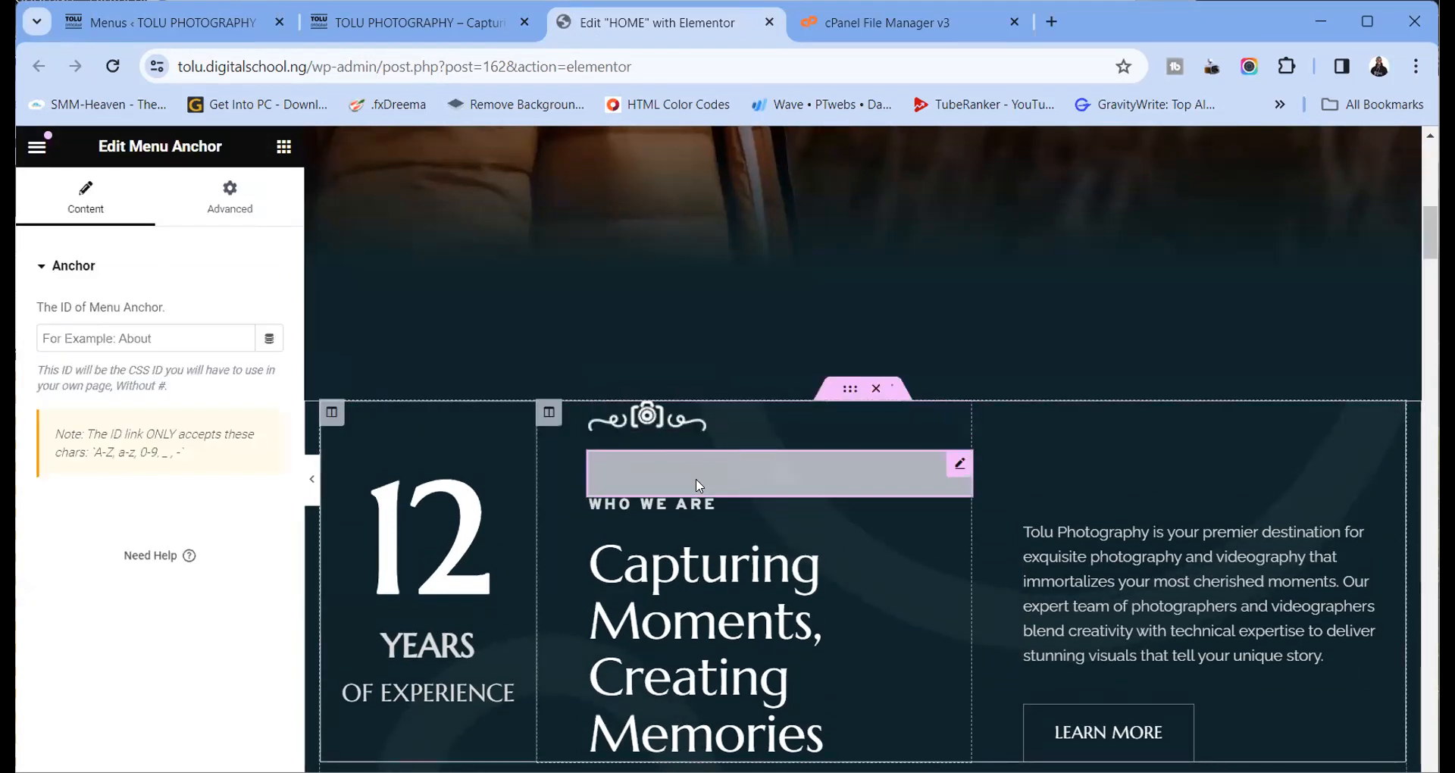
Set the Menu Anchor's ID to lowercase about
left_click(97, 338)
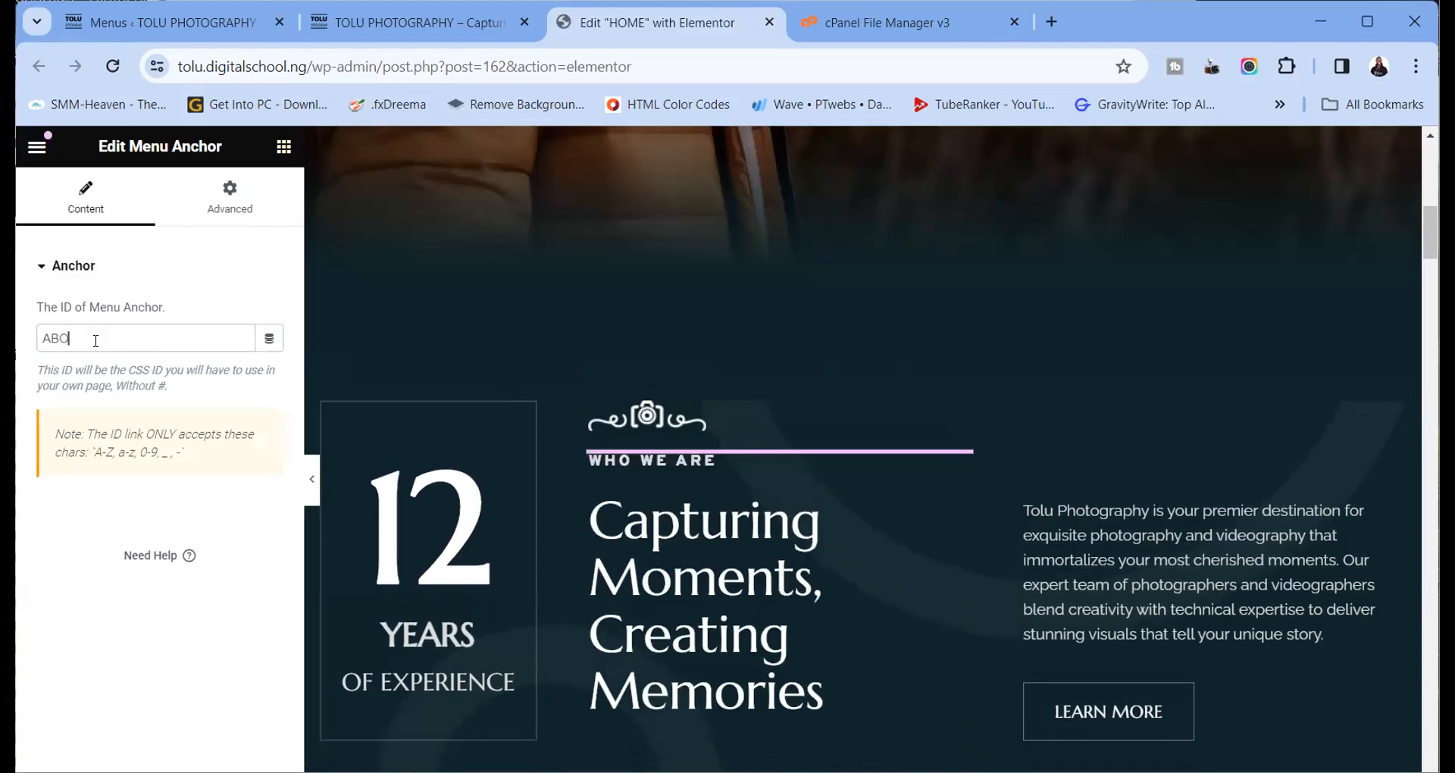
type("UT")
key("BackSpace")
key("BackSpace")
key("BackSpace")
key("BackSpace")
key("BackSpace")
type("about")
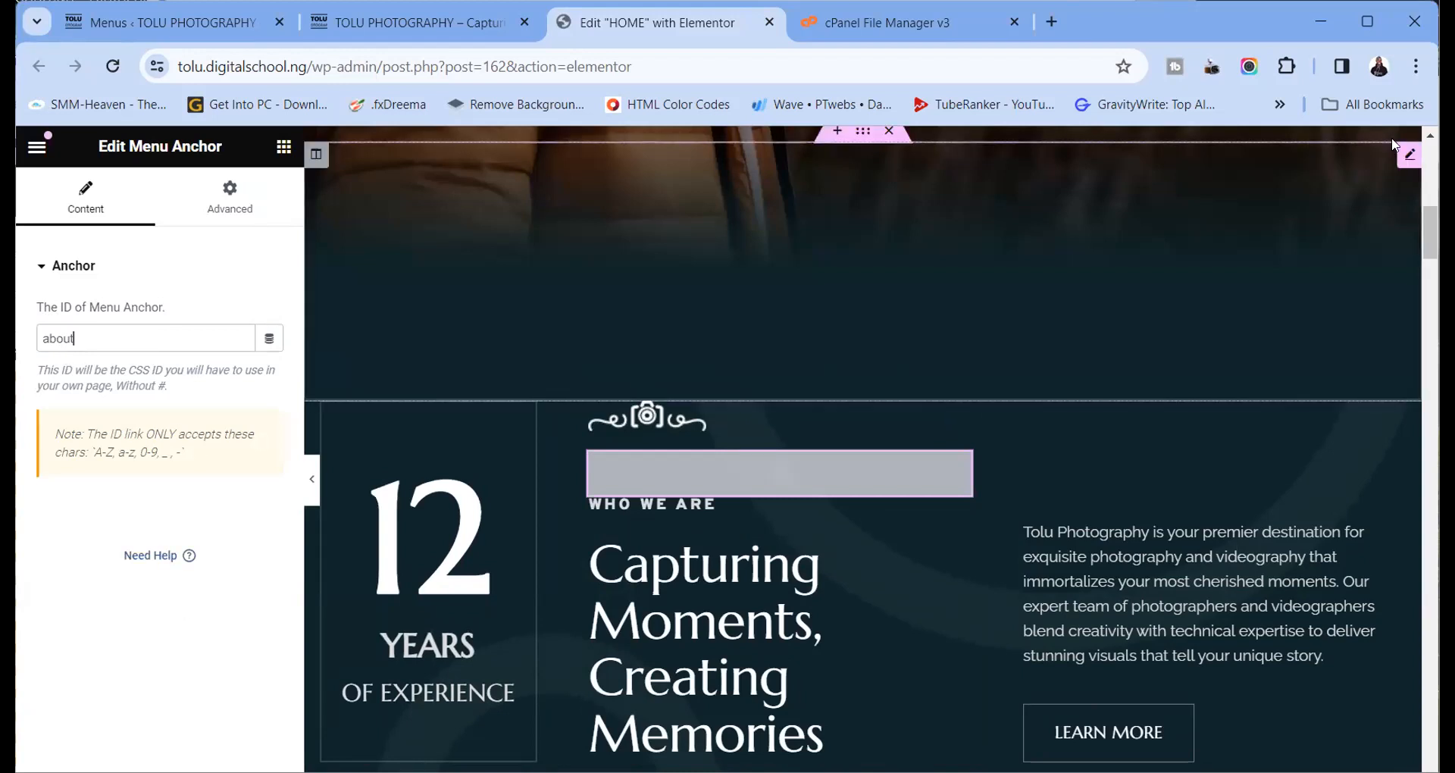
left_click(1368, 30)
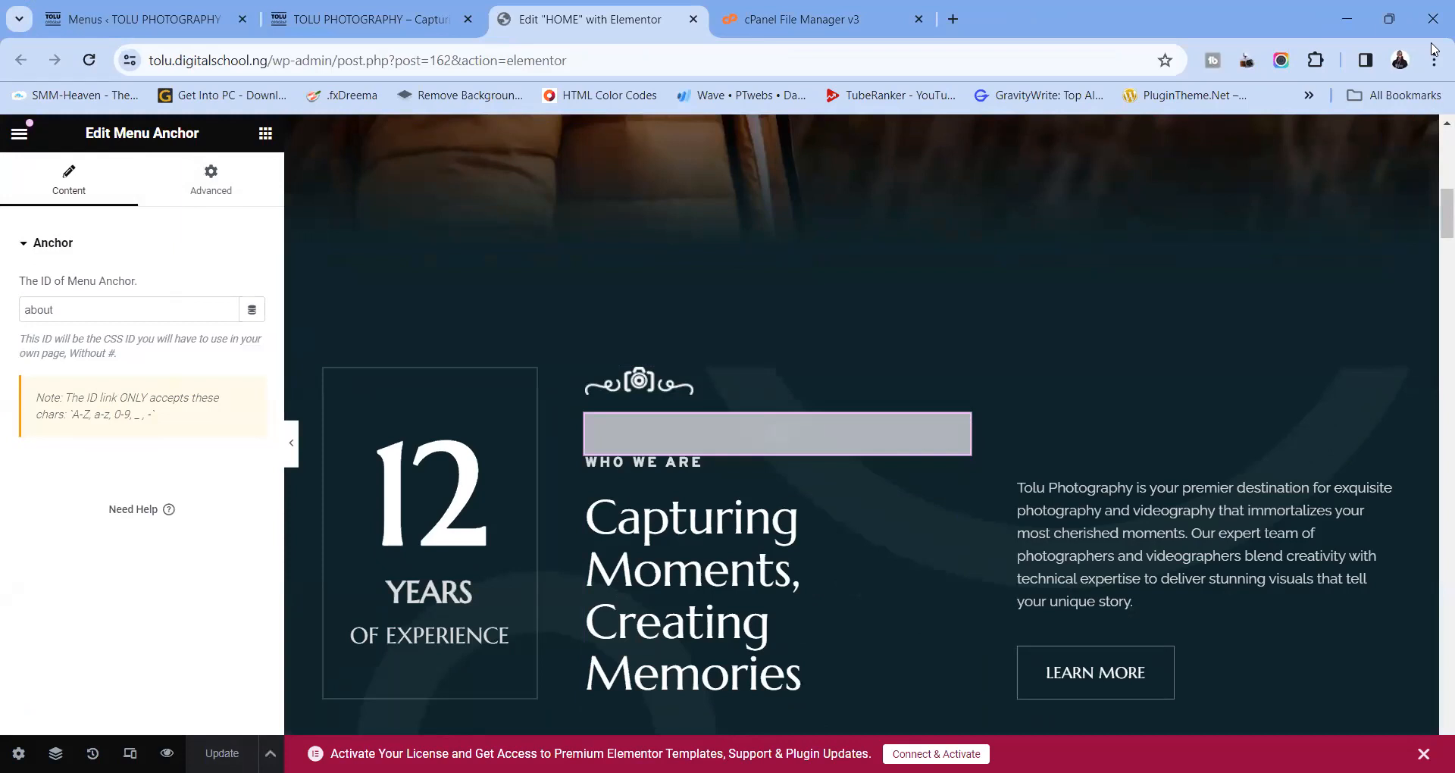
left_click(1390, 25)
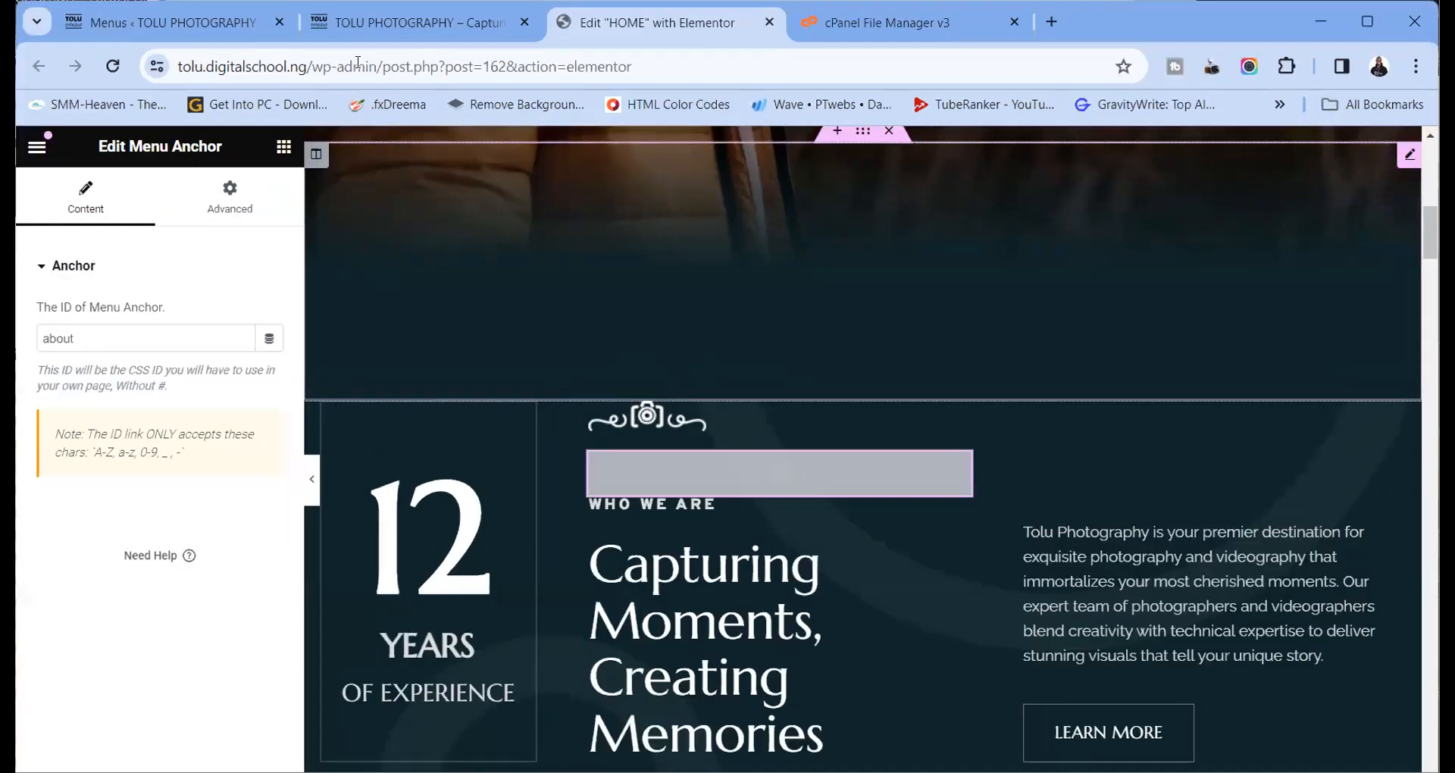
left_click(149, 25)
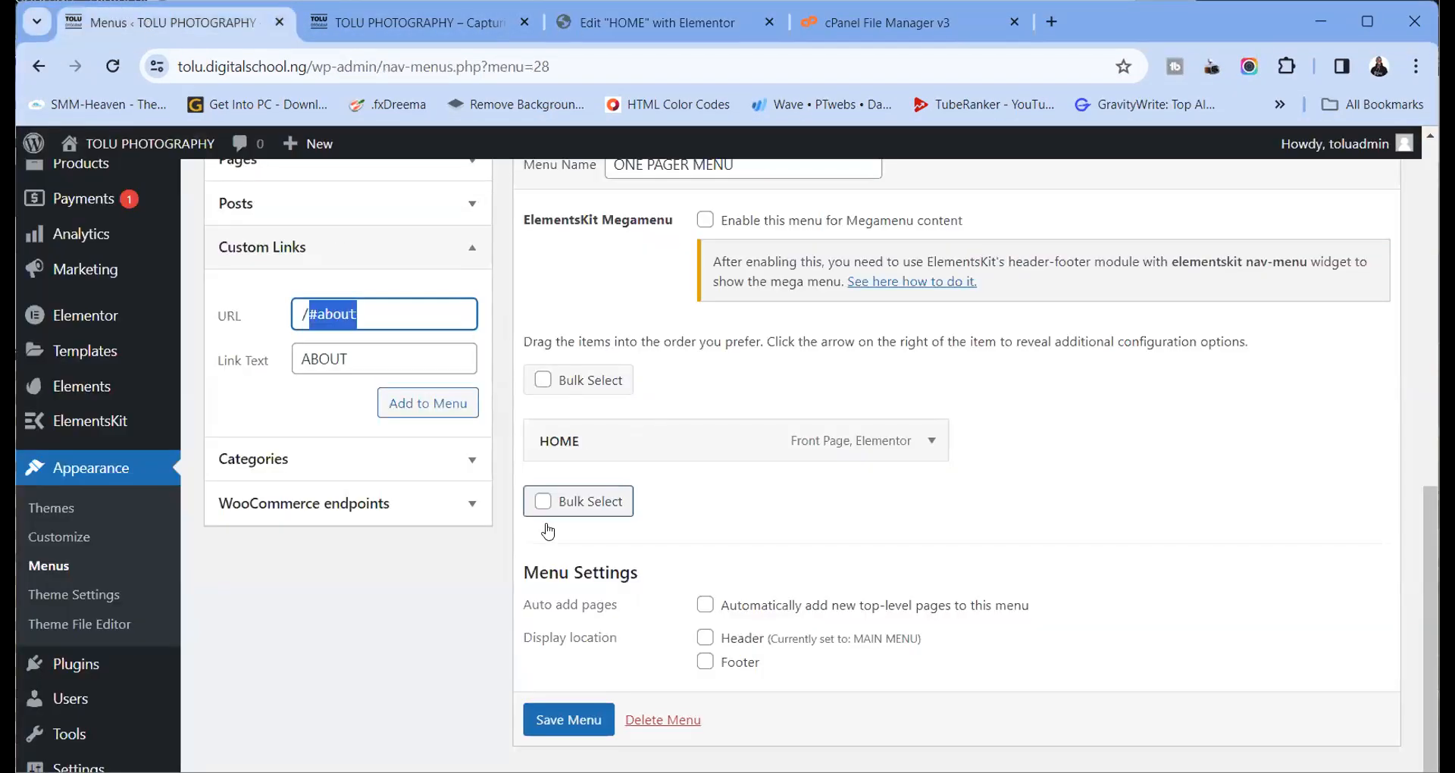
Set ONE PAGER MENU to the Header location, add the ABOUT /#about link, and save
left_click(706, 637)
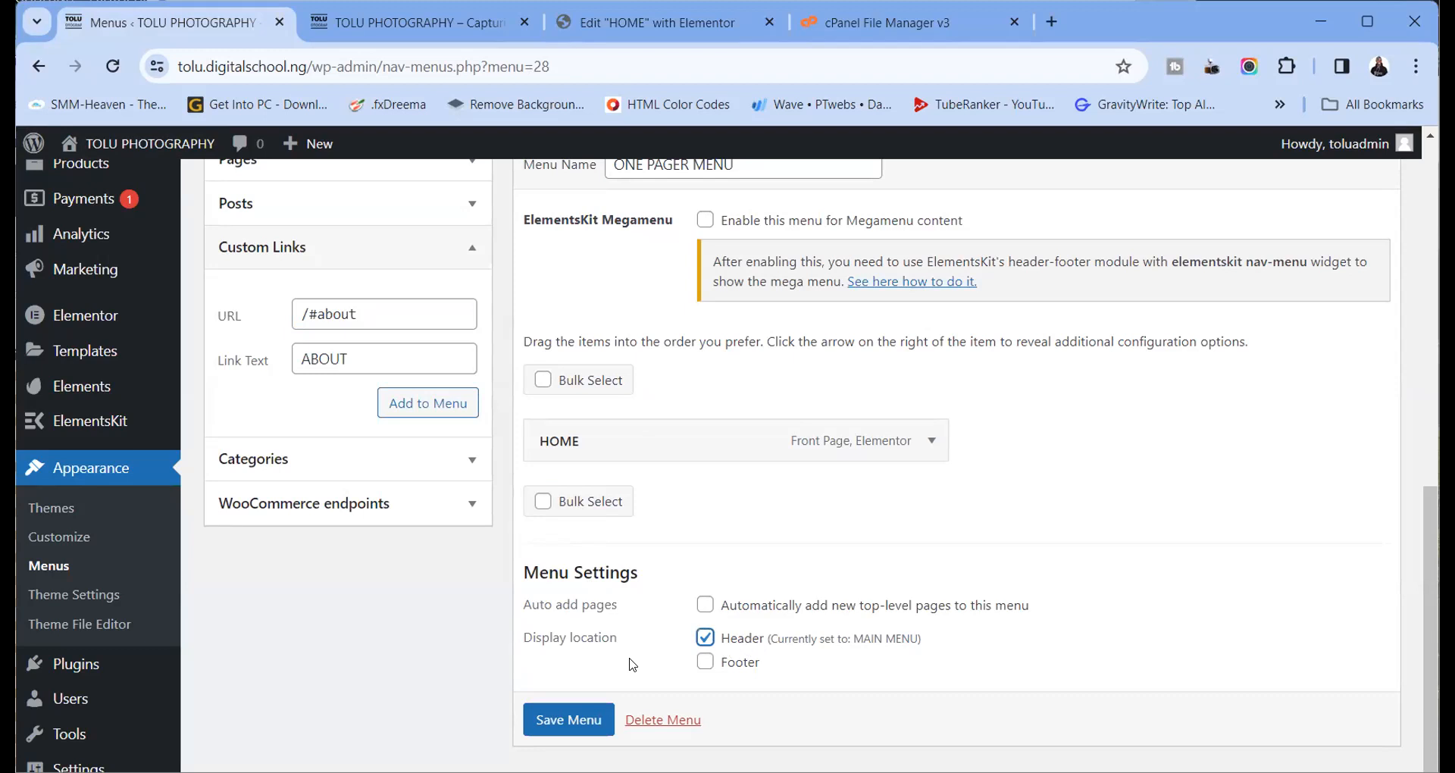
left_click(444, 405)
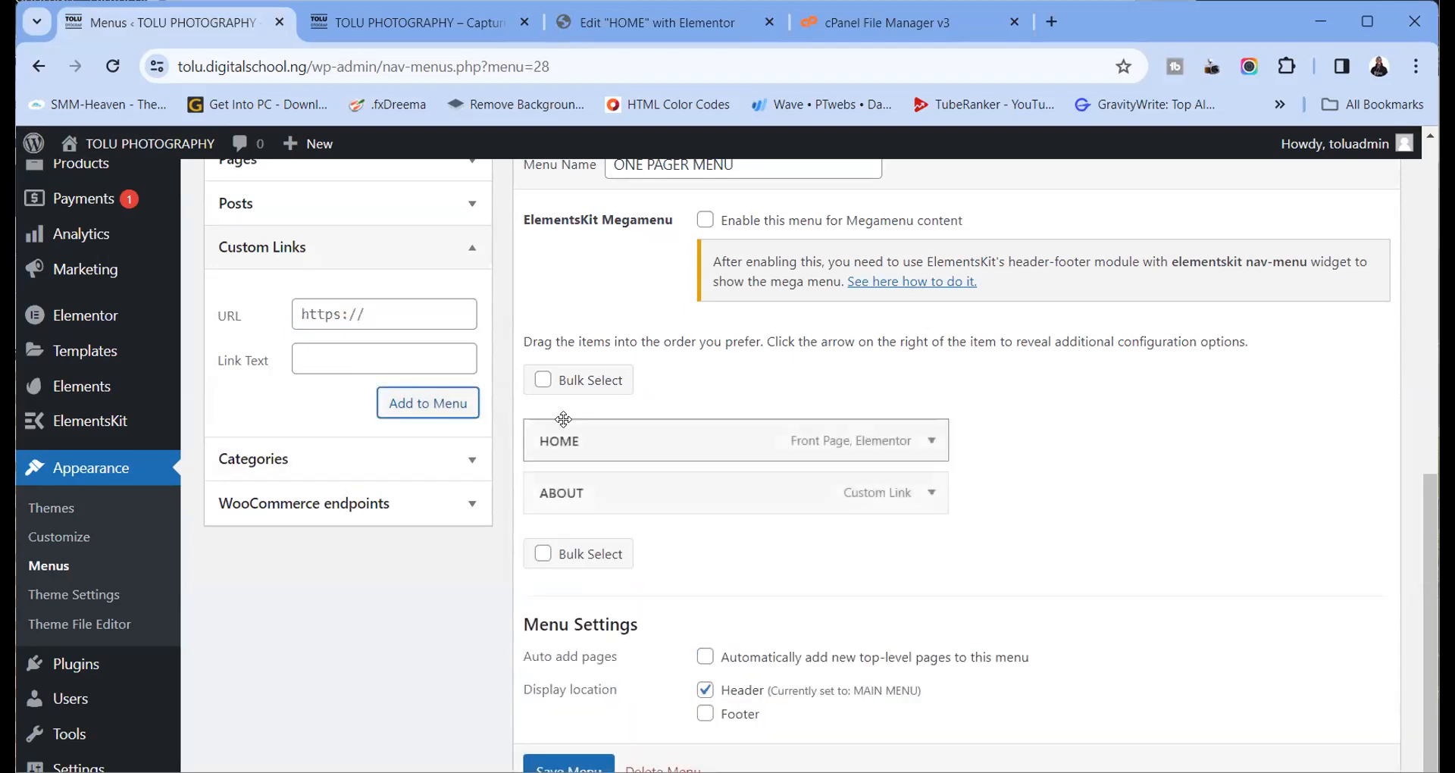
scroll(745, 592, "down", 1)
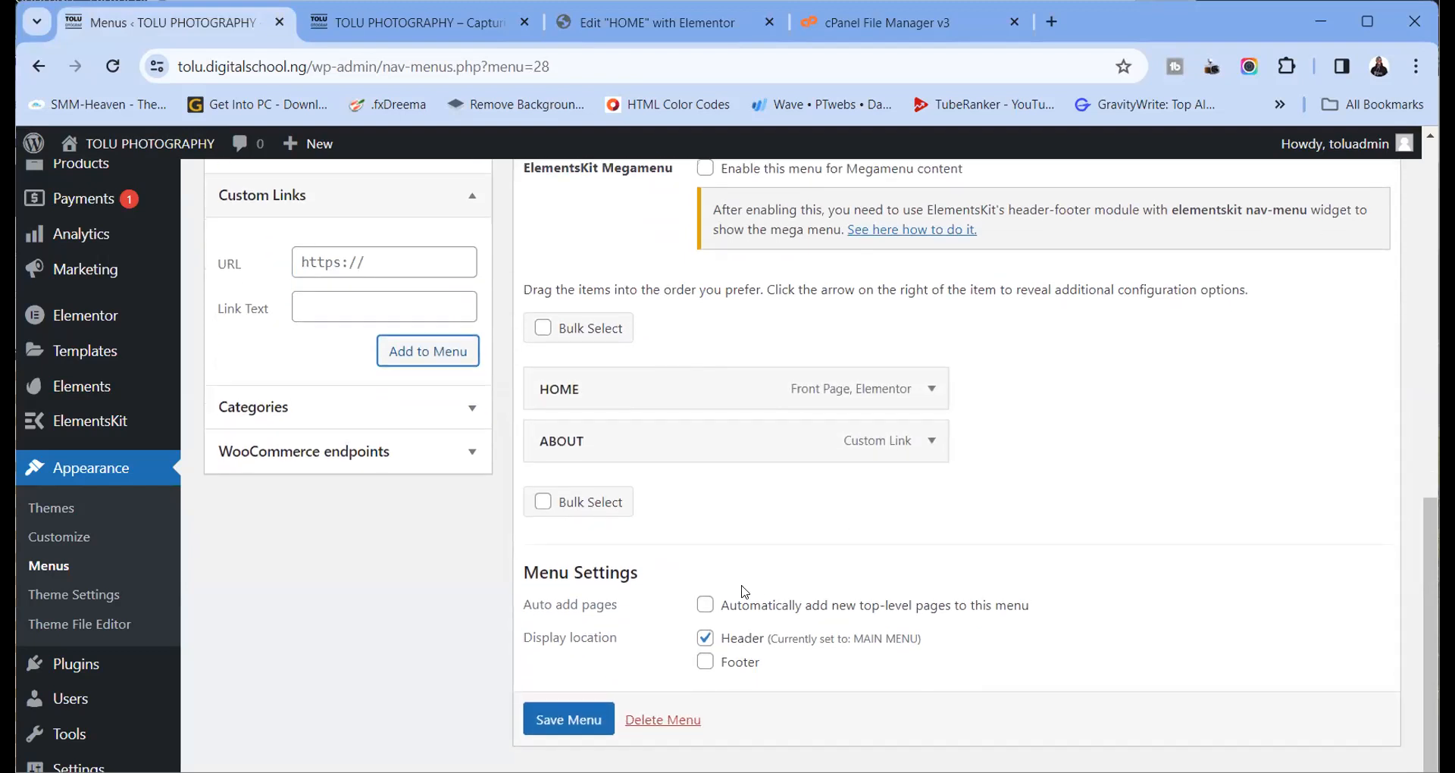
left_click(569, 718)
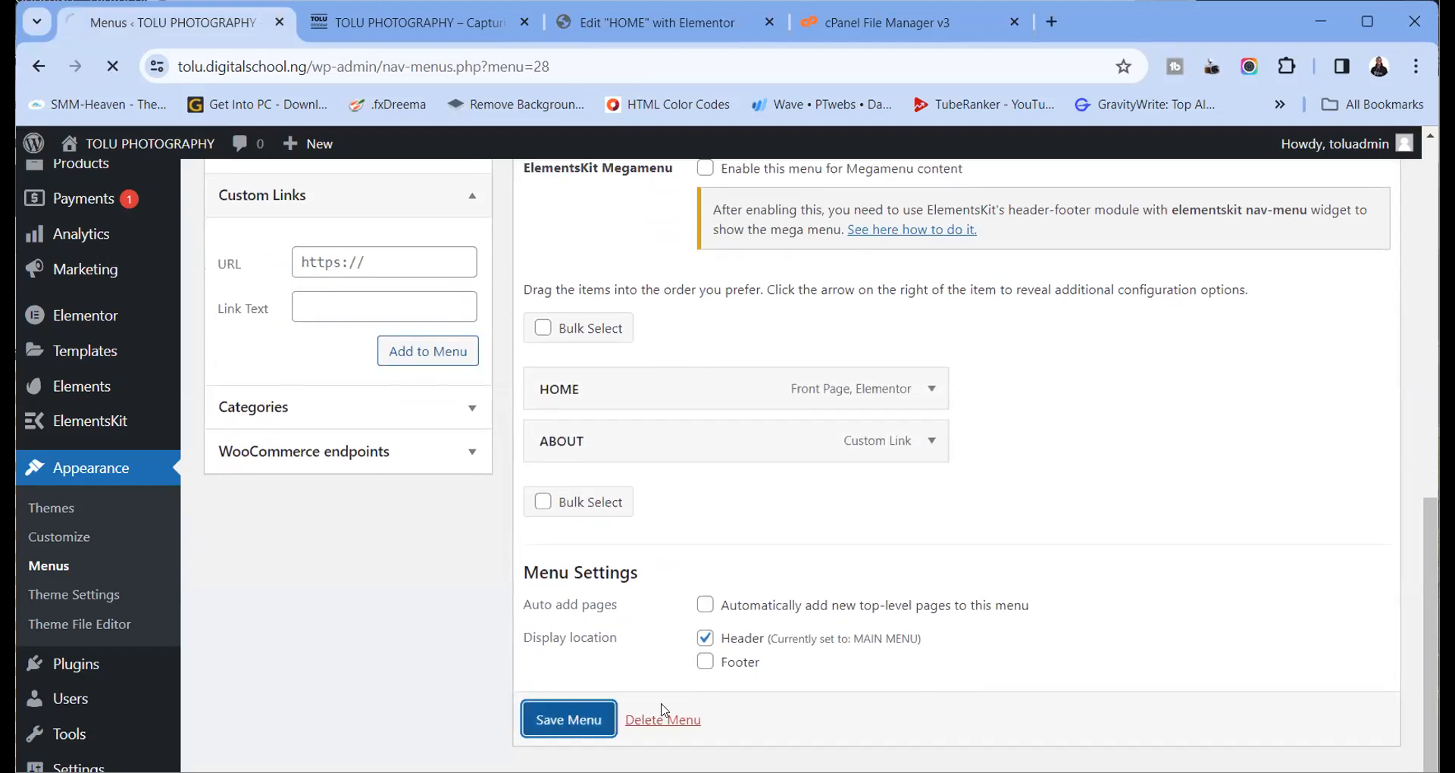
Expand the ABOUT item and check its link address reads /#about
scroll(877, 546, "down", 10)
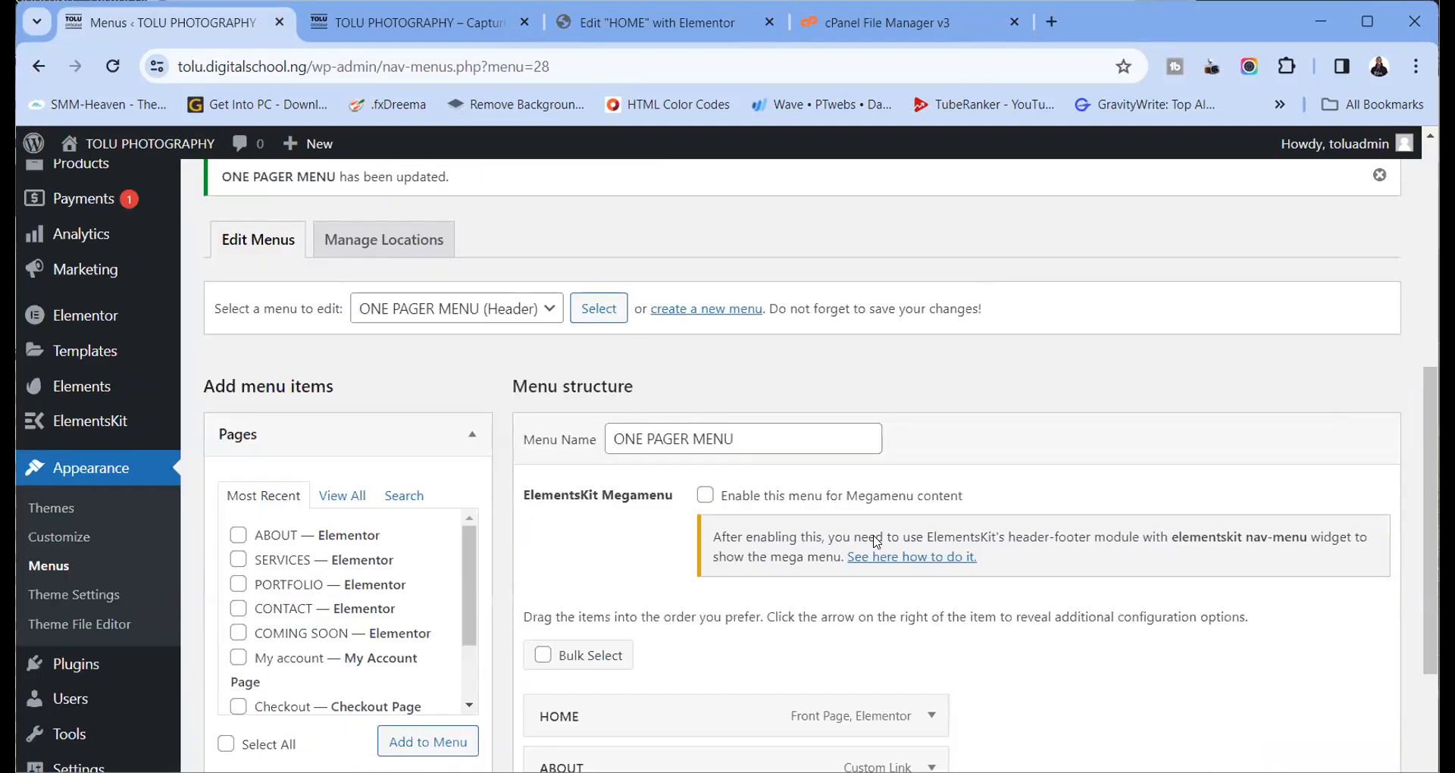
left_click(931, 458)
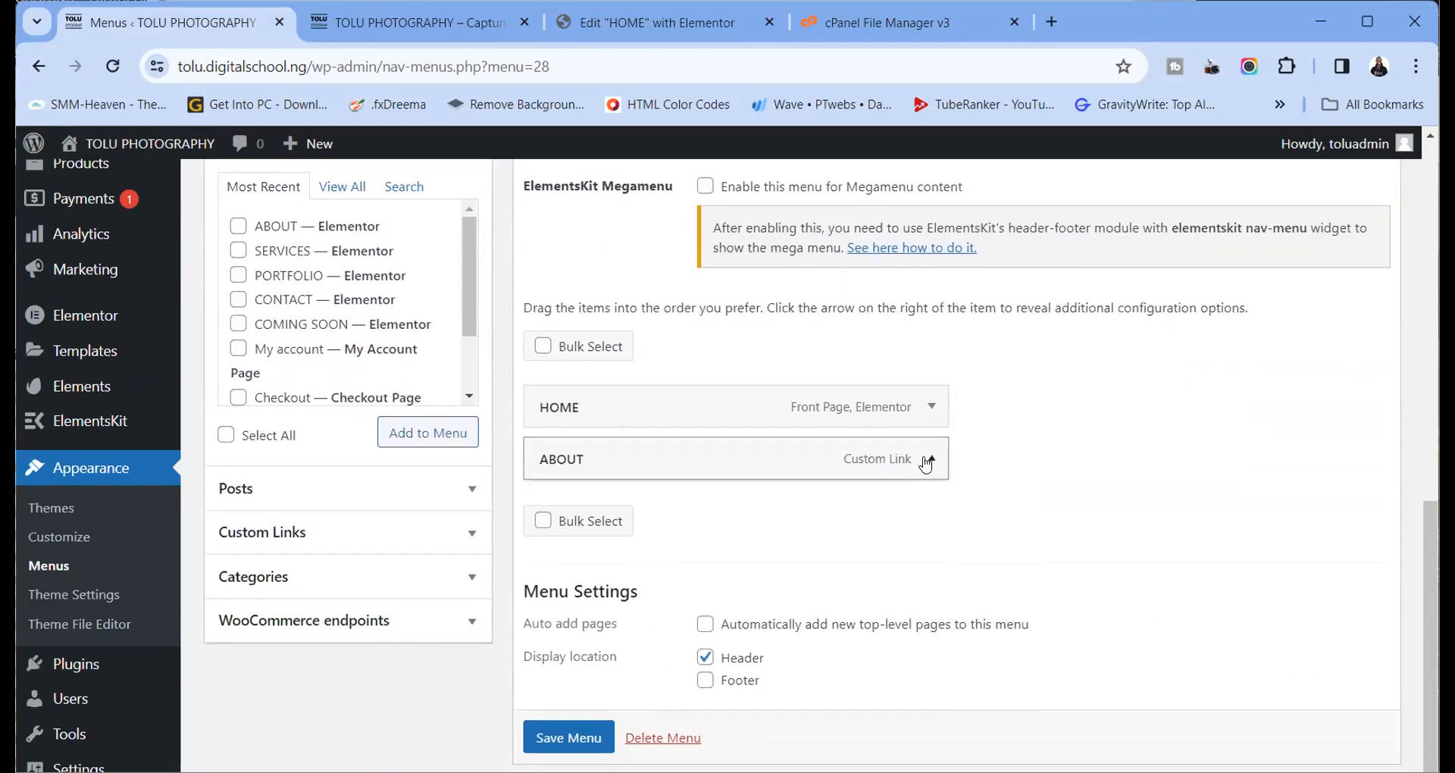
left_click_drag(604, 522, 521, 536)
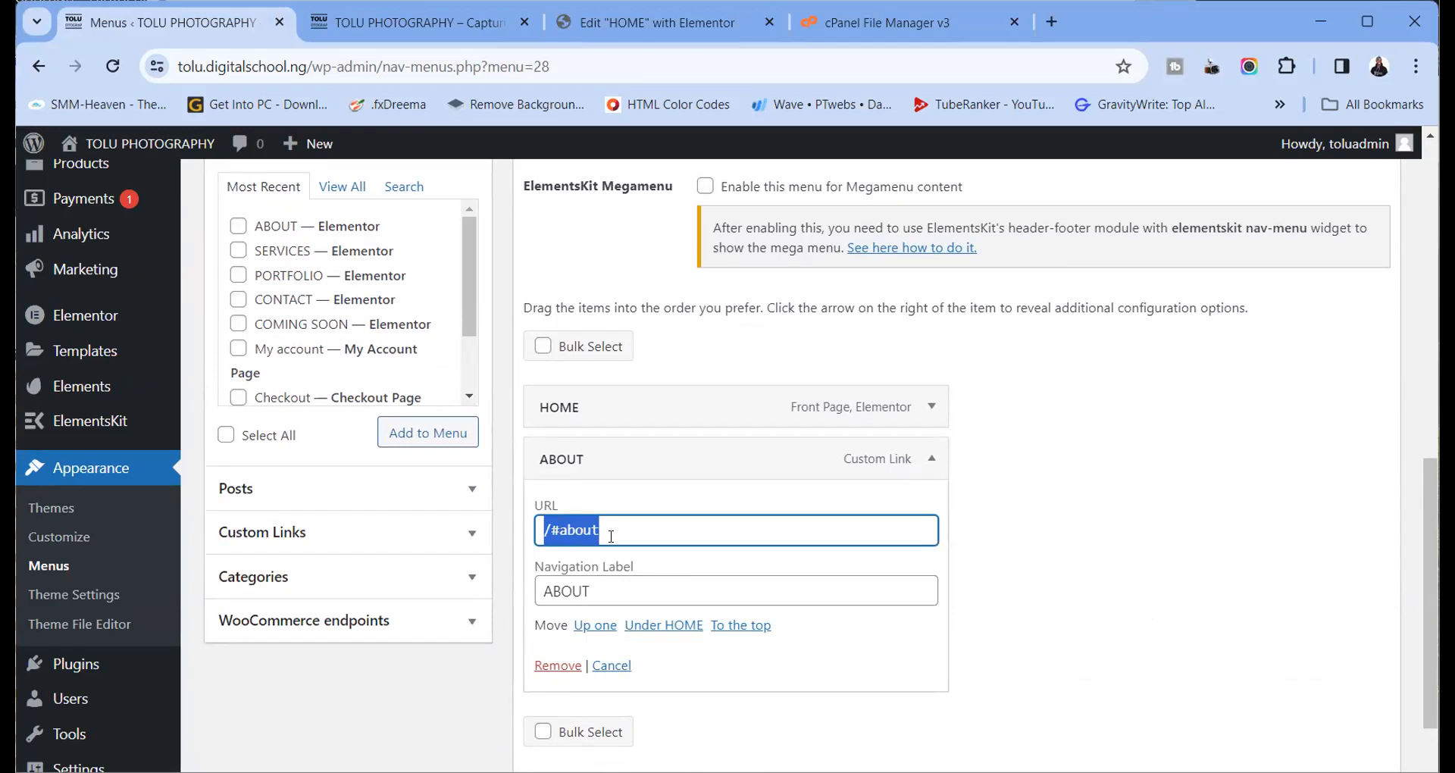
left_click(552, 532)
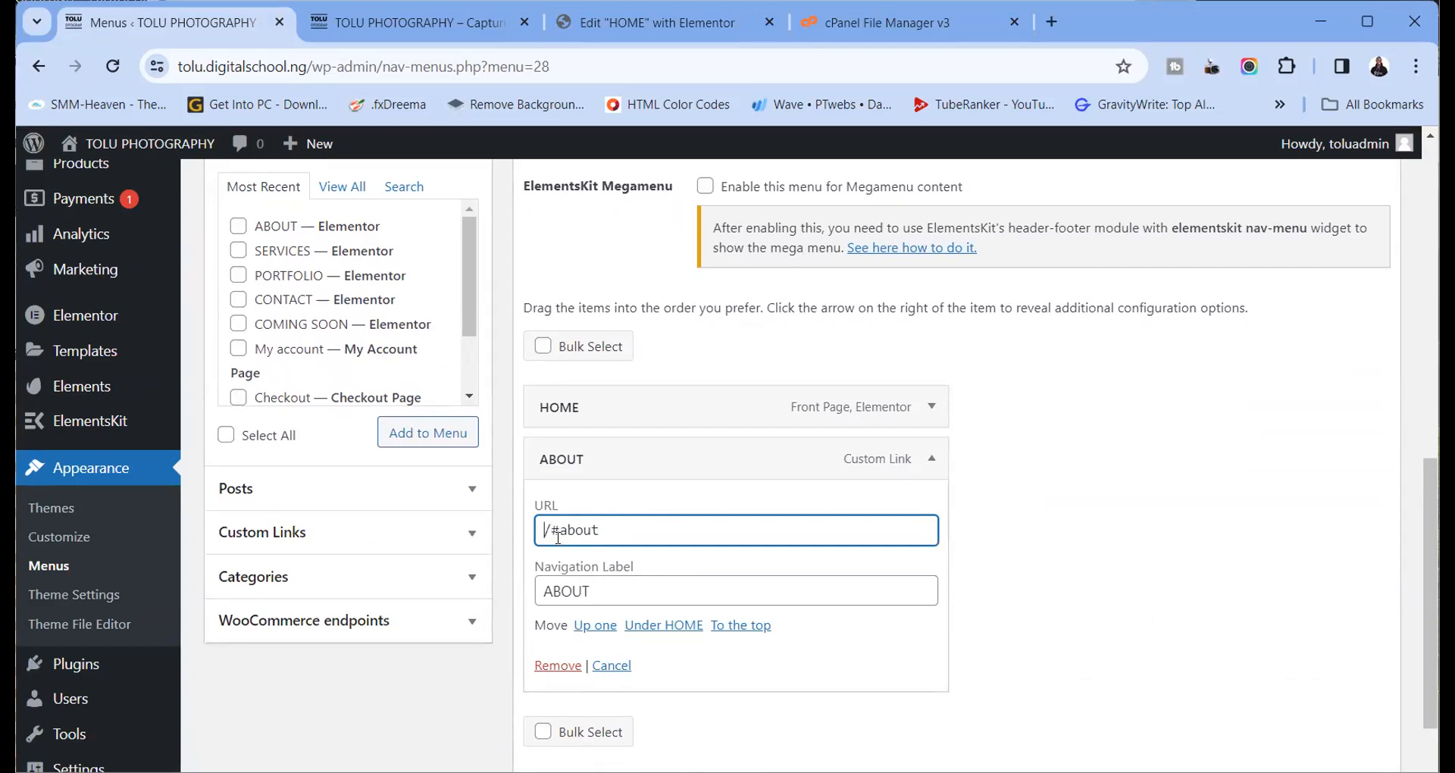
left_click_drag(606, 531, 535, 532)
left_click(557, 533)
Save ONE PAGER MENU again and reload the live homepage
scroll(653, 656, "down", 3)
left_click(585, 721)
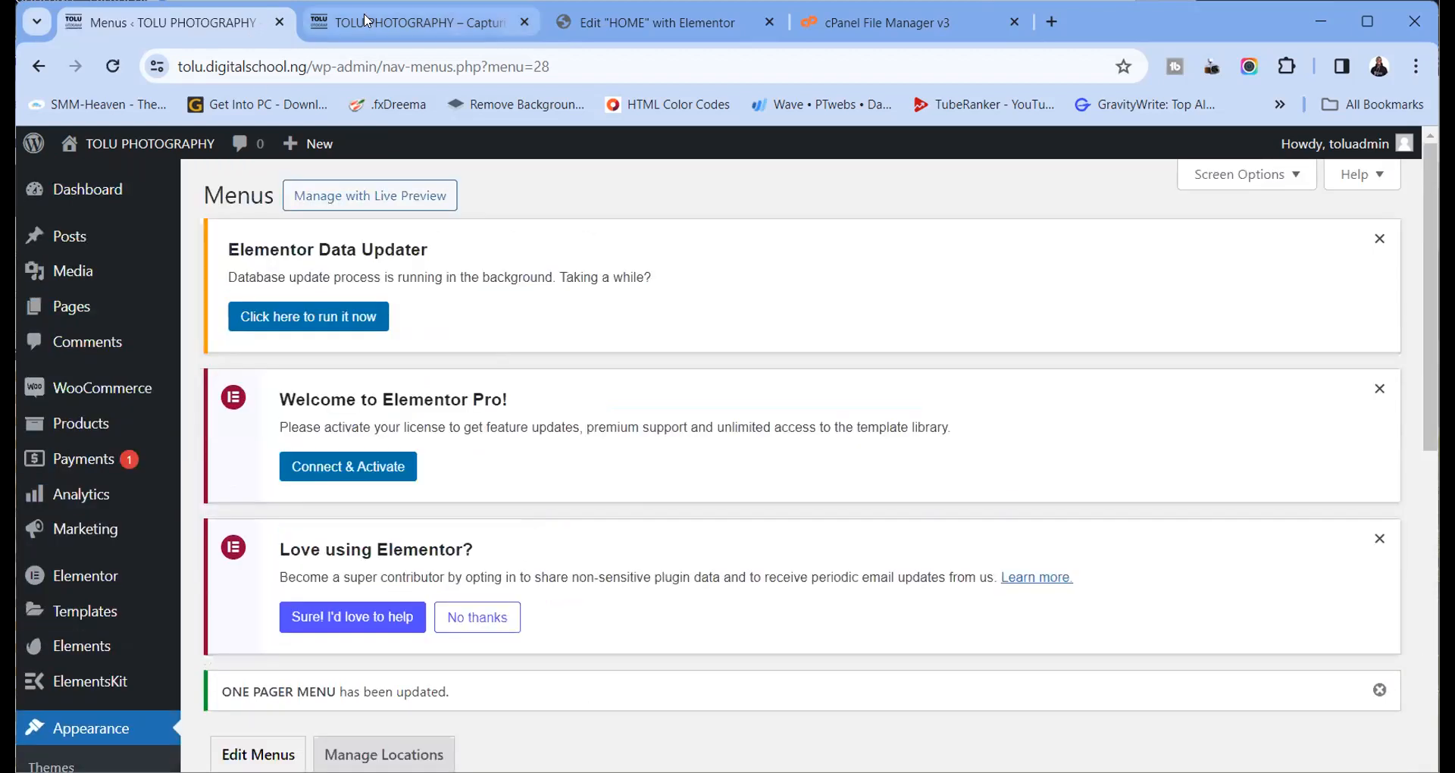
left_click(366, 20)
left_click(112, 66)
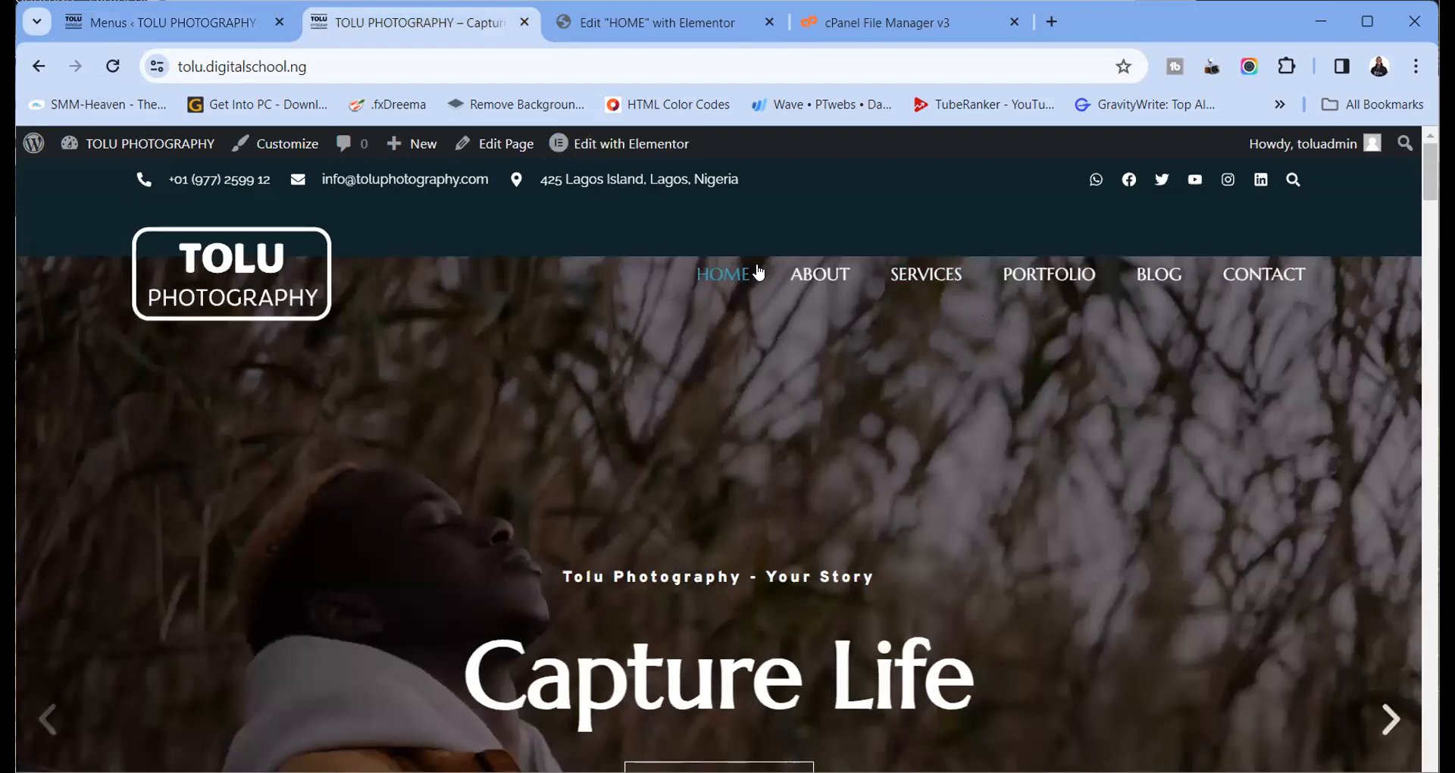
Open the Header template in Elementor in a new tab from the live site
left_click(627, 32)
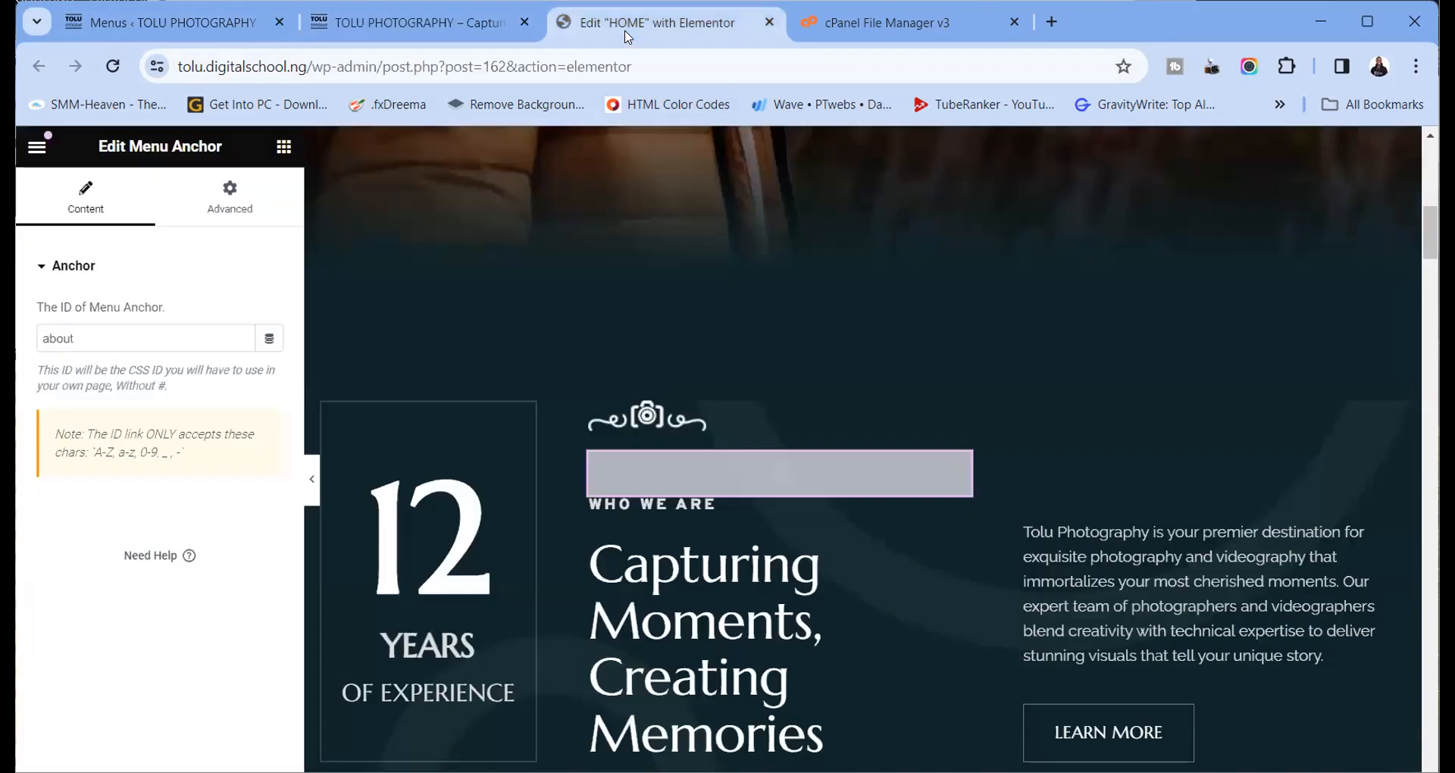
left_click(502, 32)
mouse_move(605, 155)
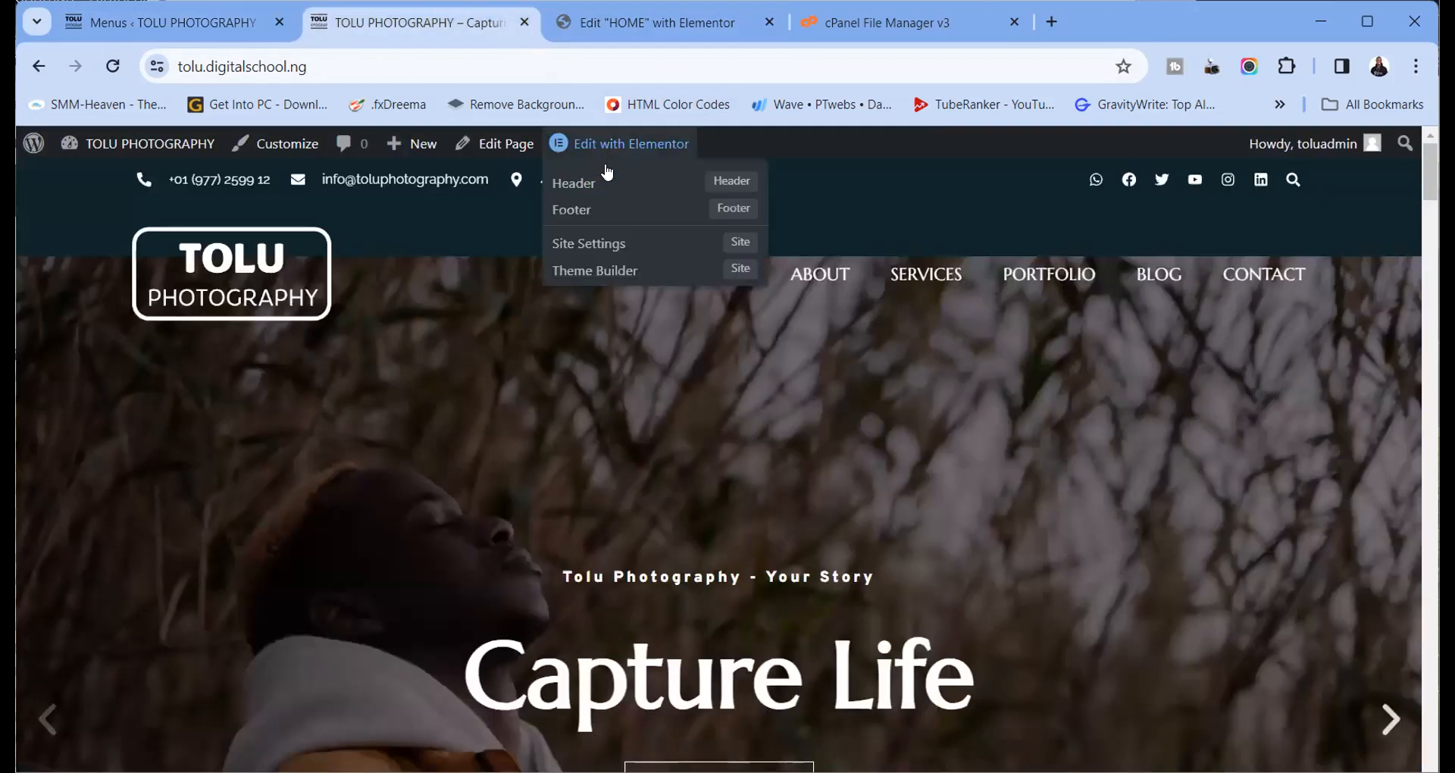
right_click(604, 185)
left_click(654, 200)
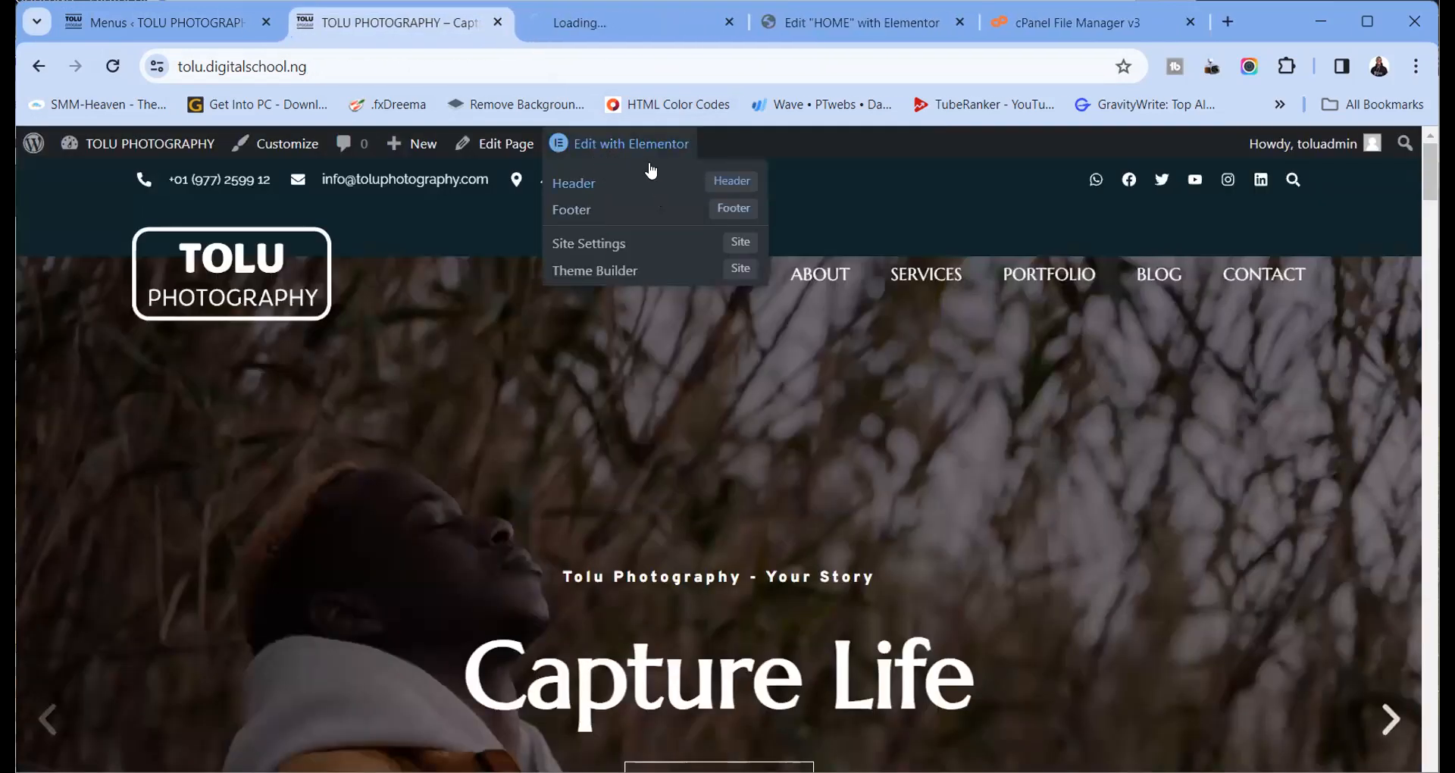
left_click(603, 29)
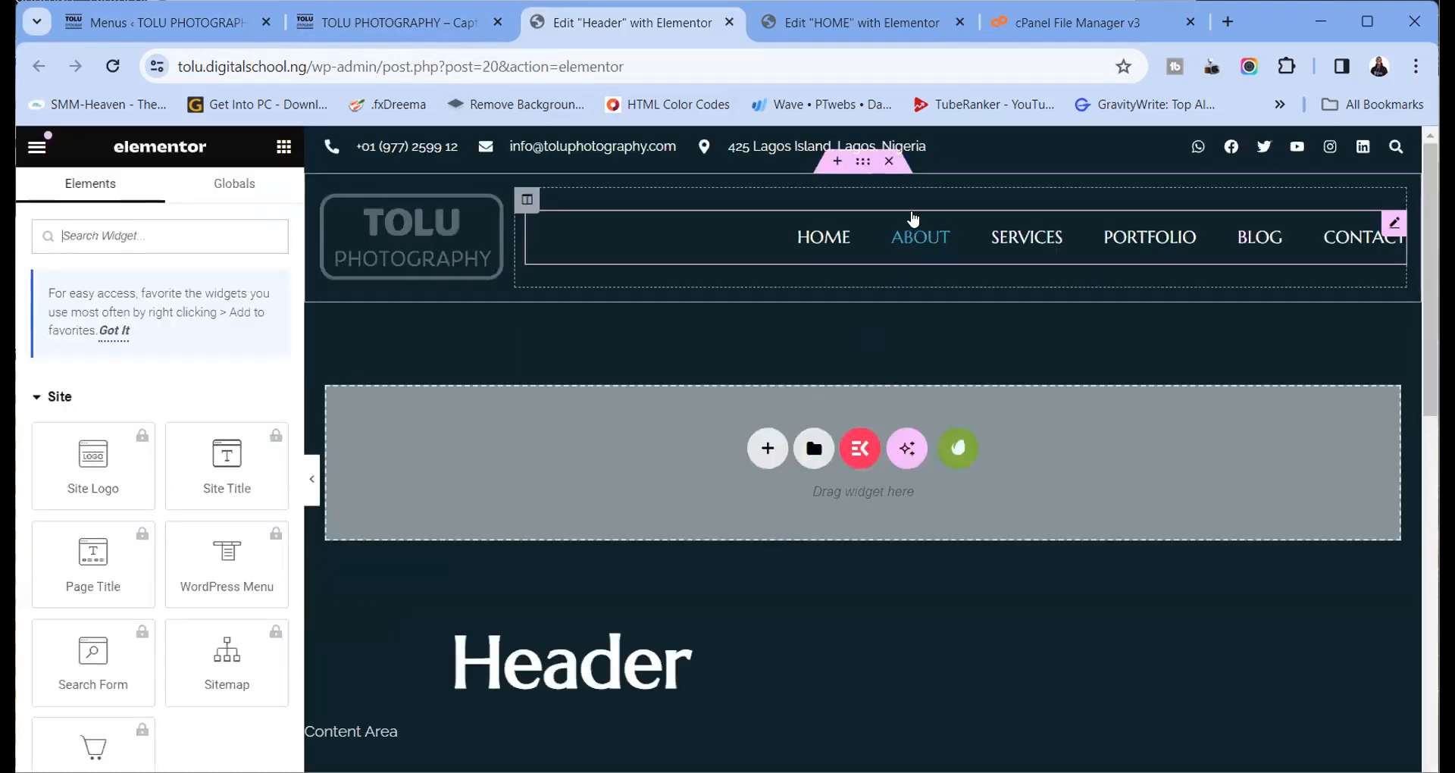
Switch the header's WordPress Menu widget to ONE PAGER MENU
left_click(1394, 228)
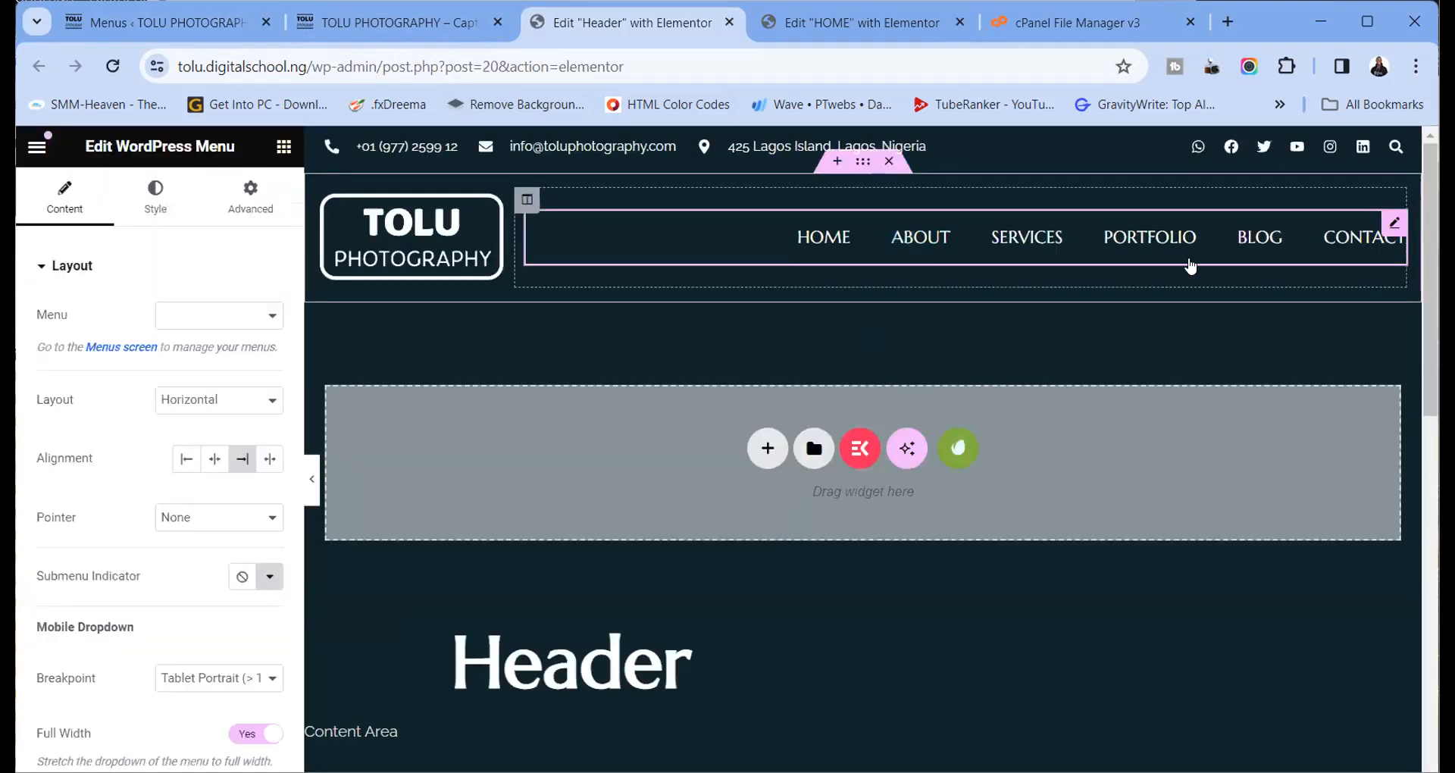
left_click(202, 318)
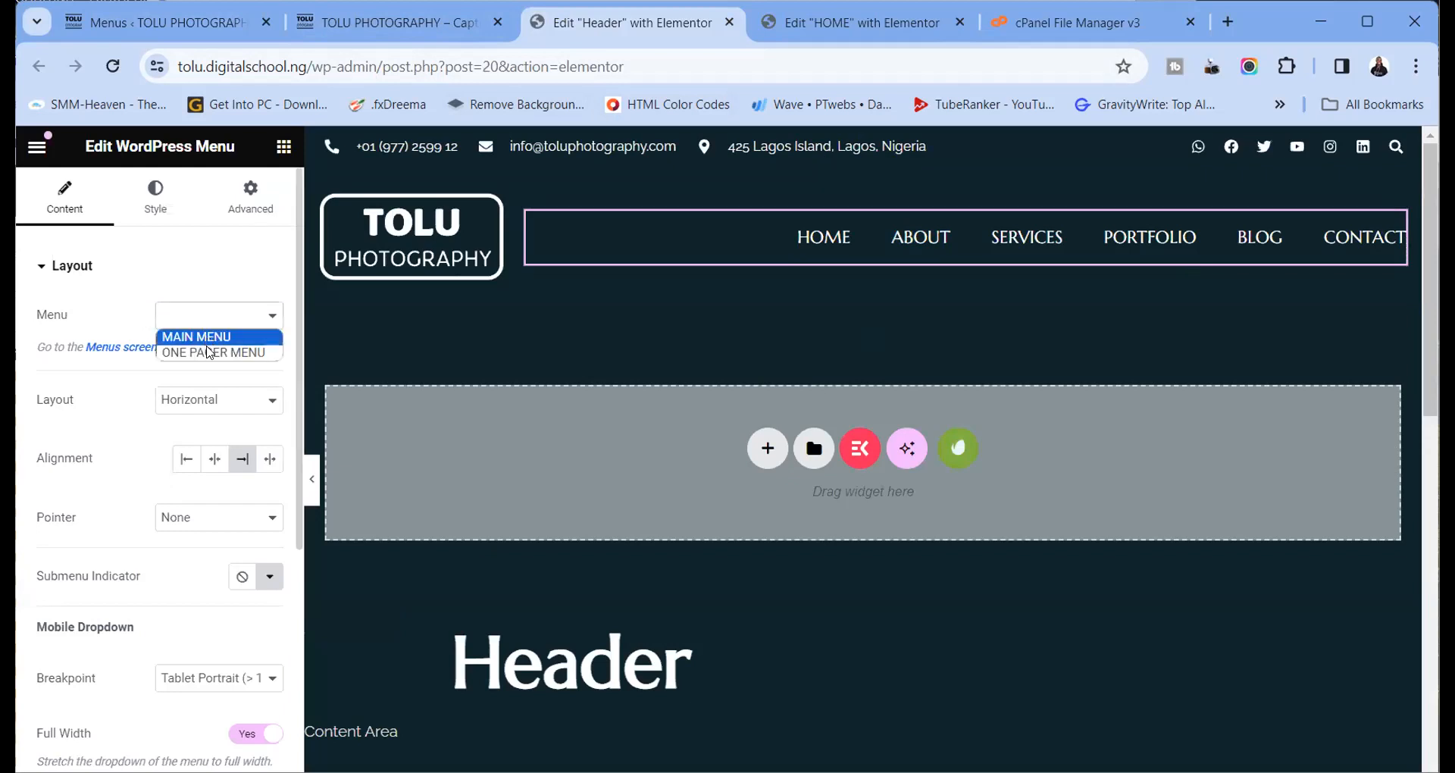
left_click(212, 353)
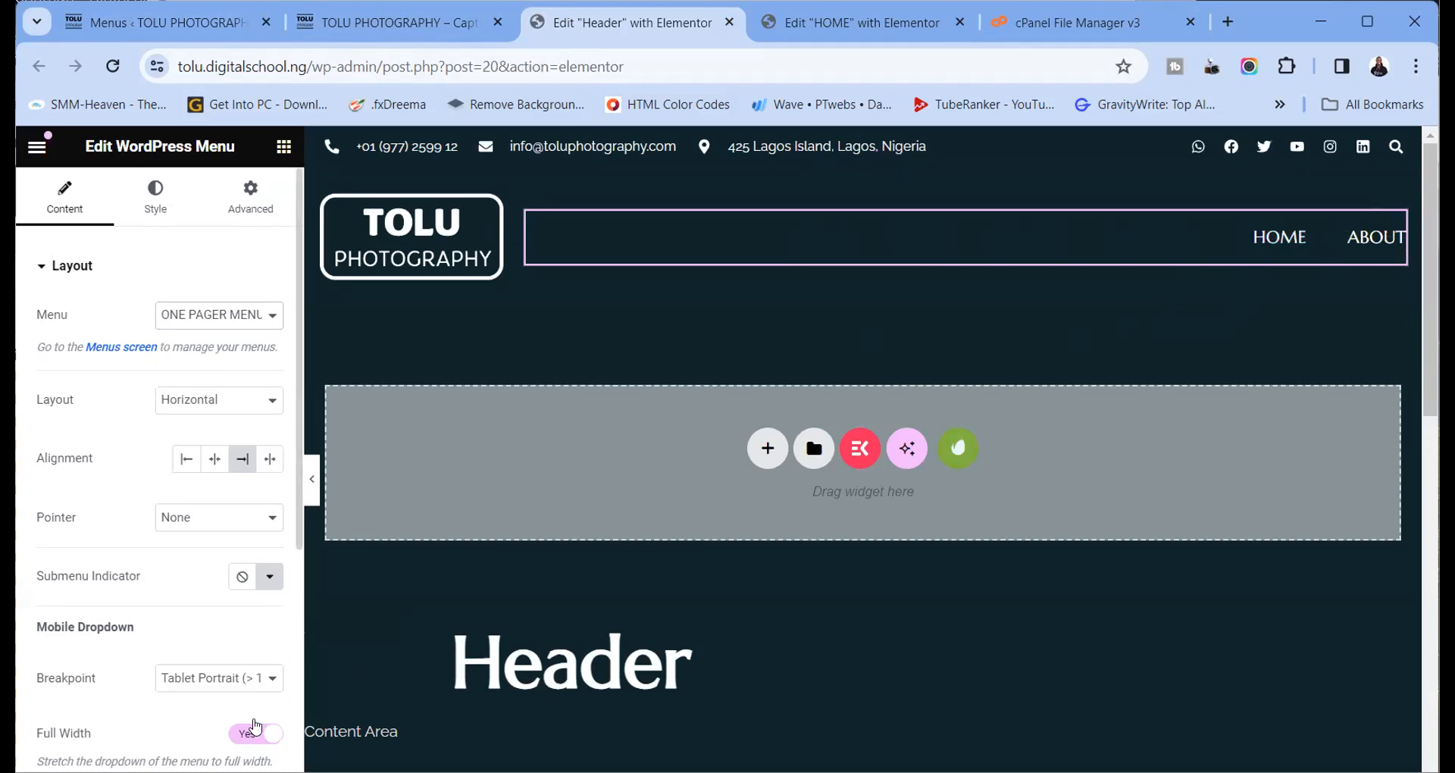
left_click(1365, 23)
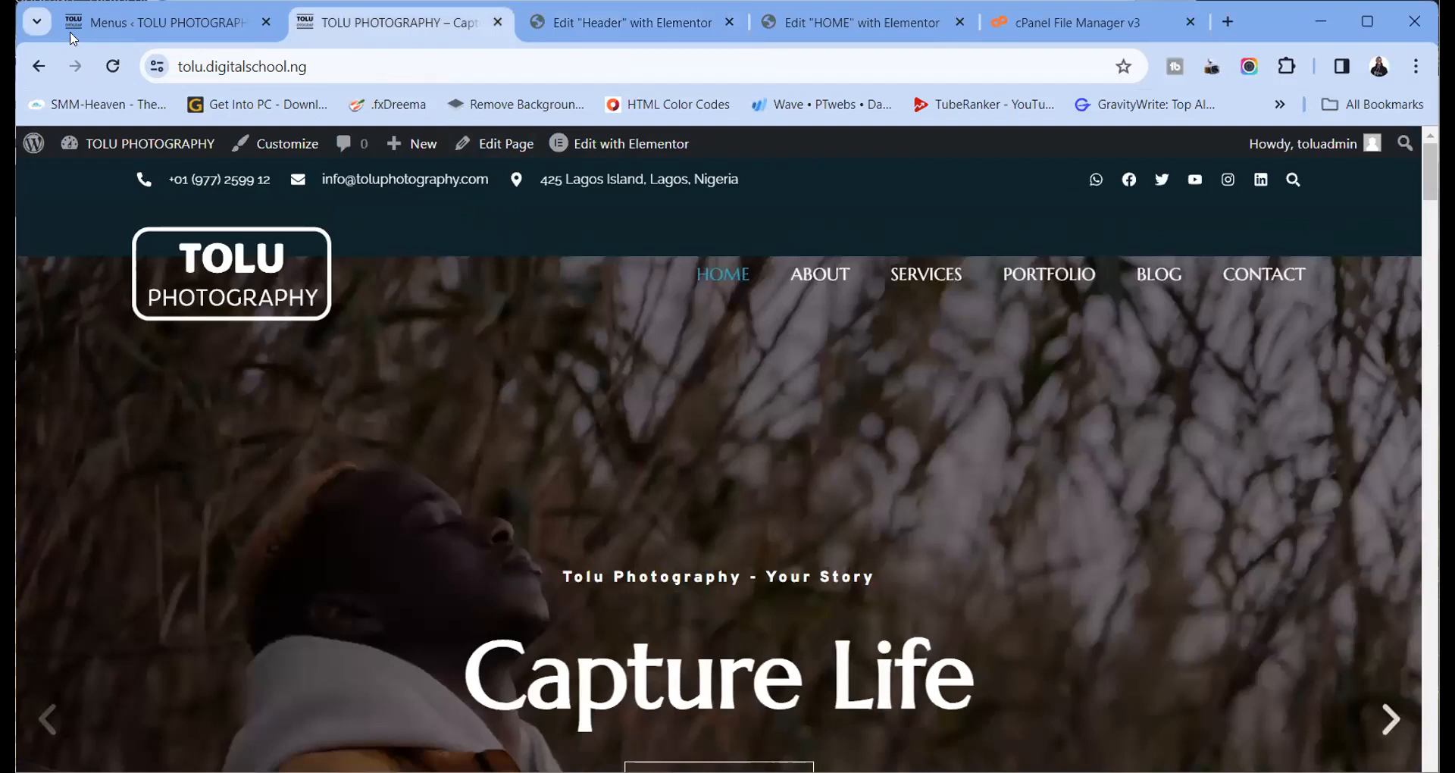
left_click(112, 66)
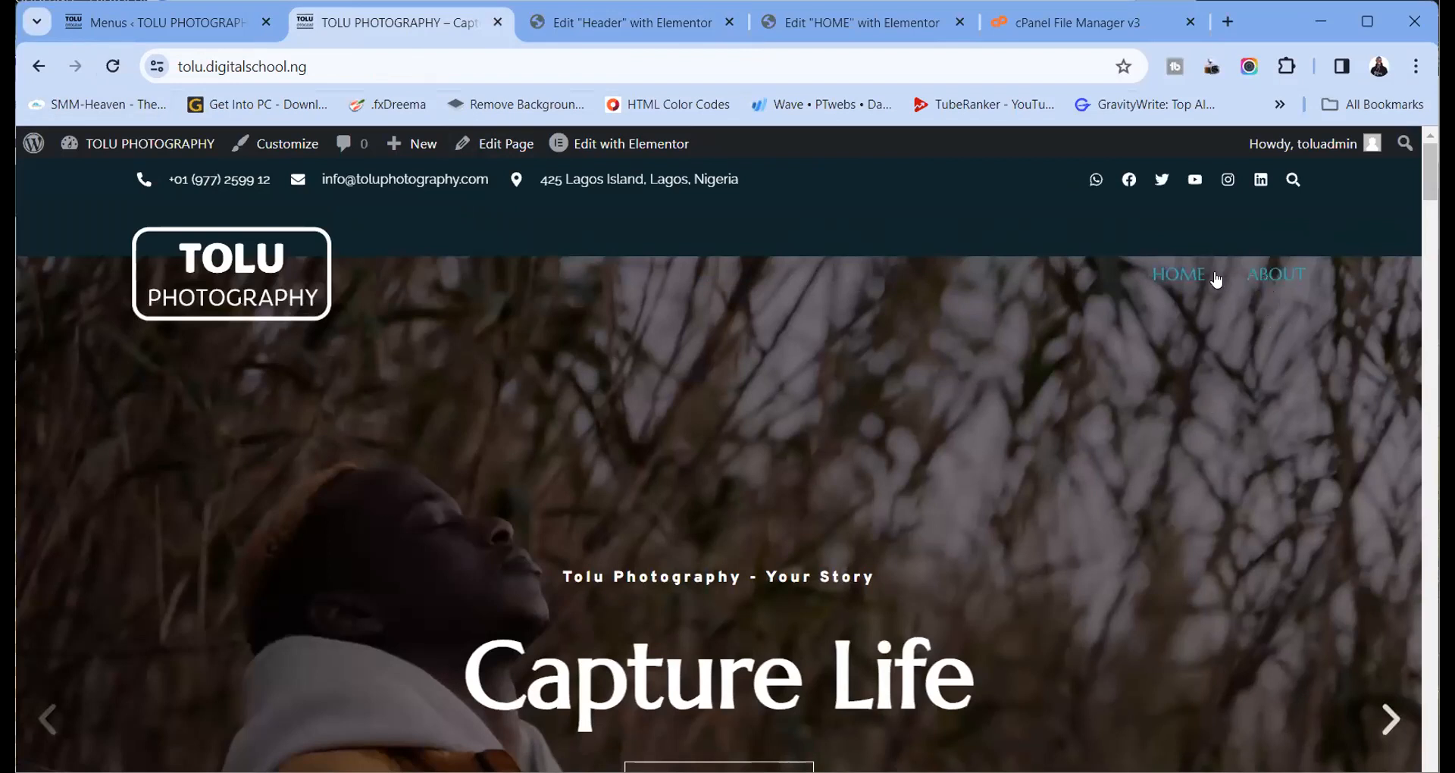
left_click(176, 21)
scroll(364, 538, "down", 10)
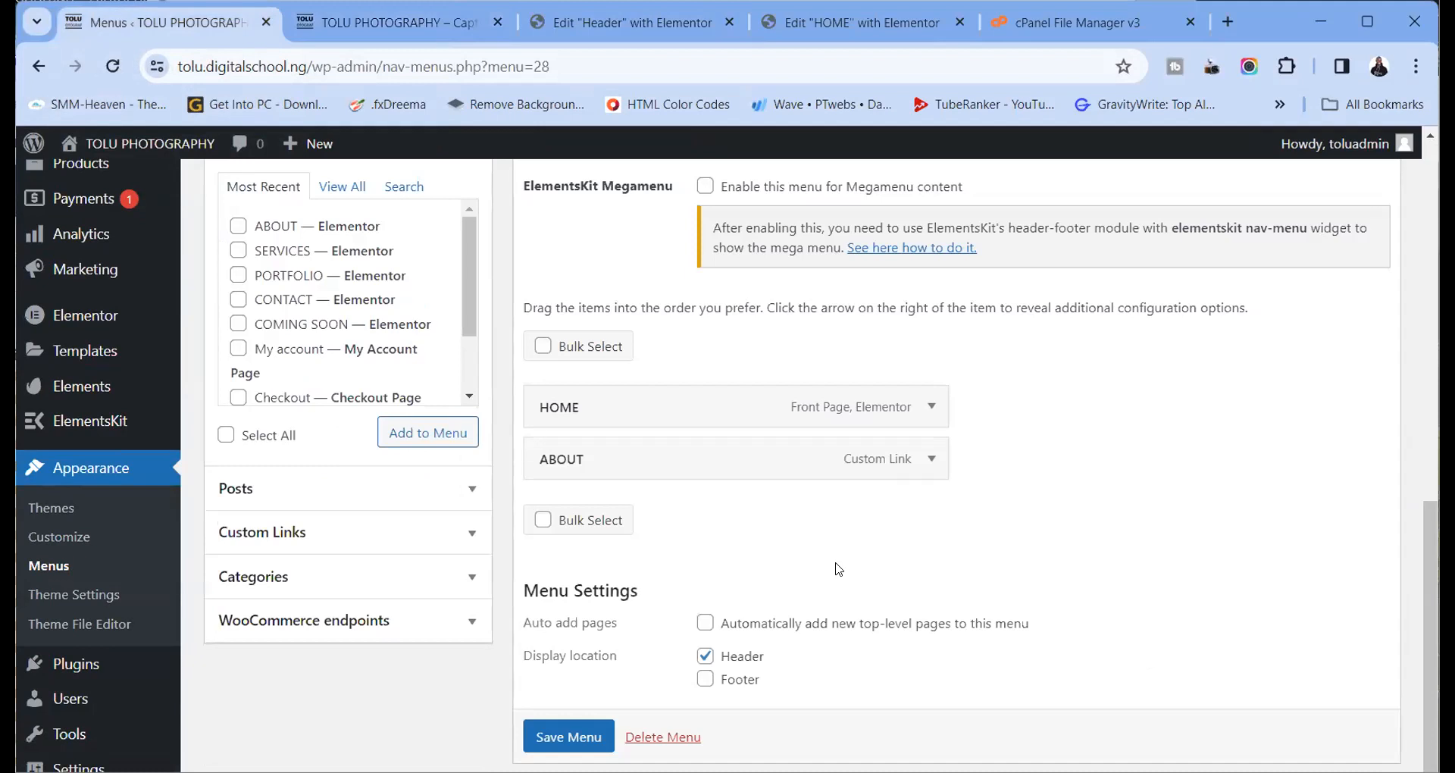
left_click(933, 460)
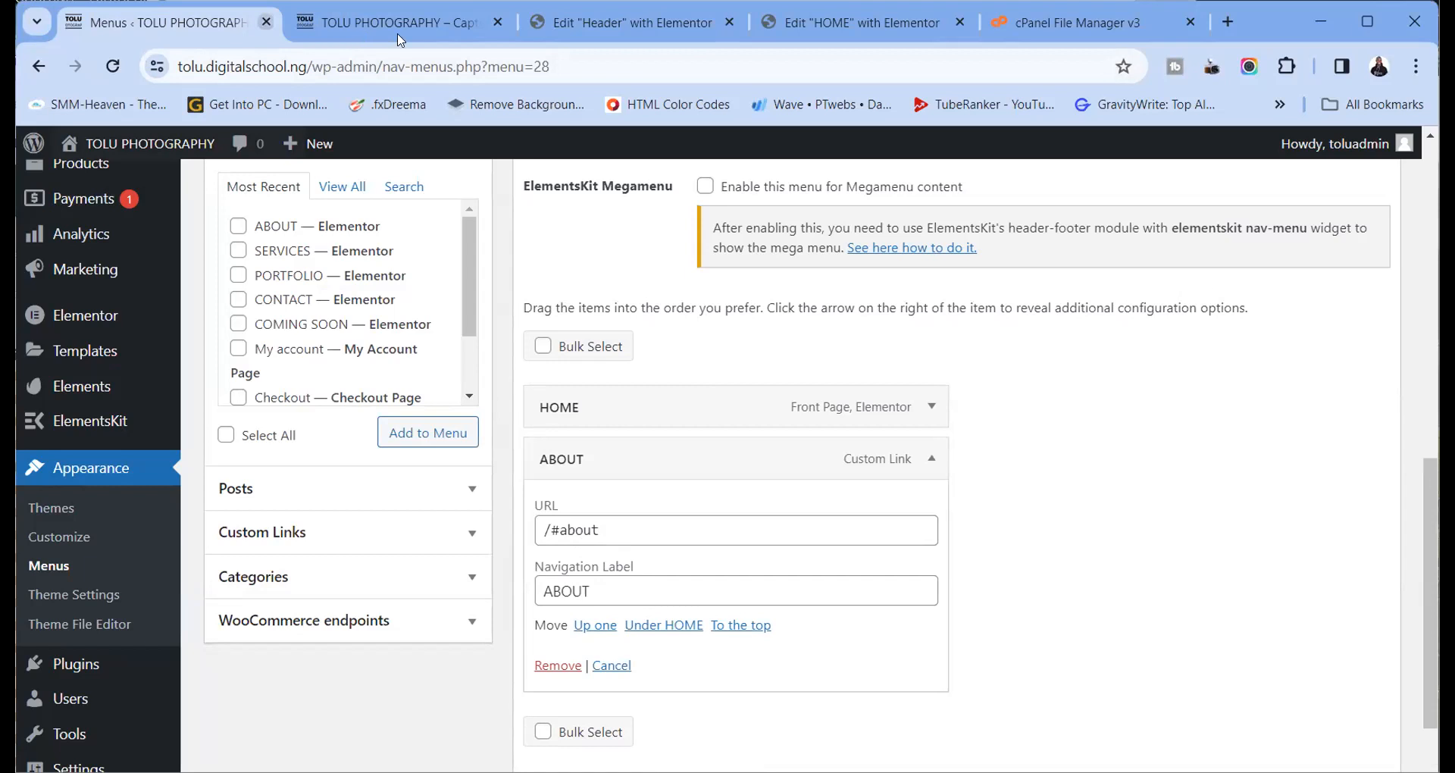
left_click(358, 24)
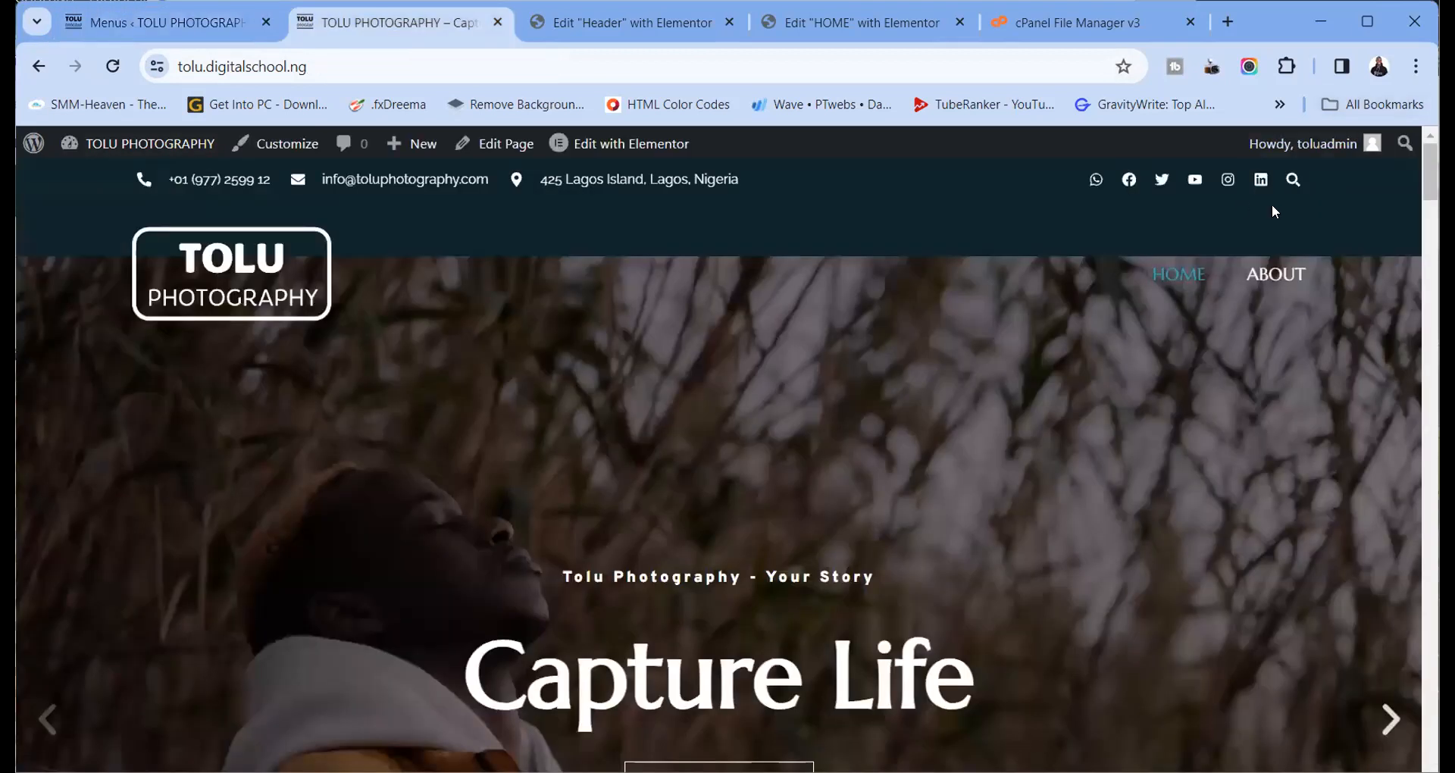
left_click(1368, 22)
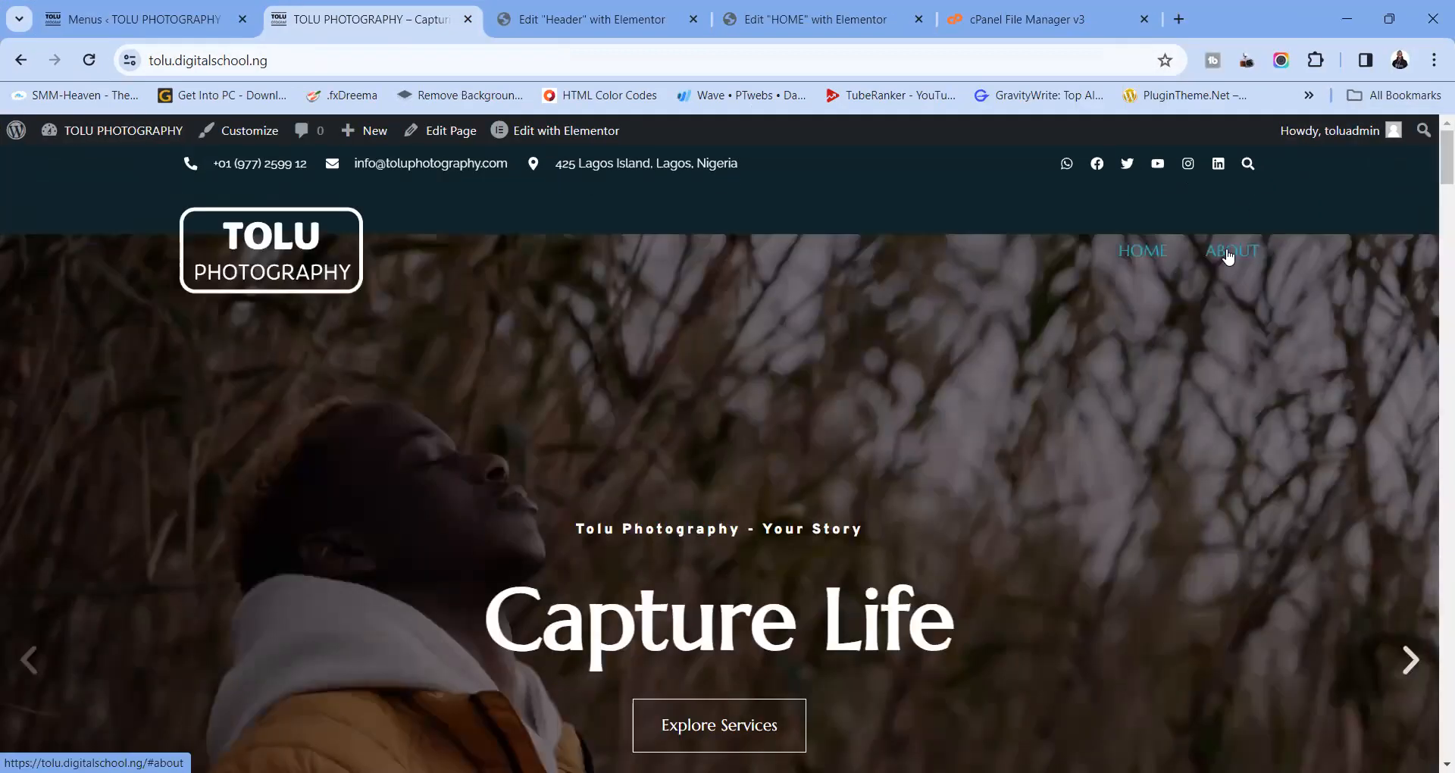
left_click(1229, 258)
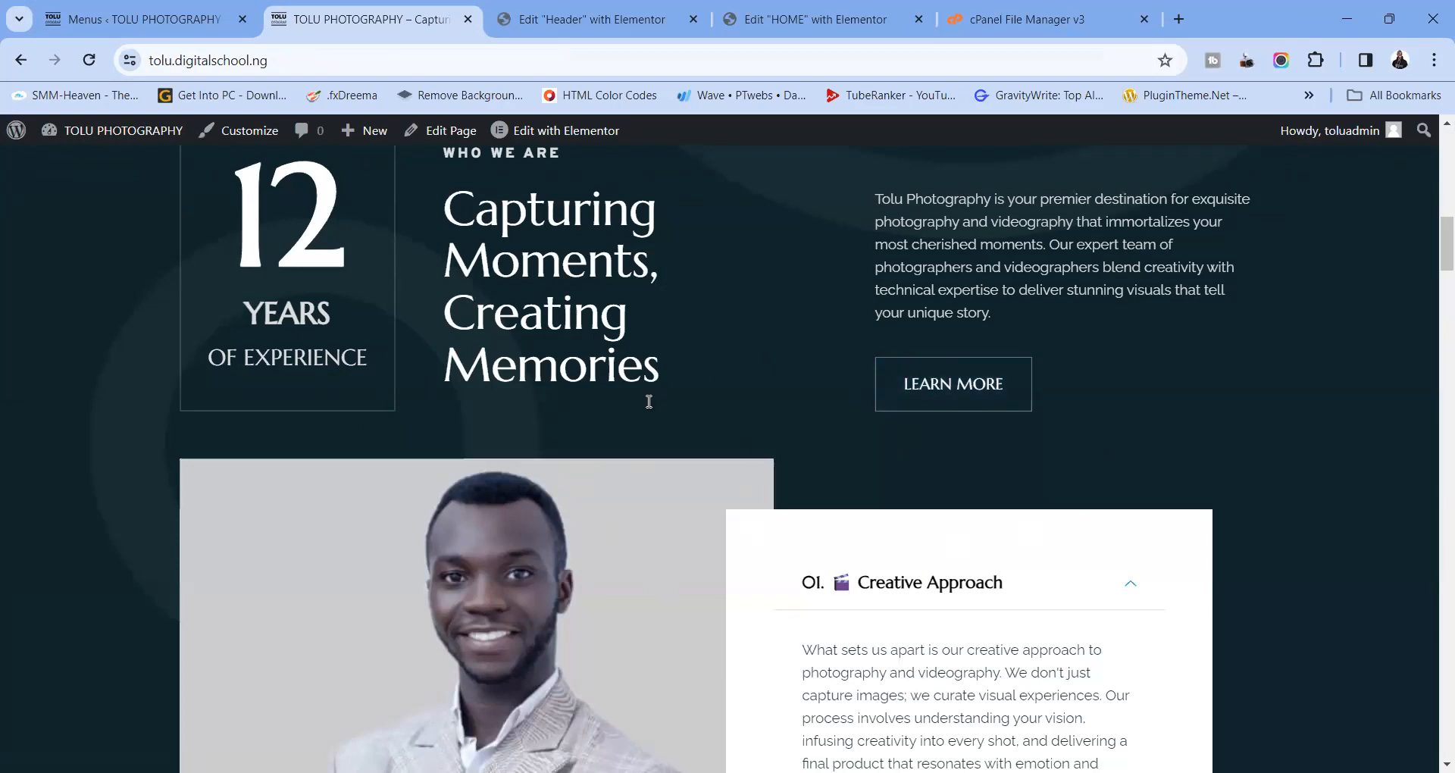
scroll(774, 411, "down", 10)
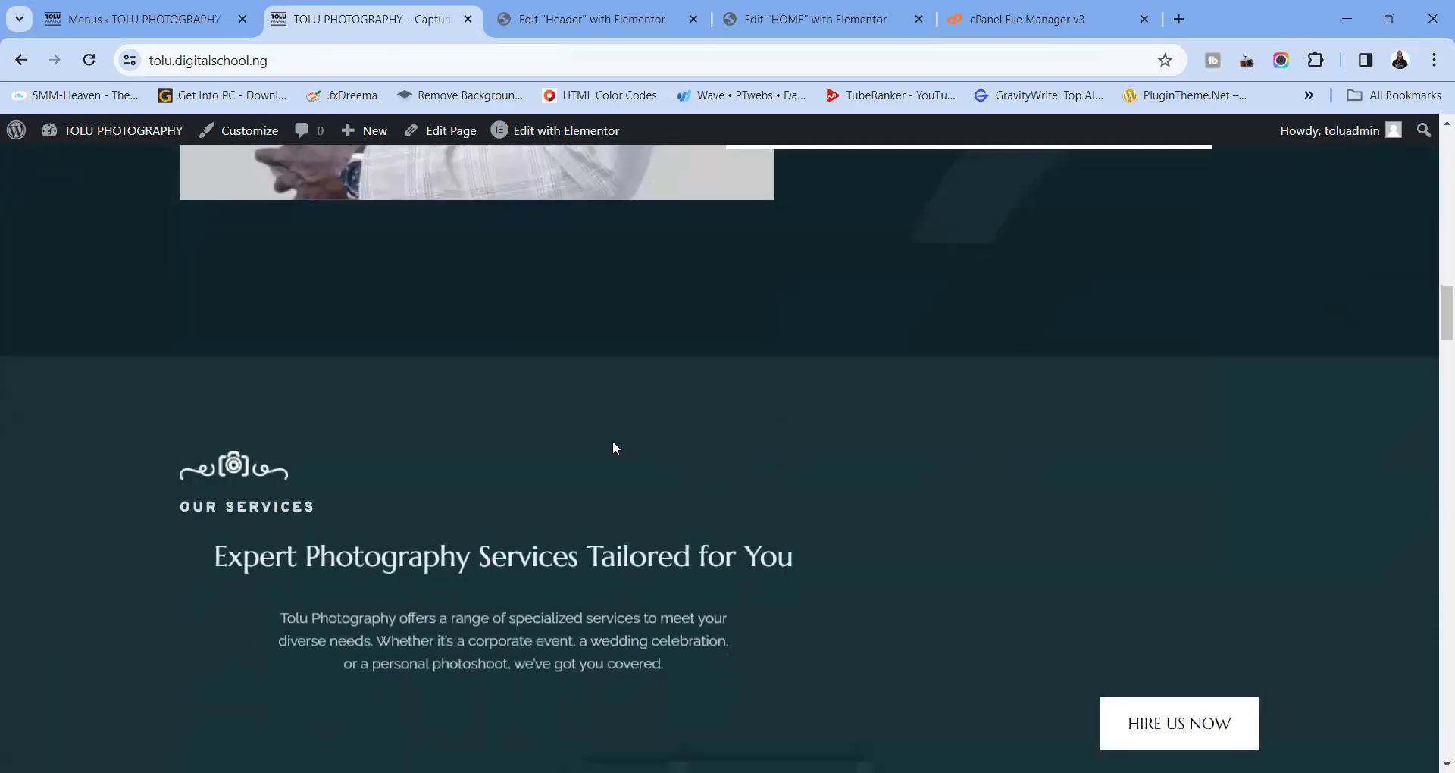
scroll(530, 529, "down", 15)
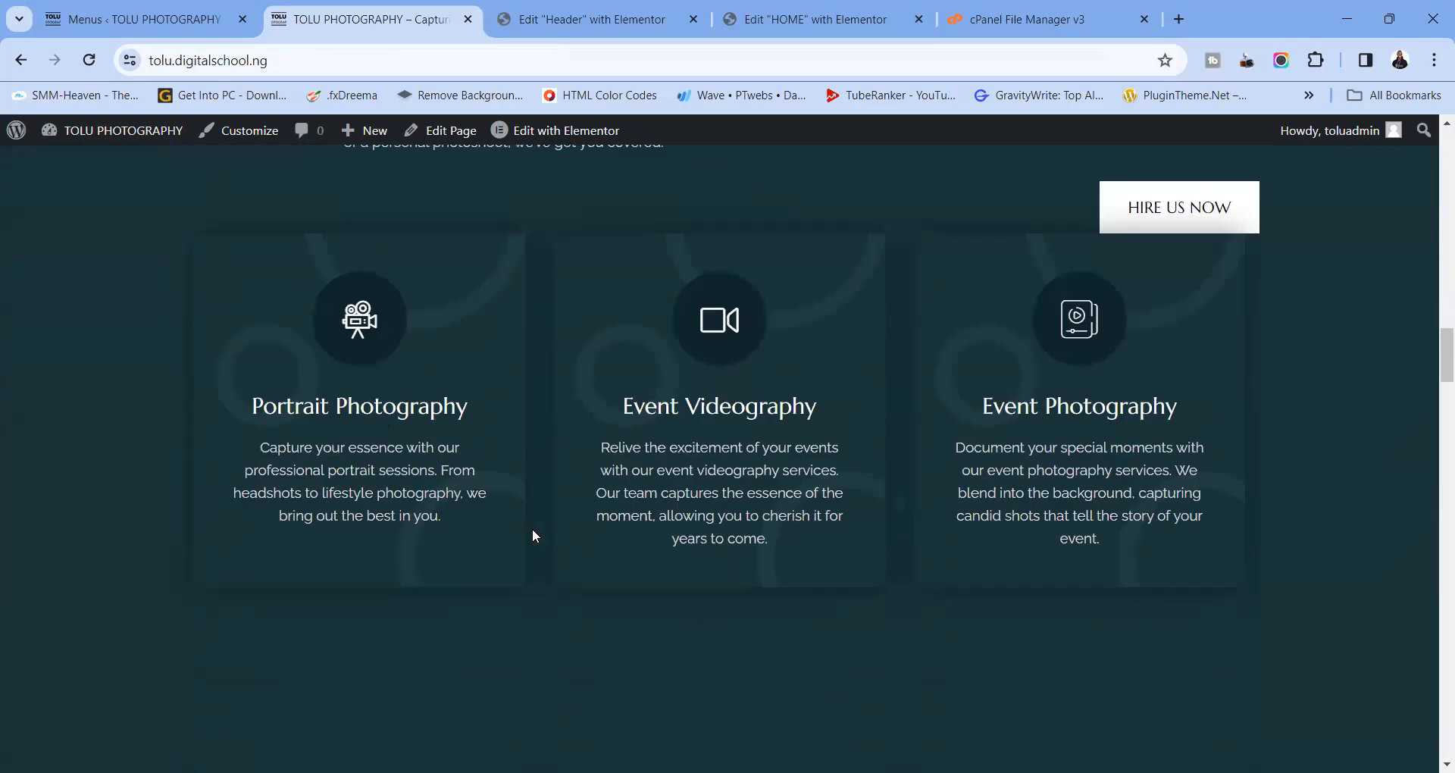
scroll(776, 489, "down", 10)
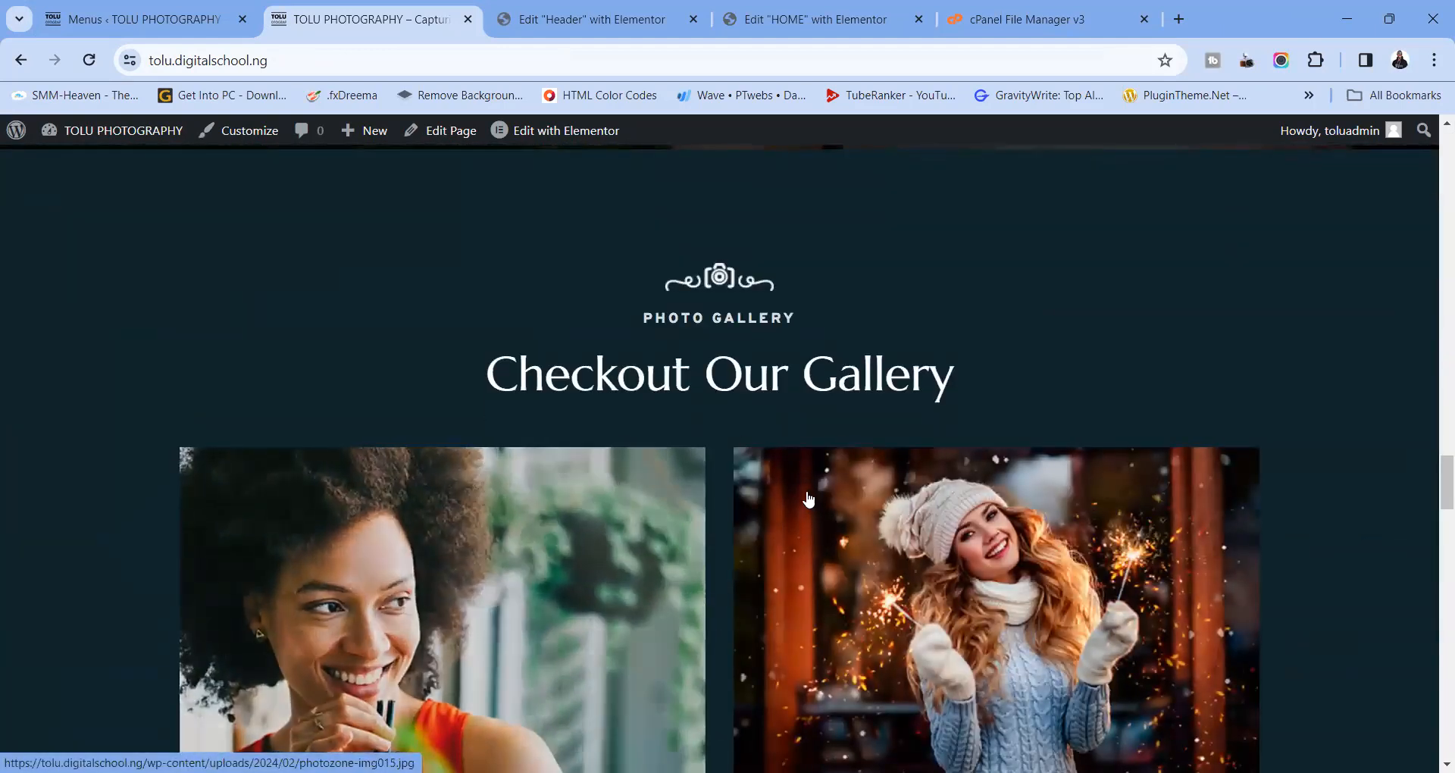
scroll(805, 520, "down", 8)
scroll(805, 520, "down", 8)
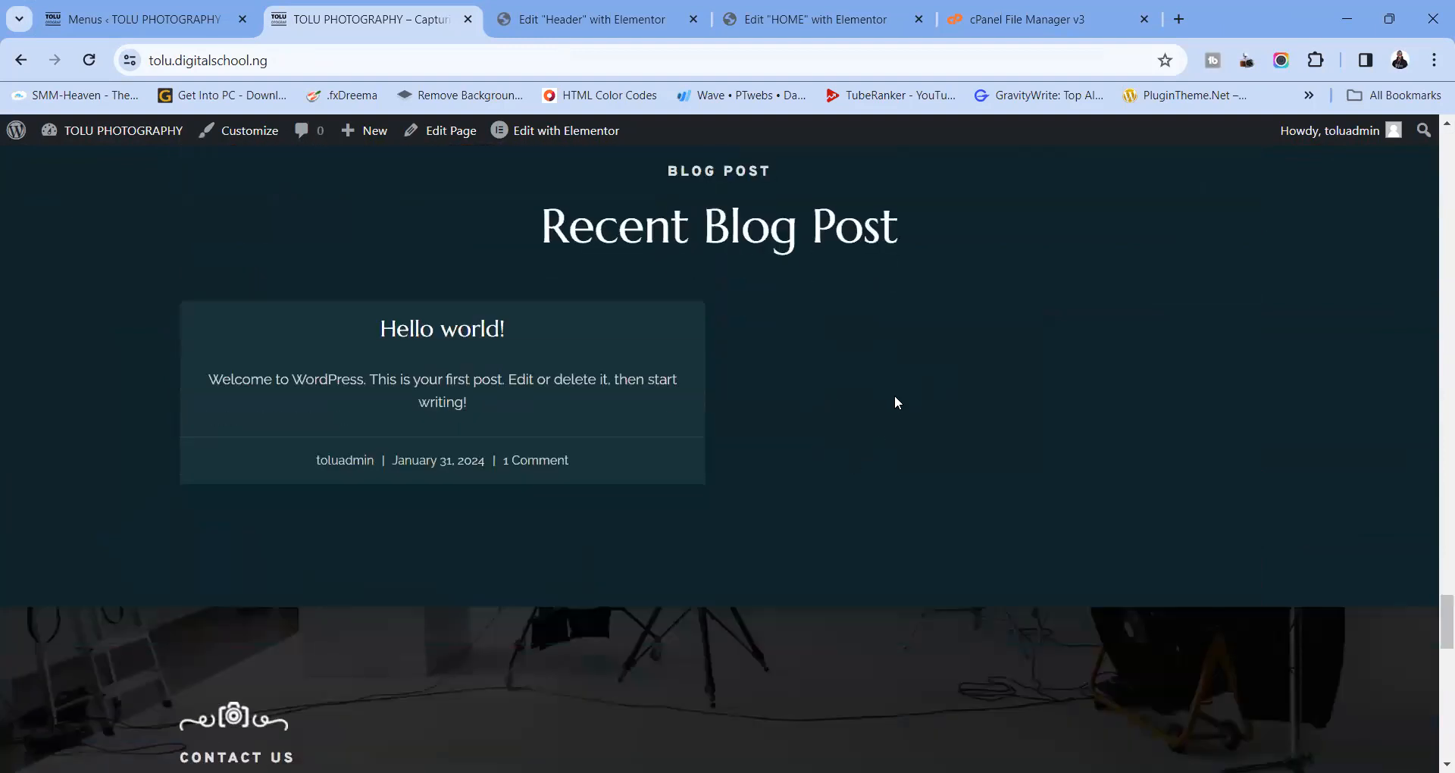
scroll(690, 286, "down", 8)
scroll(752, 379, "up", 15)
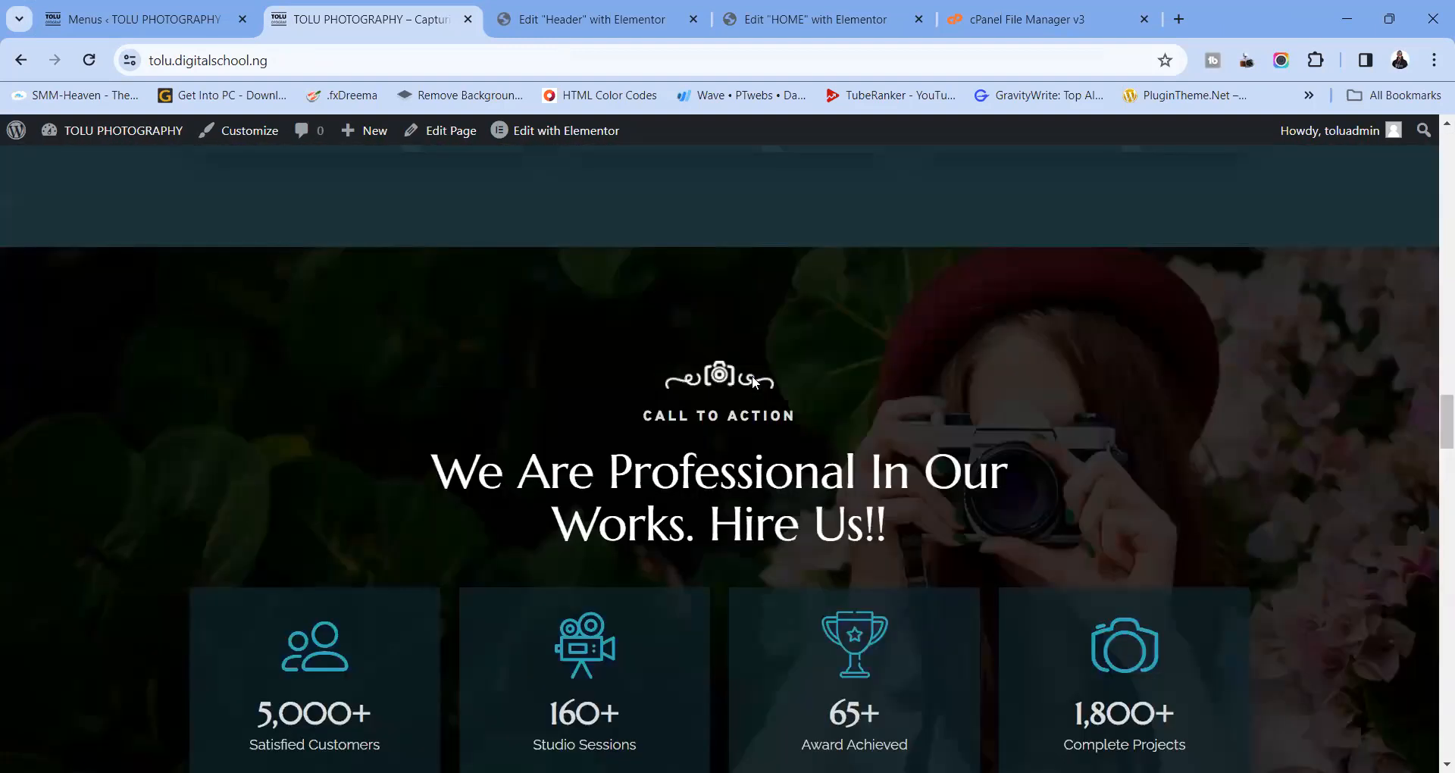
scroll(752, 375, "up", 20)
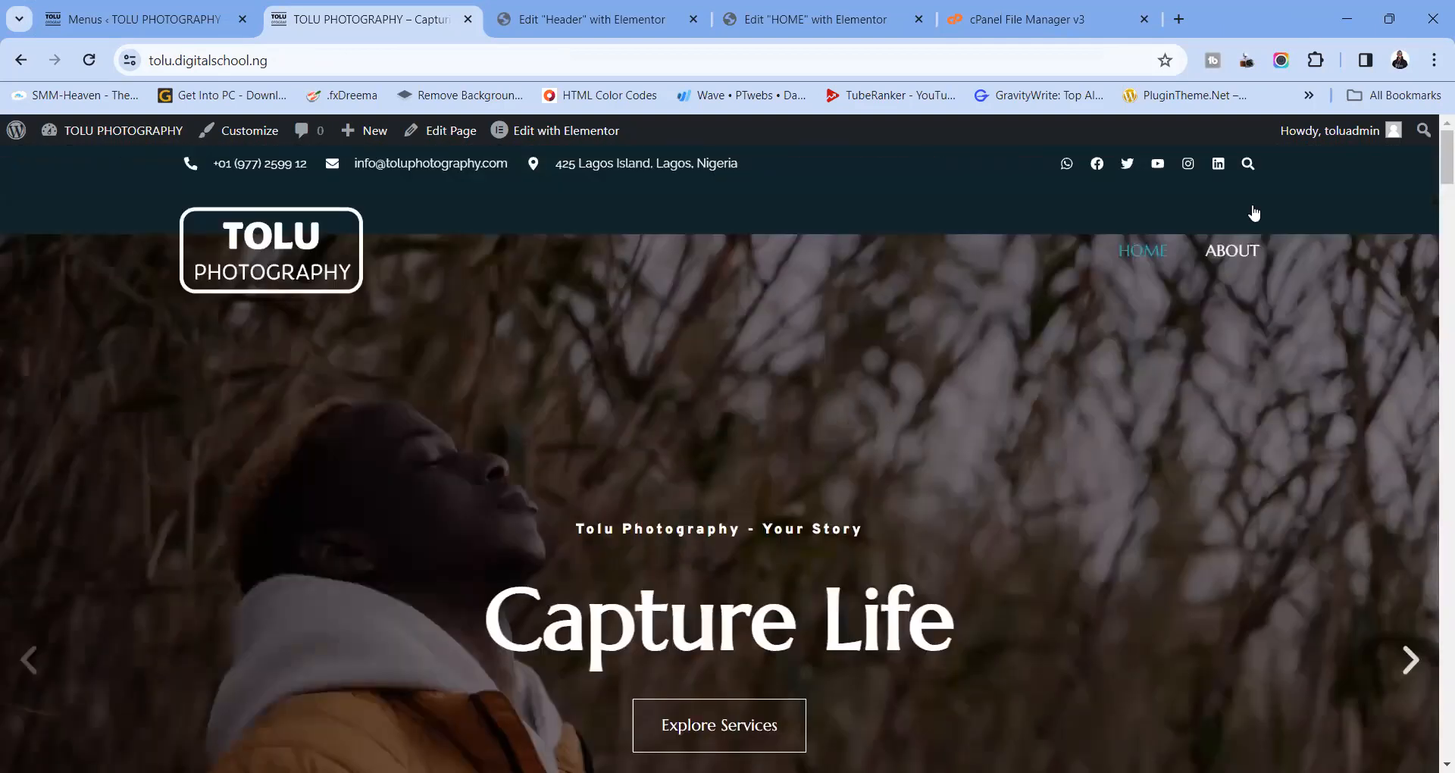
left_click(1388, 28)
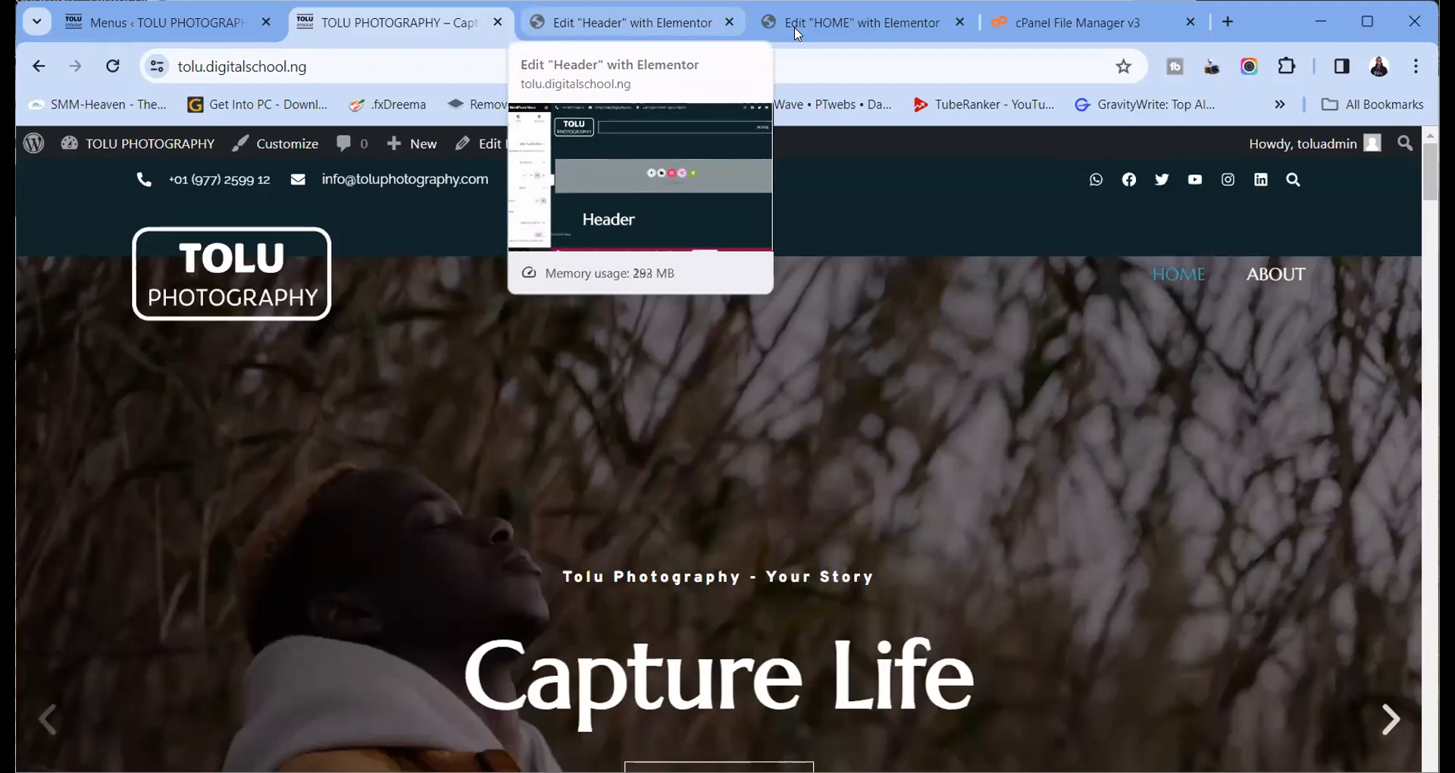
Close the Header editor and place a Menu Anchor above the OUR SERVICES heading
left_click(644, 23)
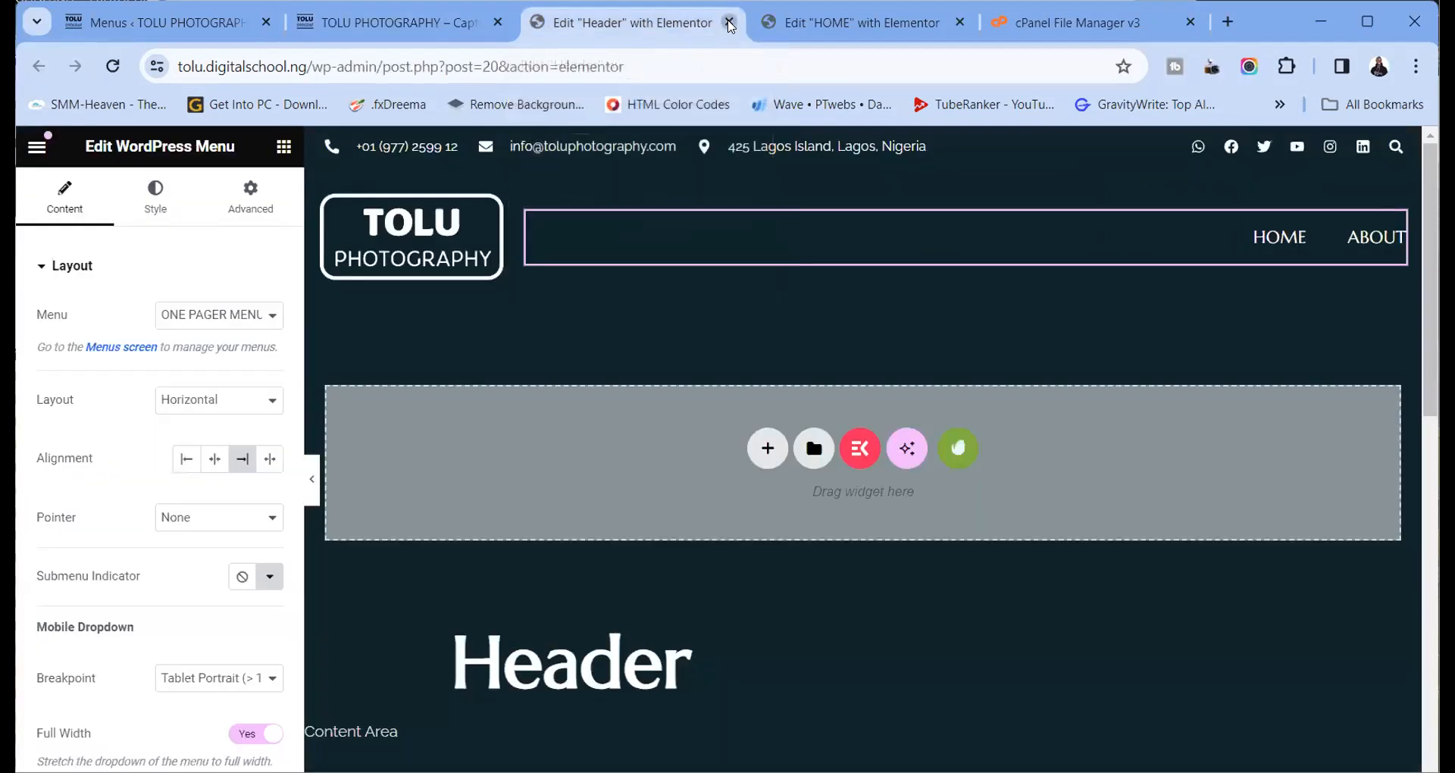
left_click(730, 22)
left_click(687, 27)
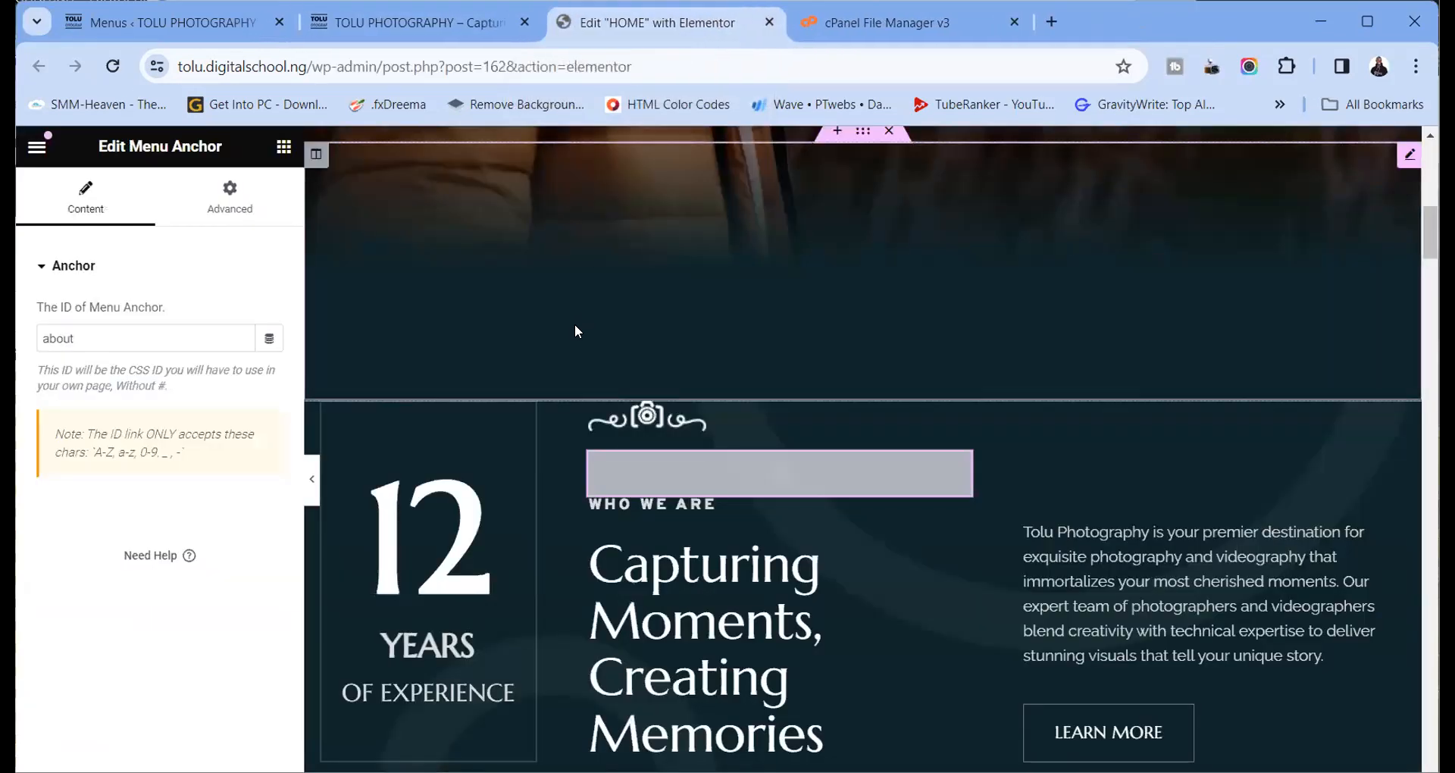
scroll(575, 324, "down", 6)
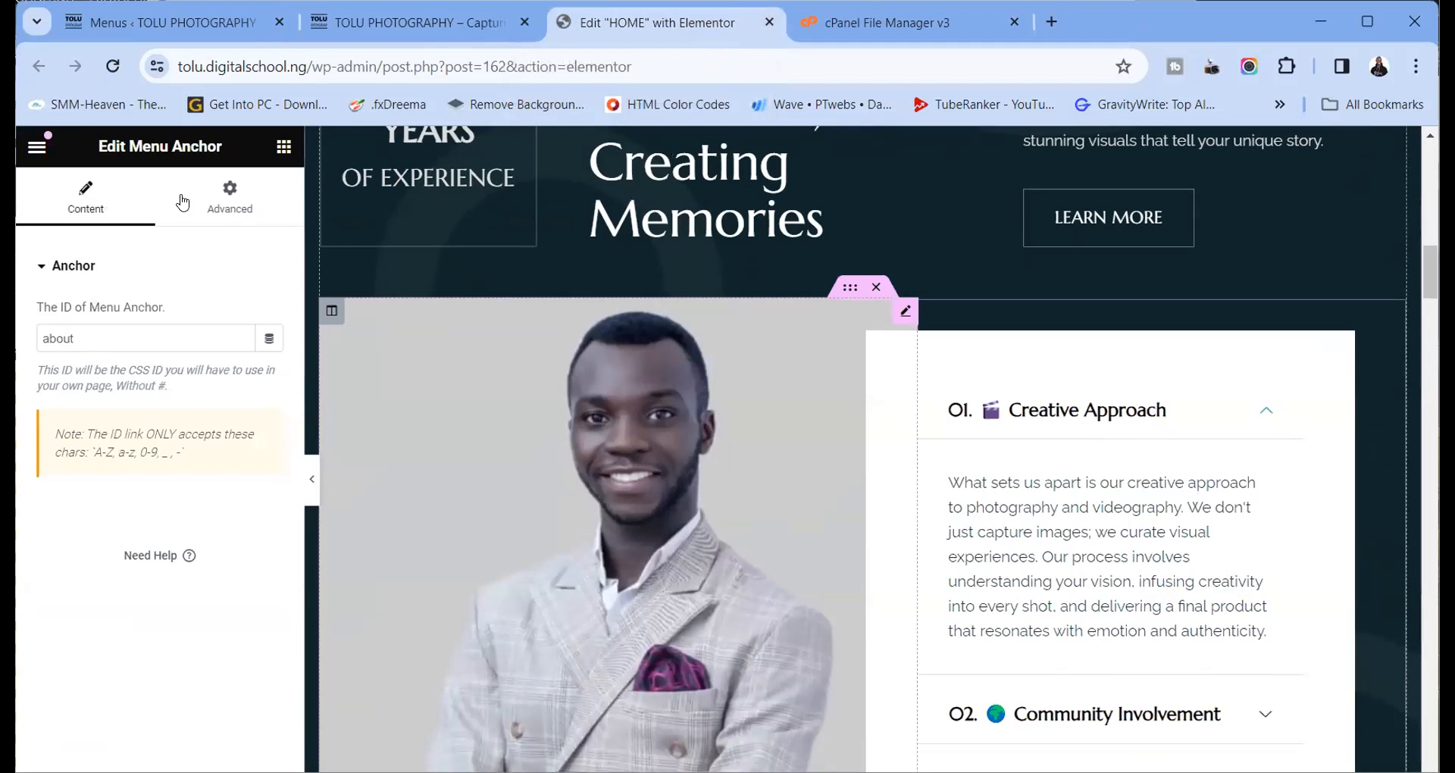
left_click(283, 149)
scroll(361, 273, "up", 3)
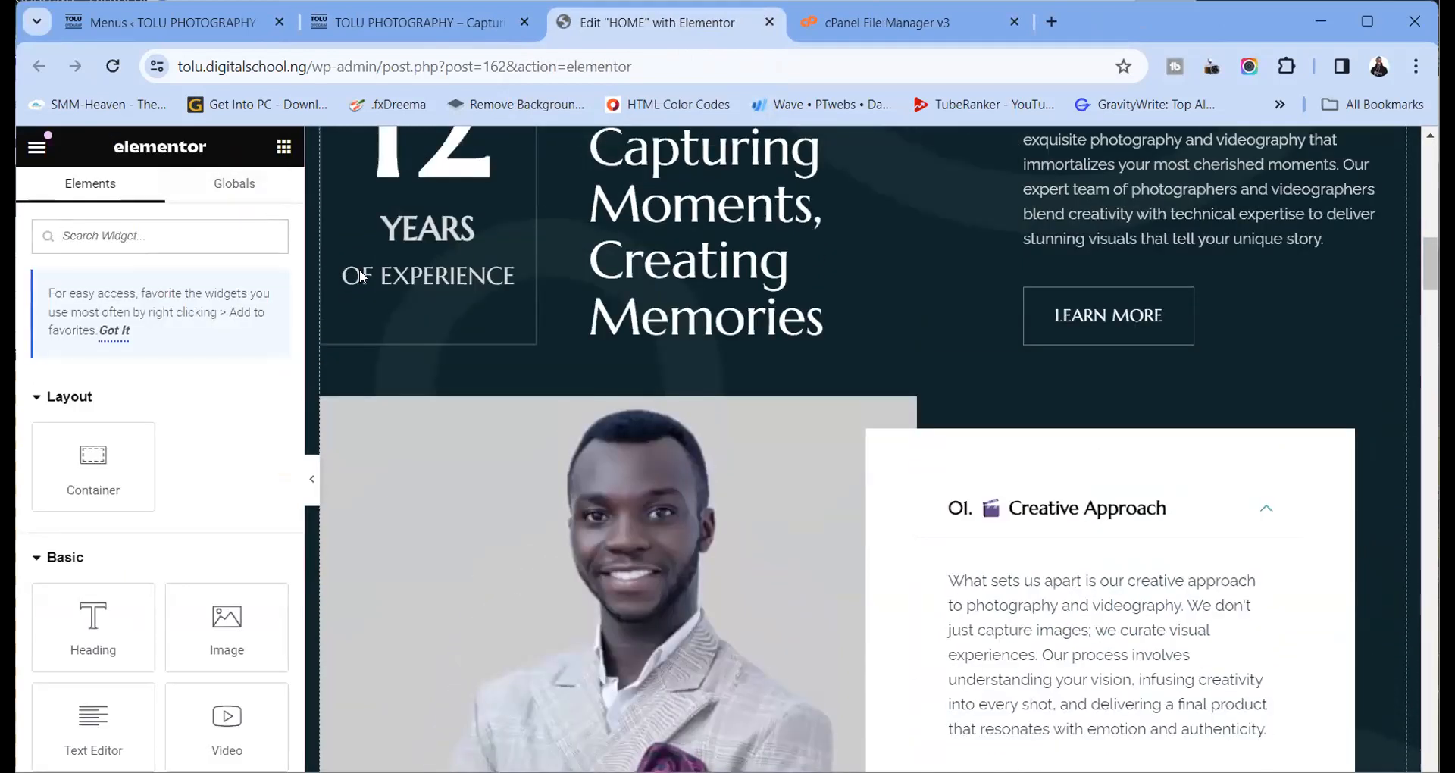
scroll(417, 313, "down", 10)
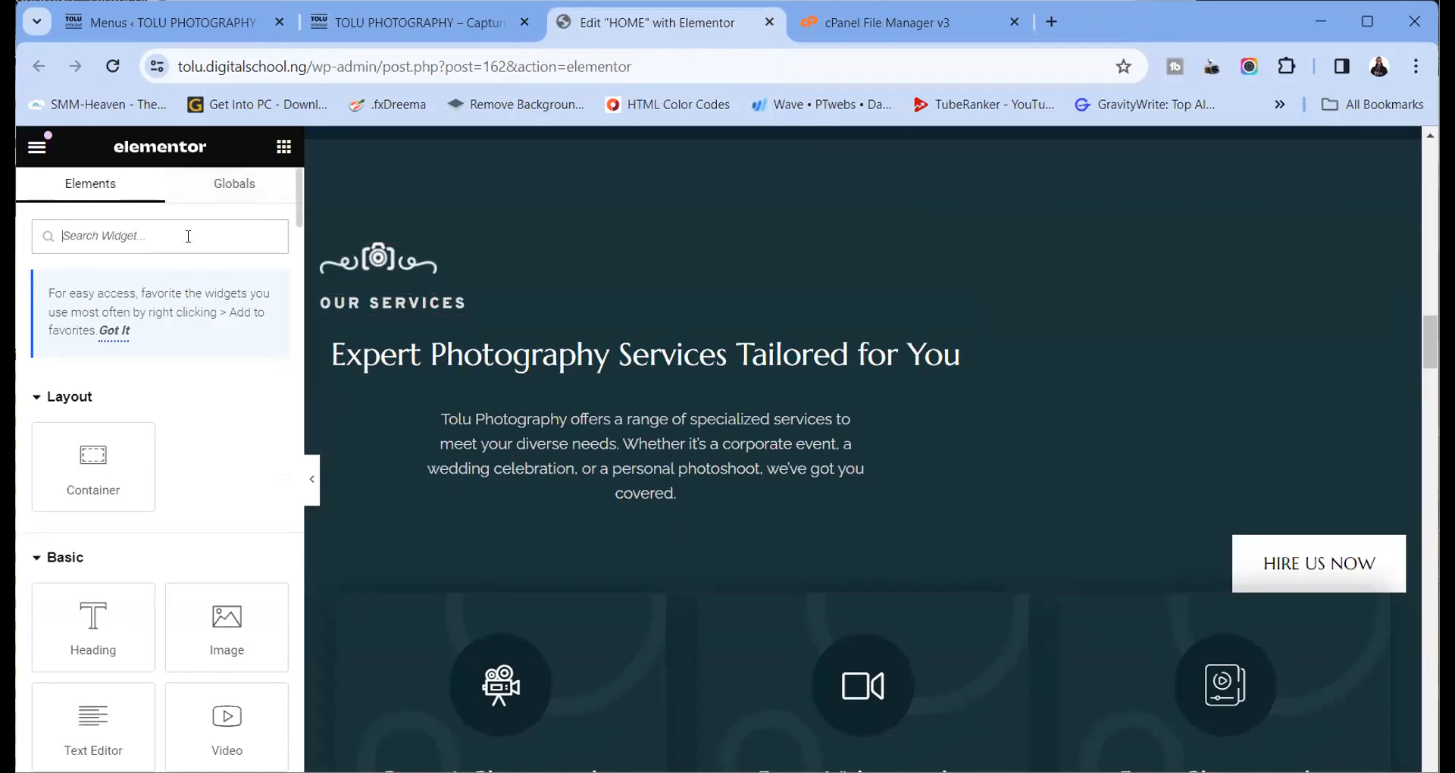
type("anchor")
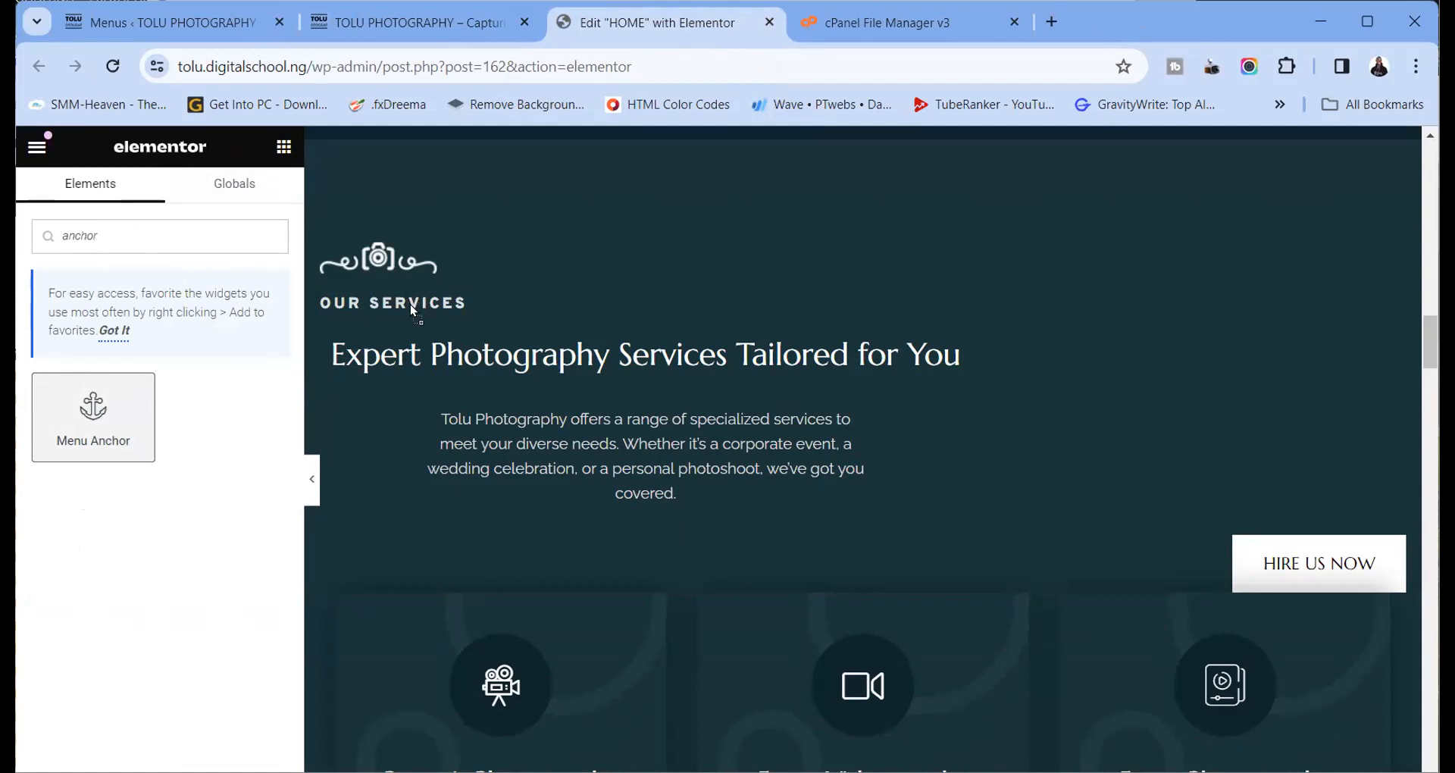
left_click_drag(413, 313, 413, 311)
Set the anchor's ID to services and copy it
left_click(133, 338)
type("services")
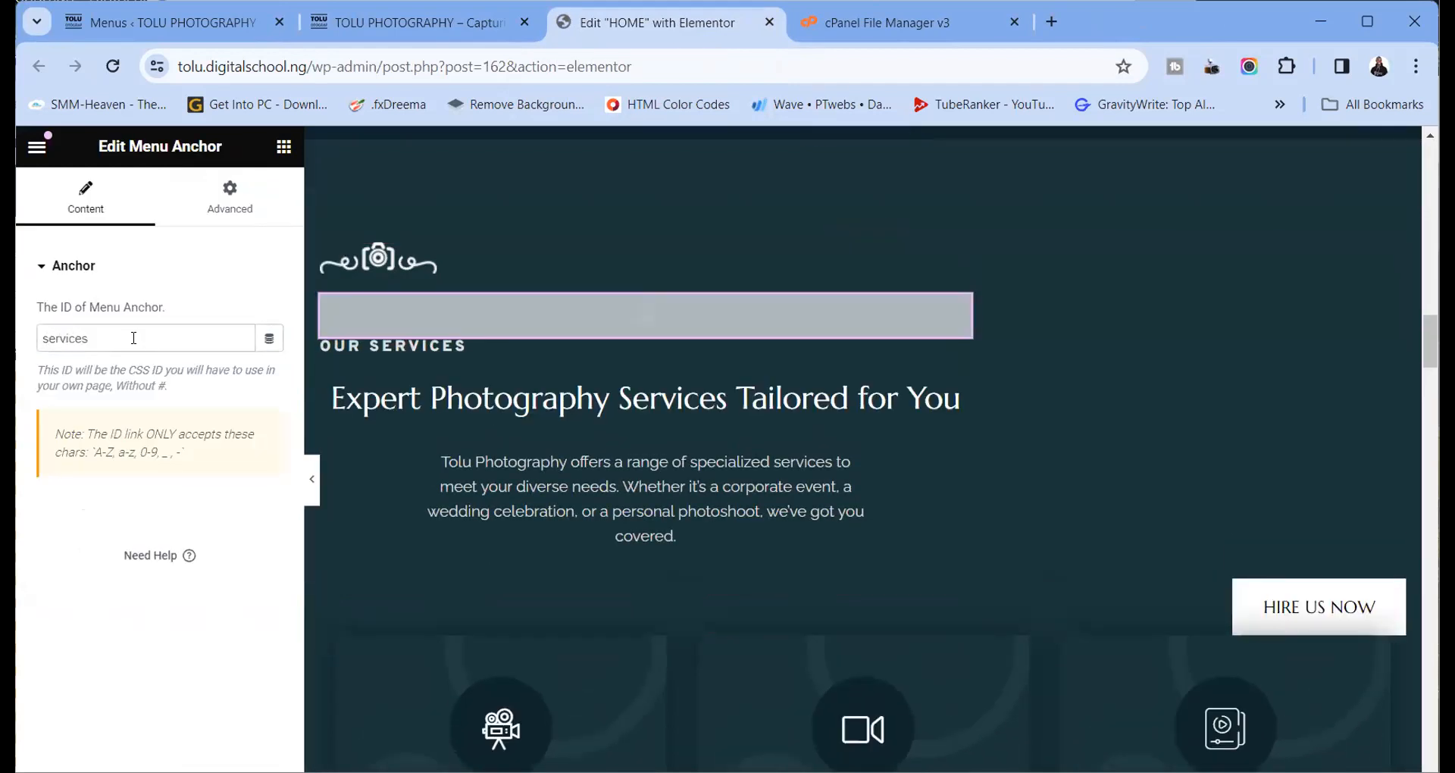
left_click_drag(89, 343, 38, 341)
right_click(56, 334)
left_click(117, 429)
left_click(155, 23)
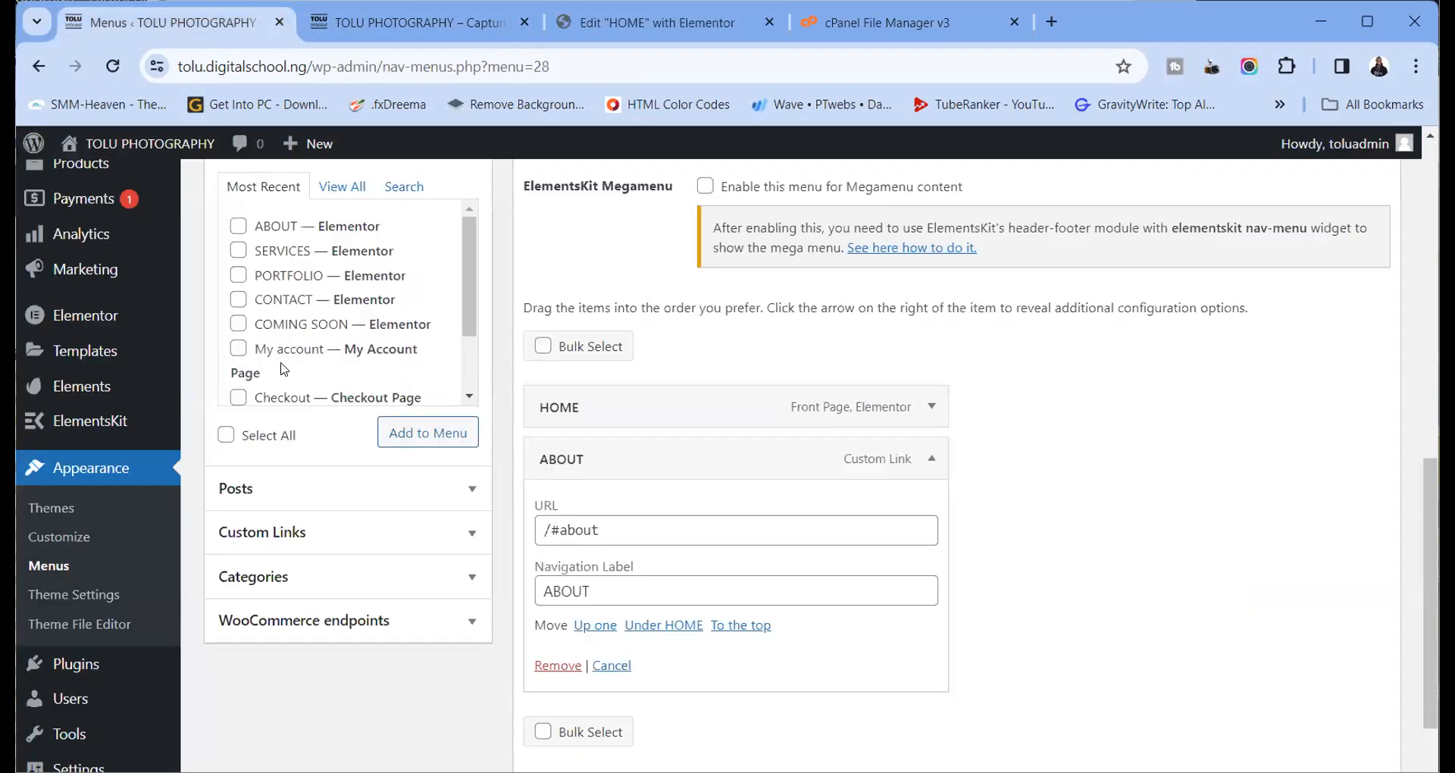
Enter /#services as the custom link URL using the copied anchor ID
left_click(467, 538)
left_click(344, 281)
type("/#")
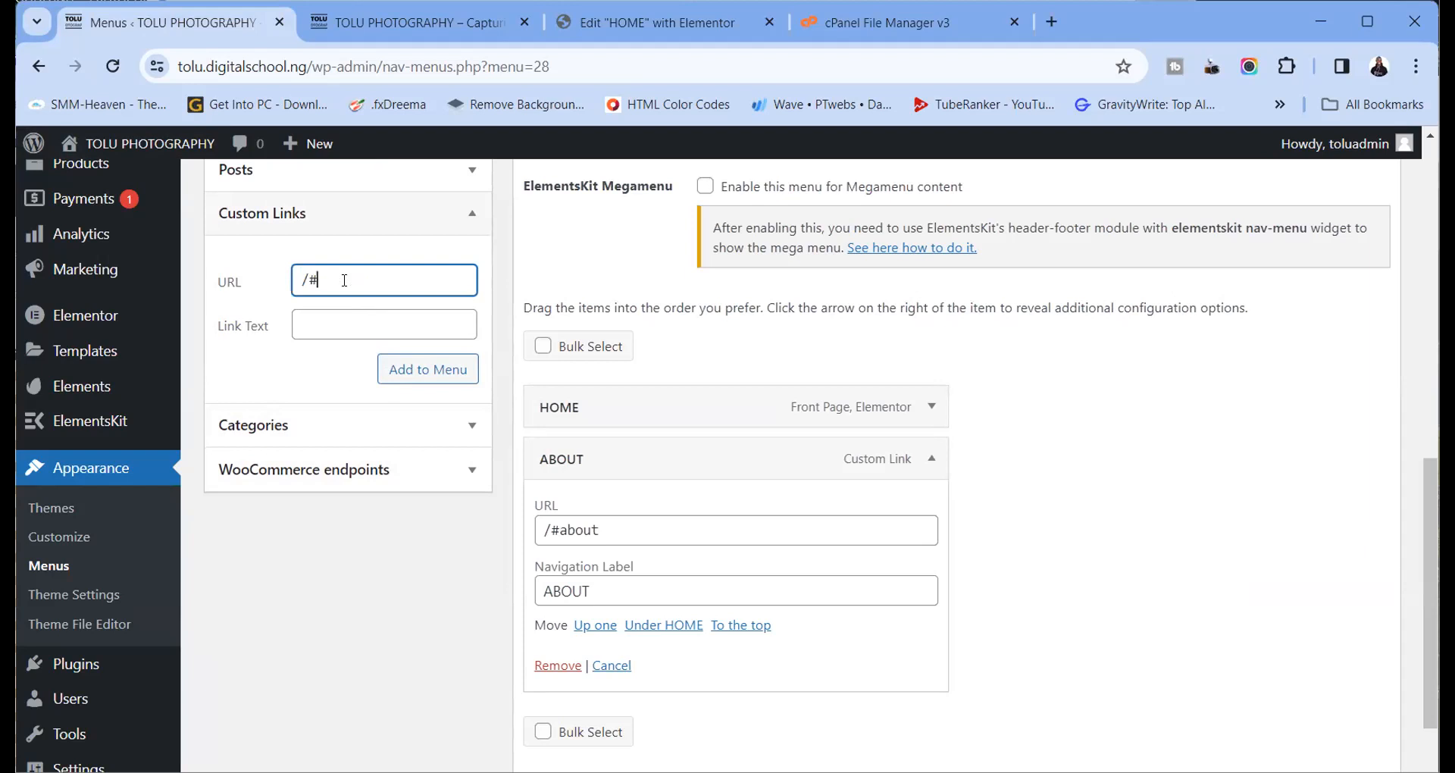
right_click(345, 282)
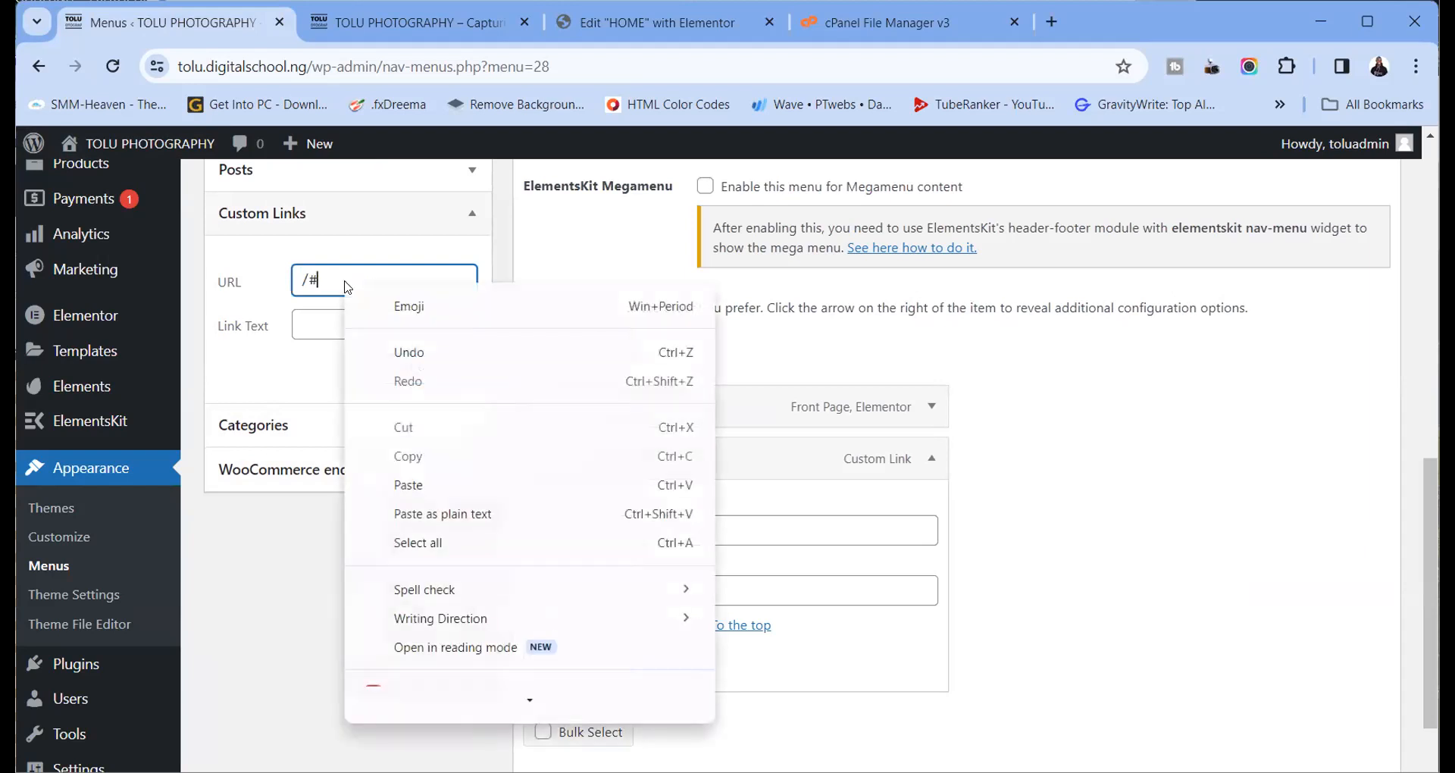
left_click(412, 483)
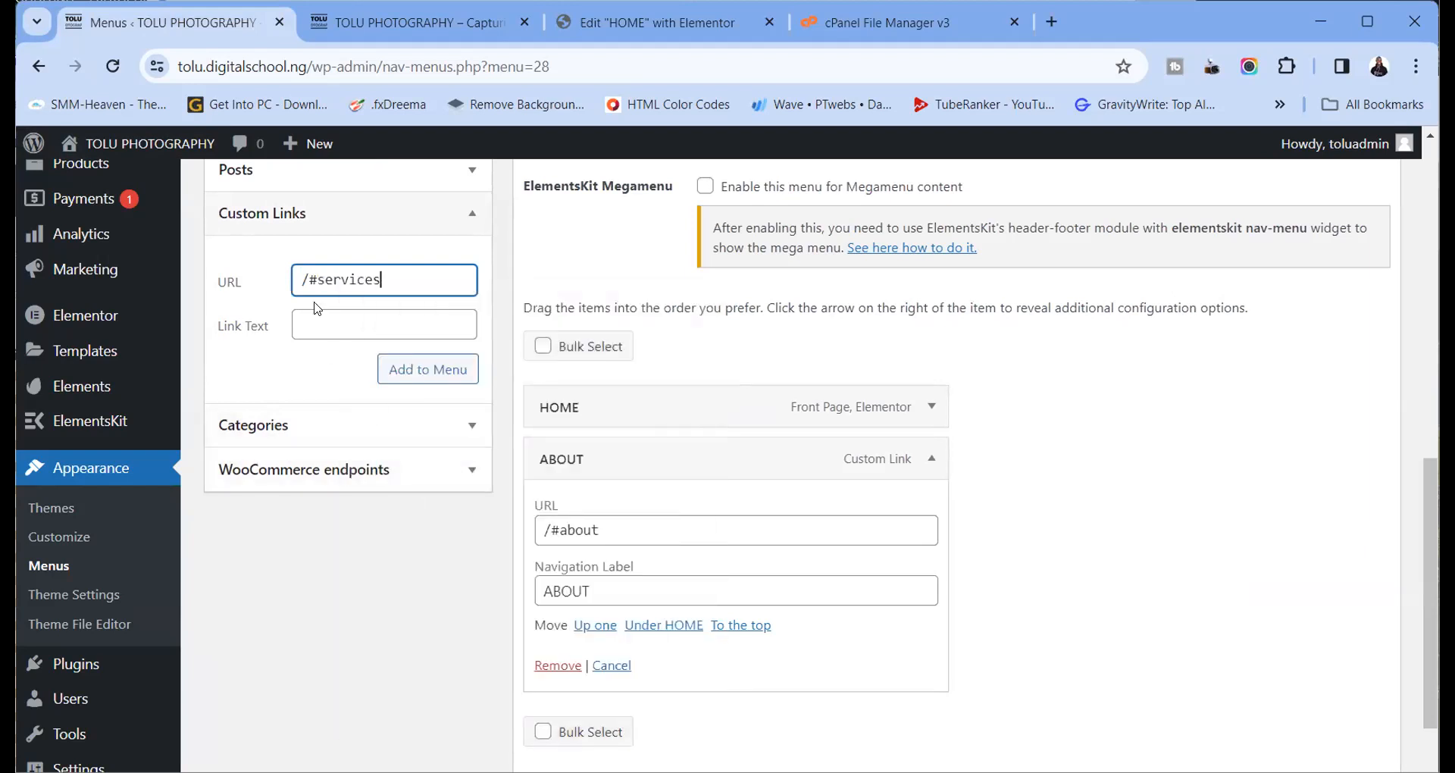
left_click(642, 28)
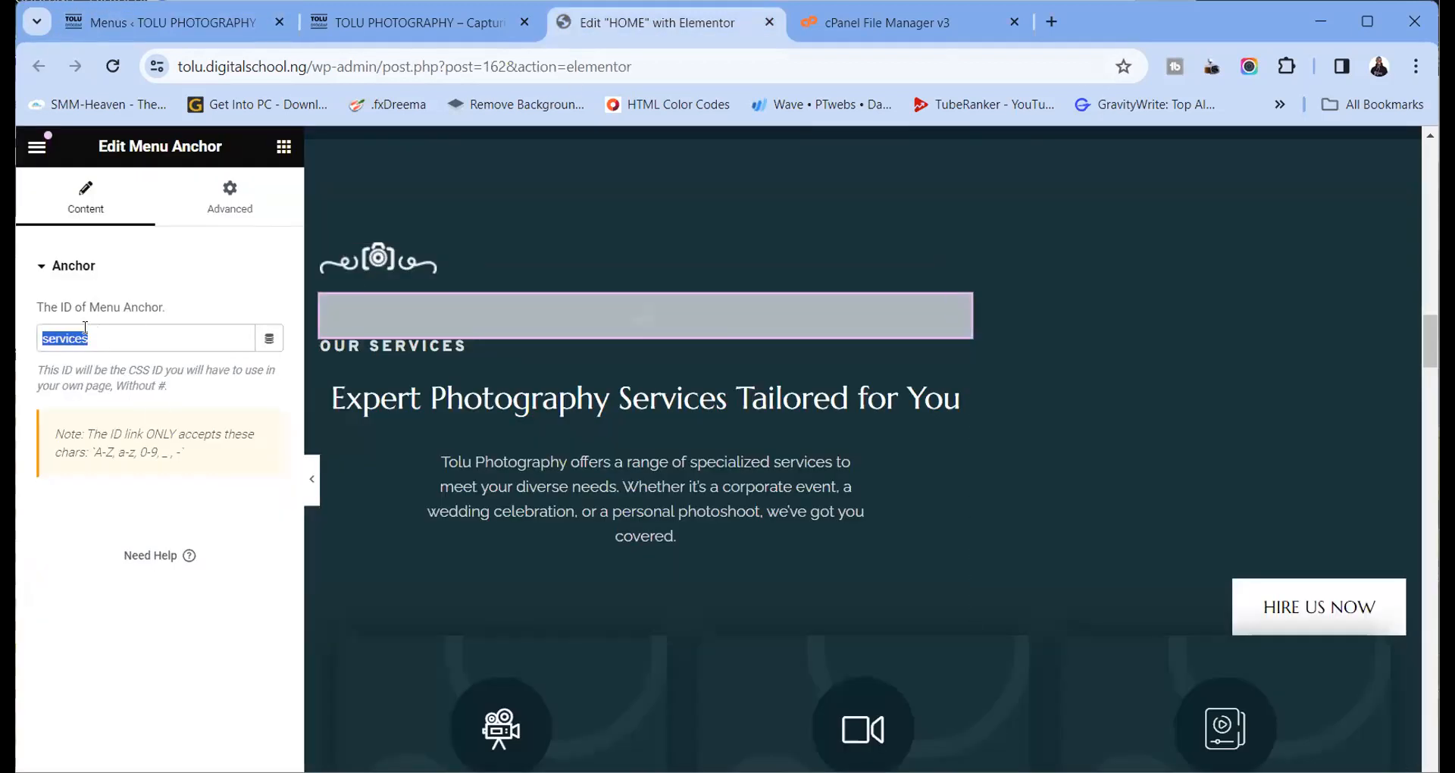
left_click(176, 23)
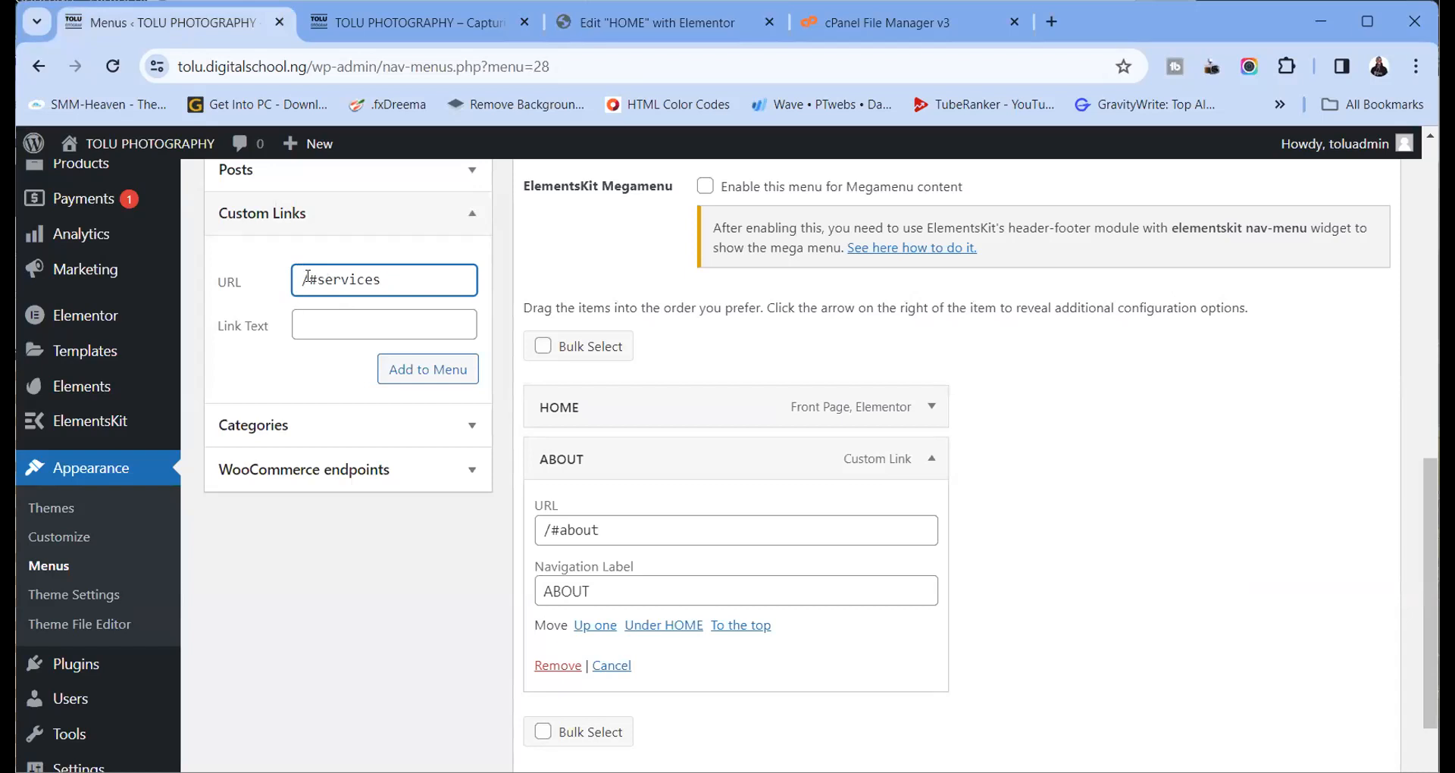
Label the link SERVICES, add it to the menu, and collapse the ABOUT item
left_click(305, 327)
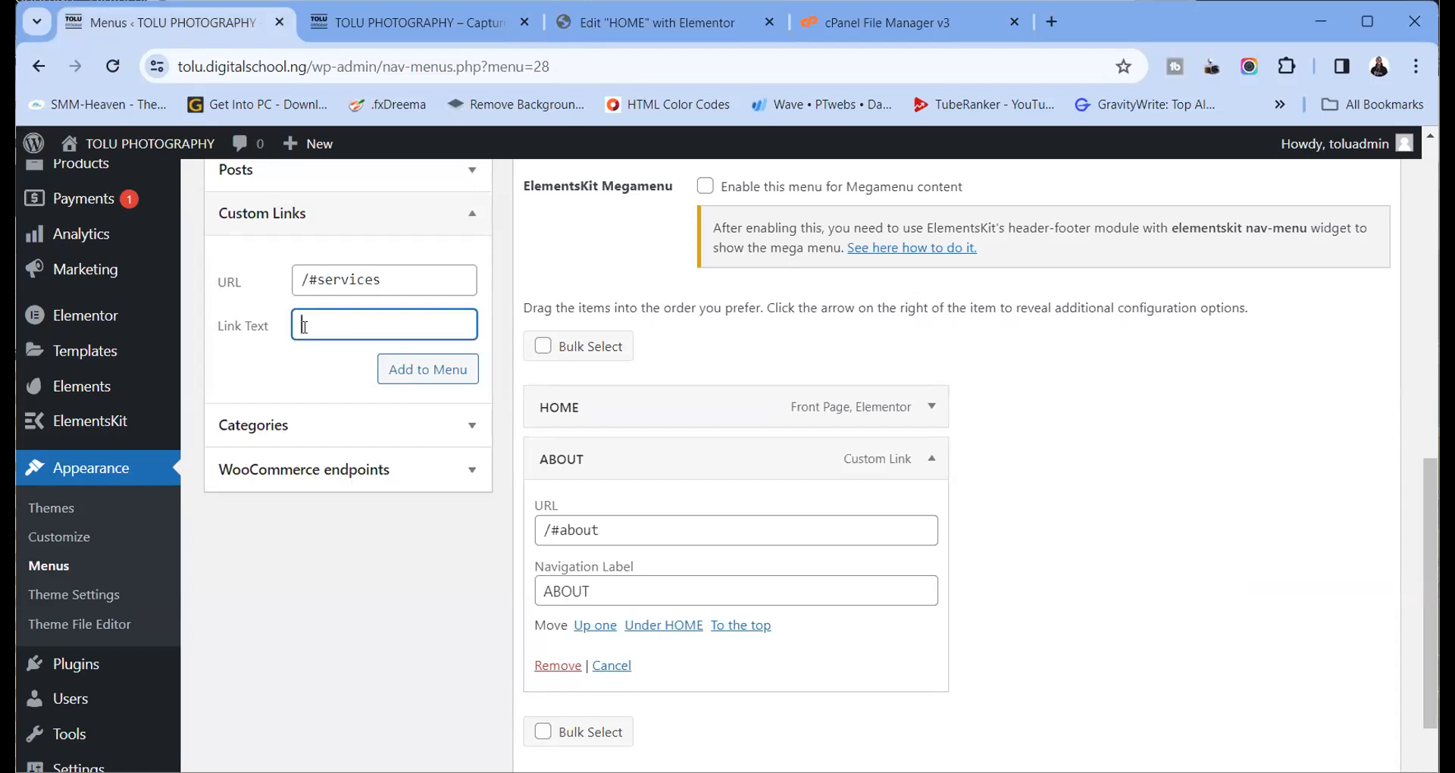
type("SERVICES")
left_click(415, 374)
scroll(883, 329, "down", 1)
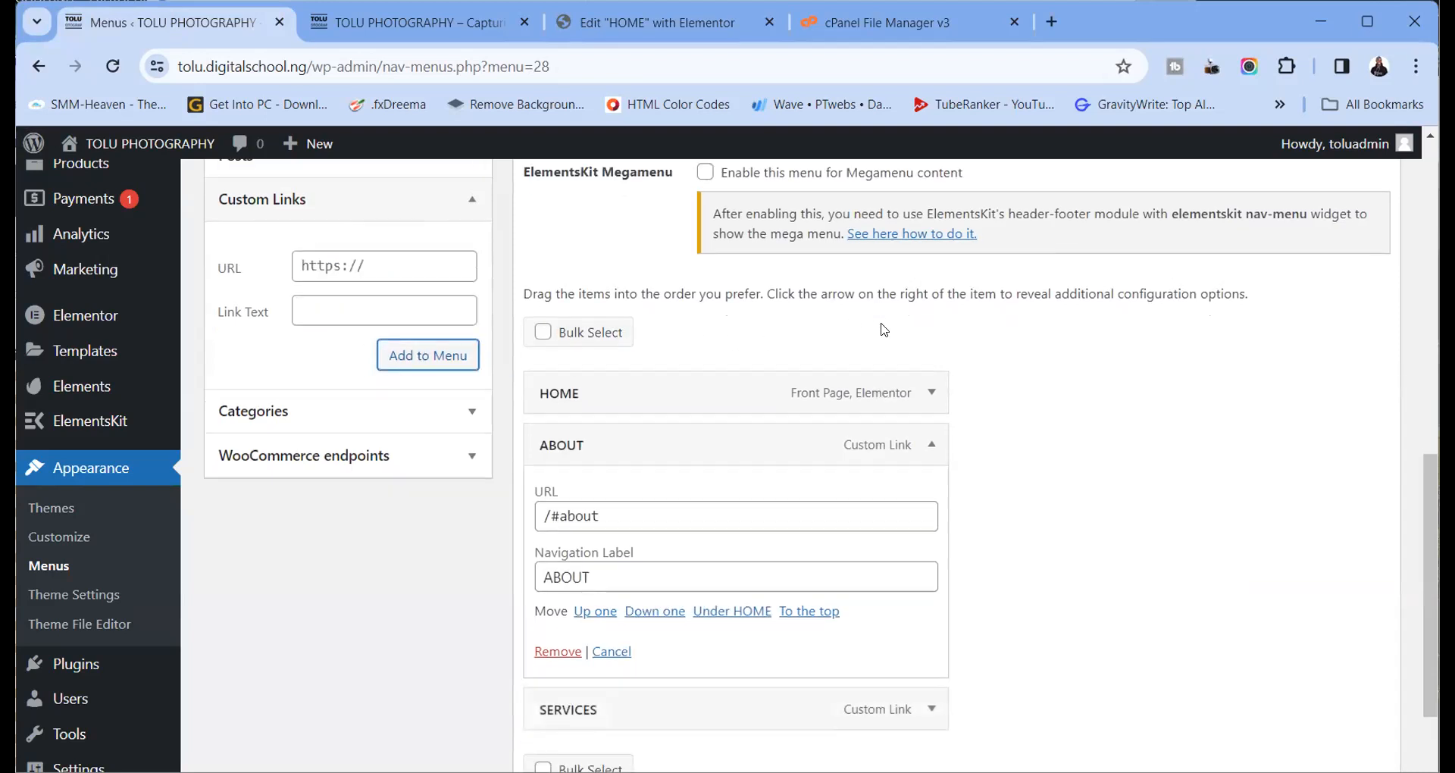
scroll(894, 318, "down", 1)
left_click(931, 253)
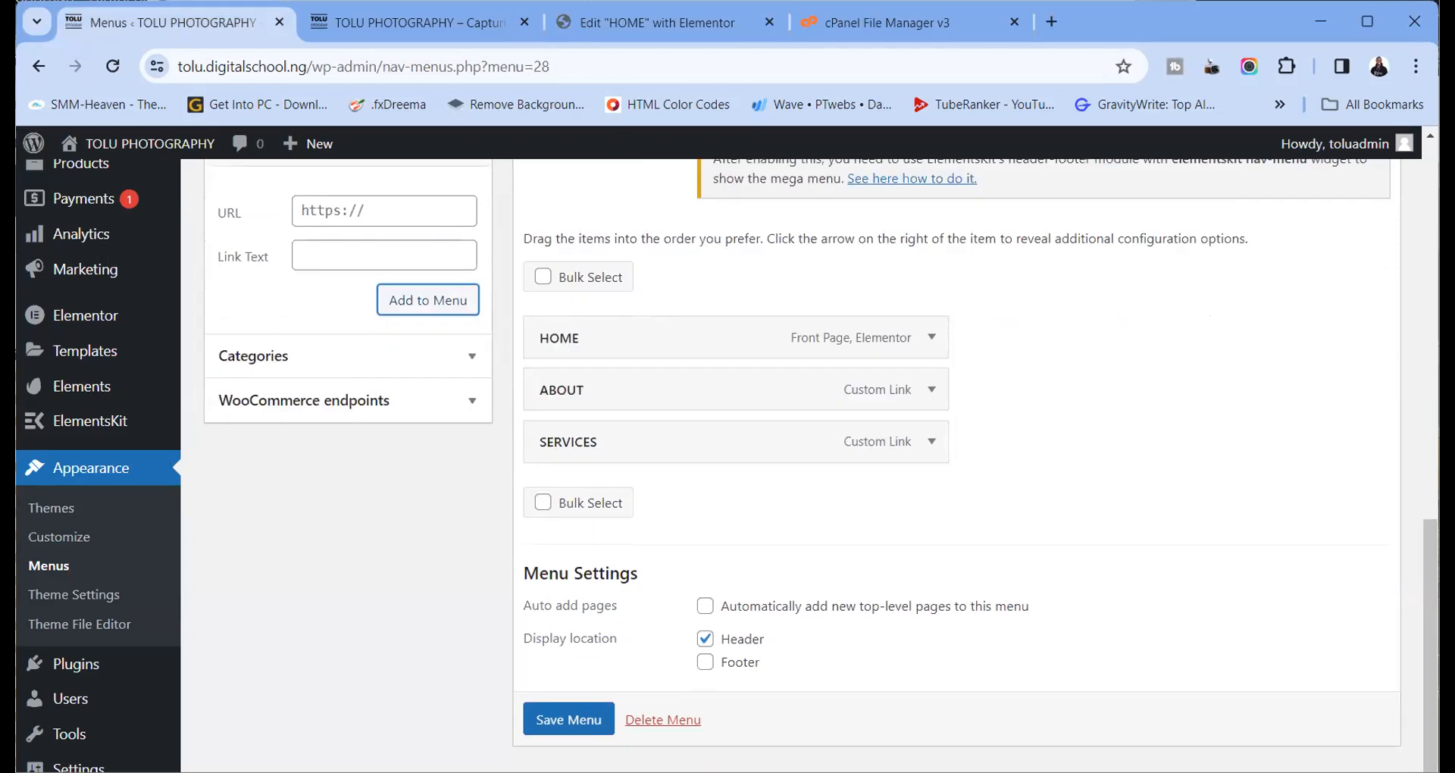
left_click(472, 30)
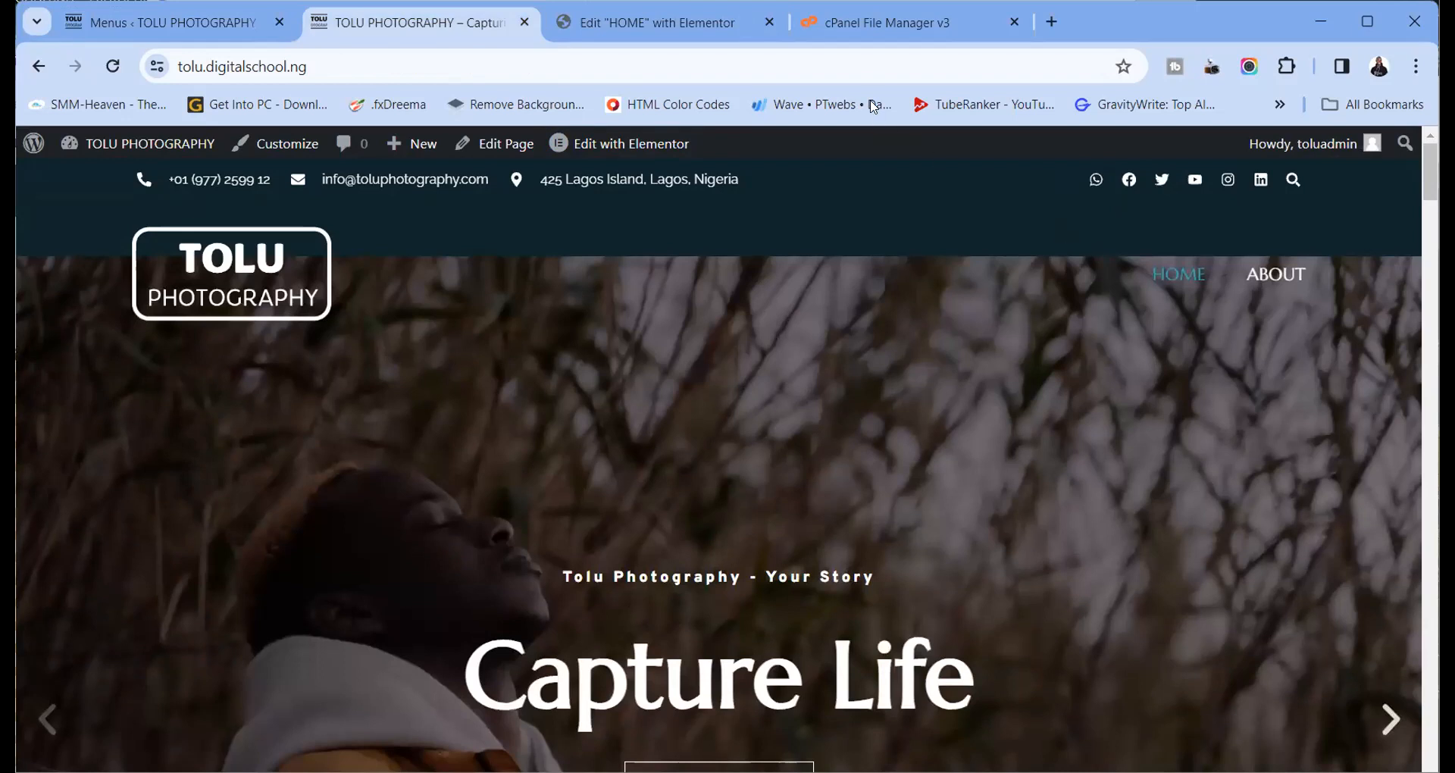
Search for Menu Anchor and place one above the Photo Gallery section
scroll(740, 247, "down", 15)
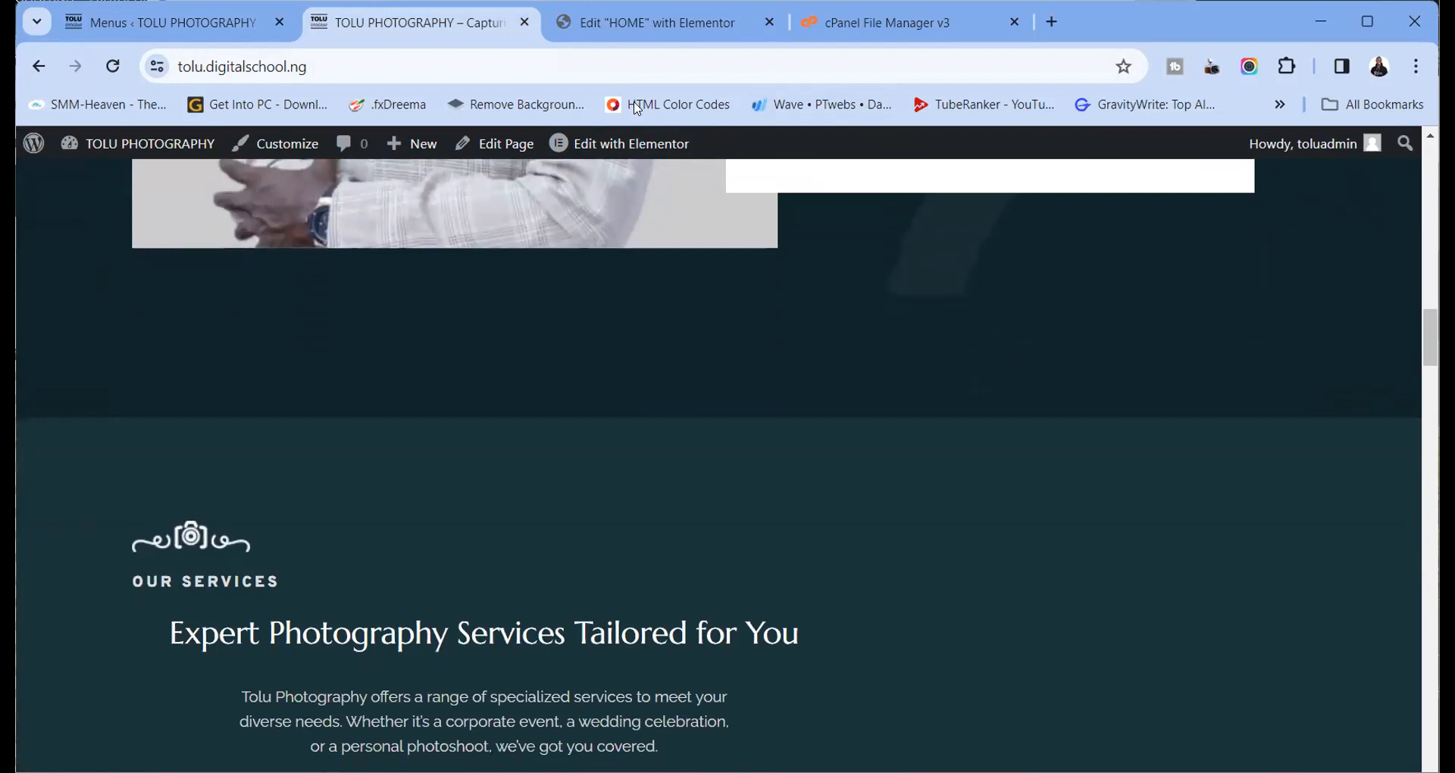
left_click(610, 24)
scroll(652, 274, "down", 8)
scroll(650, 267, "down", 7)
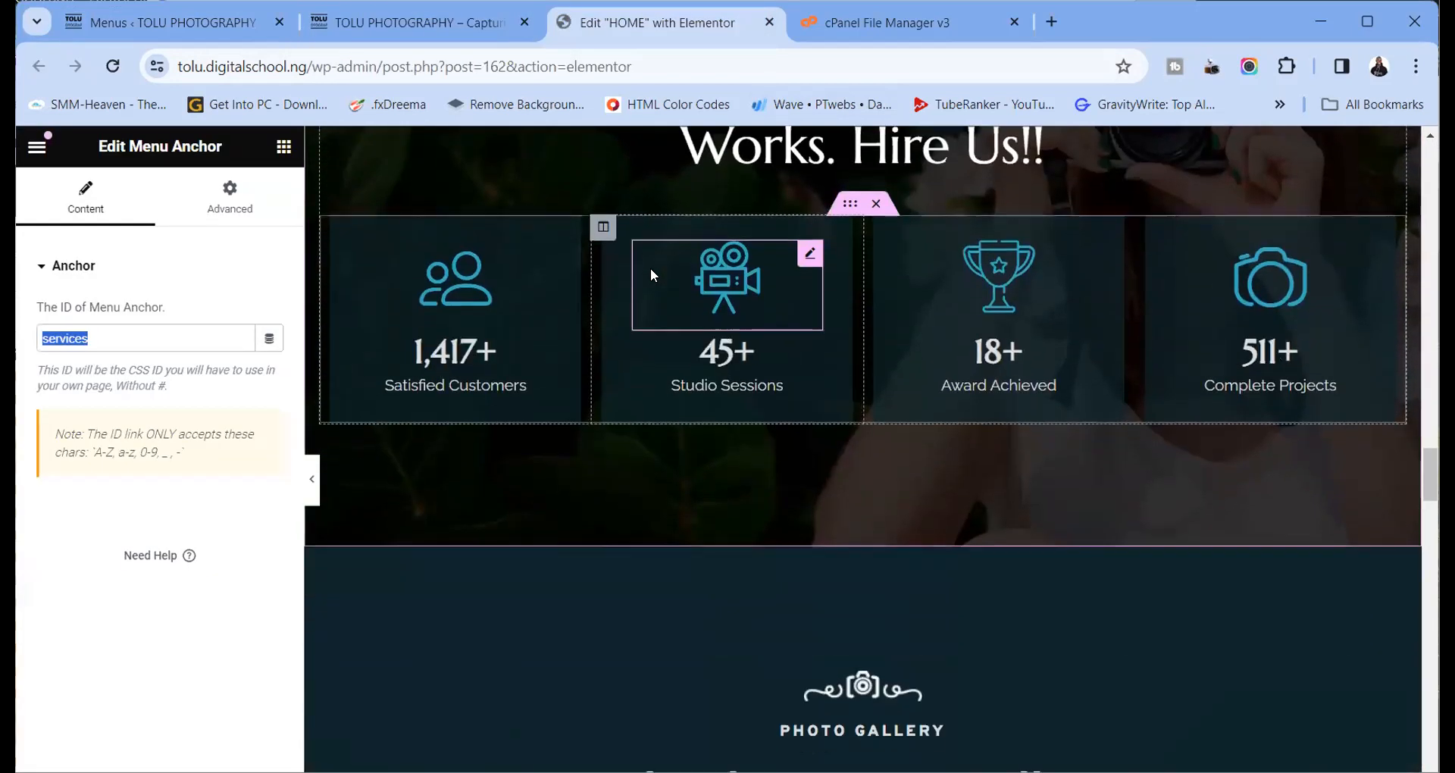
scroll(749, 308, "up", 4)
scroll(774, 408, "down", 3)
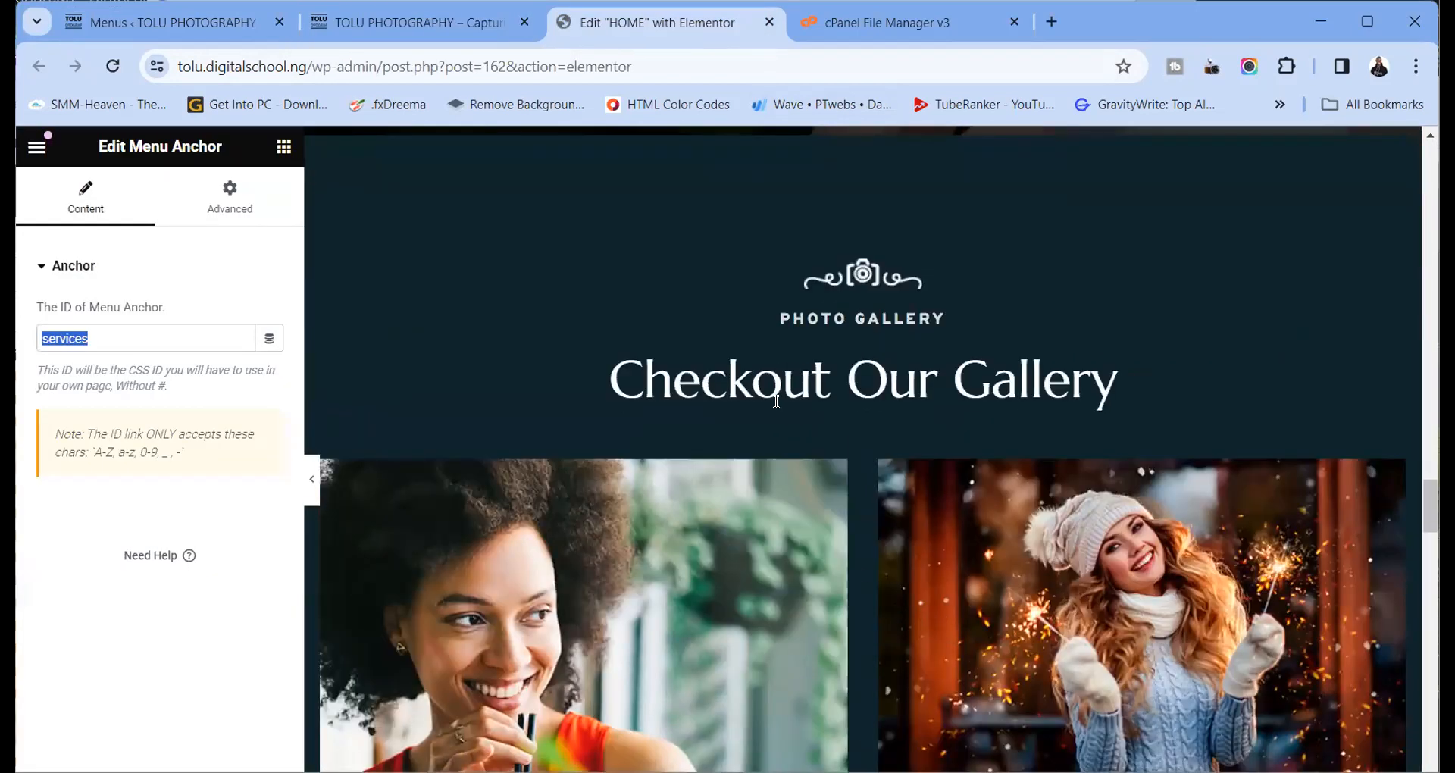
left_click(285, 148)
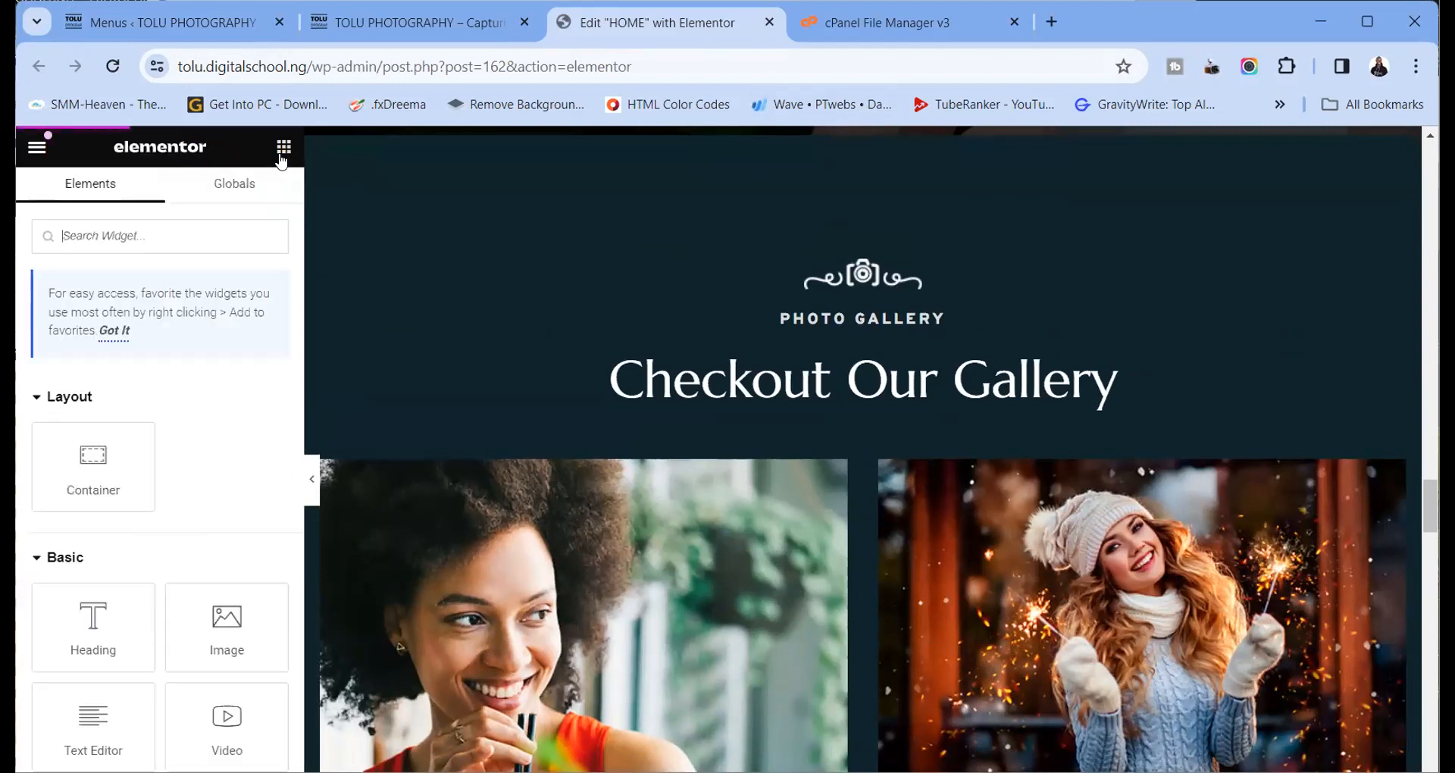
left_click(237, 230)
type("ANCHOR")
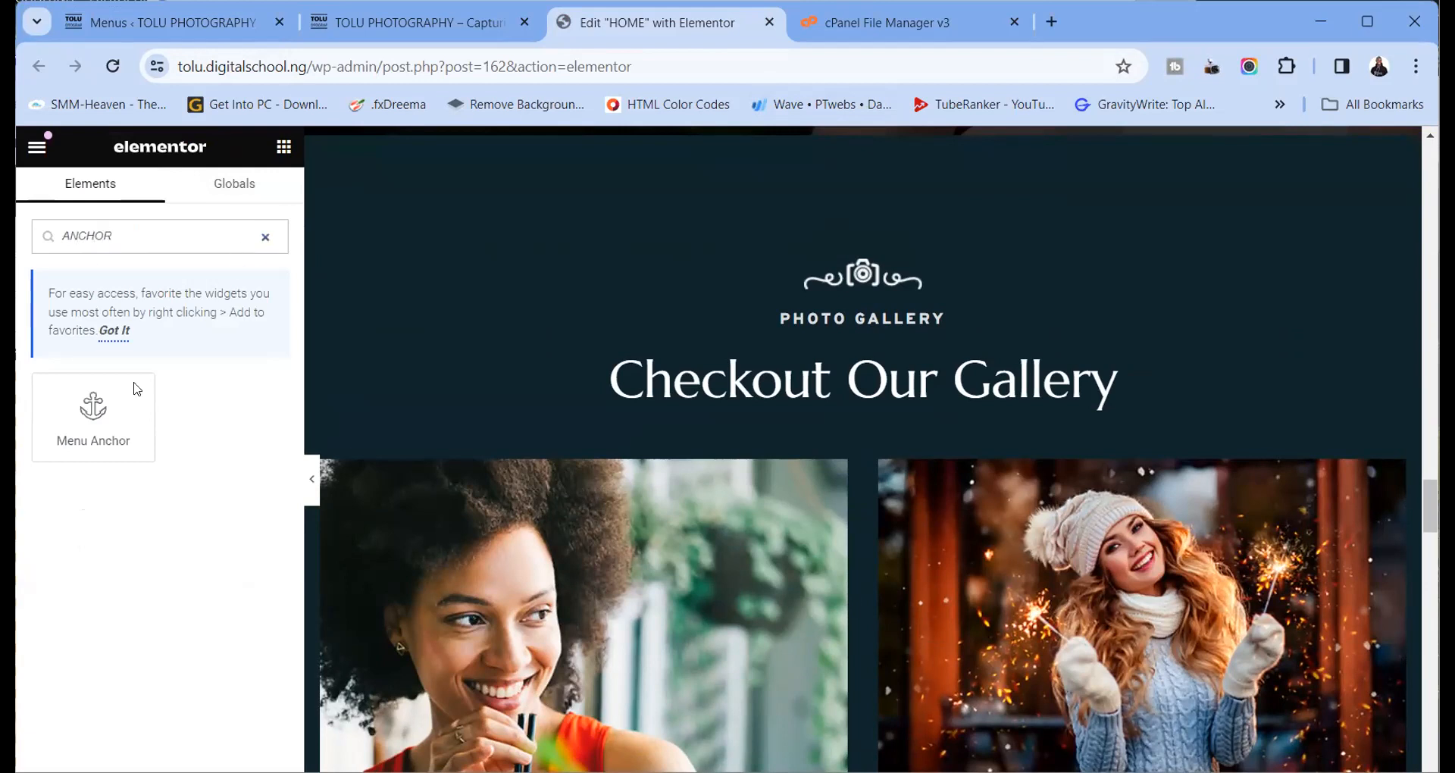
left_click_drag(136, 389, 822, 312)
Set the anchor's ID to lowercase portfolio and copy it
left_click(94, 332)
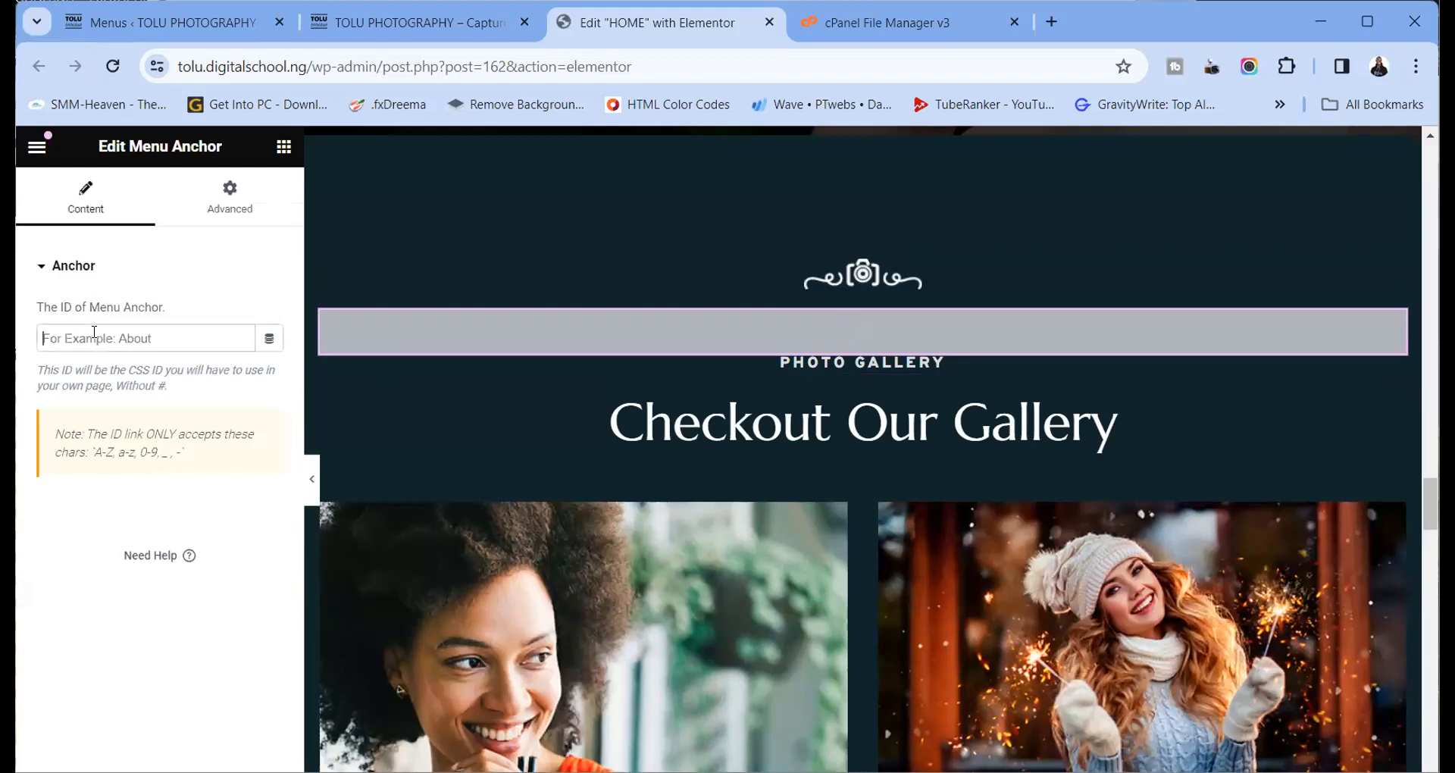
type("PORTFOLIO")
key("ctrl+a")
type("po")
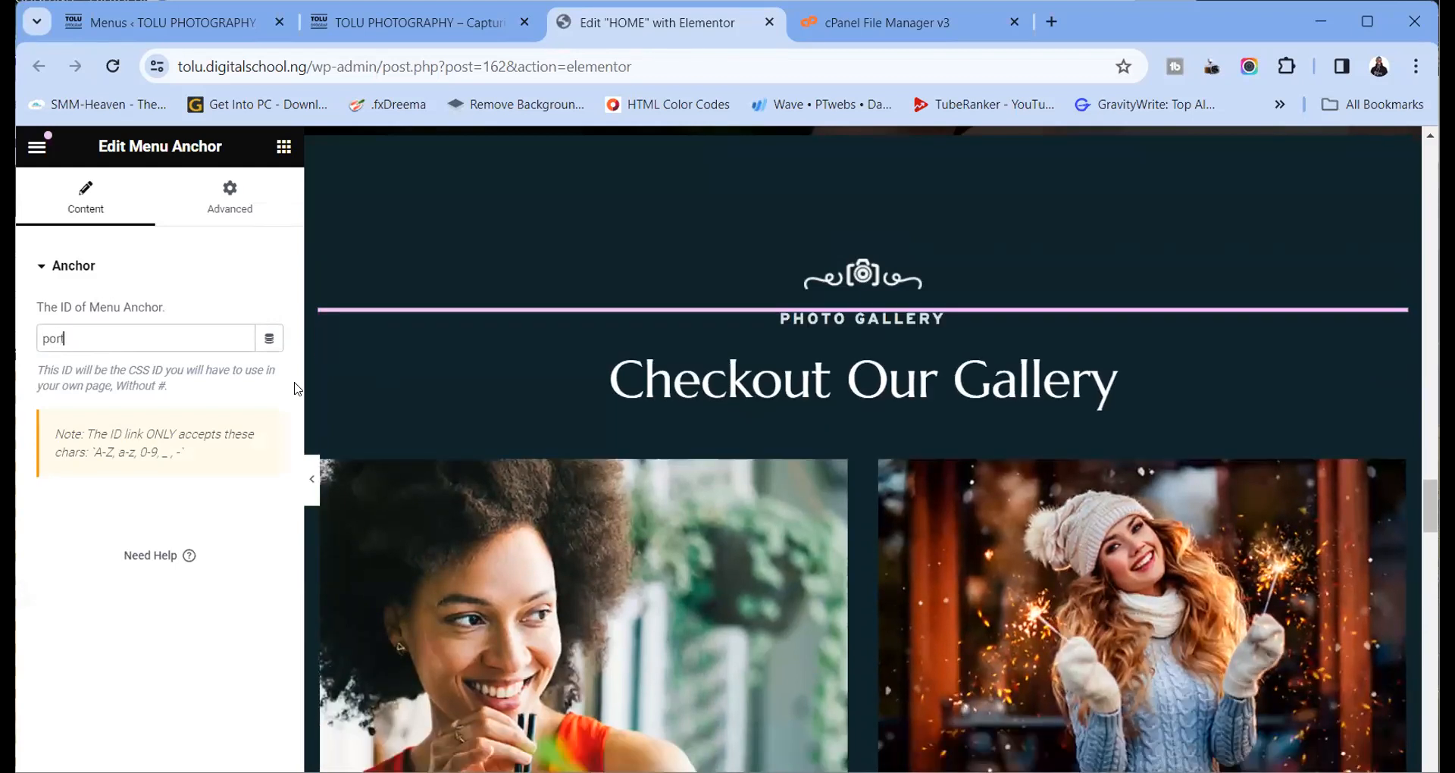
type("rtfolio")
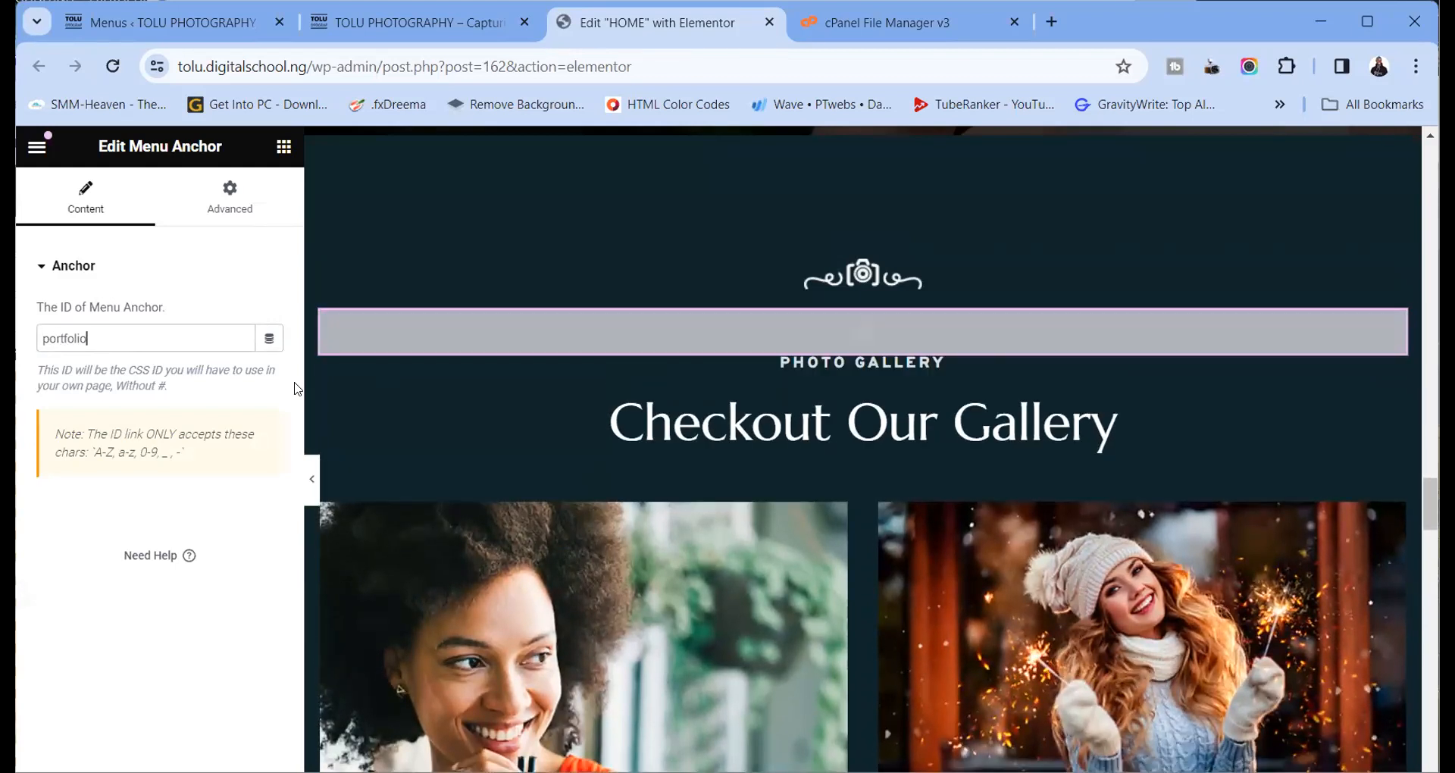
left_click_drag(88, 338, 31, 346)
right_click(55, 334)
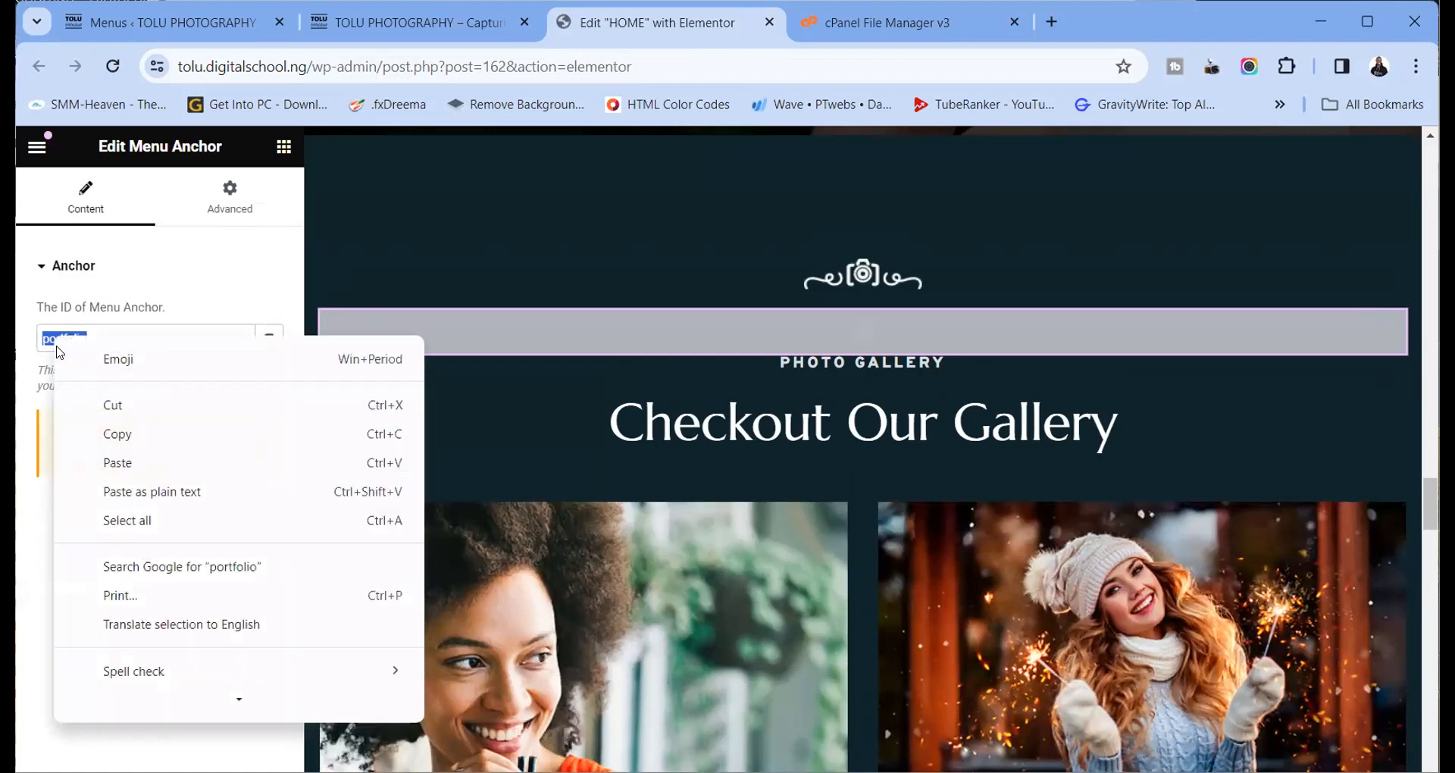
left_click(135, 442)
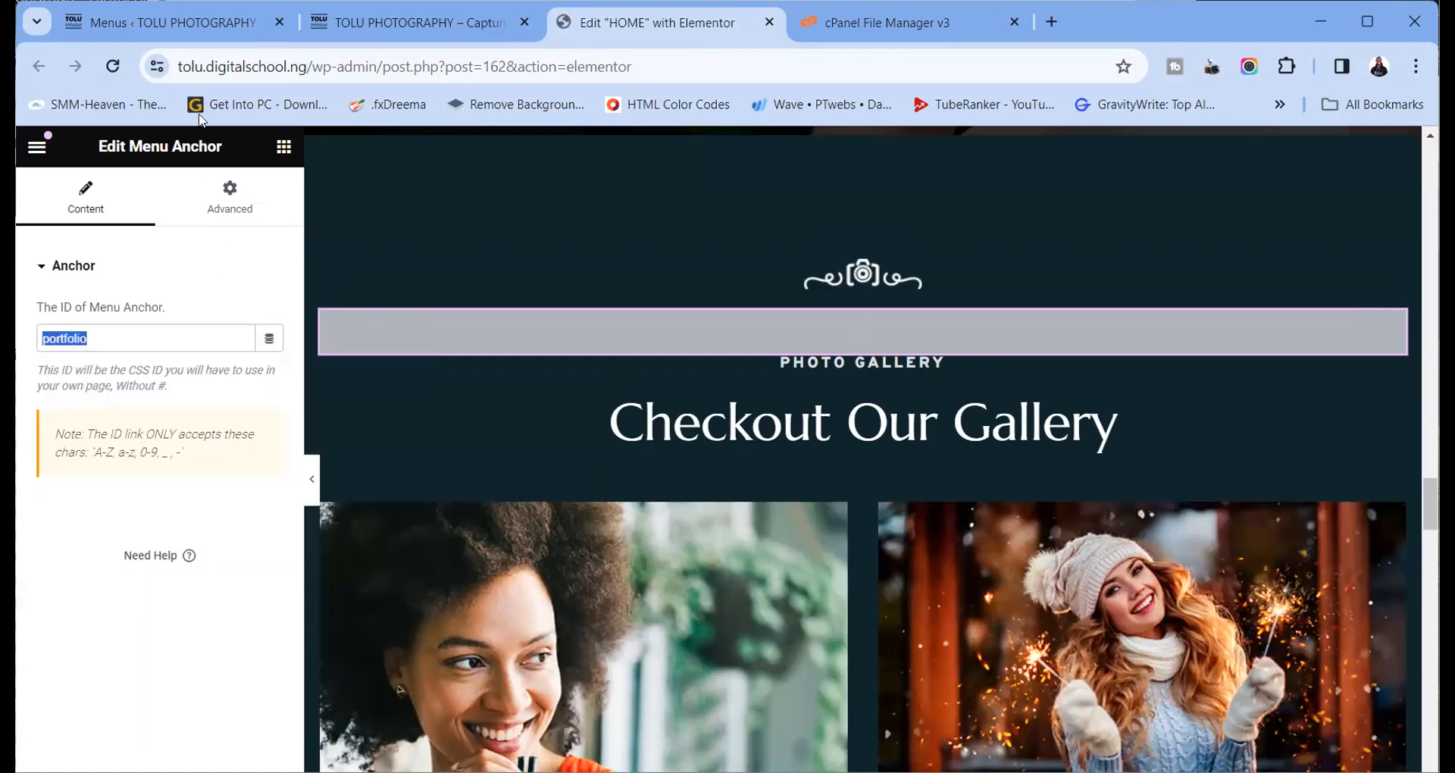
left_click(171, 23)
Add a PORTFOLIO custom link with URL /#portfolio, pasting the copied ID
left_click(352, 207)
type("/#")
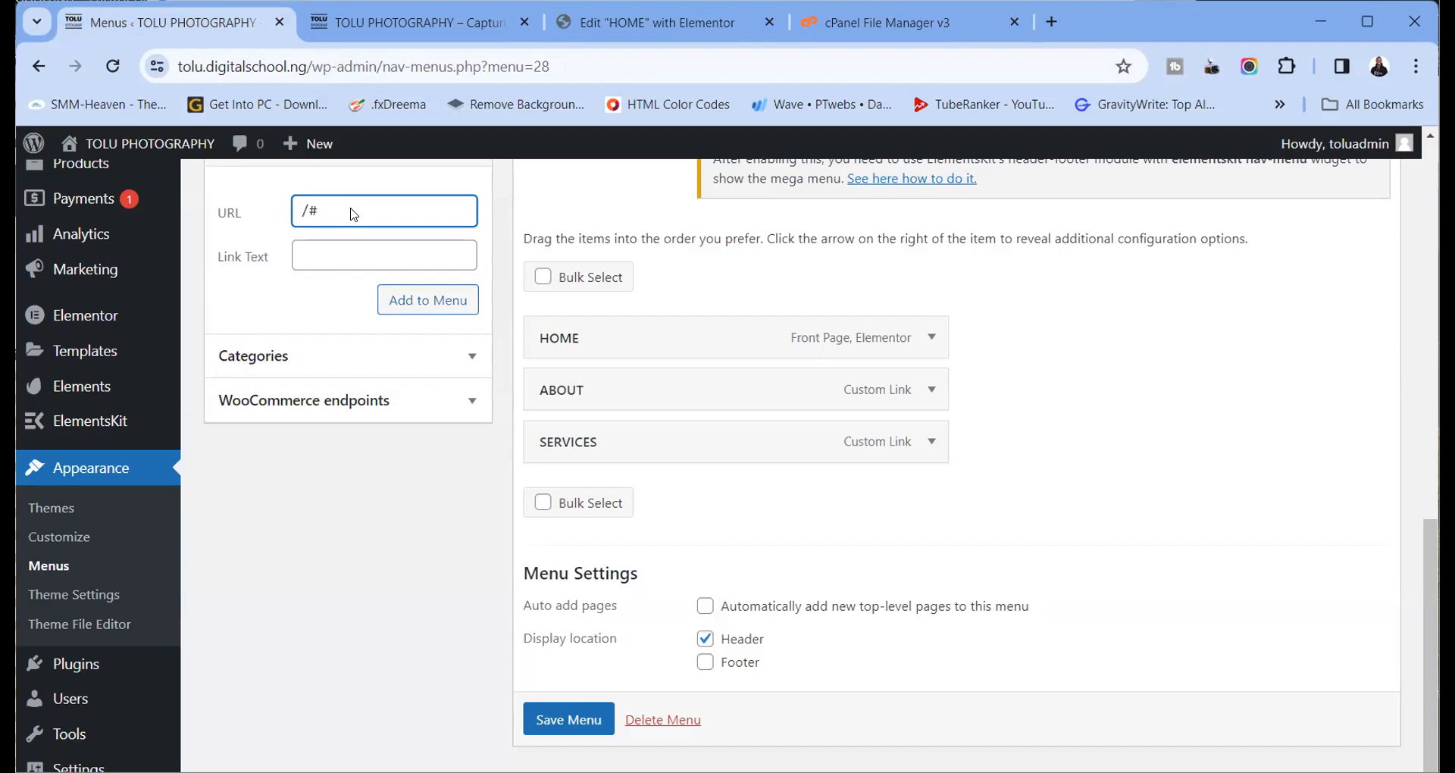
right_click(352, 214)
left_click(406, 410)
left_click(347, 252)
type("PORTFOLIO")
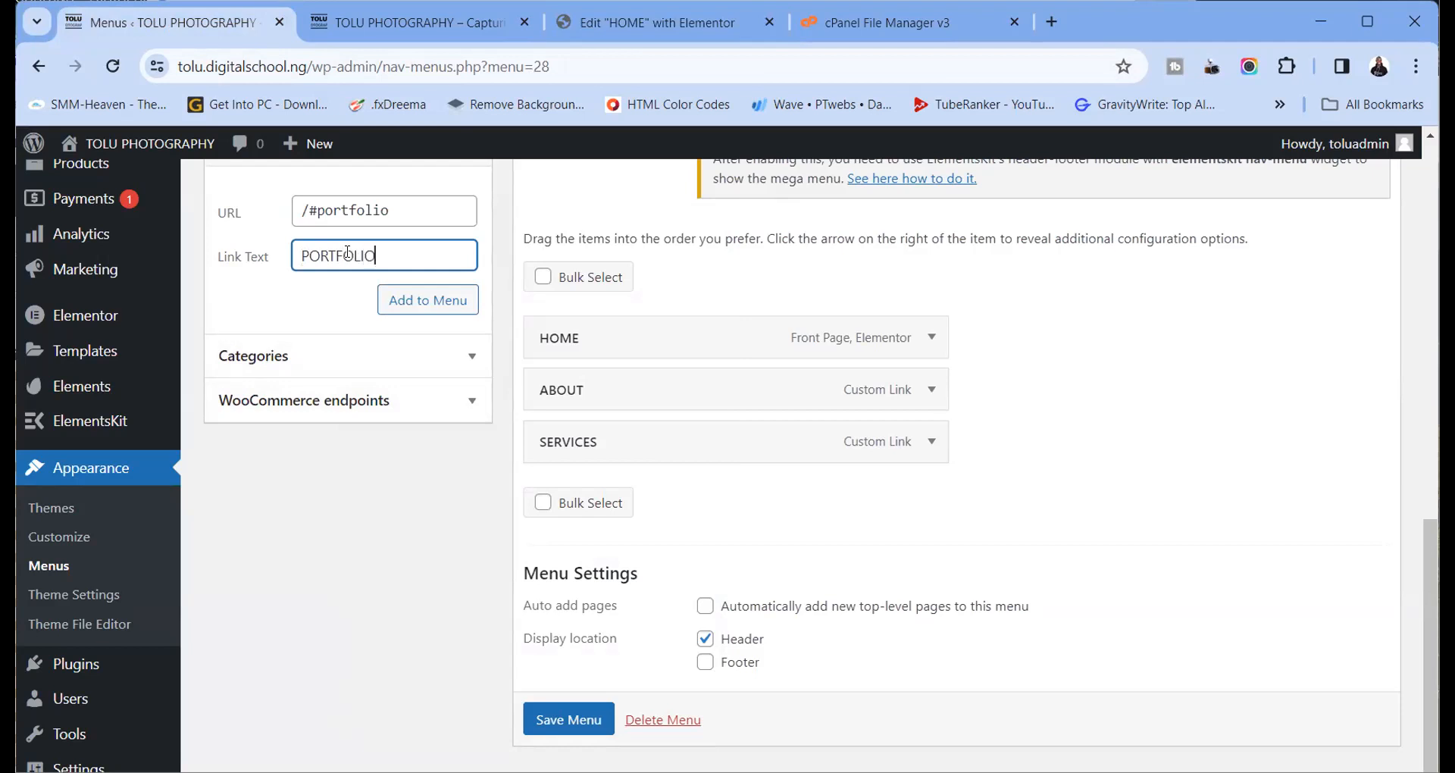
left_click(393, 297)
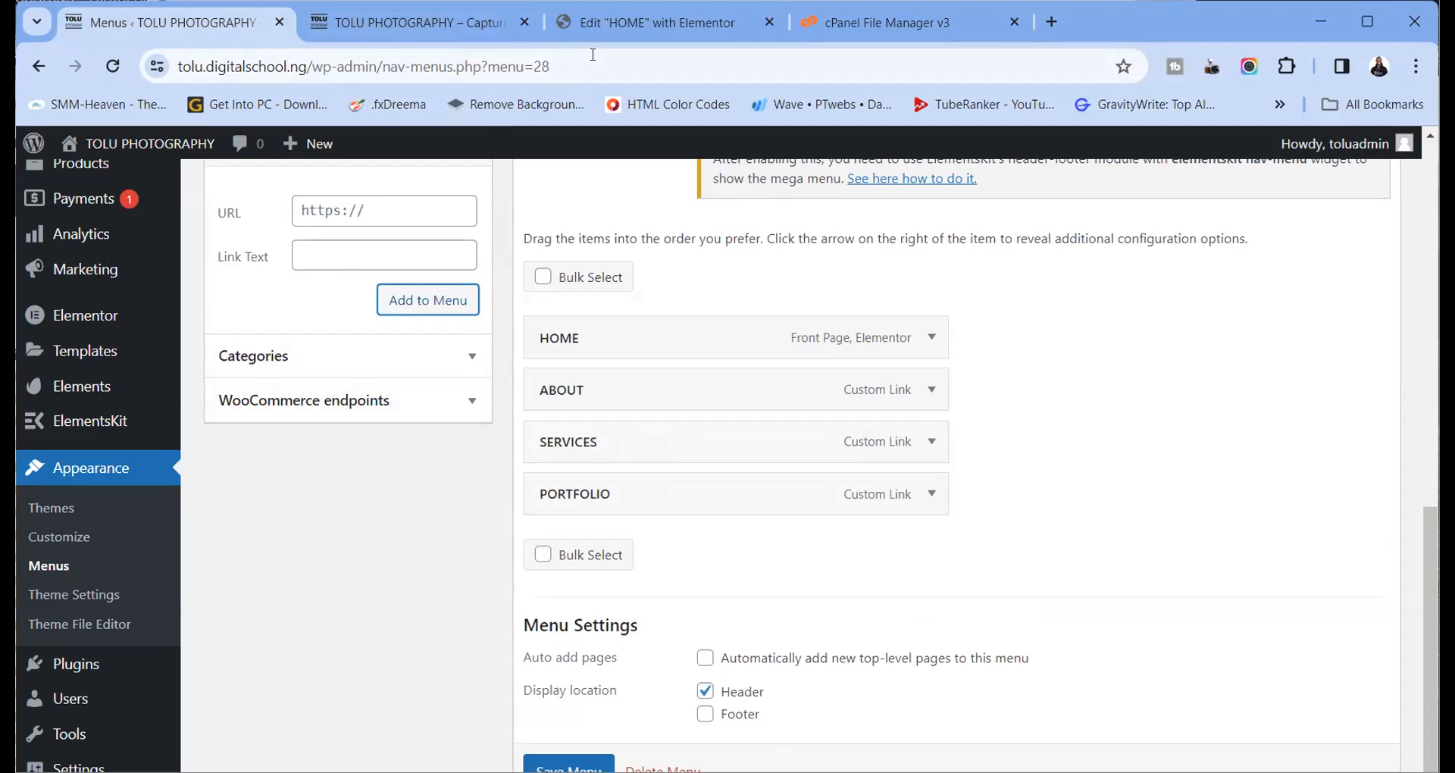
Place a Menu Anchor above the BLOG POST heading on the home page and give it ID blog
left_click(594, 25)
scroll(552, 340, "down", 10)
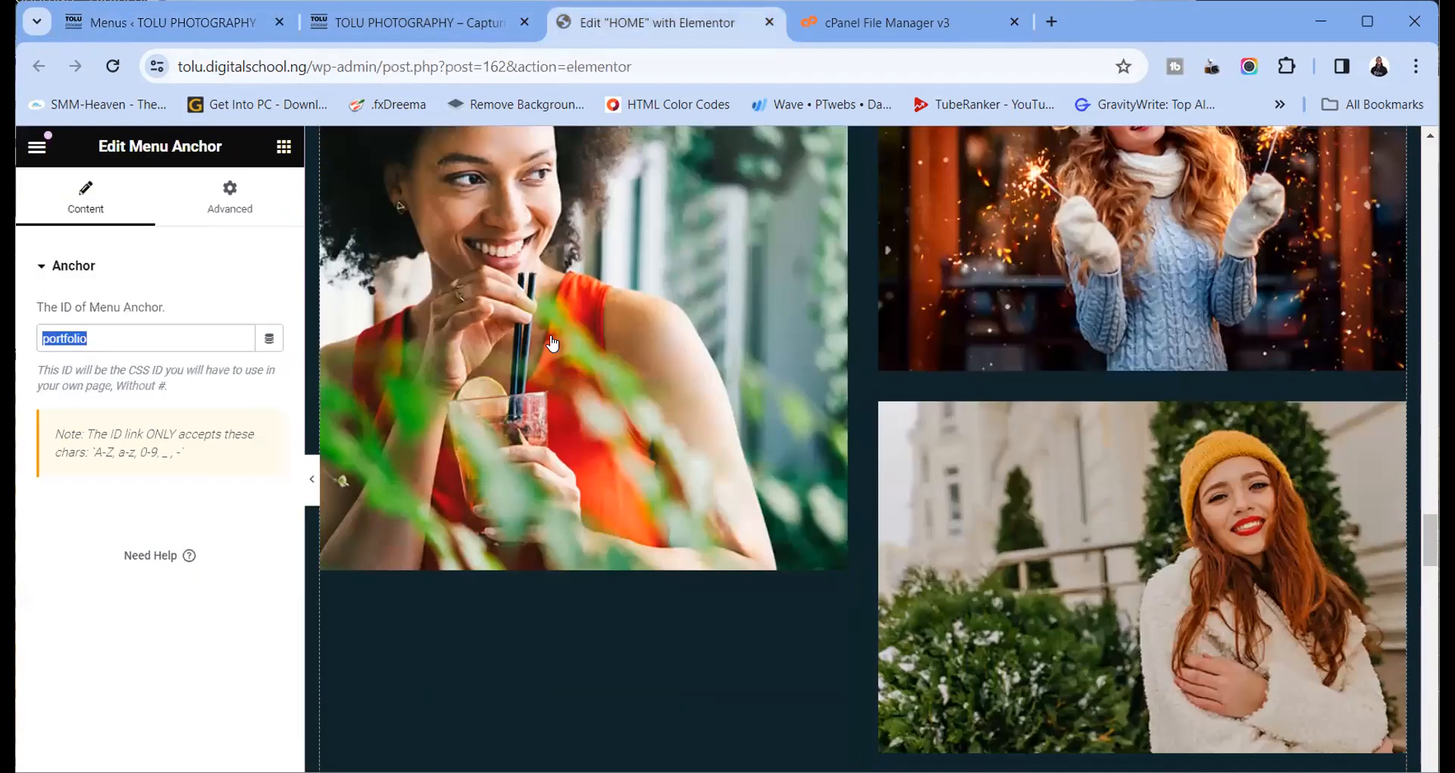
scroll(551, 337, "down", 10)
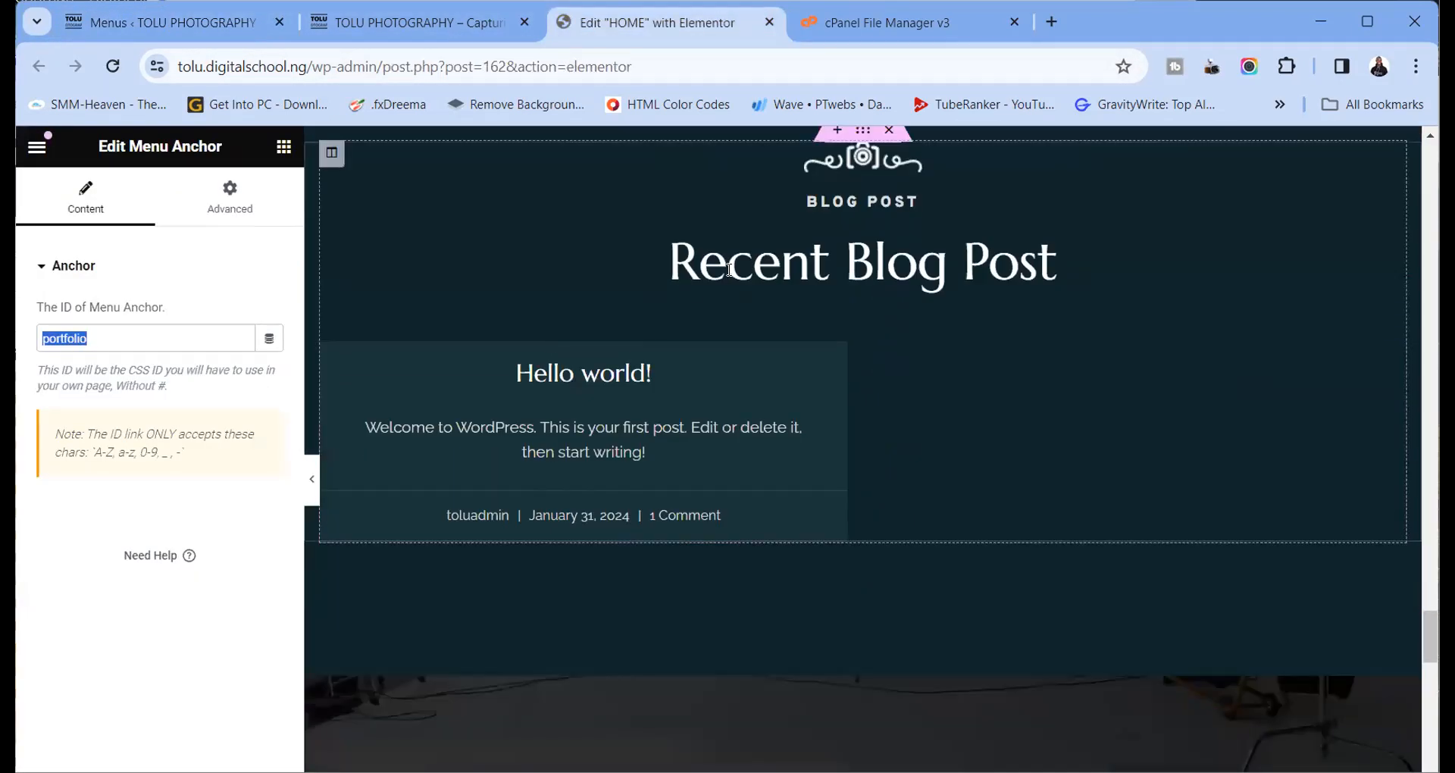
left_click(284, 146)
type("anchor")
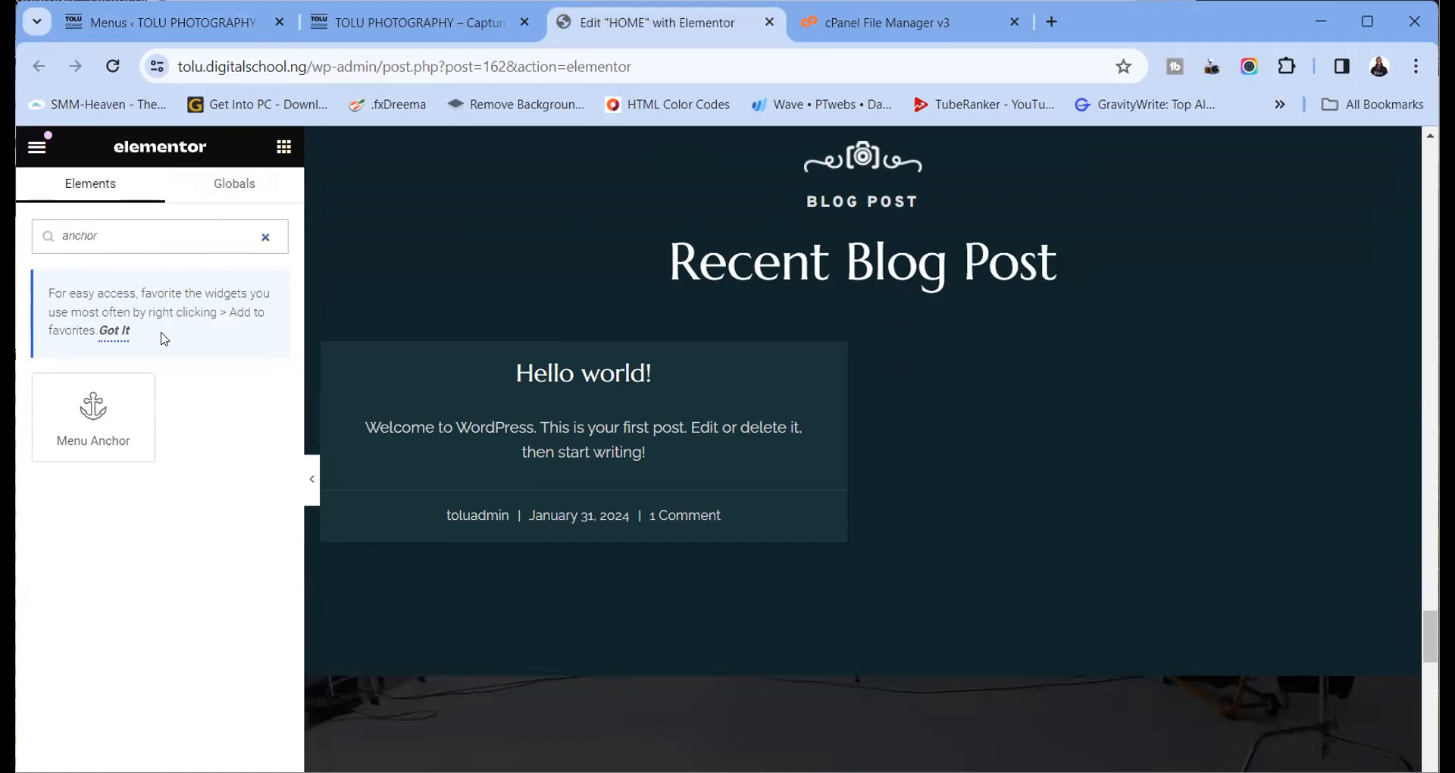
left_click_drag(114, 397, 861, 202)
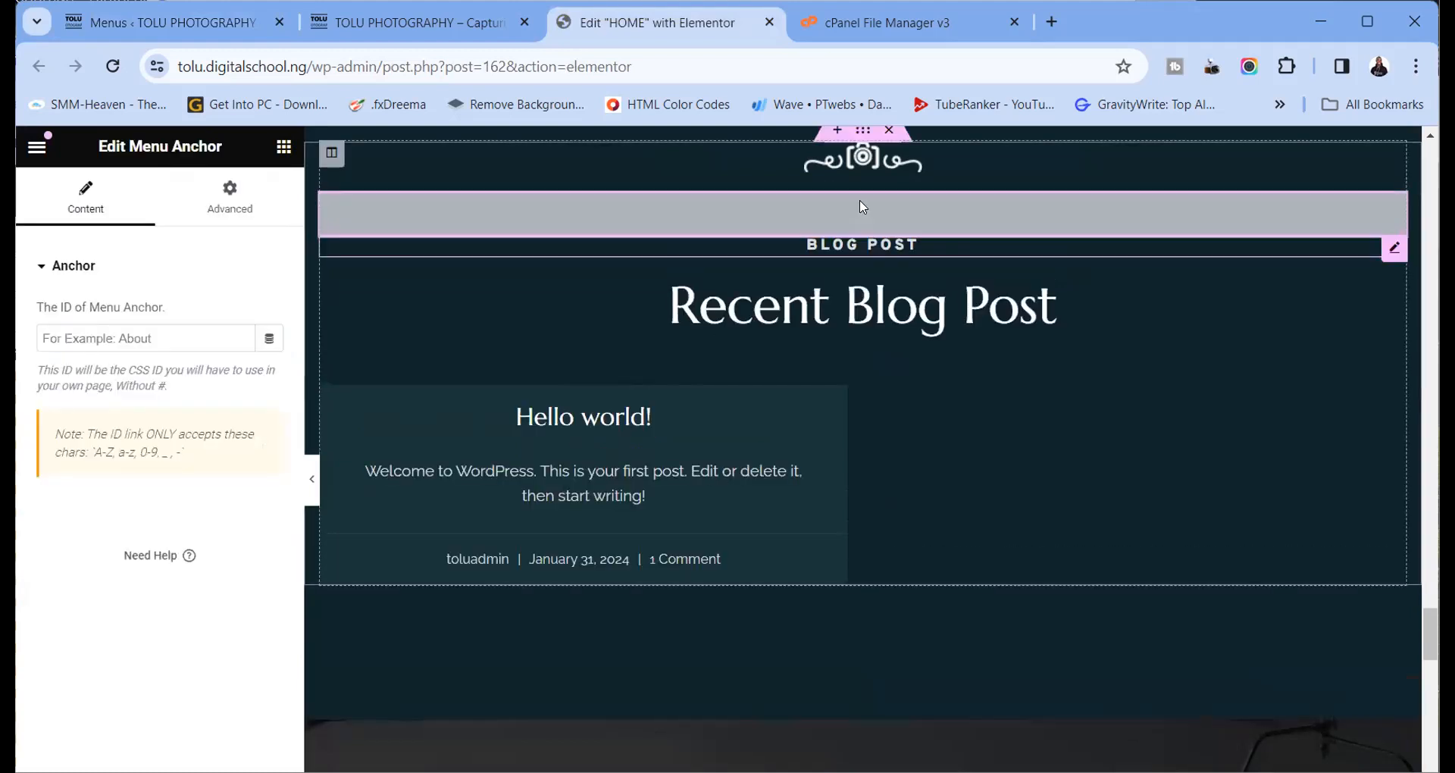
left_click(121, 339)
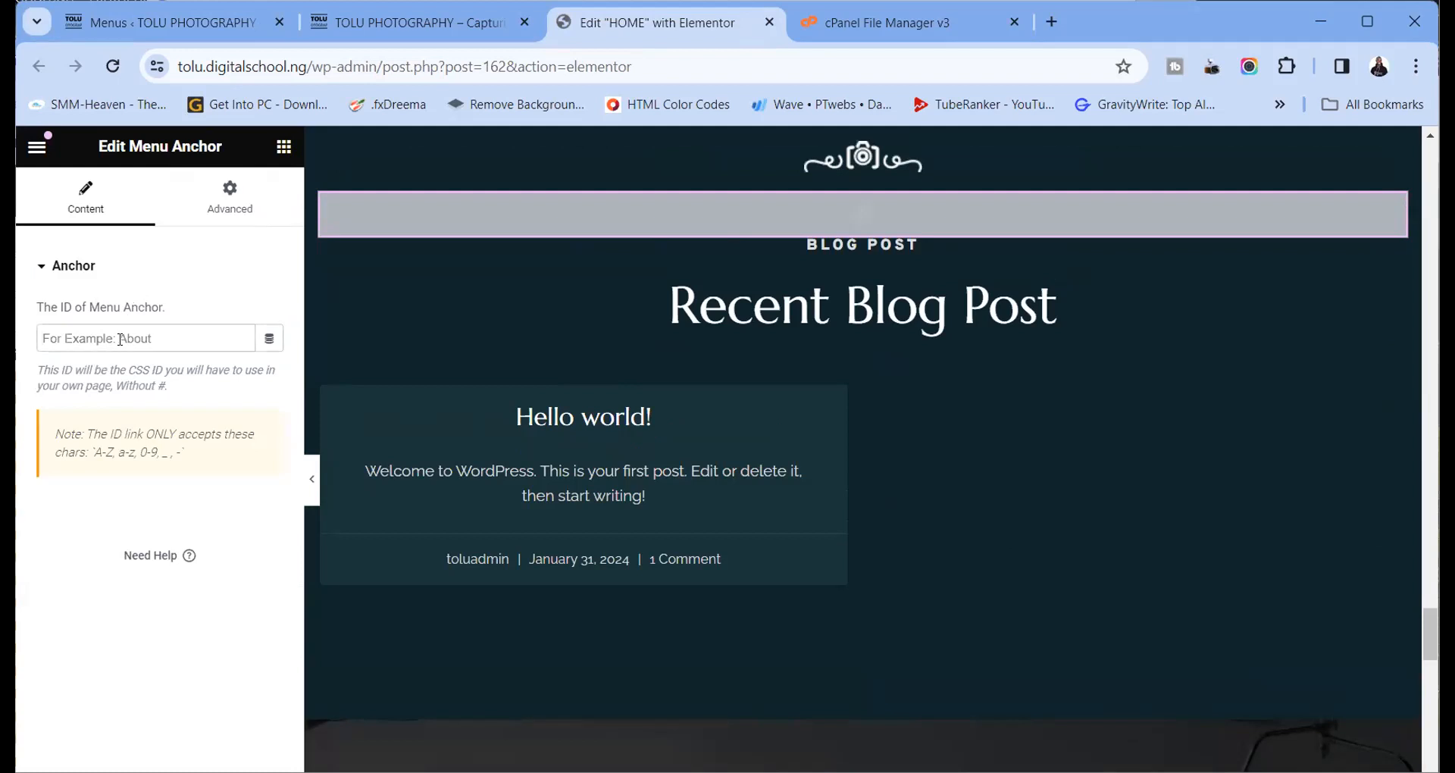
type("blog")
Copy the blog anchor ID and start the custom link URL with '/' on the Menus page
key("ctrl+a")
right_click(59, 329)
left_click(126, 429)
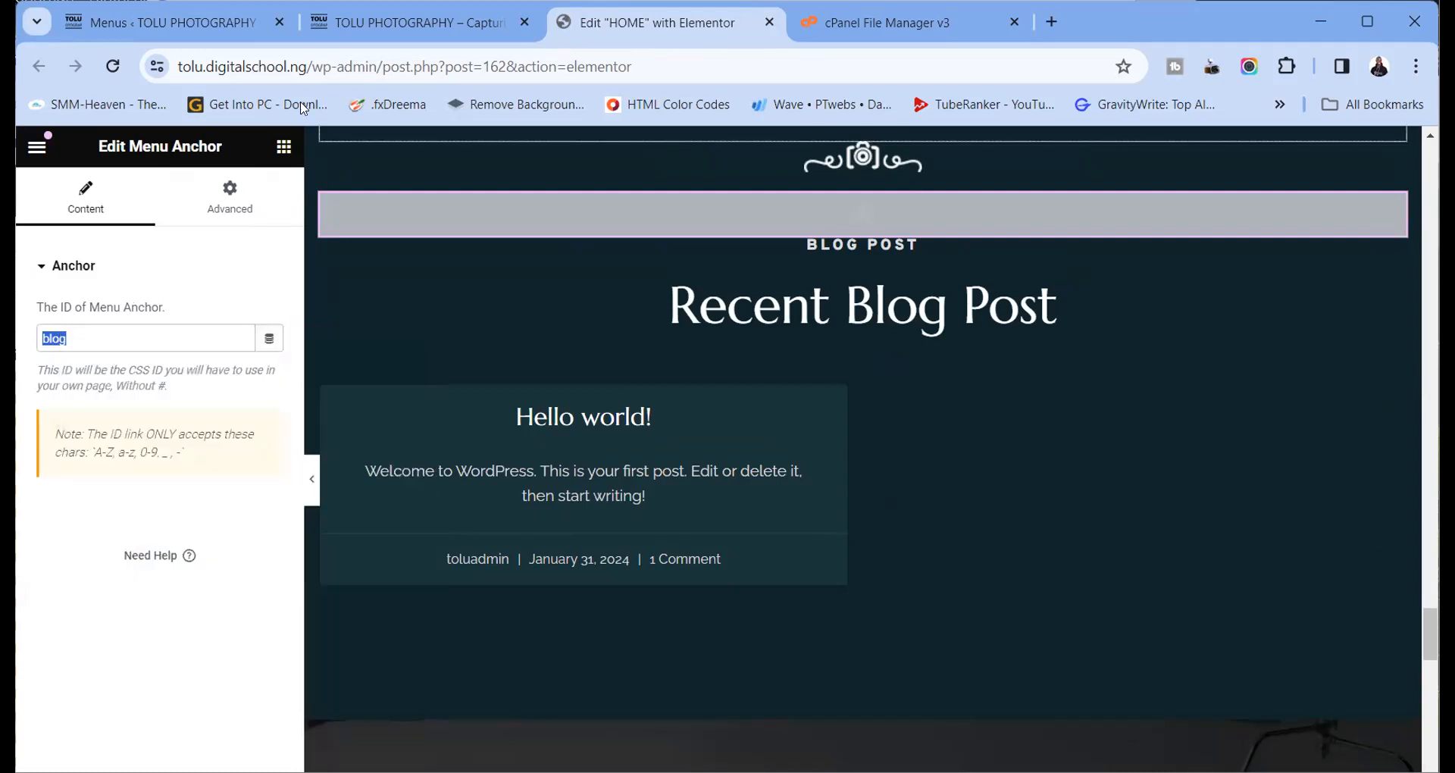
left_click(167, 22)
left_click(333, 221)
type("/#")
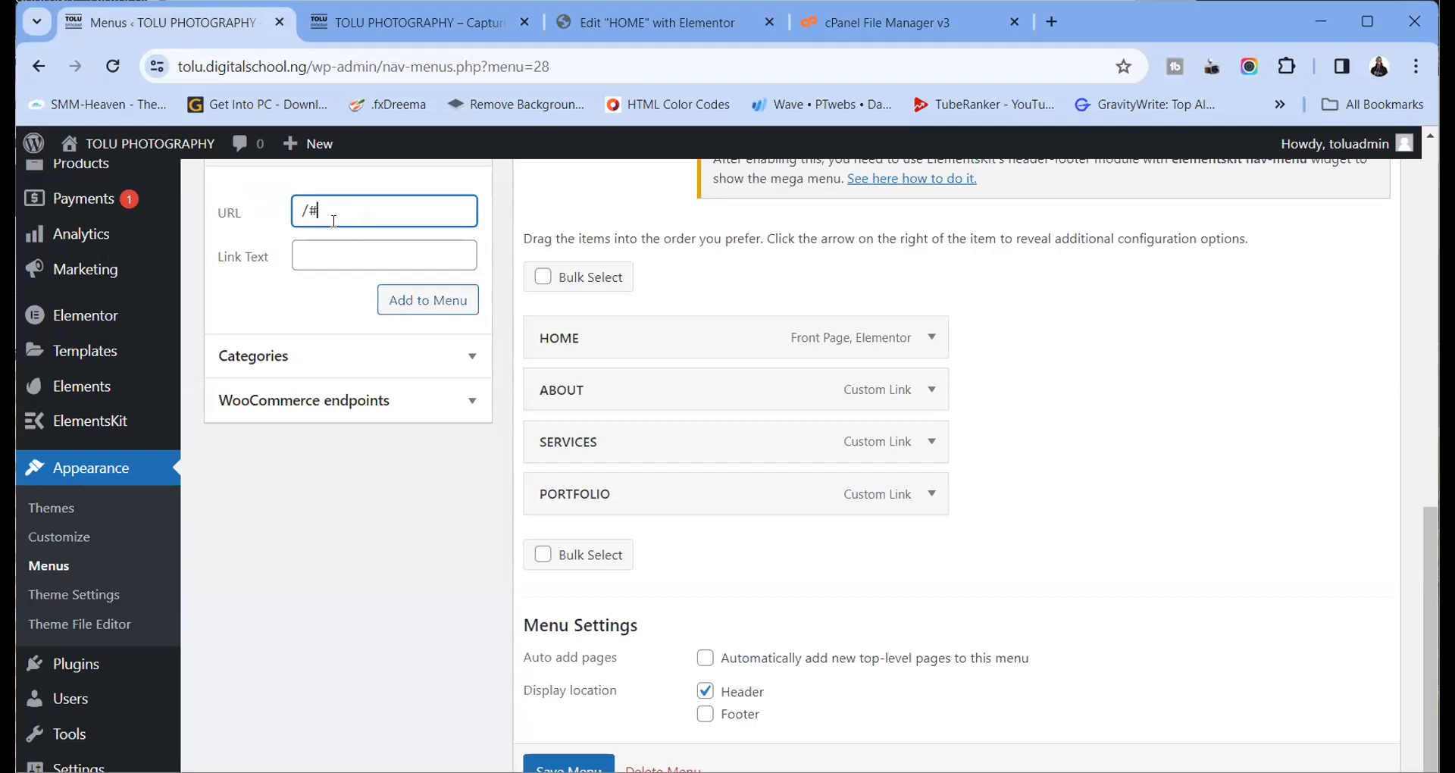
Paste blog into the custom link URL to make /#blog, and add the BLOG link to the menu
right_click(334, 221)
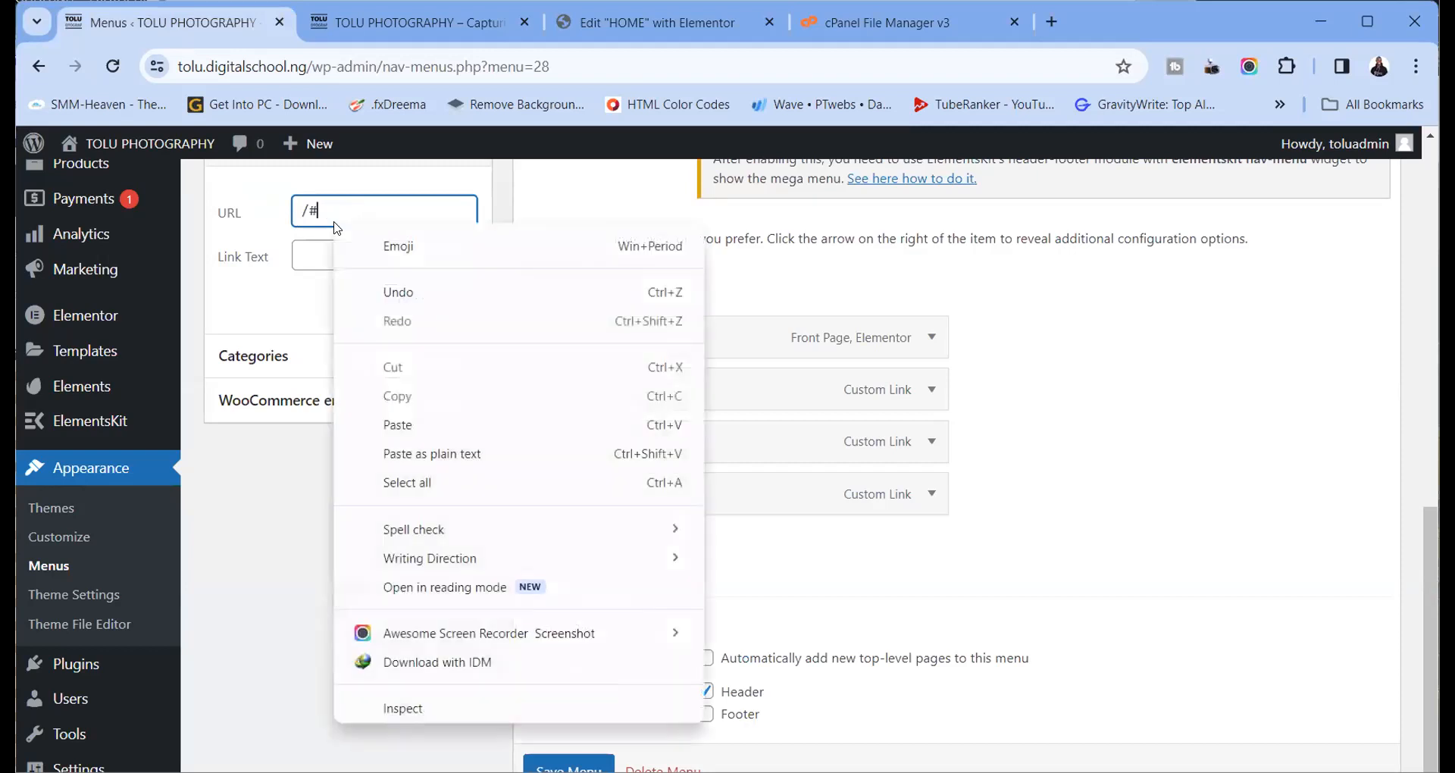
left_click(372, 422)
left_click(338, 268)
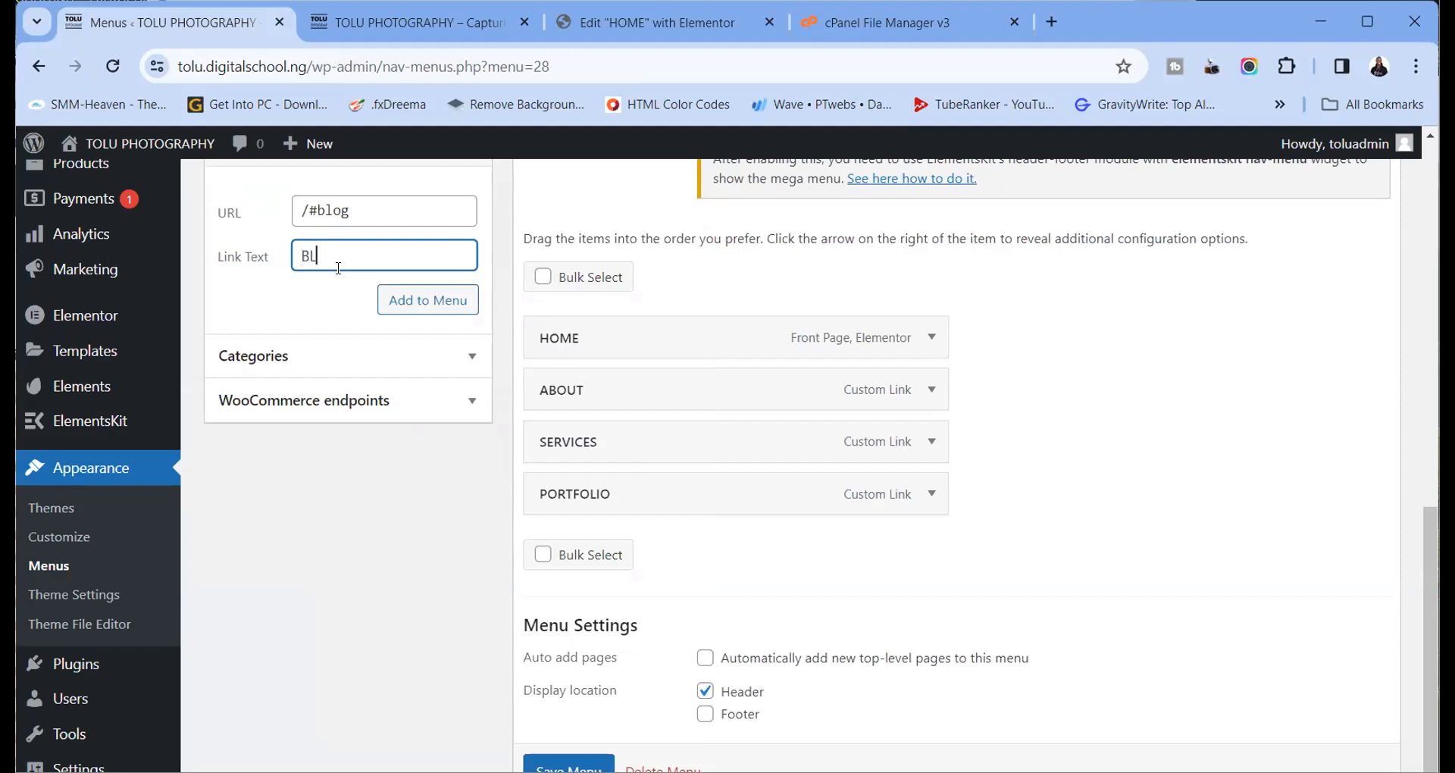
left_click(428, 299)
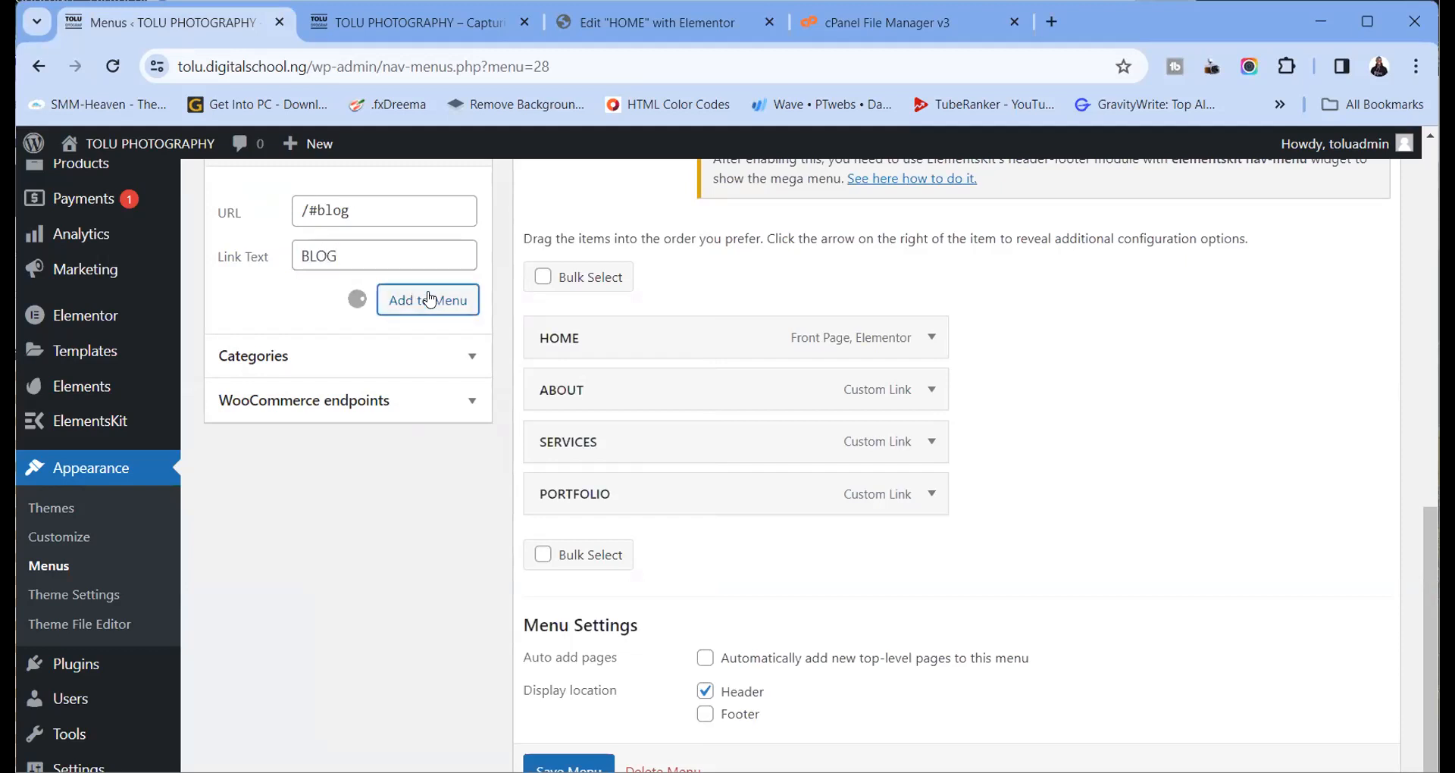
Place a Menu Anchor above the CONTACT US heading and enter contact as its ID
left_click(390, 23)
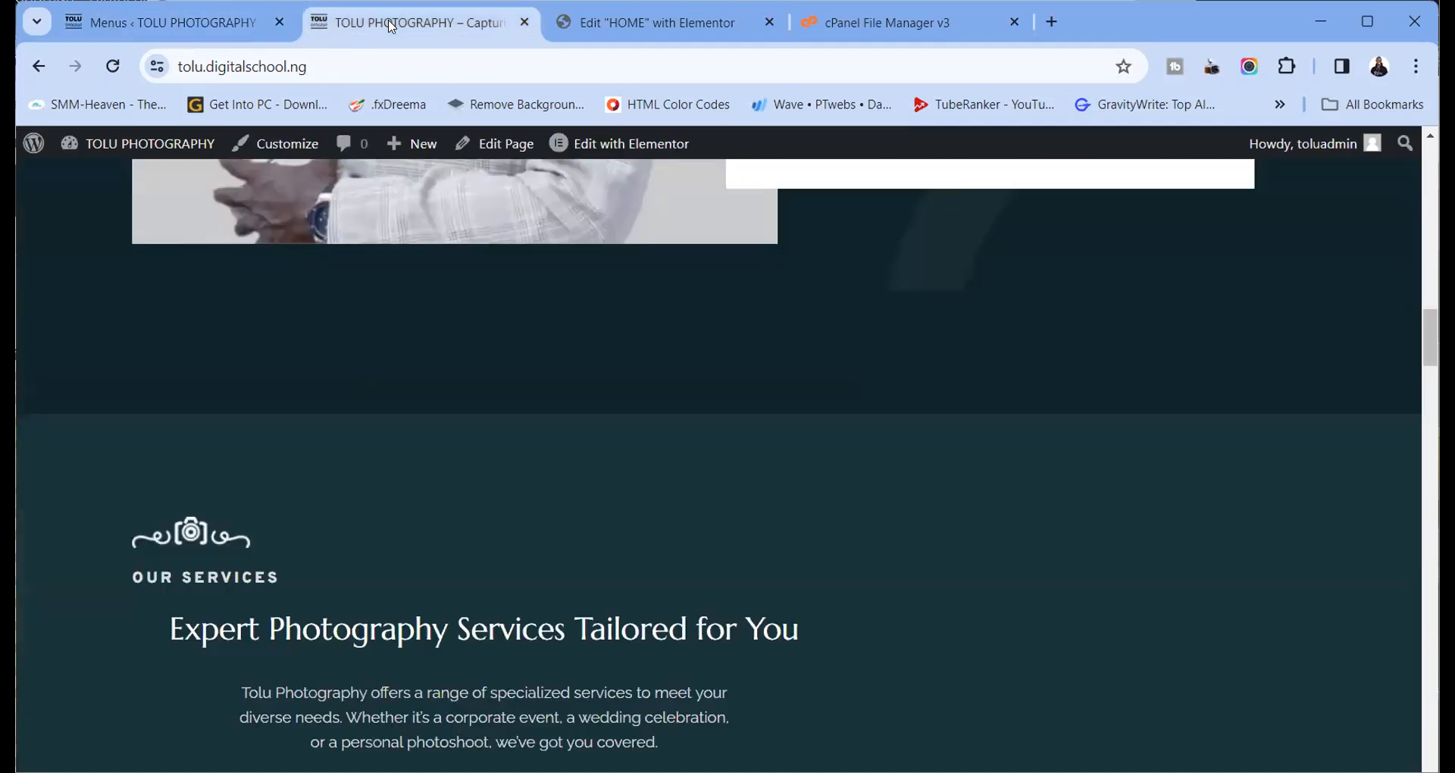
left_click(583, 22)
scroll(574, 379, "down", 10)
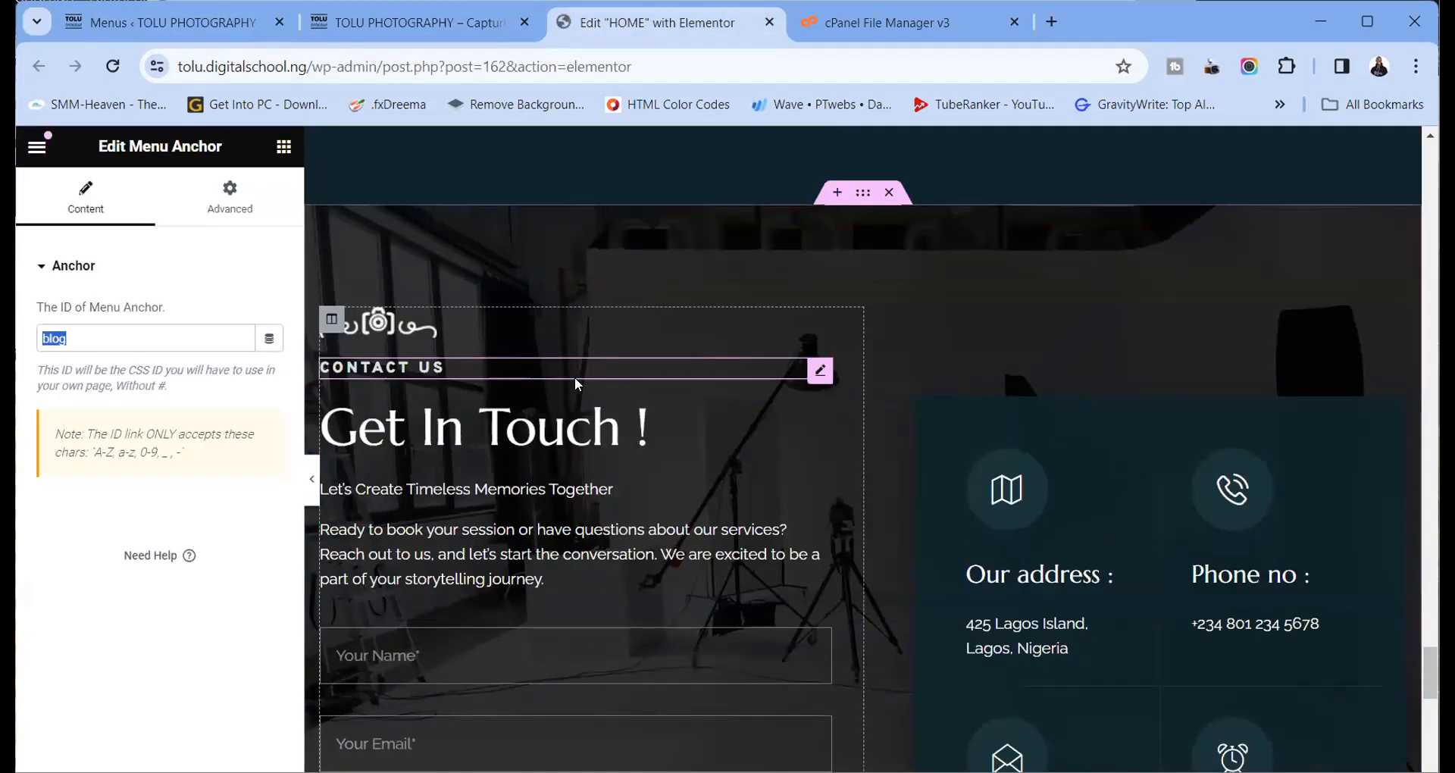
scroll(635, 340, "up", 3)
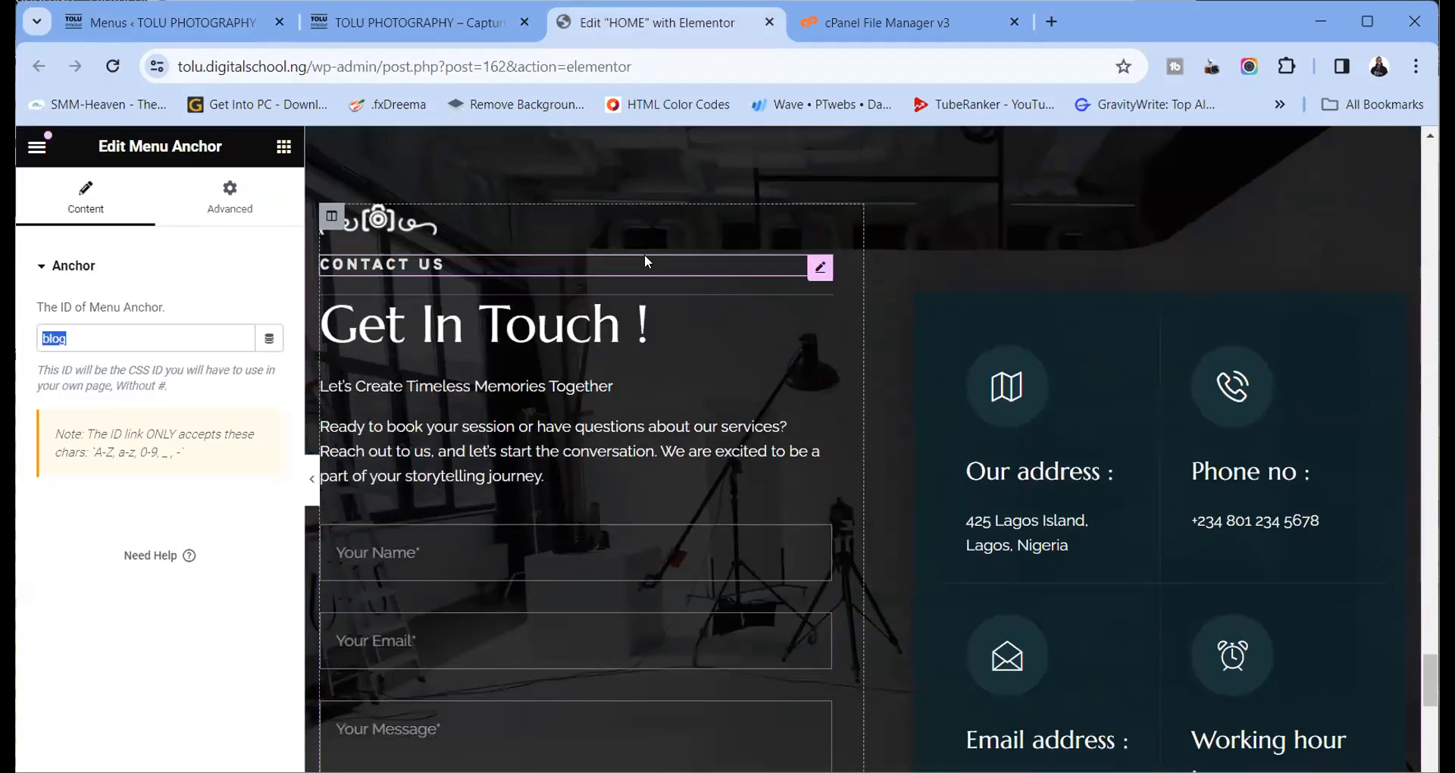
scroll(645, 253, "up", 2)
left_click(284, 146)
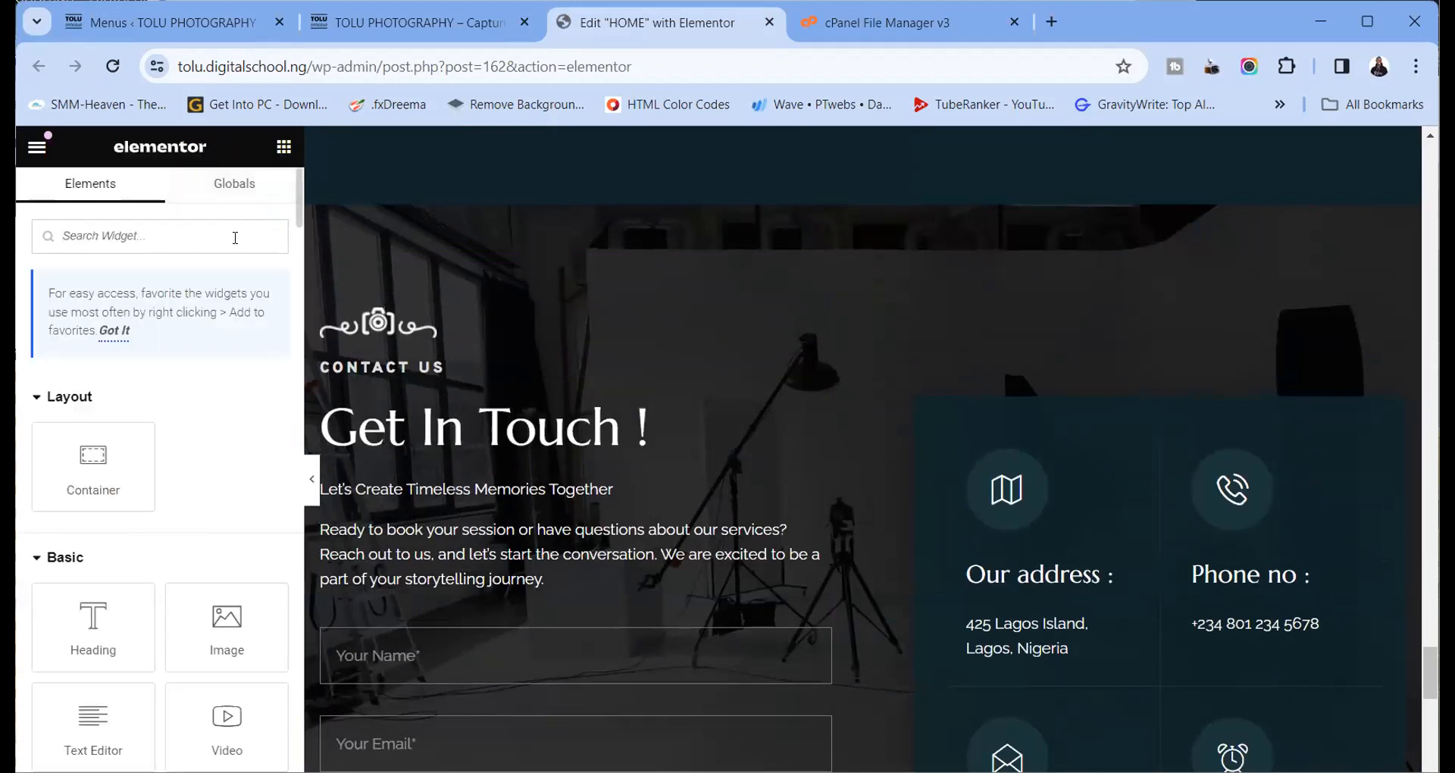
type("anchor")
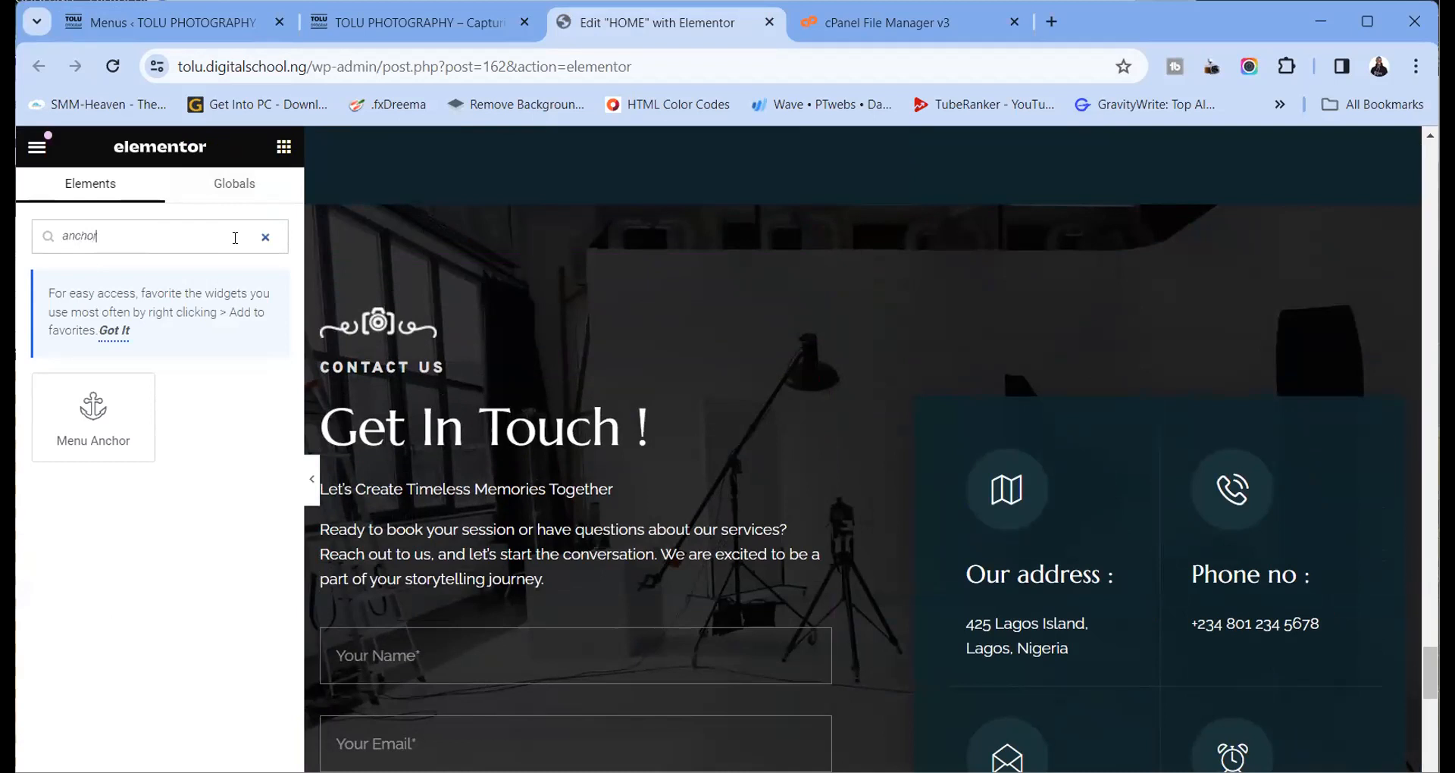
left_click_drag(84, 409, 383, 372)
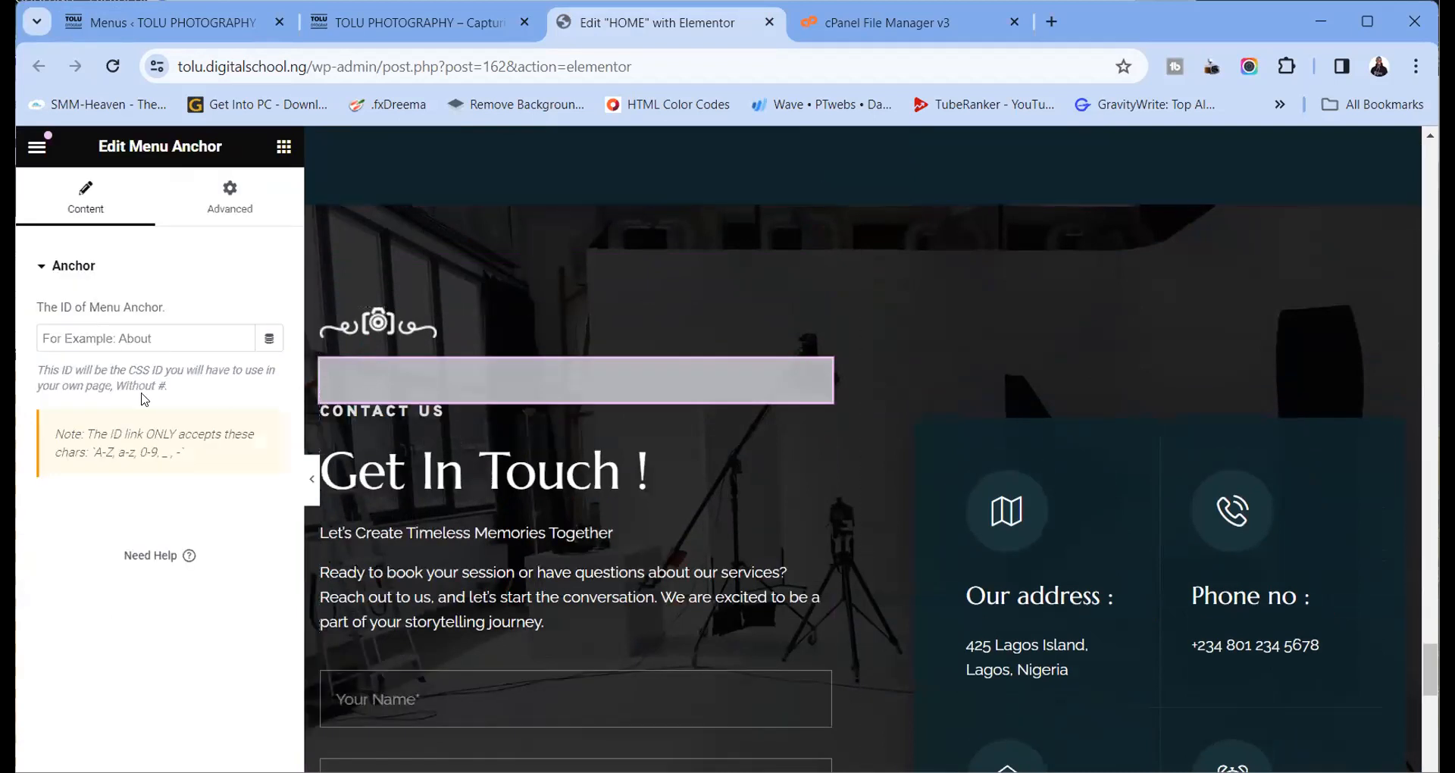
left_click(125, 328)
type("cona")
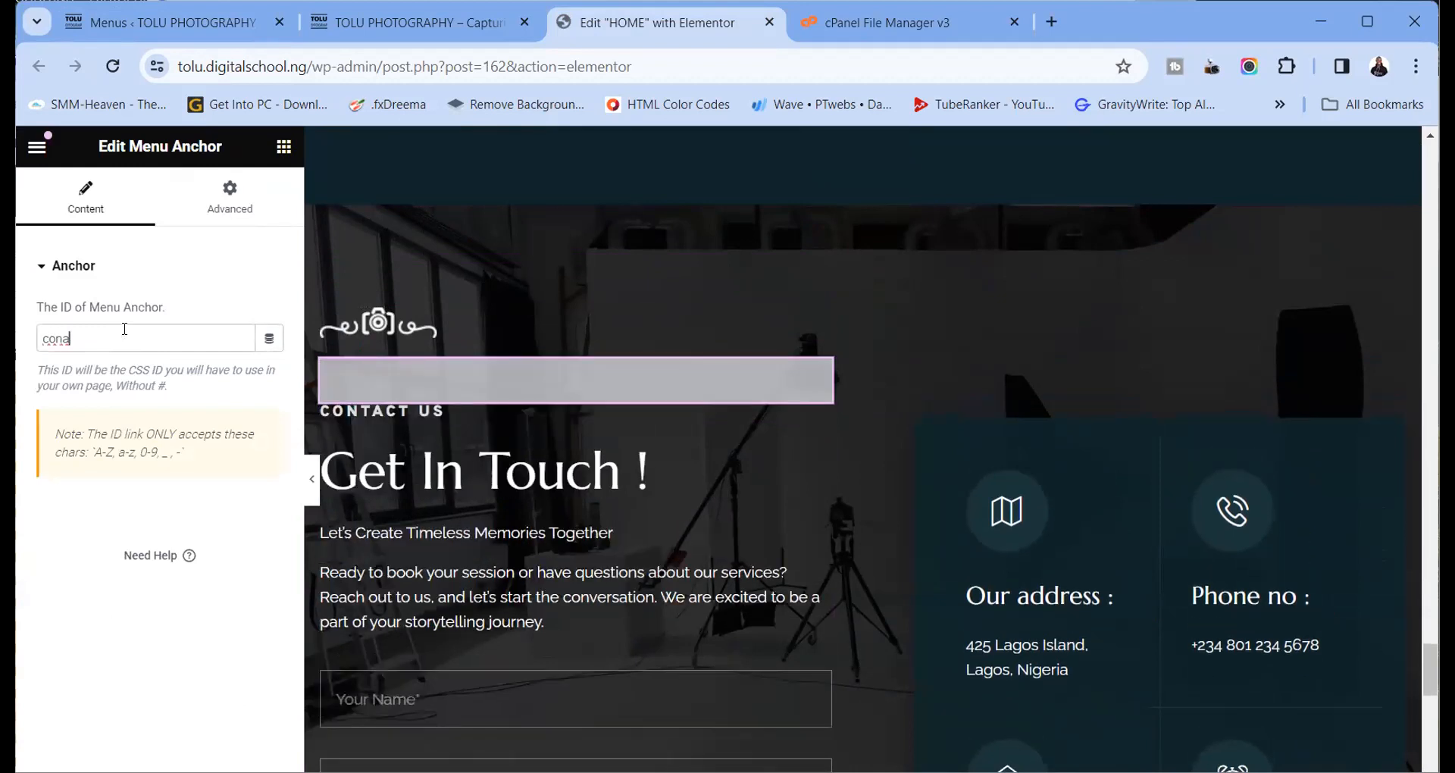
key("BackSpace")
type("tact")
Copy the contact anchor ID and go back to the WordPress Menus page
left_click_drag(92, 337, 41, 334)
right_click(55, 346)
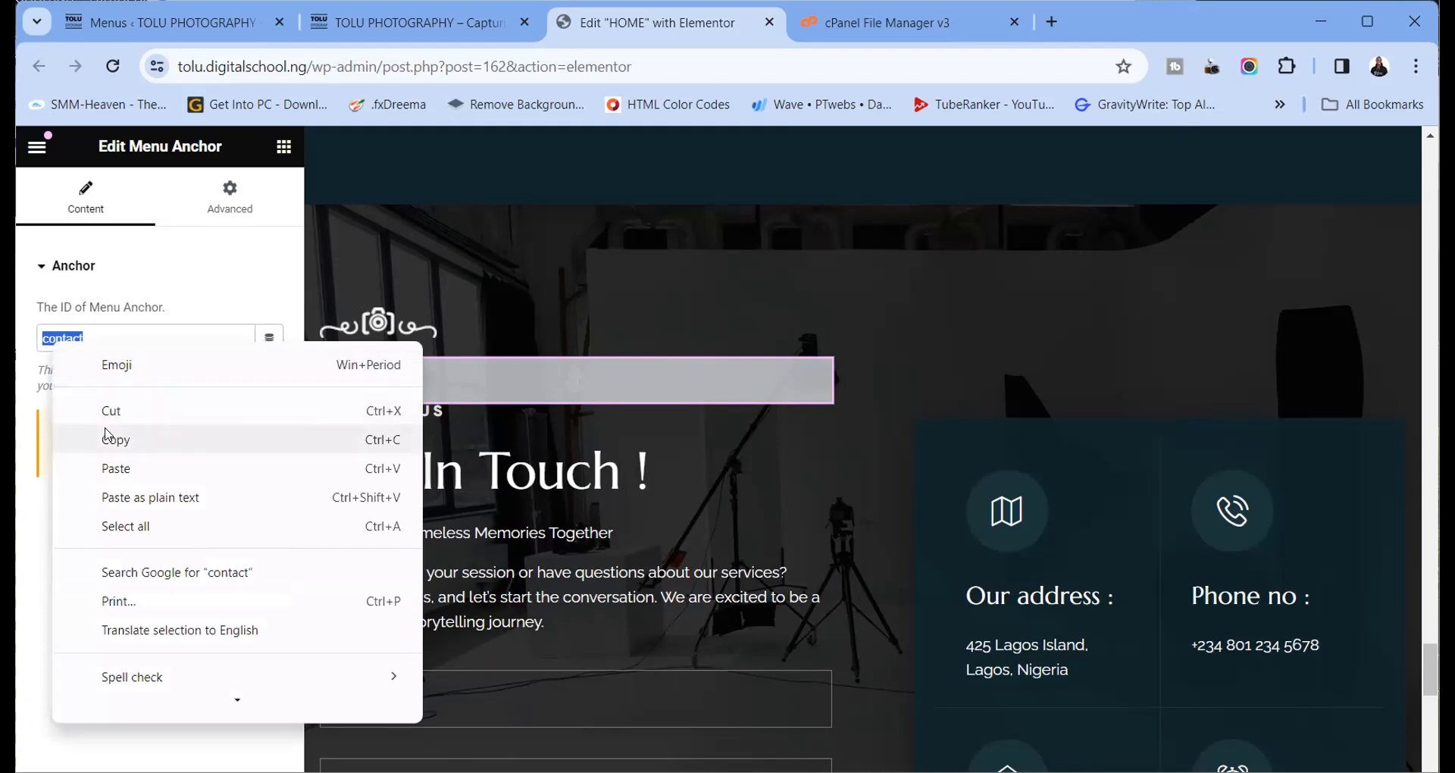
left_click(114, 439)
left_click(121, 24)
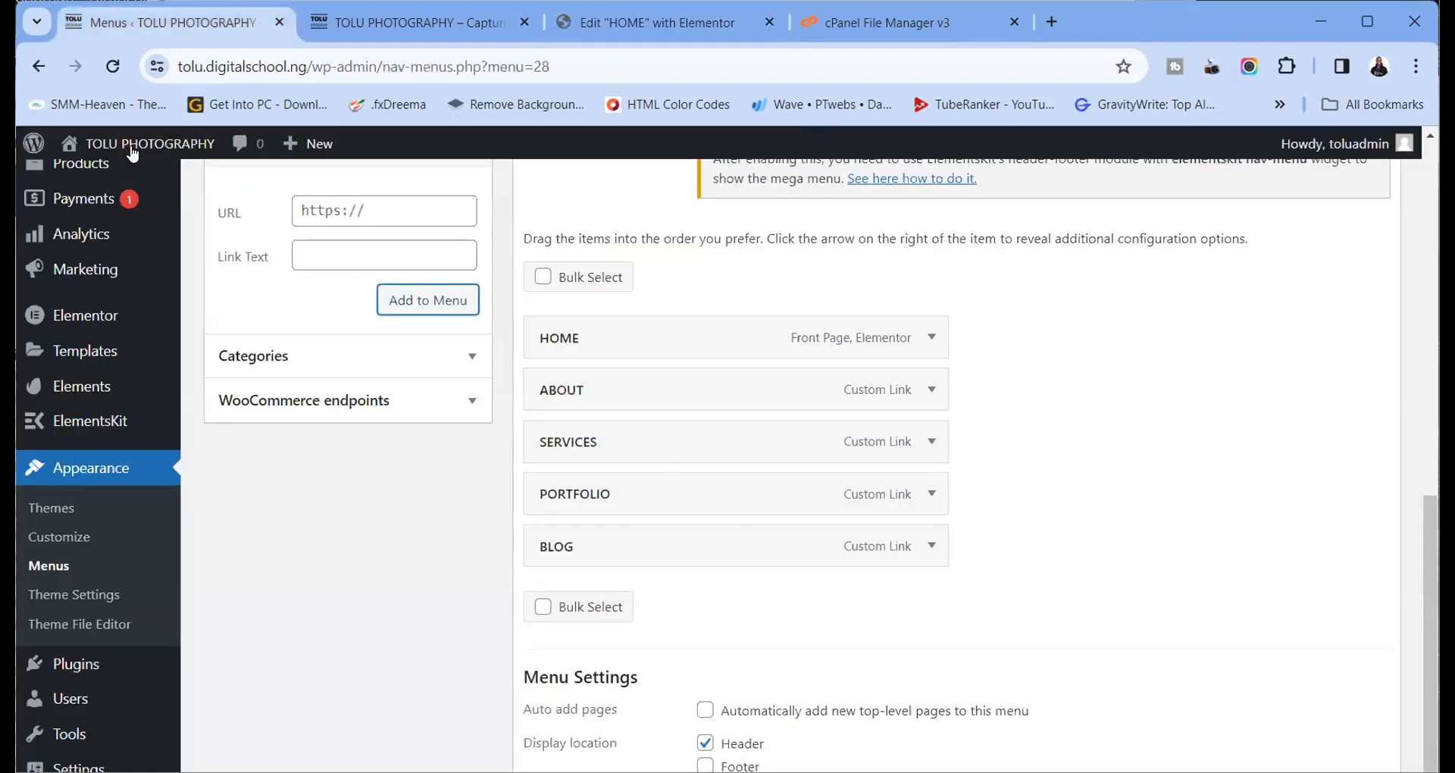
Add a CONTACT custom link with URL /#contact to the menu
left_click(313, 219)
type("/")
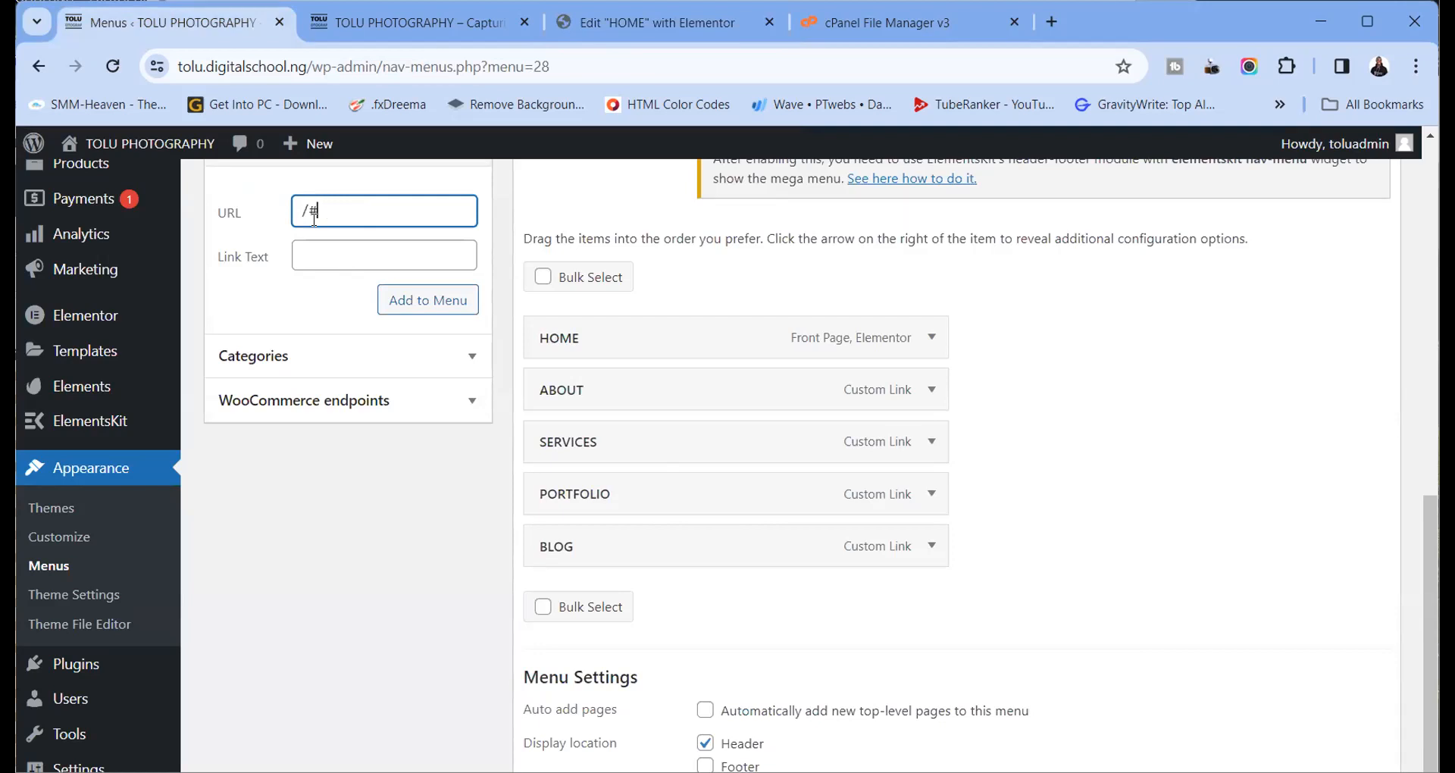
type("#")
right_click(329, 218)
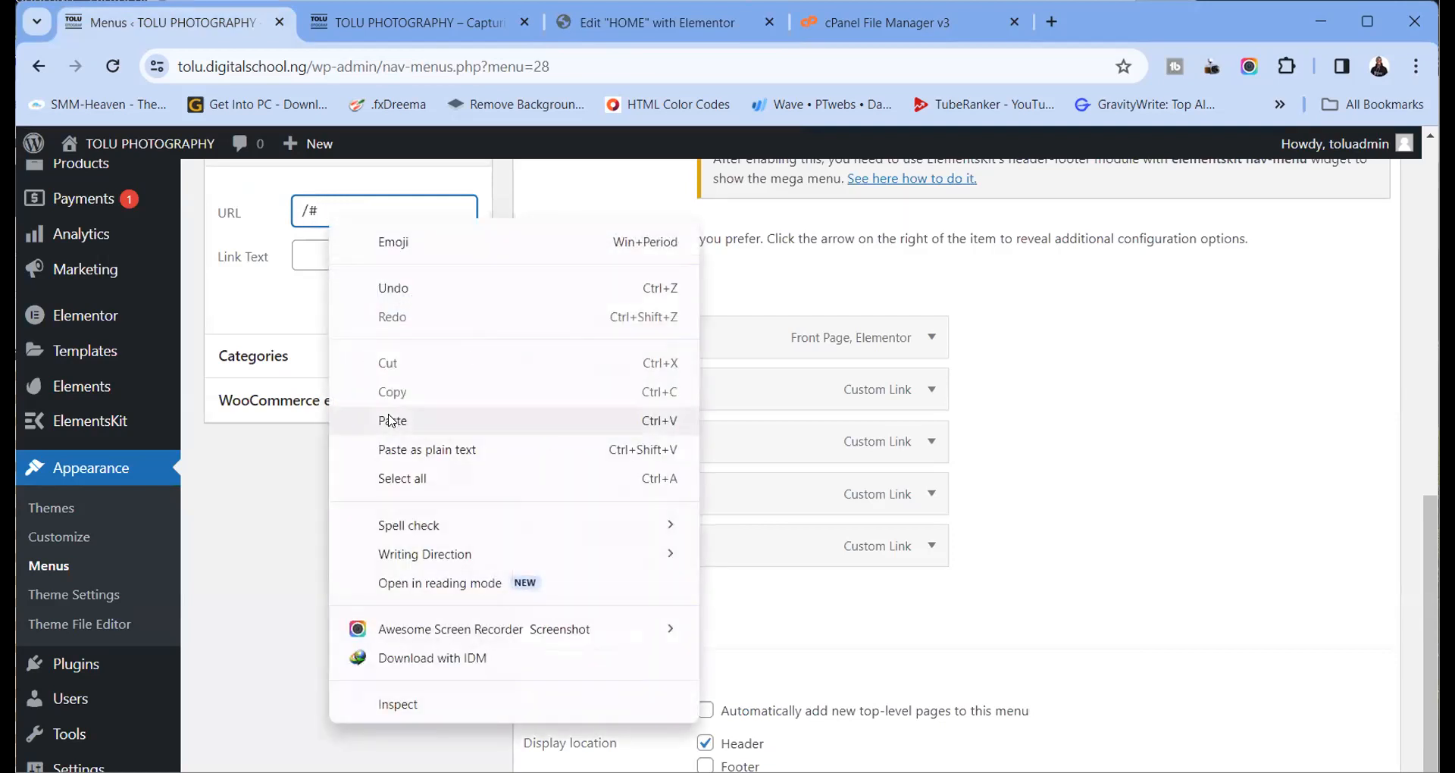
left_click(391, 420)
left_click(345, 252)
type("CONTACT")
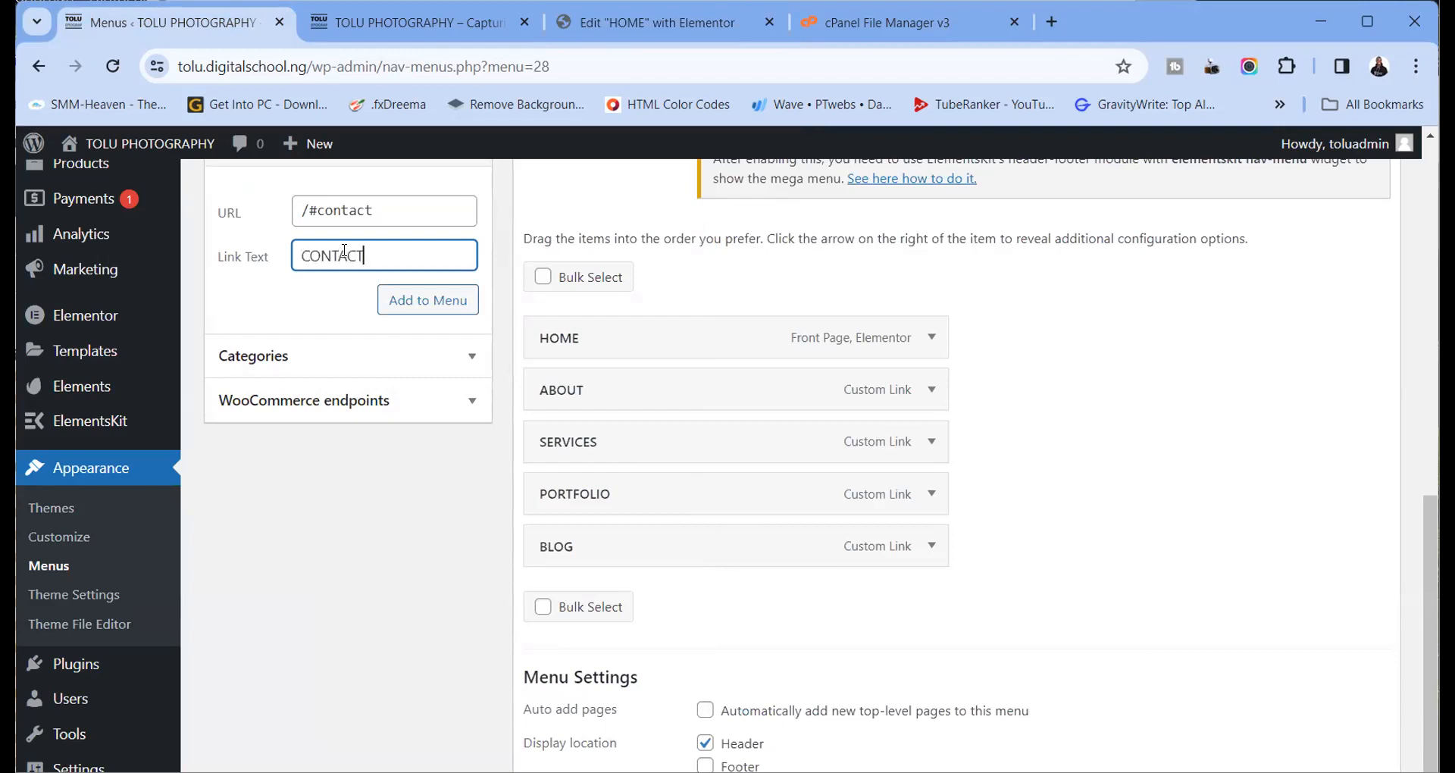
left_click(413, 301)
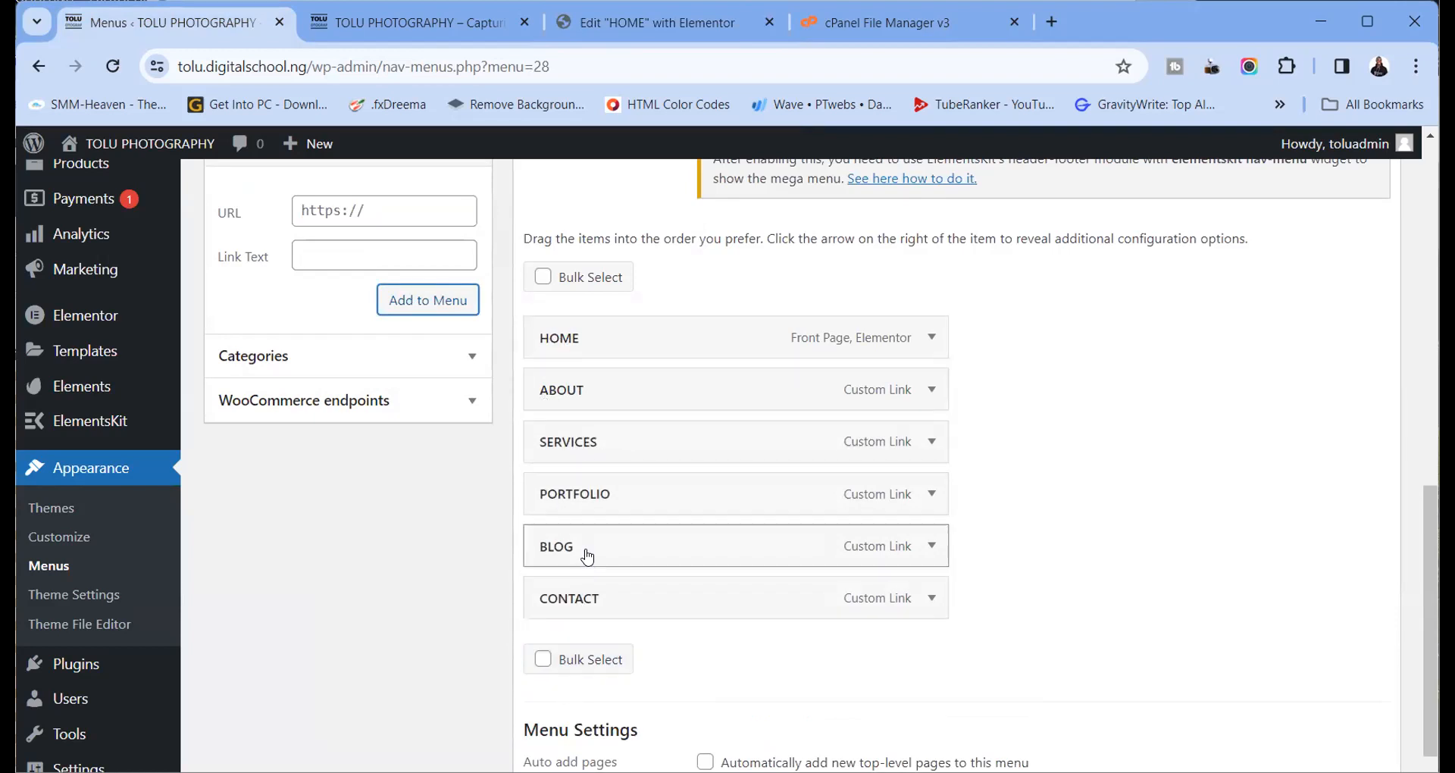
Save the ONE PAGER MENU and return to the HOME page editor, maximized
scroll(606, 576, "down", 2)
left_click(572, 722)
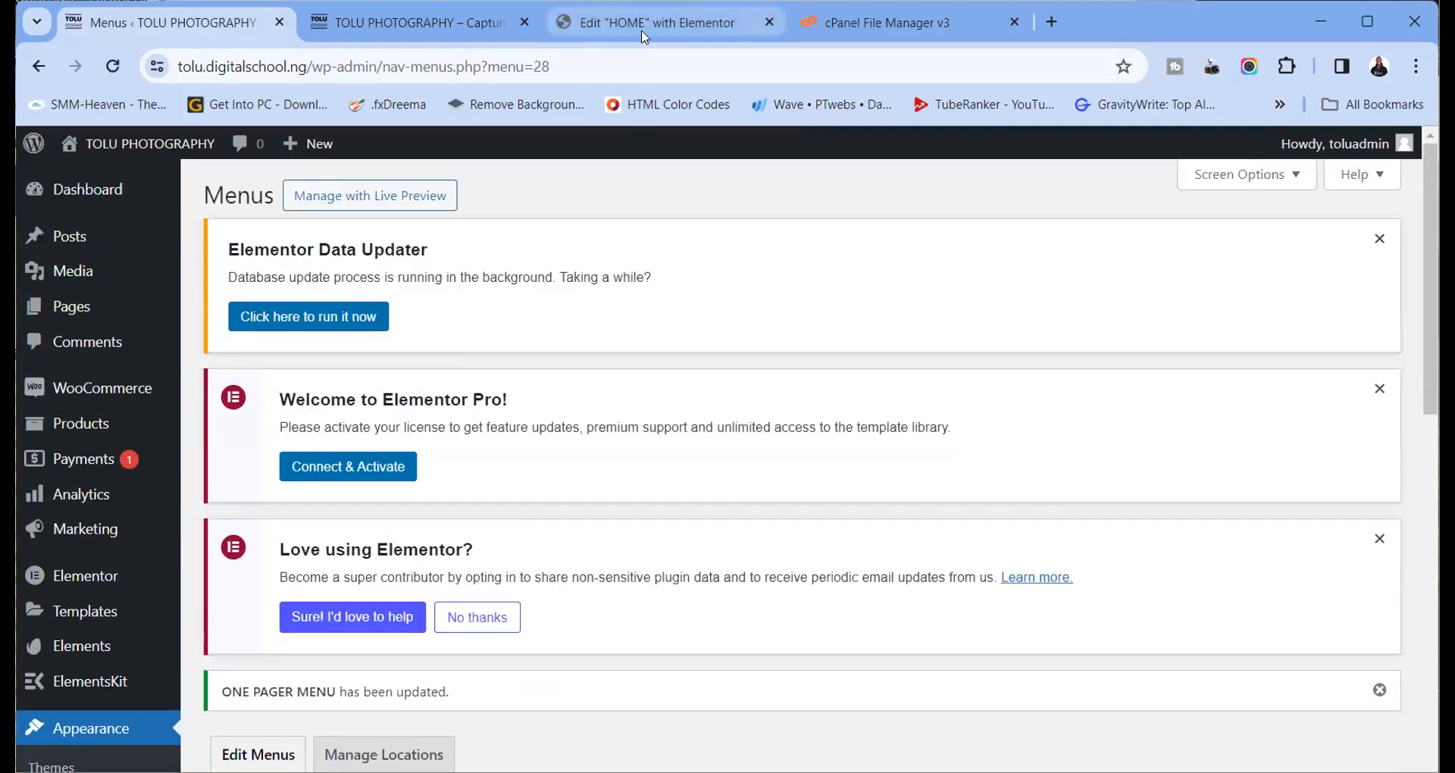
left_click(644, 26)
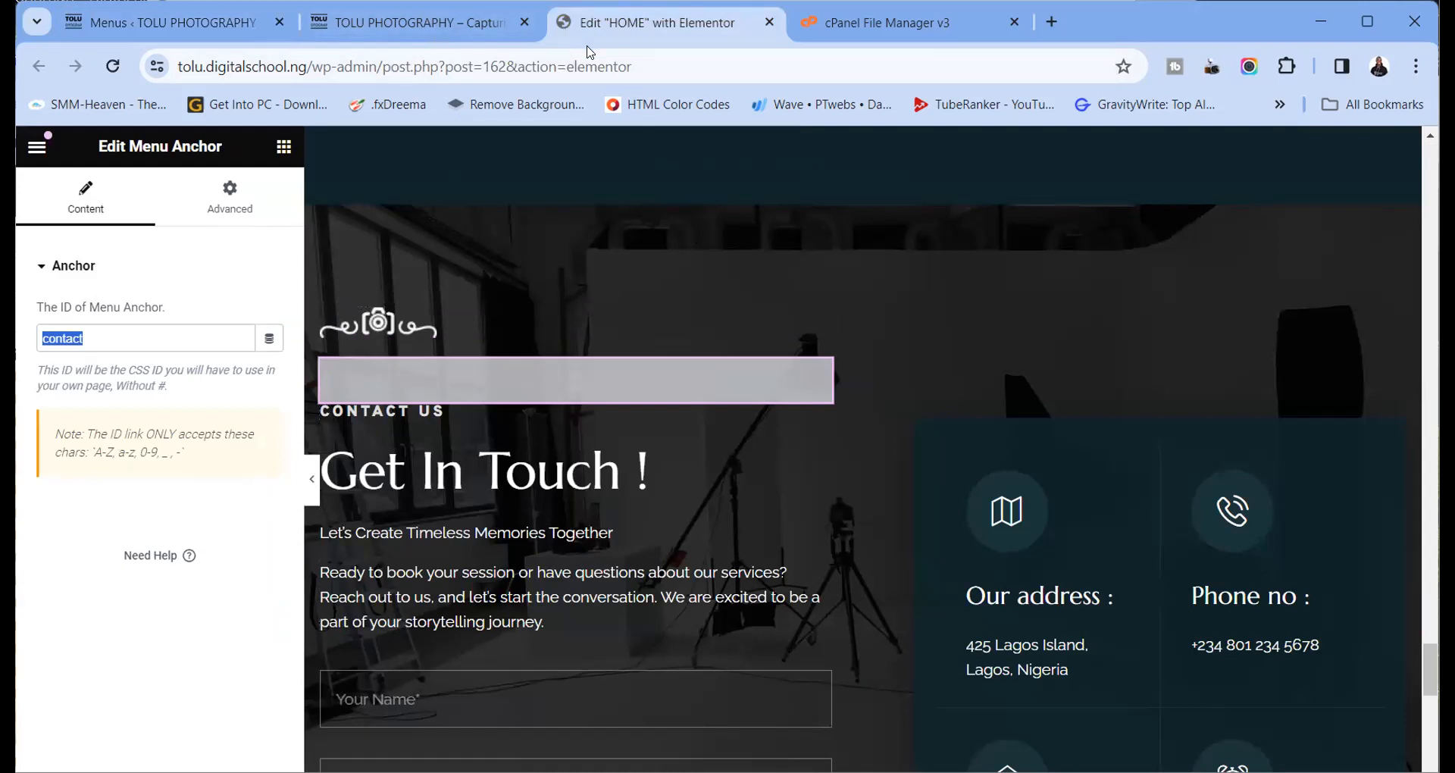
left_click(1352, 24)
Update the HOME page in Elementor so the contact anchor is saved
scroll(478, 355, "up", 10)
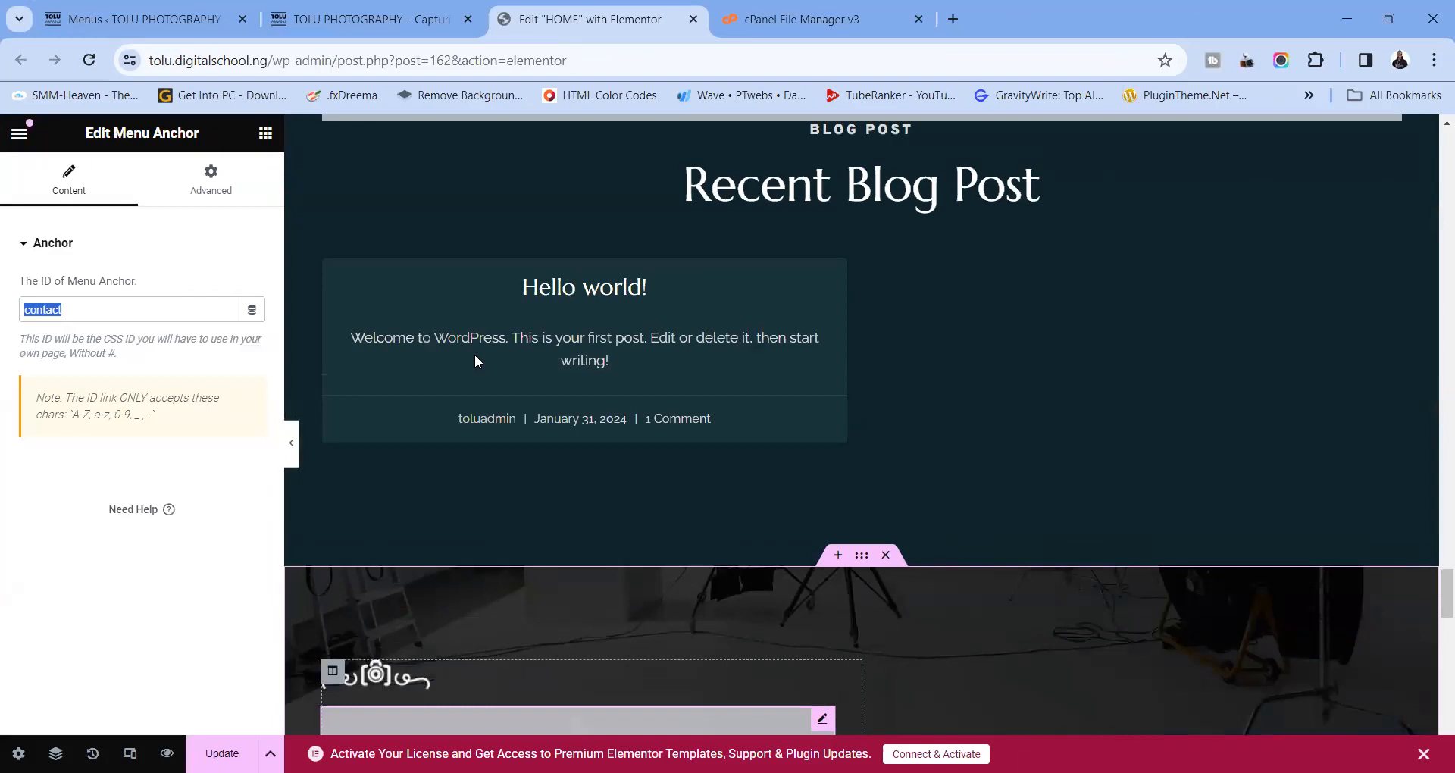
scroll(788, 582, "down", 10)
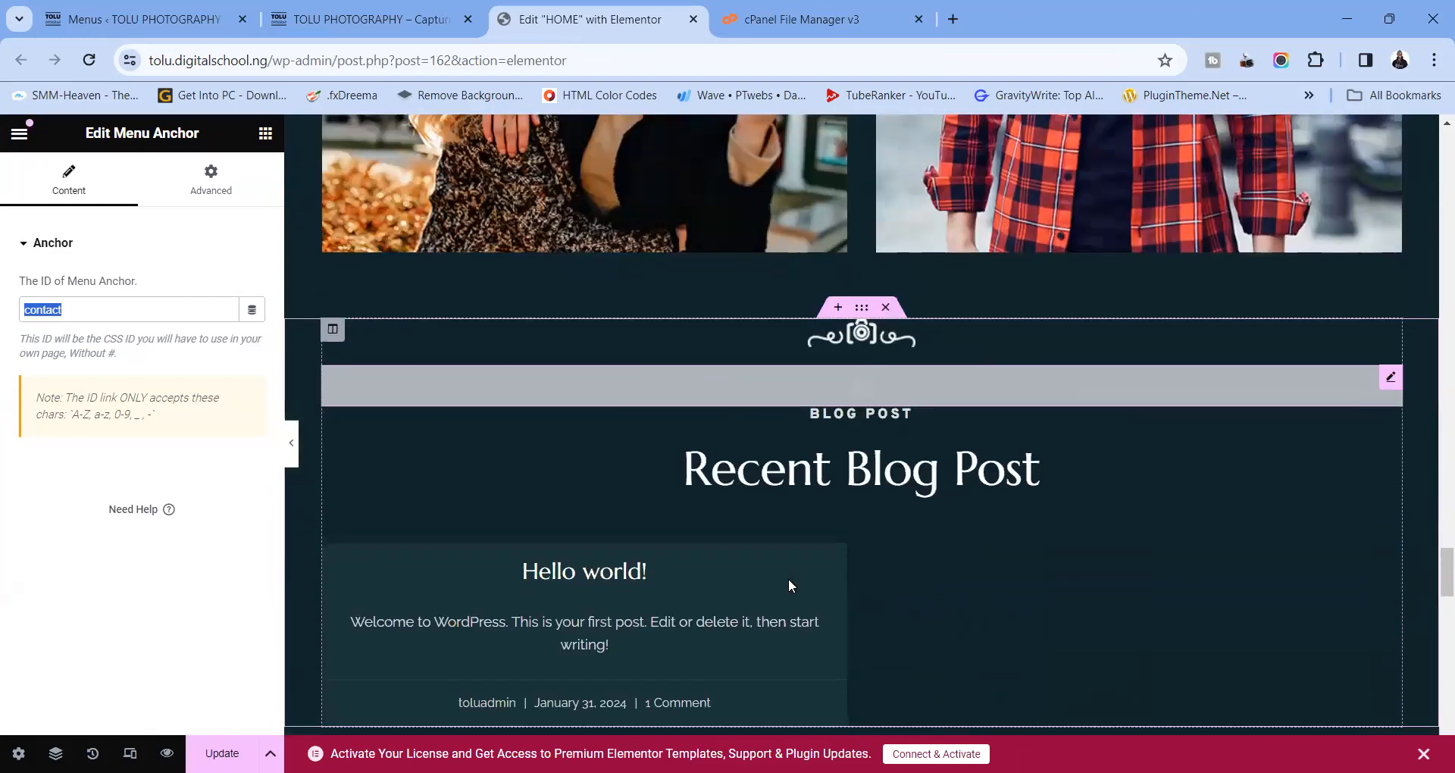
left_click(222, 753)
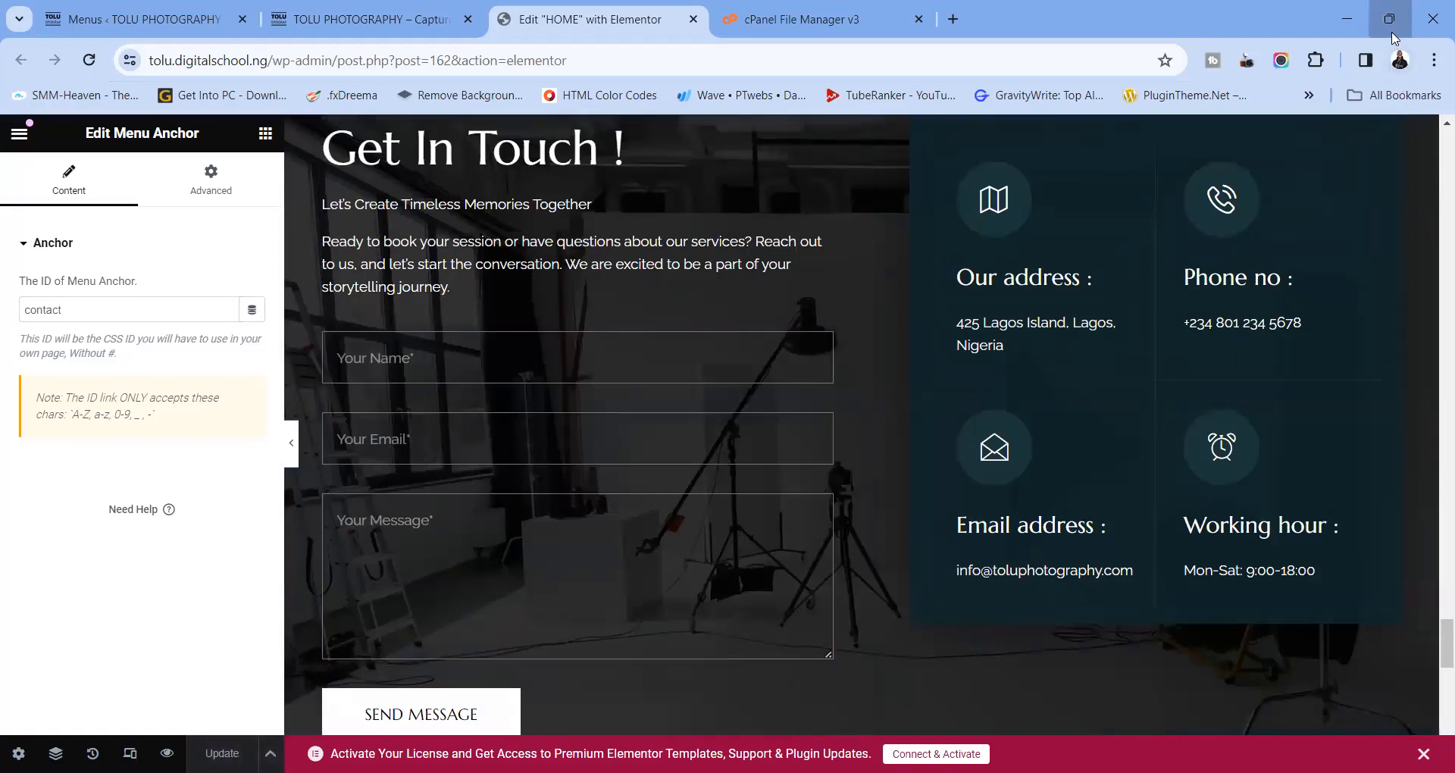
left_click(1391, 31)
Save the menu again and reload the live home page to show the CONTACT link
left_click(409, 23)
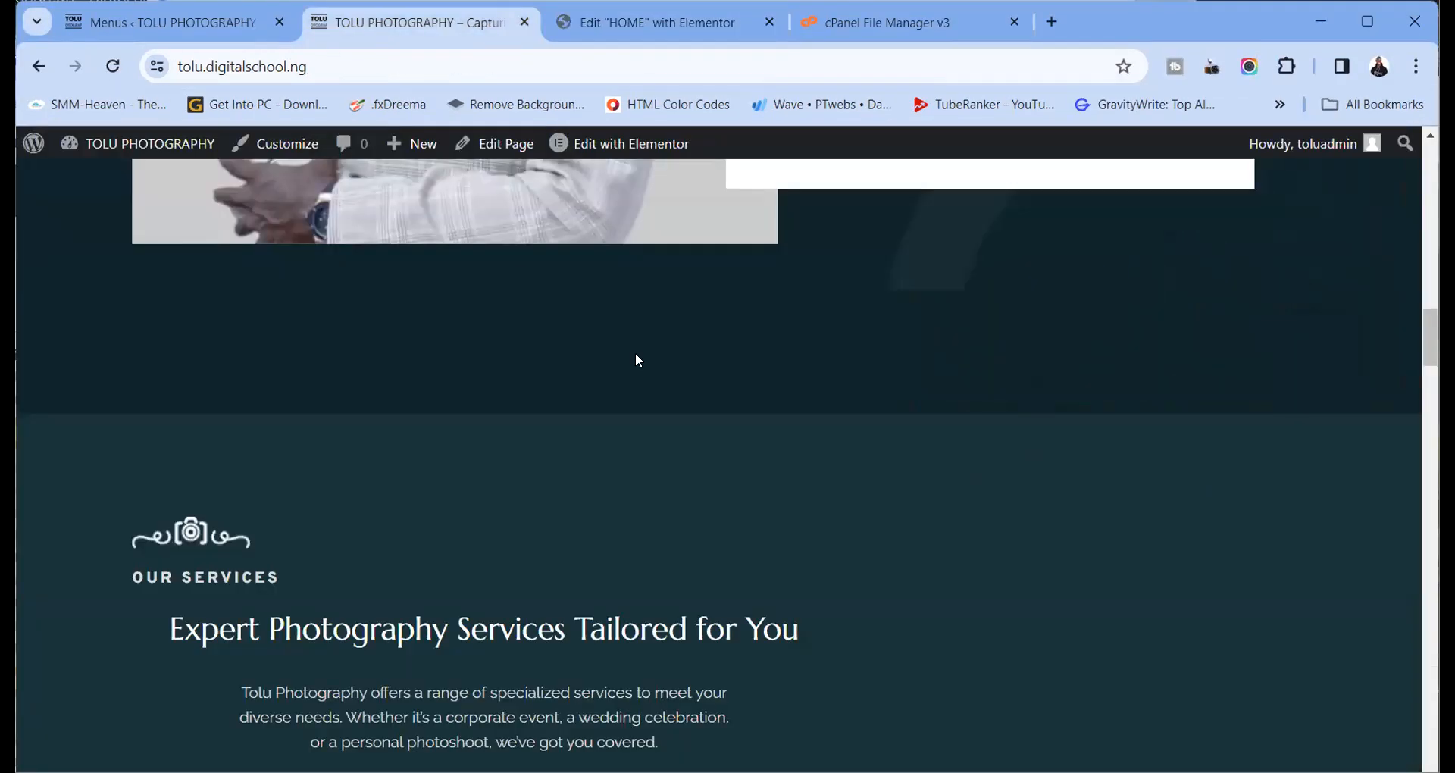
scroll(867, 363, "up", 15)
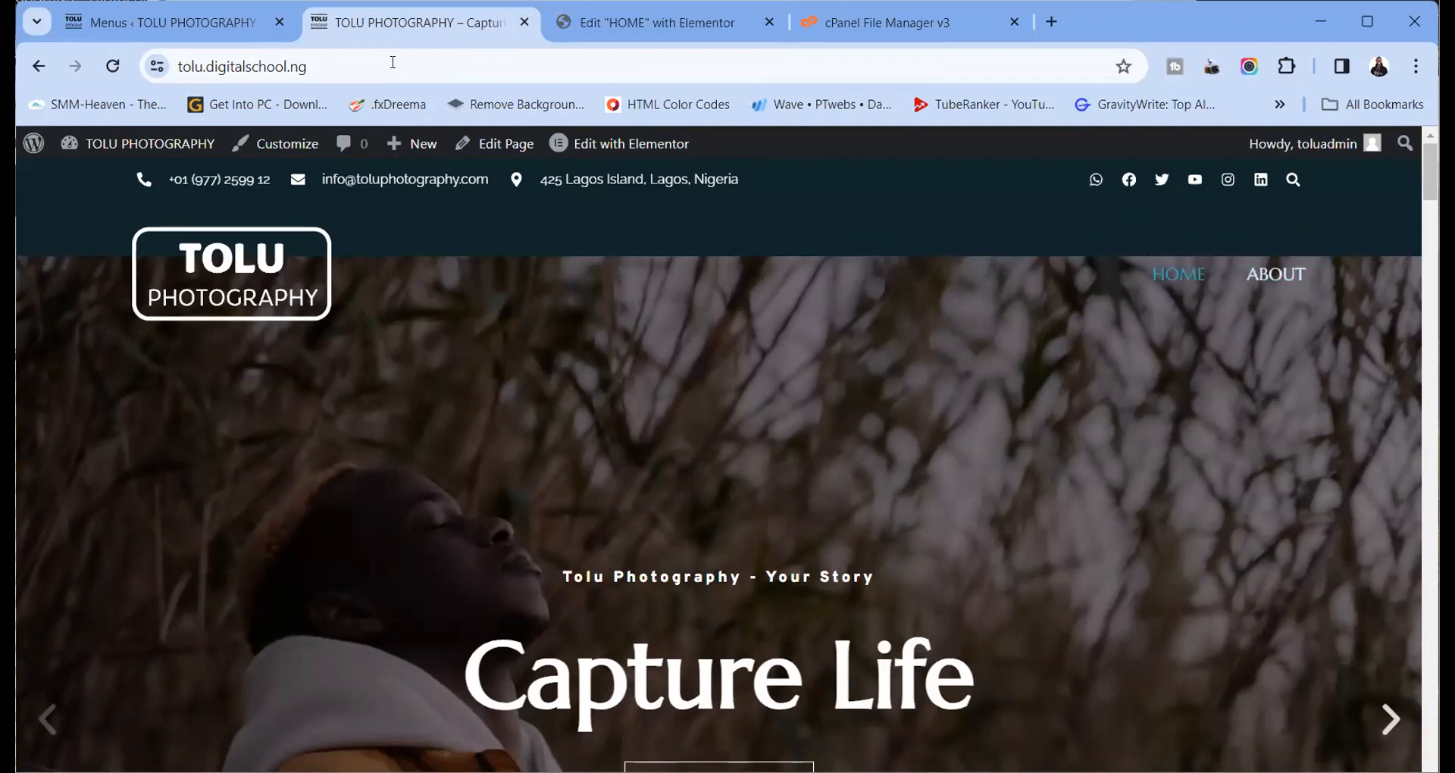
left_click(179, 24)
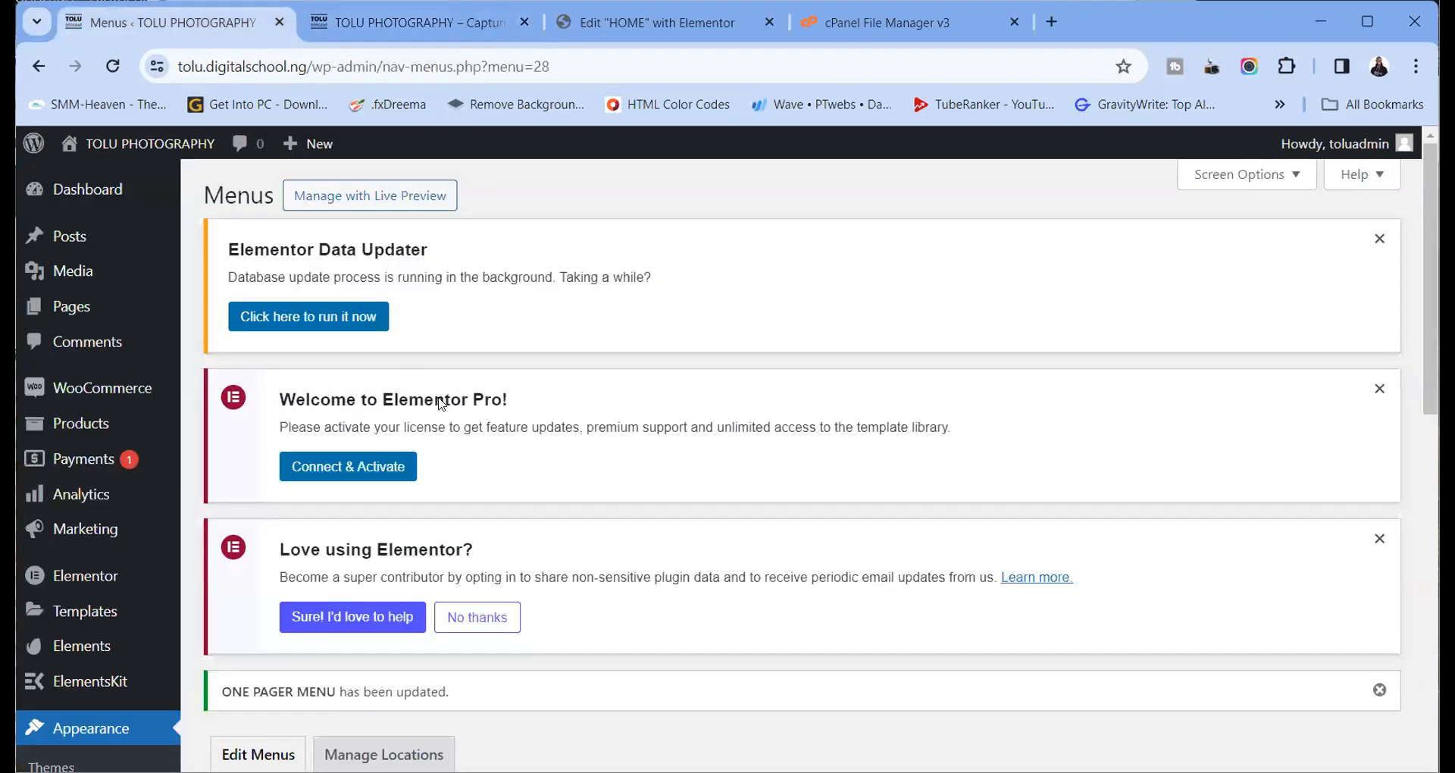
scroll(440, 402, "down", 10)
left_click(576, 716)
left_click(409, 23)
left_click(112, 72)
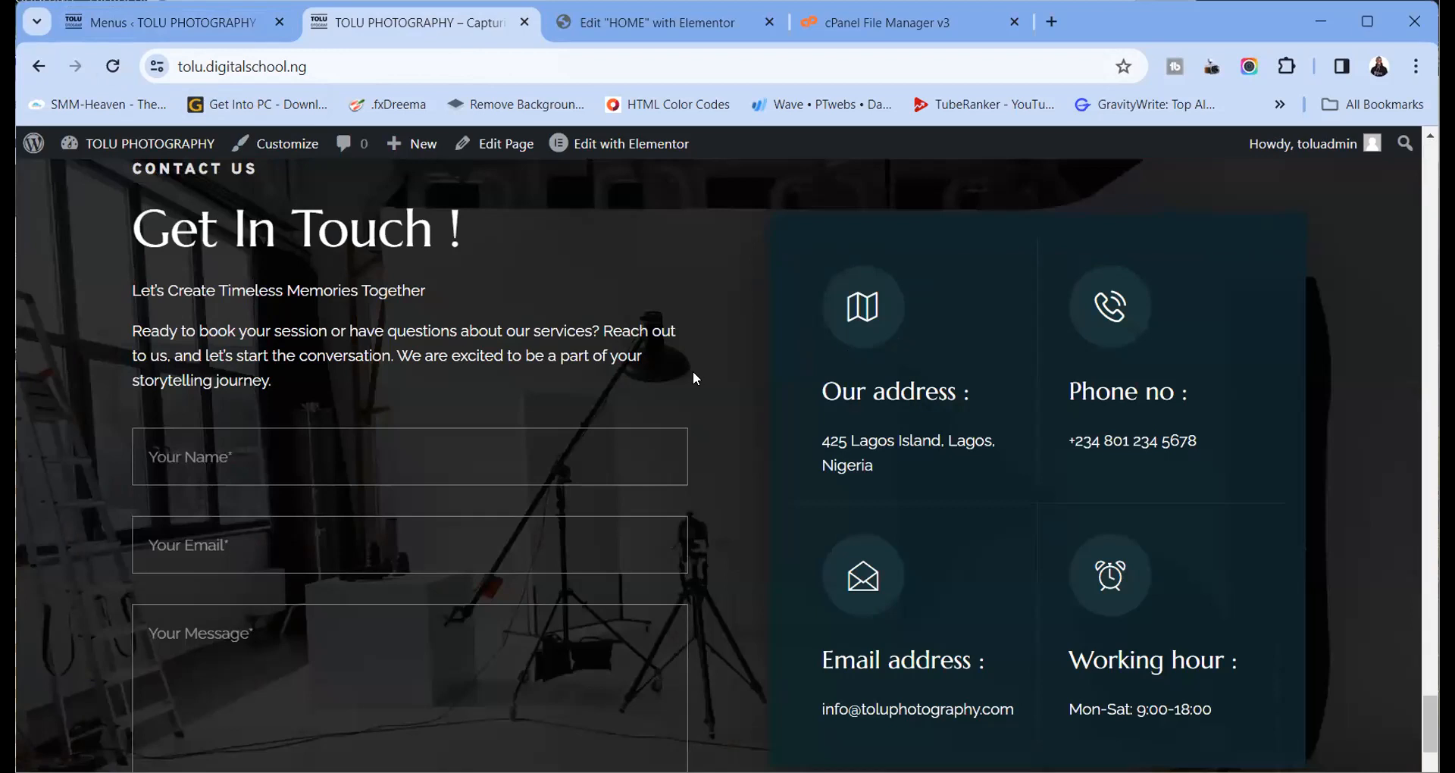
Test that the SERVICES and CONTACT menu links scroll to their homepage sections
scroll(714, 337, "up", 3)
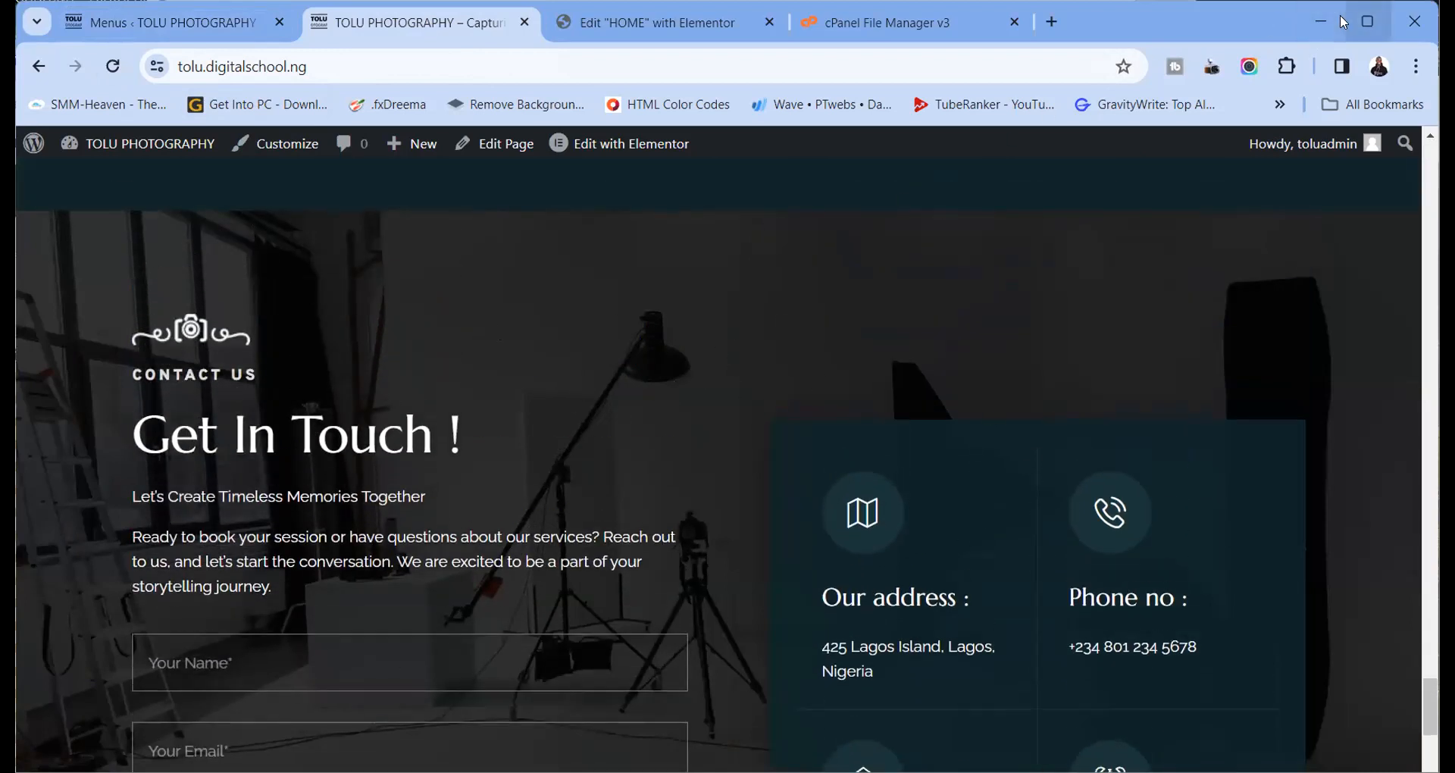
left_click(1364, 25)
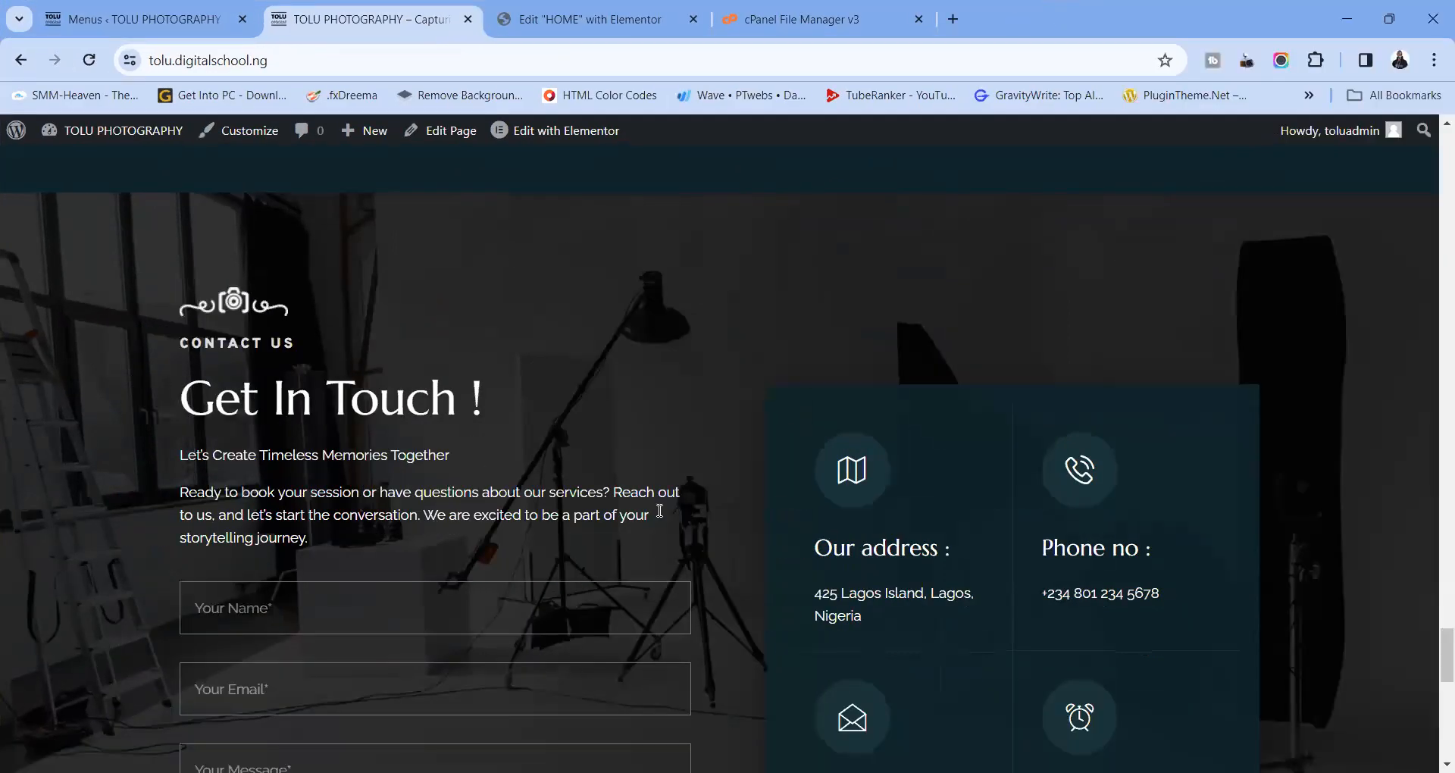
scroll(489, 410, "up", 15)
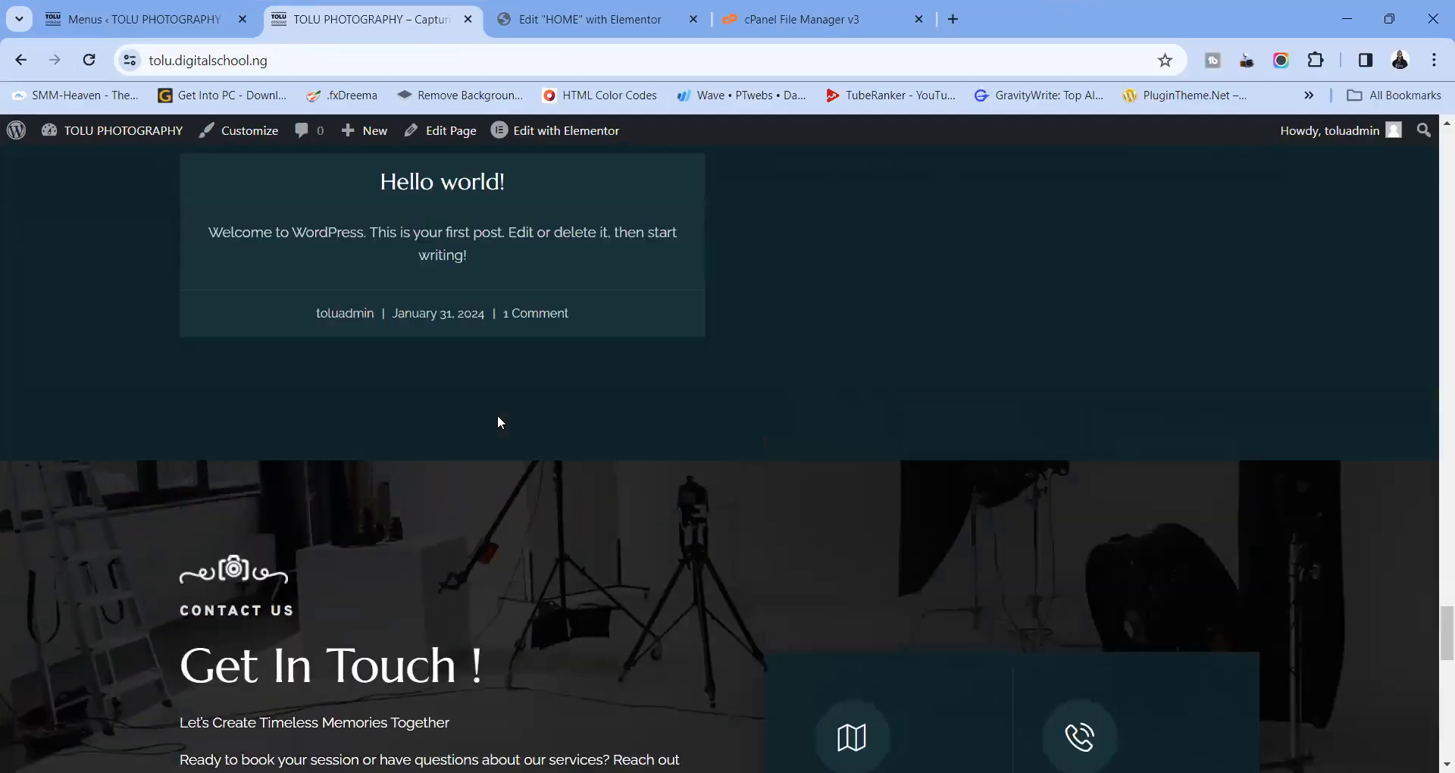
scroll(499, 422, "up", 10)
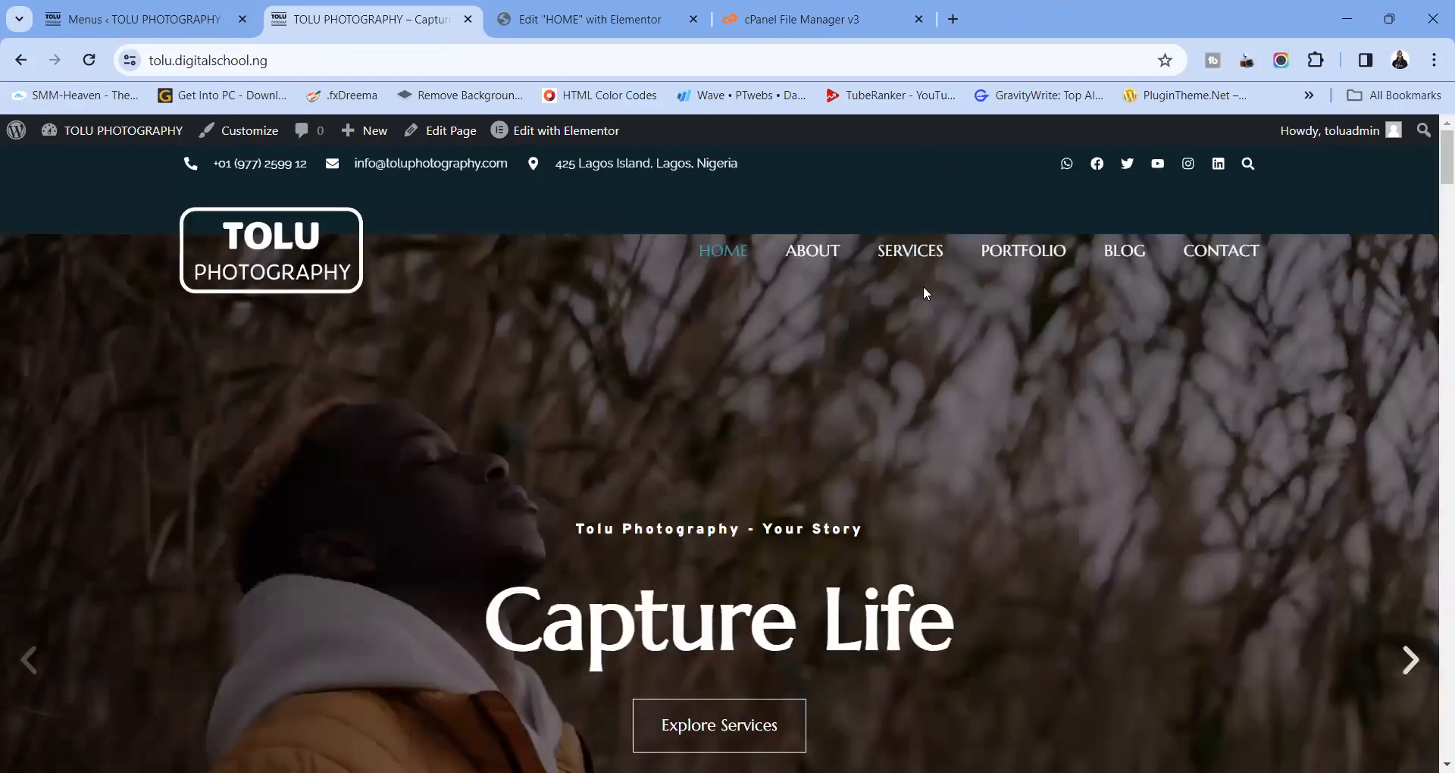
left_click(929, 250)
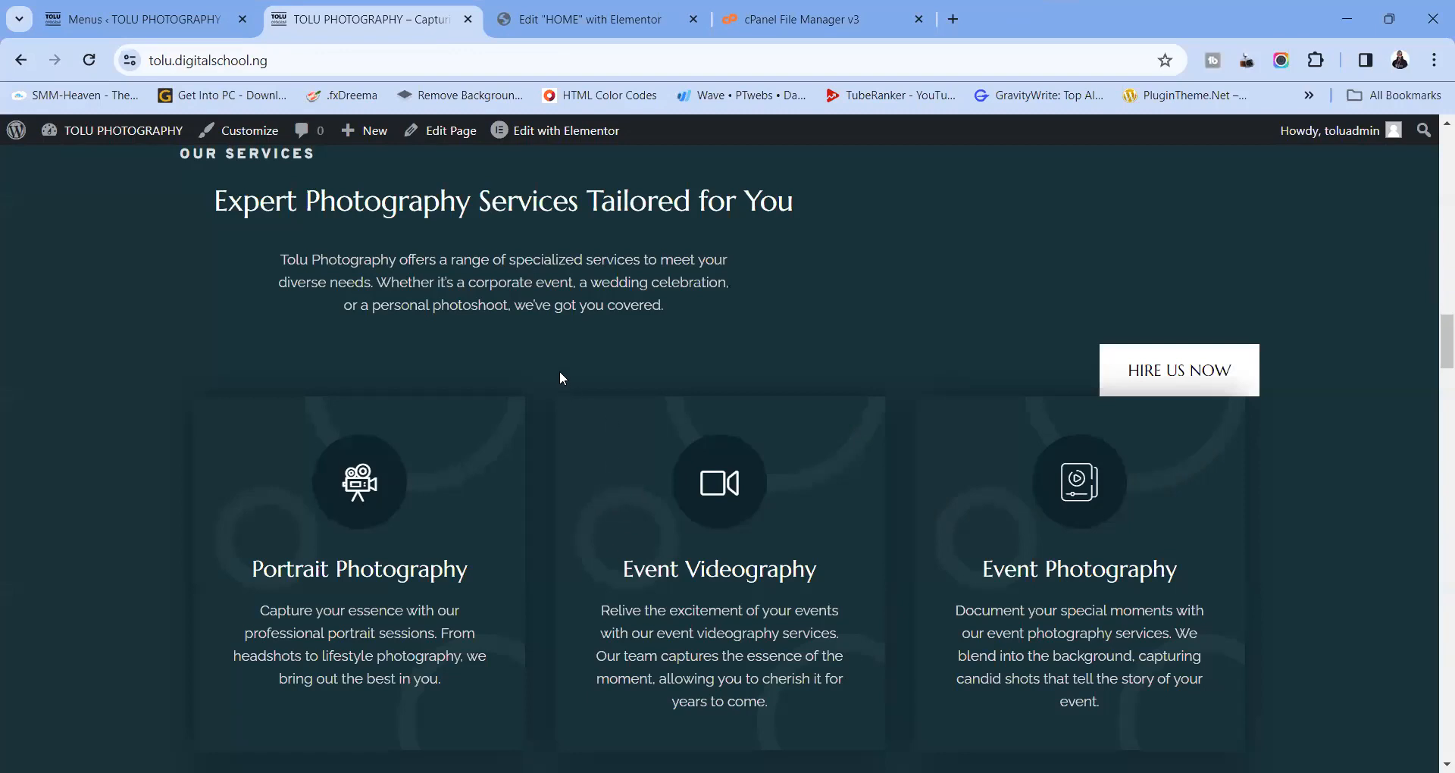
scroll(560, 376, "down", 8)
scroll(559, 376, "up", 12)
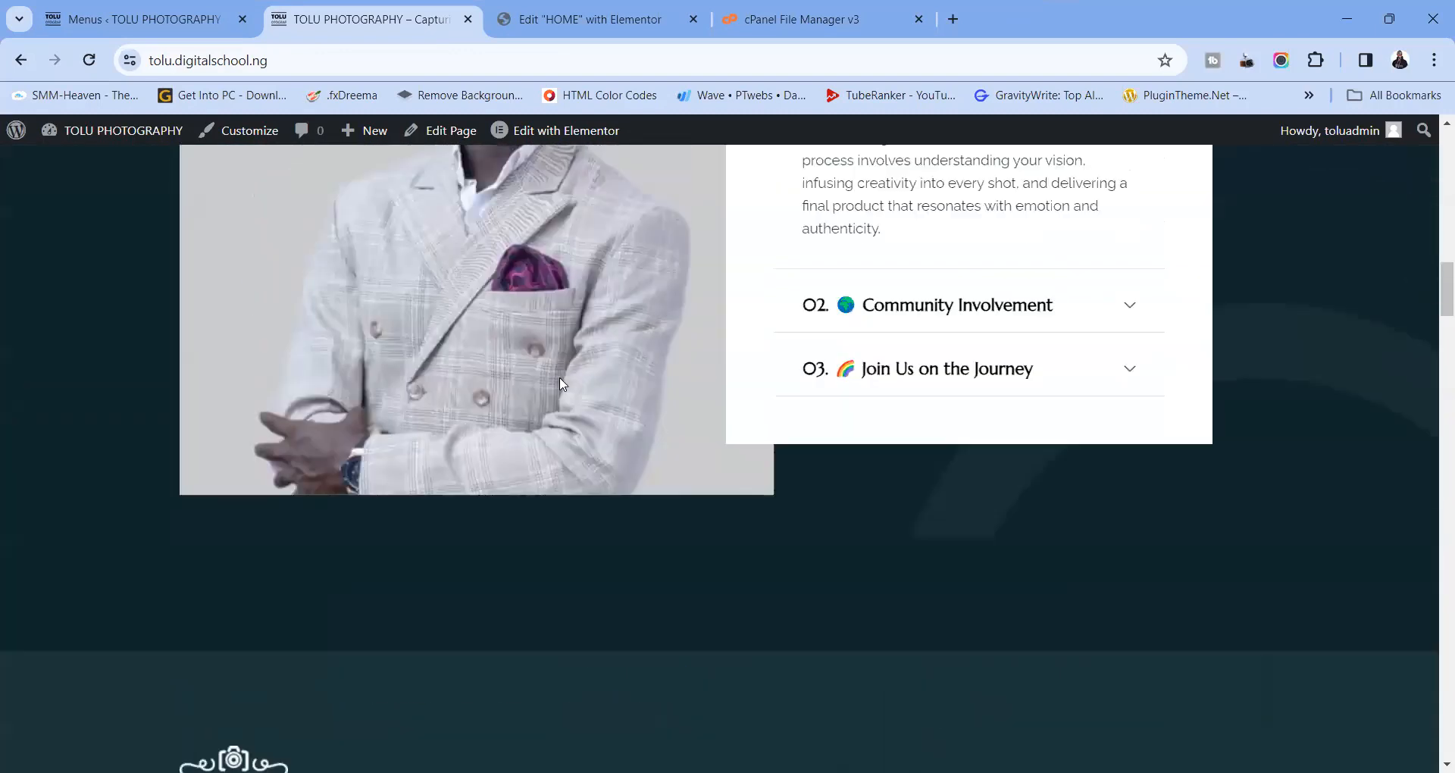
scroll(559, 376, "up", 10)
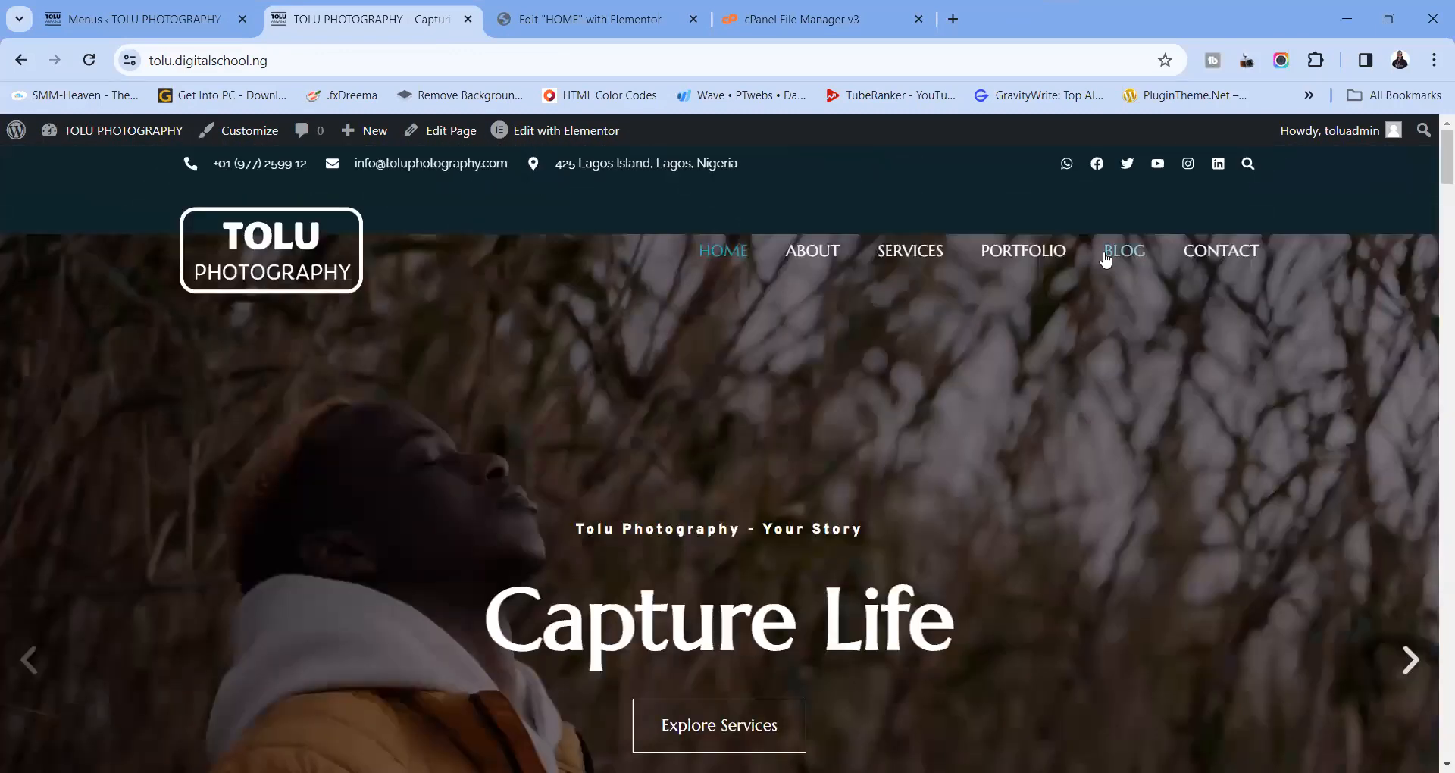
scroll(830, 460, "down", 8)
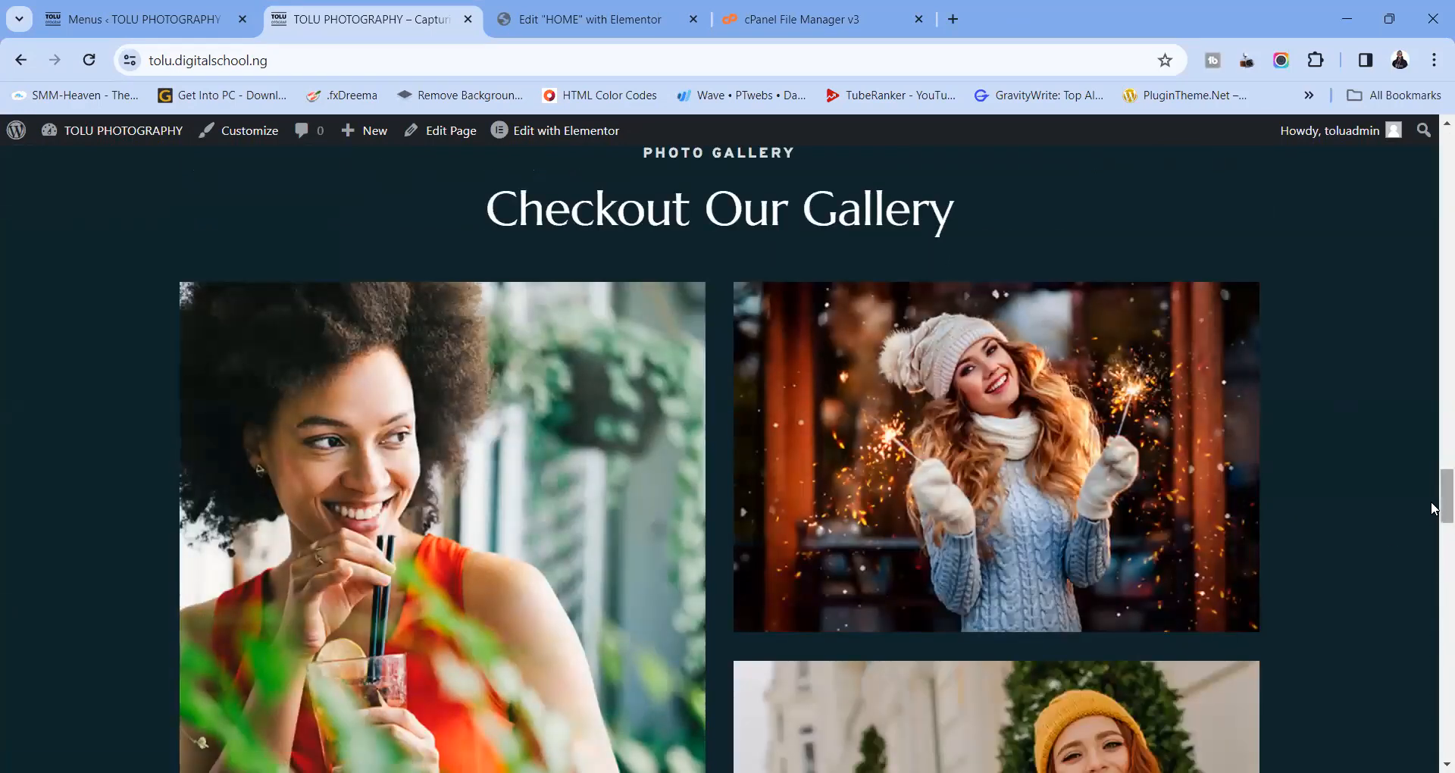
left_click_drag(1443, 502, 1430, 163)
scroll(1130, 254, "down", 1)
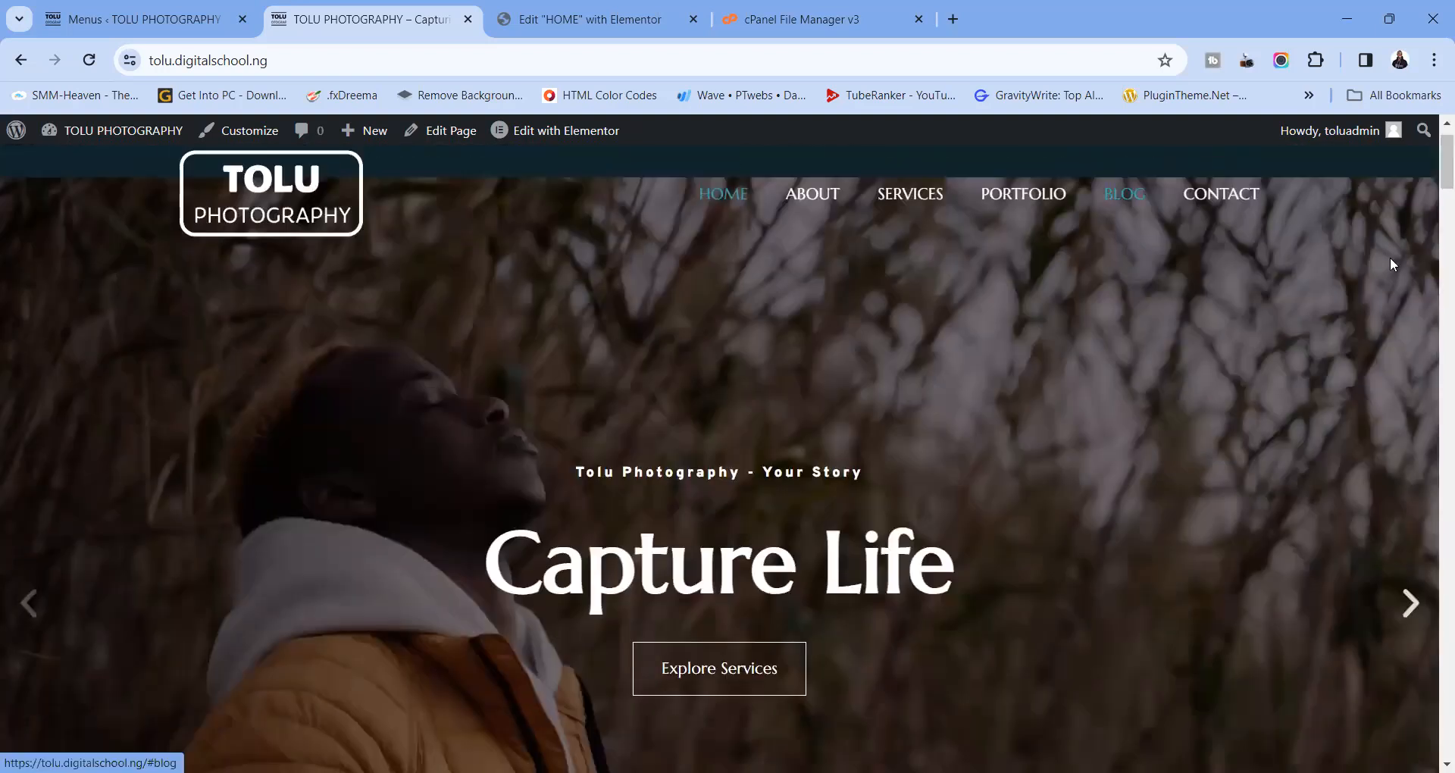
left_click_drag(1438, 638, 1434, 174)
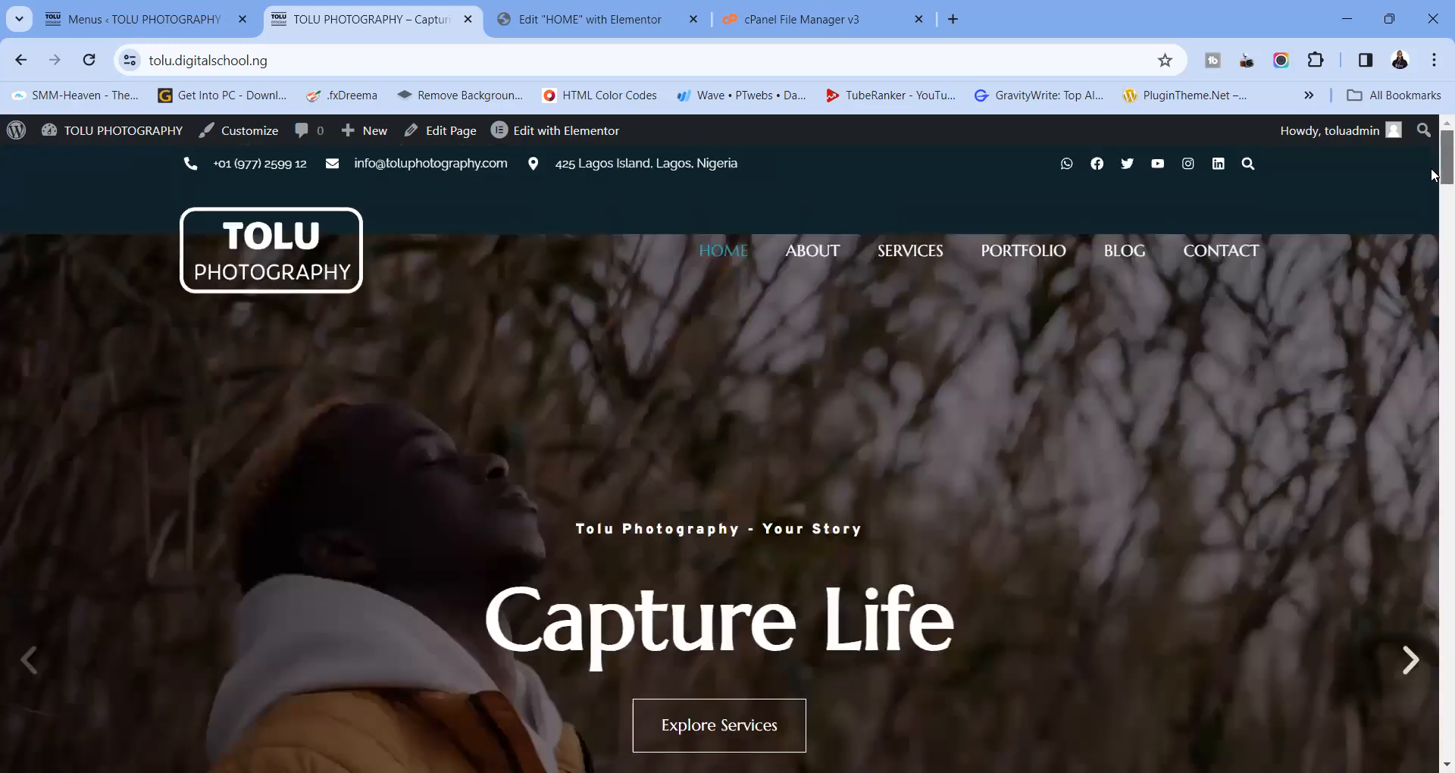
left_click(1223, 265)
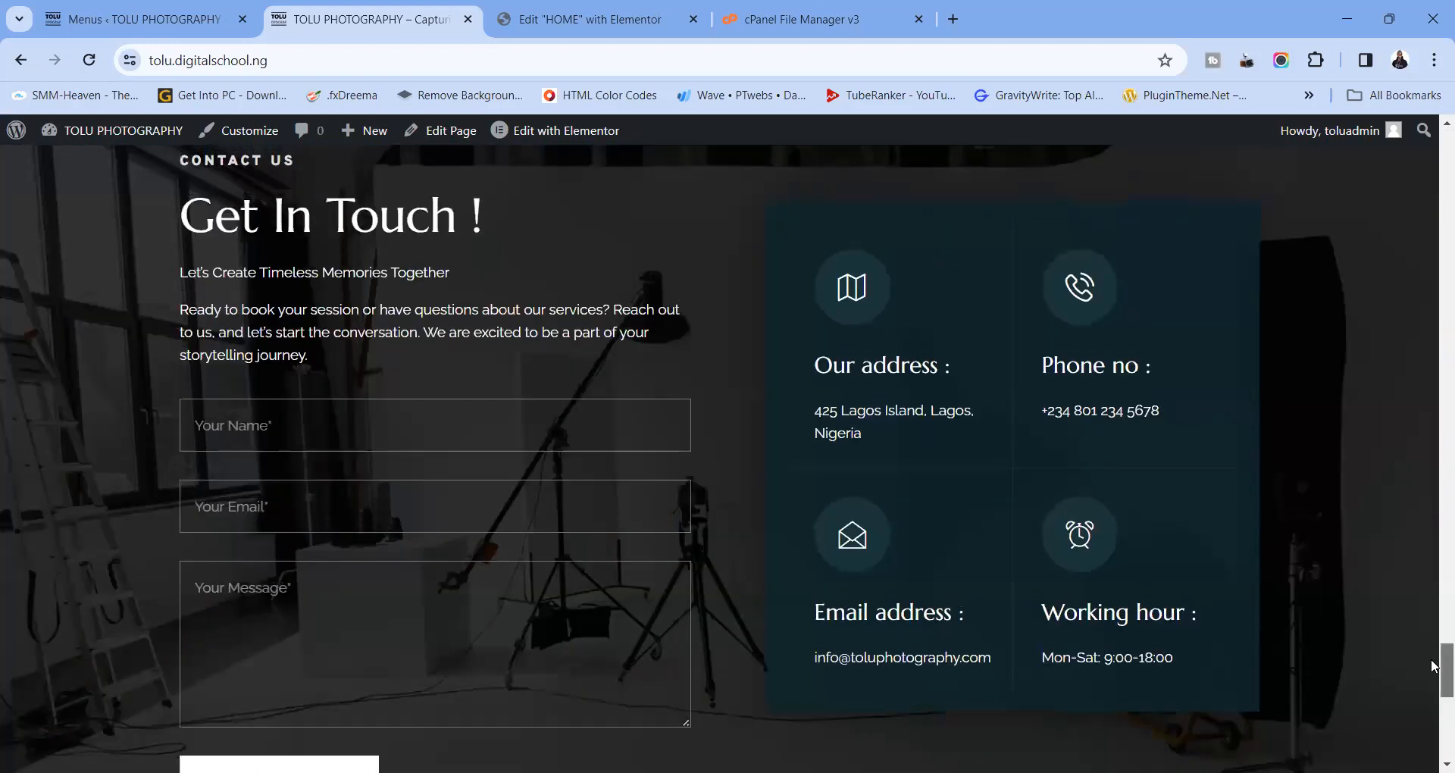
left_click_drag(1435, 665, 1432, 133)
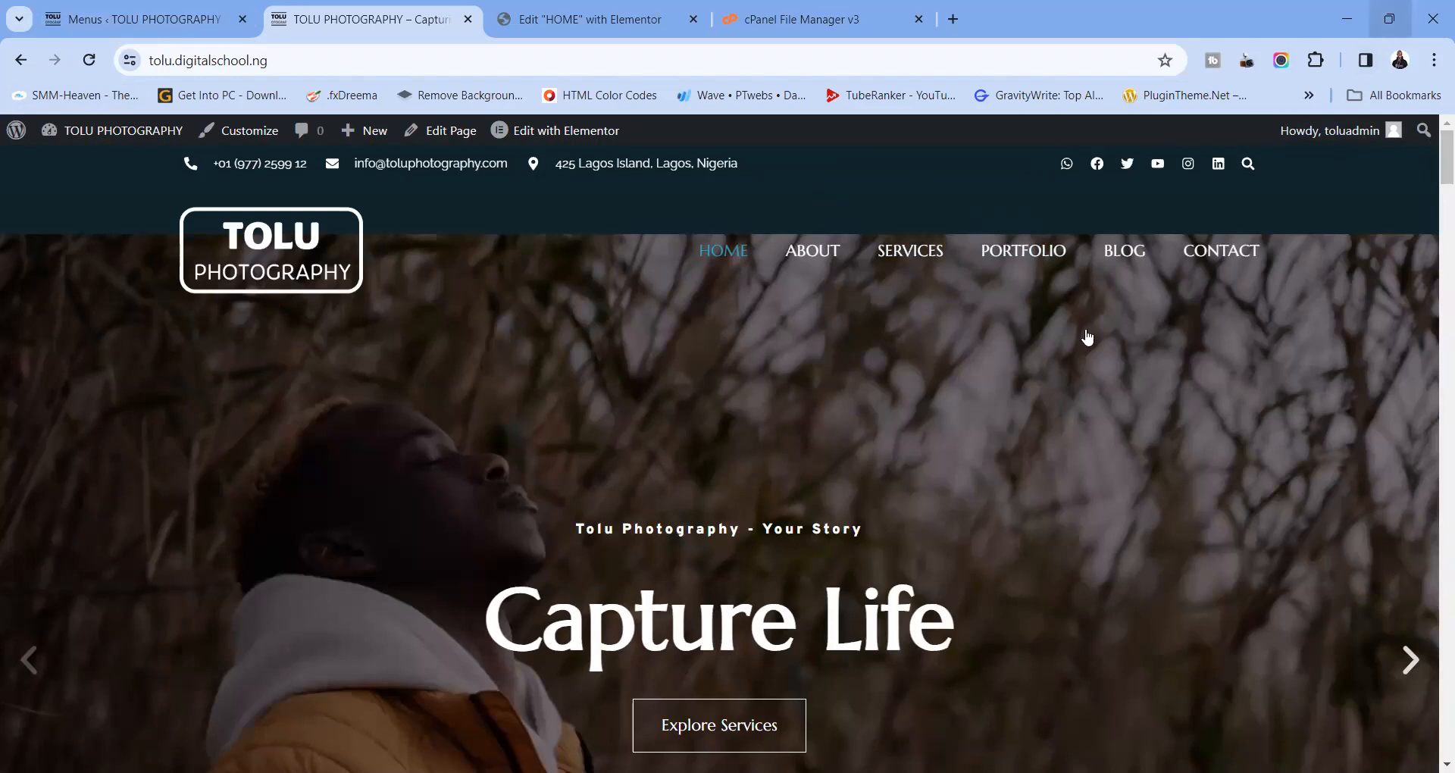
left_click(1390, 34)
Open the Header template from Edit with Elementor in a new tab
mouse_move(546, 136)
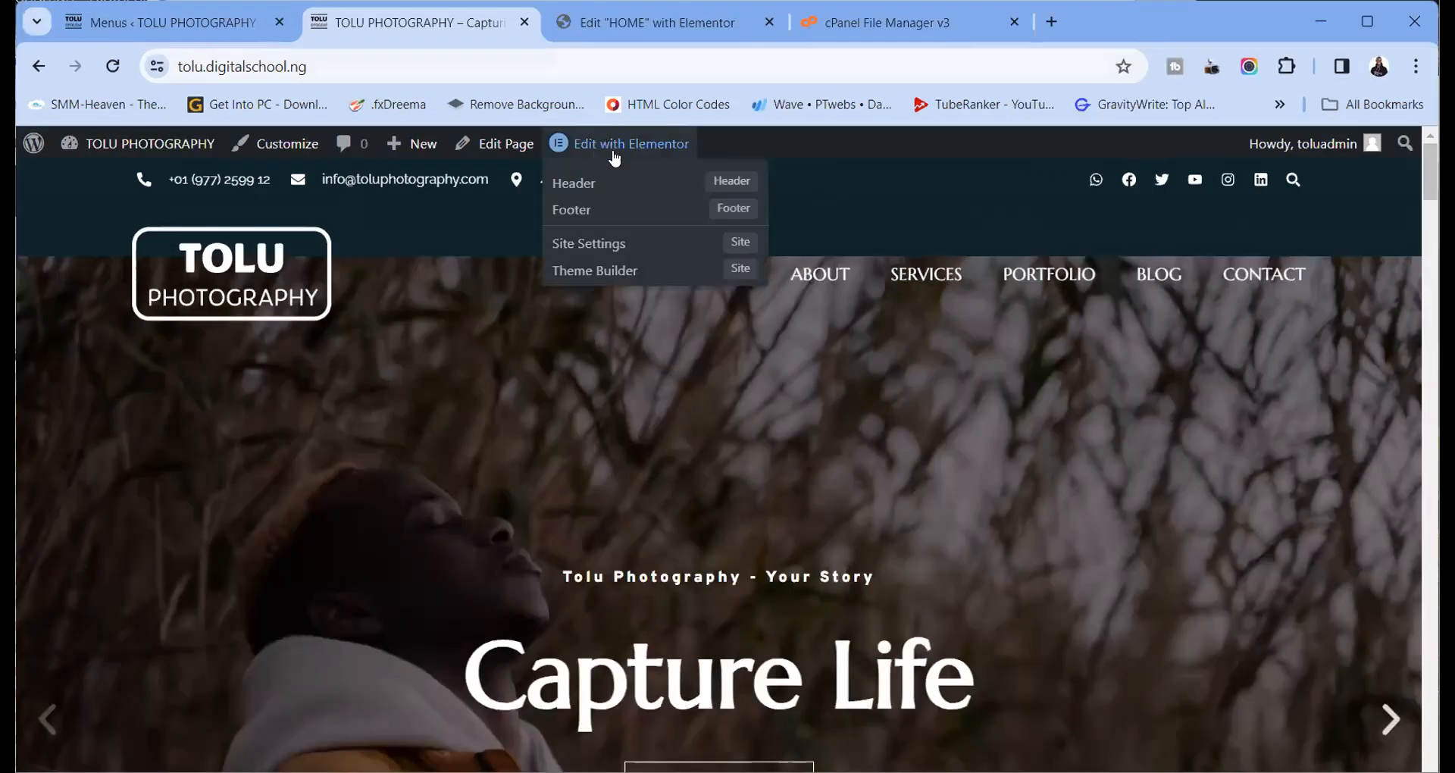
right_click(562, 172)
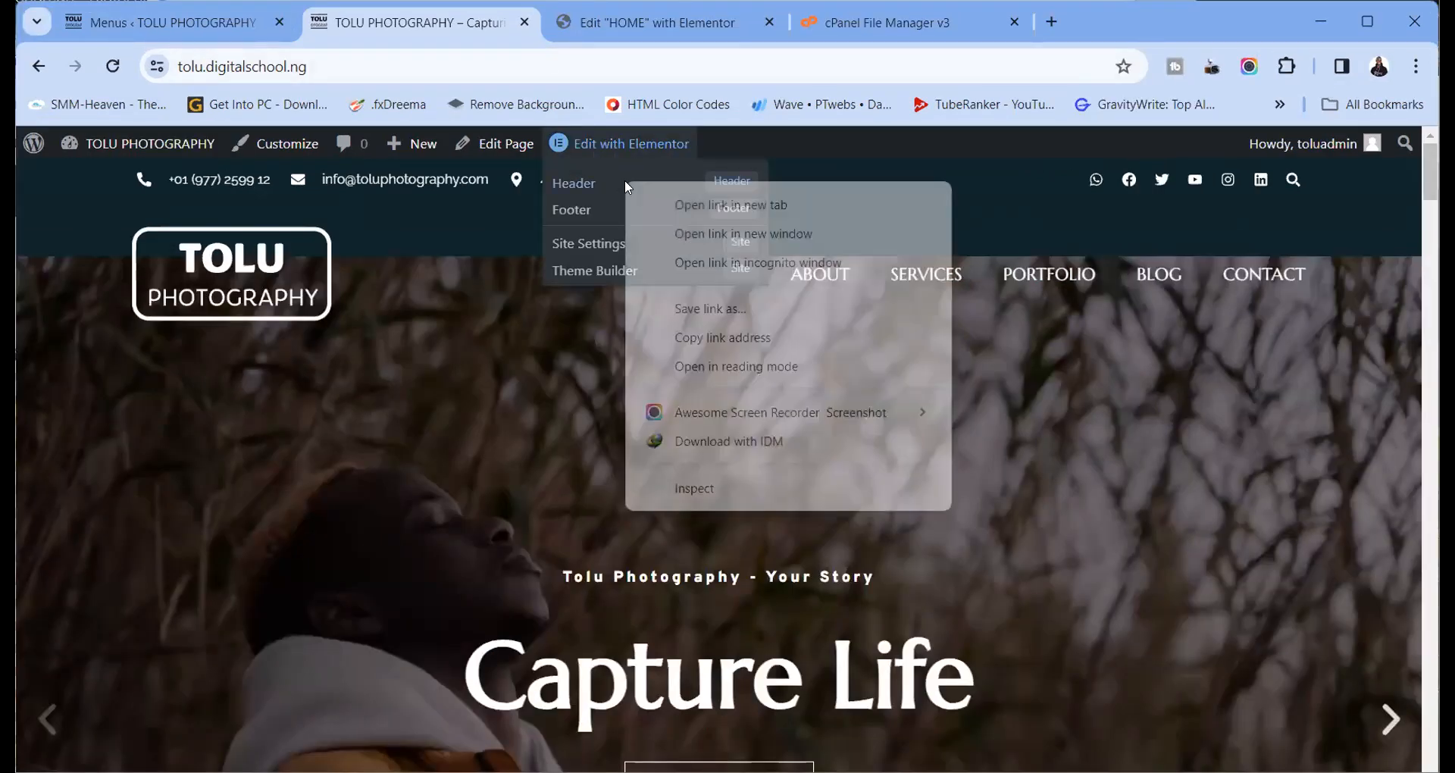
left_click(682, 213)
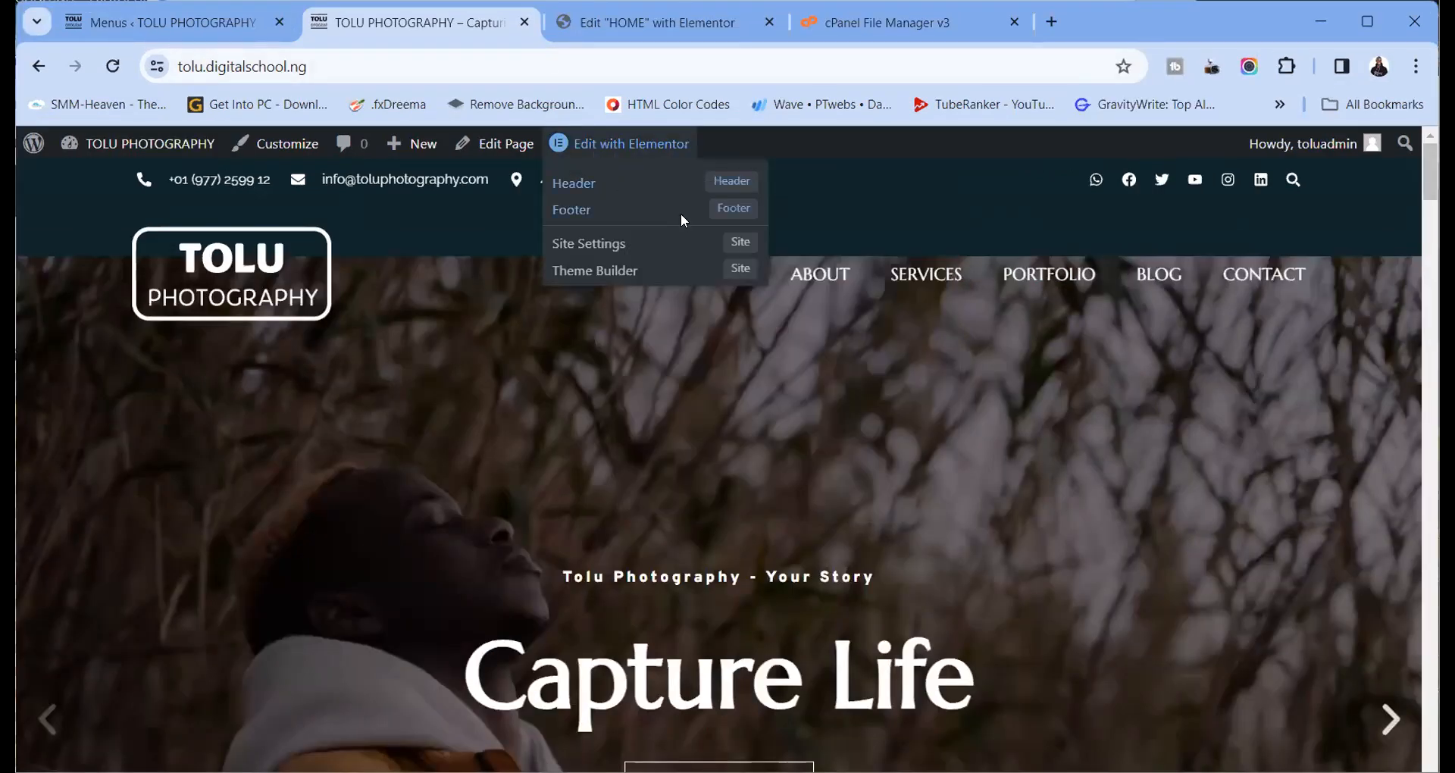
left_click(629, 34)
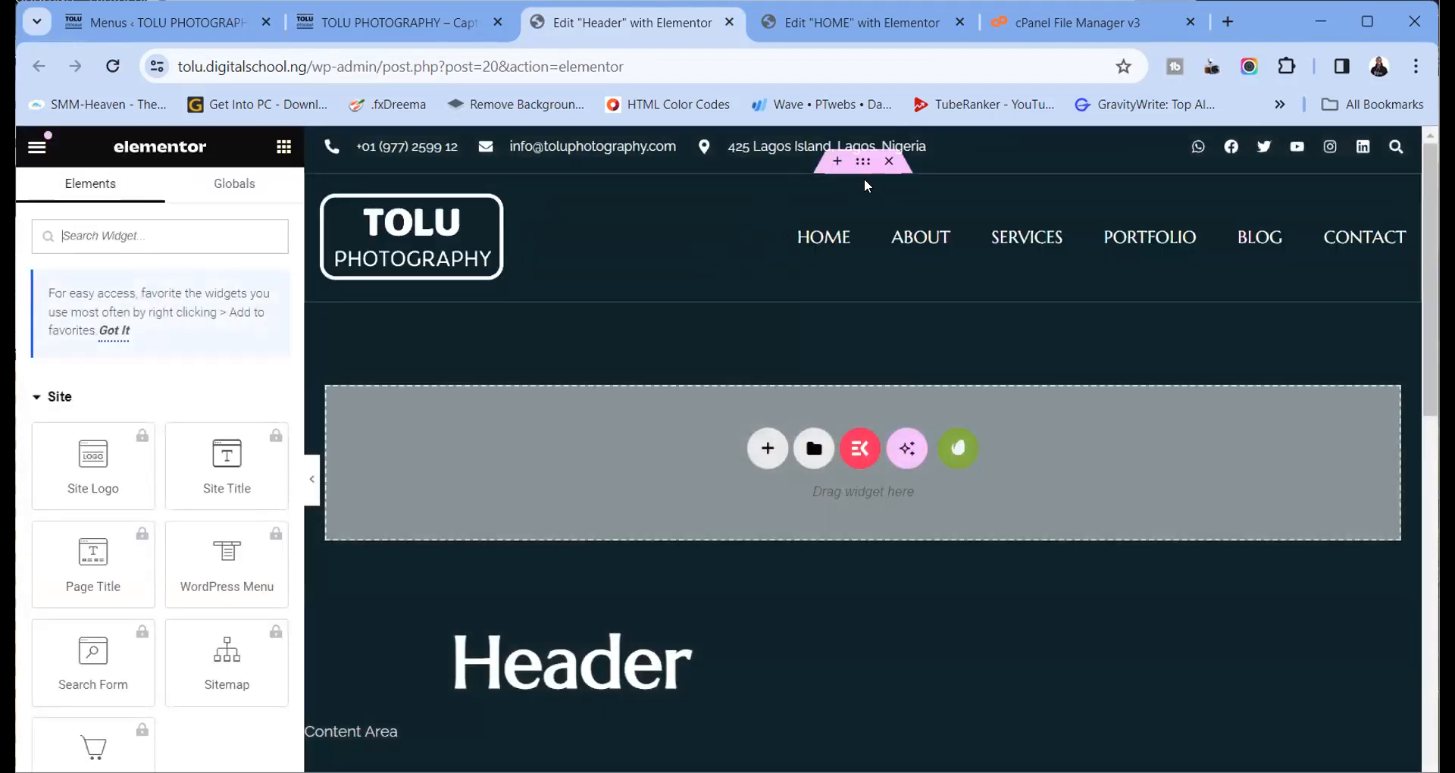
Open the header section's Advanced settings and expand Motion Effects
left_click(863, 176)
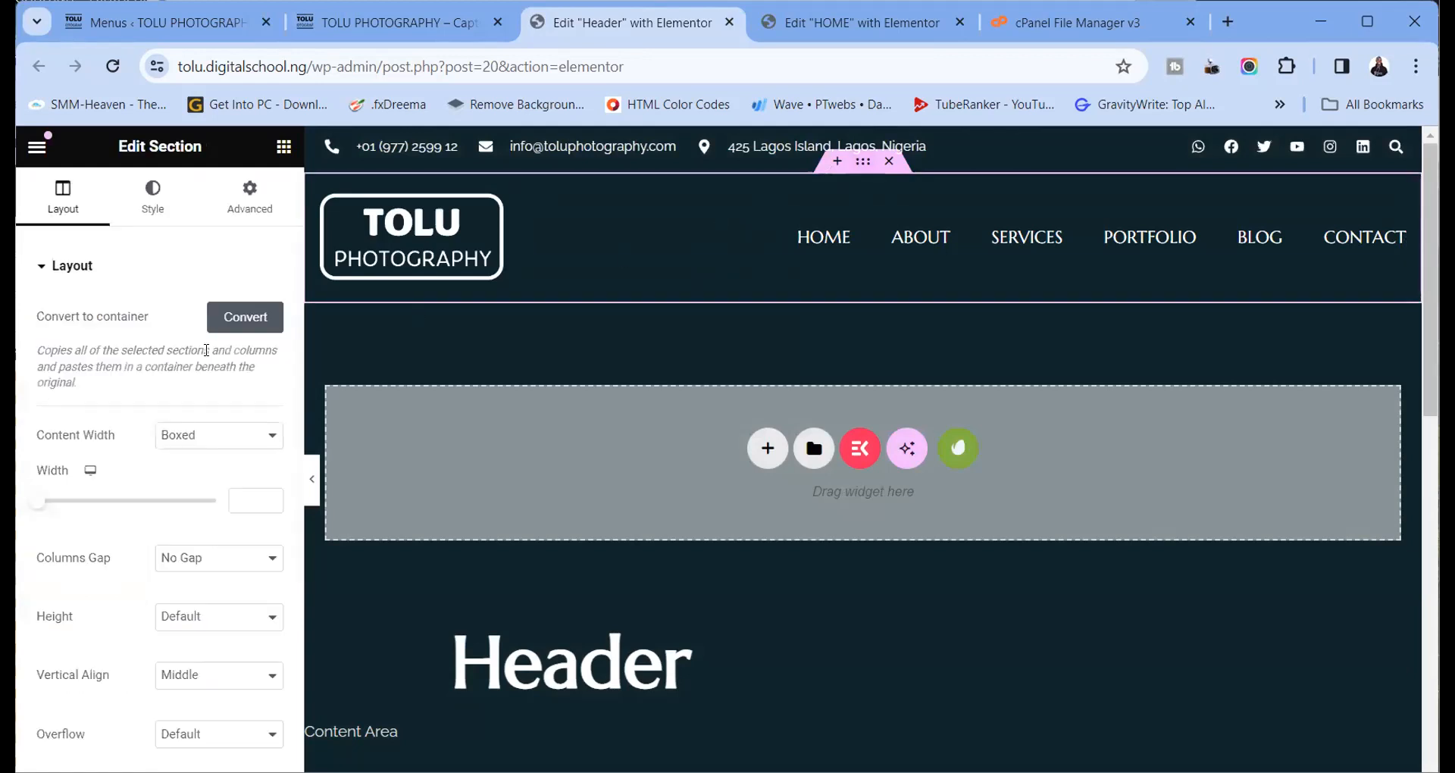
scroll(154, 411, "down", 2)
scroll(153, 411, "down", 3)
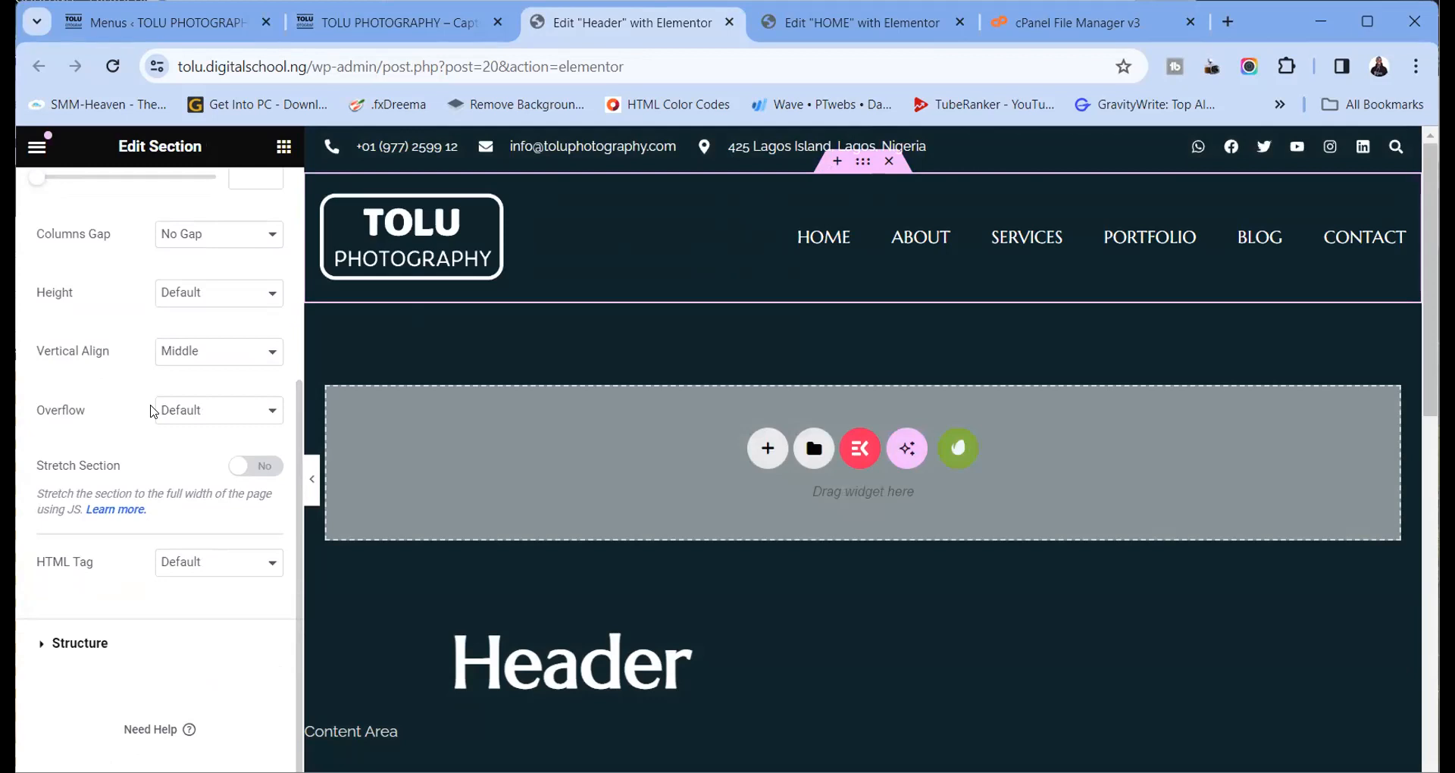
scroll(154, 412, "up", 5)
left_click(250, 197)
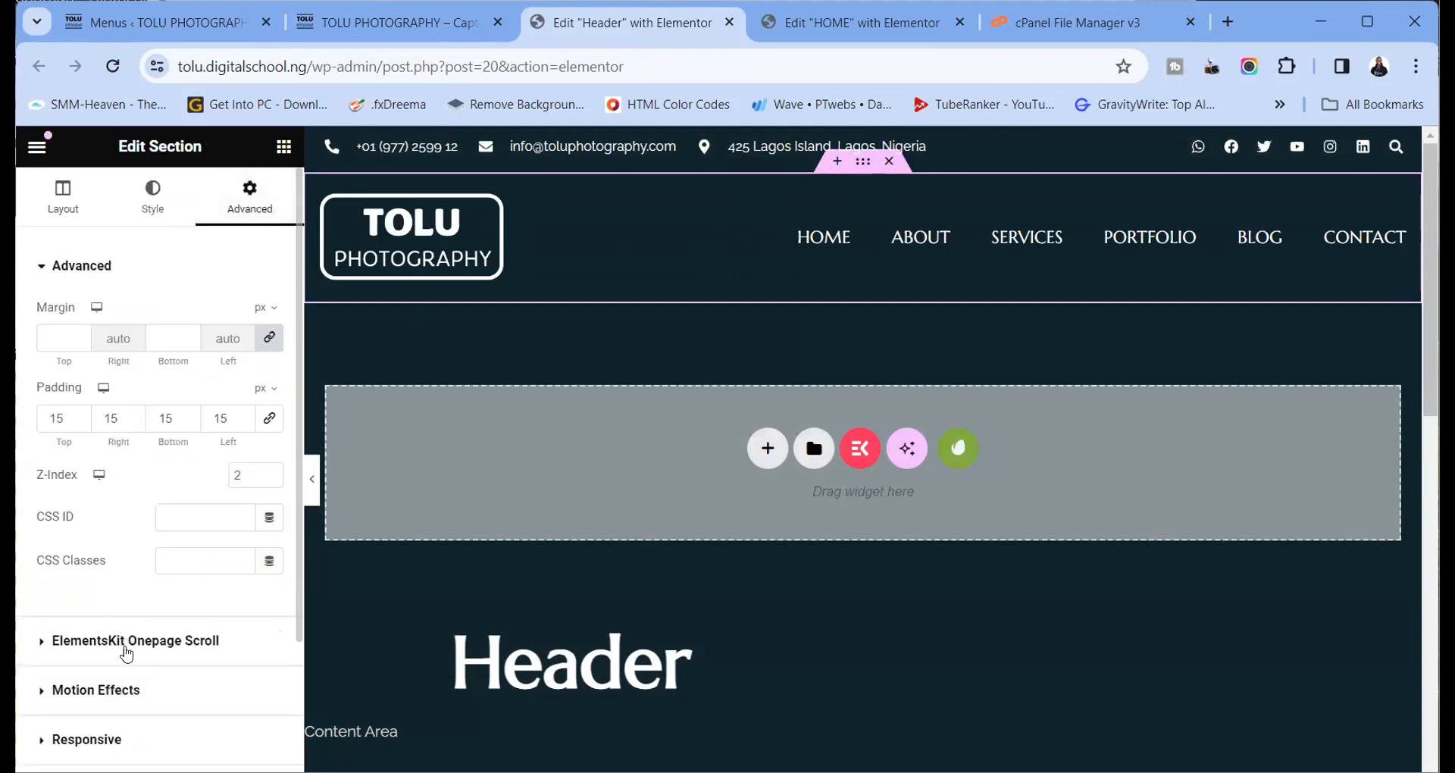
left_click(47, 656)
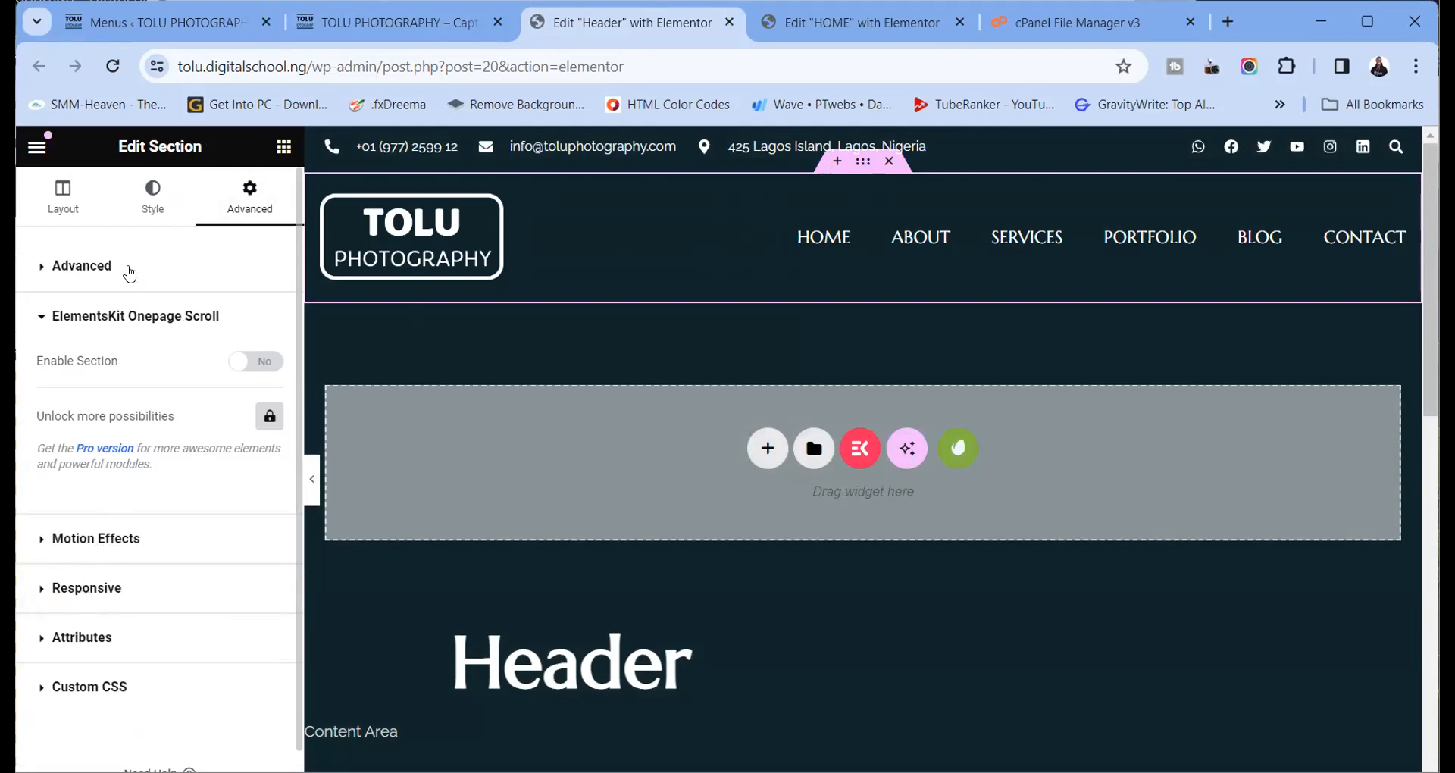
left_click(98, 271)
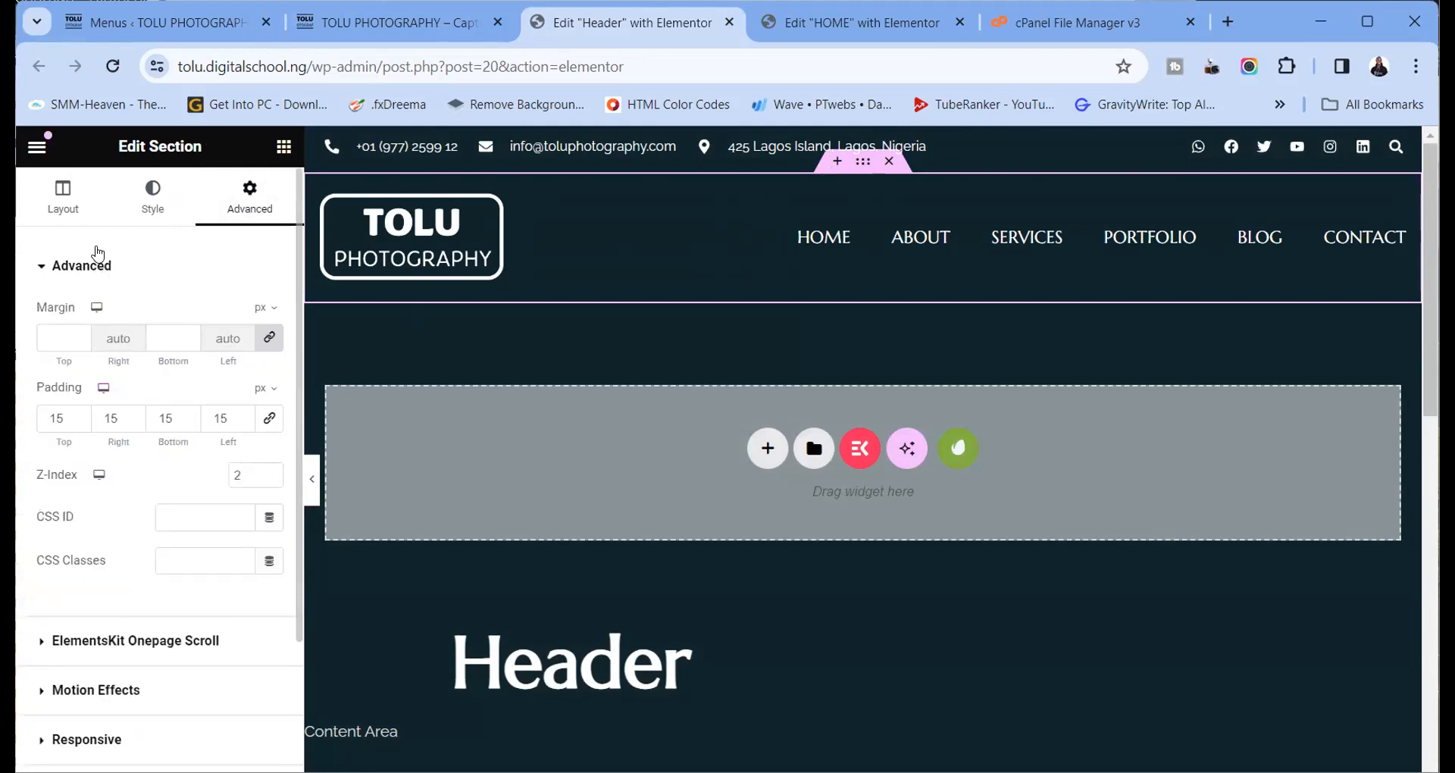
left_click(98, 256)
left_click(84, 368)
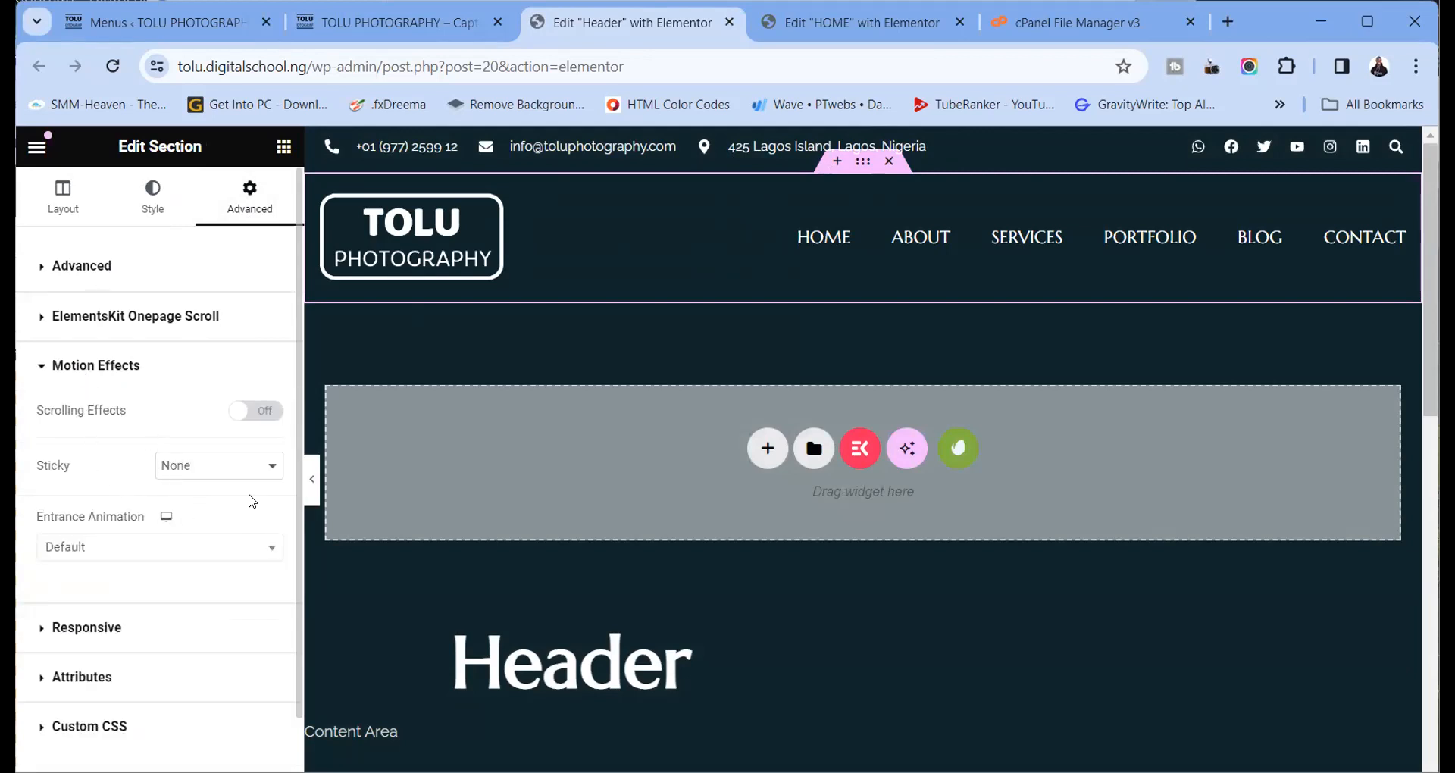
Set Sticky to Top on Desktop only, removing tablet and mobile, and update the header
left_click(250, 464)
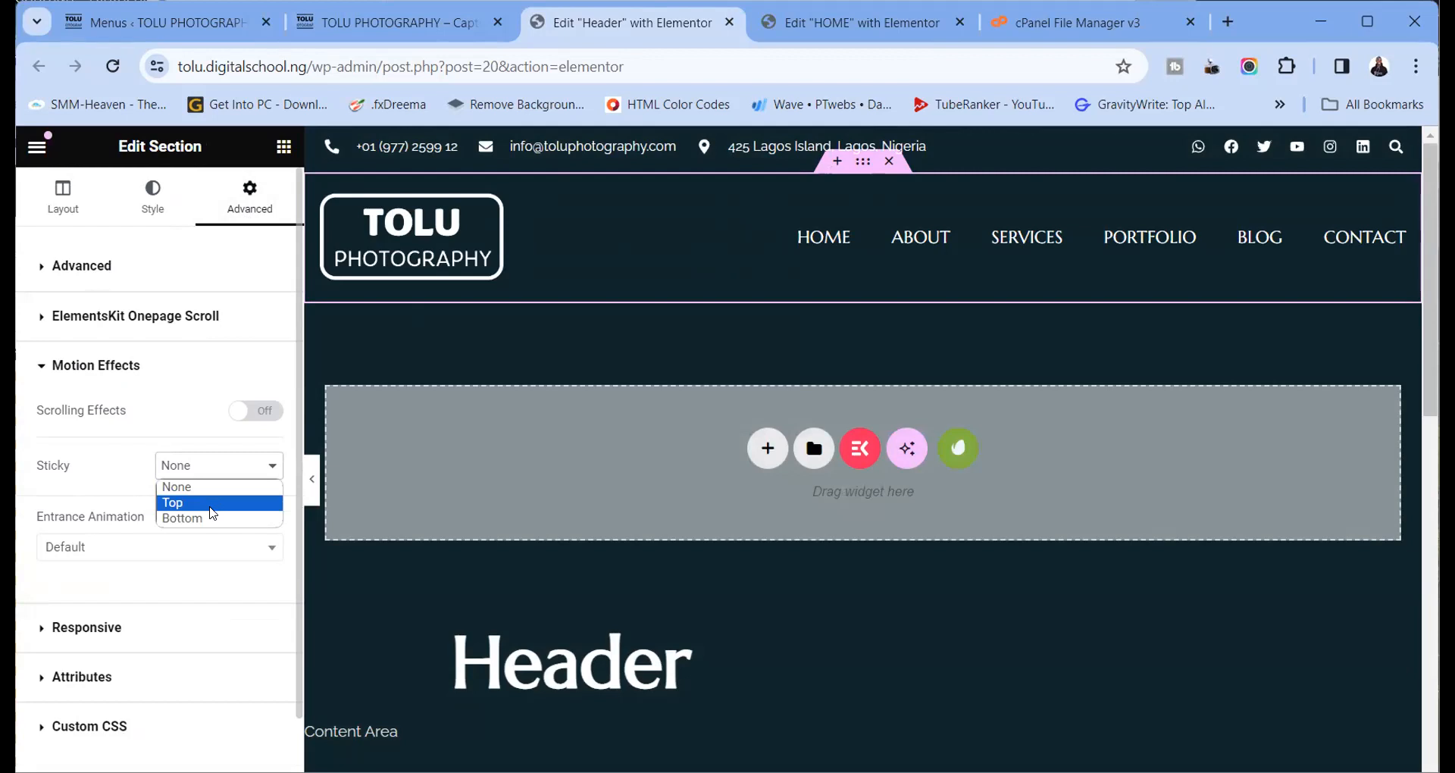
left_click(211, 504)
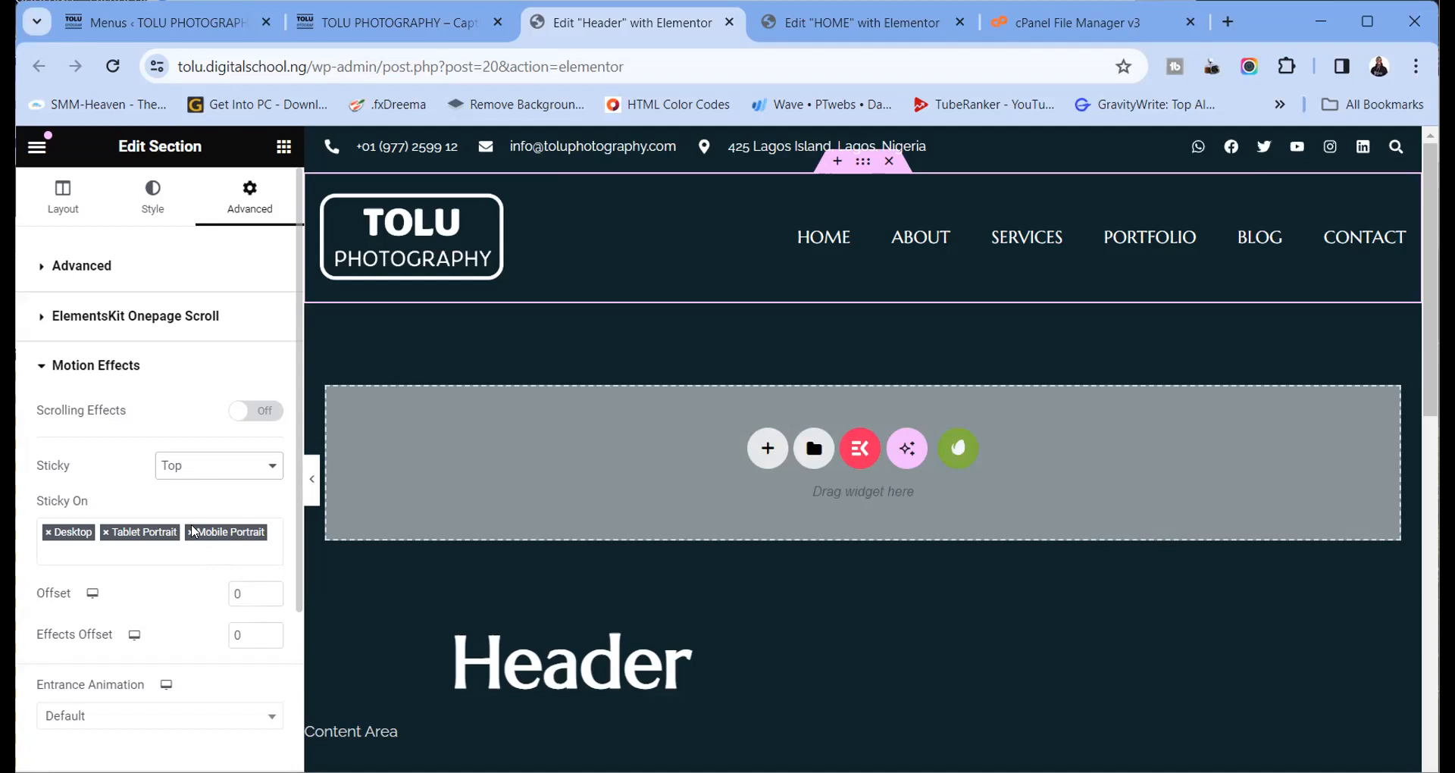
left_click(190, 532)
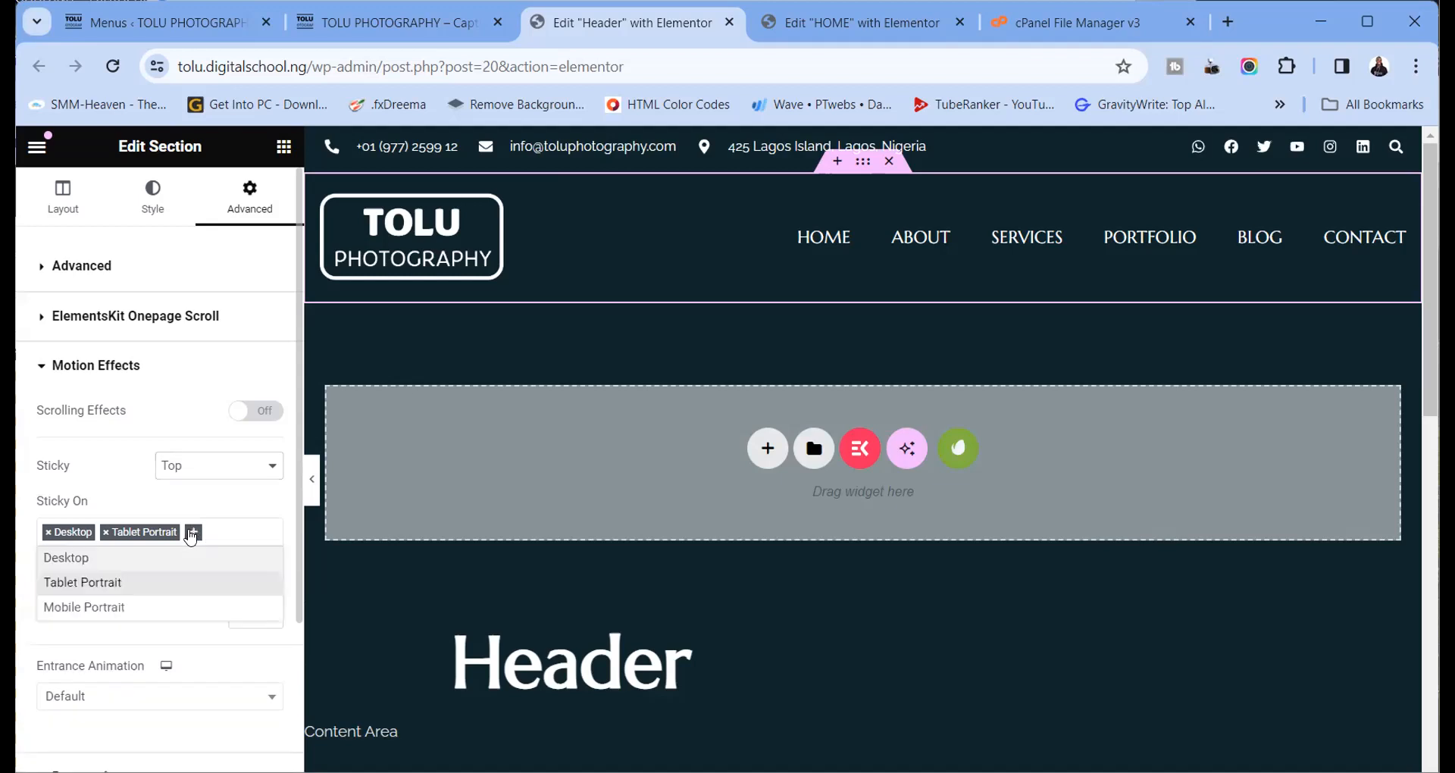
left_click(106, 533)
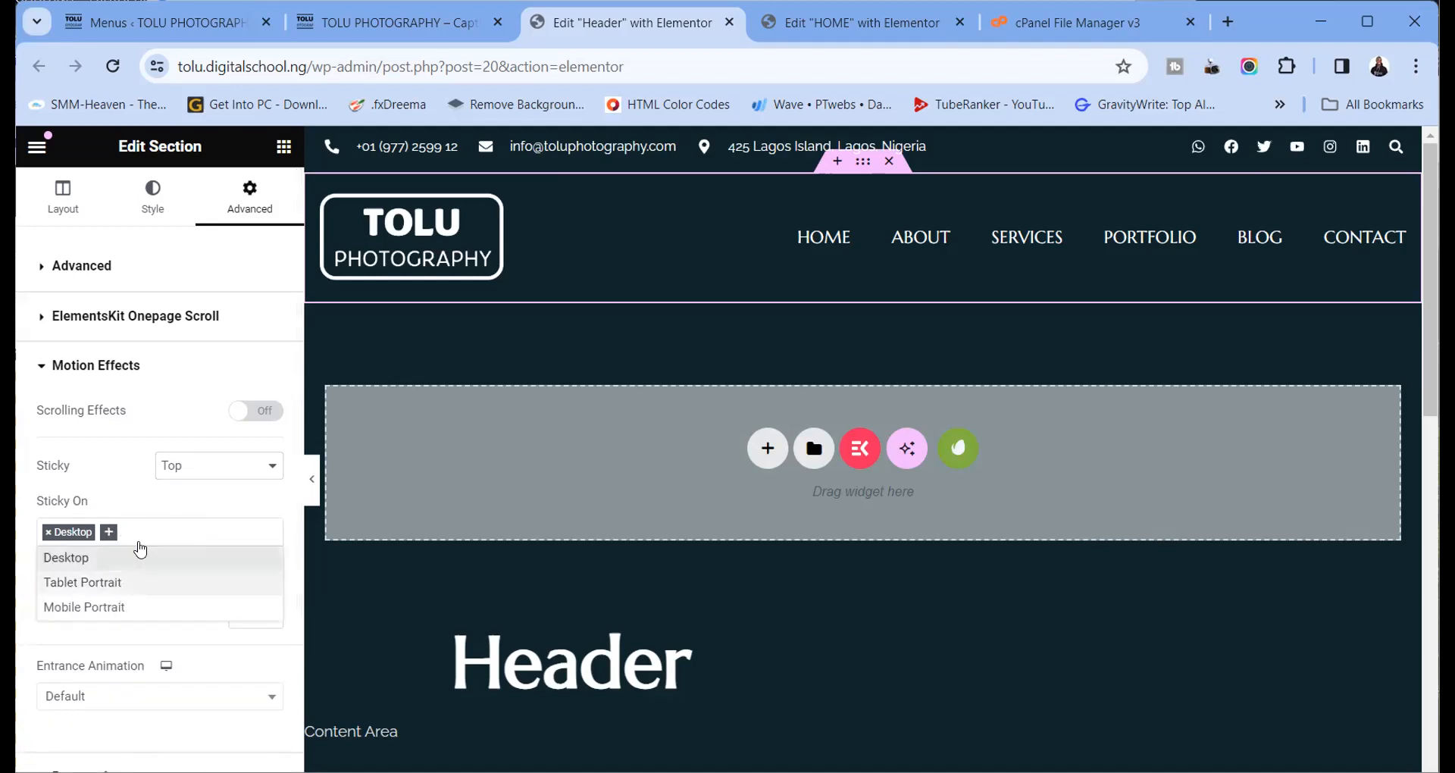
left_click(24, 526)
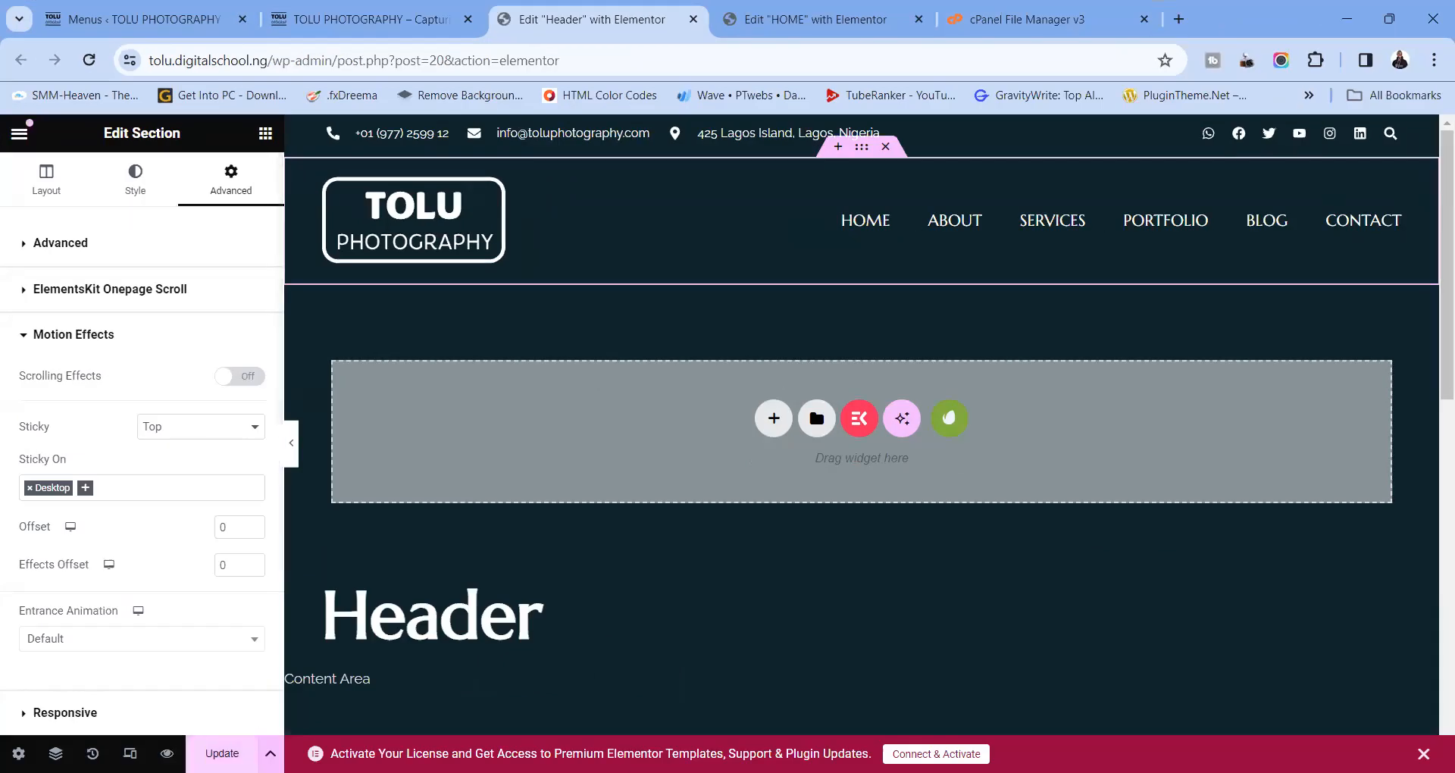
left_click(232, 752)
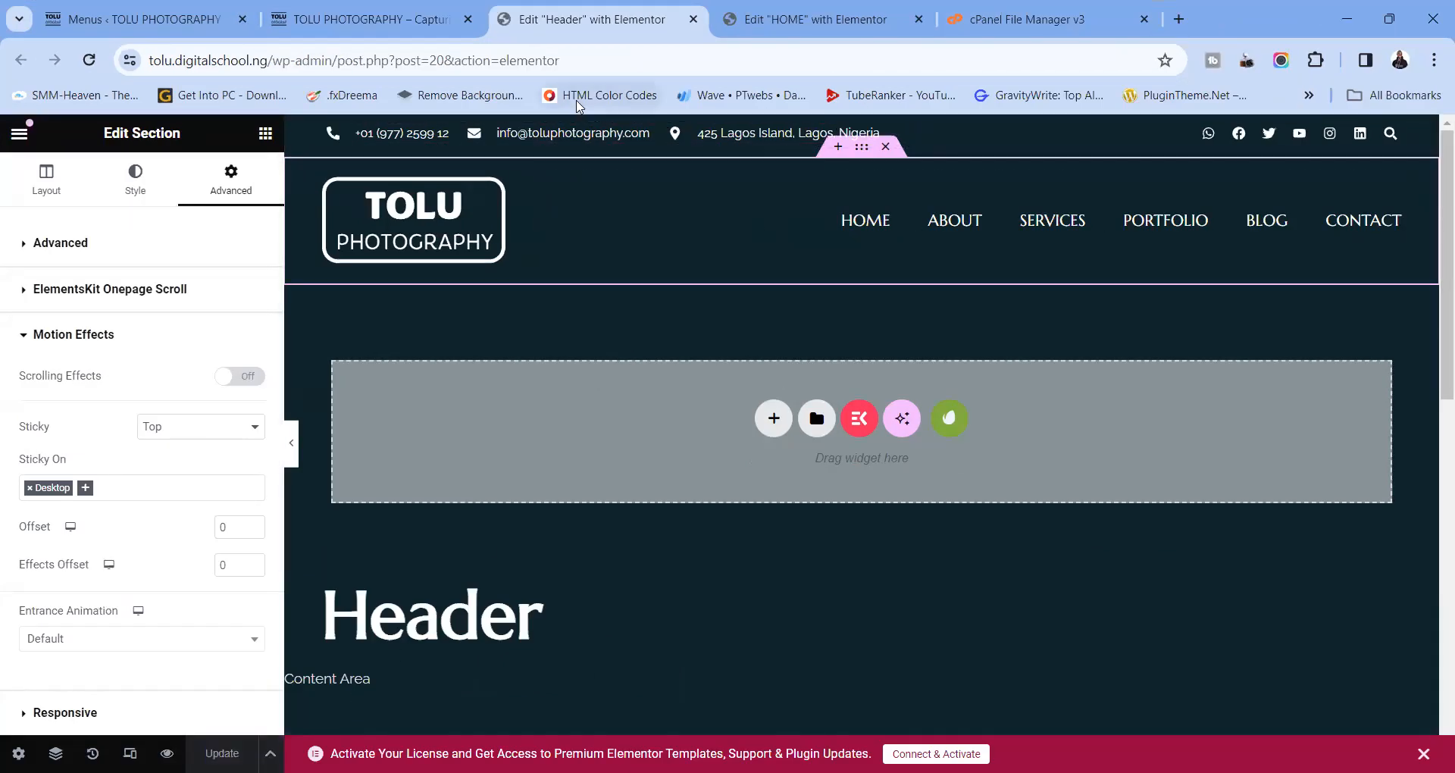
left_click(1383, 22)
Reload the live homepage and scroll to confirm the header stays fixed at the top
left_click(417, 22)
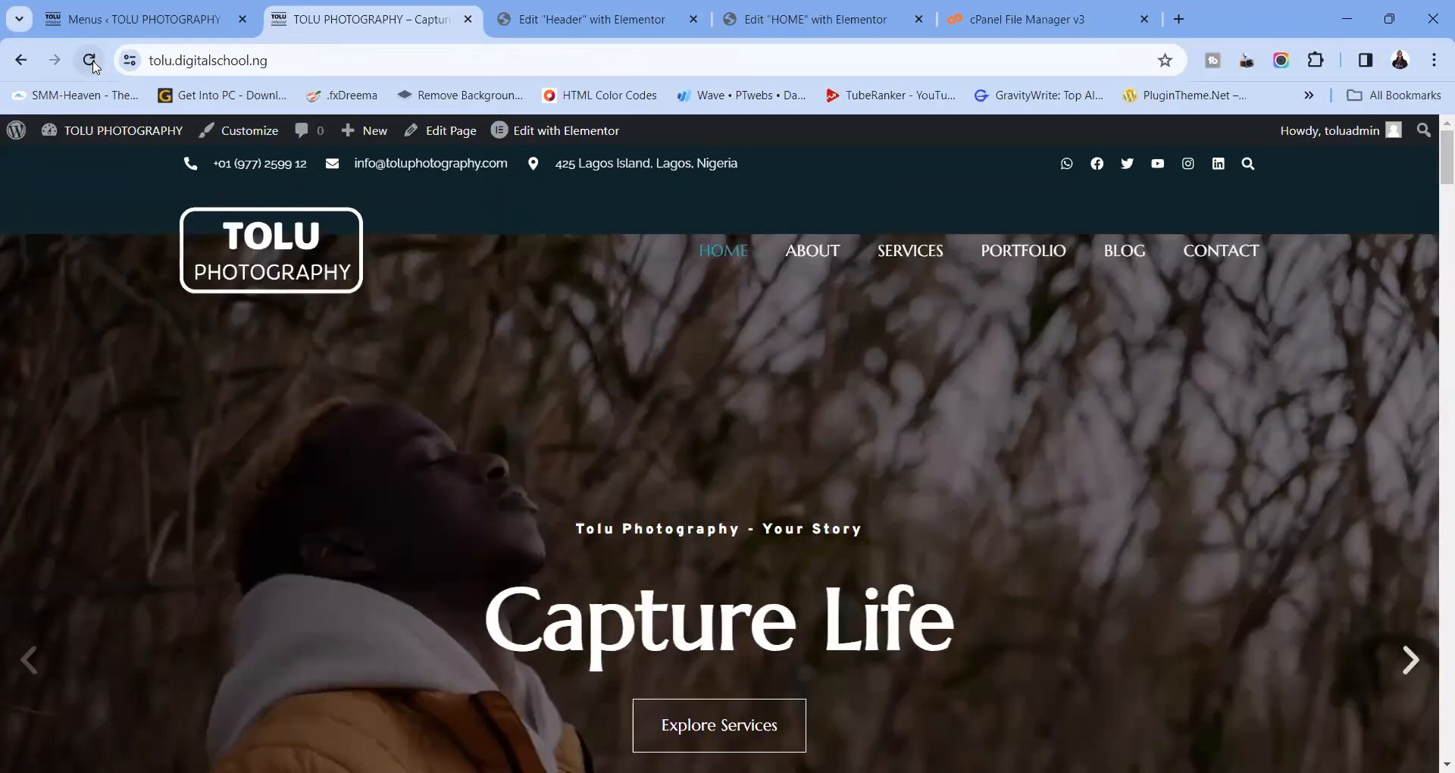
left_click(723, 248)
left_click(812, 252)
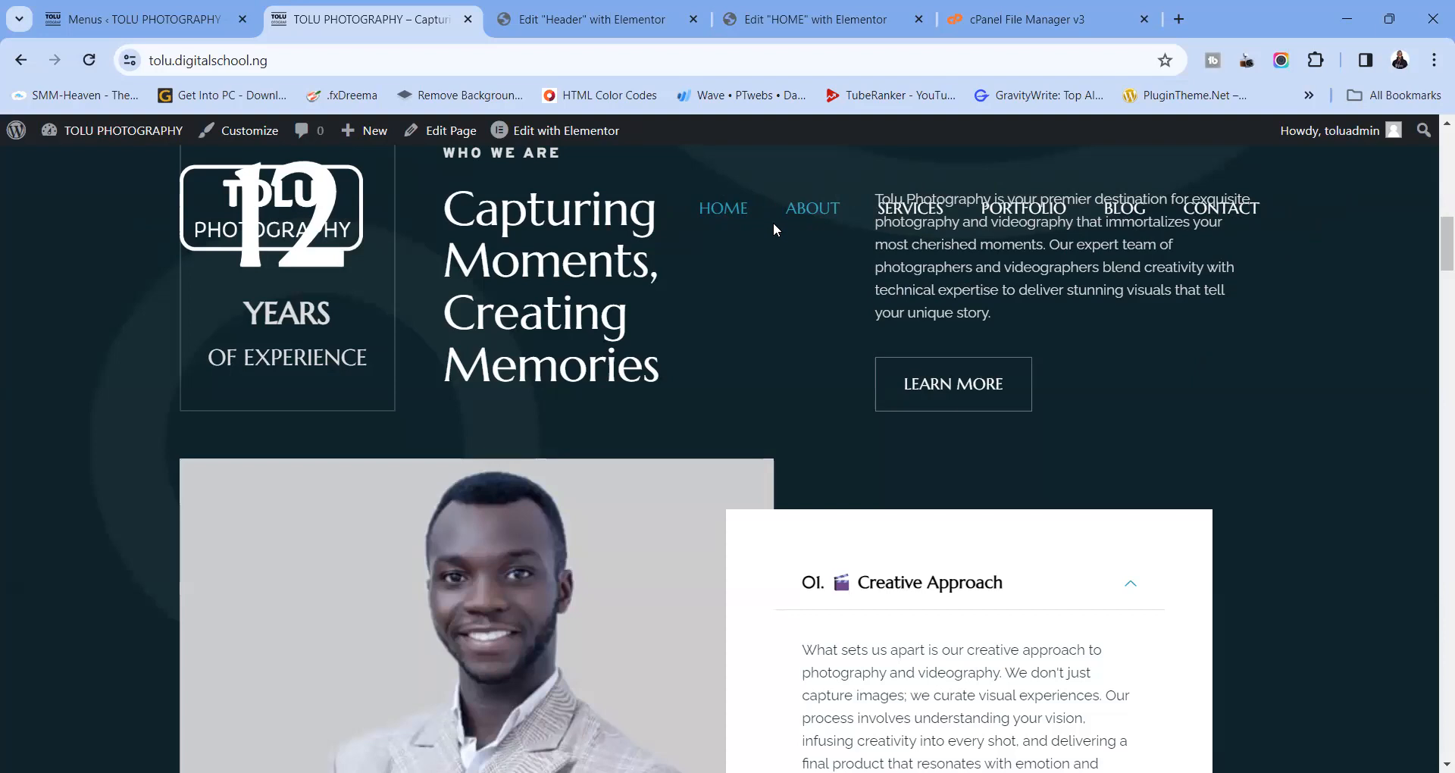
scroll(793, 216, "down", 6)
scroll(821, 318, "down", 12)
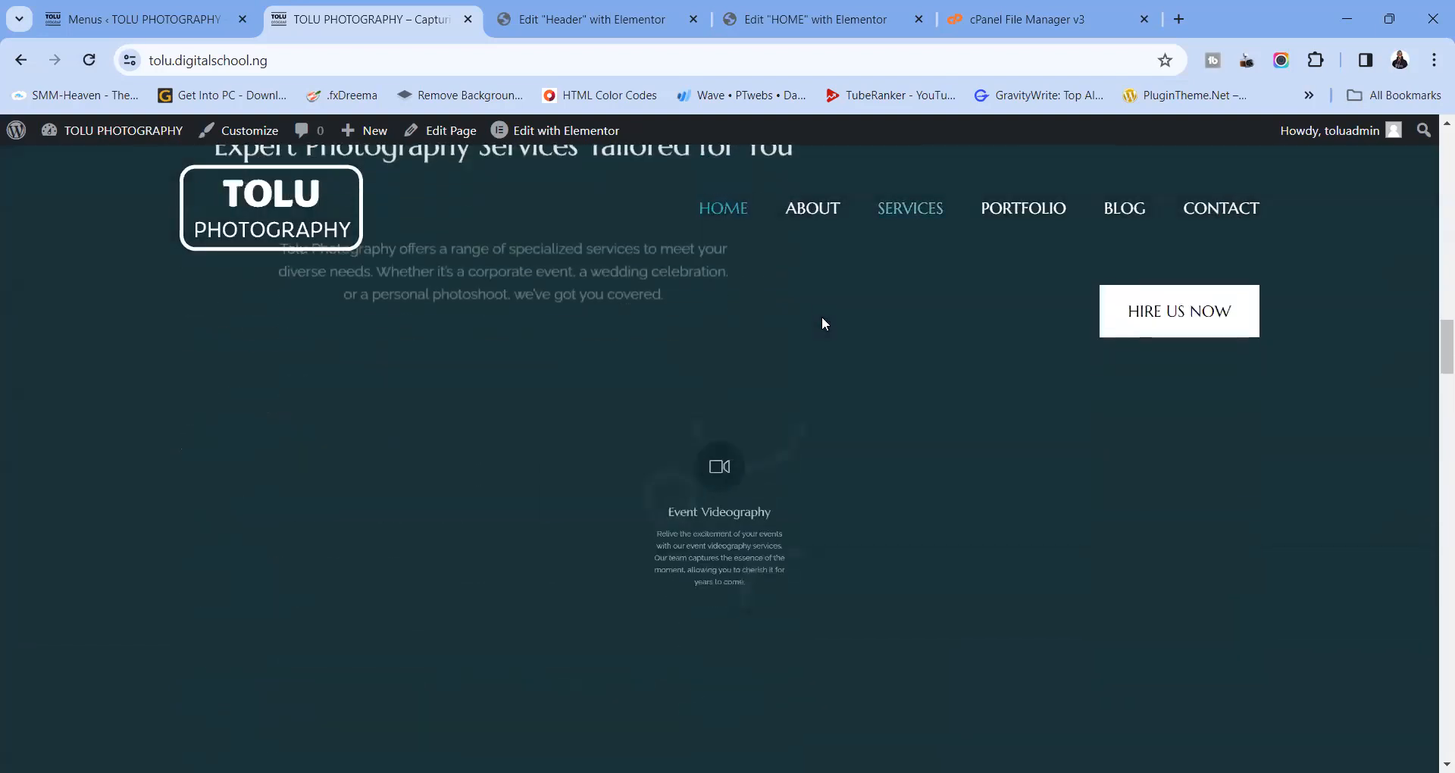
scroll(821, 323, "down", 4)
scroll(821, 323, "up", 20)
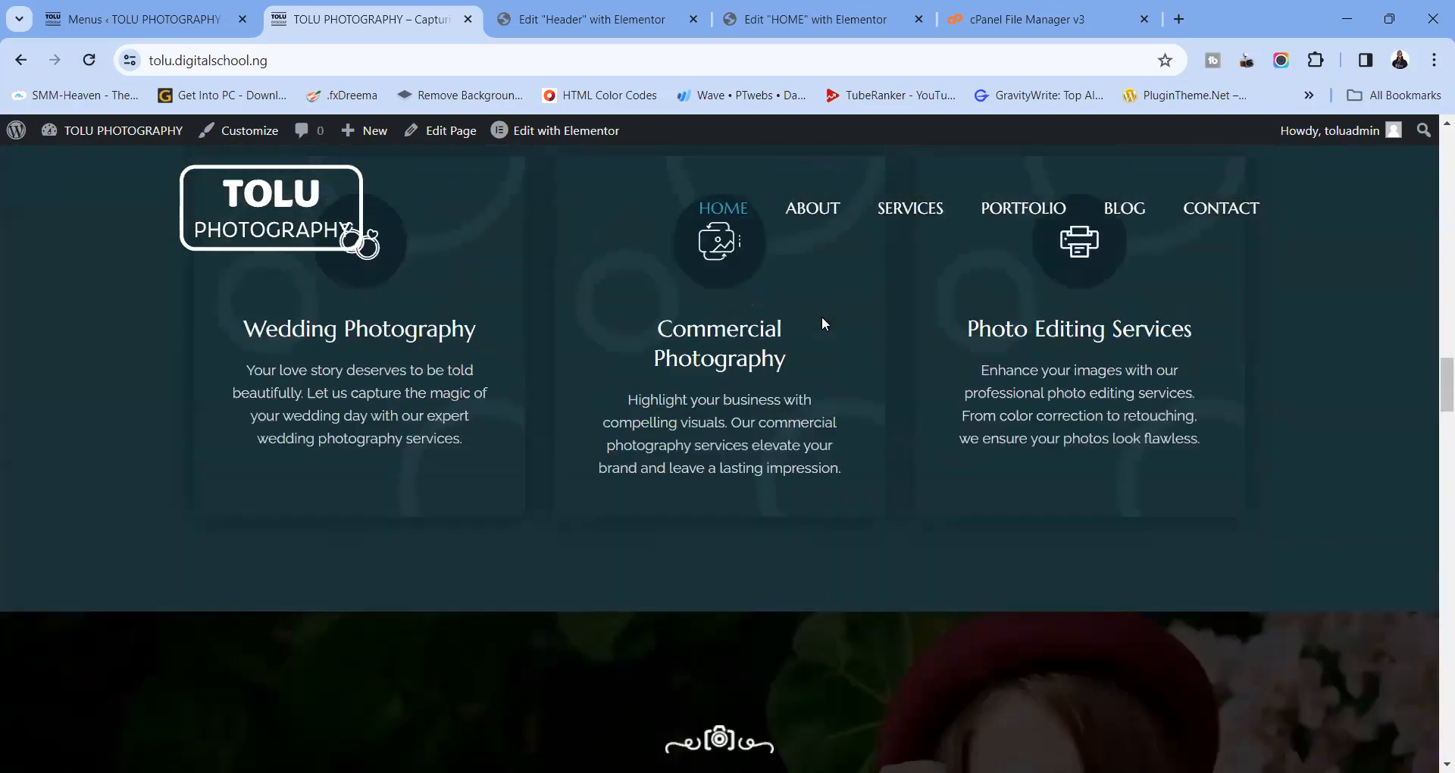
scroll(823, 325, "up", 8)
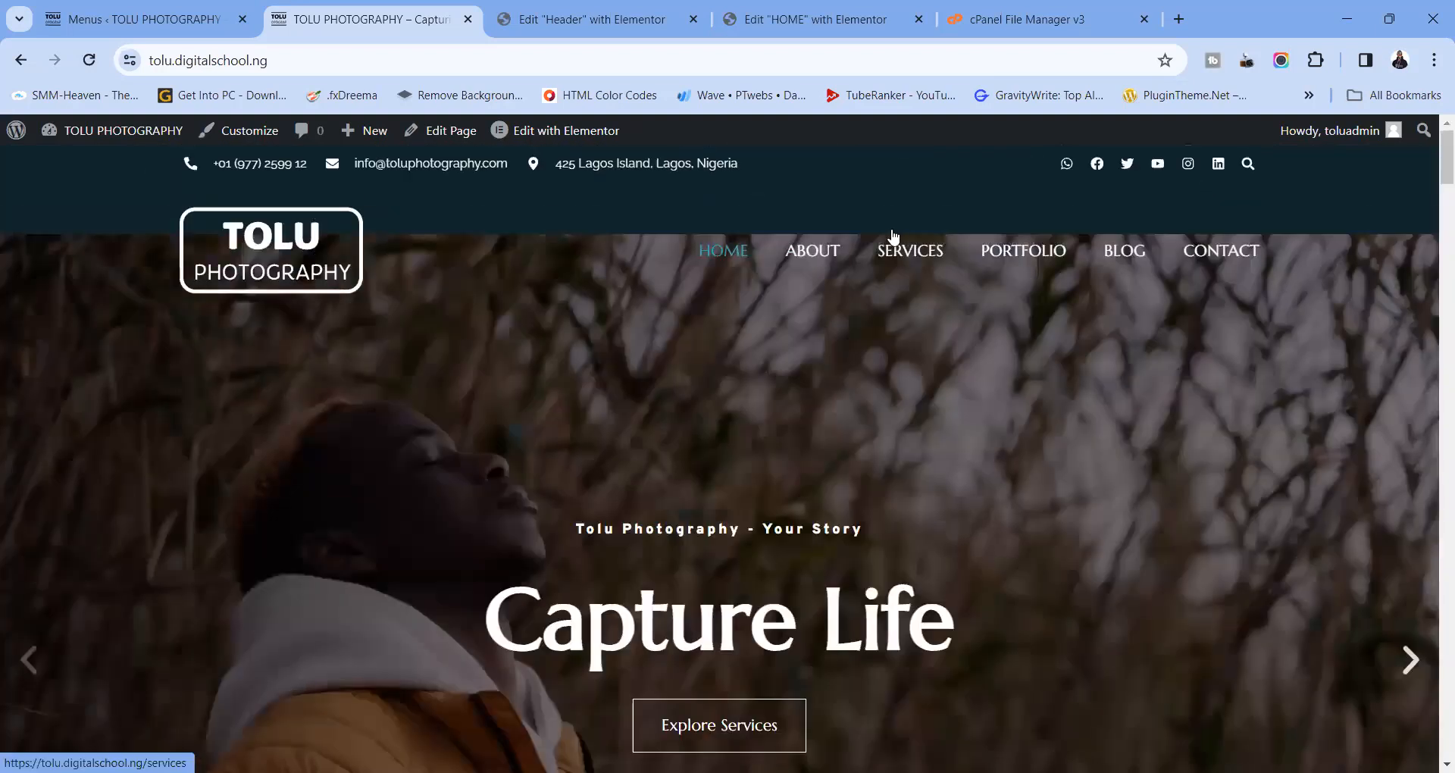
Return to the Header template in Elementor and show the section's Style settings
left_click(1391, 25)
left_click(629, 22)
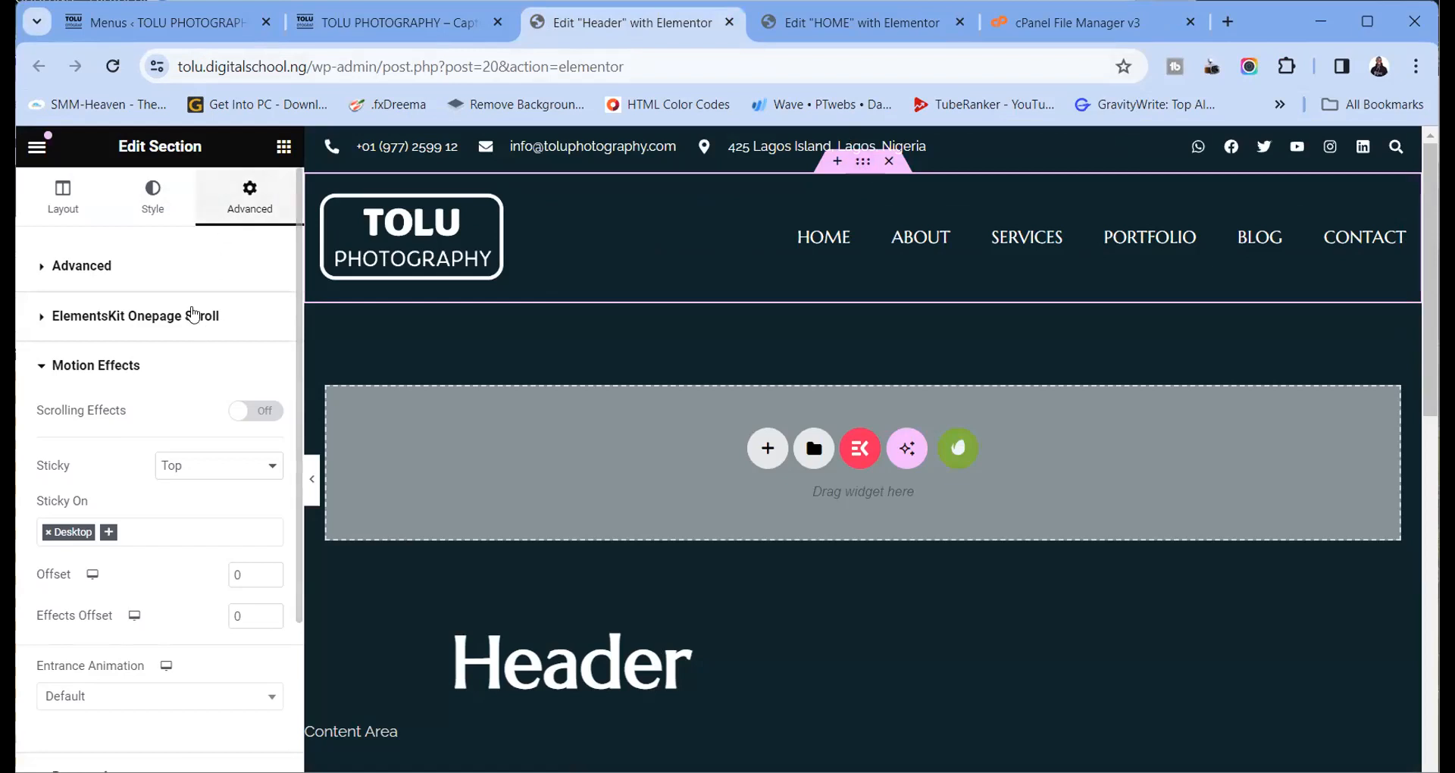
left_click(162, 213)
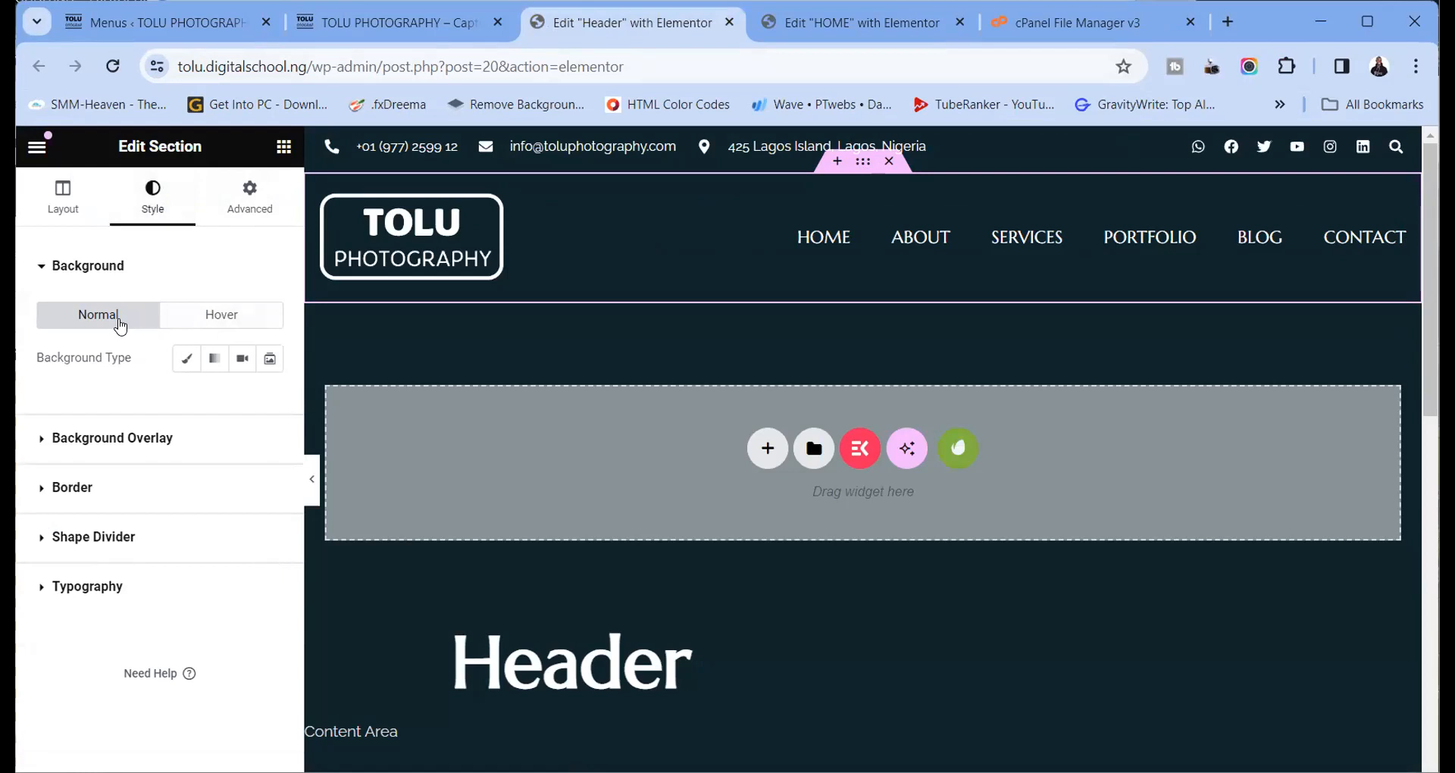
Set the header section background to Classic using the Secondary global colour
left_click(185, 361)
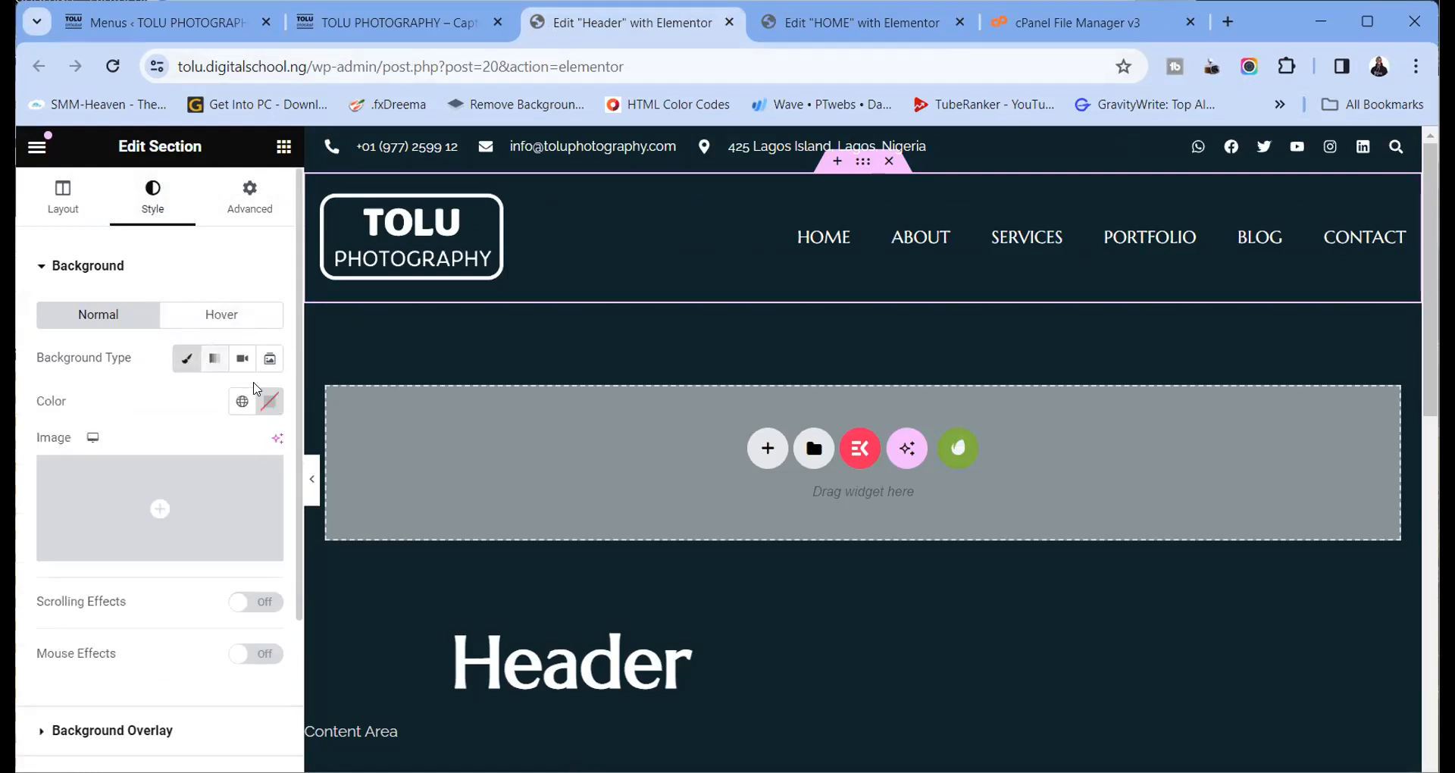
left_click(241, 404)
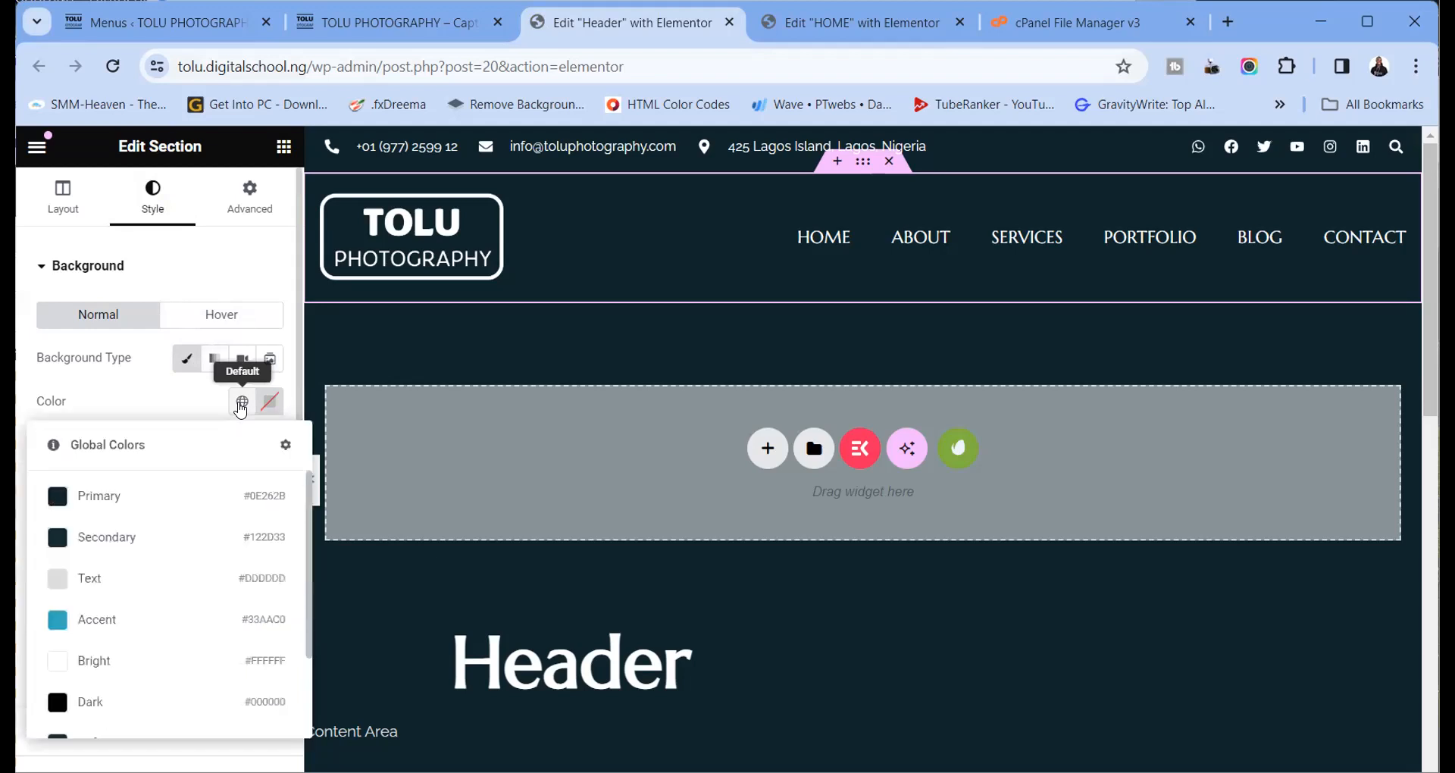
left_click(92, 539)
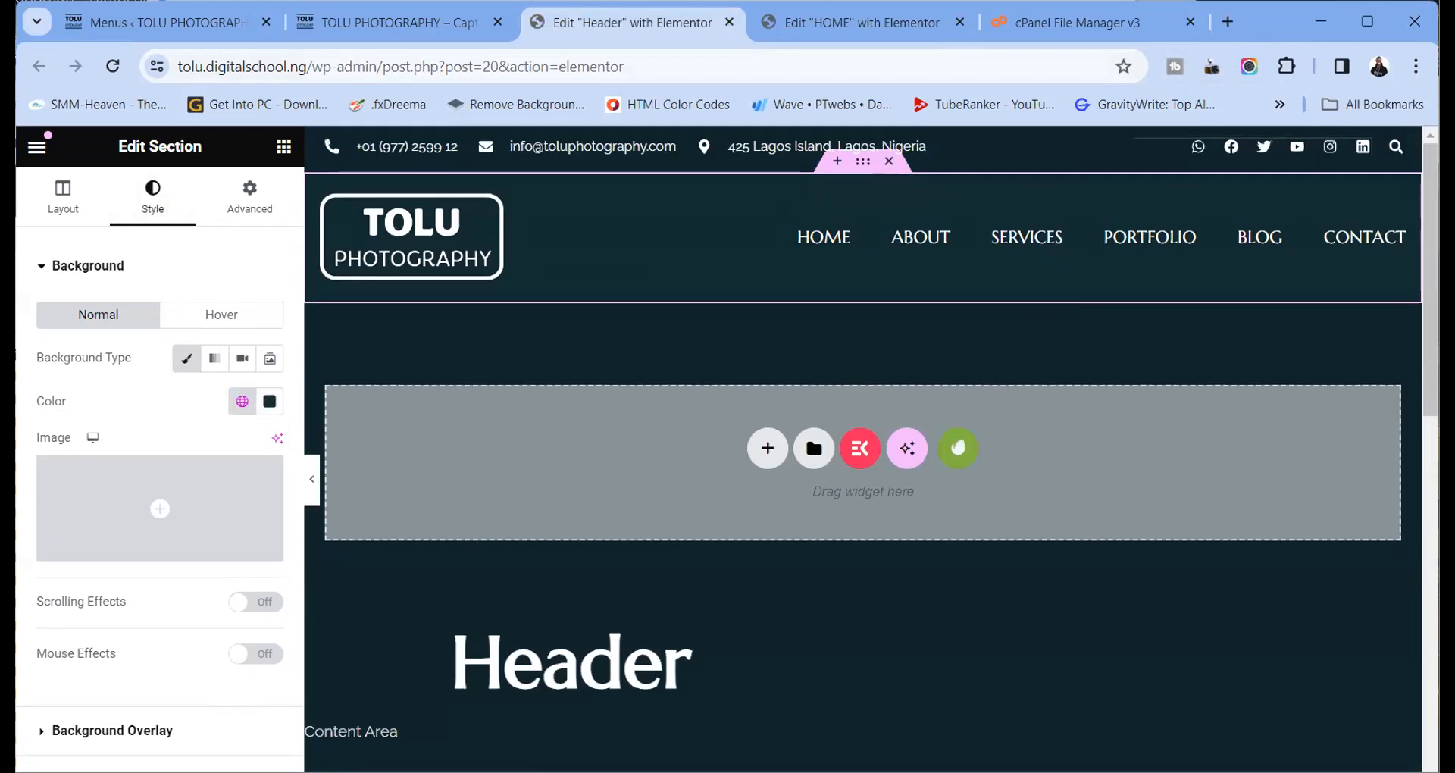
left_click(1367, 21)
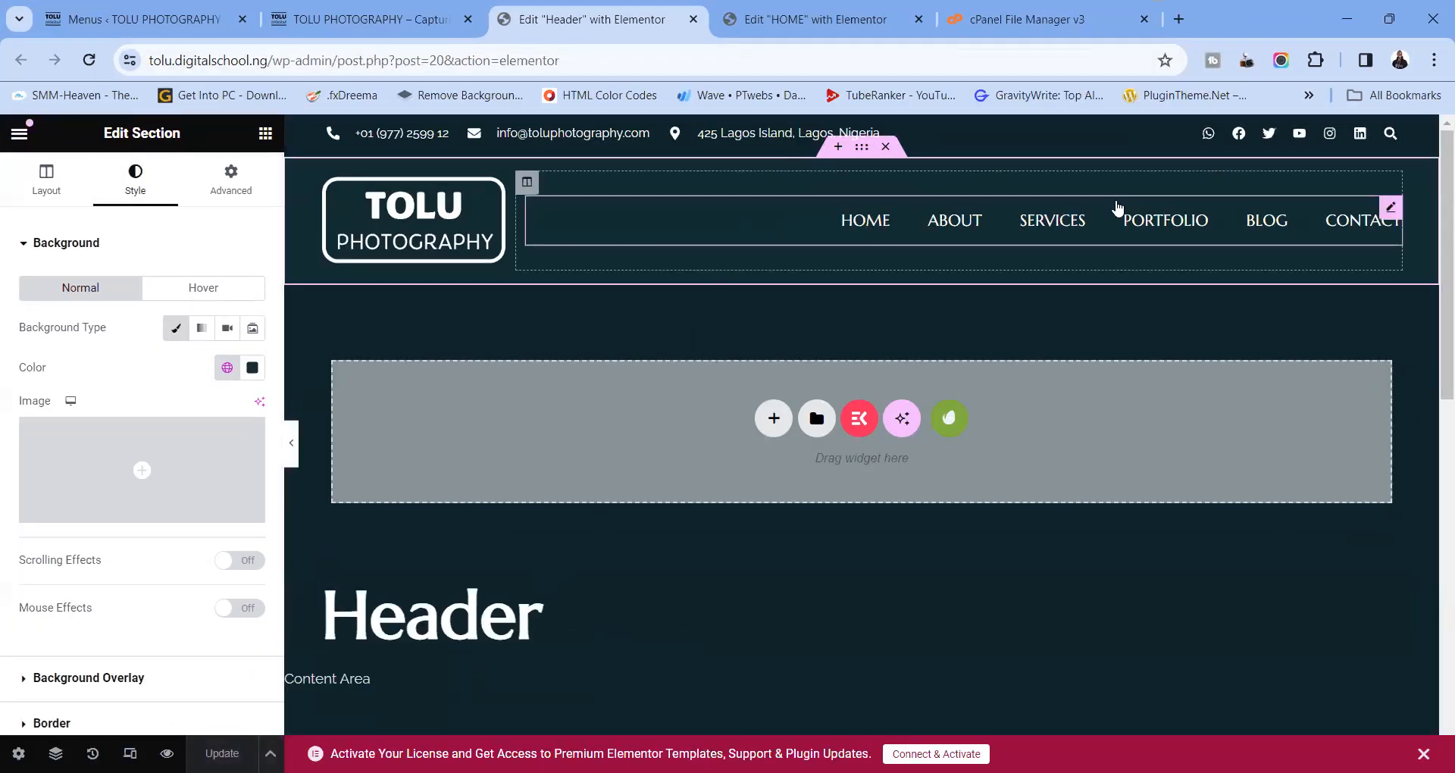
Bring up the live homepage in a maximized window and scroll down through its sections
left_click(1387, 22)
left_click(379, 27)
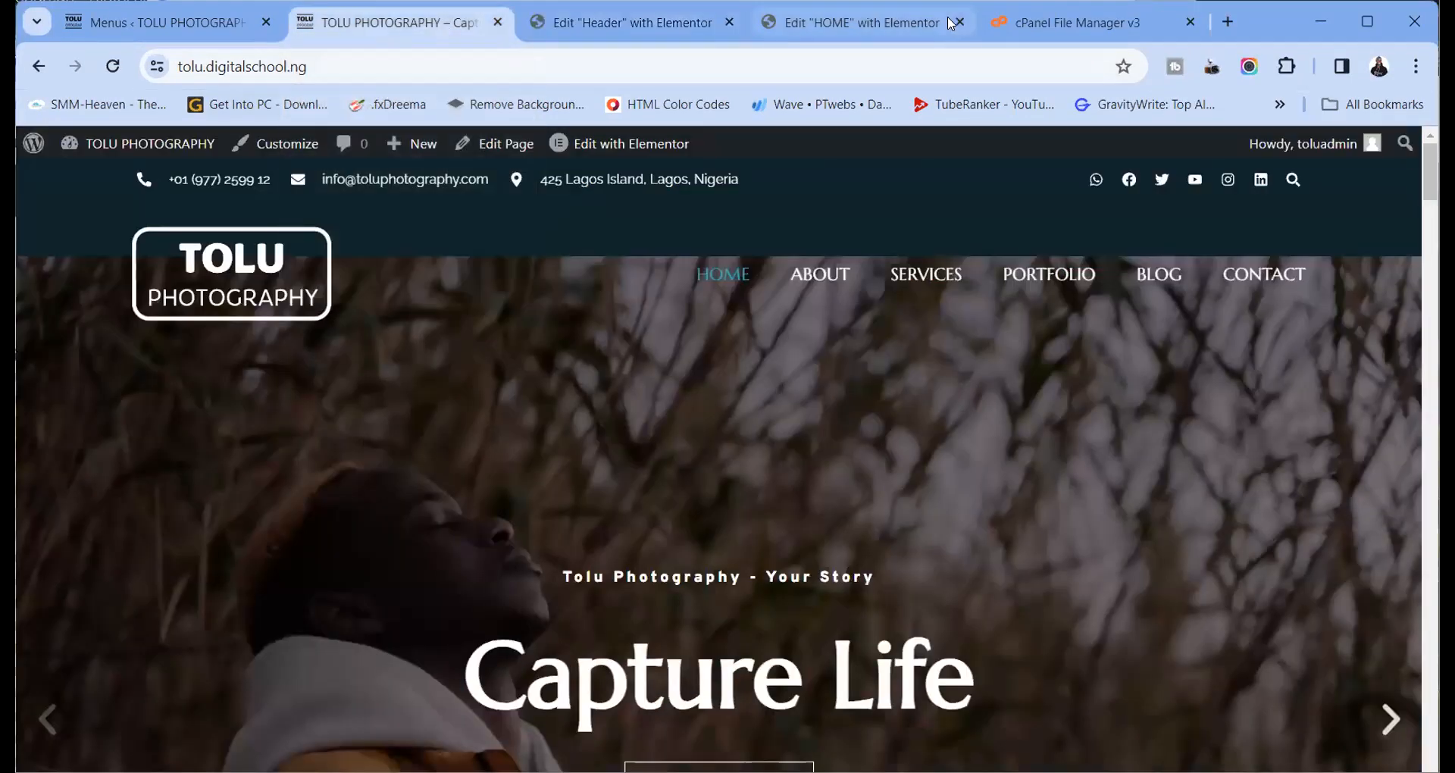
left_click(1368, 23)
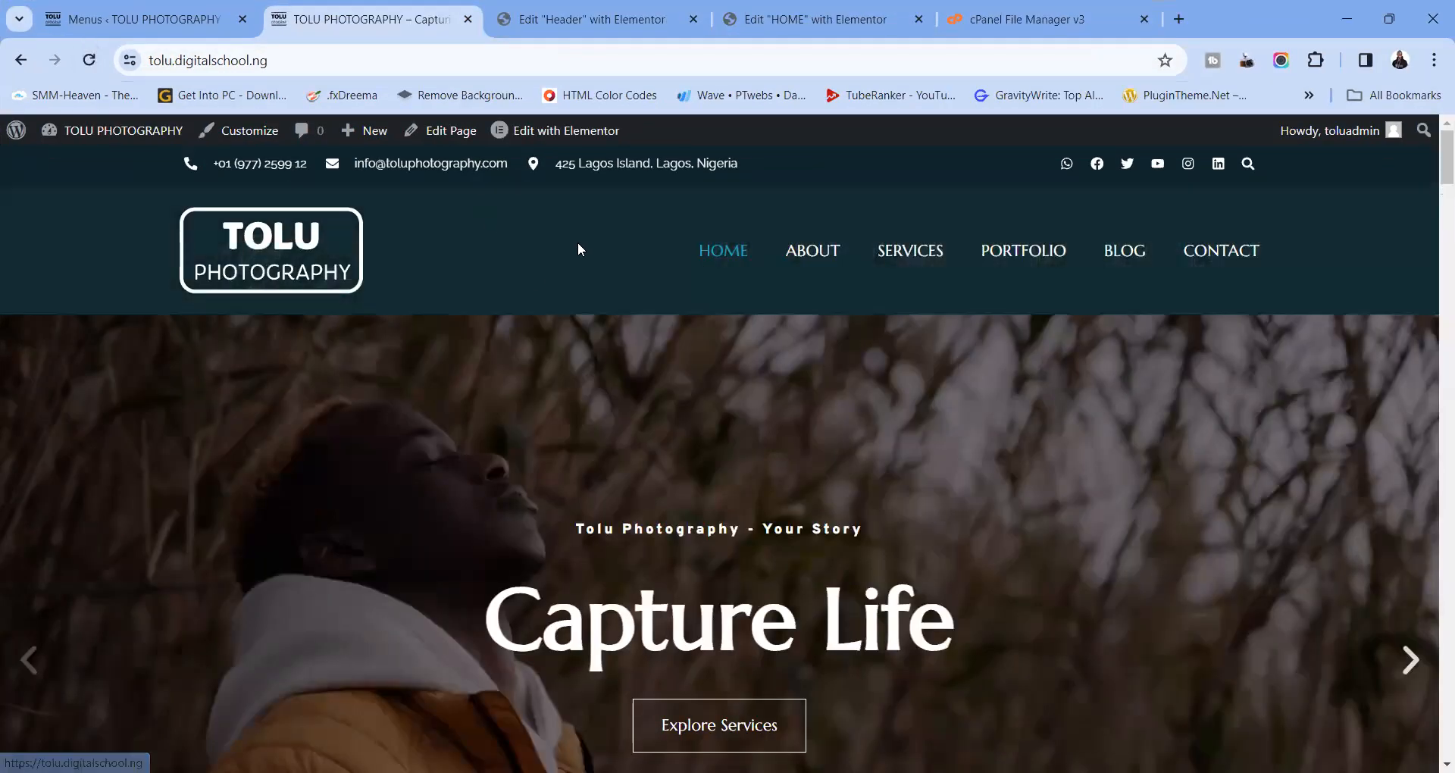
scroll(580, 249, "down", 5)
scroll(577, 243, "down", 20)
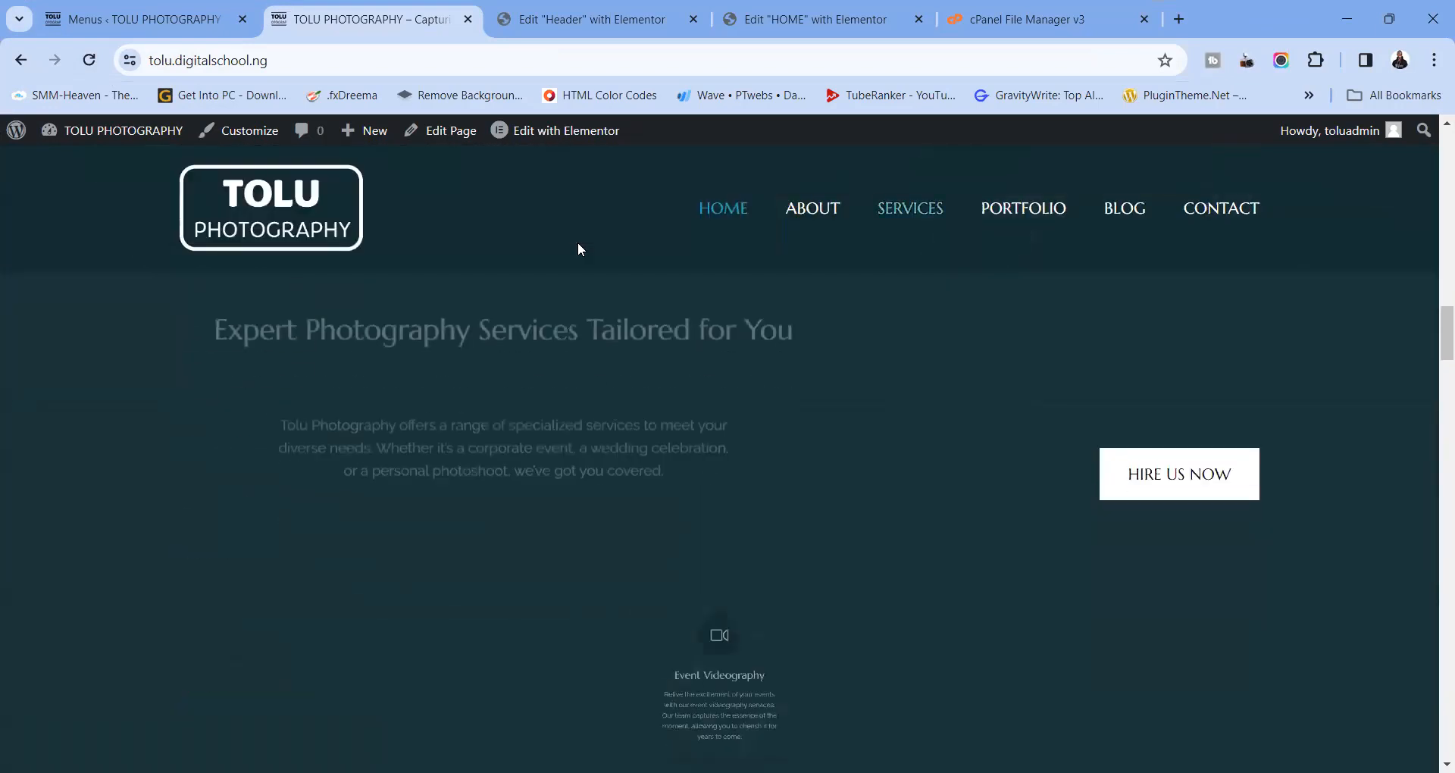
scroll(577, 249, "down", 2)
scroll(577, 243, "down", 15)
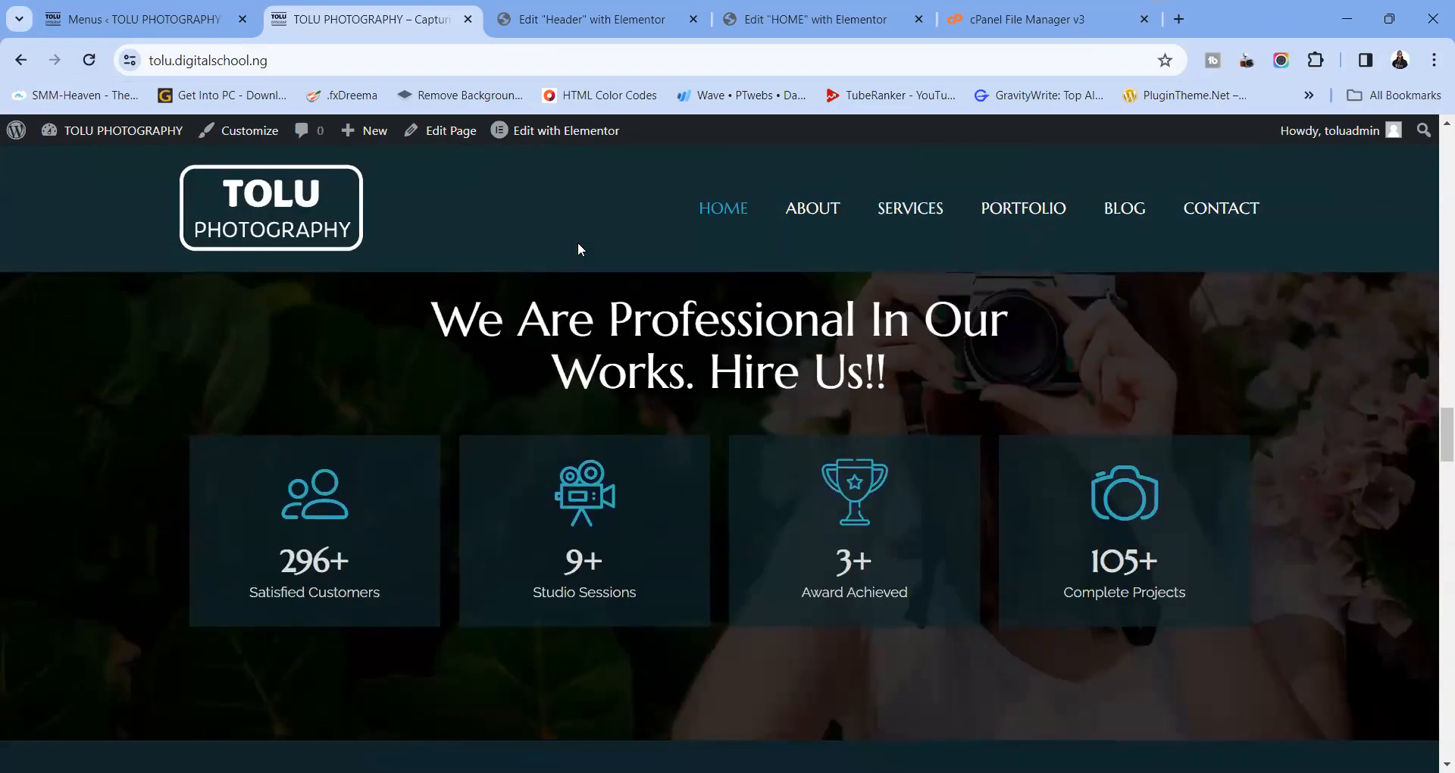
scroll(578, 242, "down", 10)
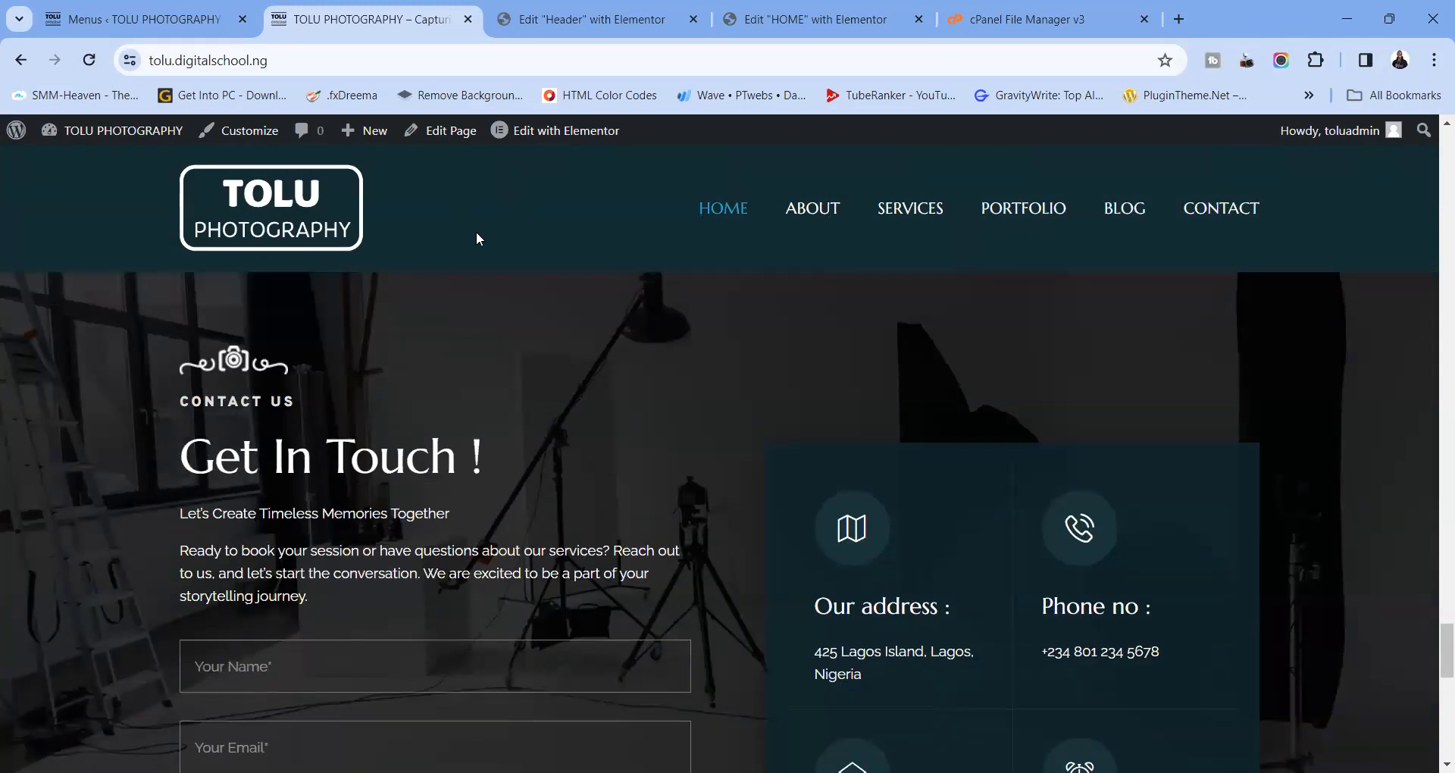
scroll(503, 360, "down", 10)
scroll(503, 361, "up", 5)
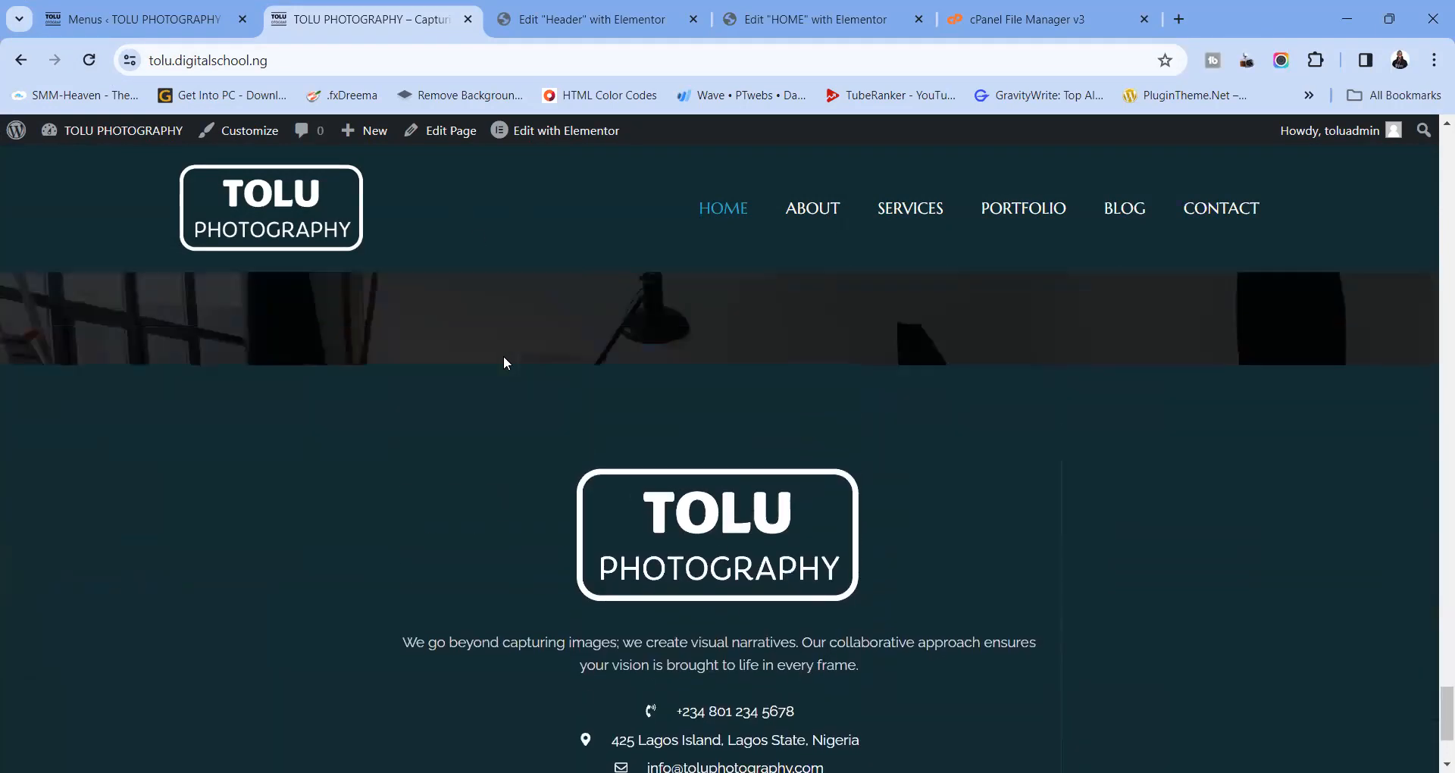
scroll(503, 360, "down", 5)
Test the ABOUT, PORTFOLIO, CONTACT, BLOG, ABOUT and HOME menu links jump to their sections
left_click(804, 207)
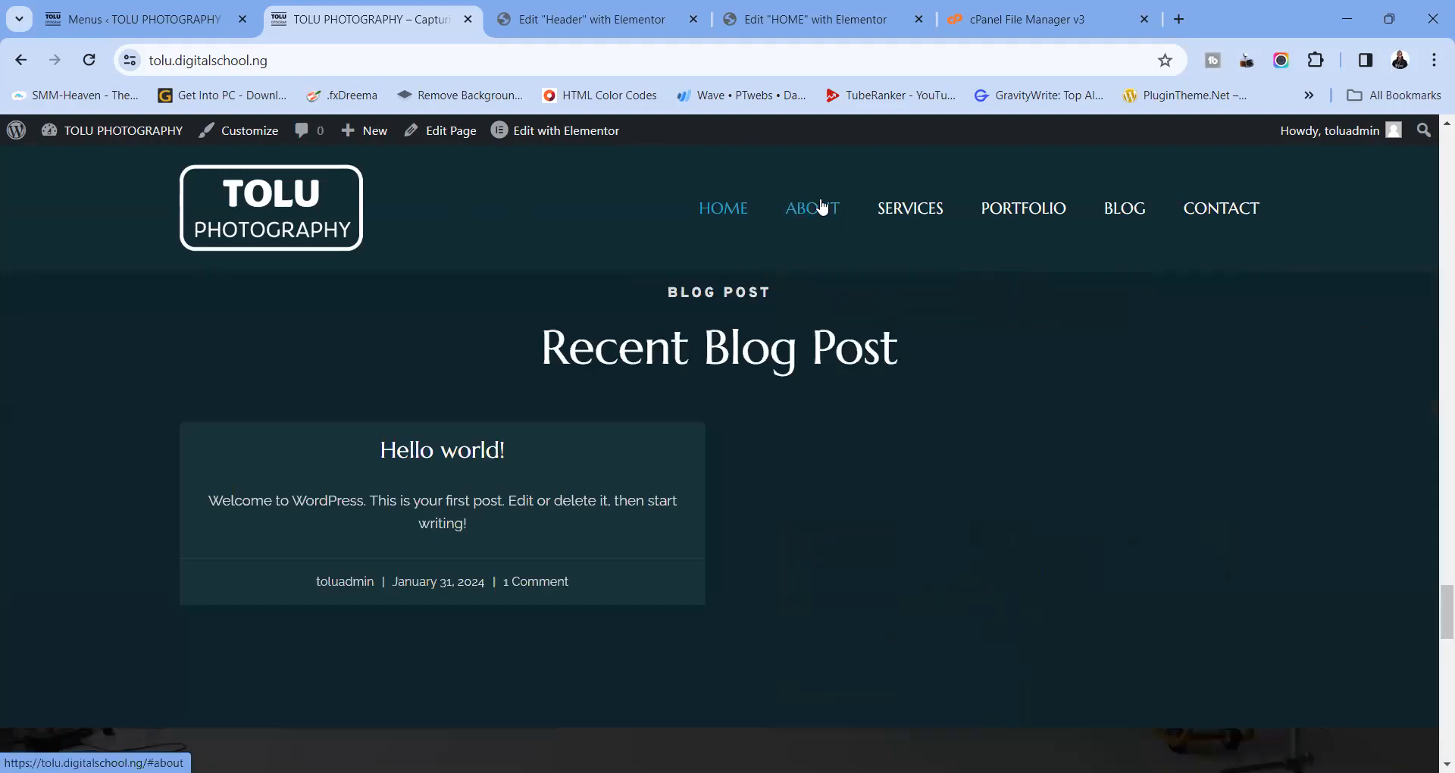
left_click(1016, 211)
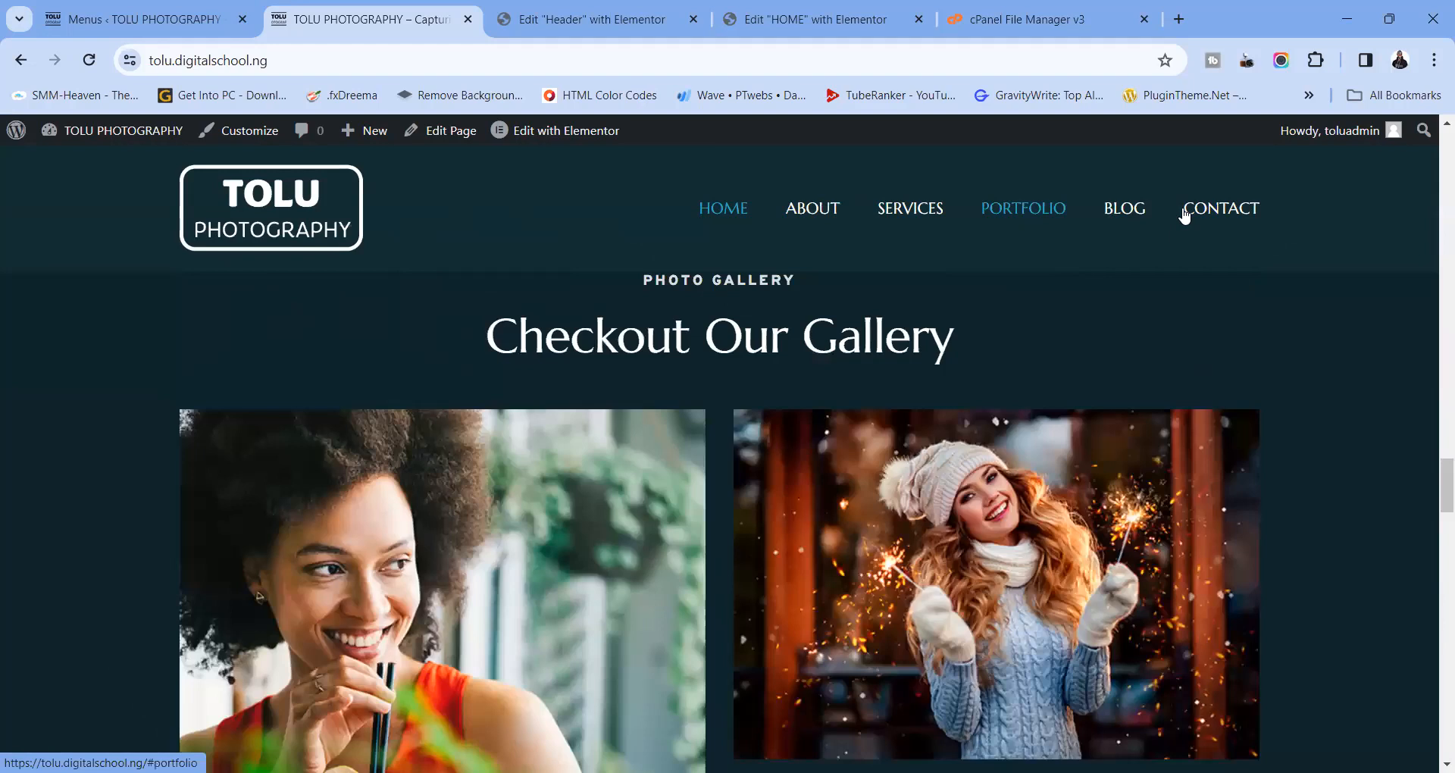
left_click(1185, 216)
left_click(1115, 215)
left_click(813, 213)
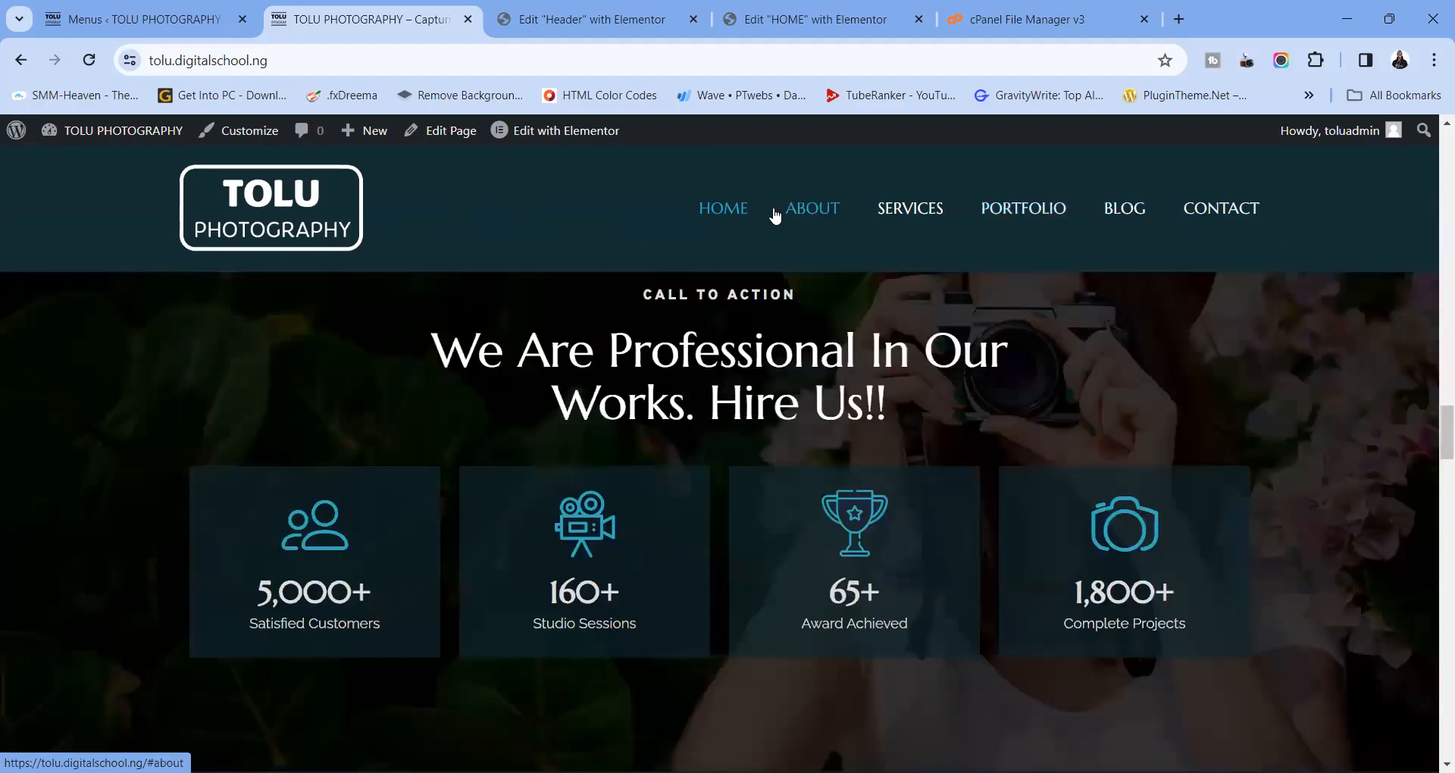
left_click(726, 213)
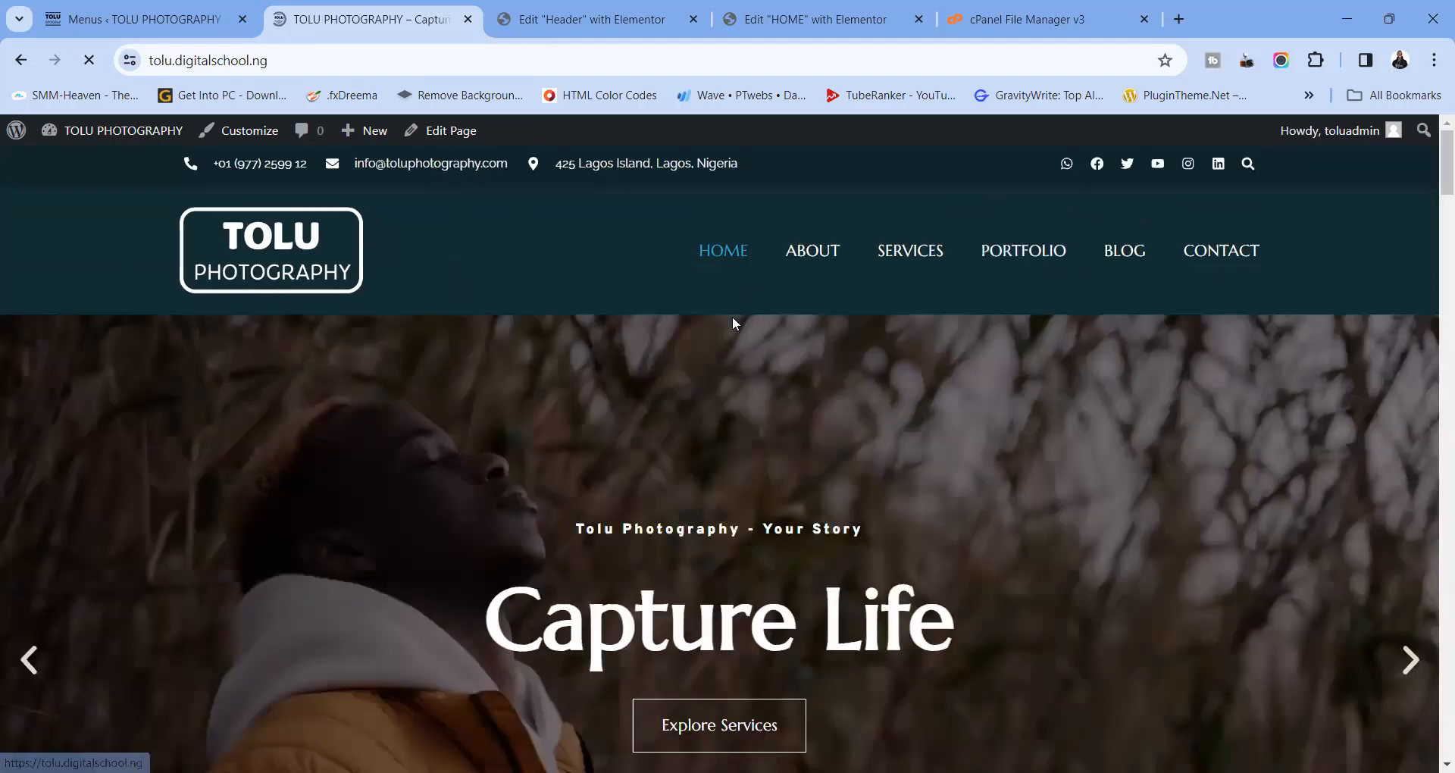
Scroll up and down repeatedly to confirm the dark header stays pinned at the top
scroll(568, 357, "down", 9)
scroll(568, 361, "up", 5)
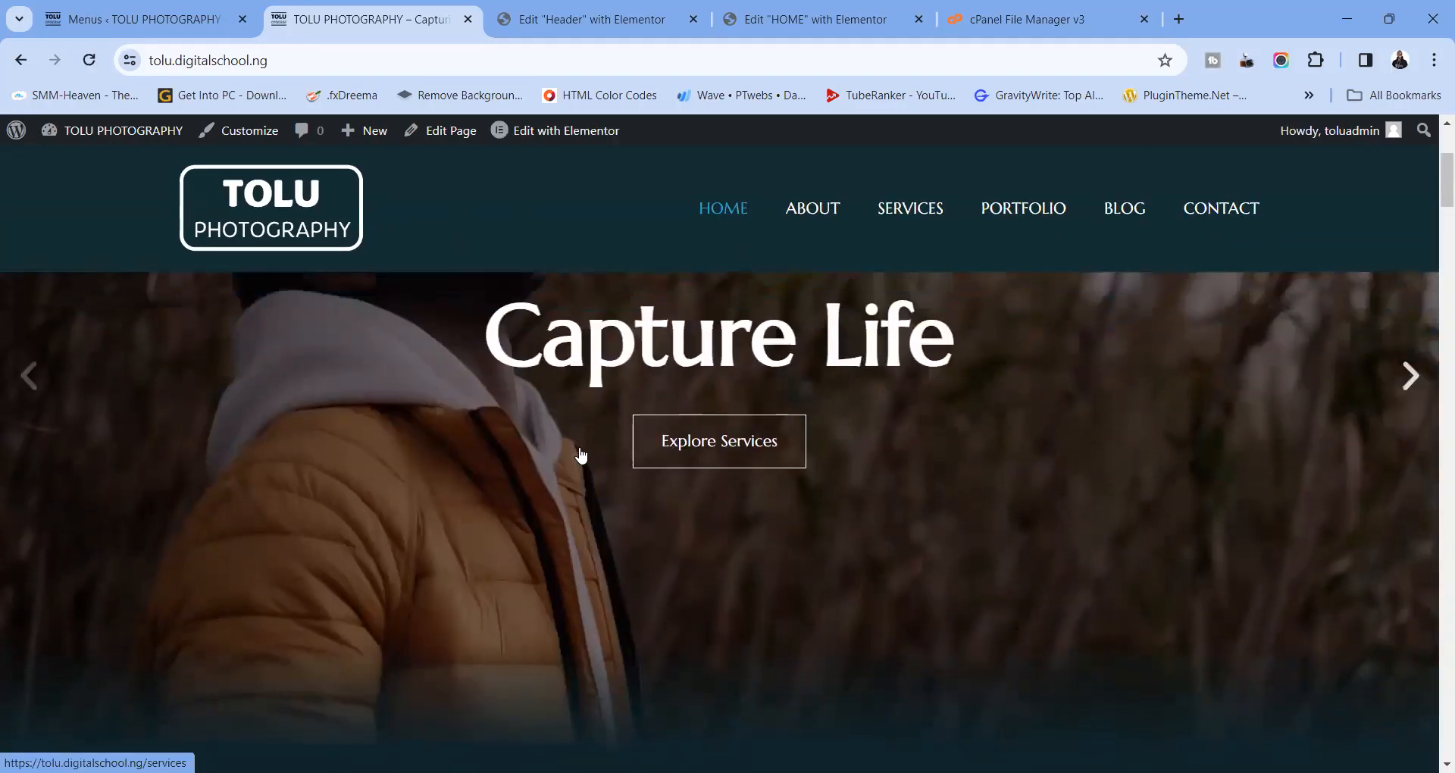
scroll(581, 455, "up", 1)
scroll(581, 455, "down", 5)
scroll(581, 455, "up", 5)
scroll(581, 459, "down", 1)
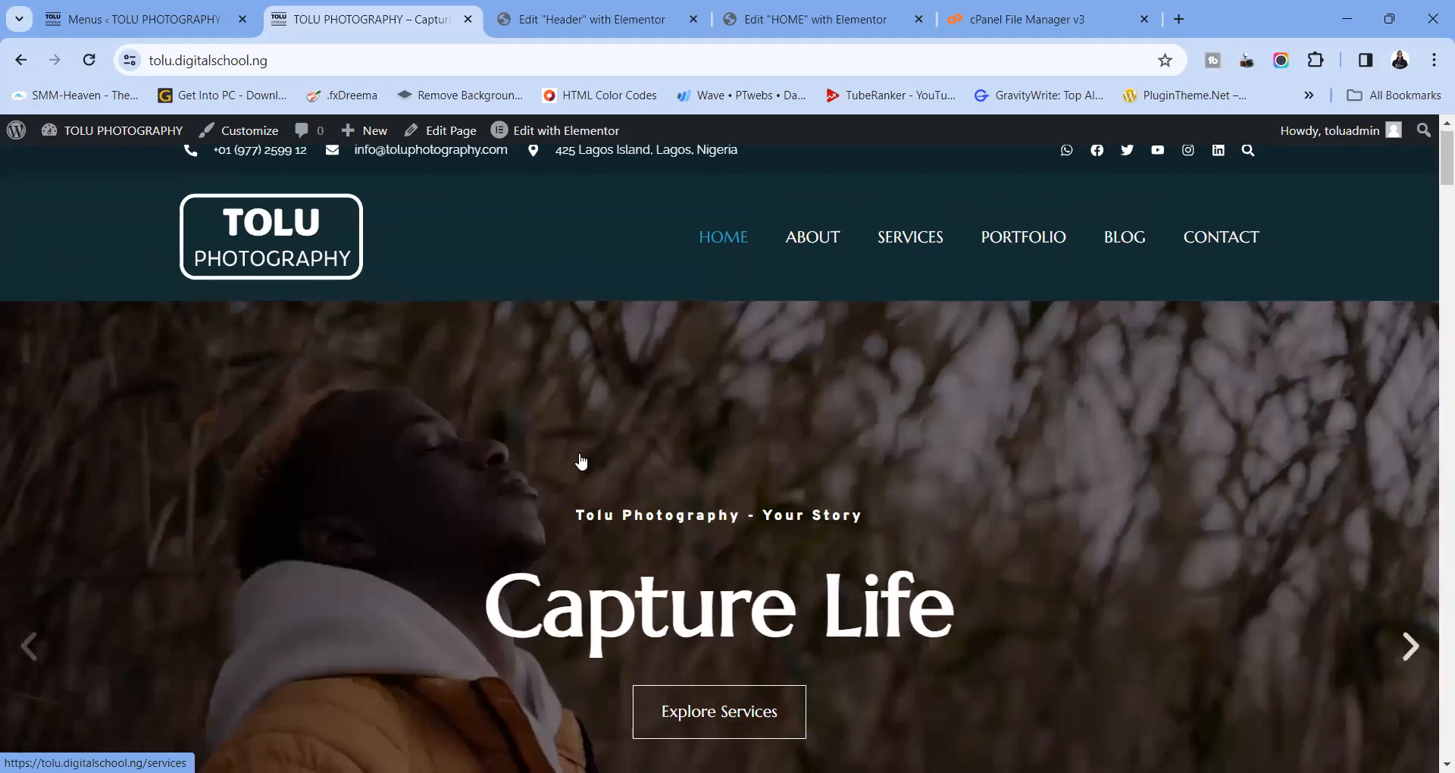
scroll(581, 462, "down", 2)
scroll(530, 436, "up", 2)
scroll(555, 448, "down", 6)
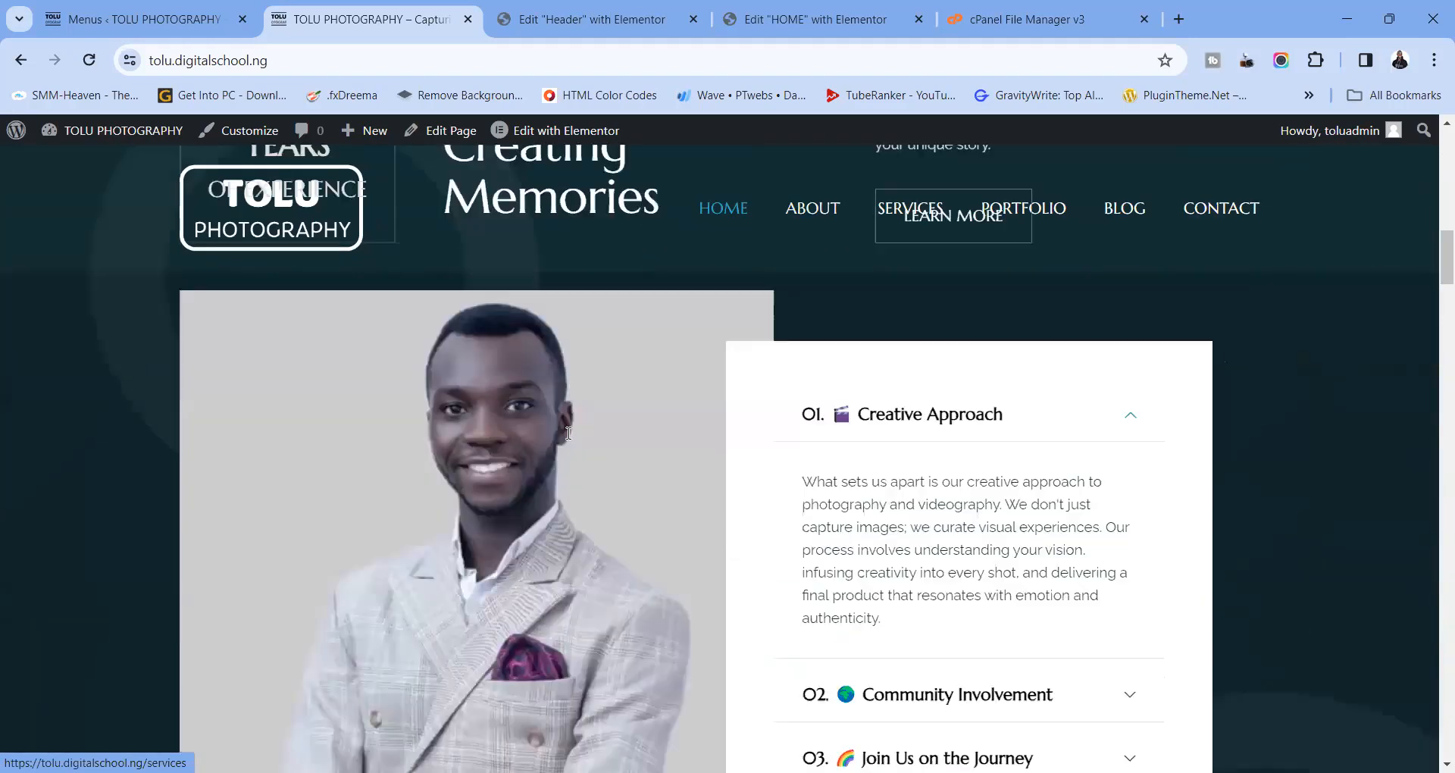
scroll(569, 433, "down", 5)
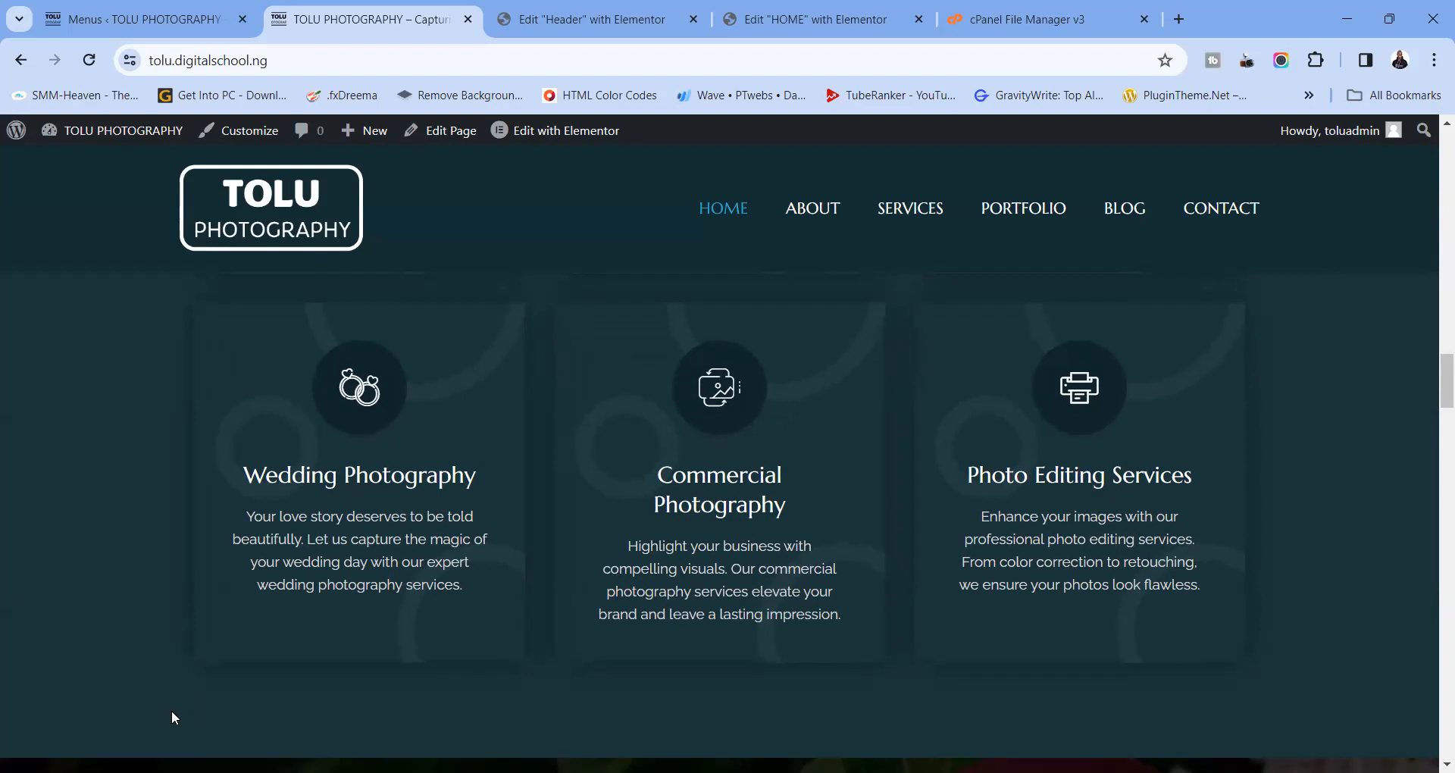
scroll(172, 711, "up", 10)
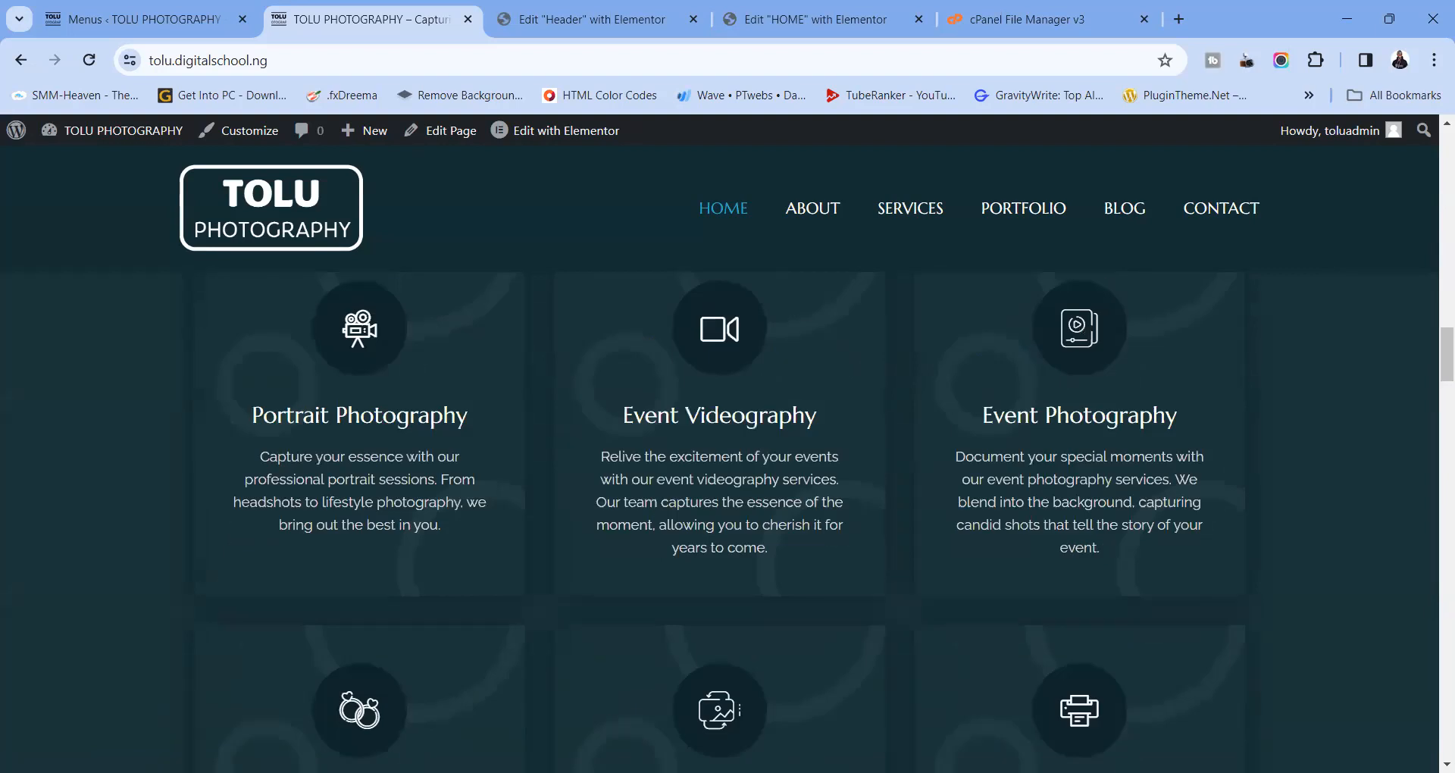
scroll(328, 504, "down", 5)
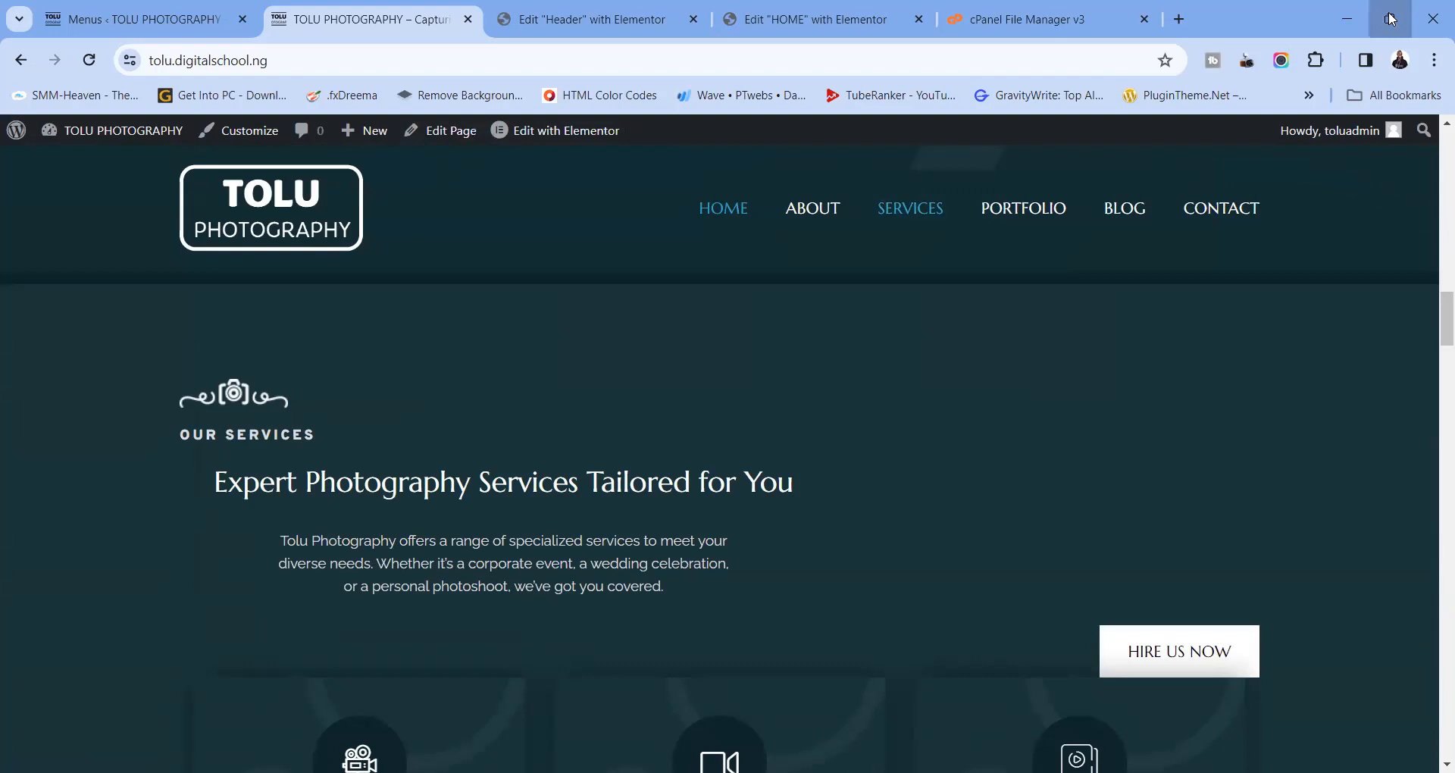
scroll(538, 318, "down", 3)
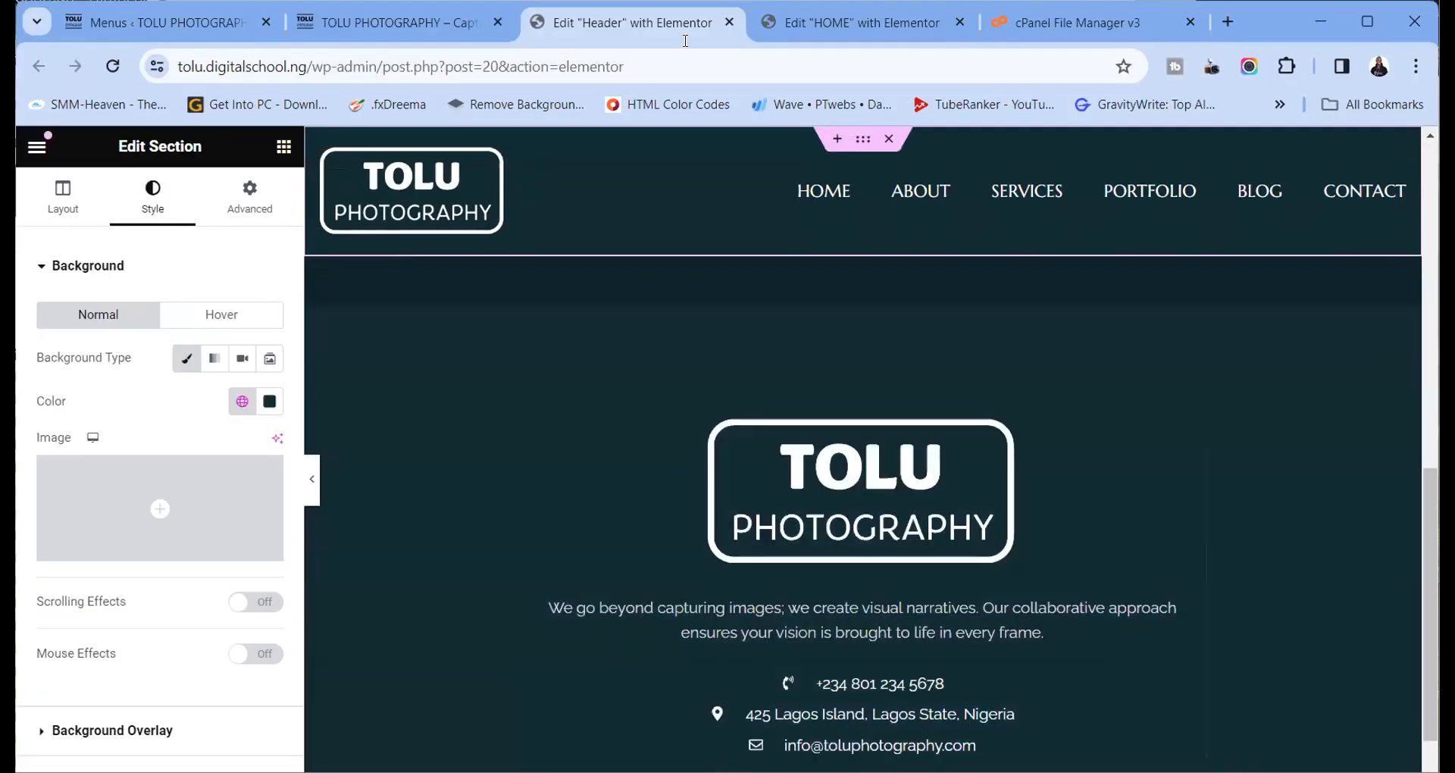
Close the Header template editor and compare the home page editor with the live site
left_click(729, 22)
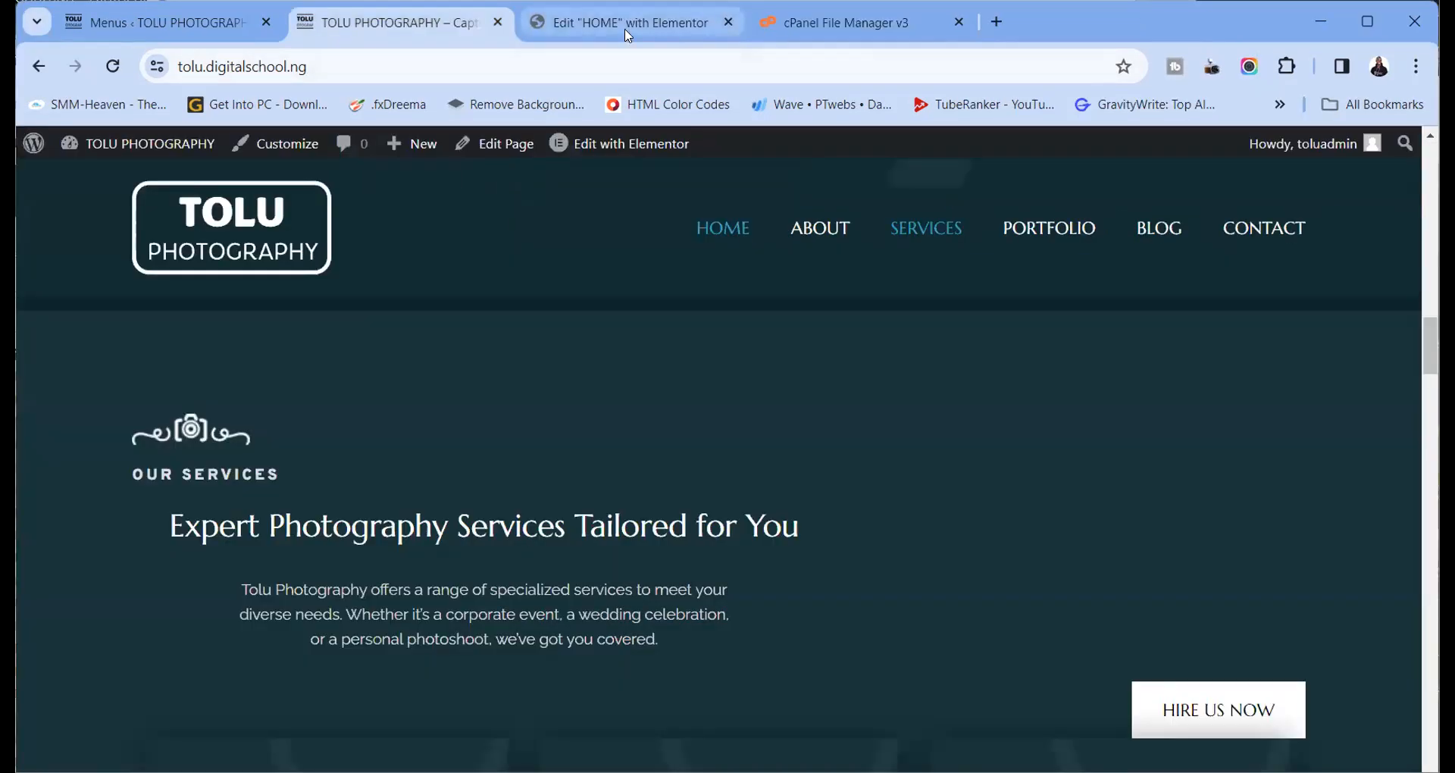
left_click(621, 22)
scroll(608, 320, "up", 2)
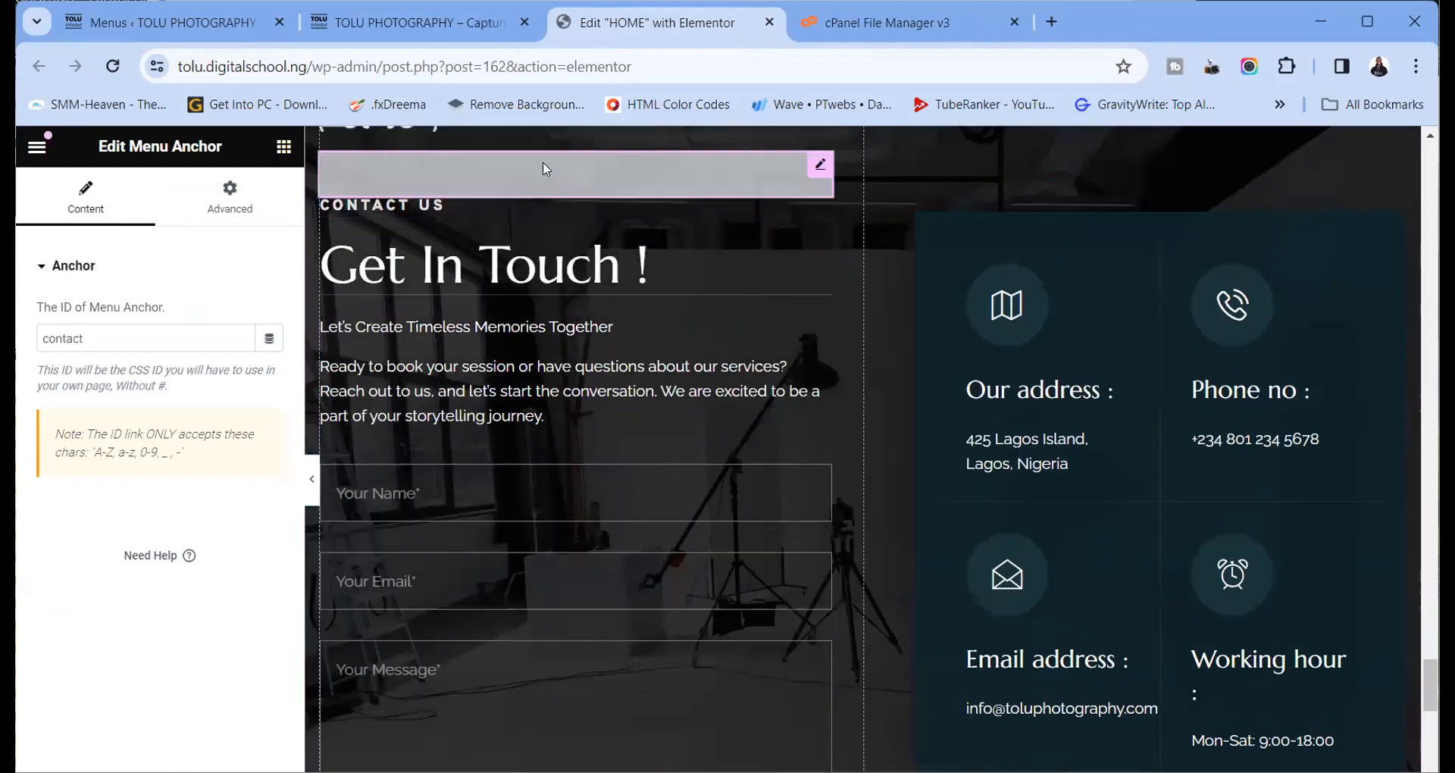
left_click(474, 24)
scroll(520, 398, "down", 4)
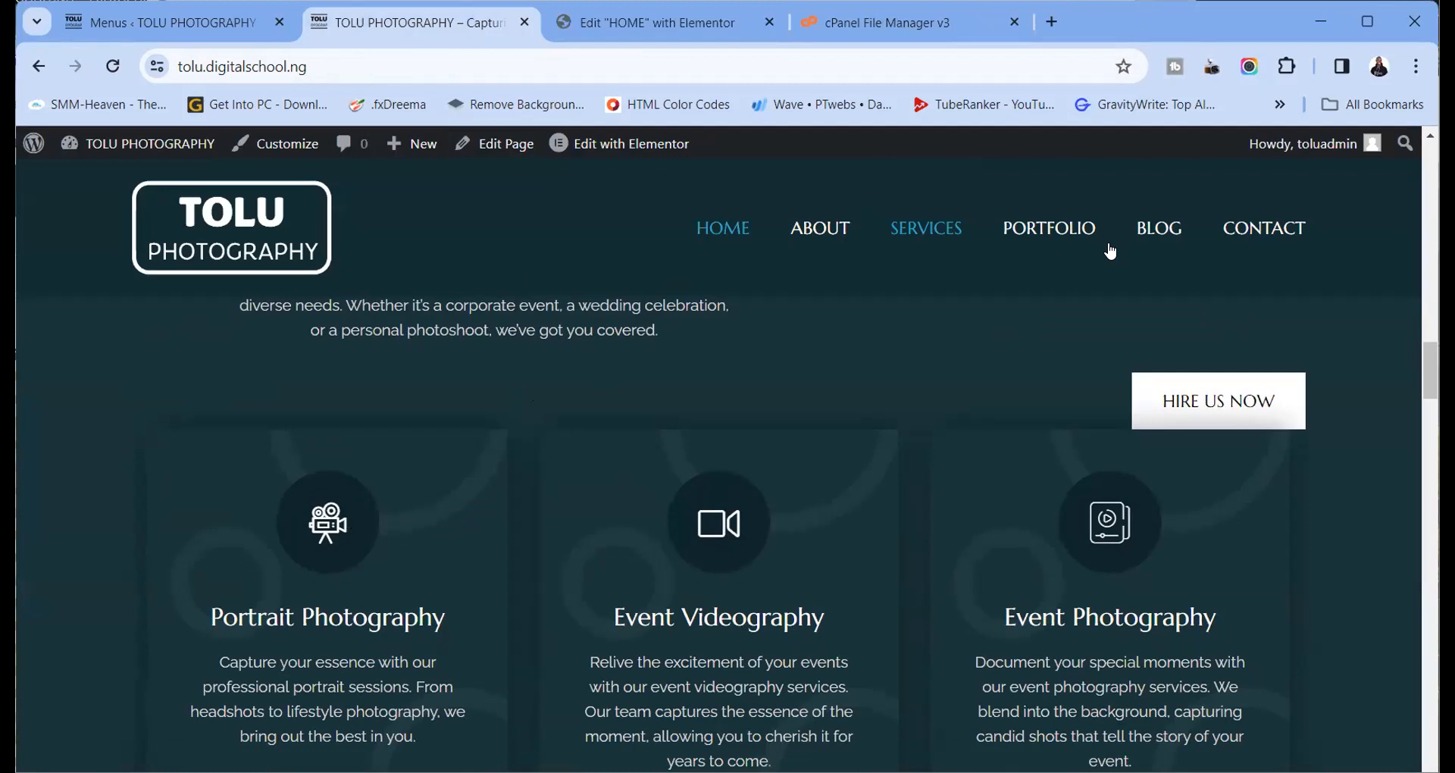
scroll(542, 548, "down", 15)
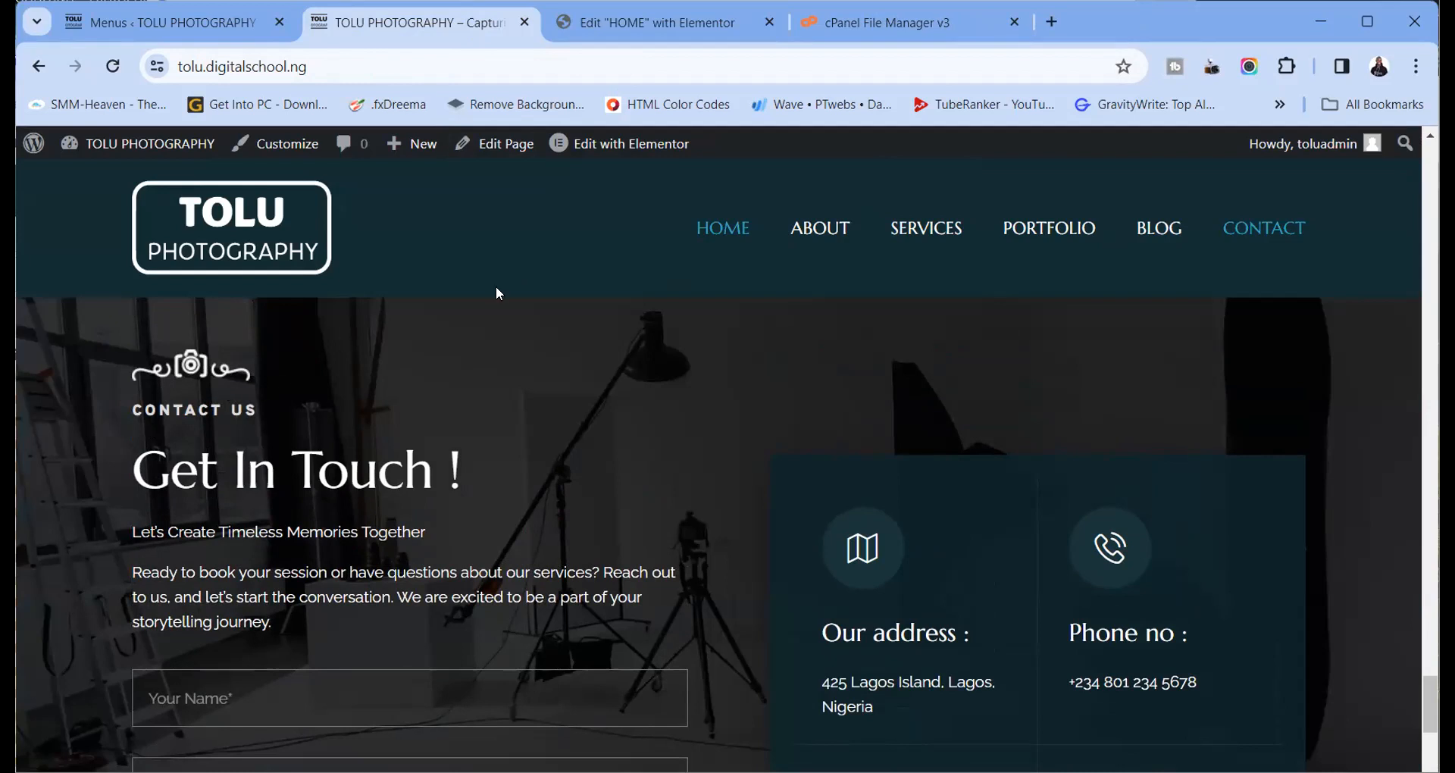
Confirm the Menu Anchor ID in the HOME page editor reads 'contact'
left_click(615, 27)
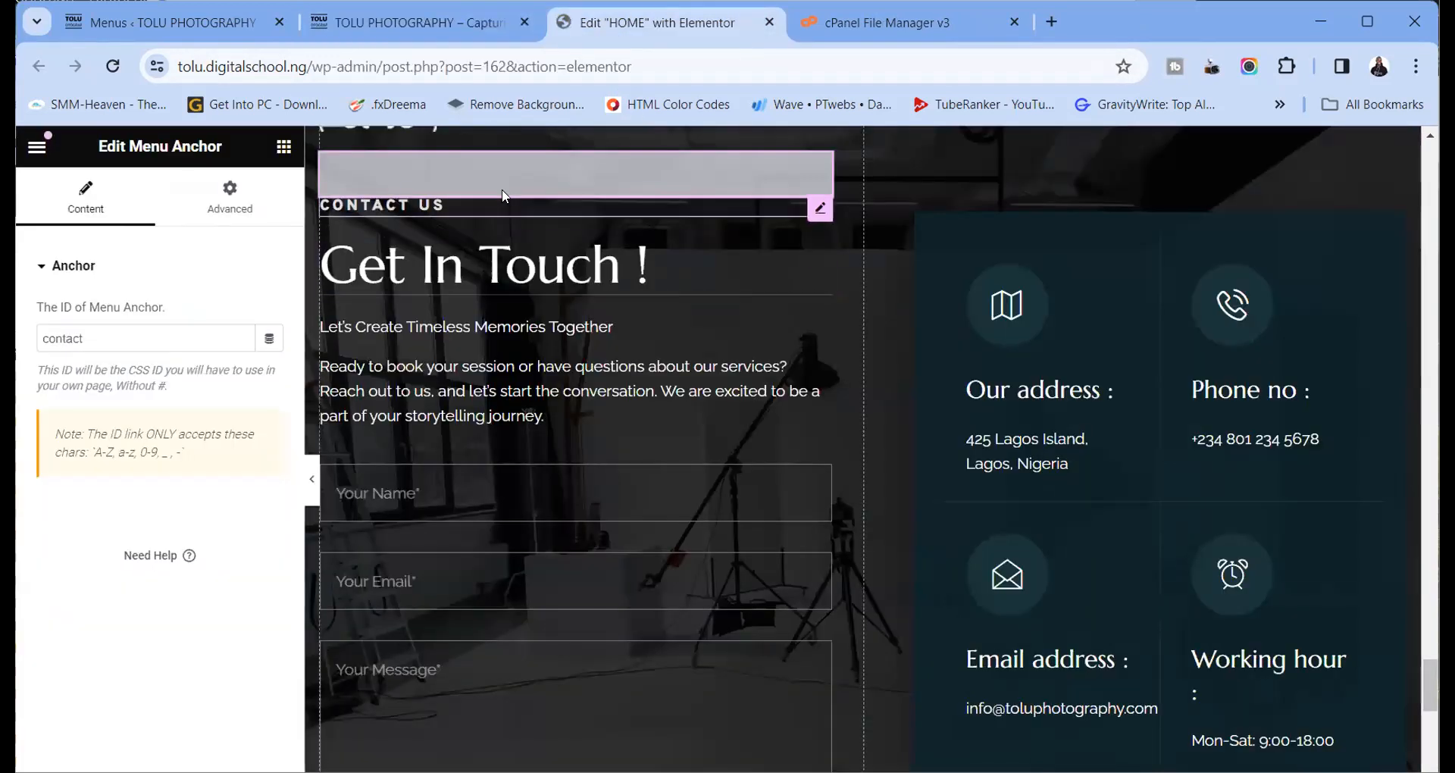
double_click(89, 333)
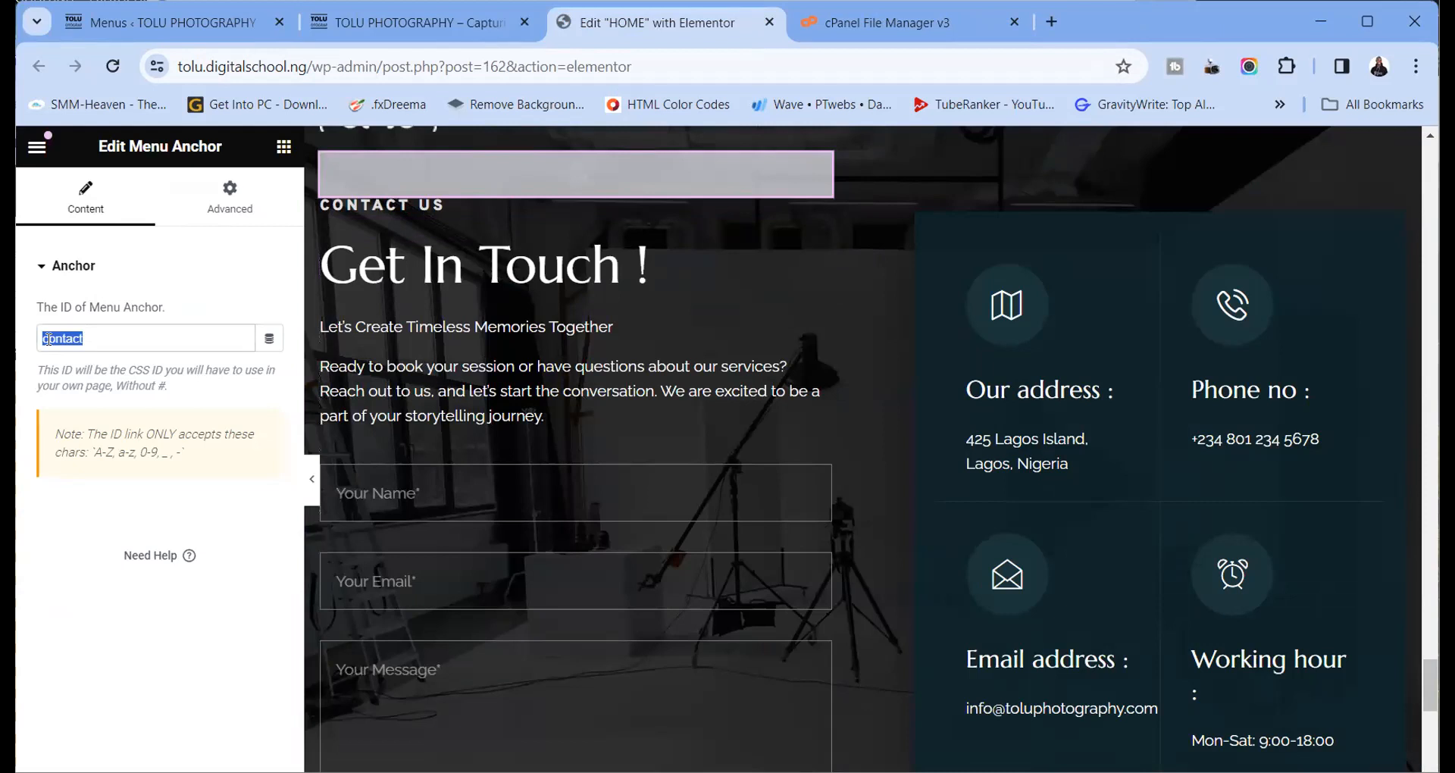
left_click(369, 25)
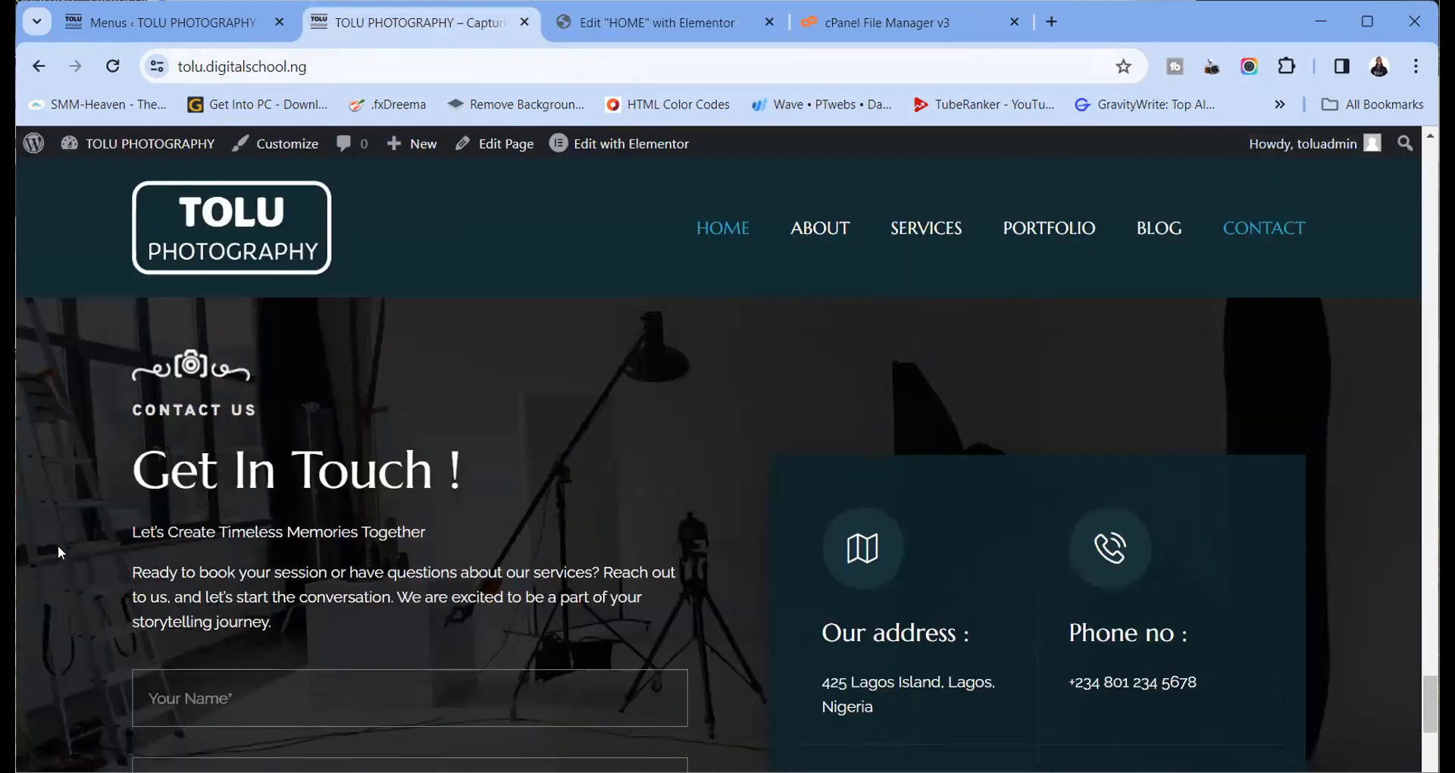
In Appearance > Menus, expand the CONTACT item to verify its URL is /#contact
left_click(167, 23)
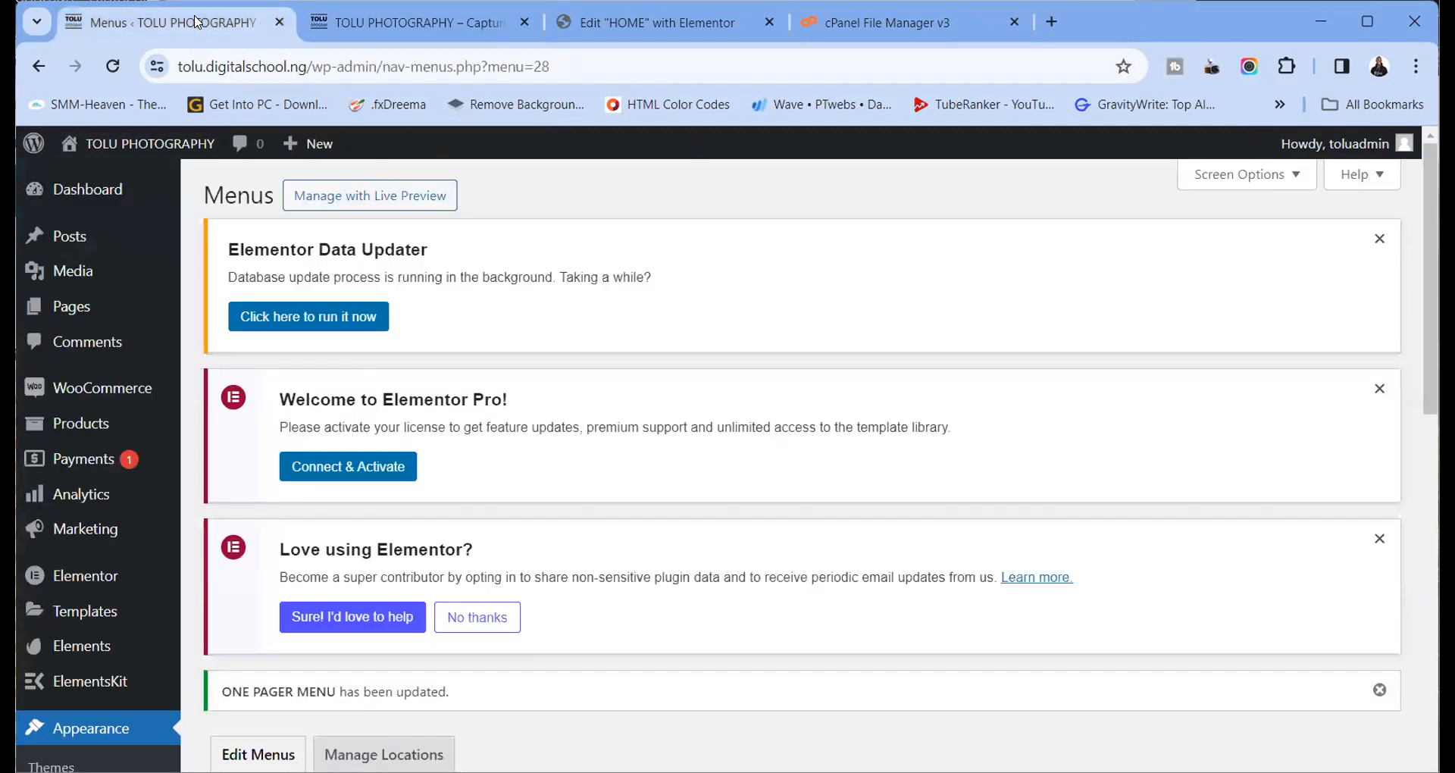
scroll(512, 394, "down", 1)
scroll(513, 394, "down", 15)
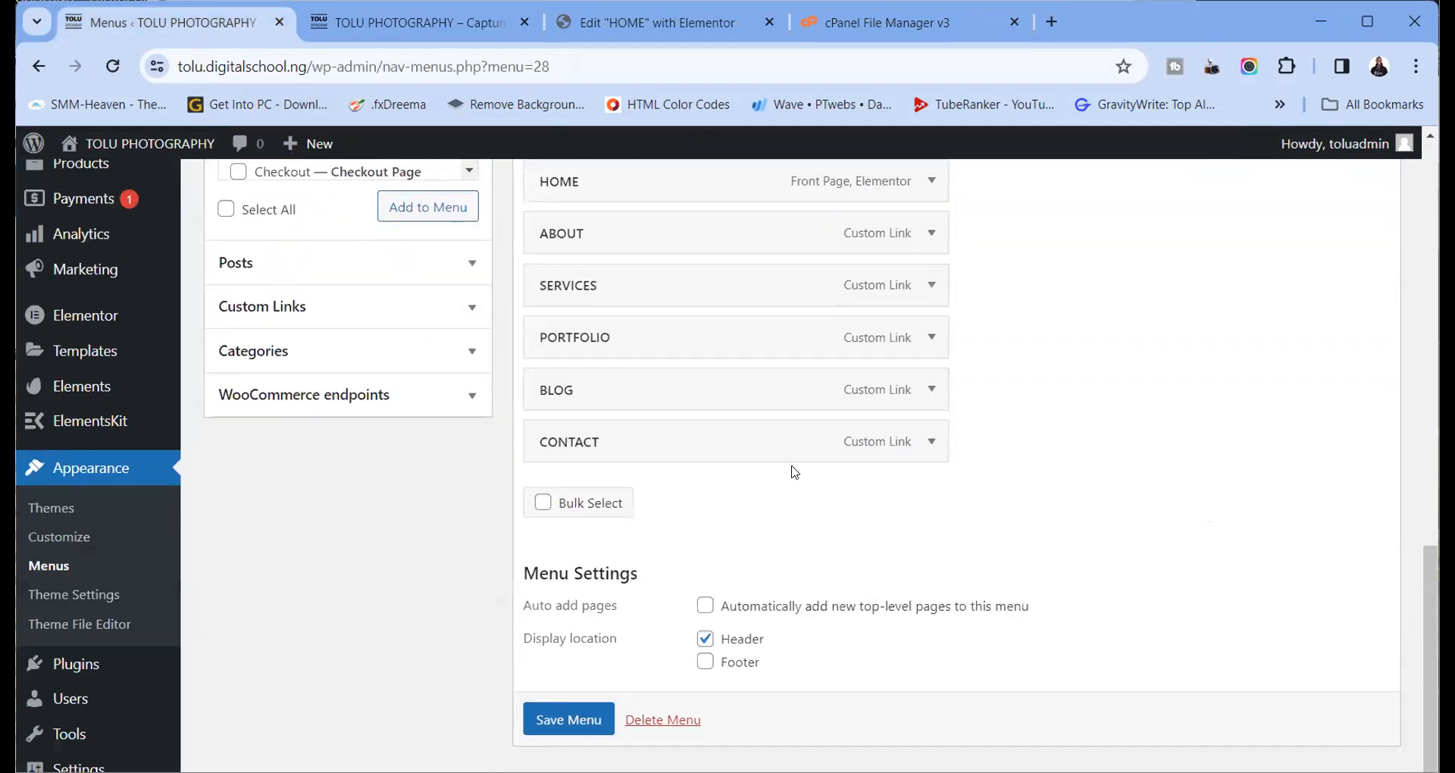
left_click(927, 443)
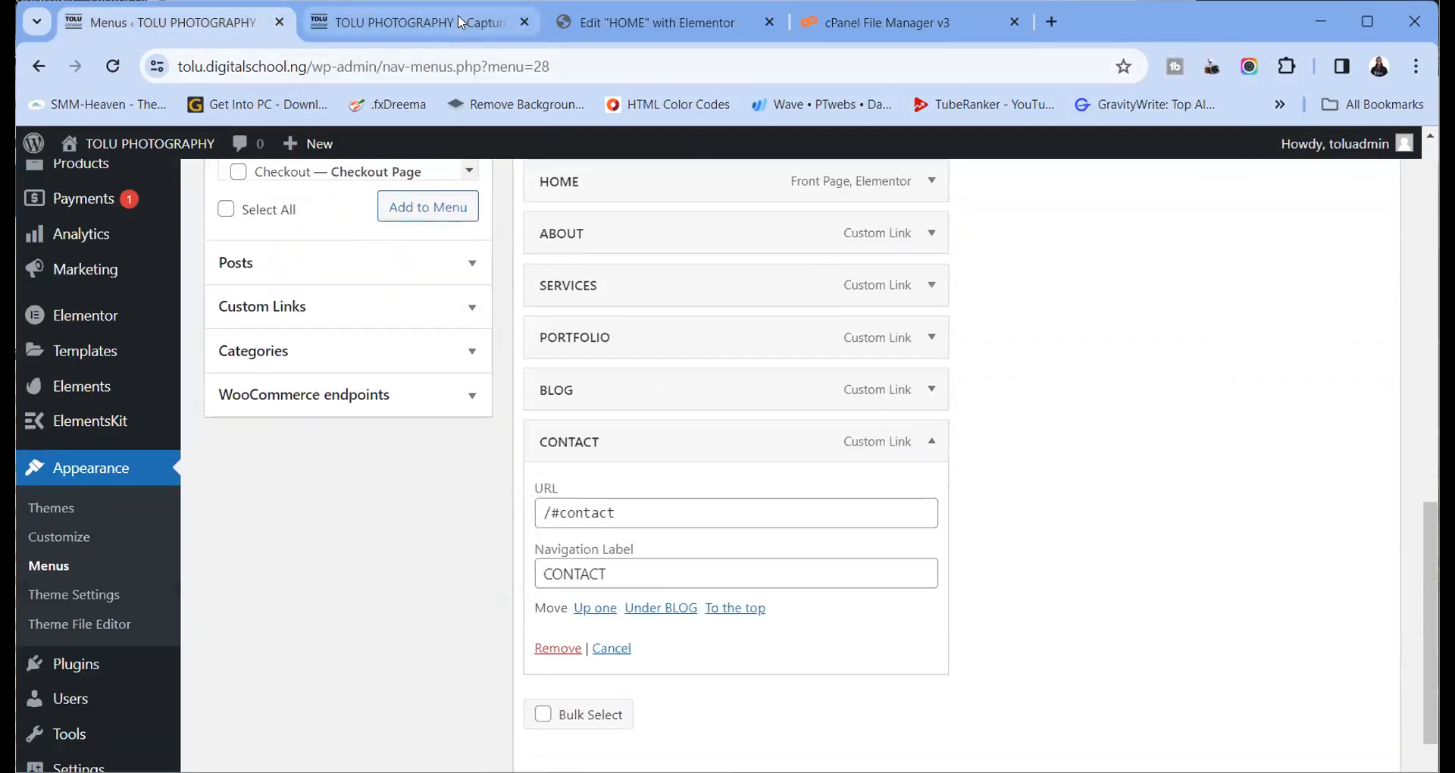
left_click(409, 23)
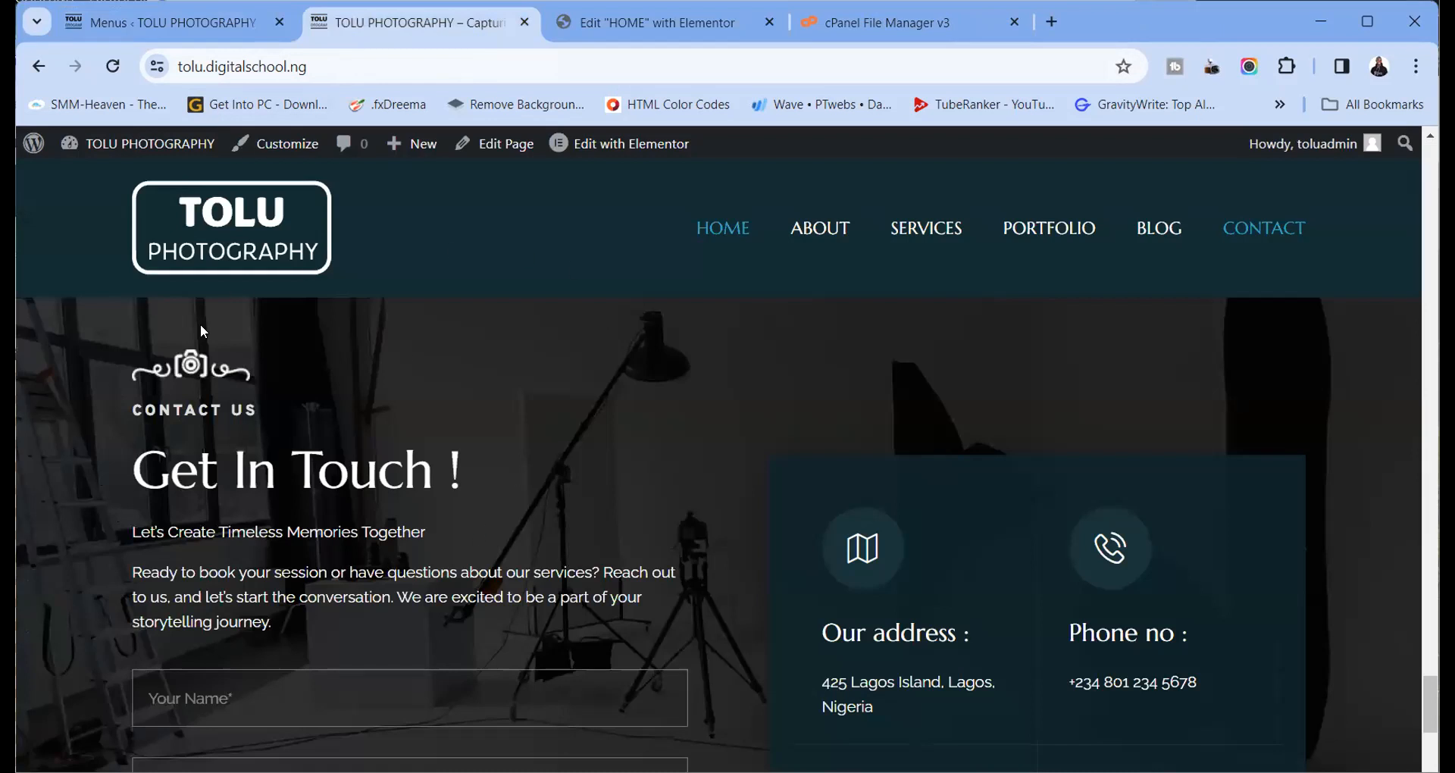
Check ABOUT reaches Who We Are and CONTACT reaches Get In Touch, then scroll back up
left_click(833, 237)
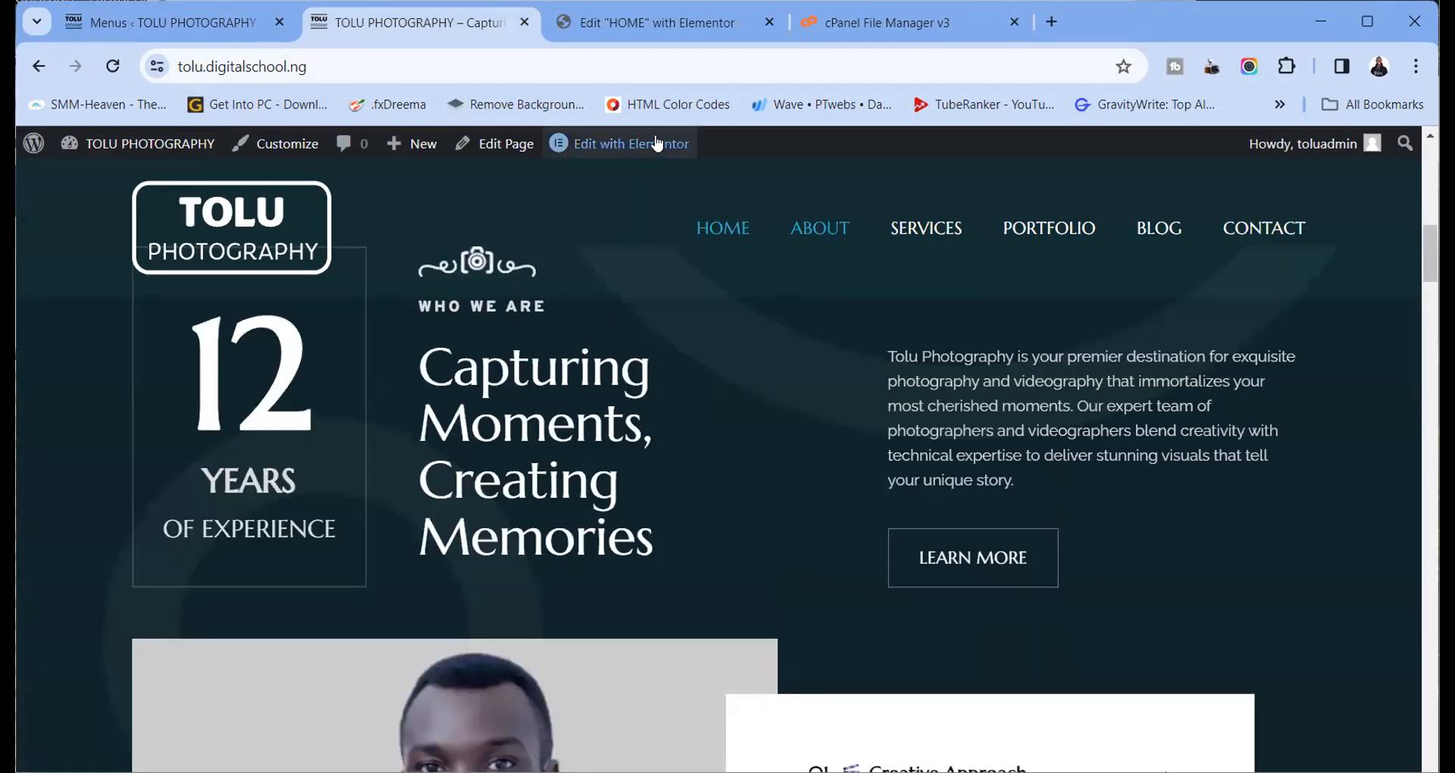
left_click(1238, 230)
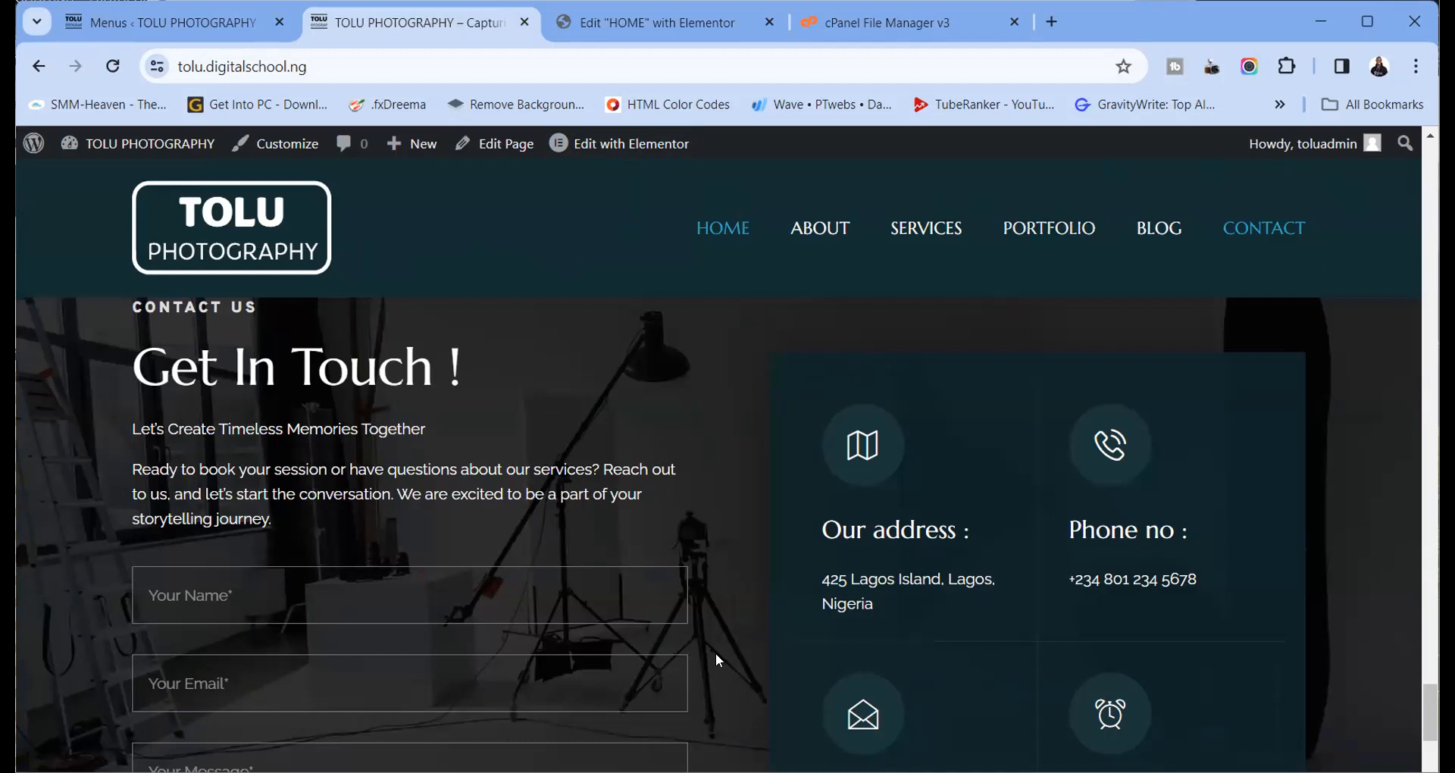
scroll(641, 531, "up", 10)
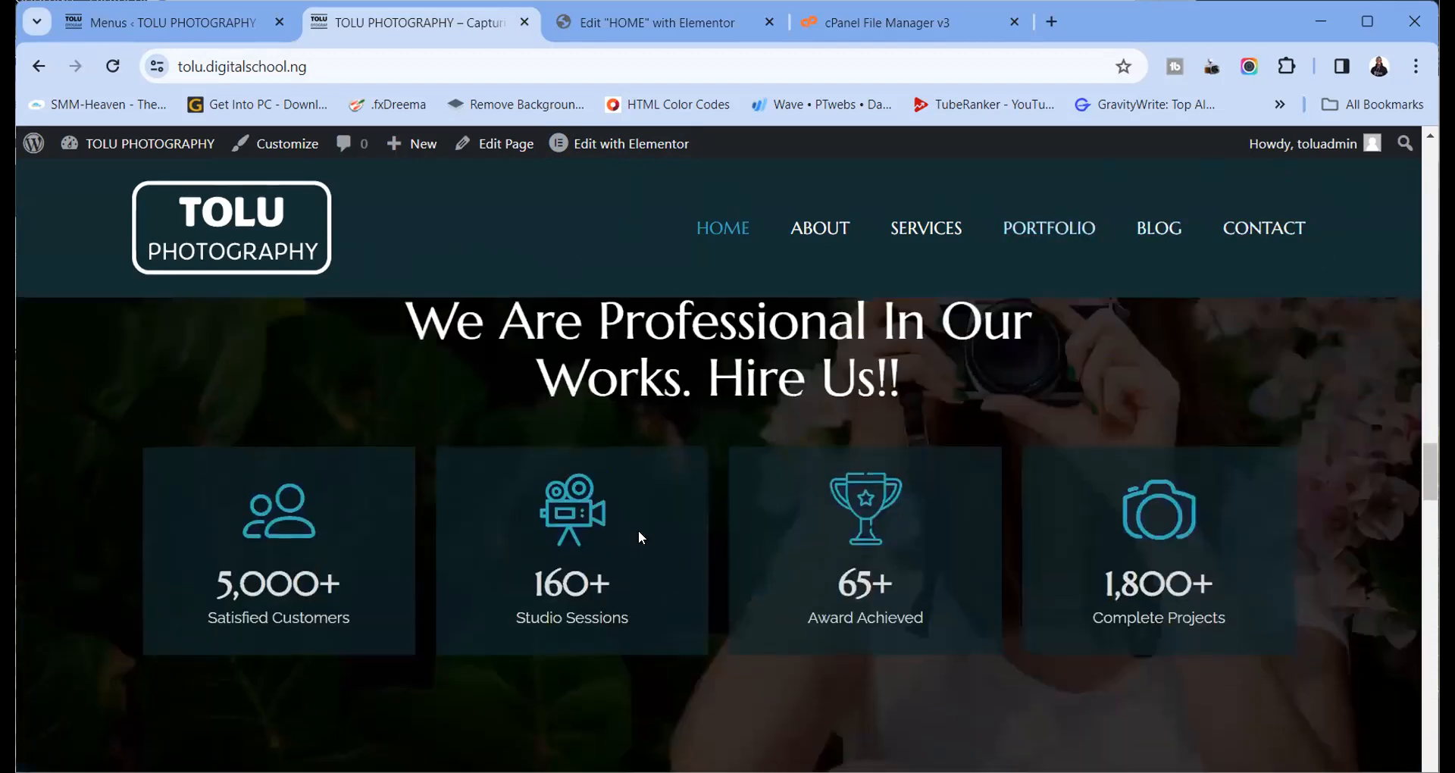
scroll(639, 536, "up", 10)
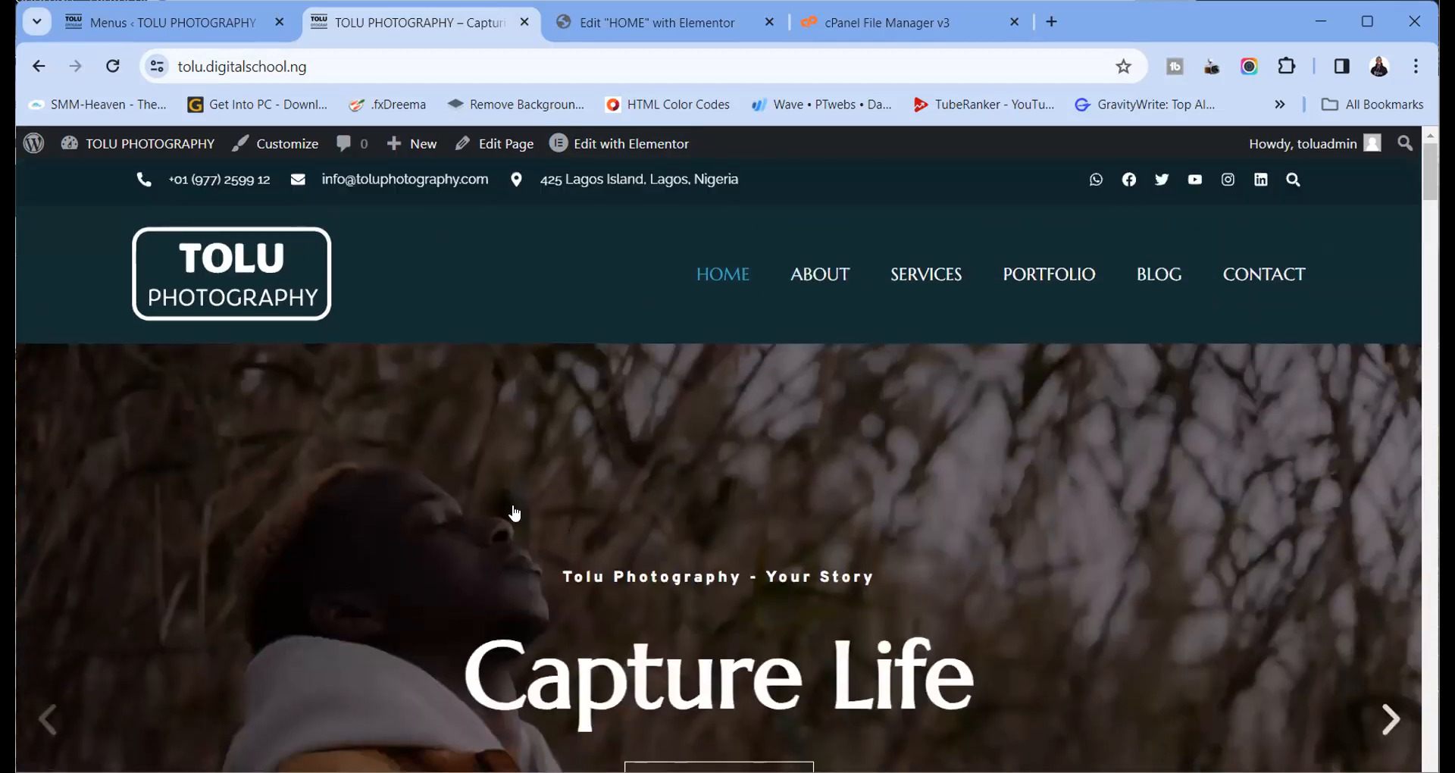